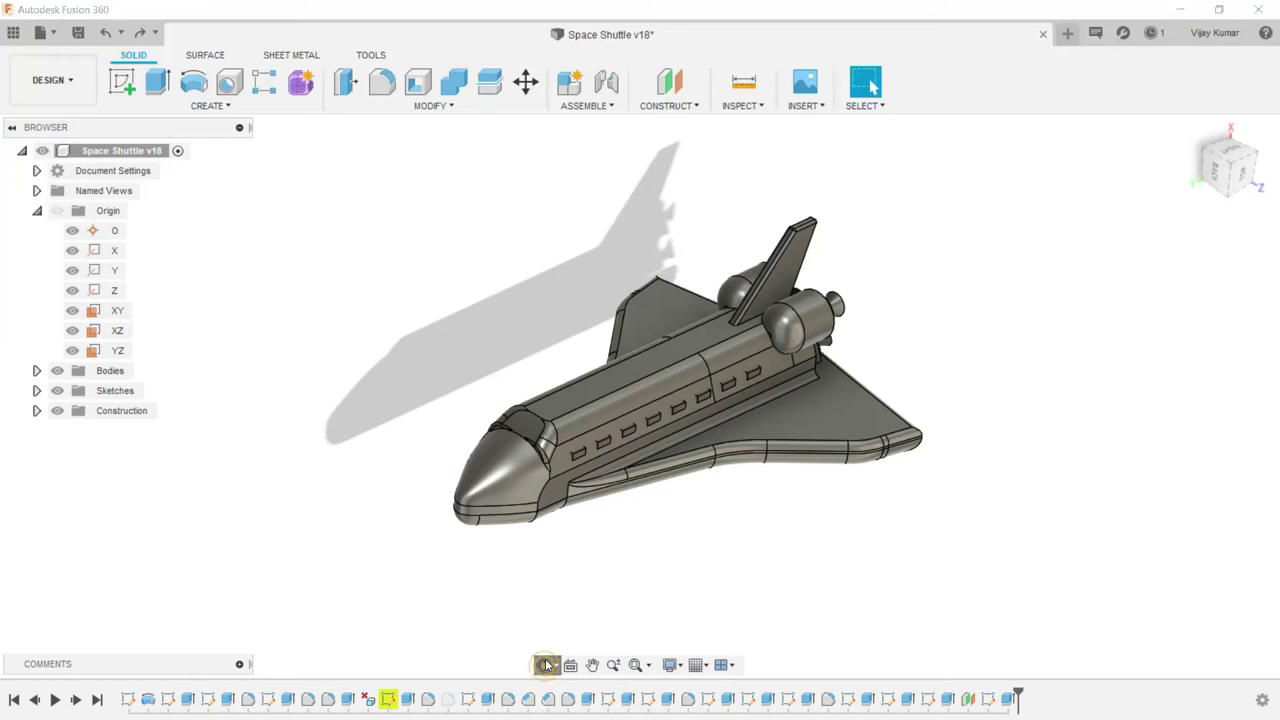
# - Start a sketch on the vertical origin plane and draw a horizontal line from the origin
pyautogui.moveTo(651, 561)
pyautogui.mouseDown()
pyautogui.moveTo(554, 560)
pyautogui.moveTo(680, 491)
pyautogui.moveTo(617, 520)
pyautogui.moveTo(623, 531)
pyautogui.moveTo(631, 506)
pyautogui.moveTo(617, 526)
pyautogui.moveTo(790, 480)
pyautogui.moveTo(703, 463)
pyautogui.moveTo(660, 491)
pyautogui.moveTo(657, 511)
pyautogui.moveTo(643, 483)
pyautogui.moveTo(637, 515)
pyautogui.moveTo(731, 449)
pyautogui.moveTo(694, 434)
pyautogui.moveTo(606, 500)
pyautogui.moveTo(622, 414)
pyautogui.moveTo(545, 468)
pyautogui.moveTo(605, 455)
pyautogui.mouseUp()
pyautogui.click(868, 82)
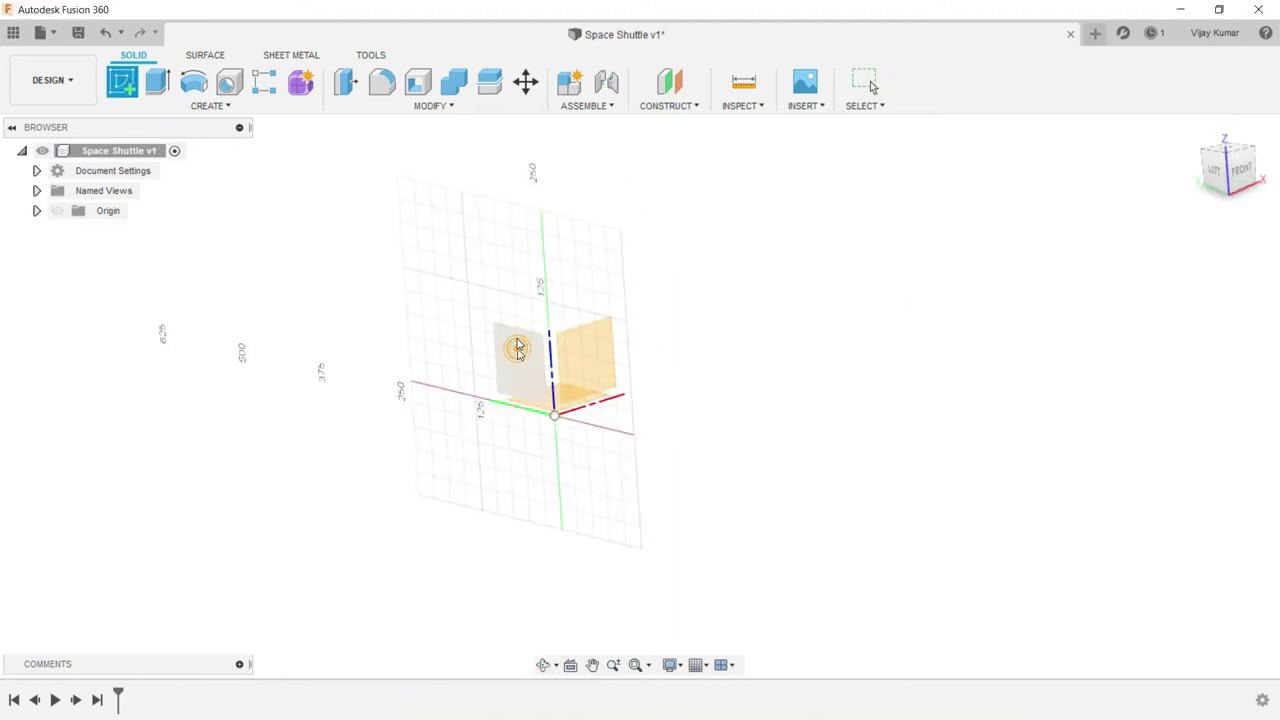
pyautogui.click(517, 347)
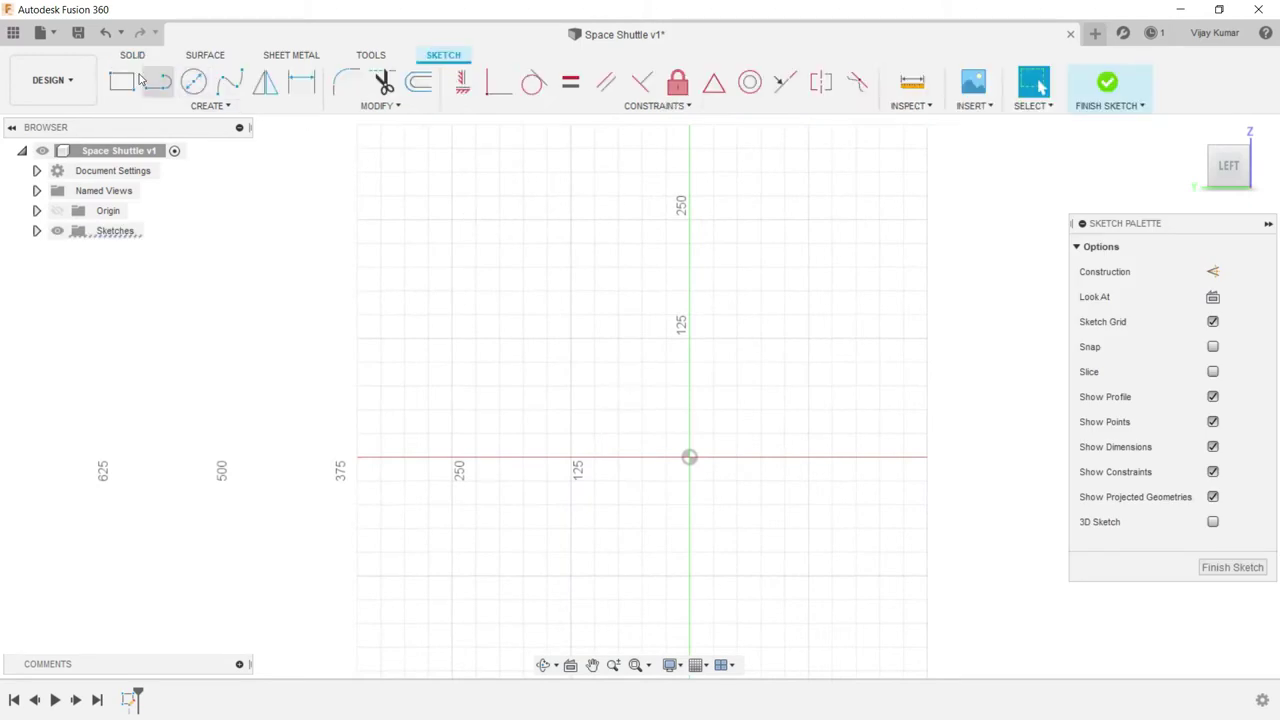
pyautogui.click(157, 82)
pyautogui.scroll(-2, 814, 429)
pyautogui.scroll(1, 1030, 336)
pyautogui.scroll(2, 1030, 336)
pyautogui.click(543, 522)
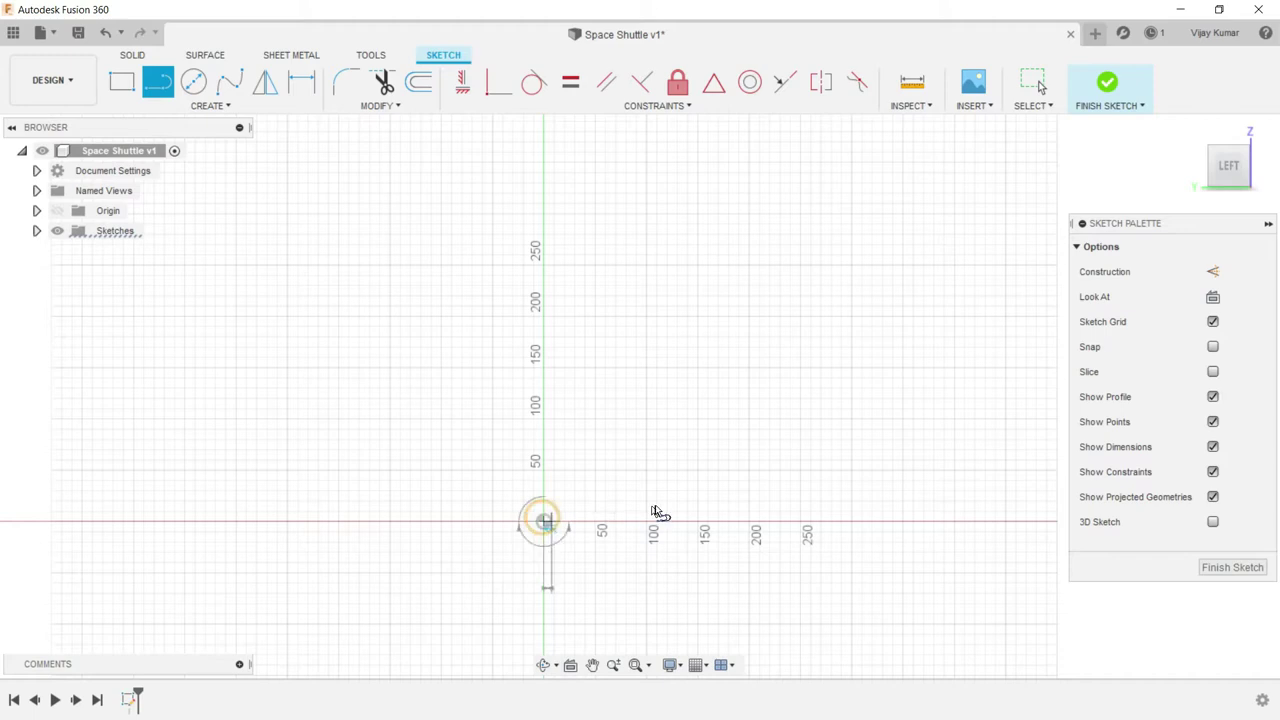
pyautogui.click(708, 521)
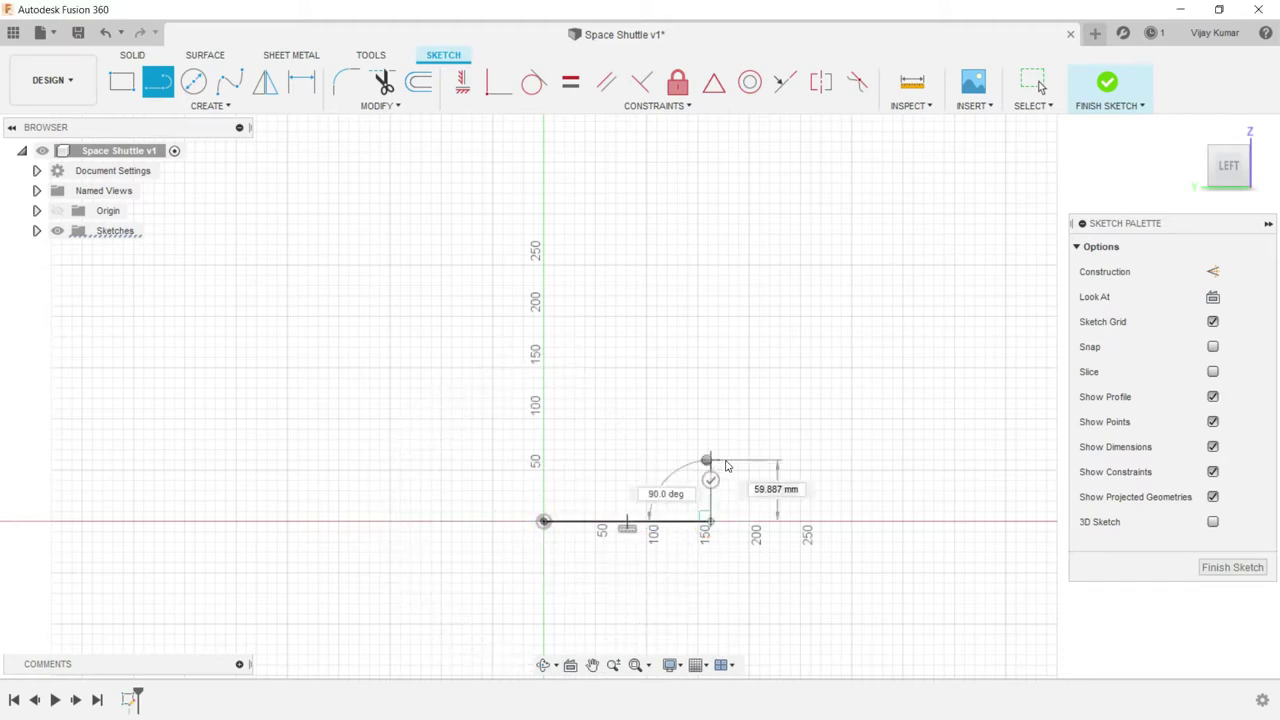
pyautogui.rightClick(728, 466)
pyautogui.press('Escape')
# - Dimension the horizontal line to 150 mm
pyautogui.press('d')
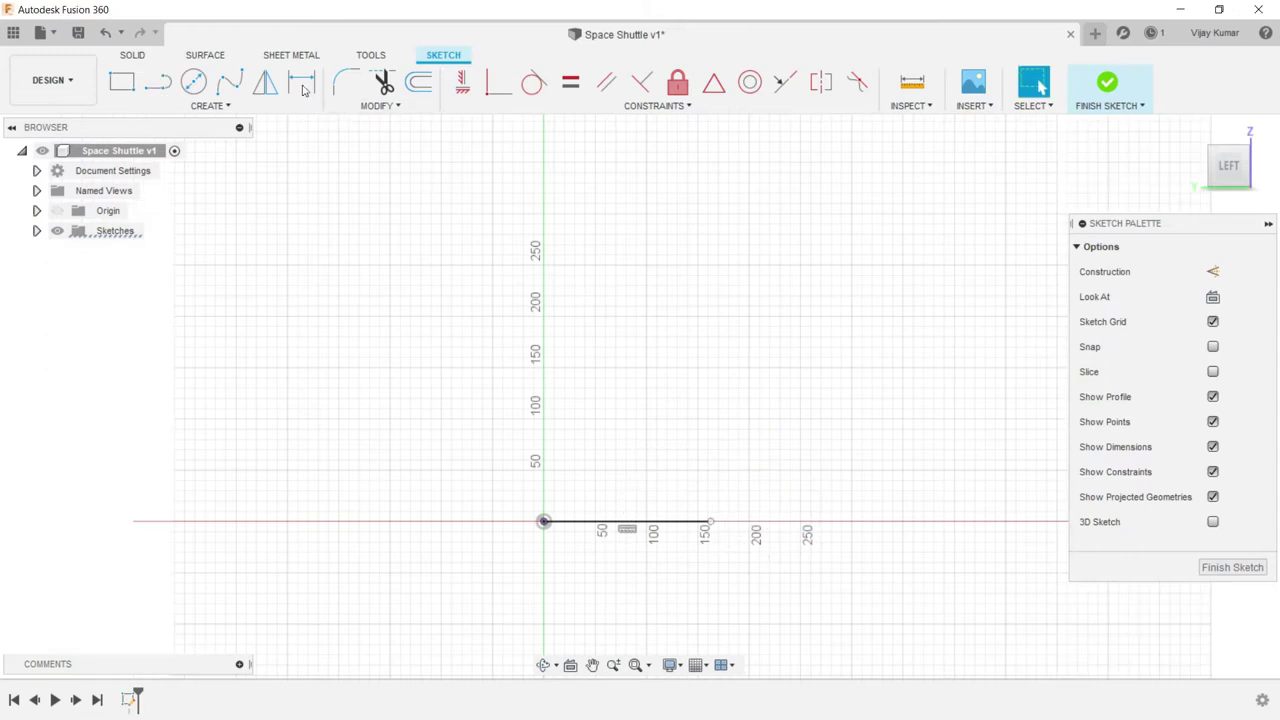
pyautogui.click(582, 522)
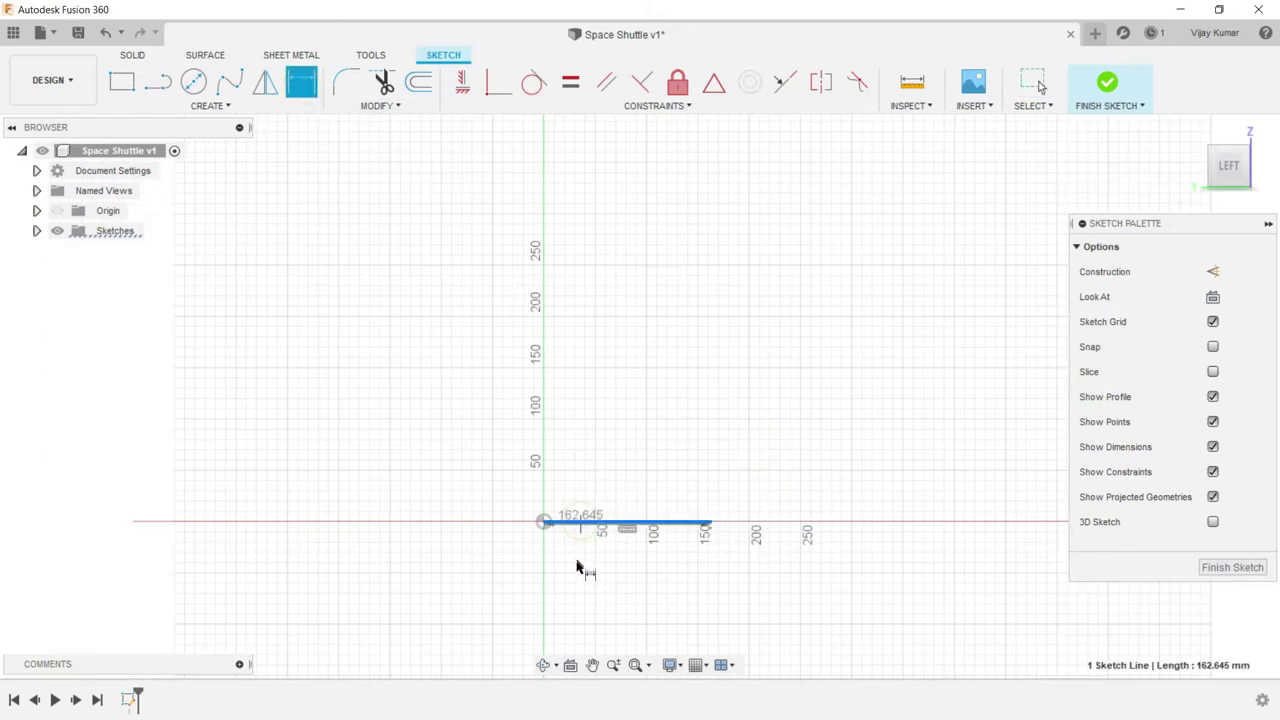
pyautogui.click(576, 563)
pyautogui.write('0')
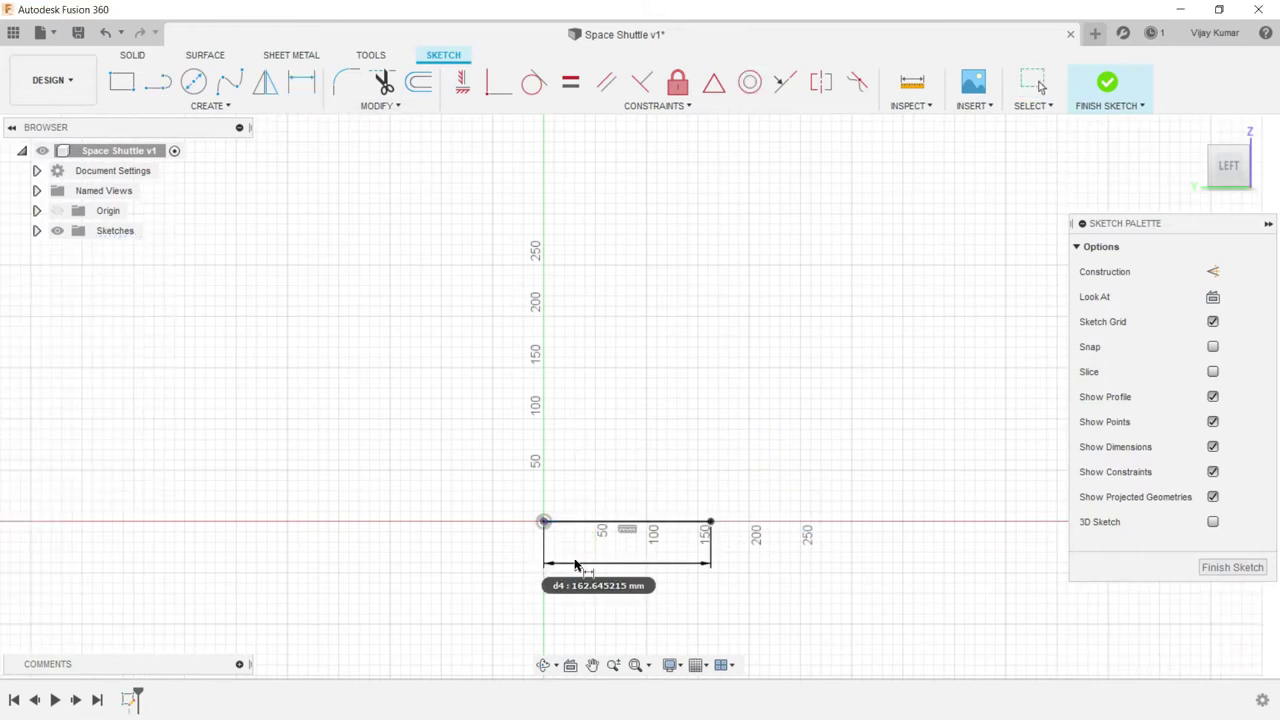
pyautogui.press('Return')
# - Draw a vertical line up from the line's right end and dimension it to 85 mm
pyautogui.click(155, 84)
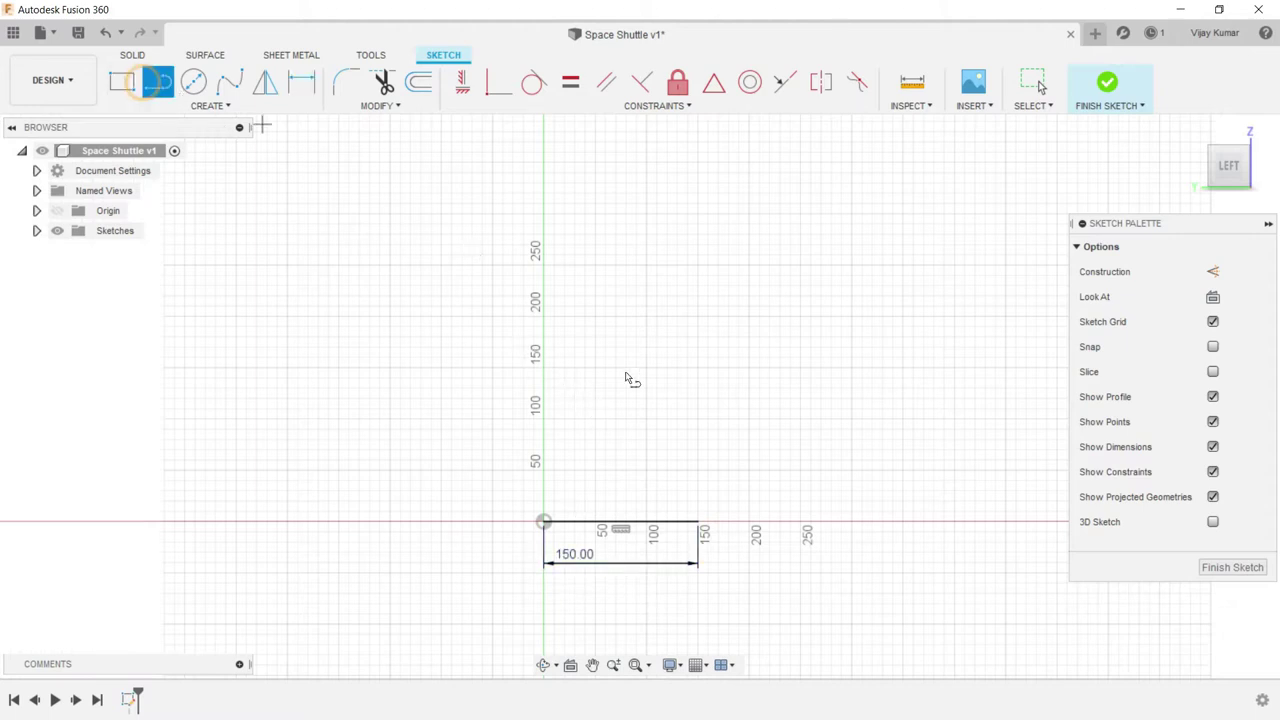
pyautogui.click(699, 521)
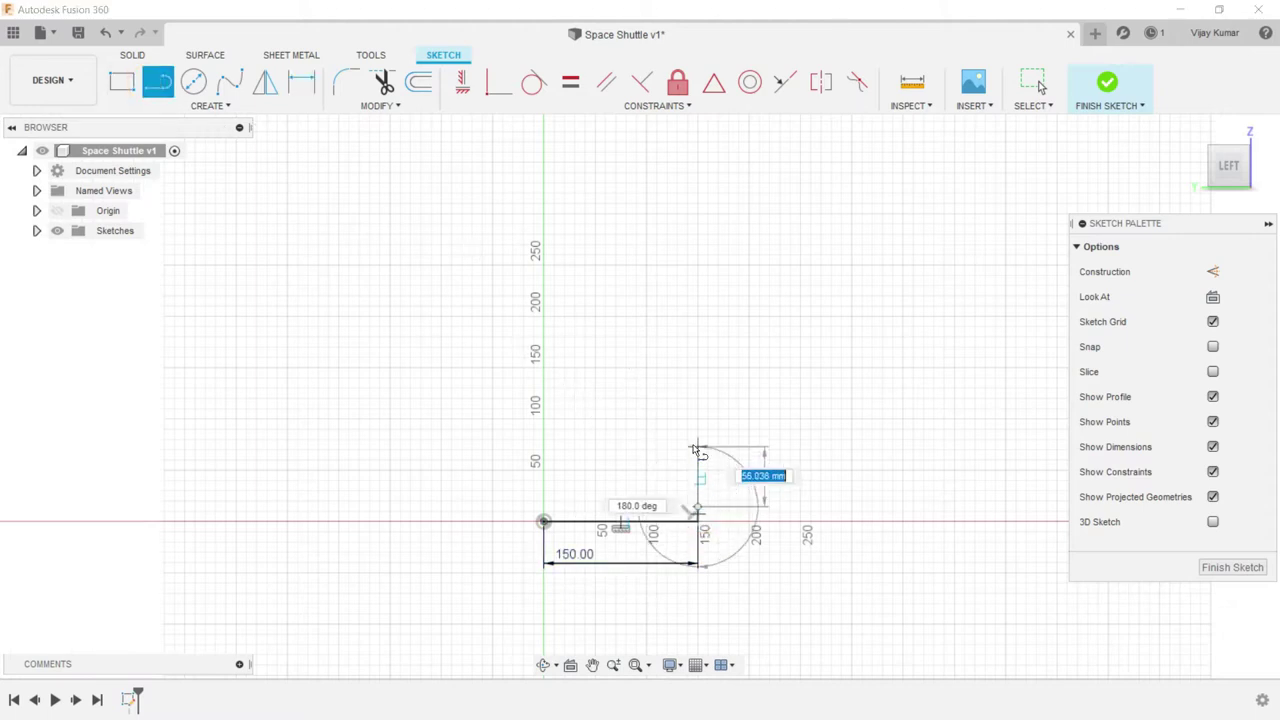
pyautogui.rightClick(701, 414)
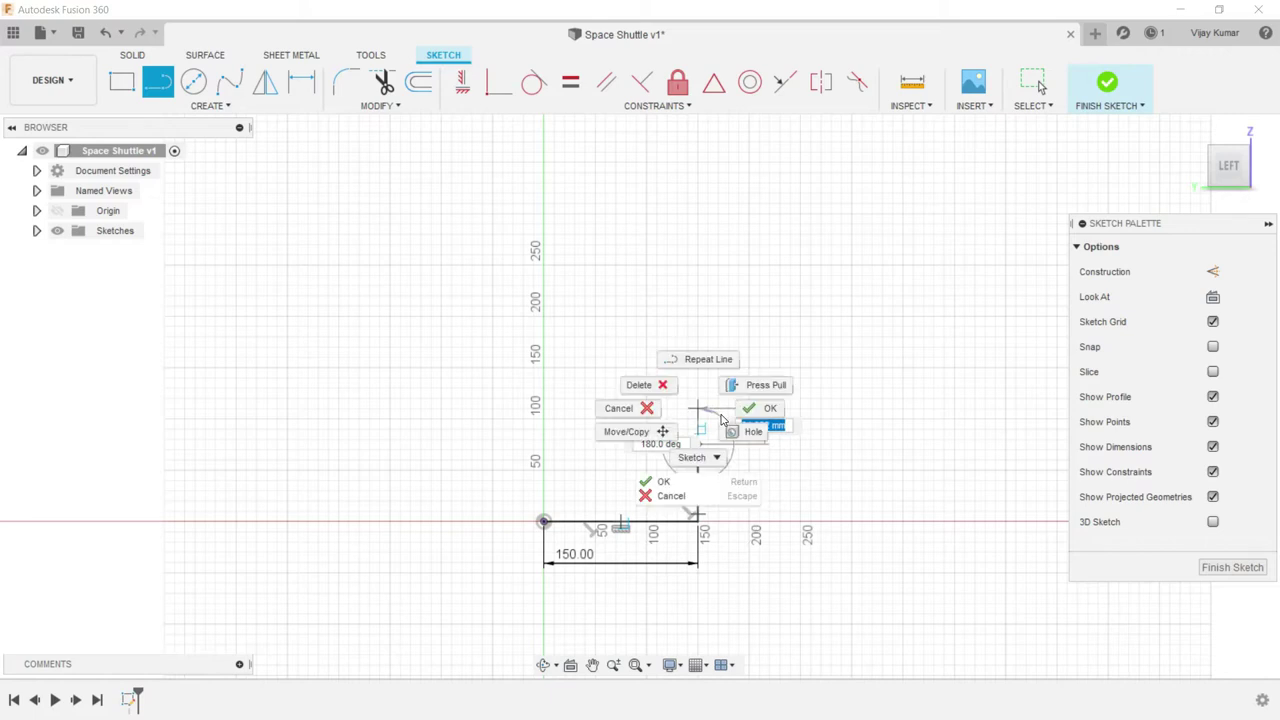
pyautogui.click(757, 409)
pyautogui.click(302, 84)
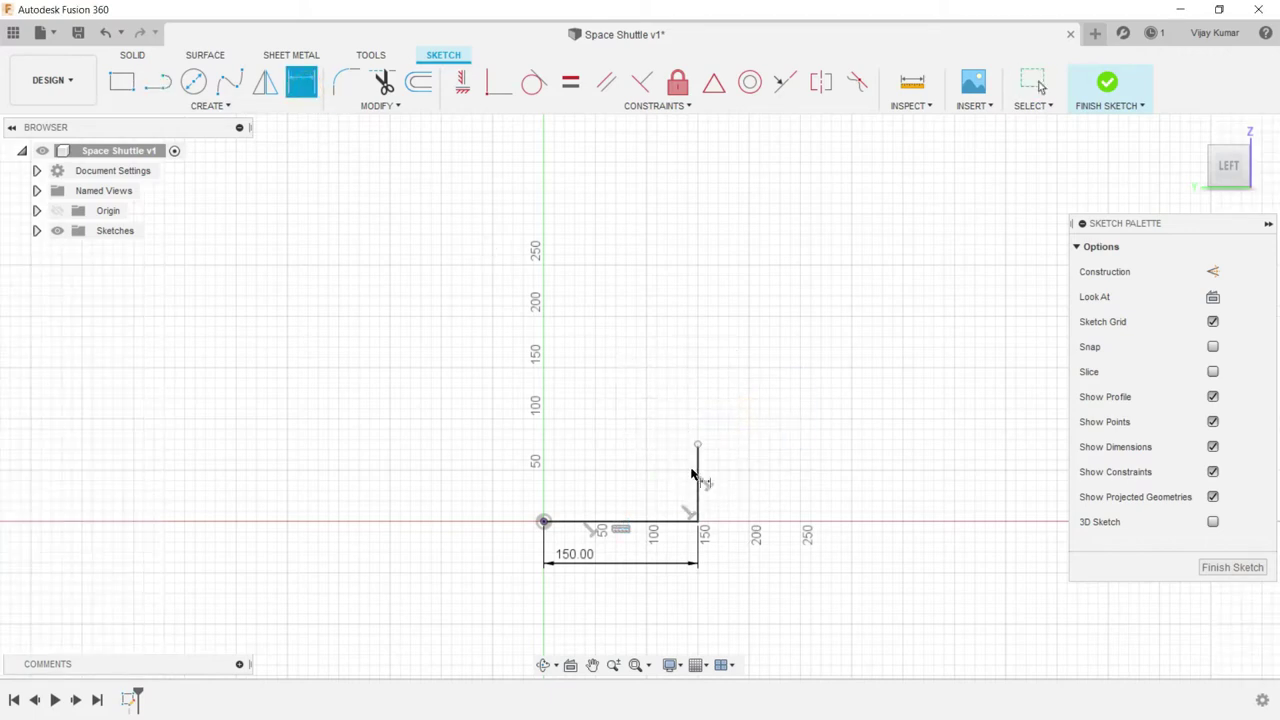
pyautogui.click(697, 473)
pyautogui.click(750, 468)
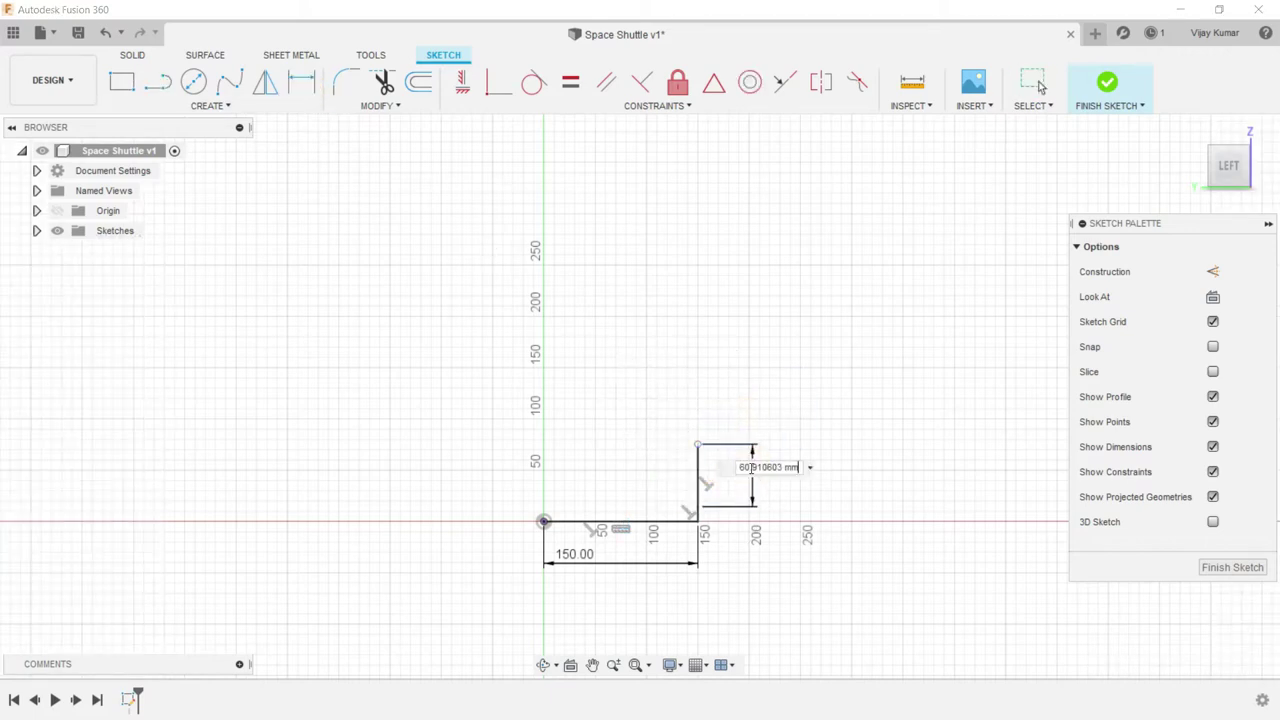
pyautogui.write('85')
pyautogui.press('Return')
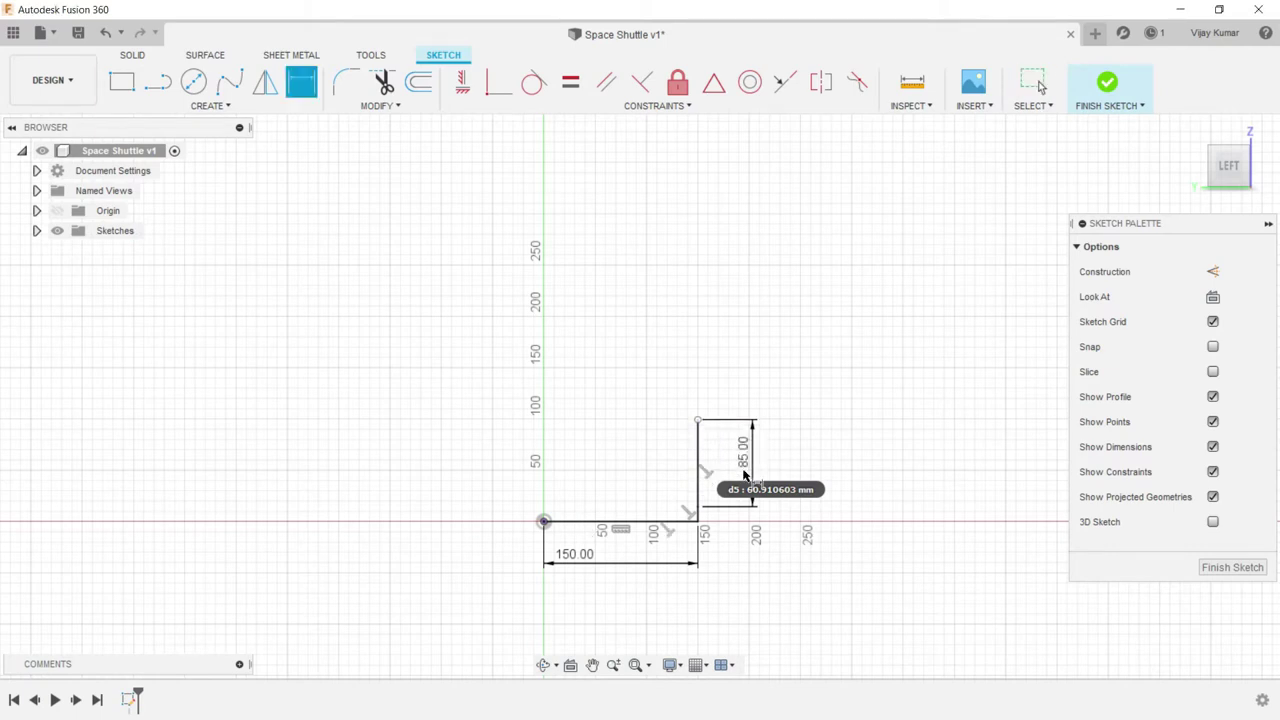
# - Draw a four-point fit-point spline from the origin to the top of the 85 mm line, closing the nose profile
pyautogui.click(229, 82)
pyautogui.scroll(1, 650, 440)
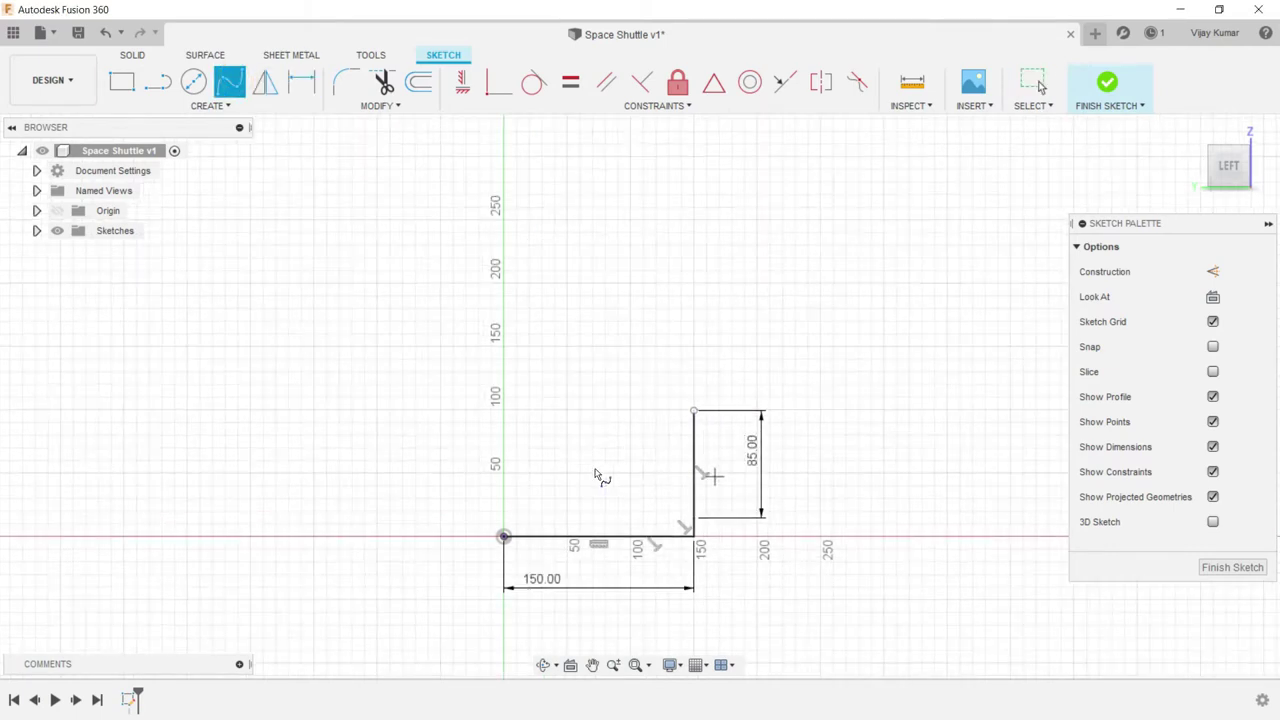
pyautogui.scroll(2, 618, 494)
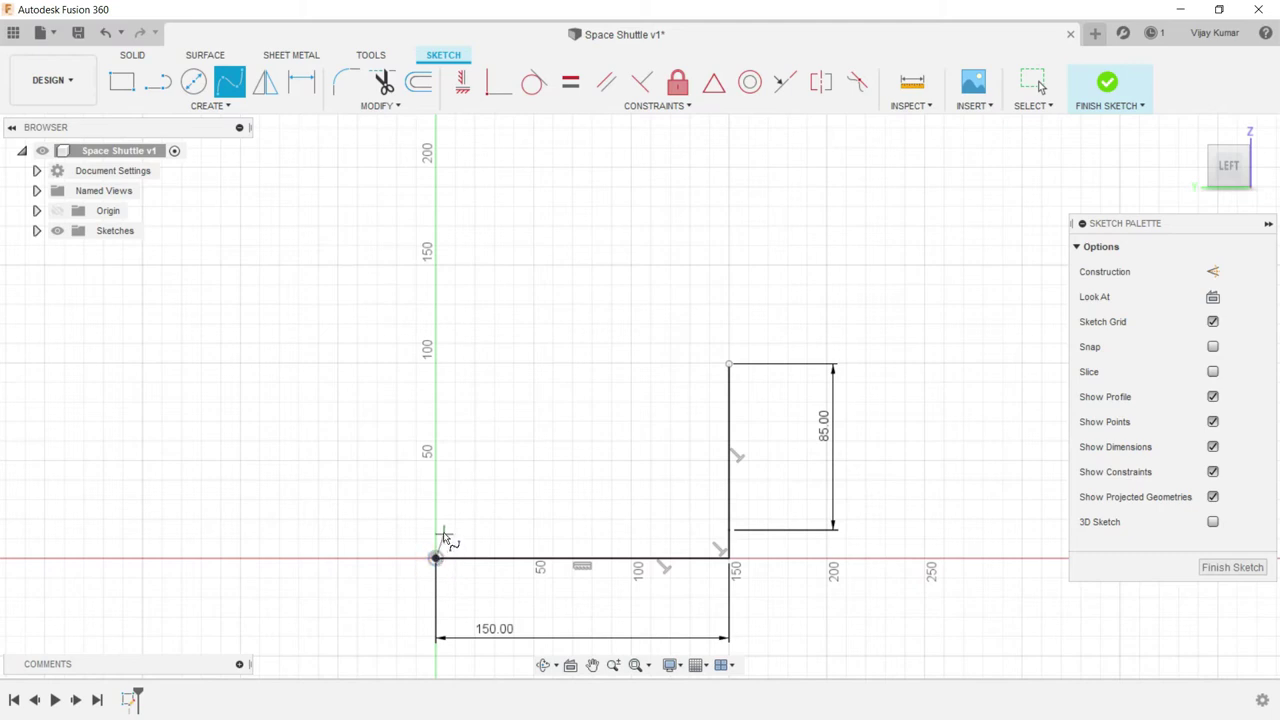
pyautogui.scroll(1, 436, 537)
pyautogui.scroll(1, 438, 533)
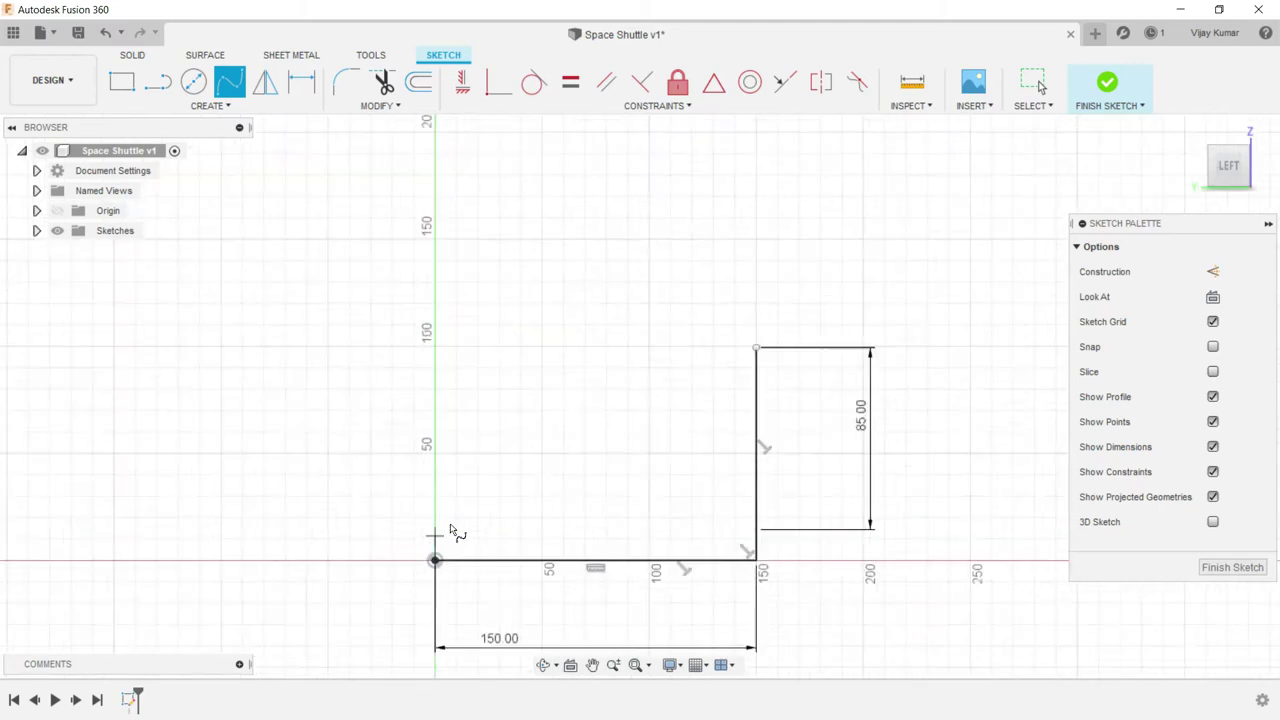
pyautogui.scroll(1, 441, 530)
pyautogui.click(442, 533)
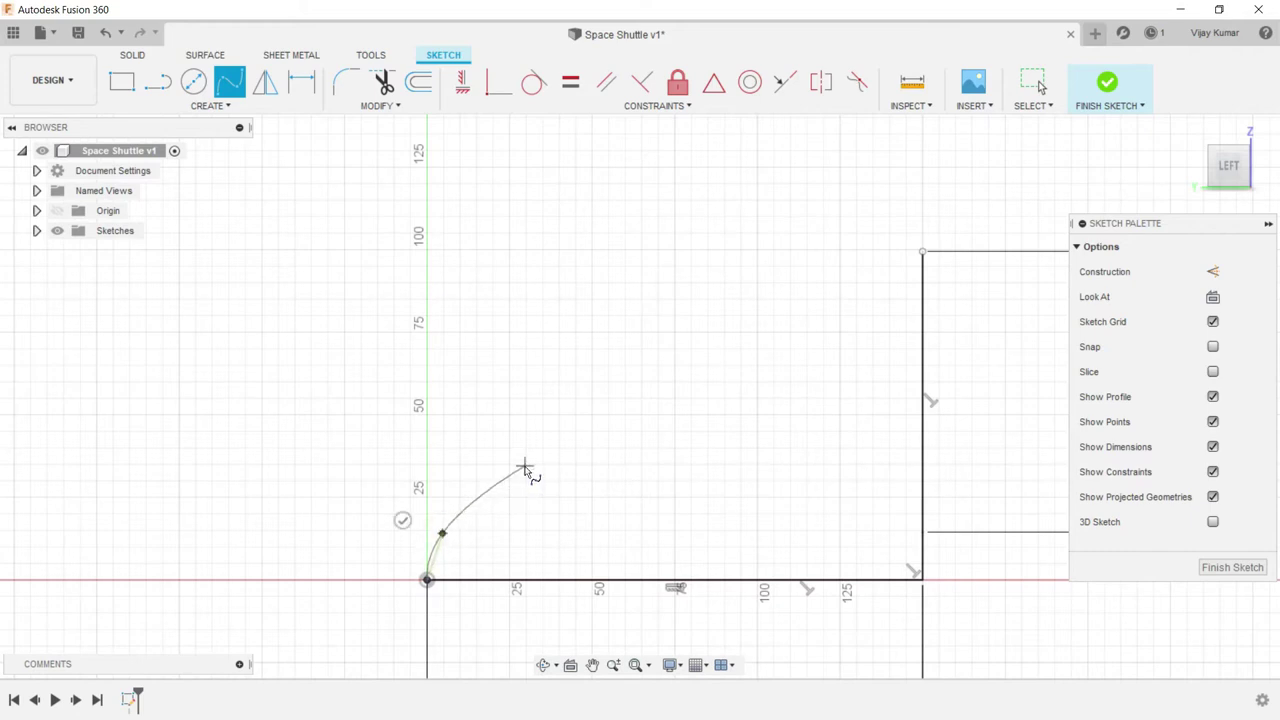
pyautogui.click(524, 466)
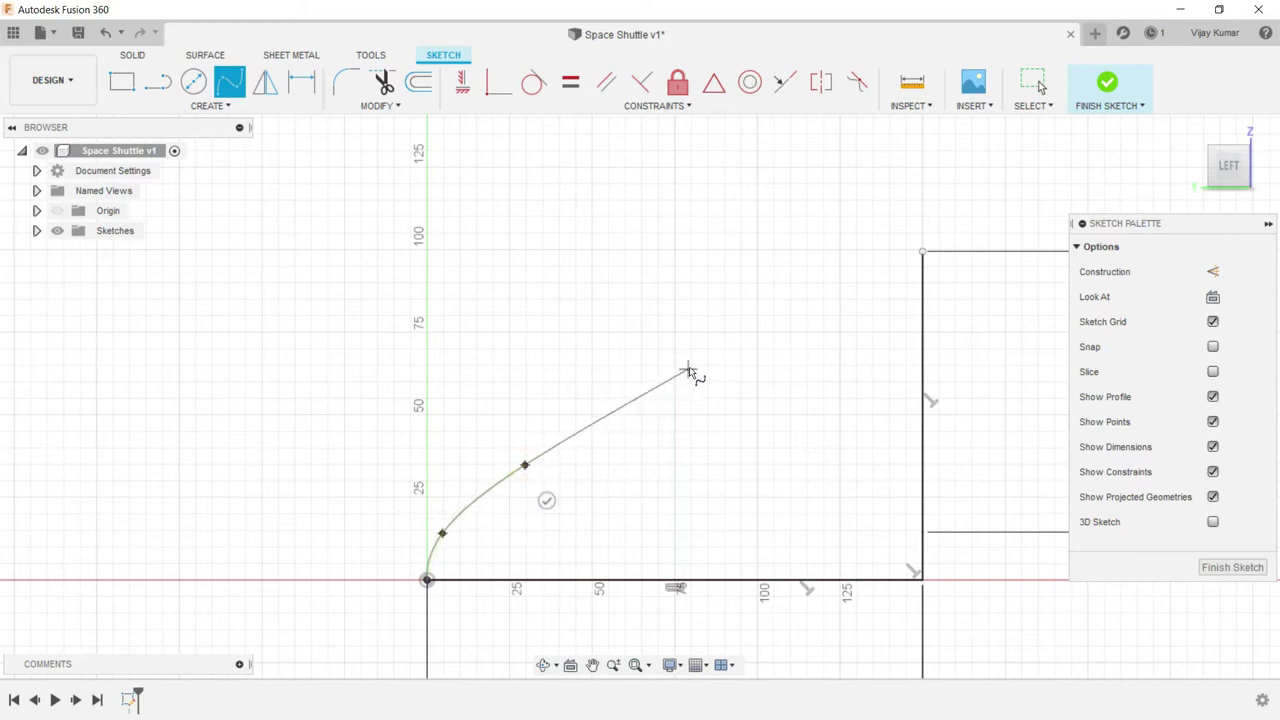
pyautogui.click(689, 357)
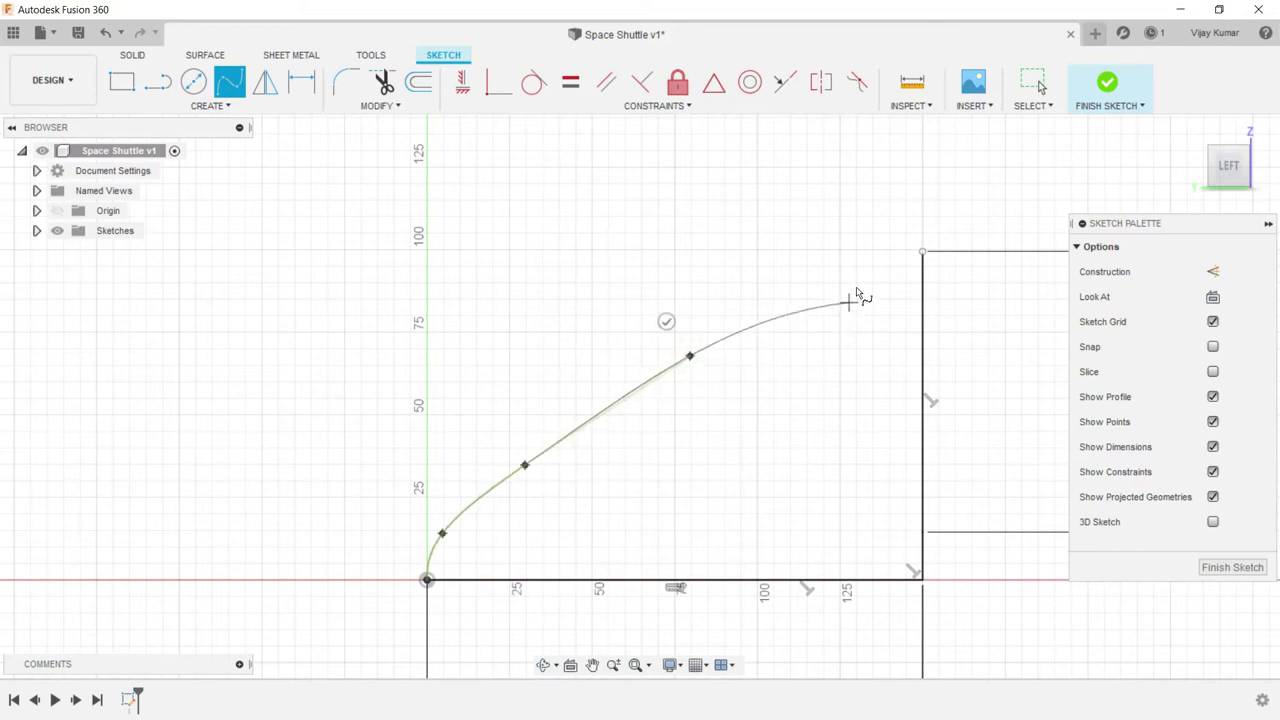
pyautogui.click(922, 252)
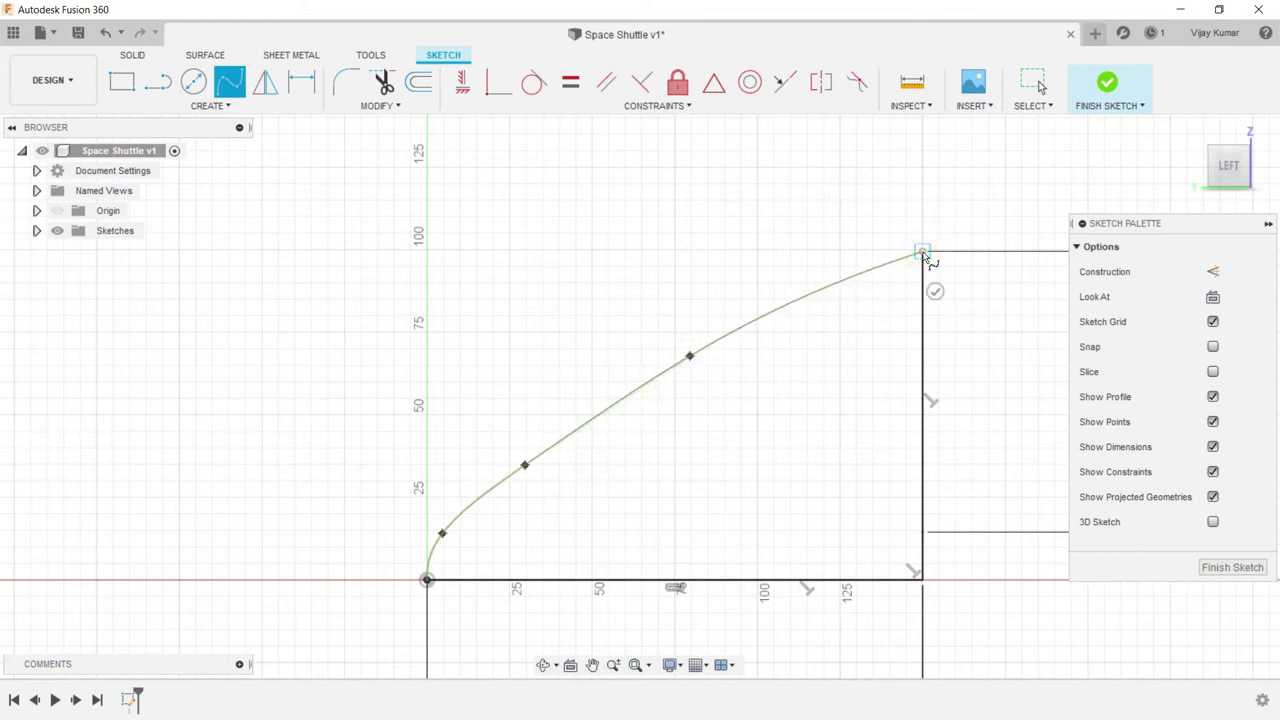
pyautogui.rightClick(923, 256)
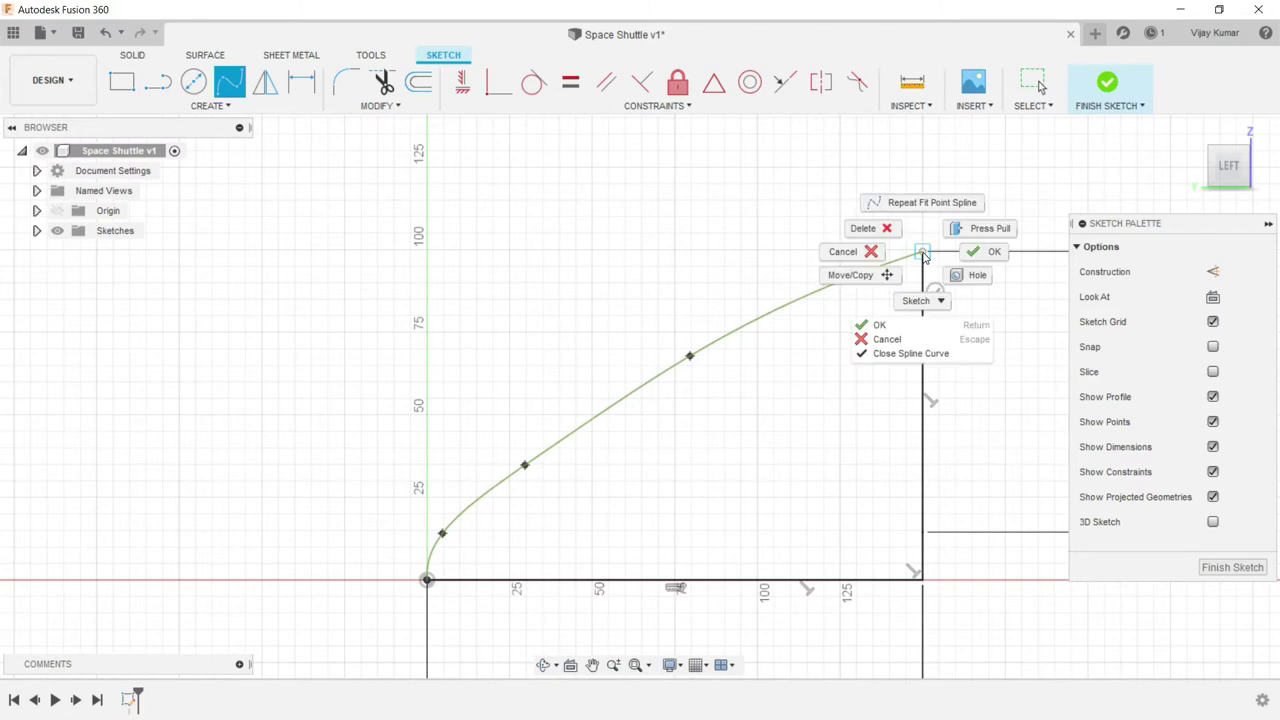
pyautogui.click(969, 255)
pyautogui.scroll(-1, 529, 357)
pyautogui.scroll(-2, 529, 357)
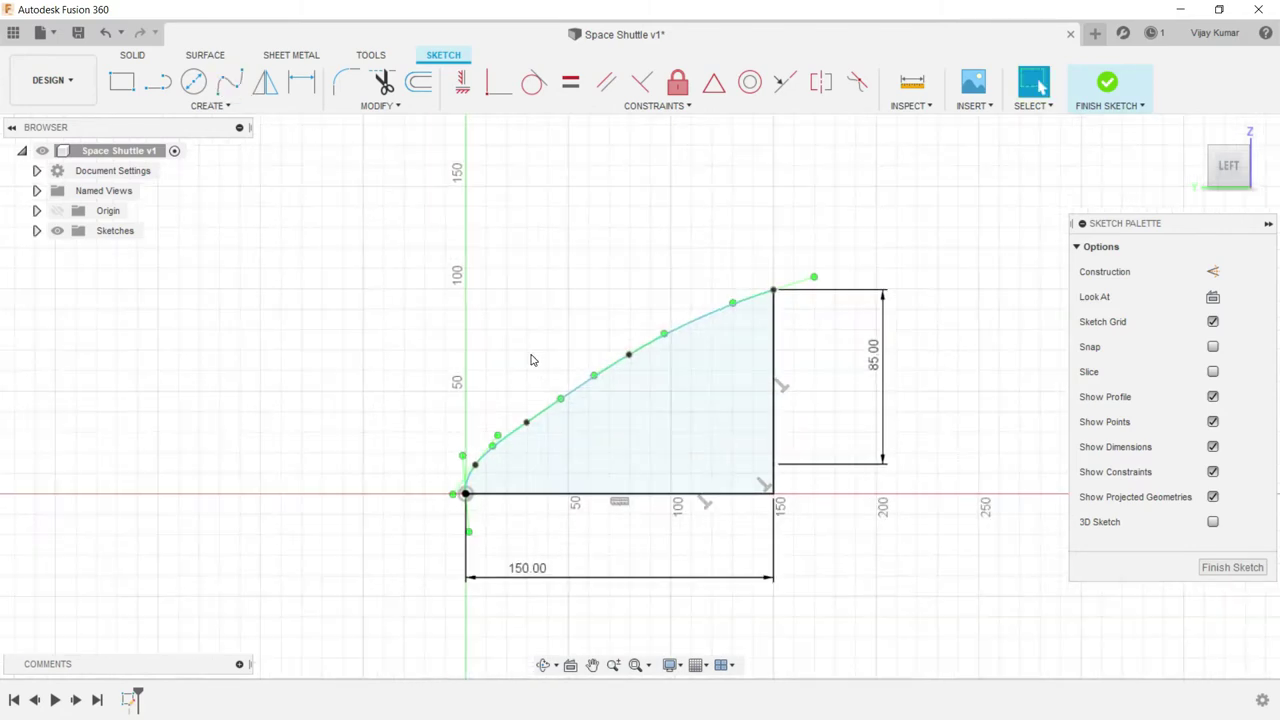
pyautogui.click(148, 58)
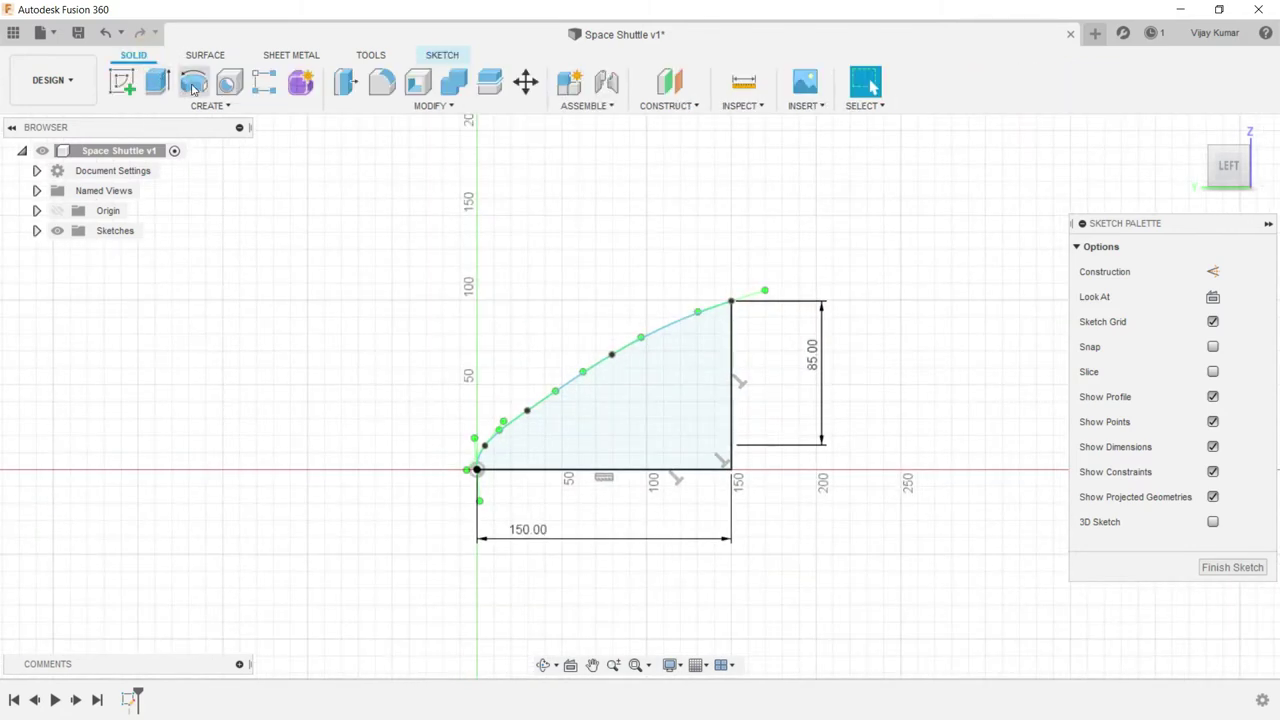
# - Revolve the nose profile 180° about its bottom line and orbit to view the half cone
pyautogui.click(194, 81)
pyautogui.click(562, 470)
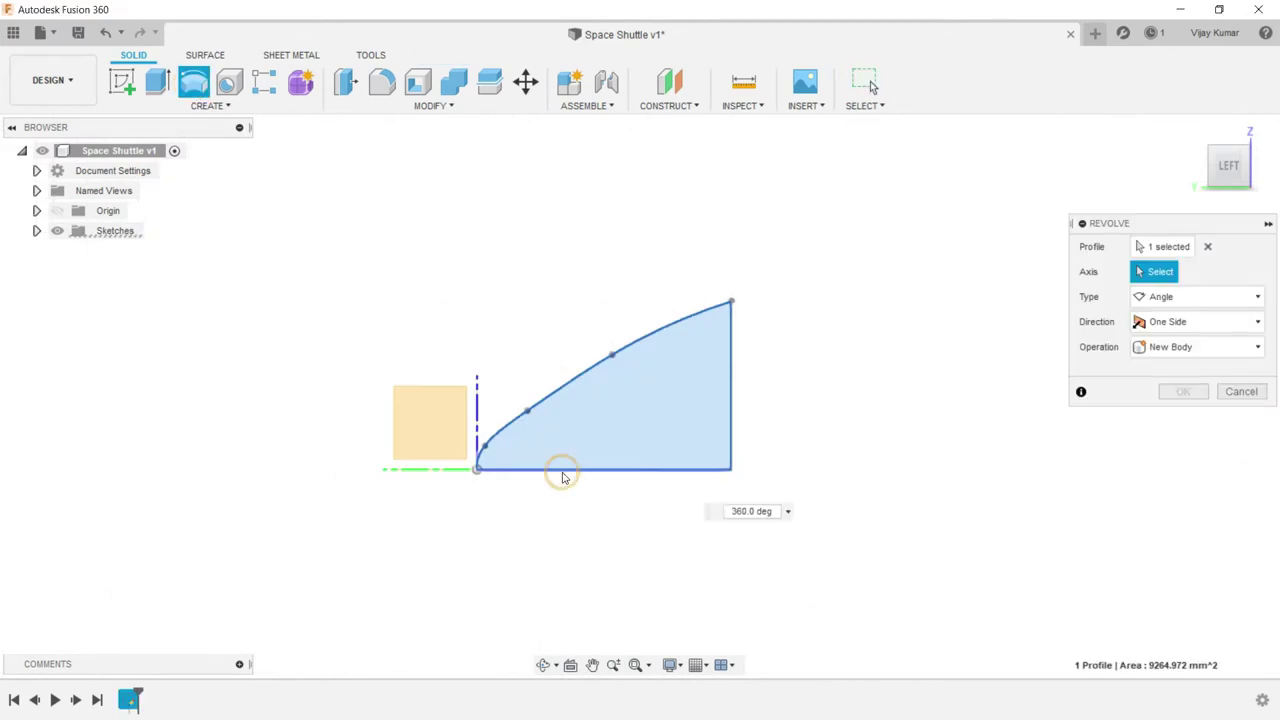
pyautogui.click(1200, 321)
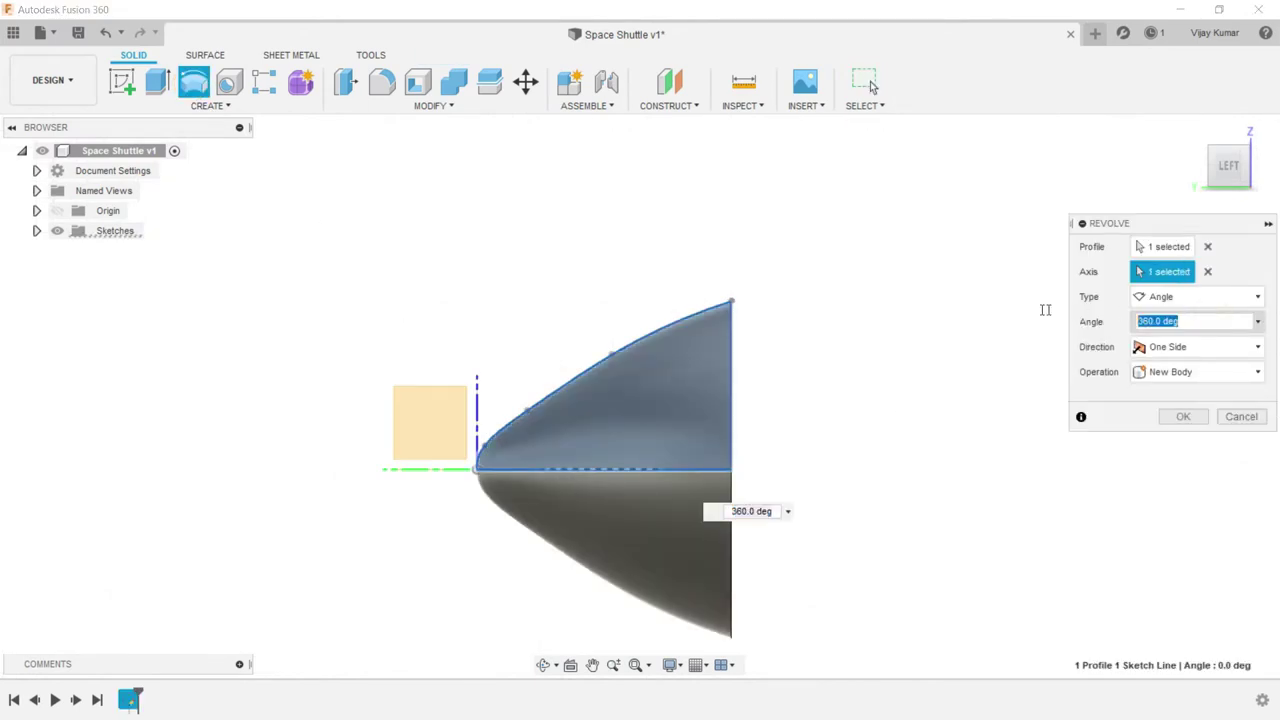
pyautogui.write('80')
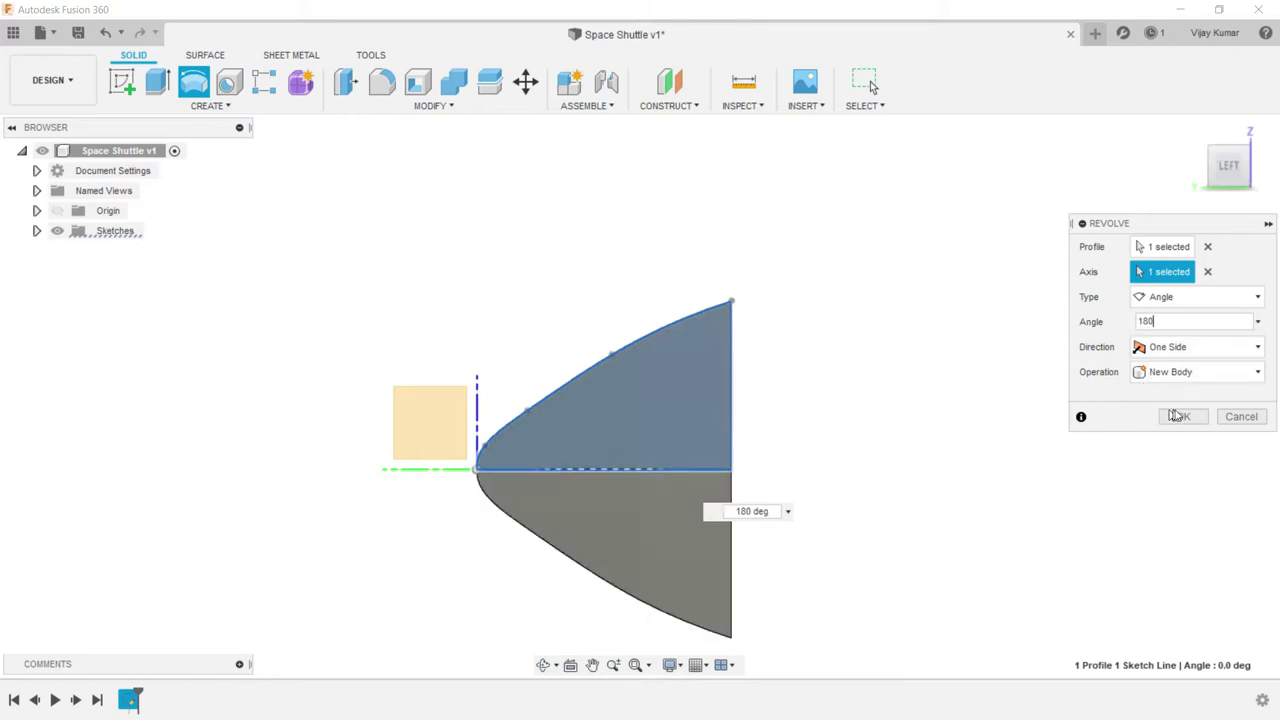
pyautogui.click(1178, 414)
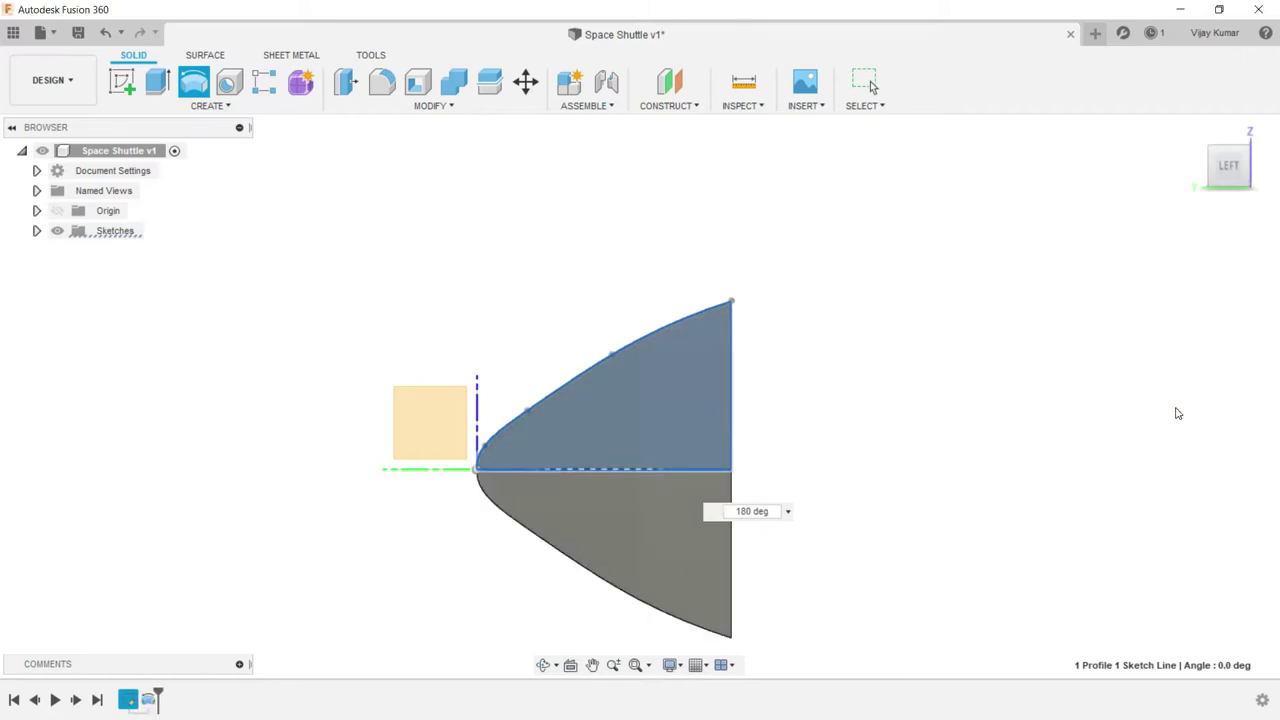
pyautogui.click(545, 663)
pyautogui.moveTo(566, 314)
pyautogui.mouseDown()
pyautogui.moveTo(643, 484)
pyautogui.moveTo(628, 514)
pyautogui.moveTo(443, 286)
pyautogui.mouseUp()
pyautogui.rightClick(476, 285)
# - Start a new sketch on the XY plane with the Line tool ready
pyautogui.click(483, 284)
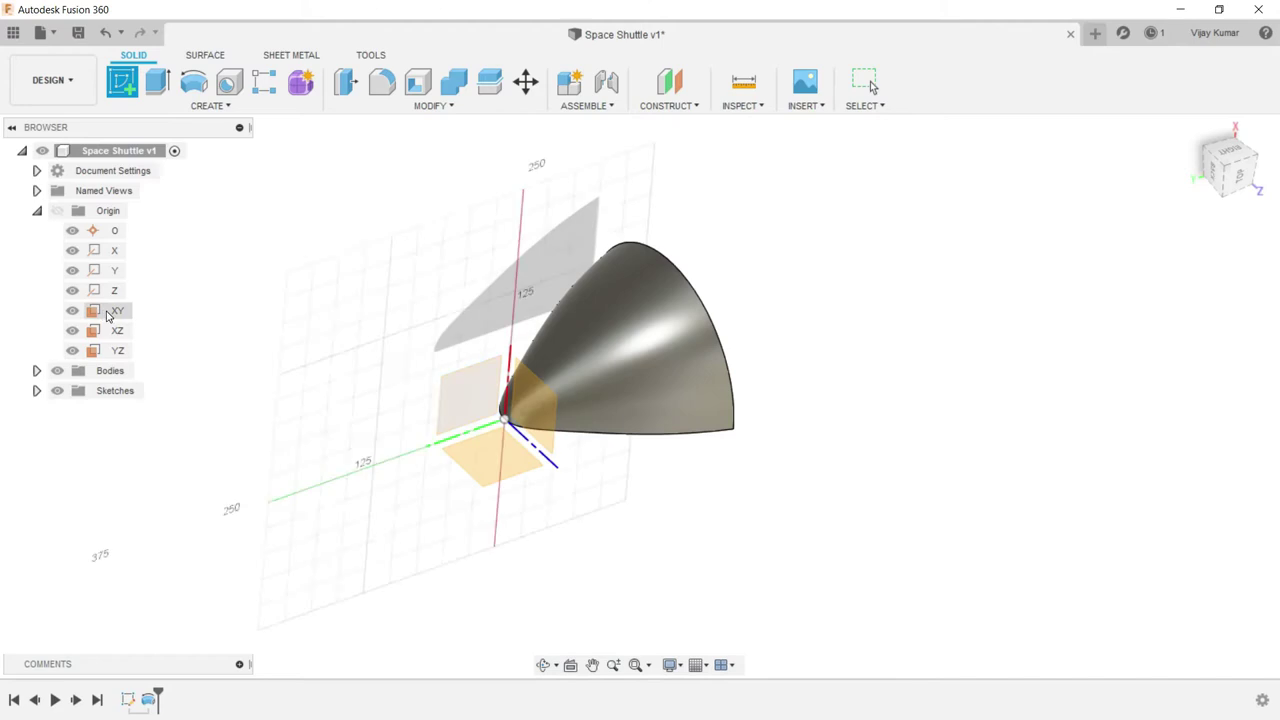
pyautogui.click(110, 316)
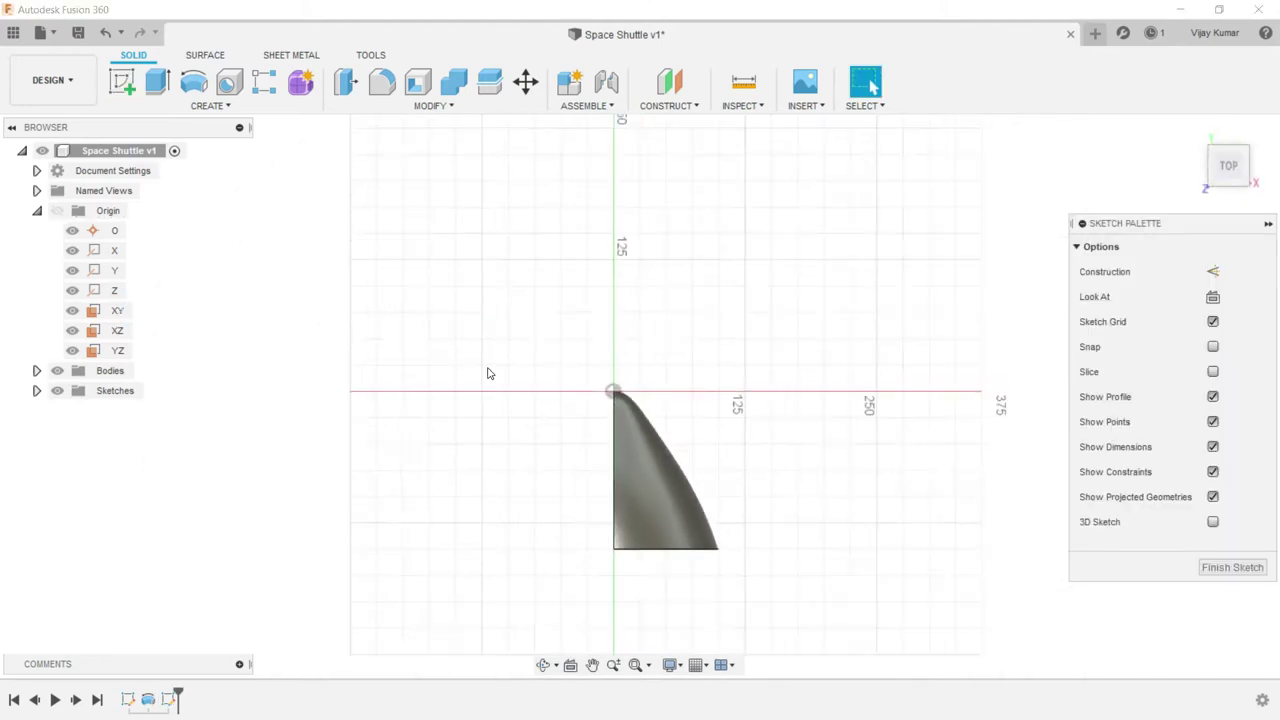
pyautogui.click(157, 82)
pyautogui.scroll(2, 703, 549)
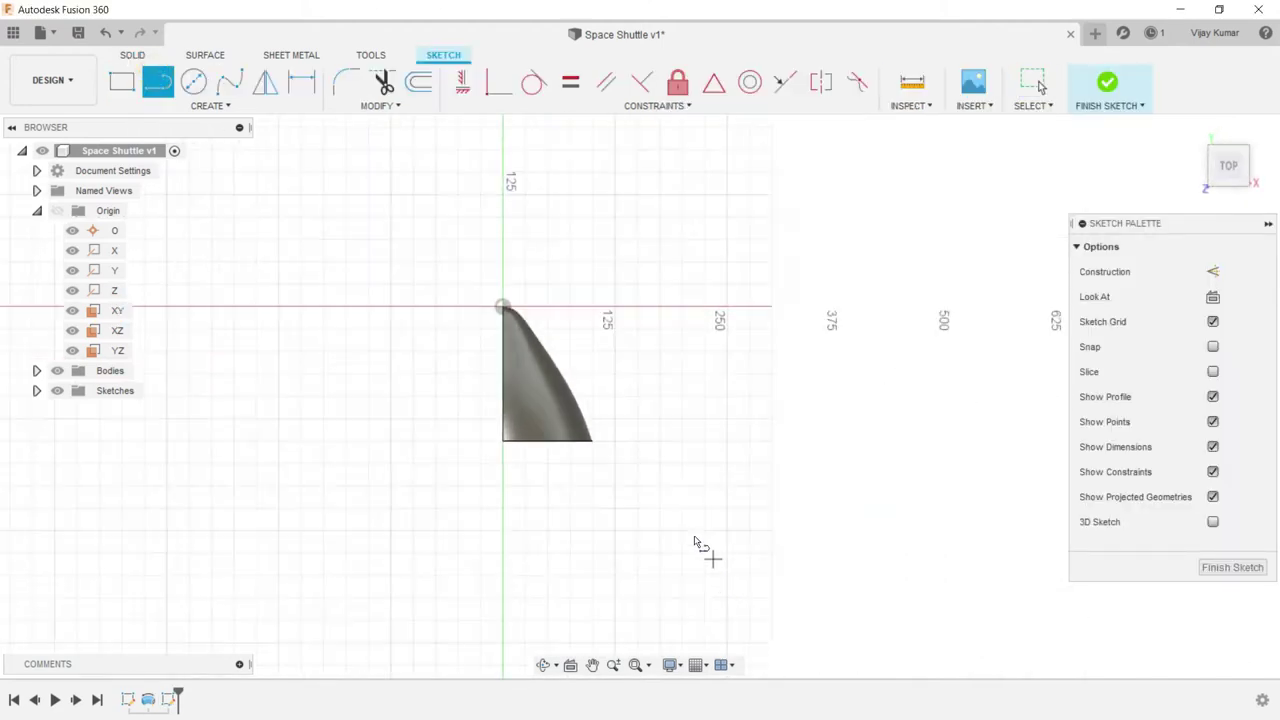
pyautogui.scroll(2, 617, 462)
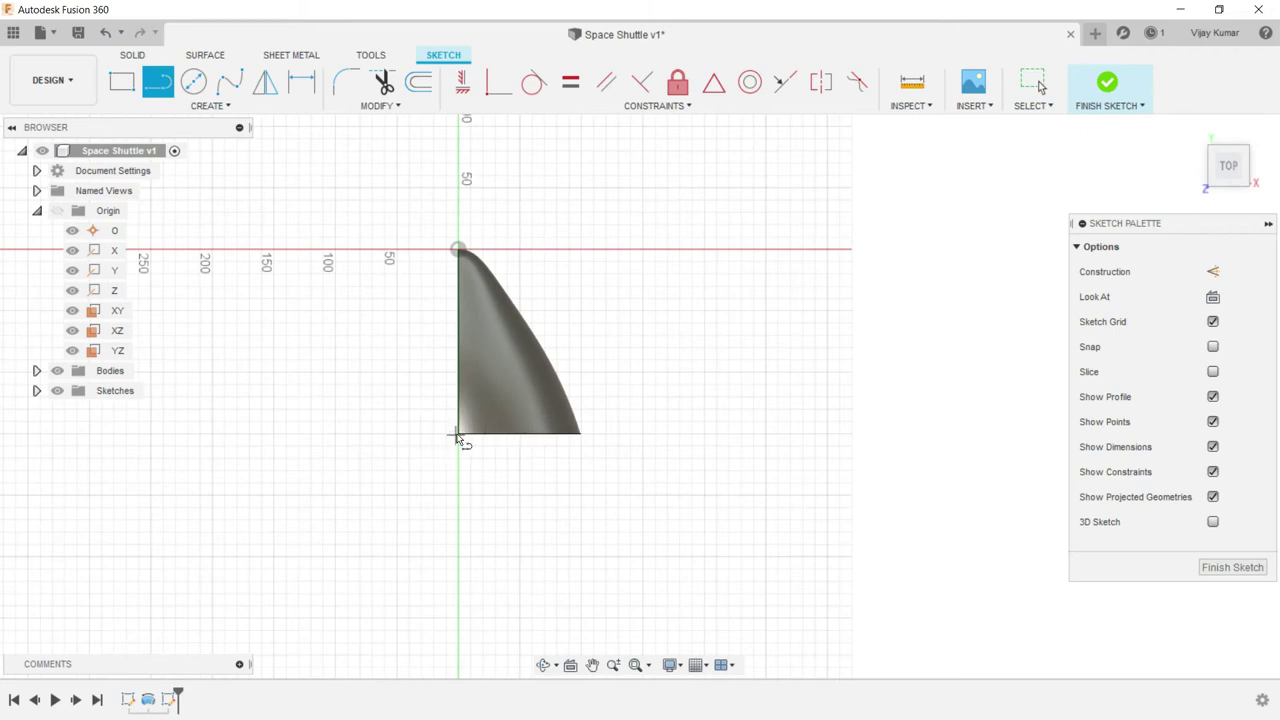
pyautogui.scroll(3, 480, 434)
pyautogui.scroll(2, 440, 440)
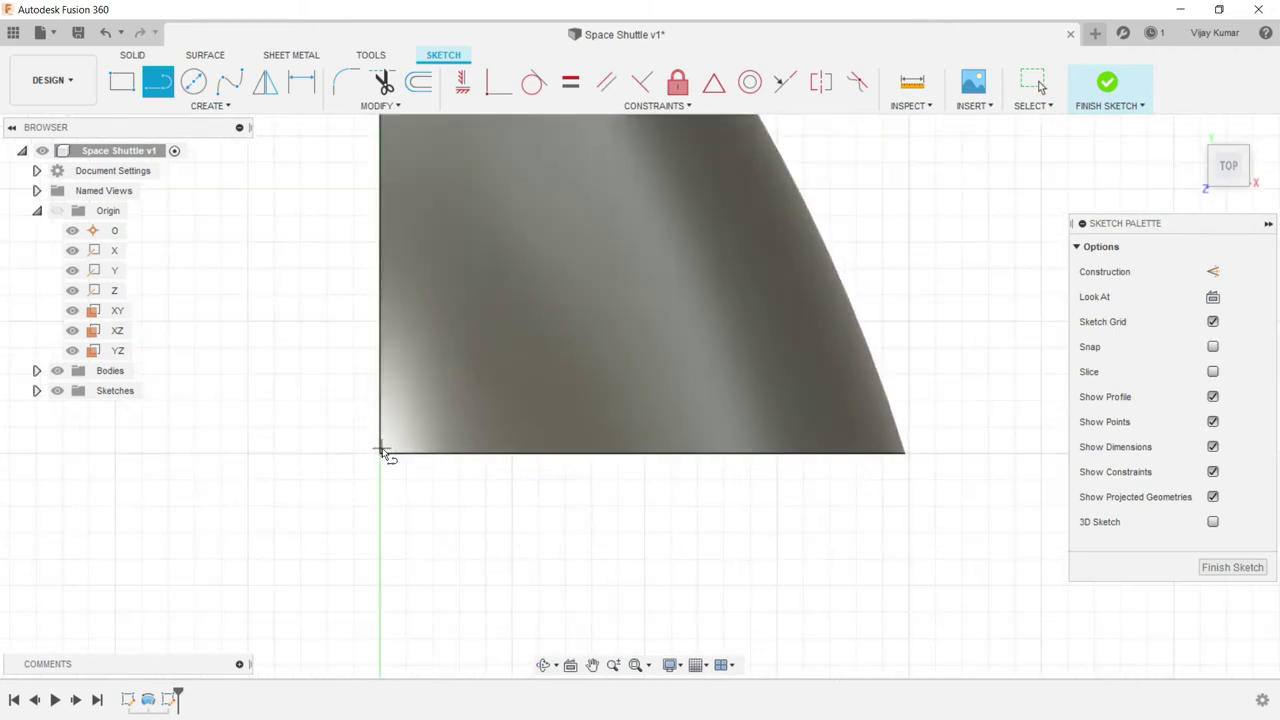
pyautogui.scroll(2, 386, 458)
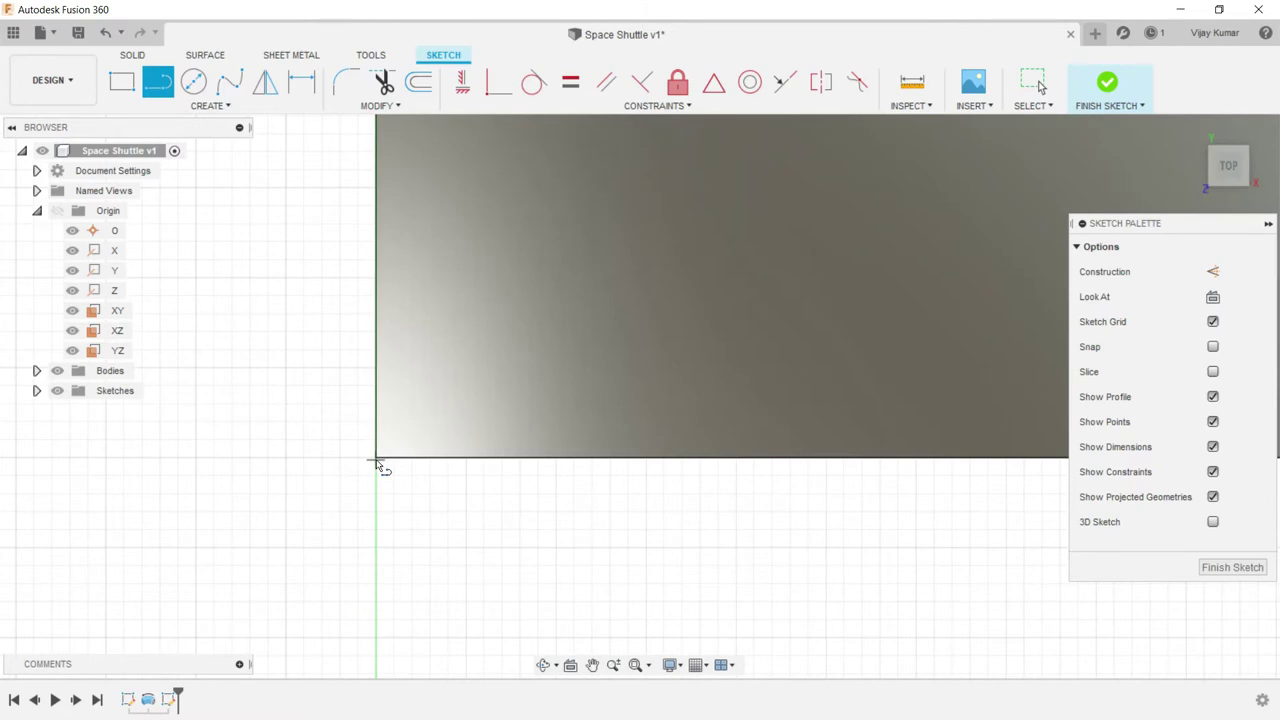
# - Draw a closed rectangle starting from the nose profile's bottom-left corner
pyautogui.click(380, 461)
pyautogui.scroll(-2, 525, 518)
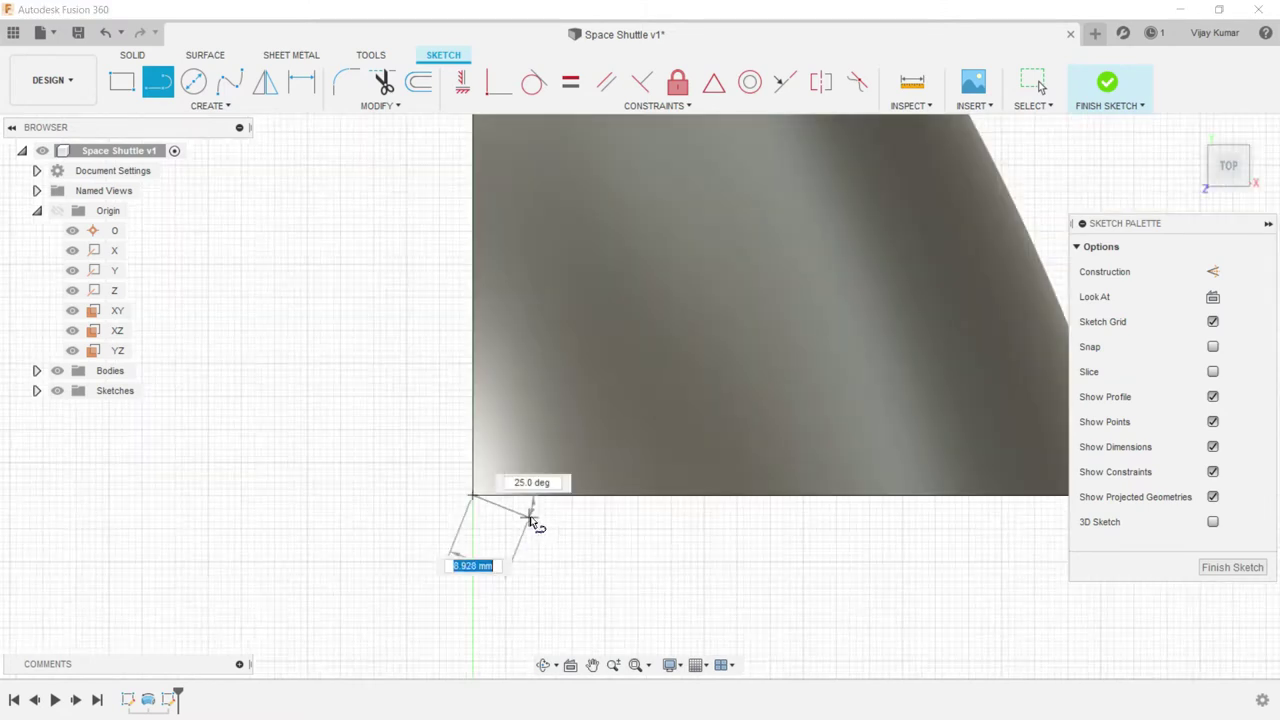
pyautogui.scroll(-2, 535, 517)
pyautogui.scroll(-2, 542, 516)
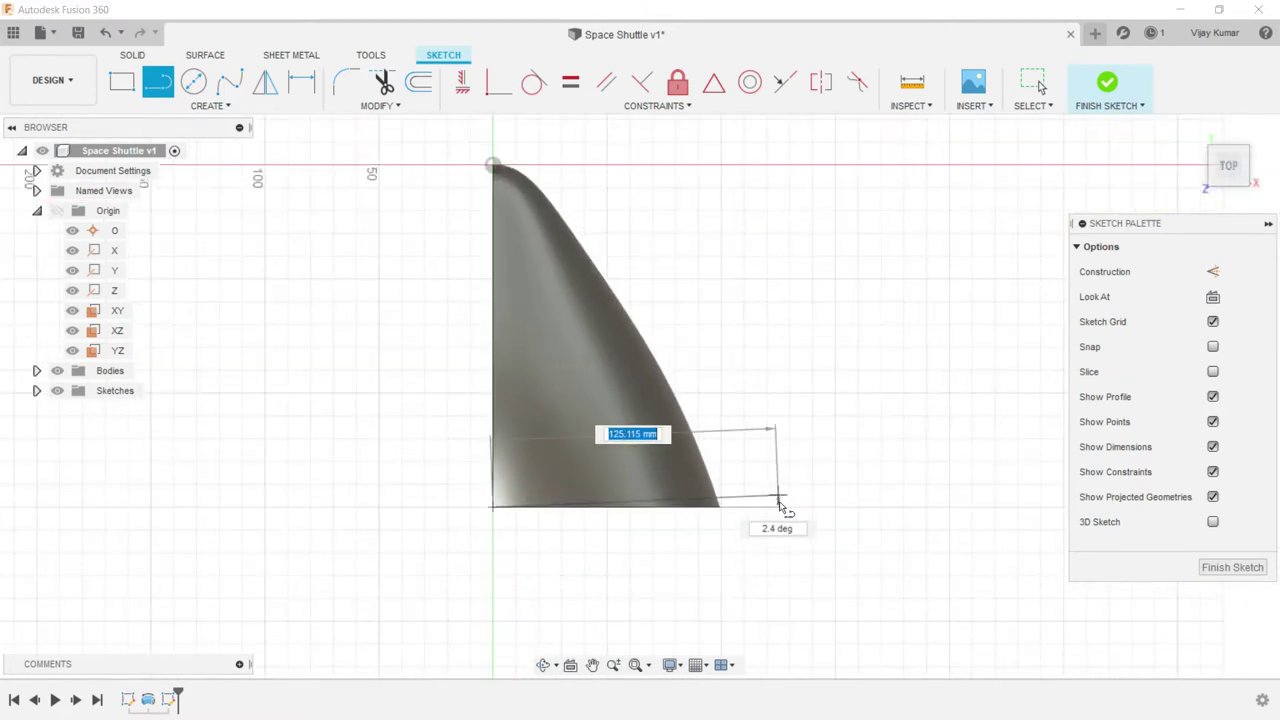
pyautogui.click(780, 507)
pyautogui.scroll(-3, 777, 510)
pyautogui.scroll(-2, 785, 540)
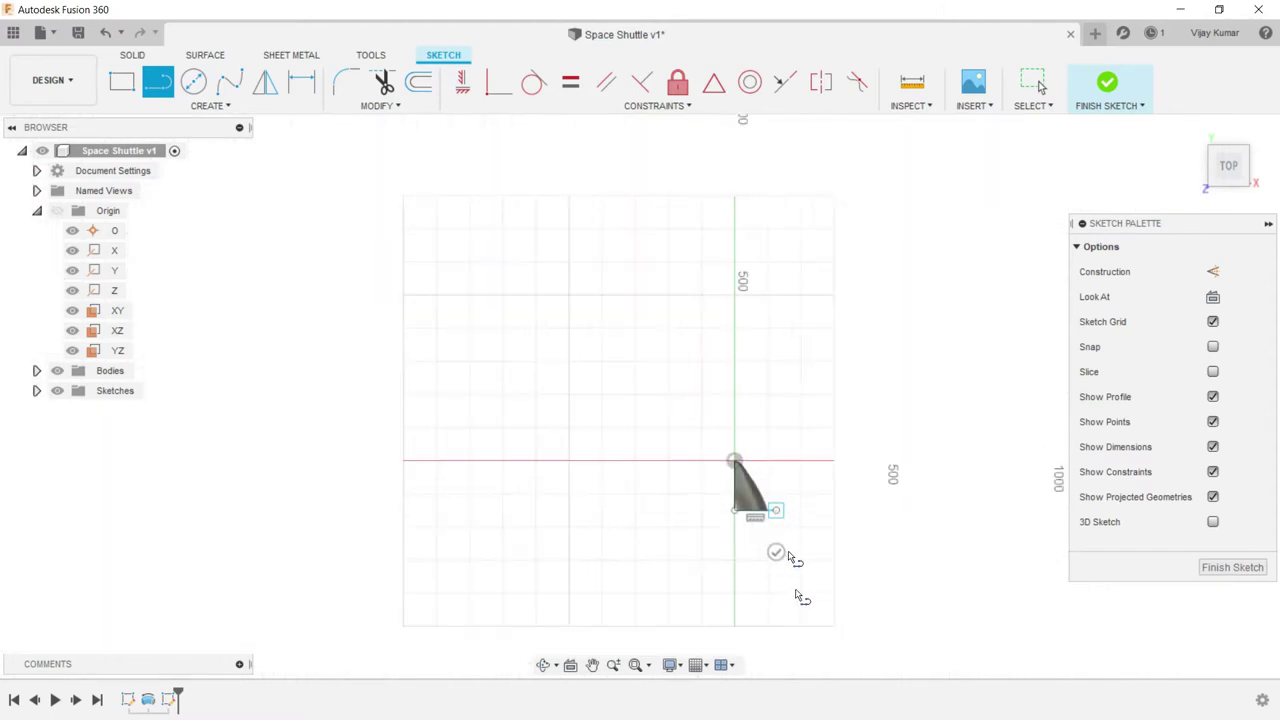
pyautogui.scroll(2, 810, 630)
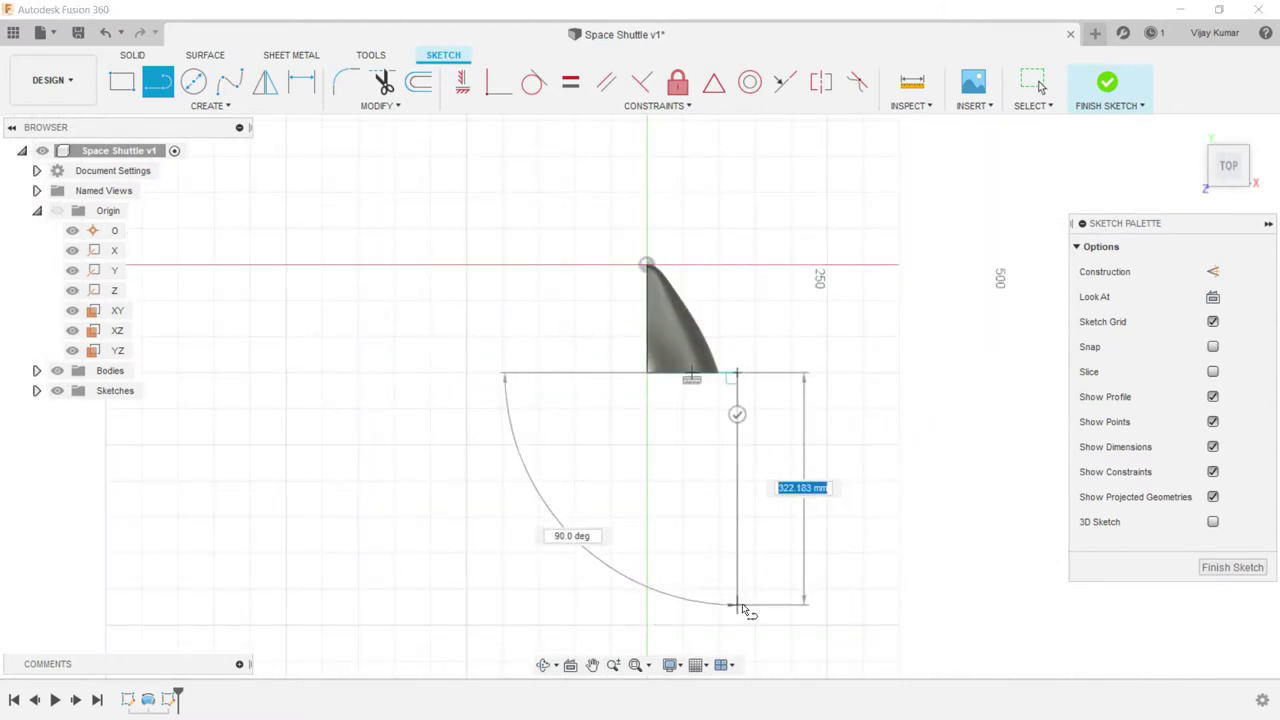
pyautogui.click(740, 605)
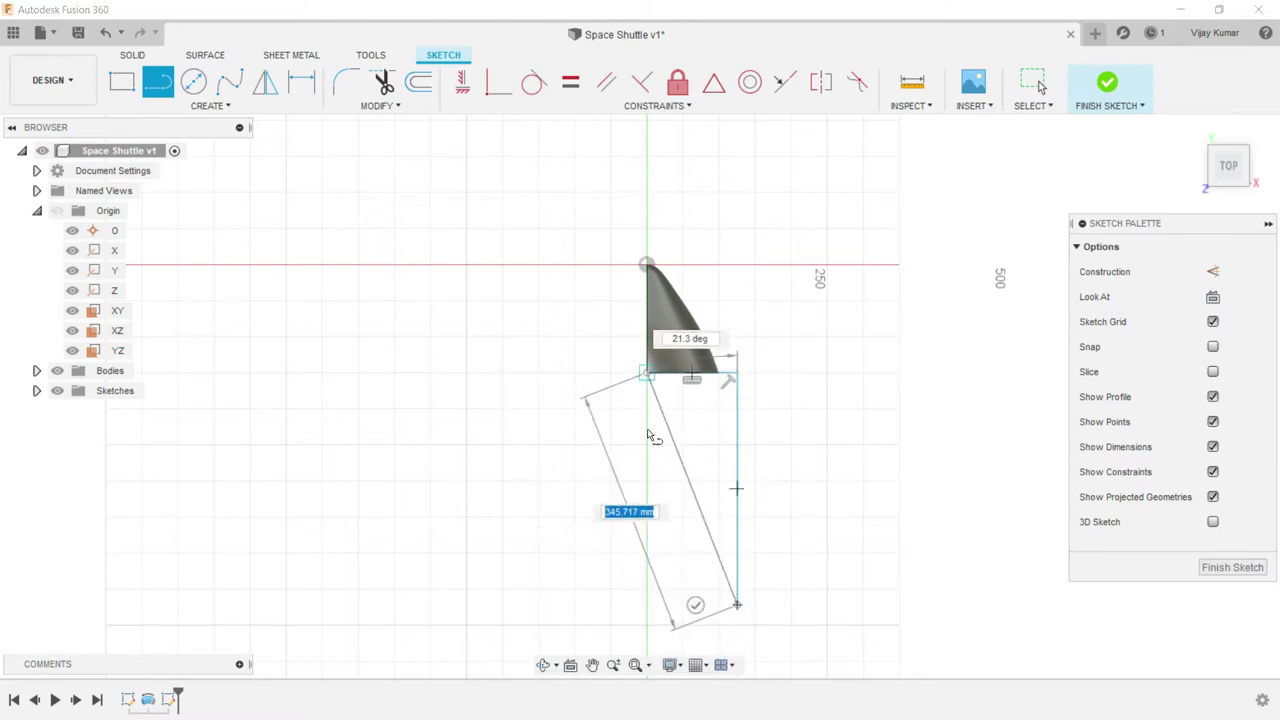
pyautogui.click(647, 605)
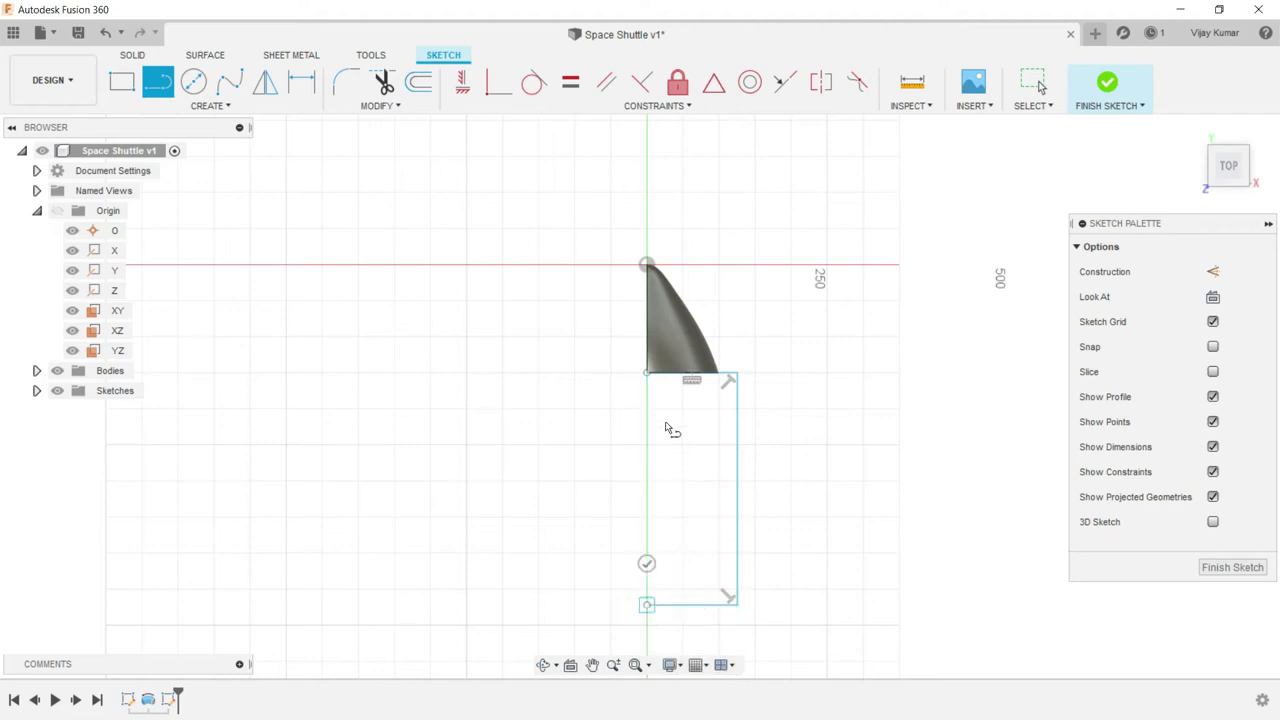
pyautogui.press('Escape')
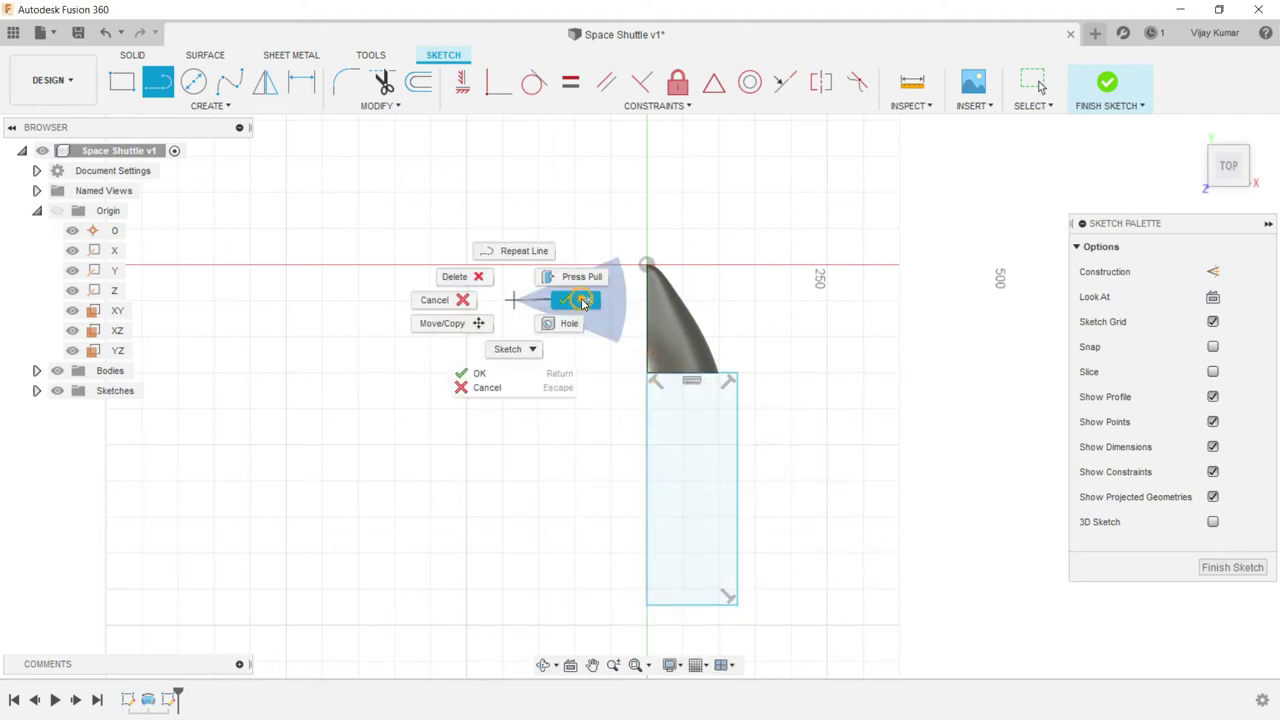
# - Dimension the rectangle's length to 450 mm and width to 125 mm
pyautogui.moveTo(568, 309); pyautogui.dragTo(515, 343, button='right')
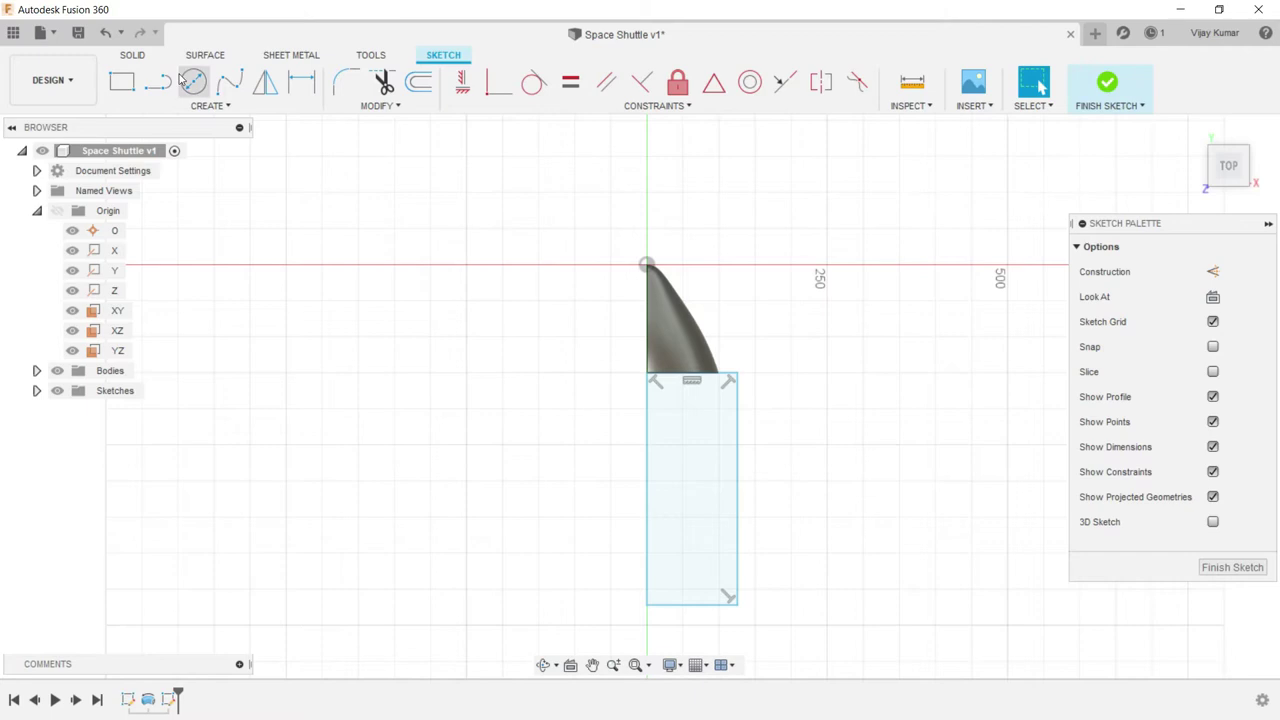
pyautogui.click(740, 444)
pyautogui.click(805, 448)
pyautogui.write('450')
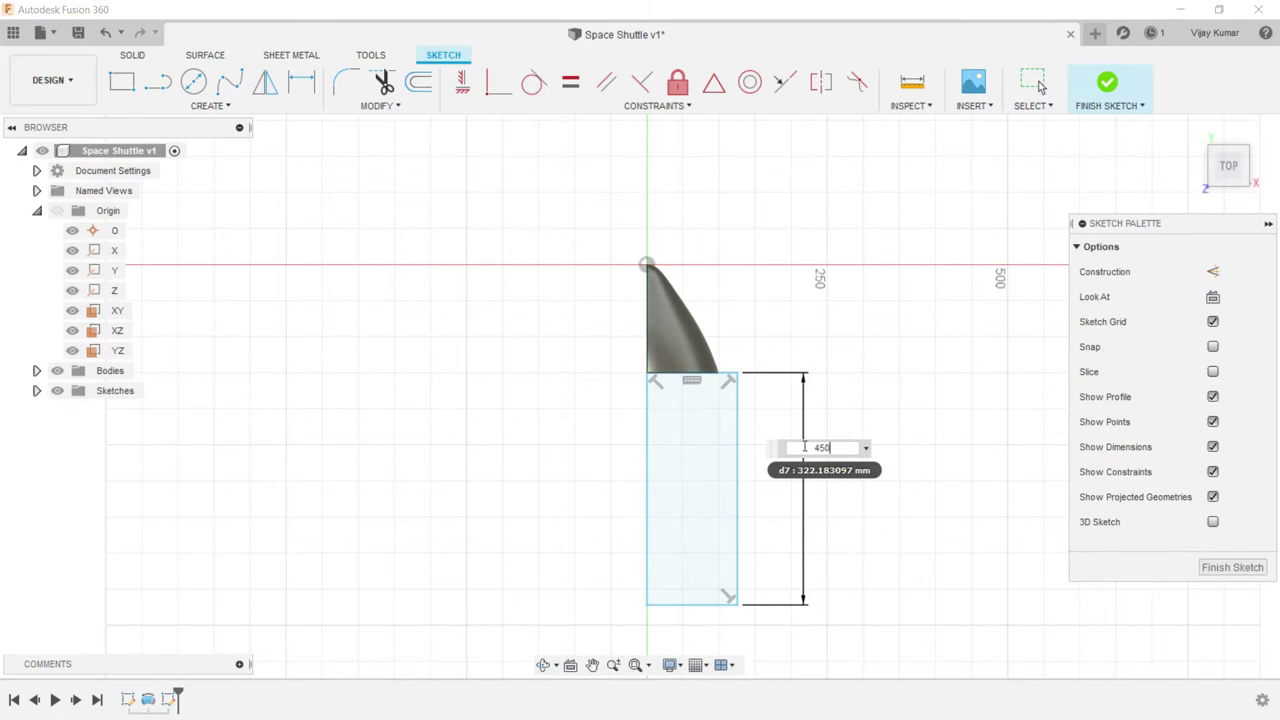
pyautogui.press('Return')
pyautogui.scroll(-5, 810, 445)
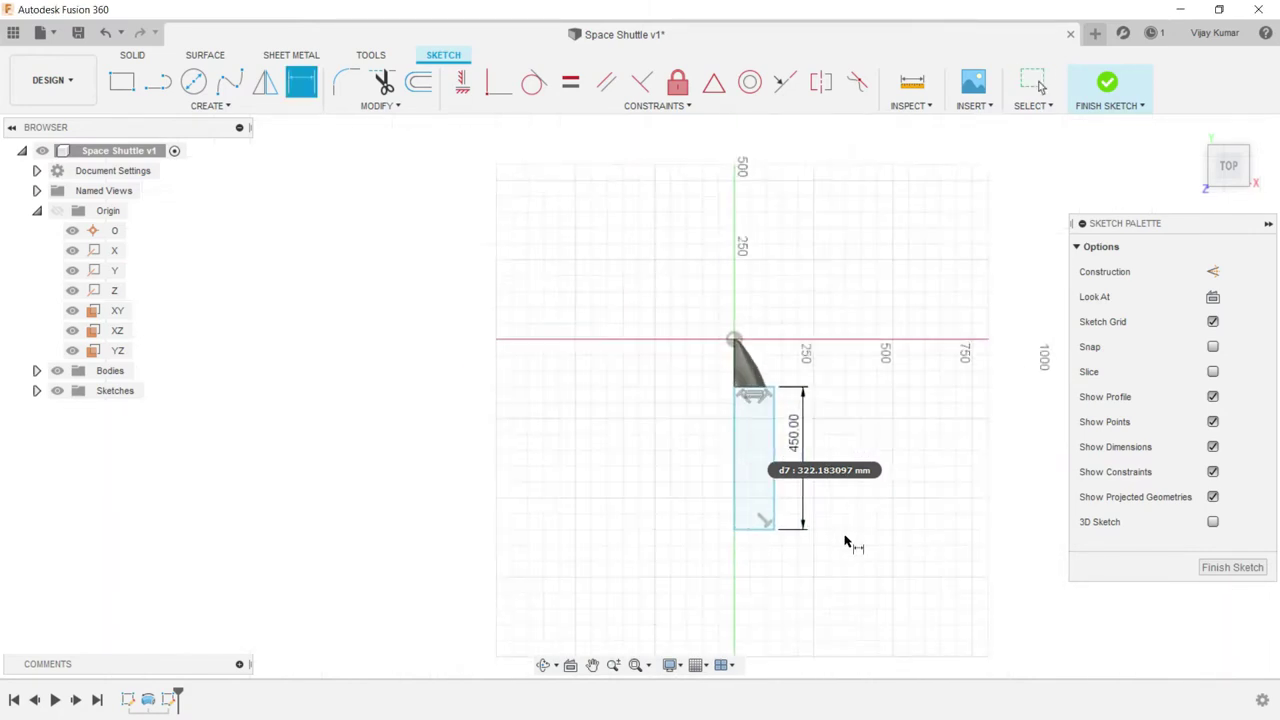
pyautogui.click(733, 530)
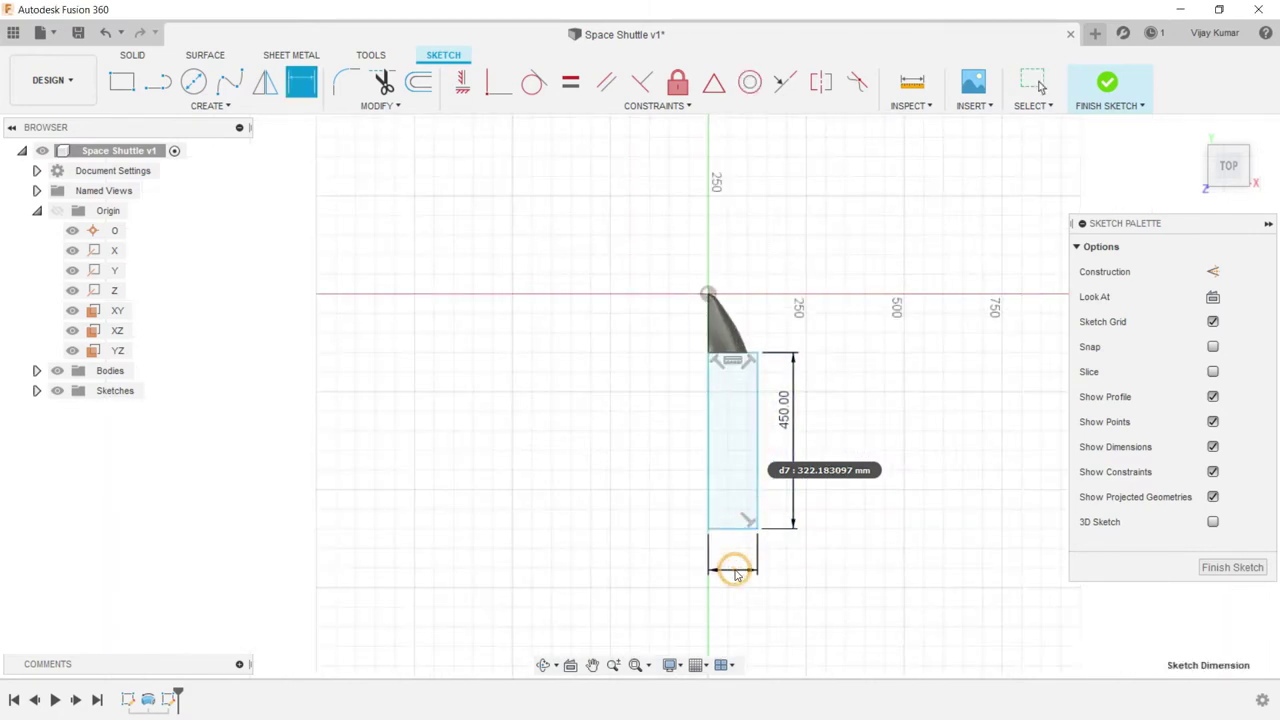
pyautogui.click(740, 568)
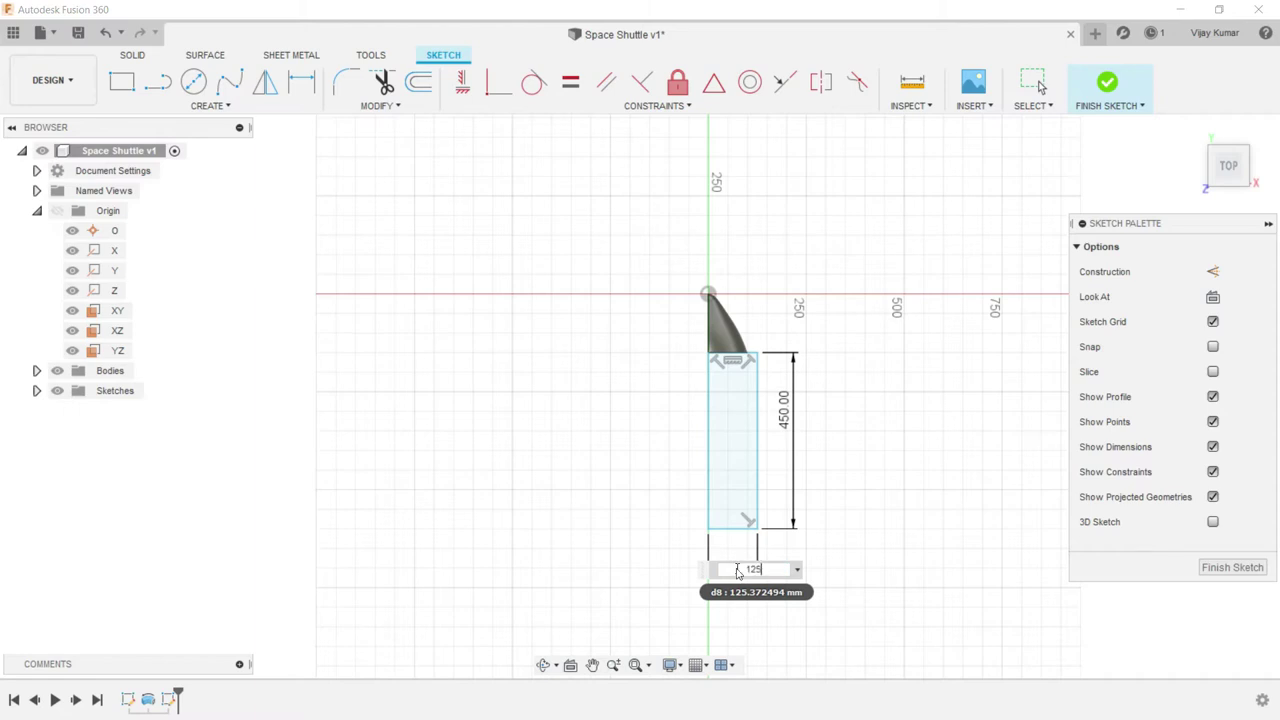
pyautogui.press('Return')
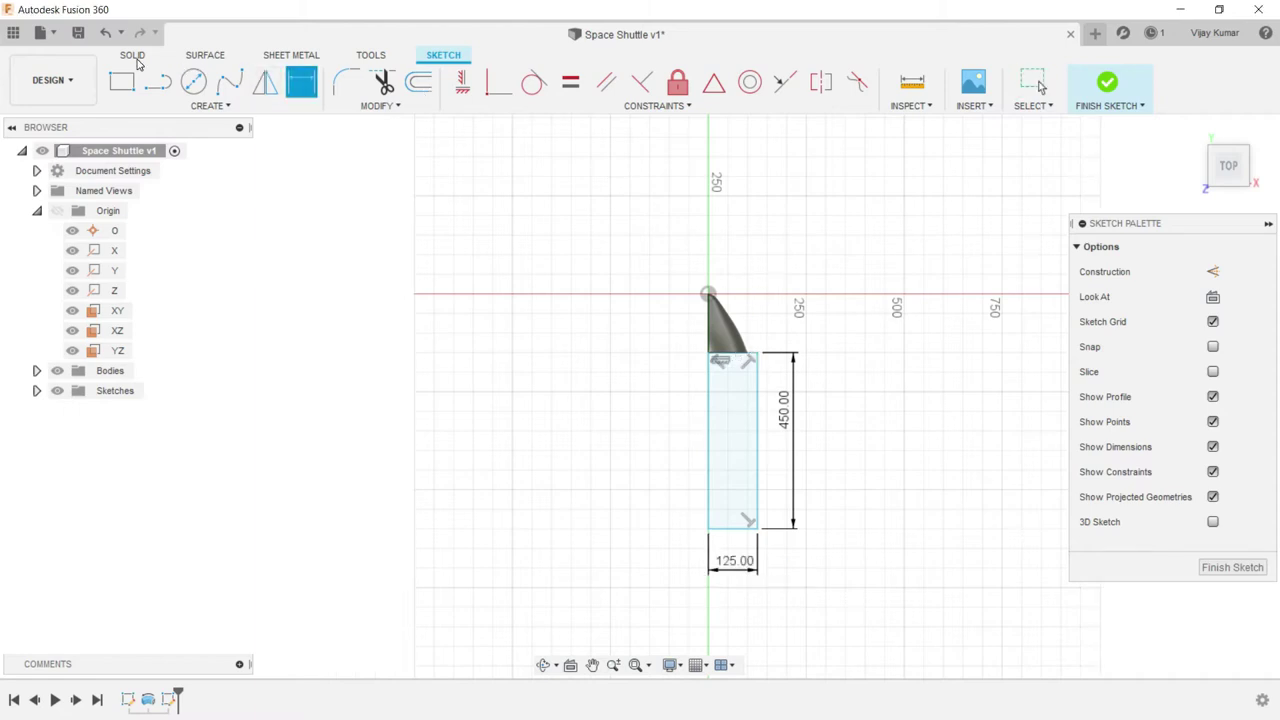
pyautogui.click(136, 56)
pyautogui.click(158, 82)
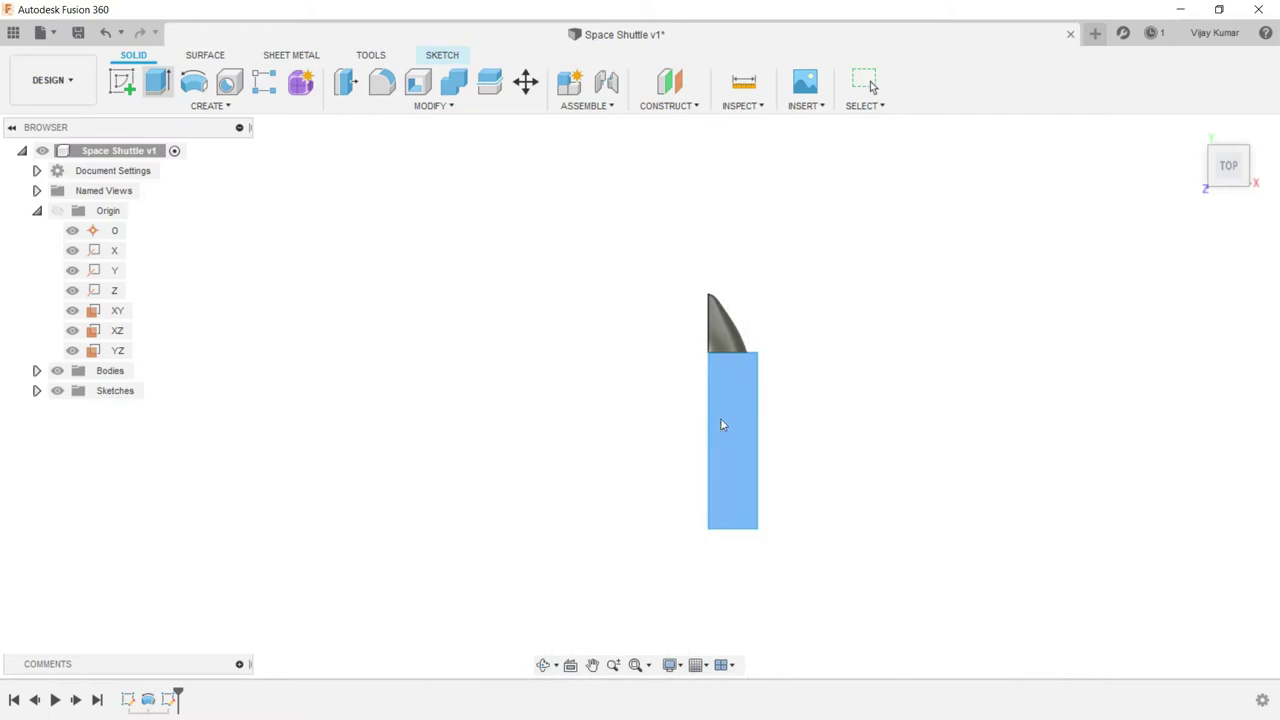
# - Extrude the rectangle 90 mm symmetrically, joined to the nose cone
pyautogui.click(724, 423)
pyautogui.click(543, 665)
pyautogui.moveTo(705, 460)
pyautogui.mouseDown()
pyautogui.moveTo(686, 530)
pyautogui.moveTo(633, 566)
pyautogui.moveTo(423, 324)
pyautogui.mouseUp()
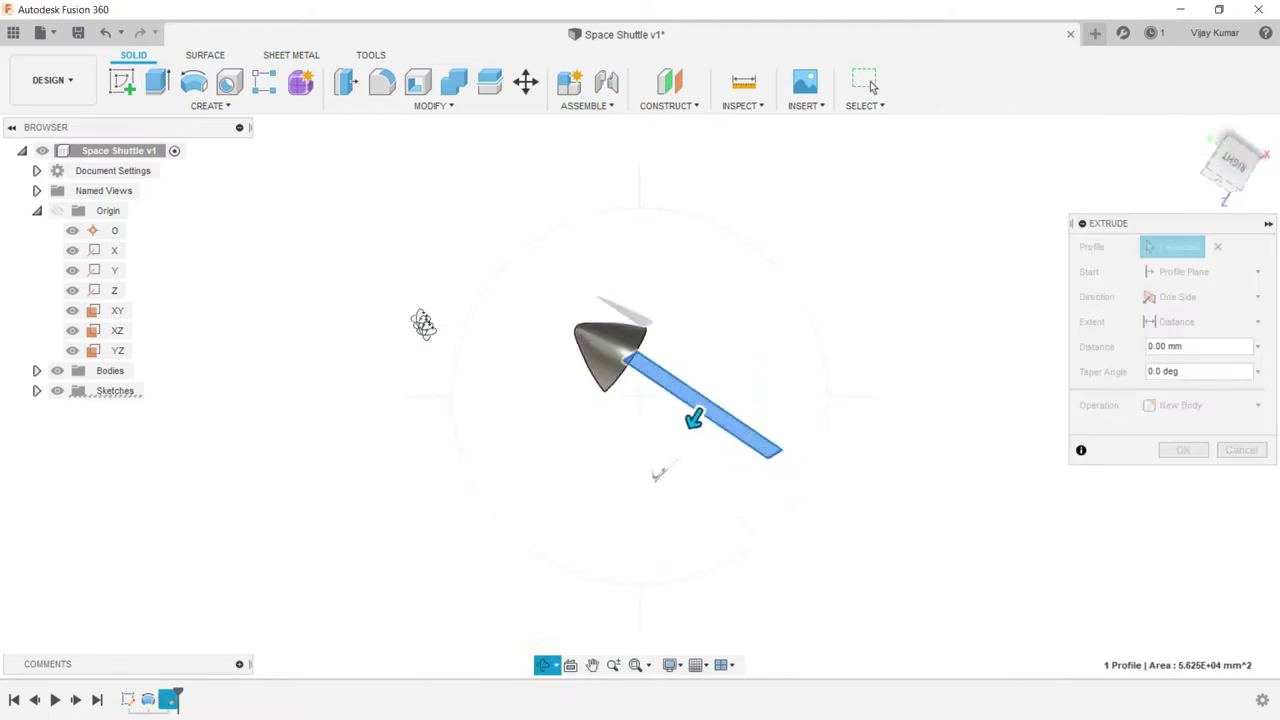
pyautogui.moveTo(467, 330); pyautogui.dragTo(470, 316, button='right')
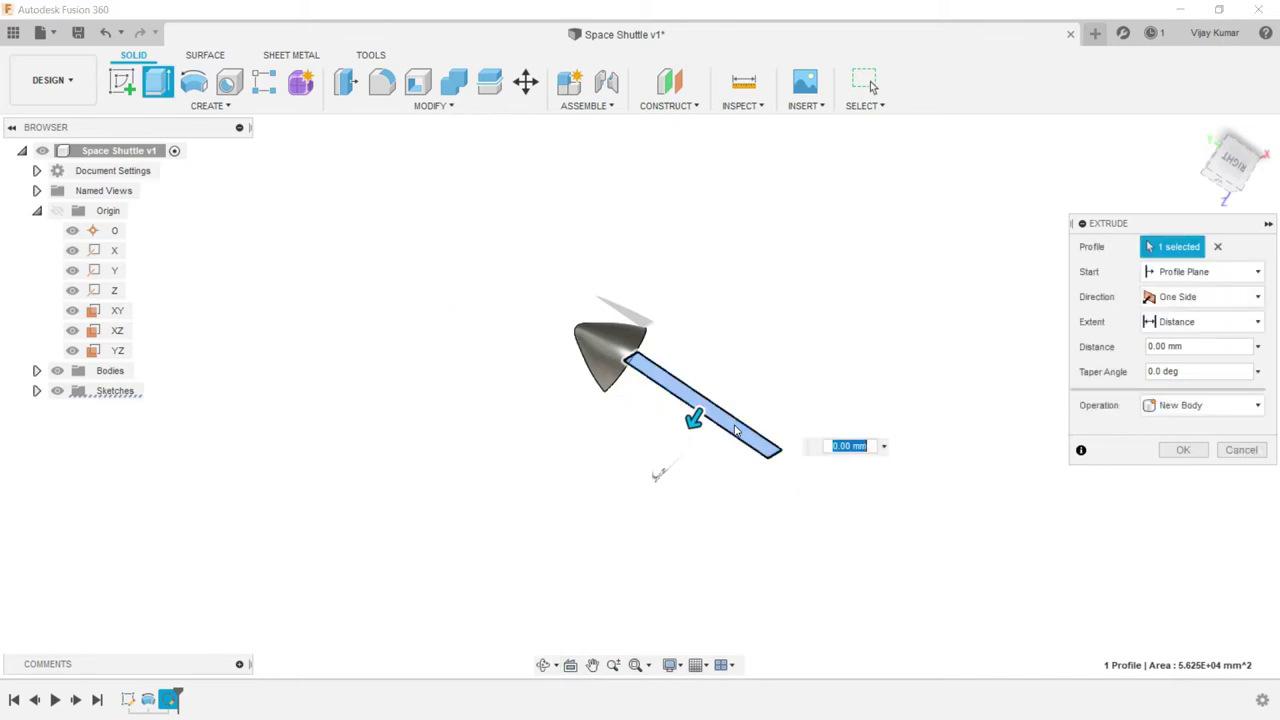
pyautogui.click(1198, 297)
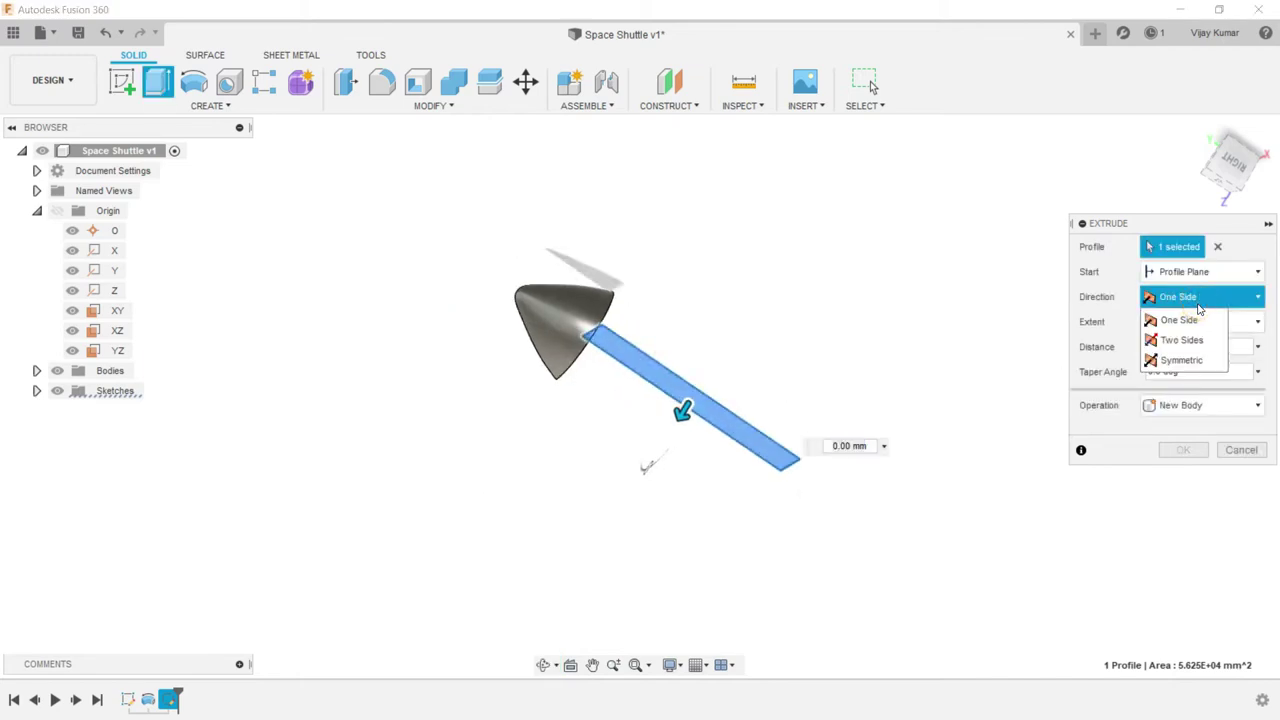
pyautogui.click(1200, 358)
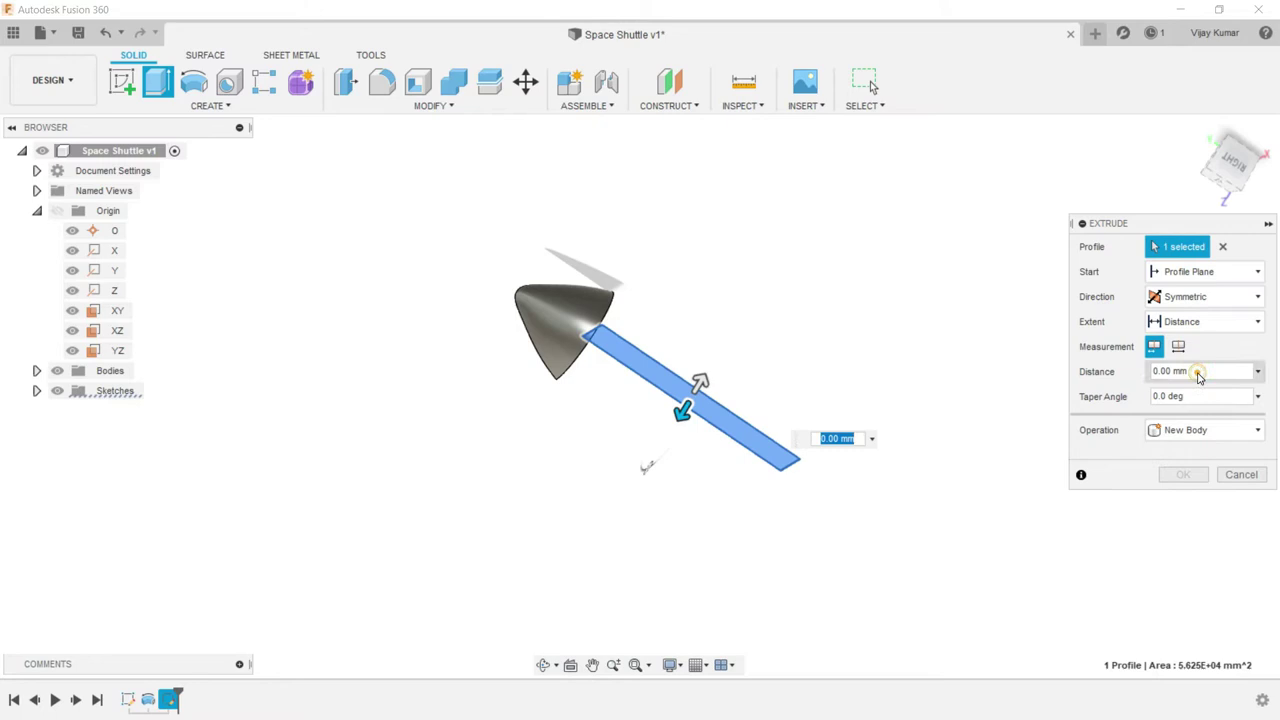
pyautogui.click(1195, 372)
pyautogui.write('80')
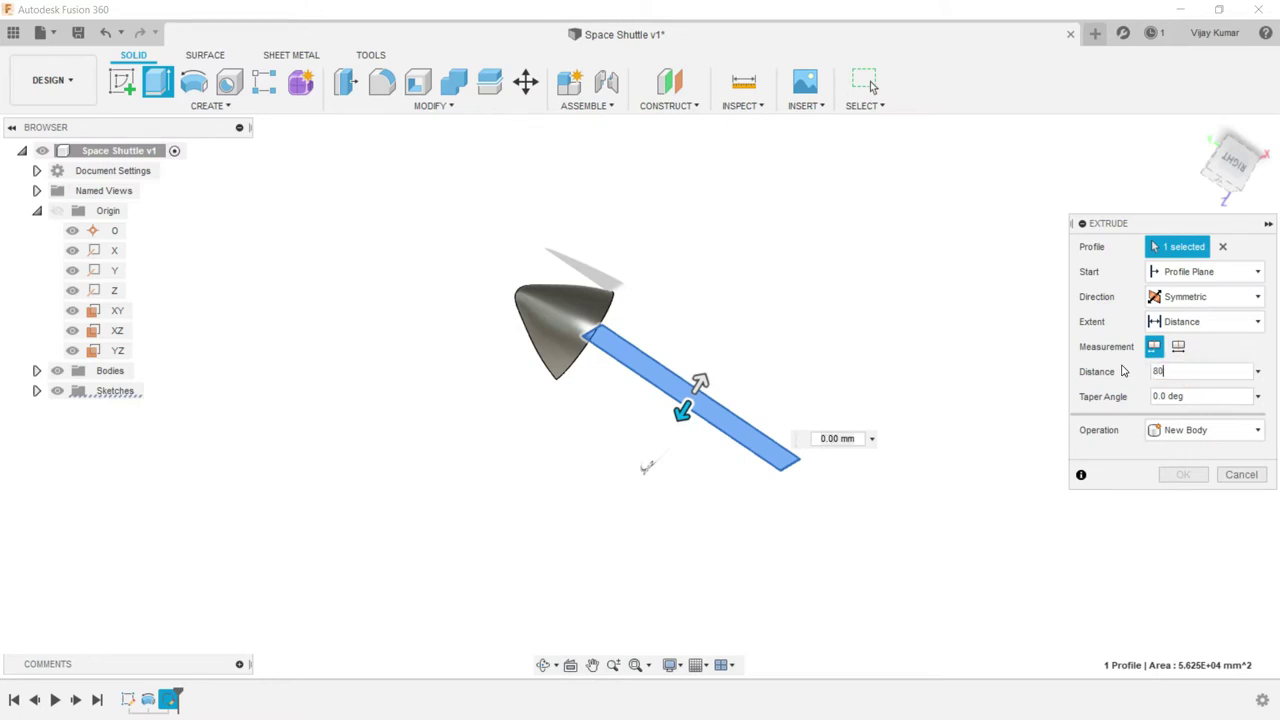
pyautogui.write('90')
pyautogui.press('Return')
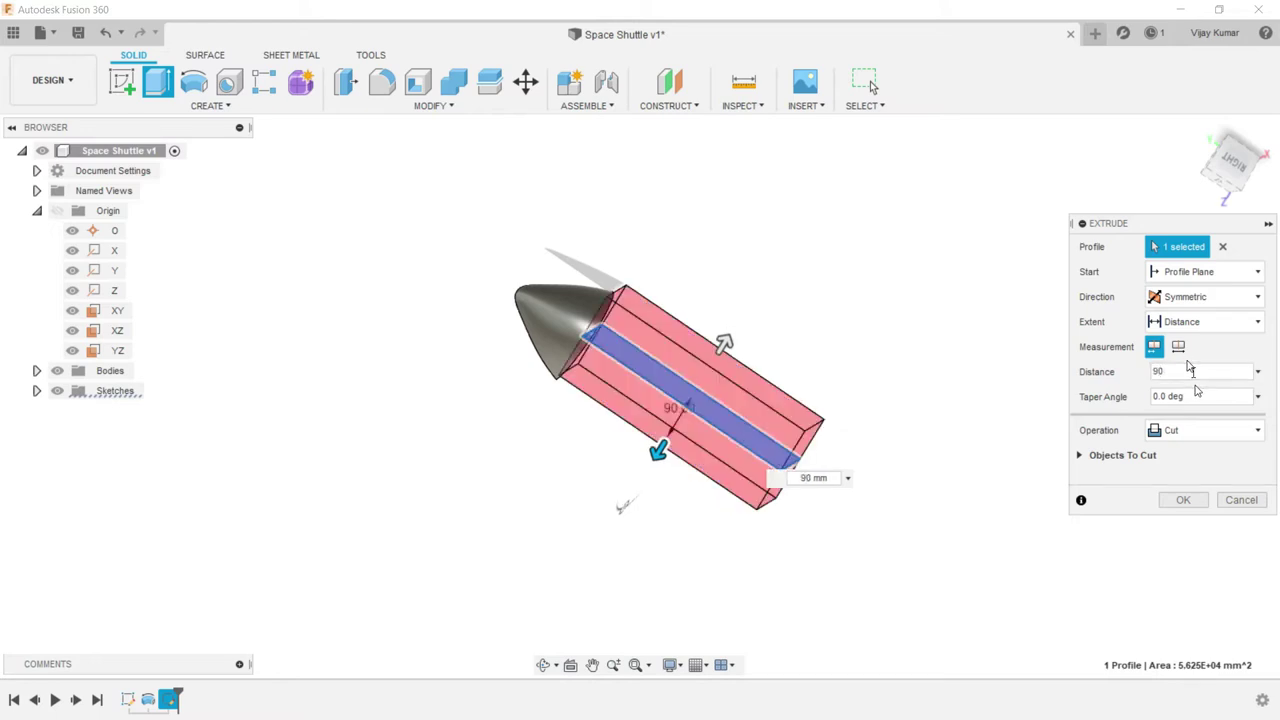
pyautogui.click(1190, 430)
pyautogui.click(1196, 459)
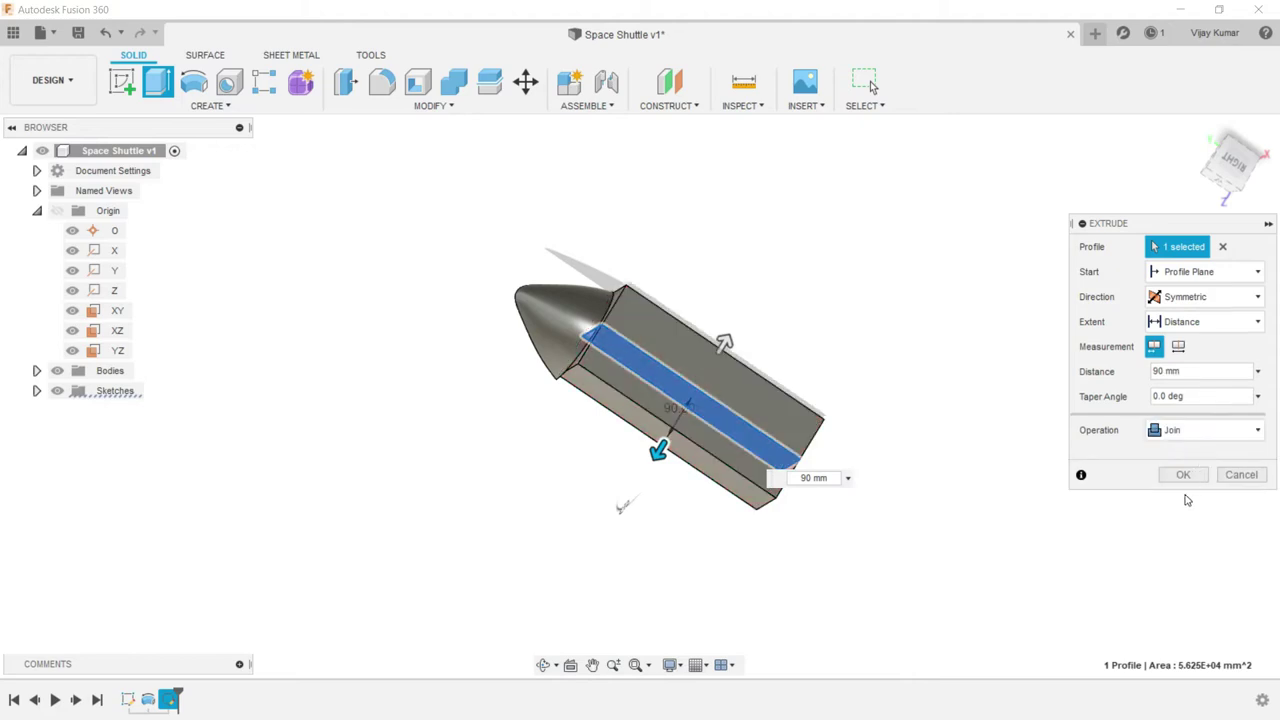
pyautogui.click(1187, 483)
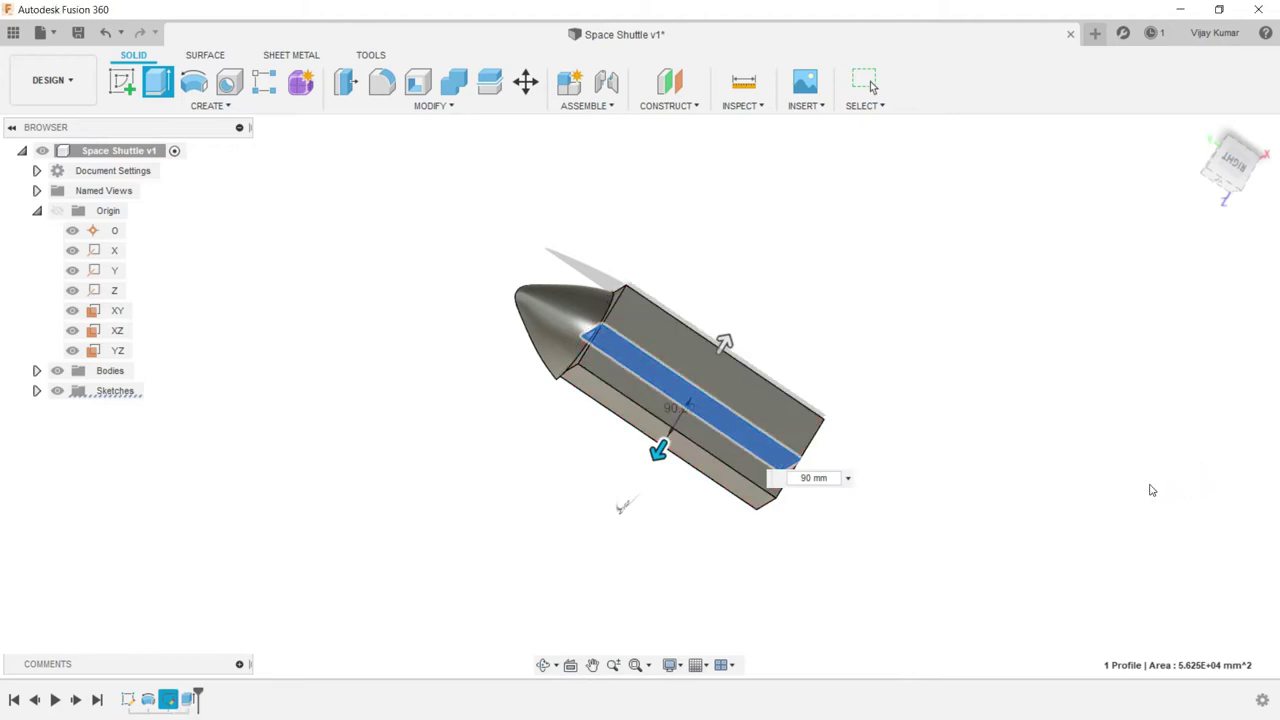
# - Orbit the model to view it from above and select the end face behind the nose cone
pyautogui.click(543, 665)
pyautogui.moveTo(623, 480)
pyautogui.mouseDown()
pyautogui.moveTo(686, 514)
pyautogui.moveTo(558, 544)
pyautogui.moveTo(603, 431)
pyautogui.moveTo(606, 443)
pyautogui.moveTo(415, 301)
pyautogui.mouseUp()
pyautogui.rightClick(415, 301)
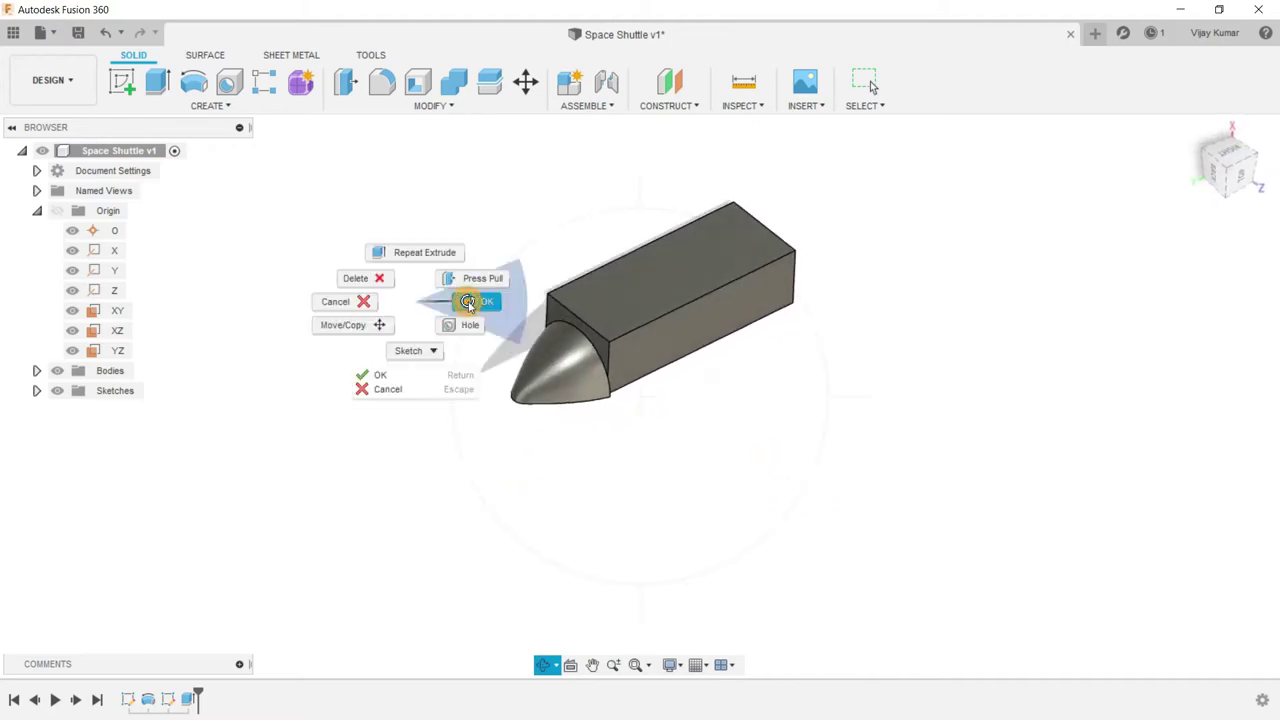
pyautogui.click(466, 300)
pyautogui.click(531, 326)
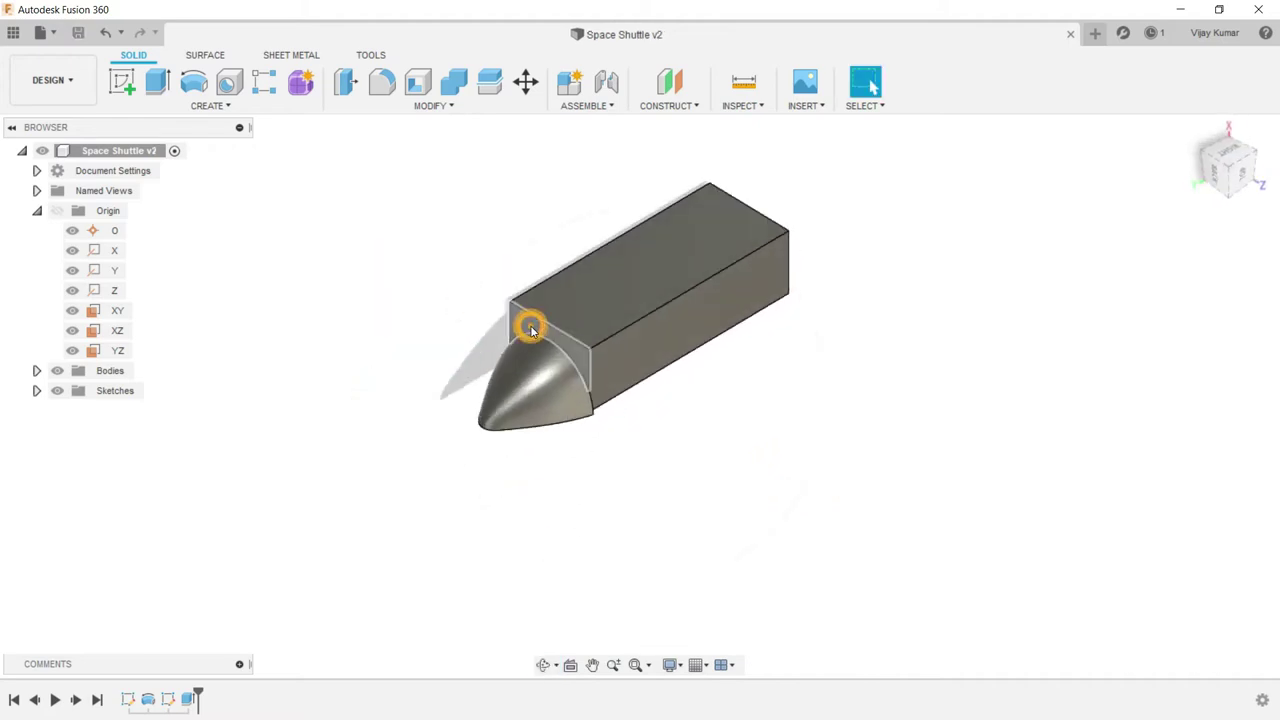
# - Start a sketch on the fuselage end face, orbiting and zooming until the half-dome nose stands upright
pyautogui.click(113, 90)
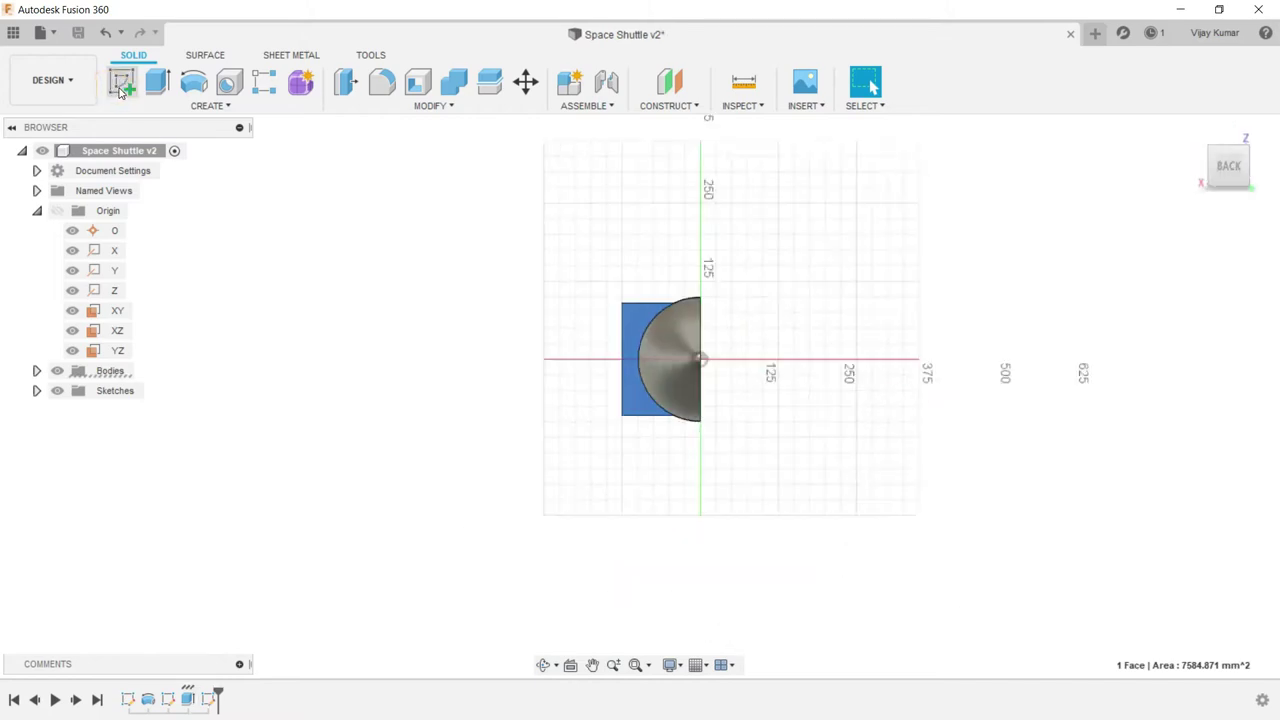
pyautogui.click(556, 666)
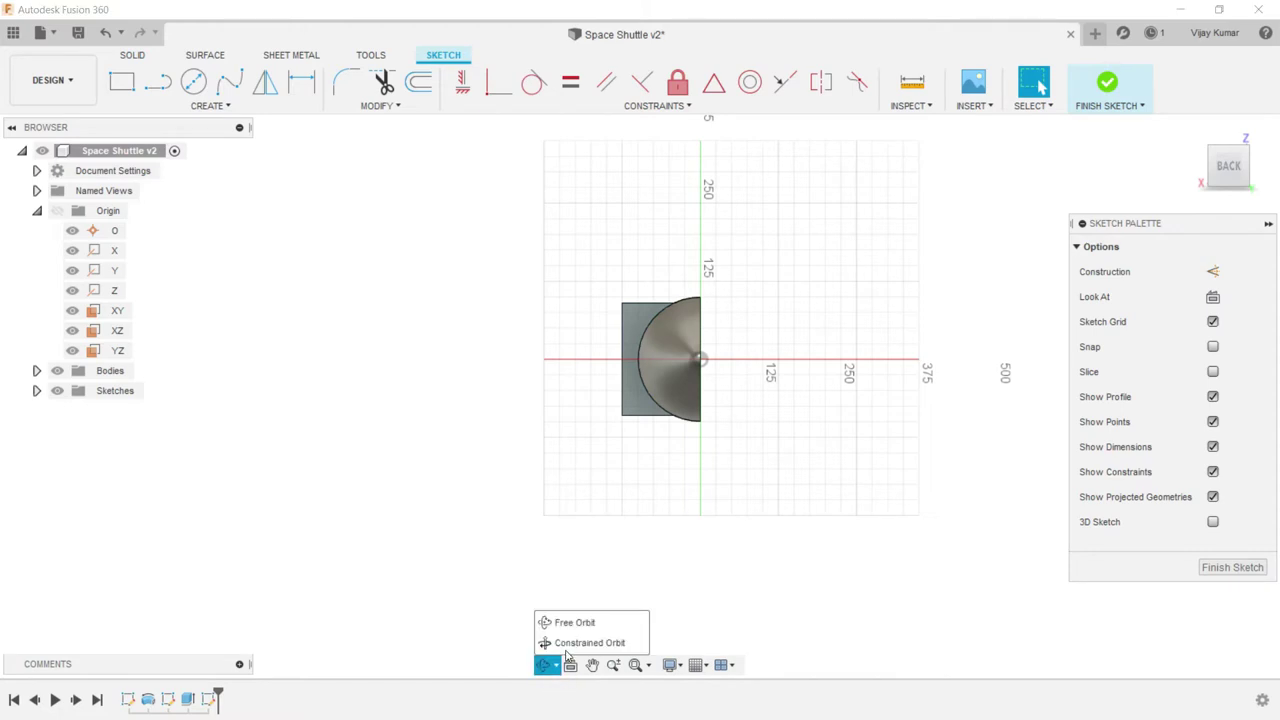
pyautogui.click(565, 644)
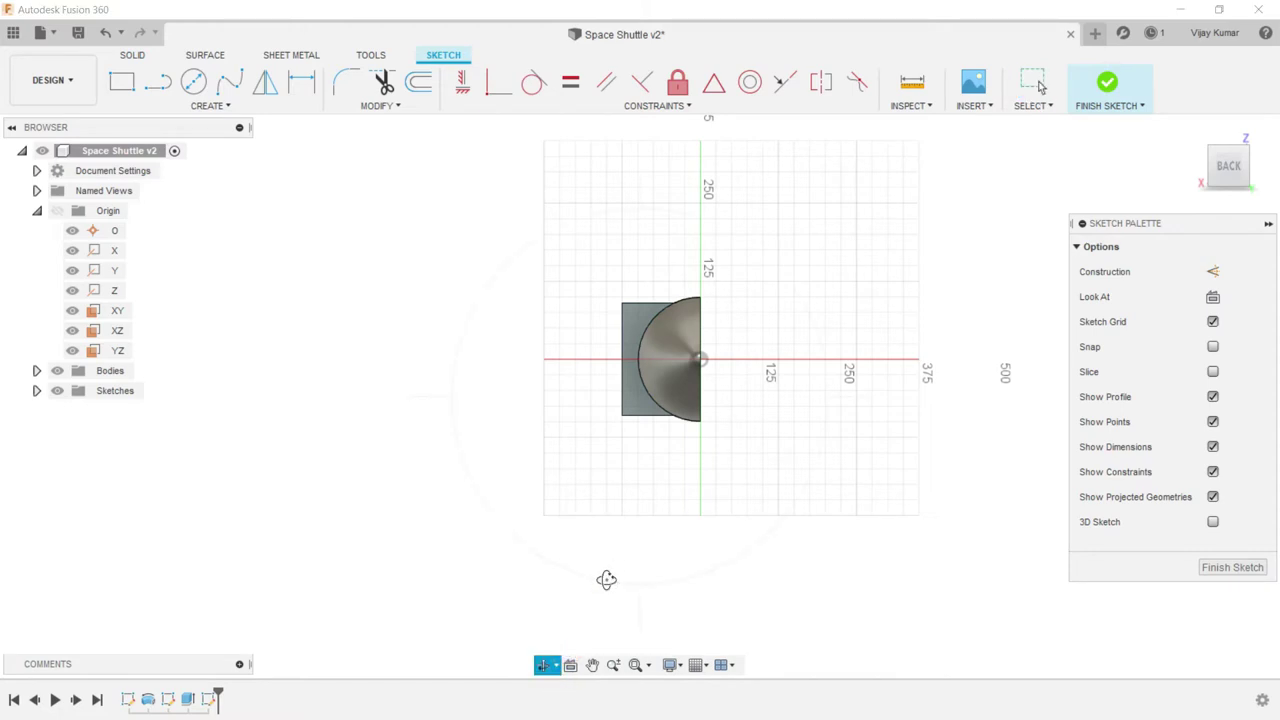
pyautogui.moveTo(571, 580)
pyautogui.mouseDown()
pyautogui.moveTo(436, 399)
pyautogui.moveTo(458, 356)
pyautogui.moveTo(443, 381)
pyautogui.mouseUp()
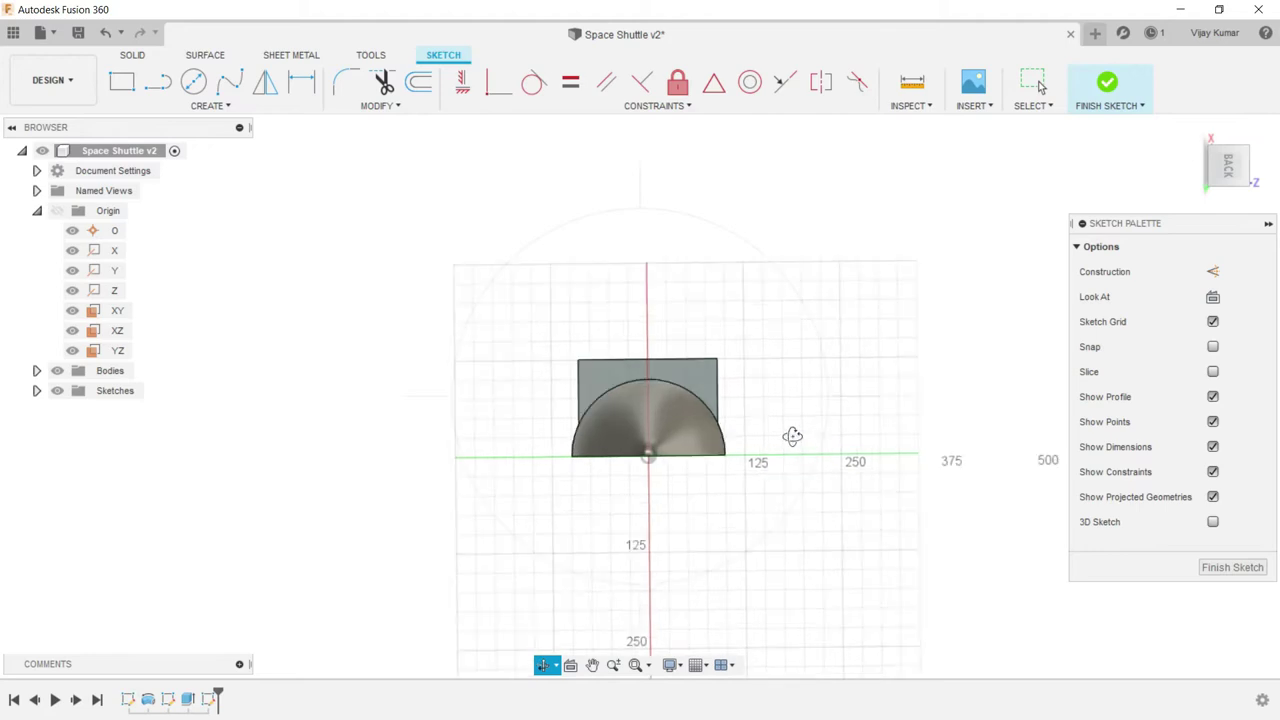
pyautogui.scroll(3, 792, 445)
pyautogui.rightClick(351, 207)
pyautogui.click(465, 258)
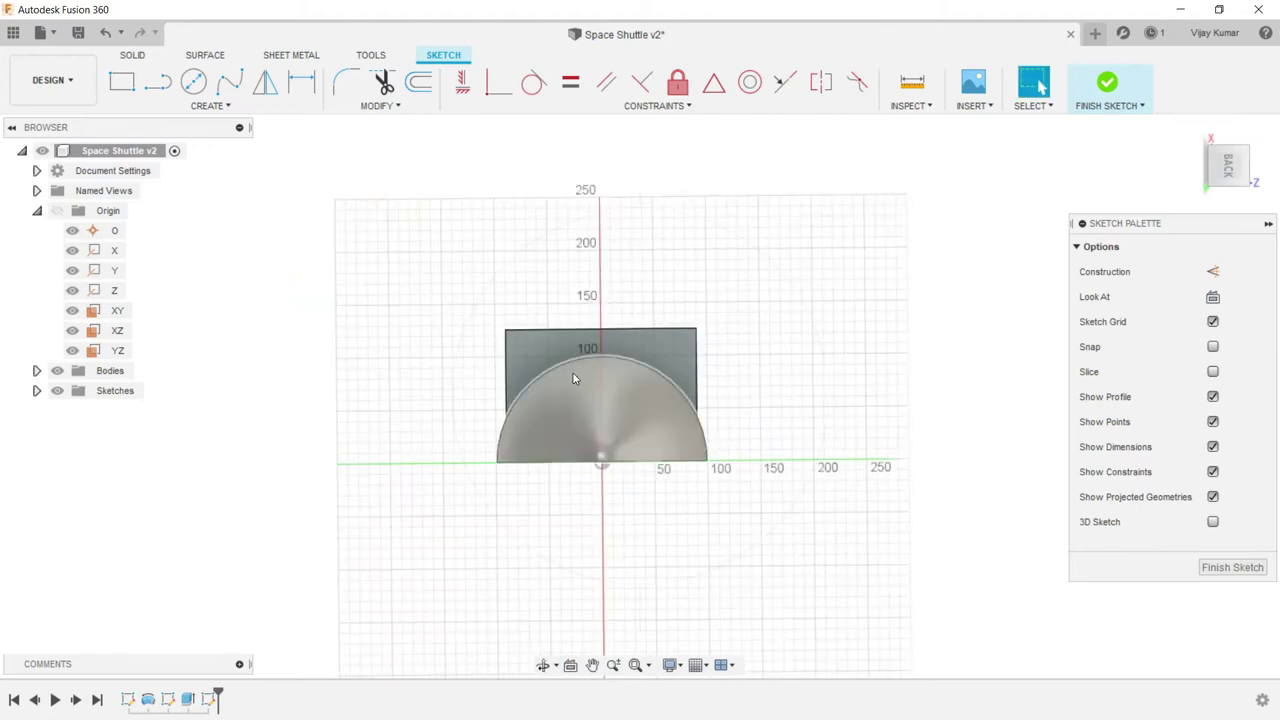
pyautogui.scroll(2, 573, 373)
pyautogui.scroll(2, 575, 346)
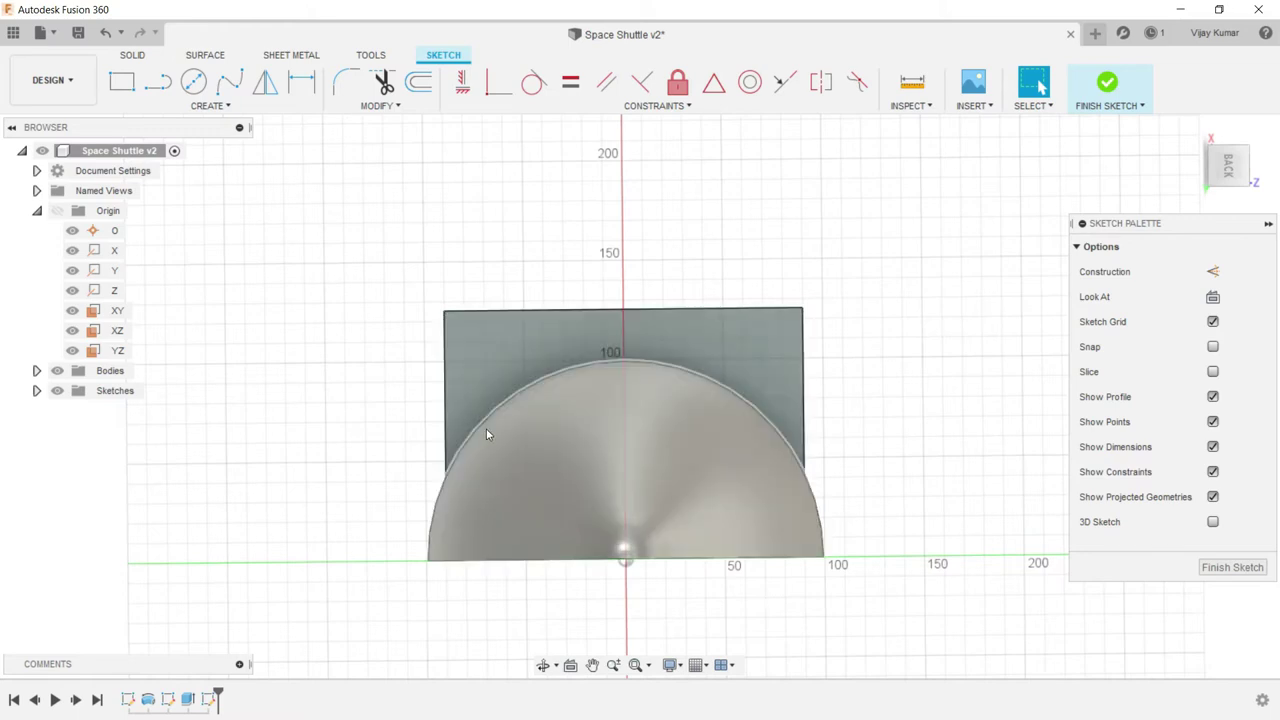
# - Draw a trial line from the nose arc's left end up to the rectangle's top-left corner
pyautogui.click(160, 84)
pyautogui.click(447, 475)
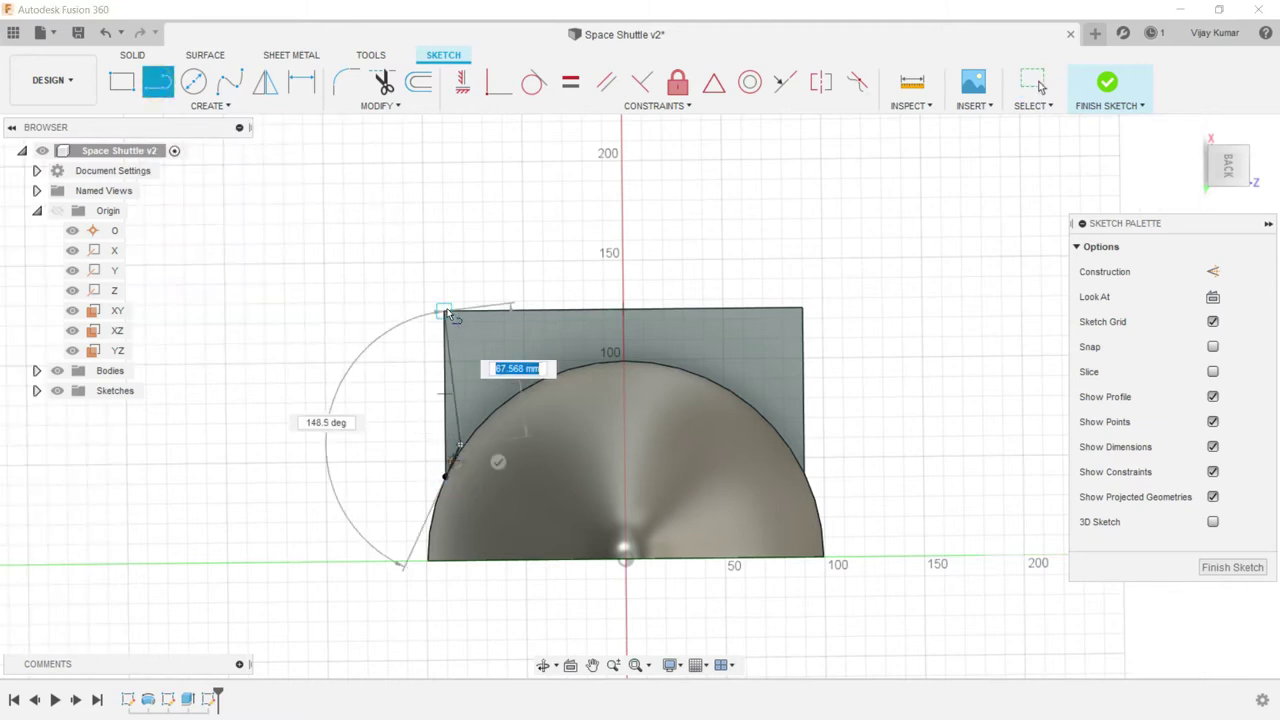
pyautogui.press('Escape')
pyautogui.click(480, 356)
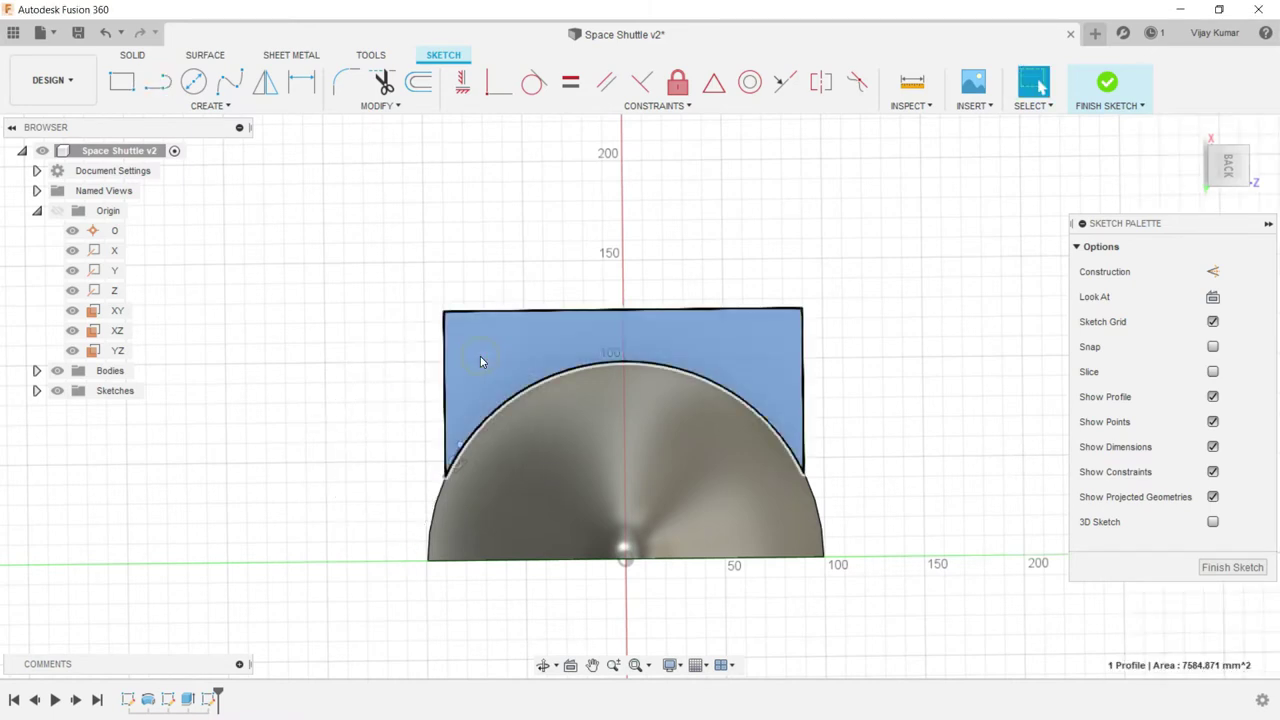
pyautogui.click(447, 354)
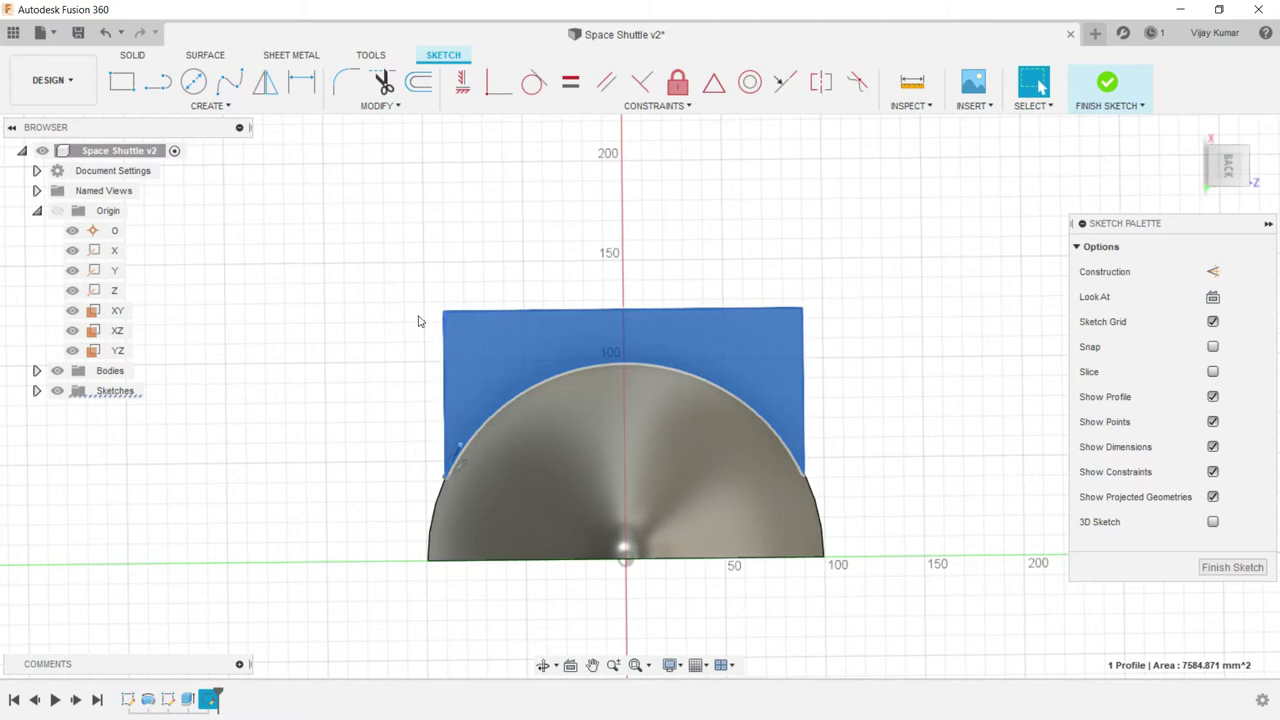
pyautogui.click(444, 293)
pyautogui.press('l')
pyautogui.click(446, 478)
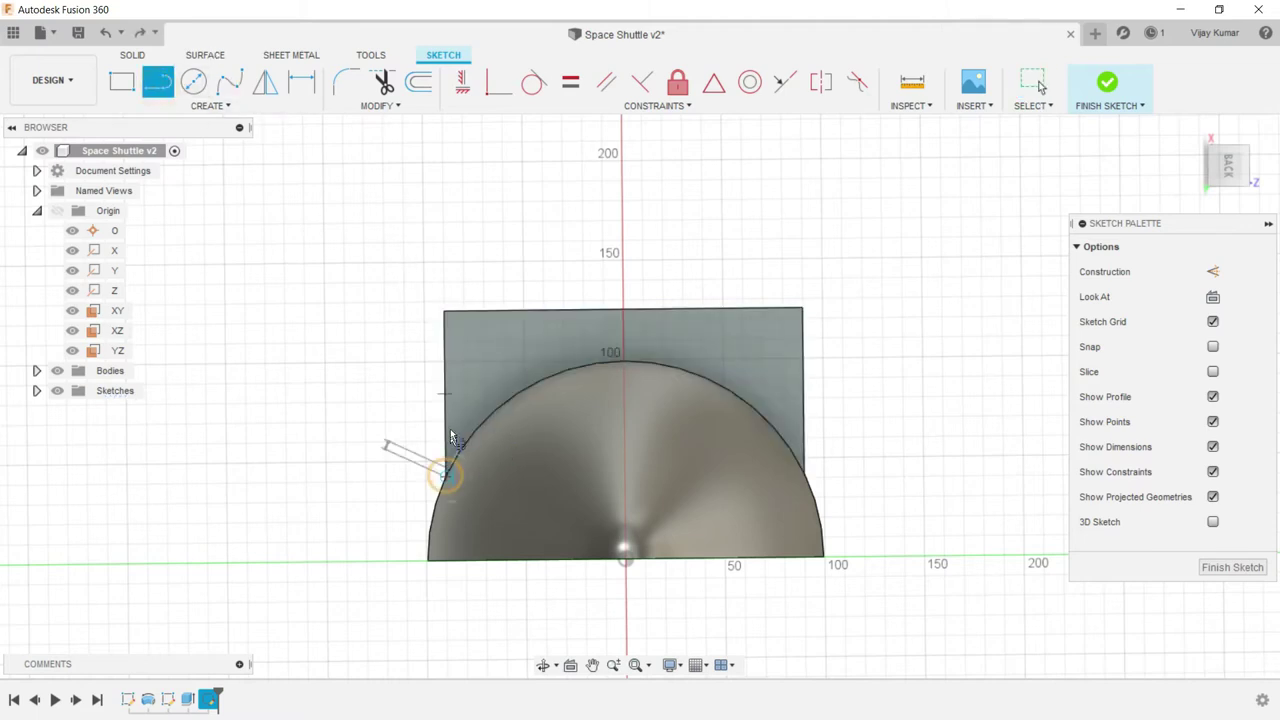
pyautogui.click(443, 310)
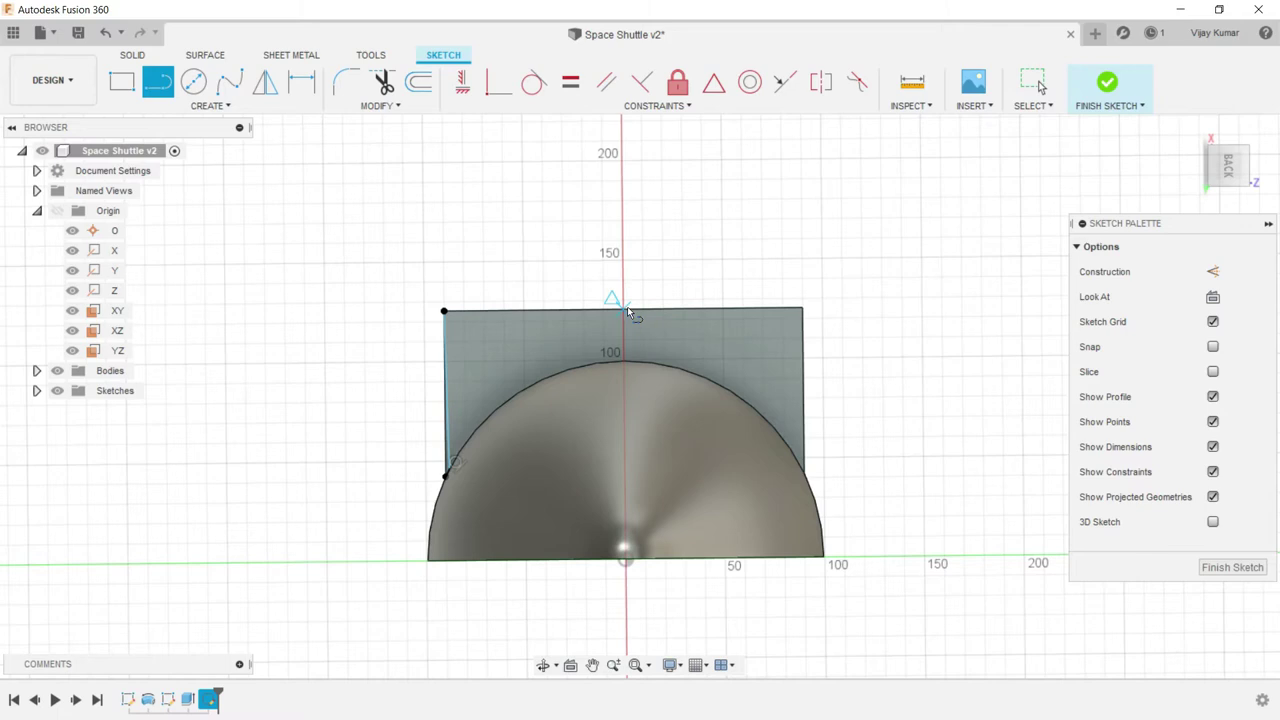
pyautogui.click(625, 309)
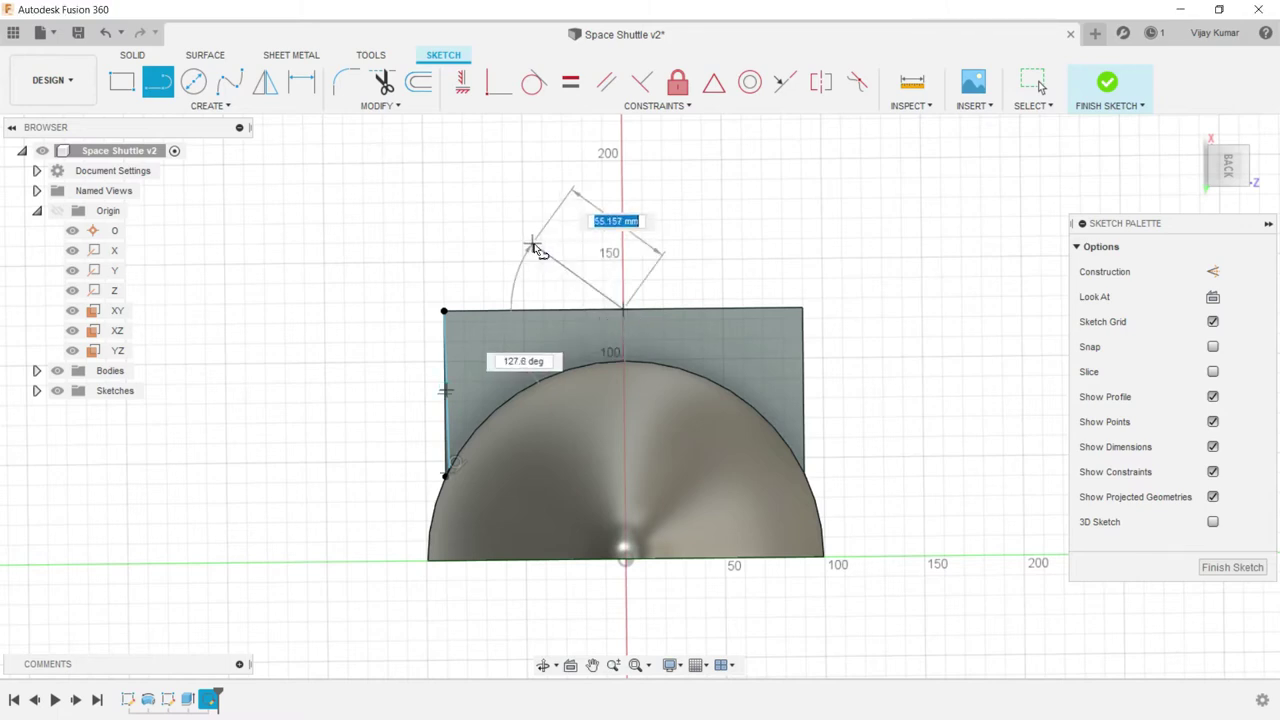
pyautogui.rightClick(585, 258)
pyautogui.click(594, 249)
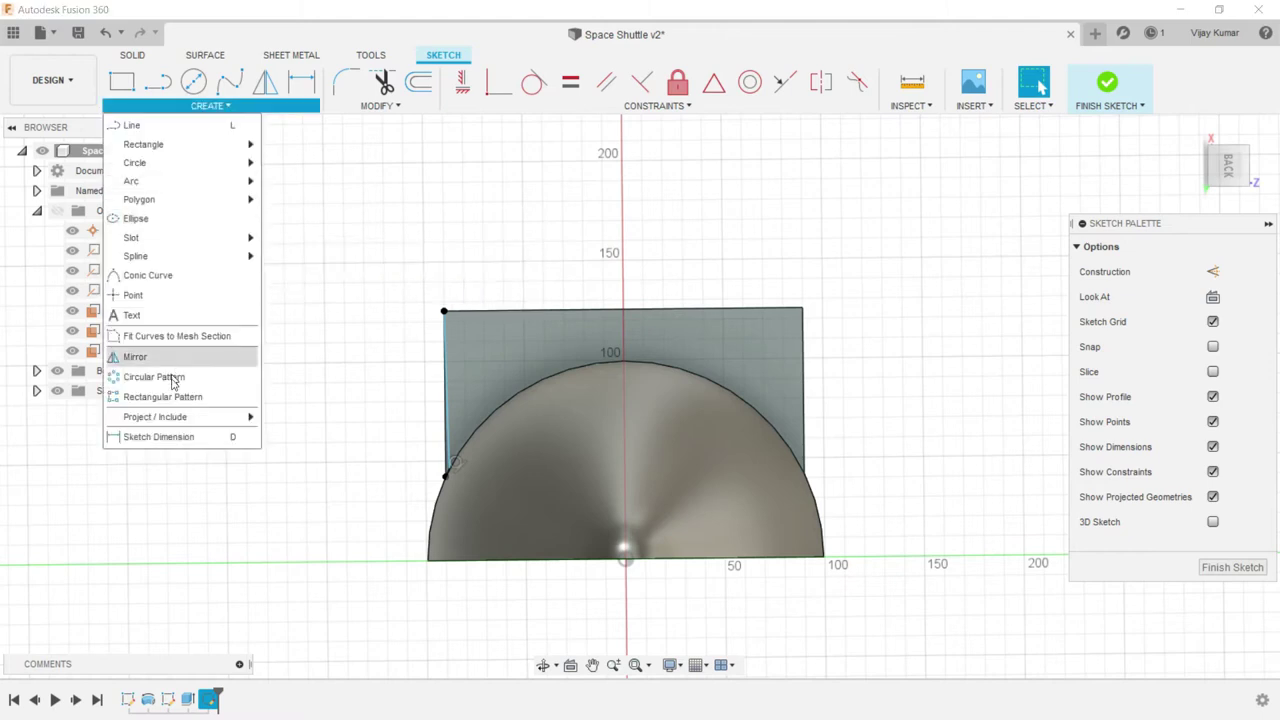
# - Project the nose cone's curved edge into the sketch and delete the extra left-side line
pyautogui.moveTo(155, 416)
pyautogui.click(323, 420)
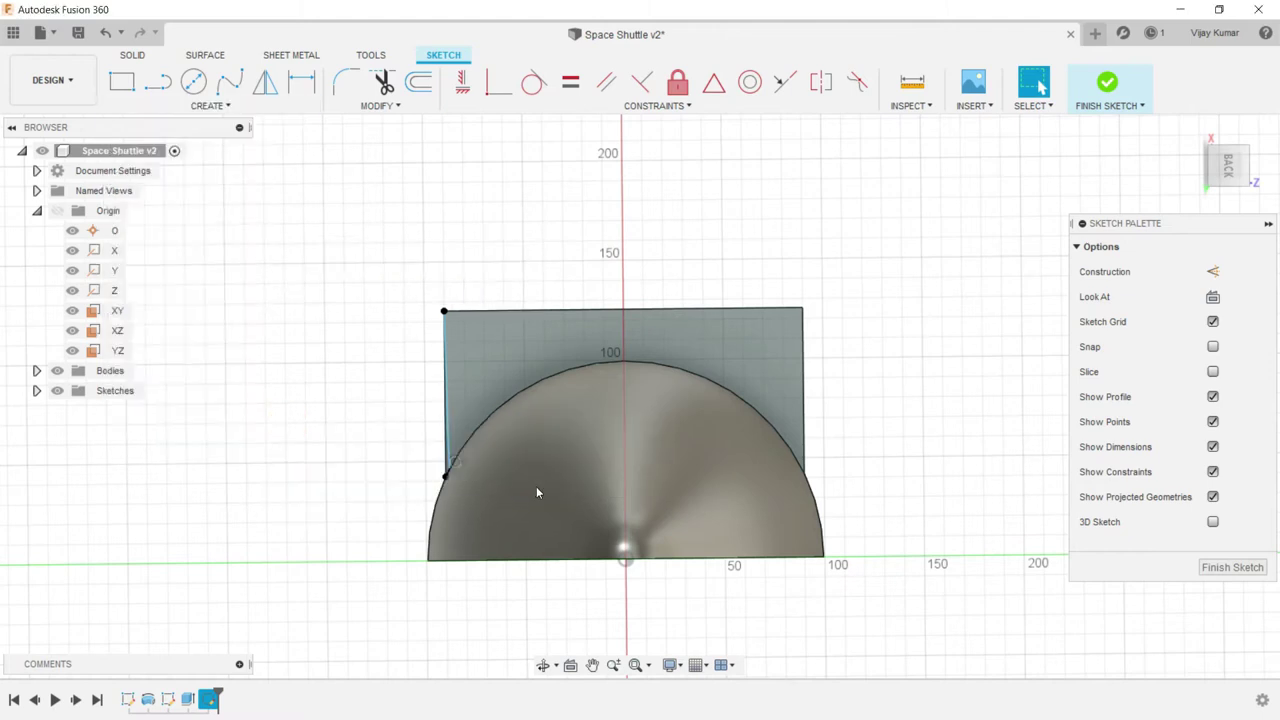
pyautogui.click(481, 422)
pyautogui.click(961, 345)
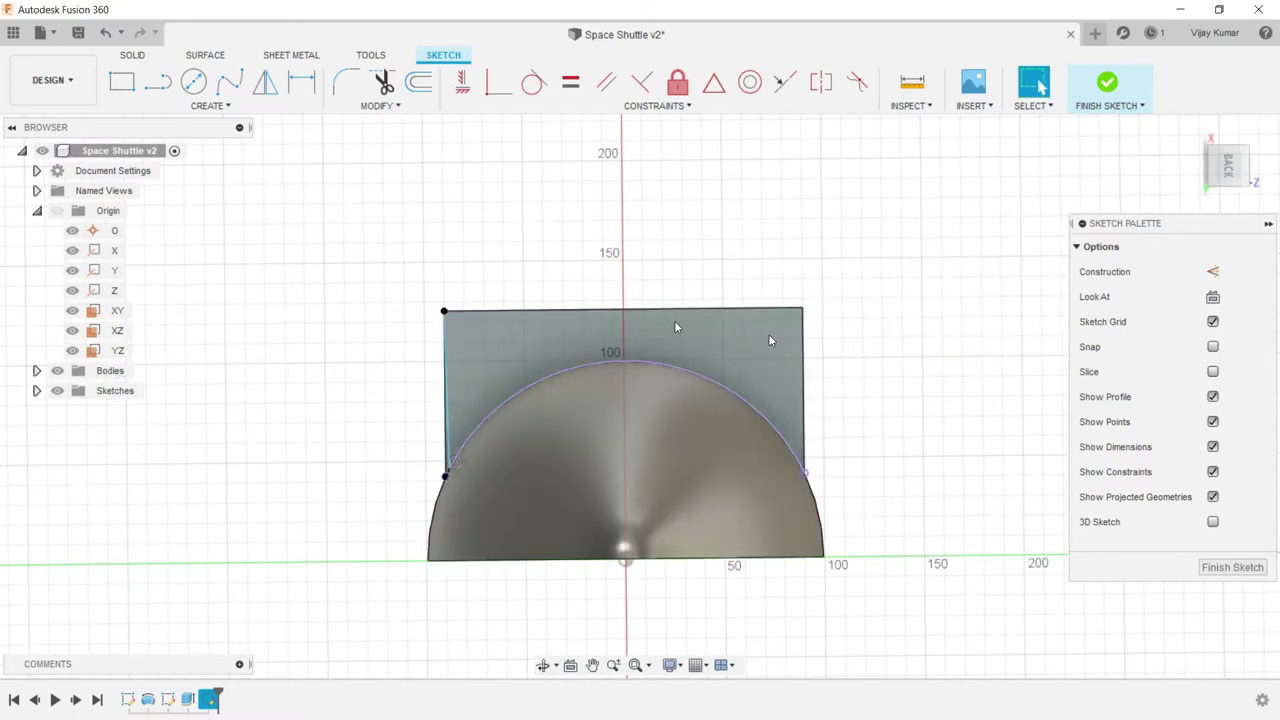
pyautogui.scroll(2, 427, 419)
pyautogui.click(455, 418)
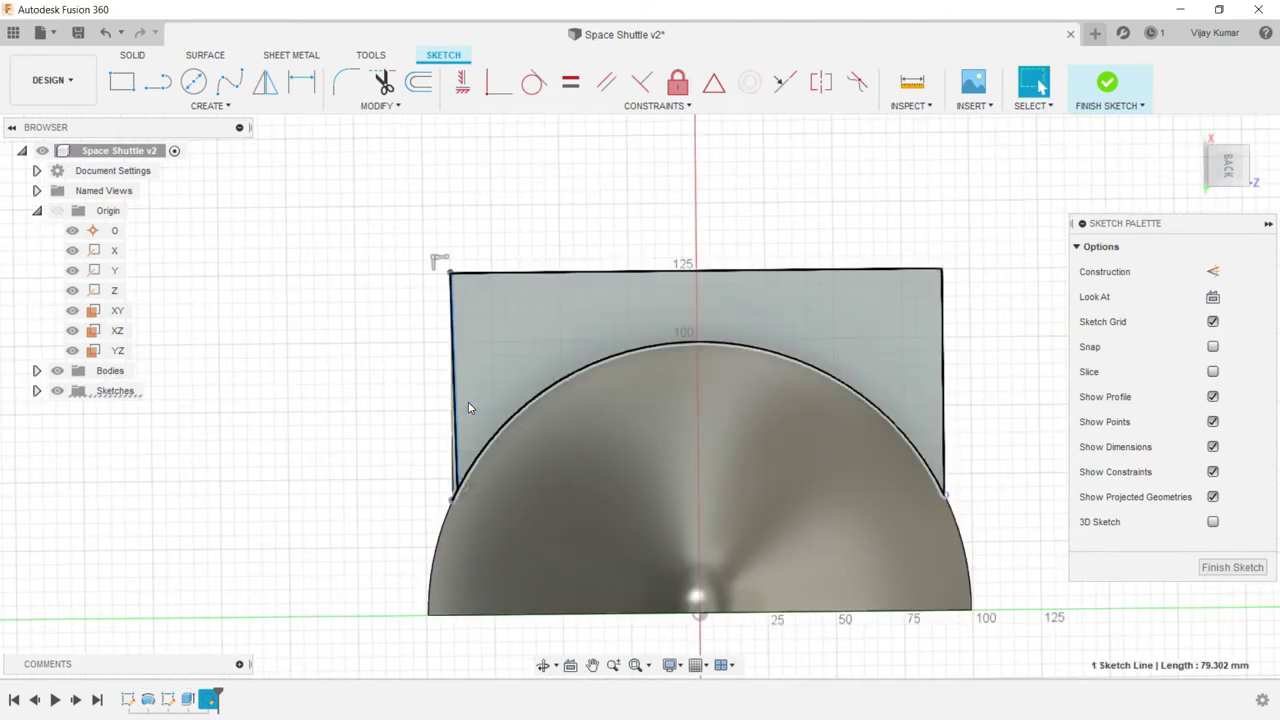
pyautogui.press('Delete')
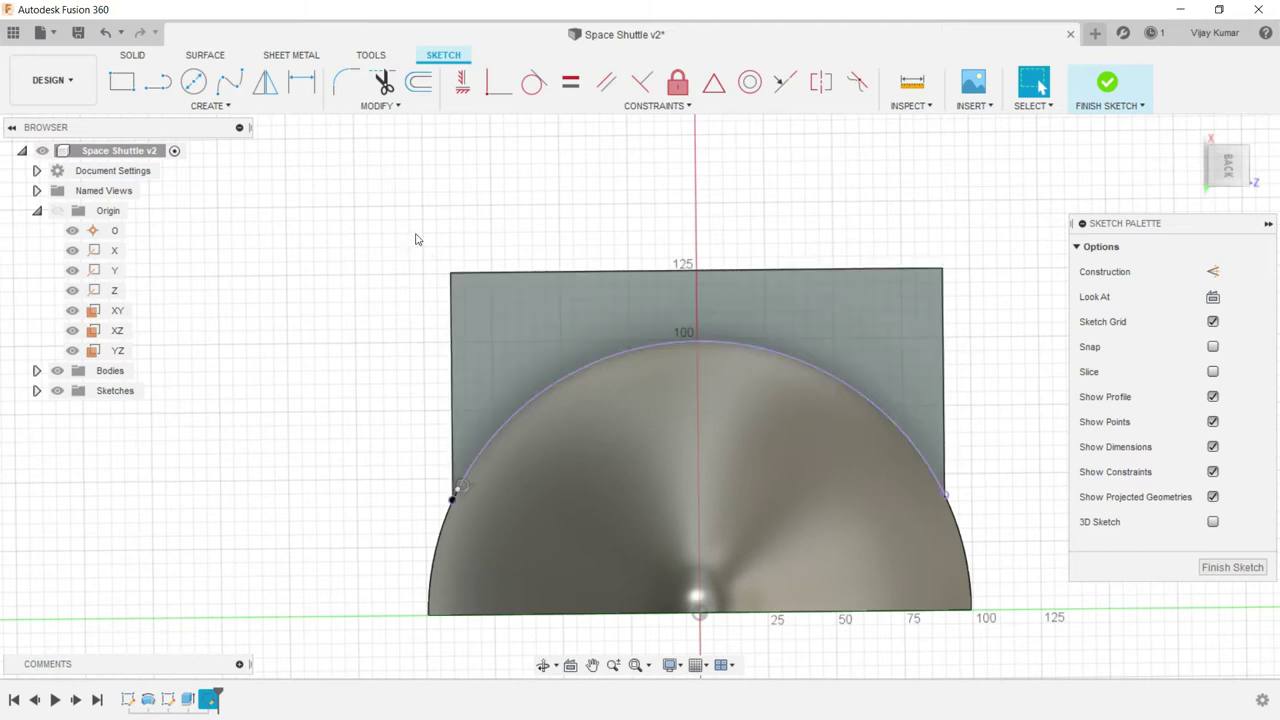
# - Draw a three-point fit-point spline from the nose arc up to the fuselage end's top edge
pyautogui.click(229, 82)
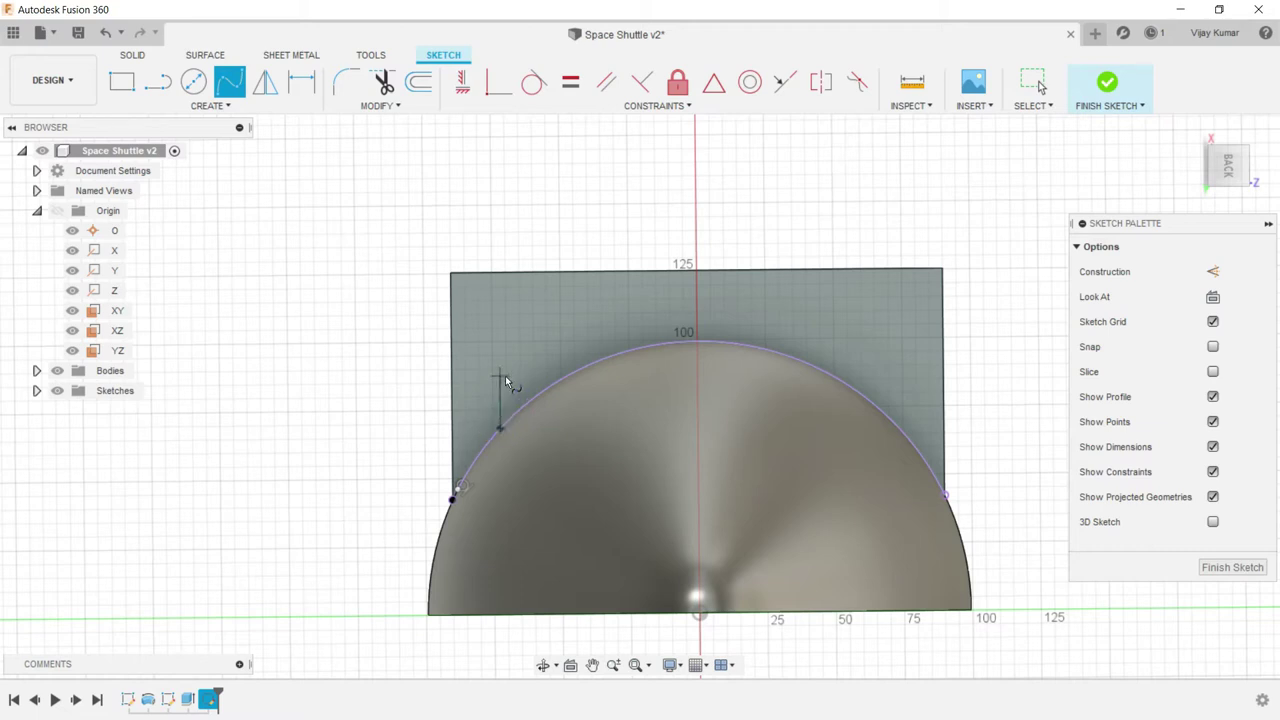
pyautogui.click(500, 375)
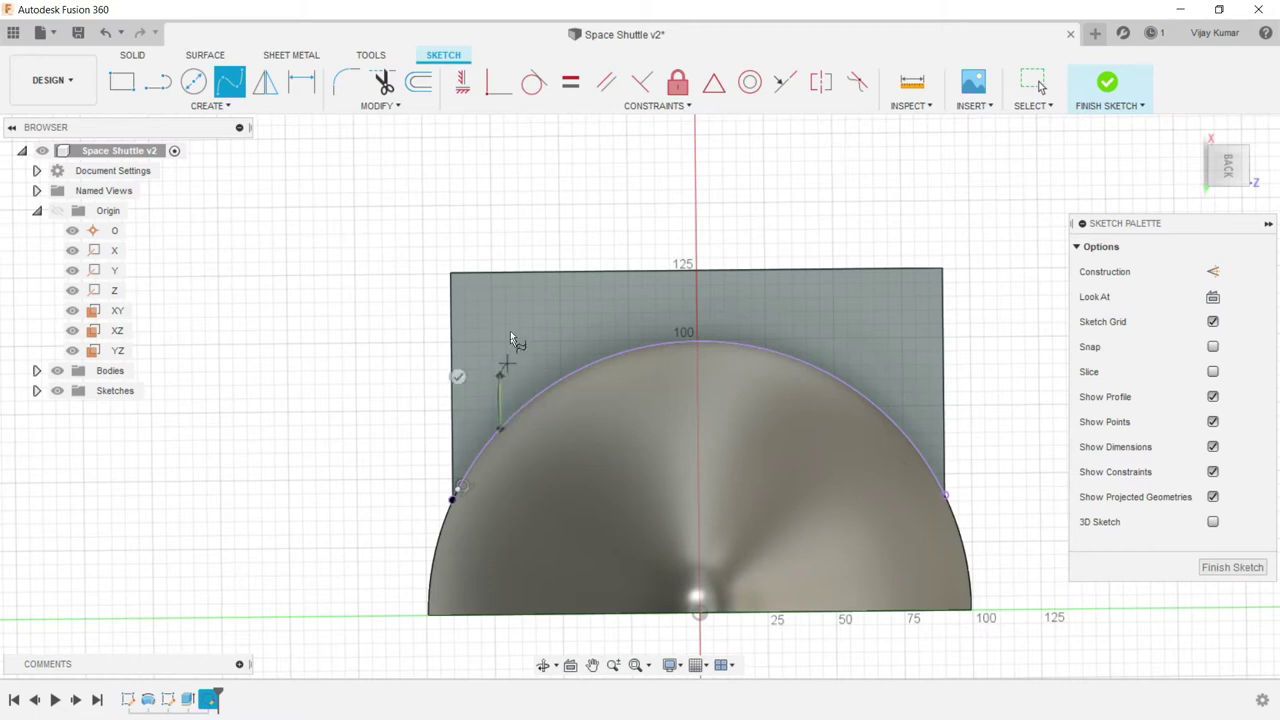
pyautogui.click(604, 269)
pyautogui.click(600, 222)
pyautogui.rightClick(636, 228)
pyautogui.click(544, 290)
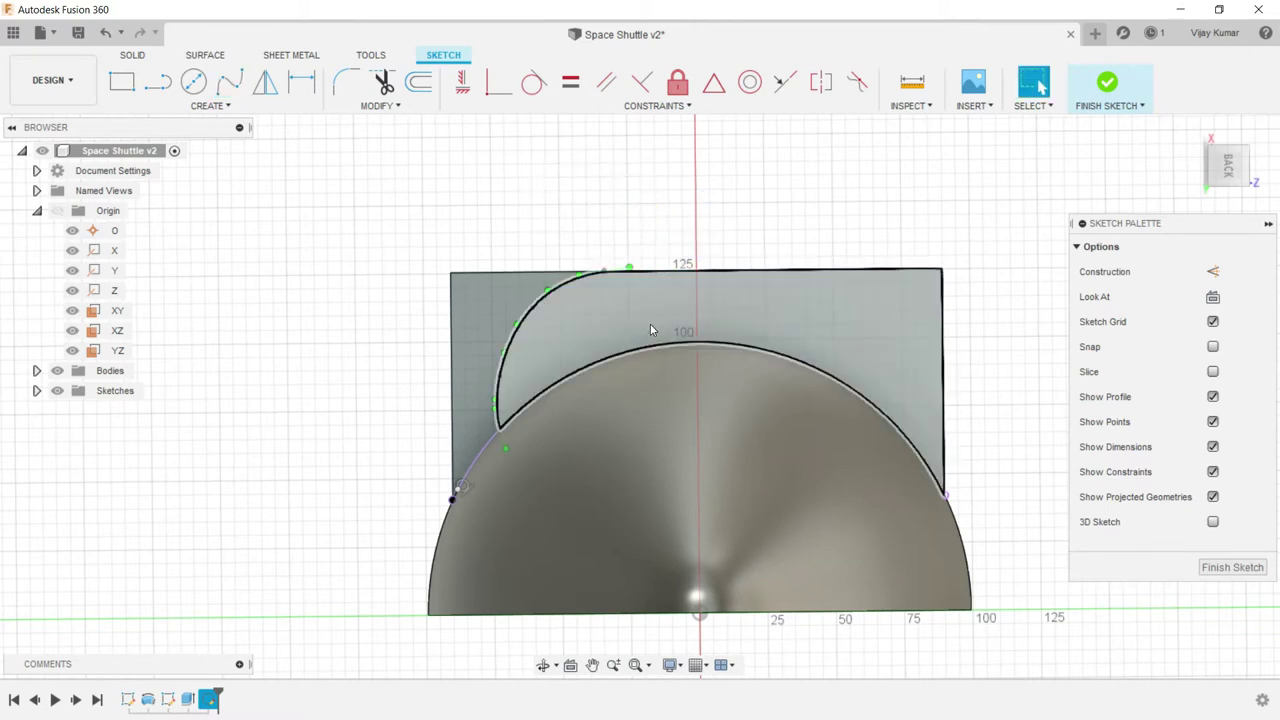
pyautogui.scroll(-1, 650, 324)
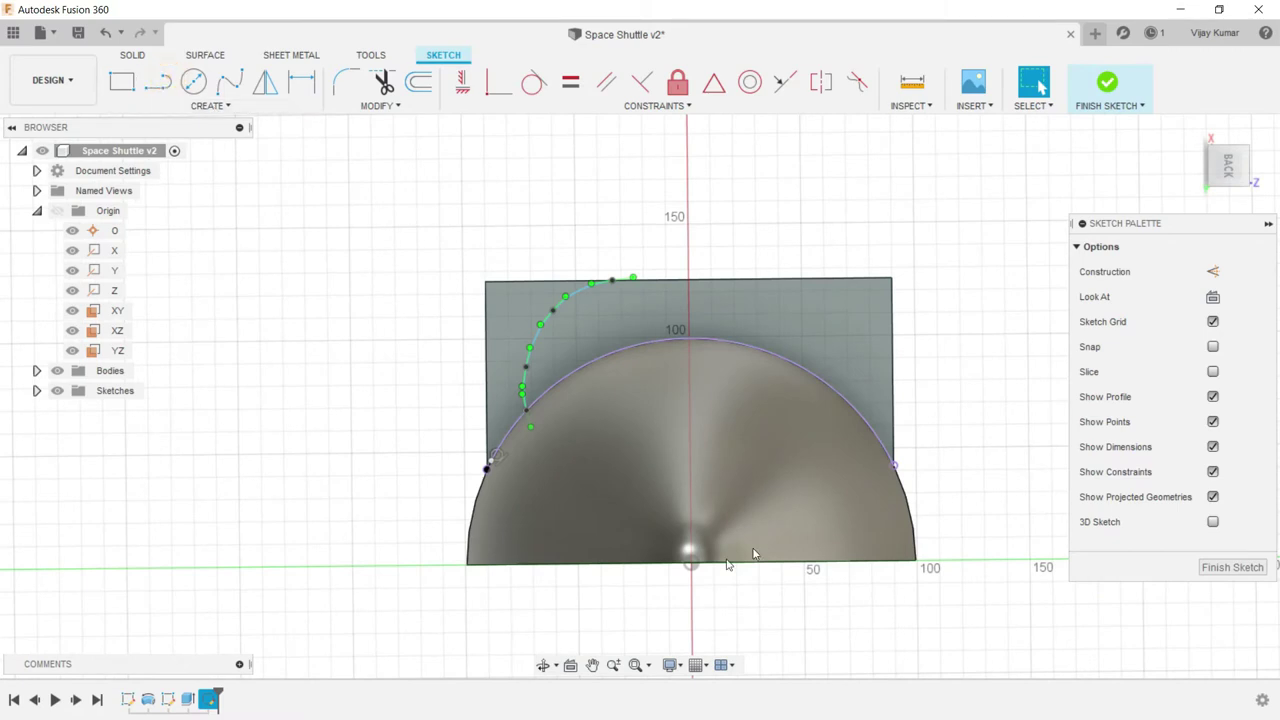
# - Draw a 150 mm vertical line up from the origin and make it construction geometry
pyautogui.click(157, 83)
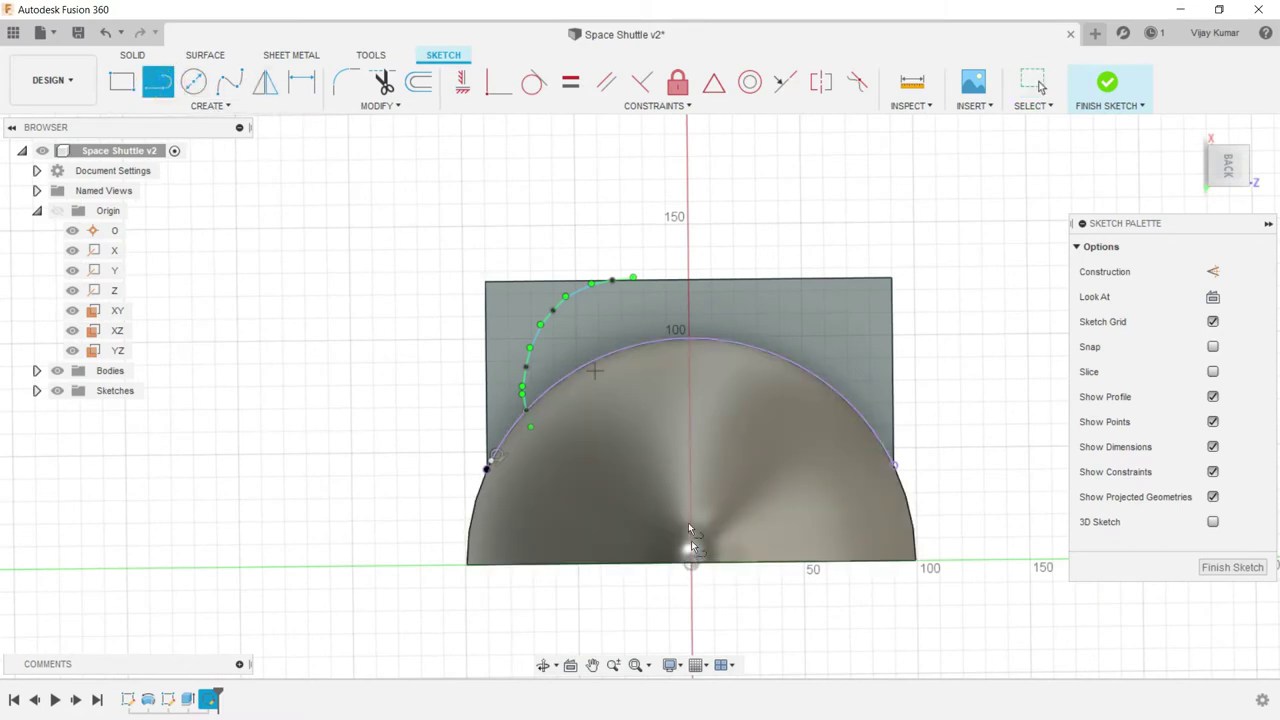
pyautogui.click(690, 551)
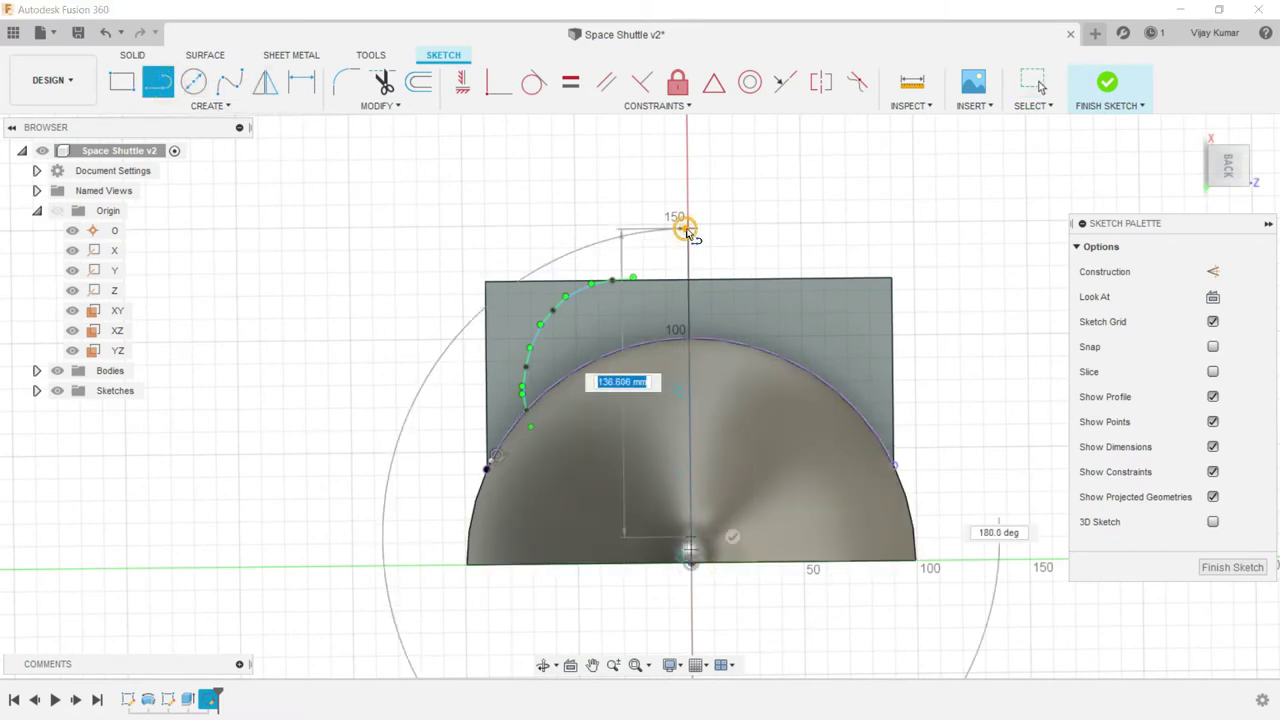
pyautogui.click(686, 232)
pyautogui.rightClick(768, 236)
pyautogui.click(815, 232)
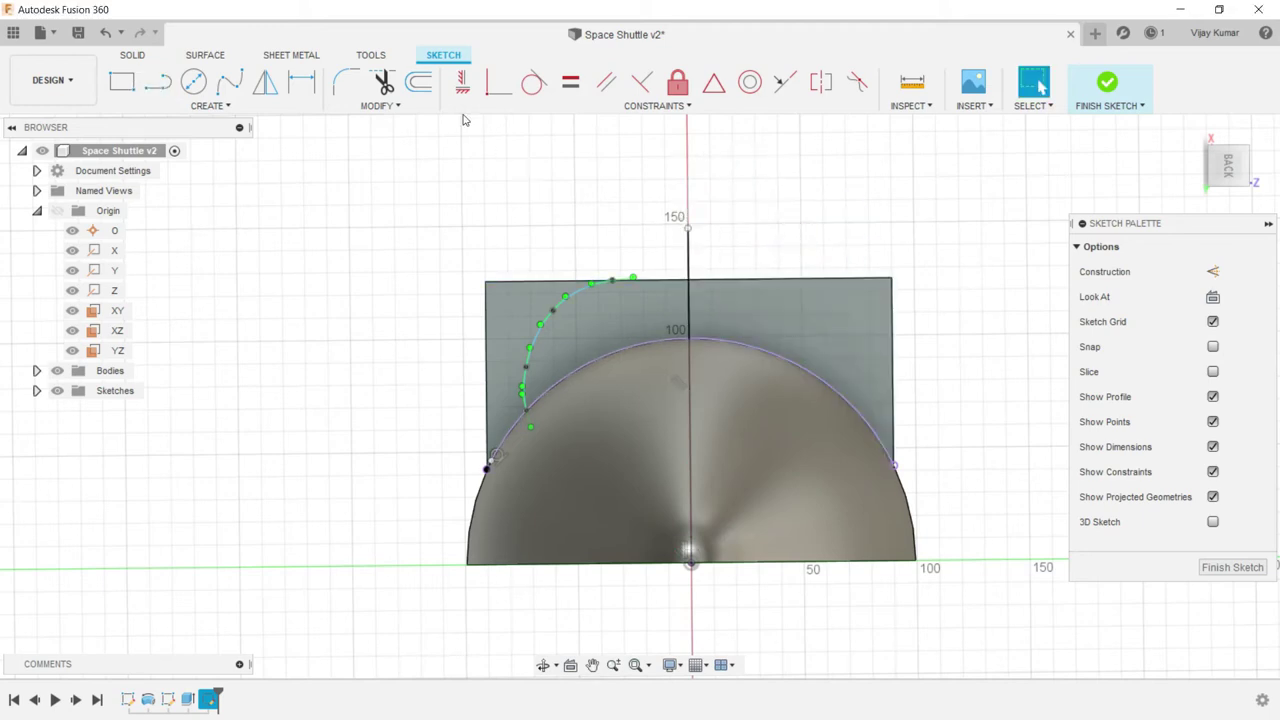
pyautogui.click(690, 278)
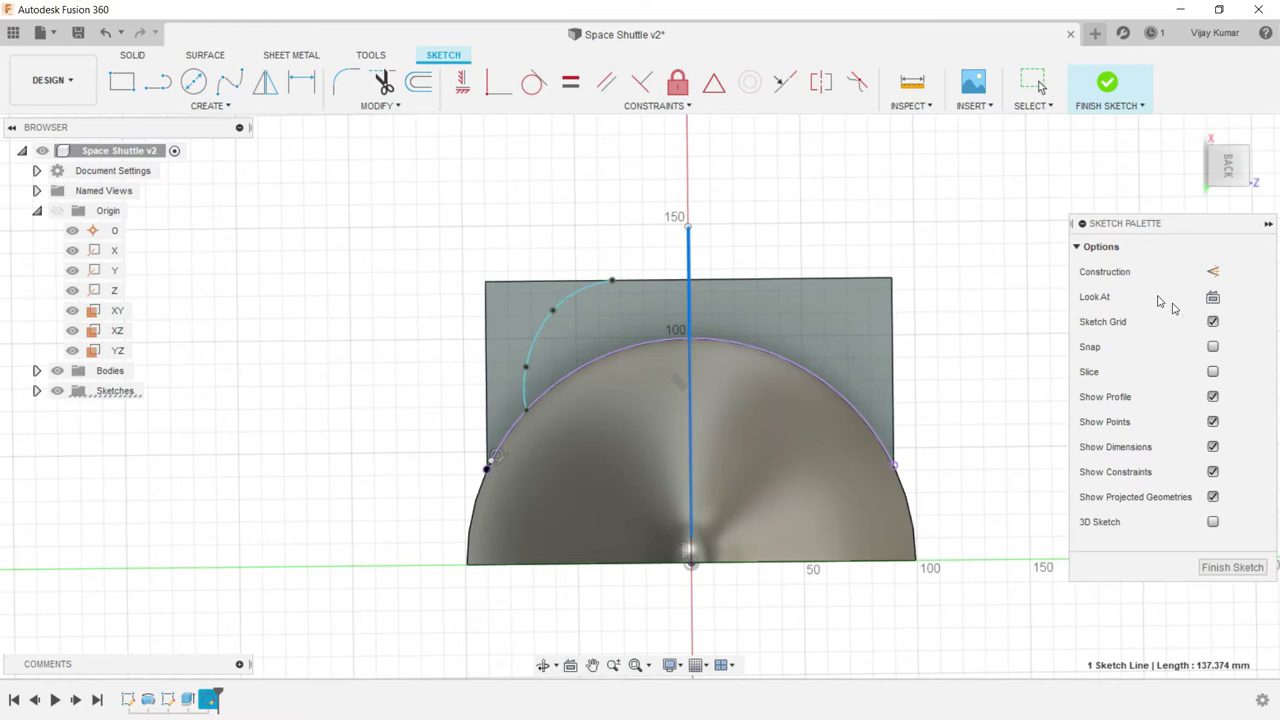
pyautogui.click(1213, 271)
pyautogui.click(885, 200)
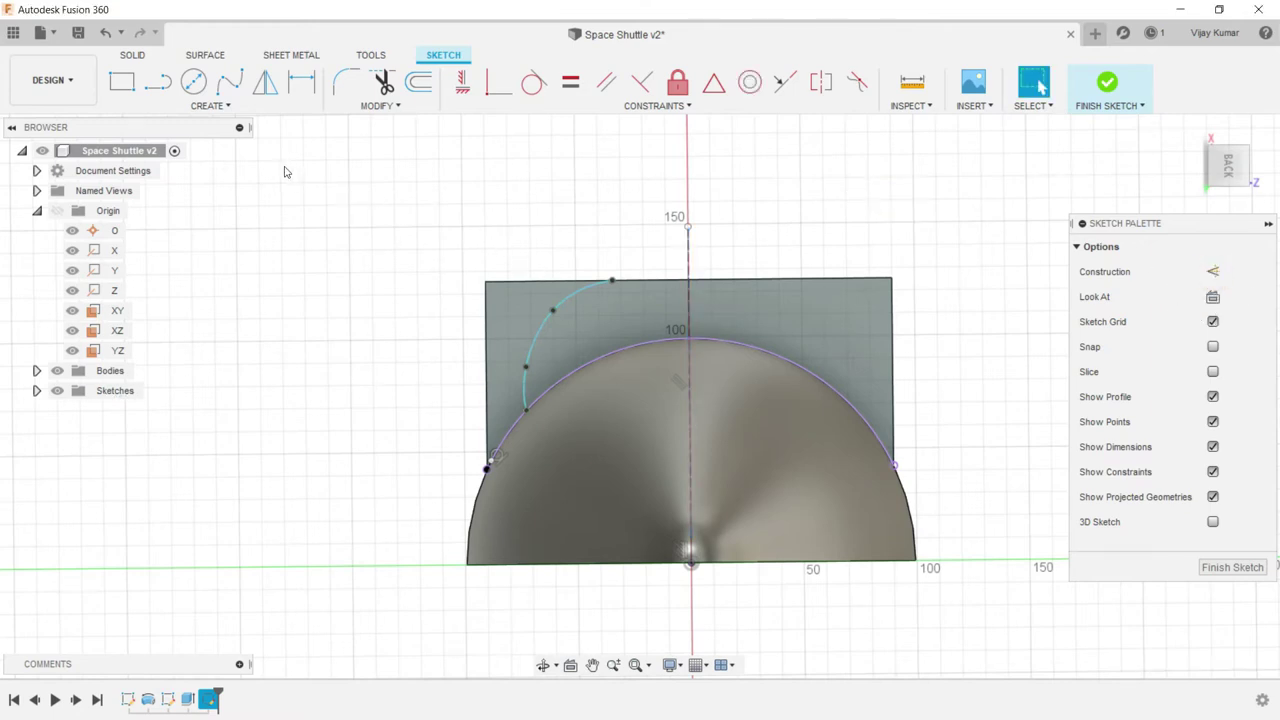
# - Mirror the left spline across the vertical construction centreline
pyautogui.click(265, 82)
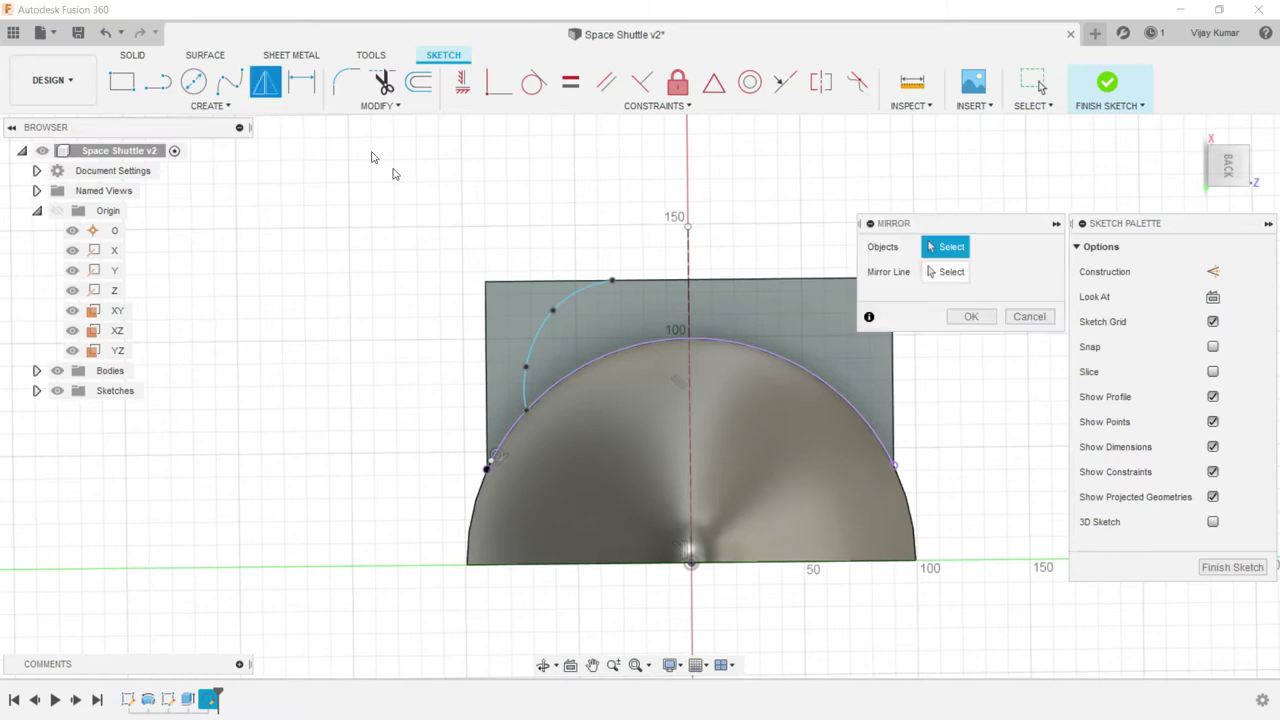
pyautogui.click(588, 292)
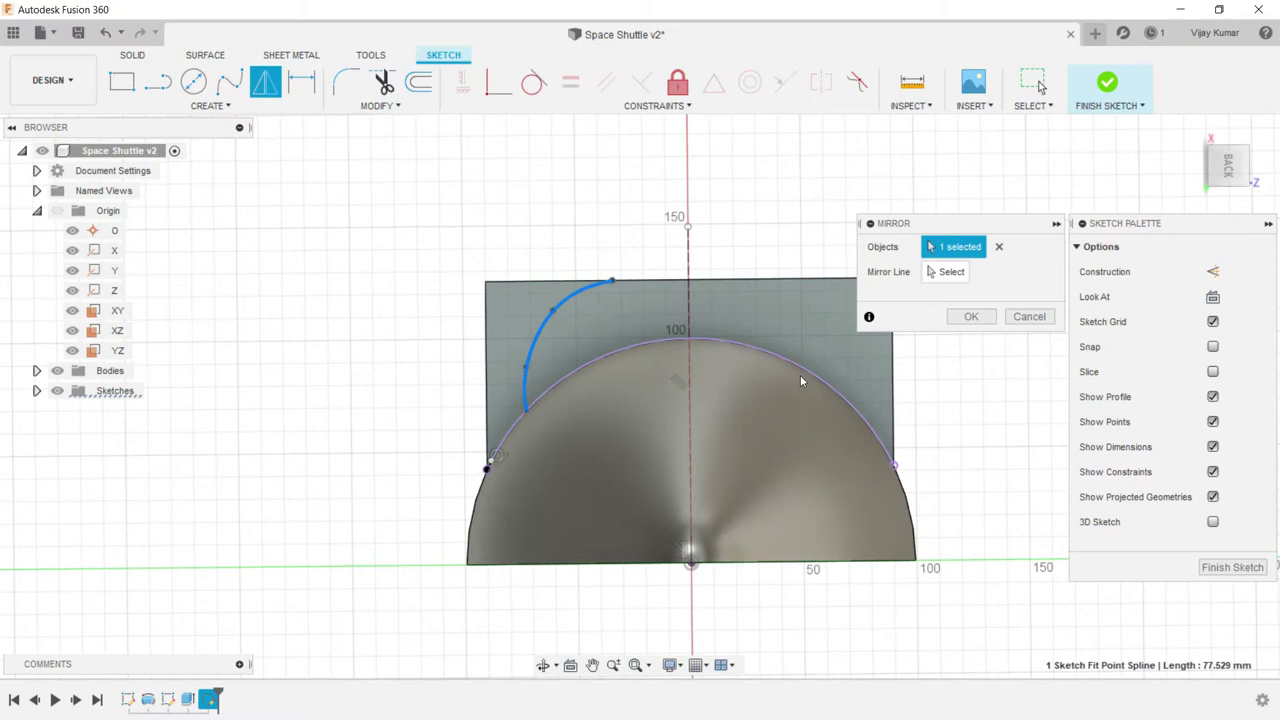
pyautogui.click(953, 273)
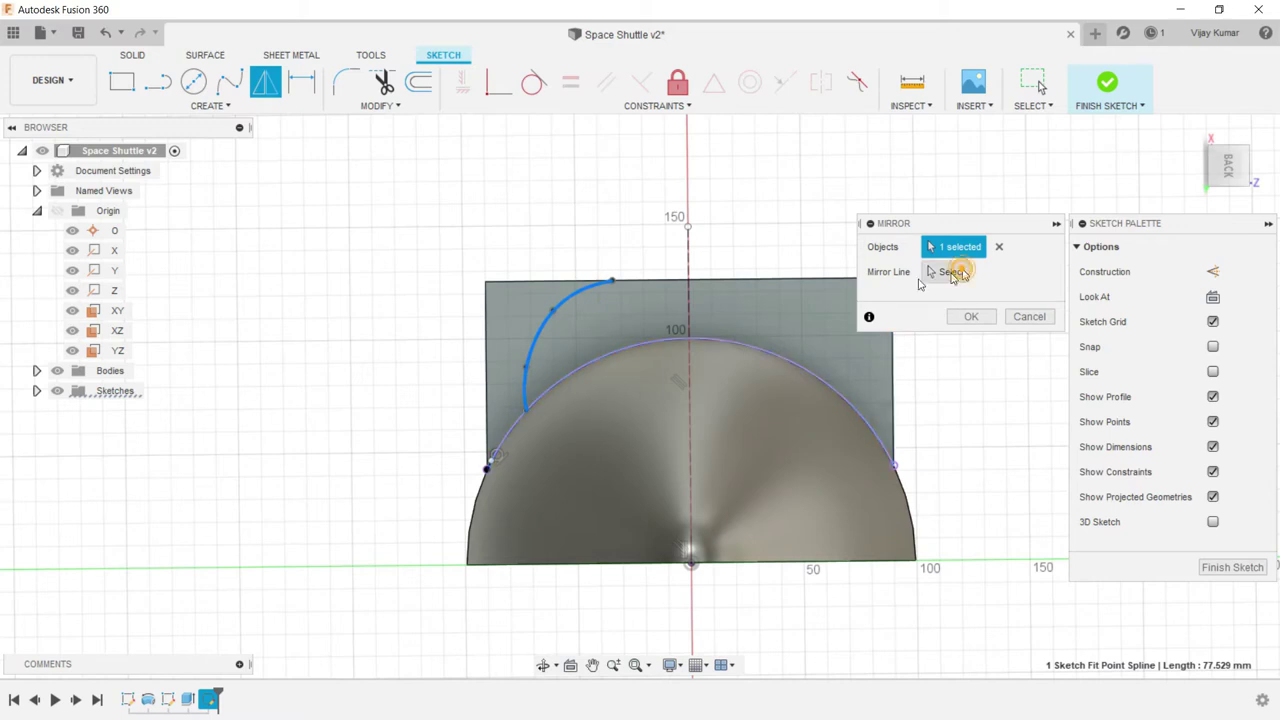
pyautogui.click(690, 287)
pyautogui.click(970, 316)
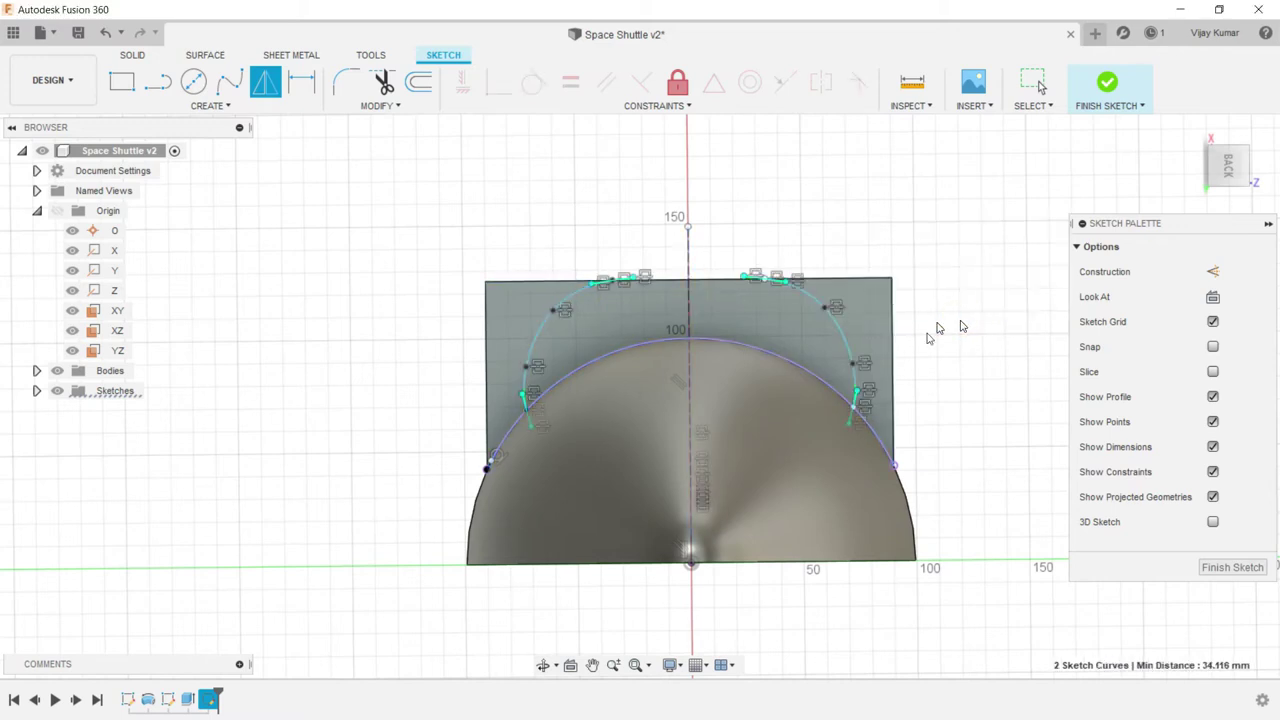
pyautogui.click(136, 55)
pyautogui.click(155, 81)
# - Select the left and right wing profiles for the extrusion
pyautogui.click(575, 335)
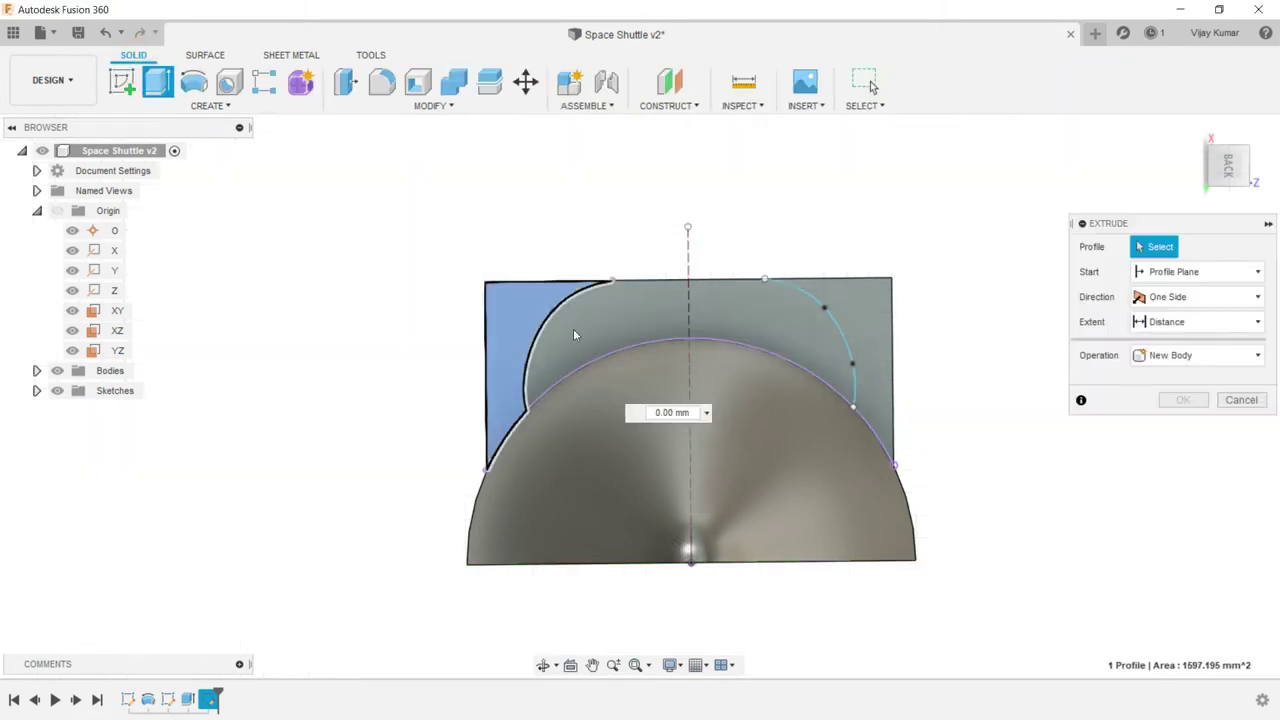
pyautogui.click(888, 371)
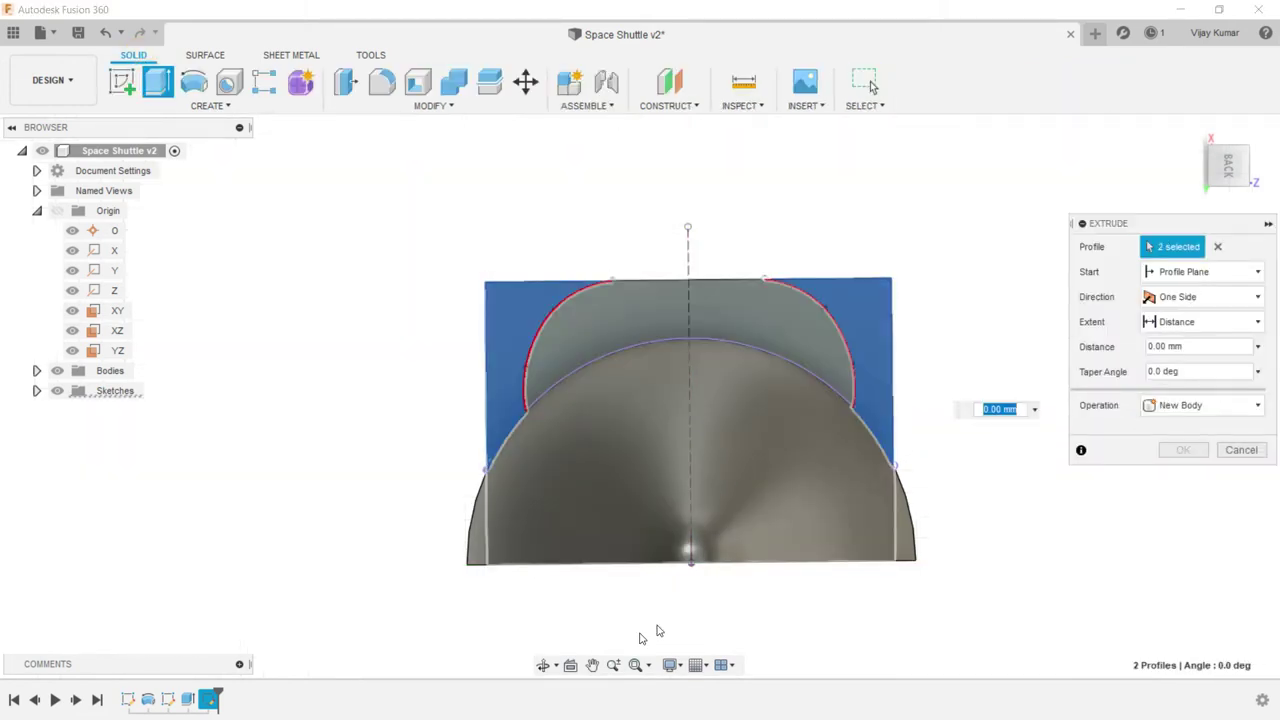
pyautogui.click(543, 665)
pyautogui.scroll(-2, 582, 433)
pyautogui.moveTo(607, 435)
pyautogui.mouseDown()
pyautogui.moveTo(679, 575)
pyautogui.moveTo(607, 495)
pyautogui.moveTo(623, 410)
pyautogui.mouseUp()
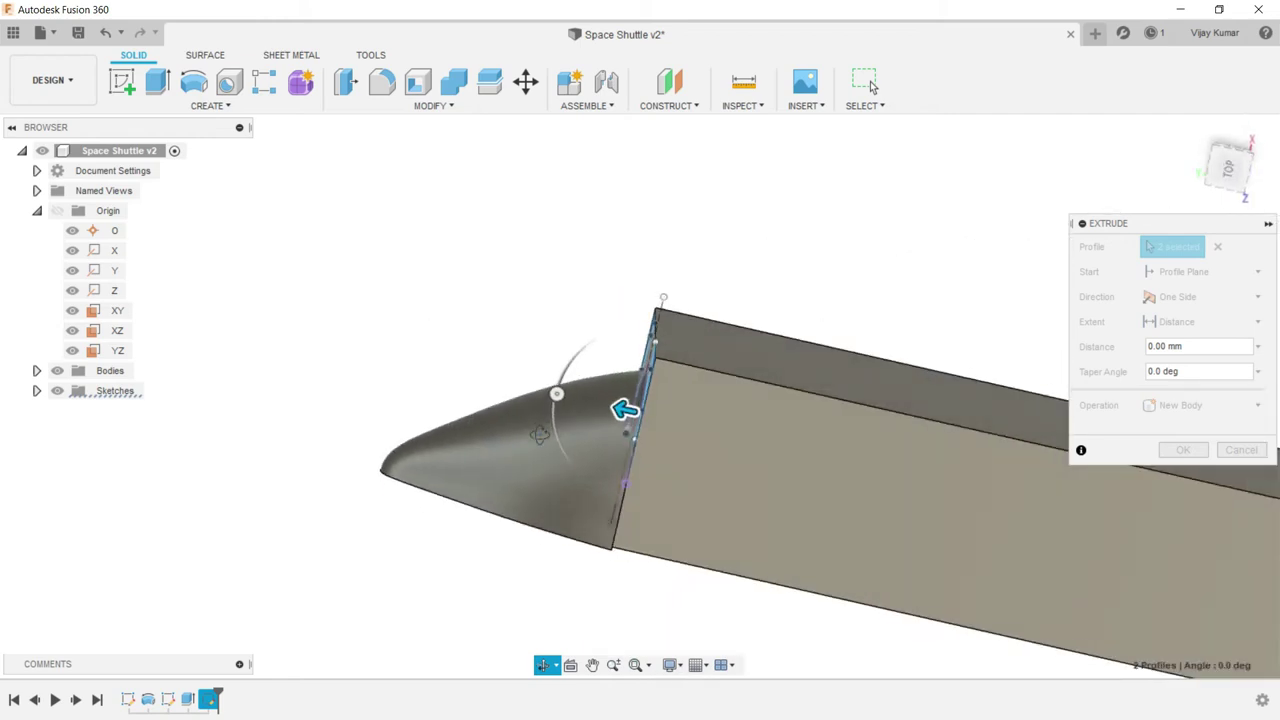
pyautogui.moveTo(539, 434); pyautogui.dragTo(455, 272)
pyautogui.rightClick(518, 273)
pyautogui.click(520, 266)
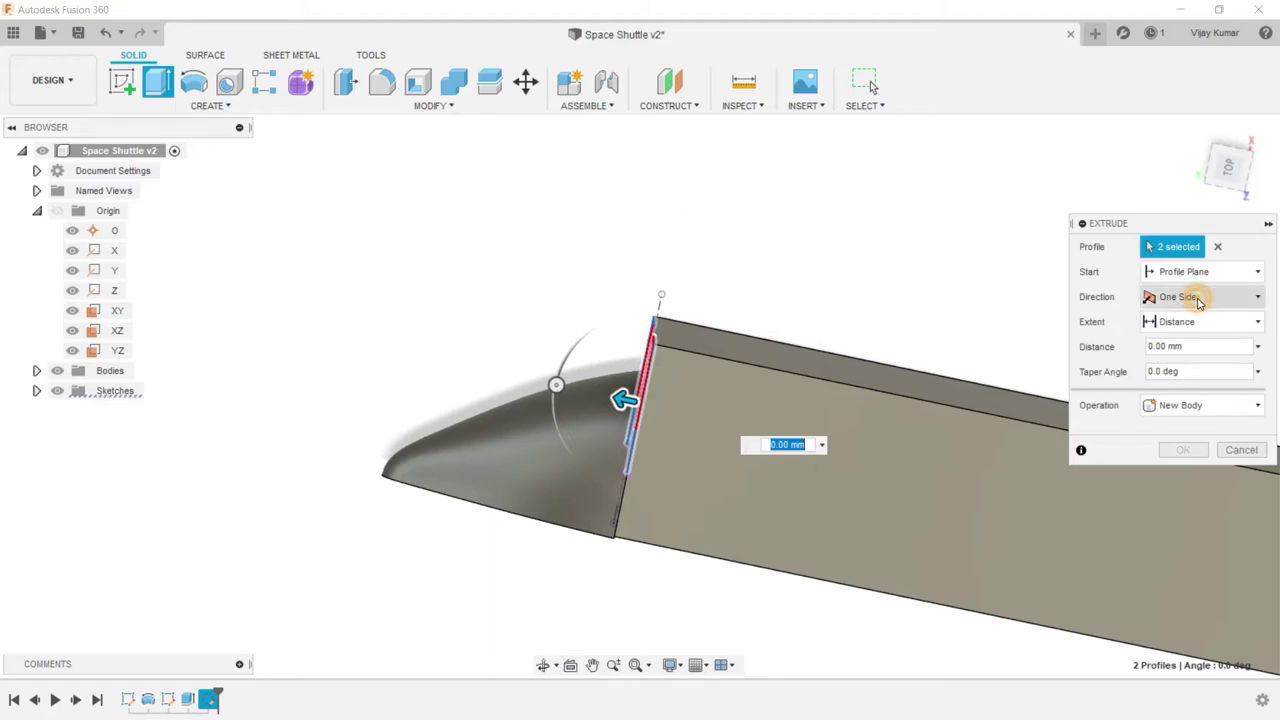
# - Cut both profiles -550 mm along the fuselage with One Side and Distance extent
pyautogui.click(1198, 300)
pyautogui.click(1118, 262)
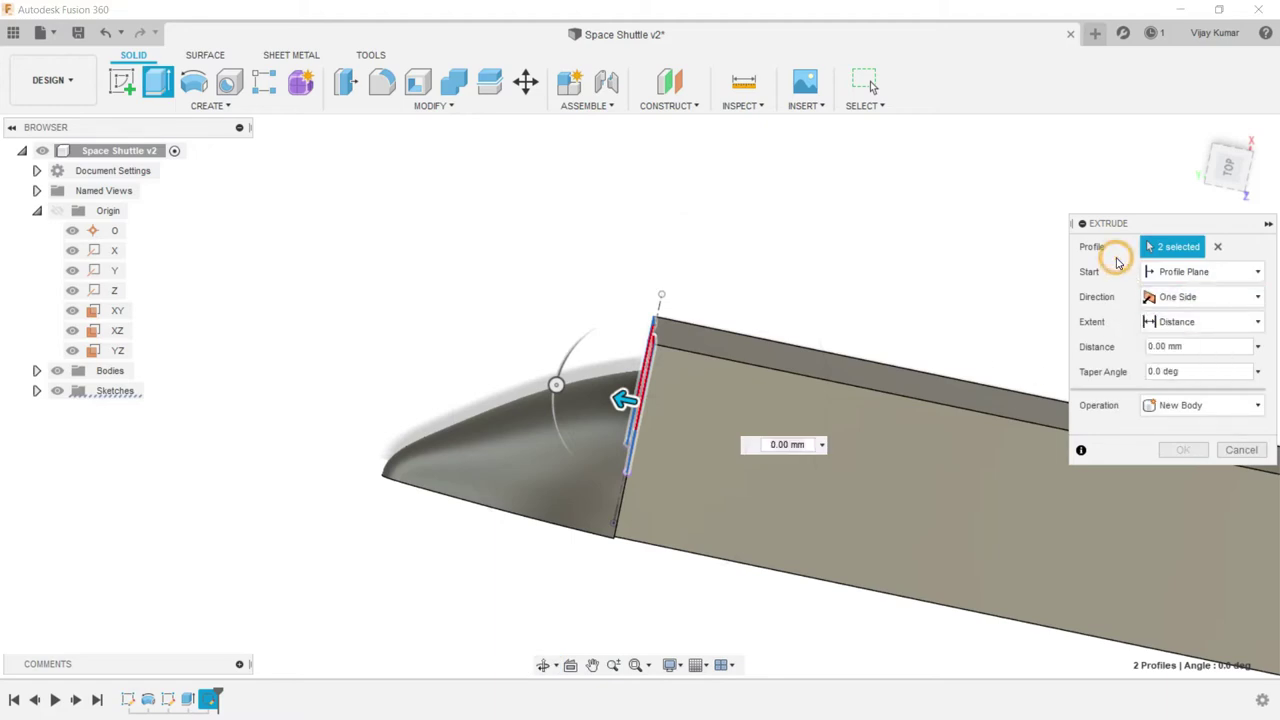
pyautogui.click(1200, 321)
pyautogui.click(1175, 345)
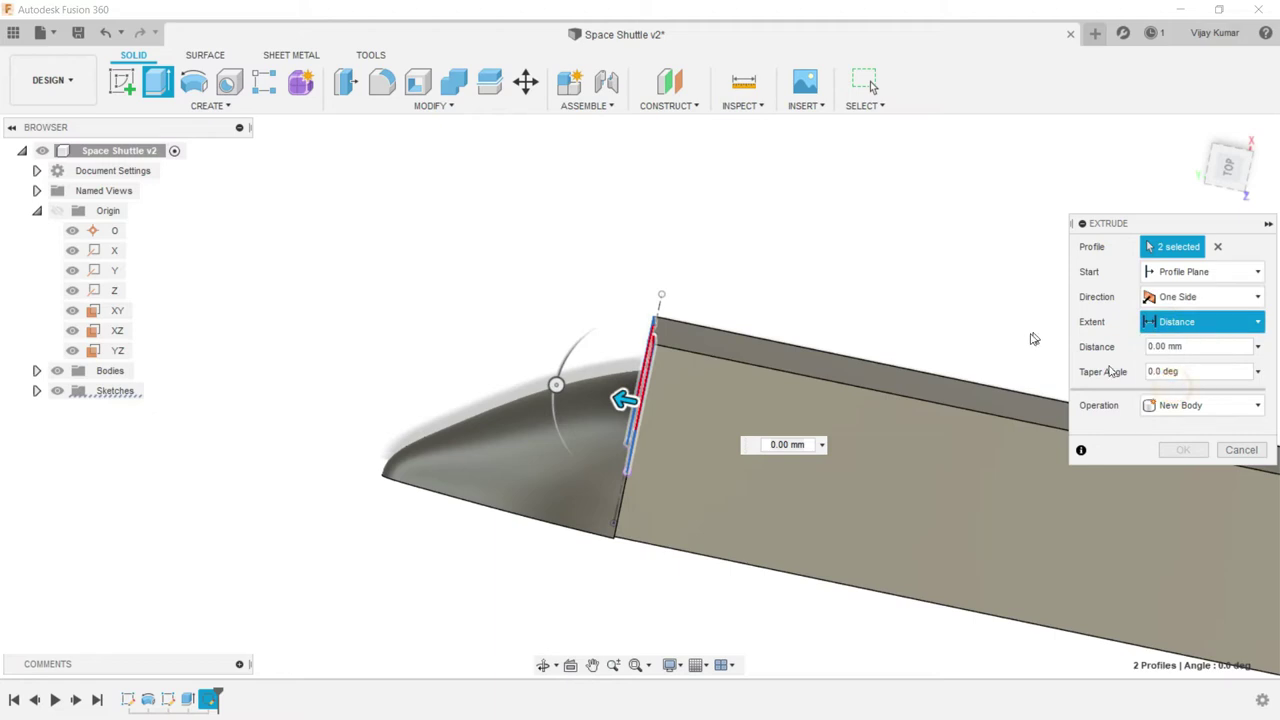
pyautogui.scroll(-3, 460, 326)
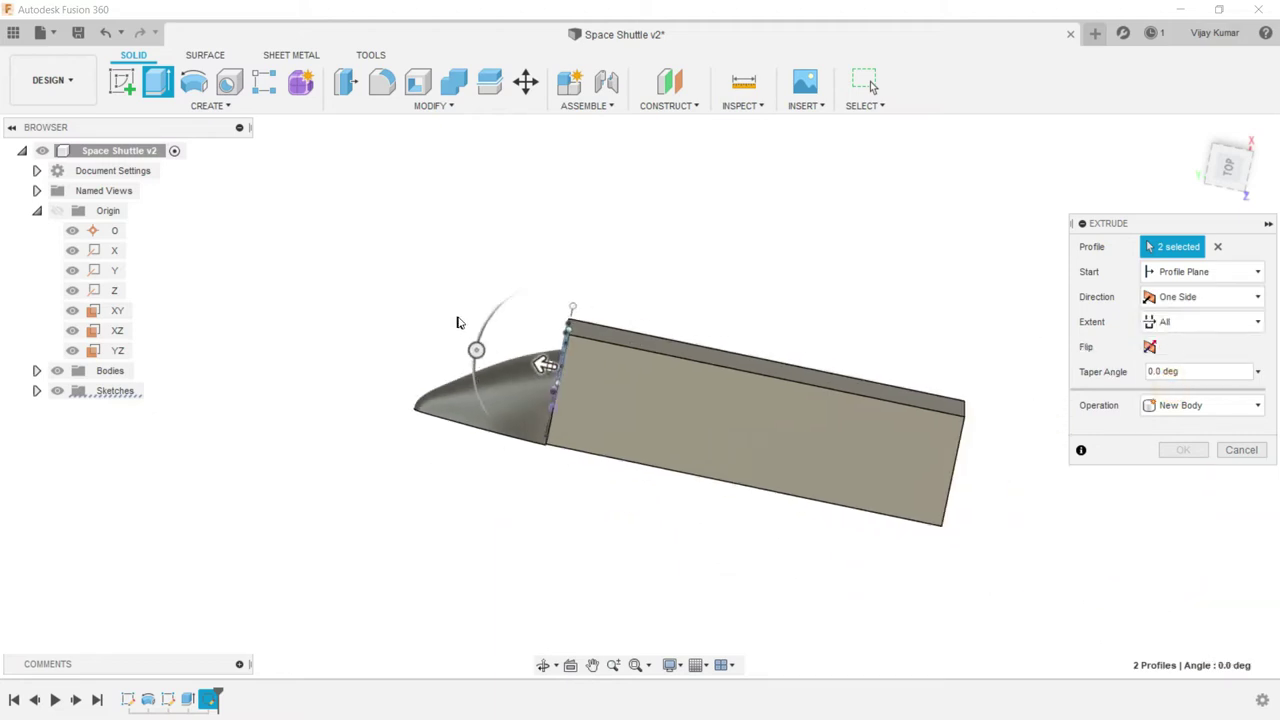
pyautogui.moveTo(537, 360); pyautogui.dragTo(960, 483)
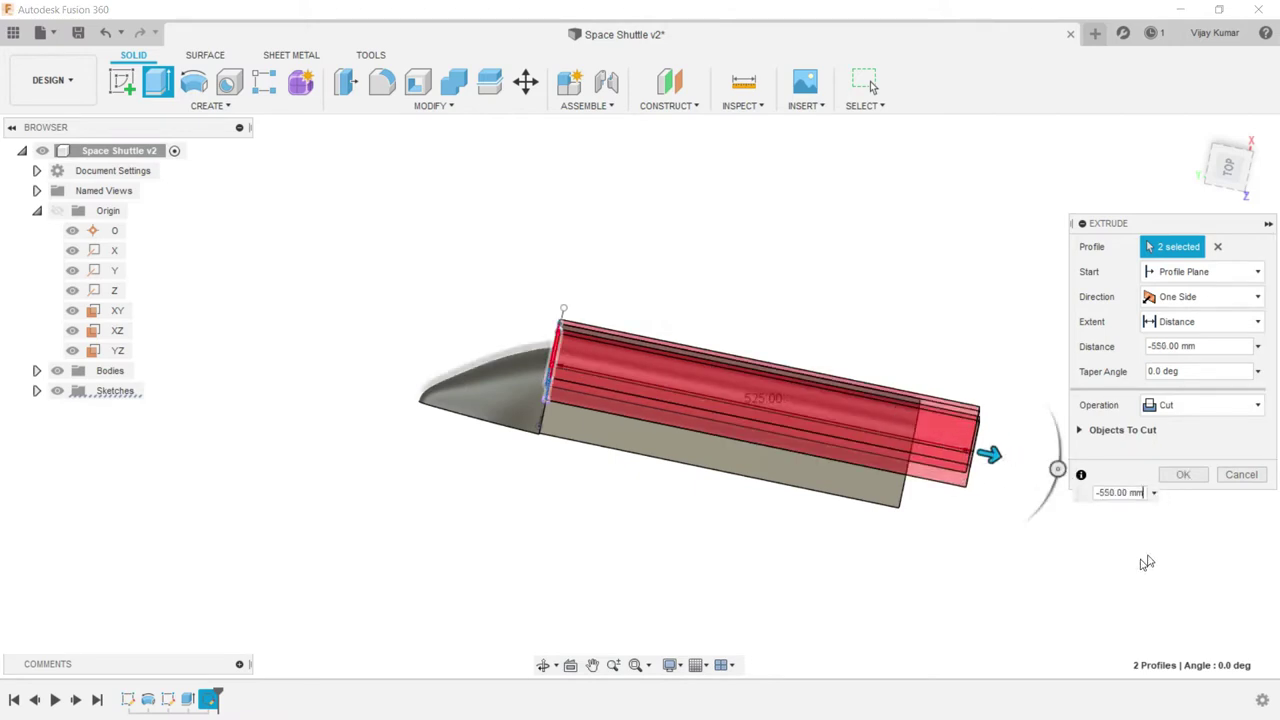
pyautogui.click(1180, 474)
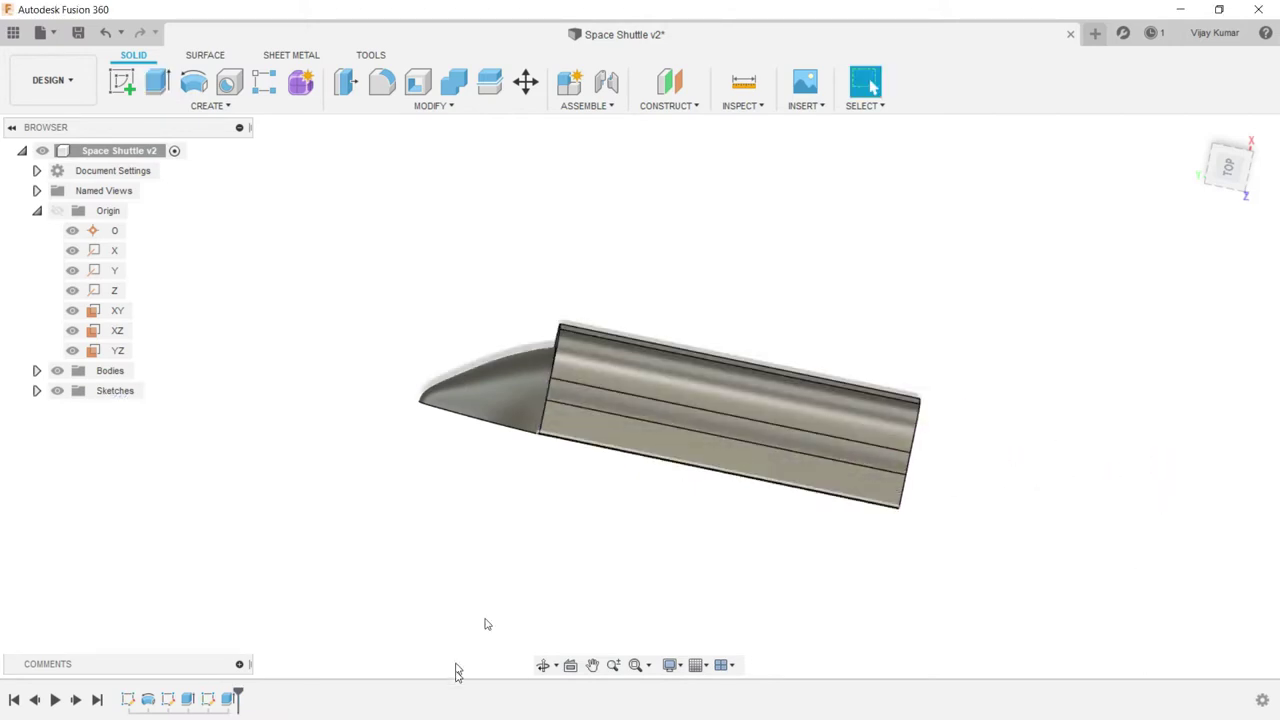
# - Fillet the long upper fuselage edge with a 750 mm radius
pyautogui.click(542, 665)
pyautogui.moveTo(593, 538)
pyautogui.mouseDown()
pyautogui.moveTo(587, 505)
pyautogui.moveTo(600, 510)
pyautogui.moveTo(560, 532)
pyautogui.moveTo(541, 646)
pyautogui.mouseUp()
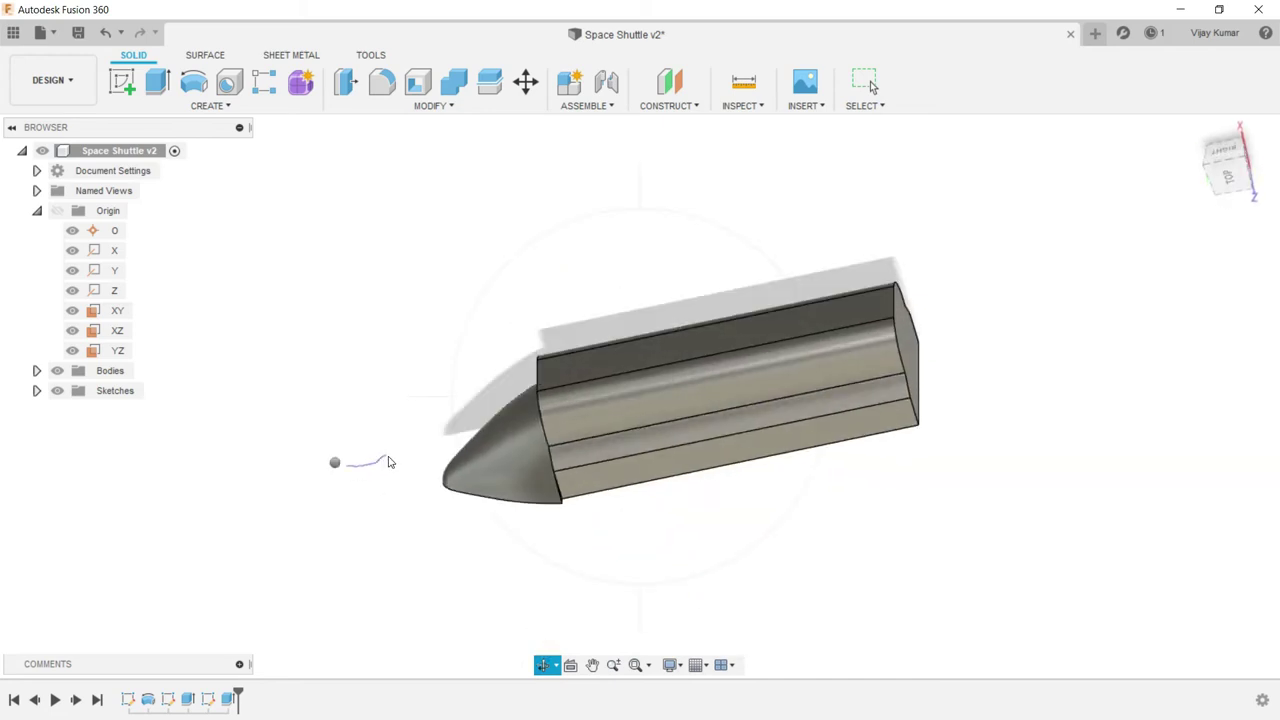
pyautogui.moveTo(390, 462); pyautogui.dragTo(392, 460, button='right')
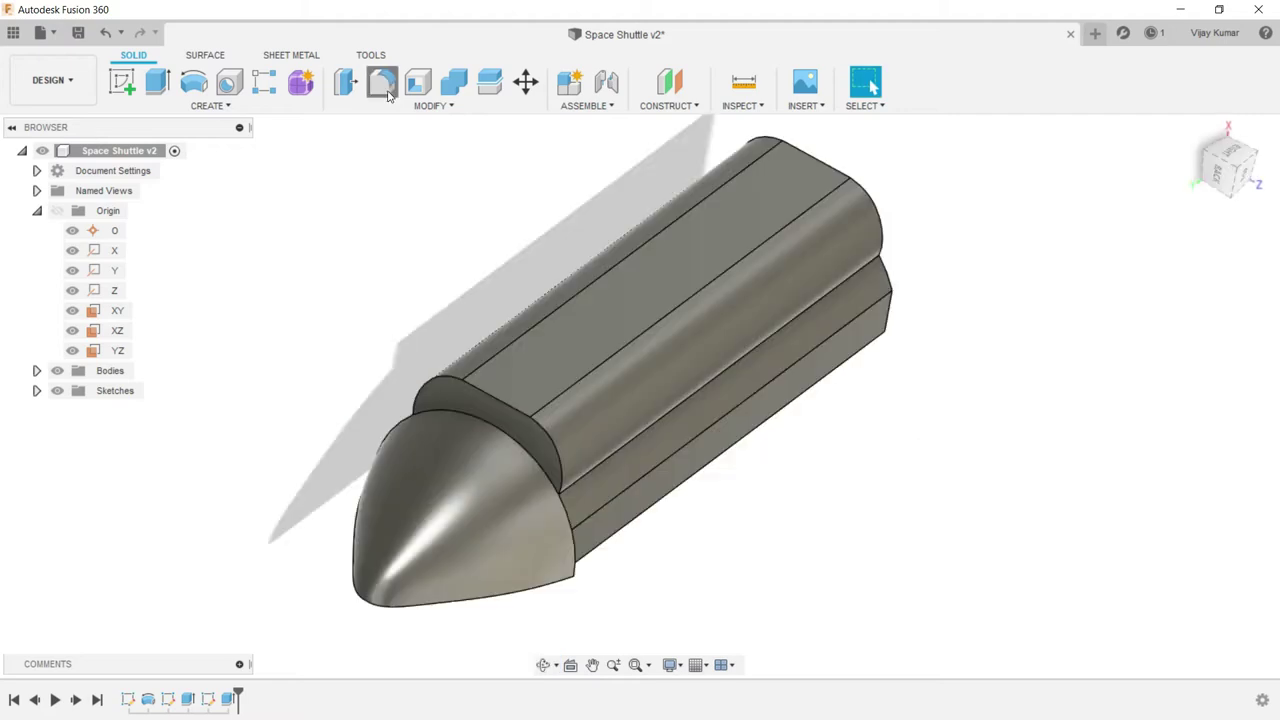
pyautogui.press('f')
pyautogui.click(606, 462)
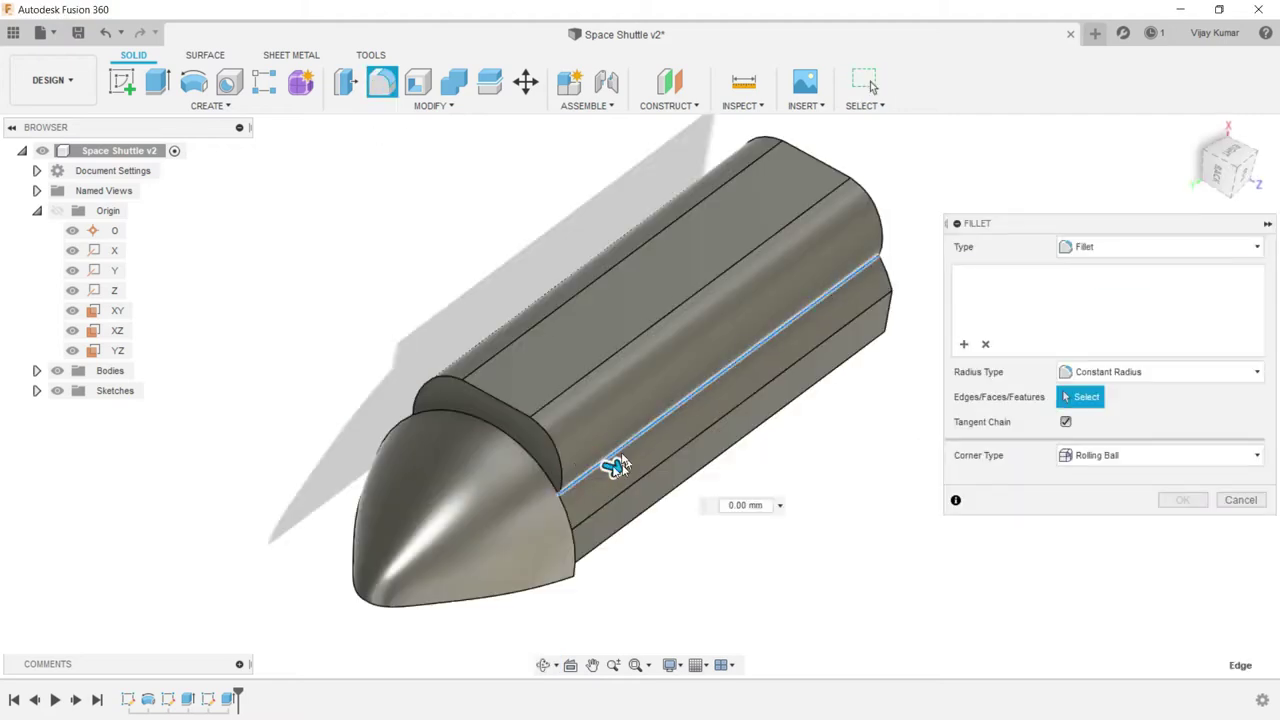
pyautogui.write('750')
pyautogui.press('Return')
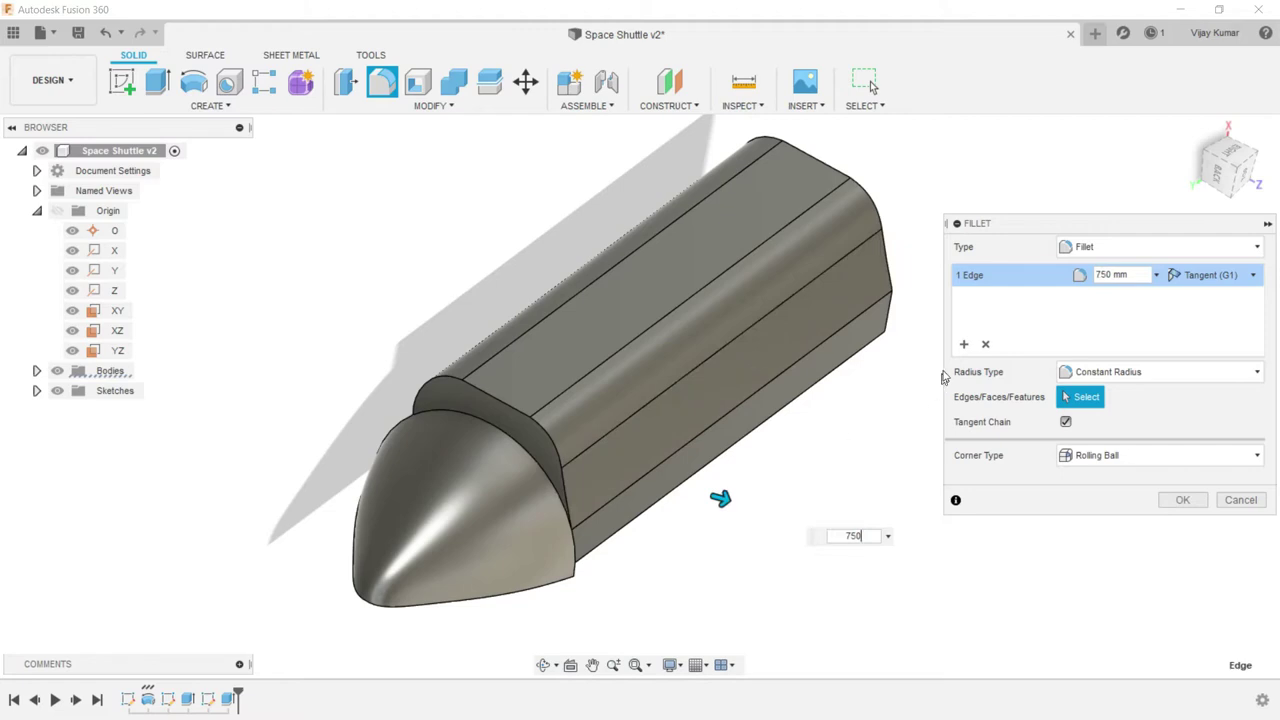
pyautogui.click(964, 344)
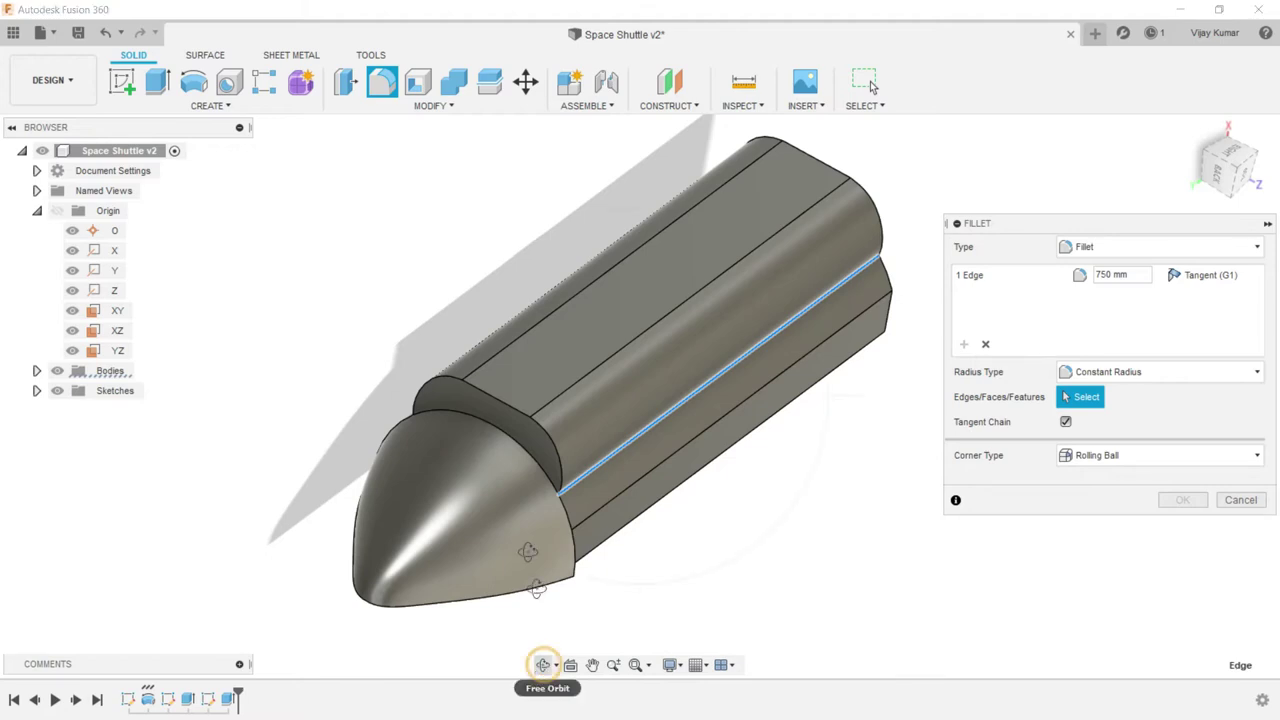
# - Add the lower long fuselage edge at 750 mm and apply both fillets
pyautogui.click(541, 666)
pyautogui.moveTo(509, 520)
pyautogui.mouseDown()
pyautogui.moveTo(591, 494)
pyautogui.moveTo(714, 563)
pyautogui.moveTo(694, 574)
pyautogui.moveTo(680, 560)
pyautogui.mouseUp()
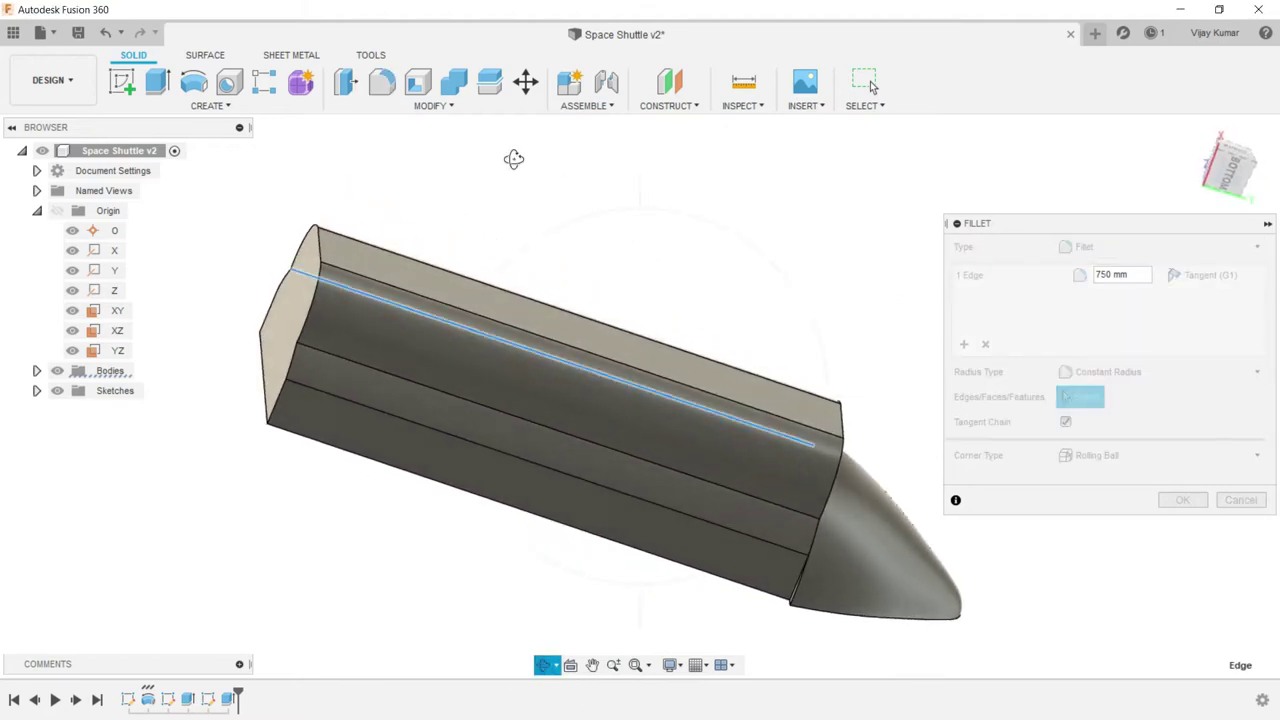
pyautogui.rightClick(545, 175)
pyautogui.click(556, 174)
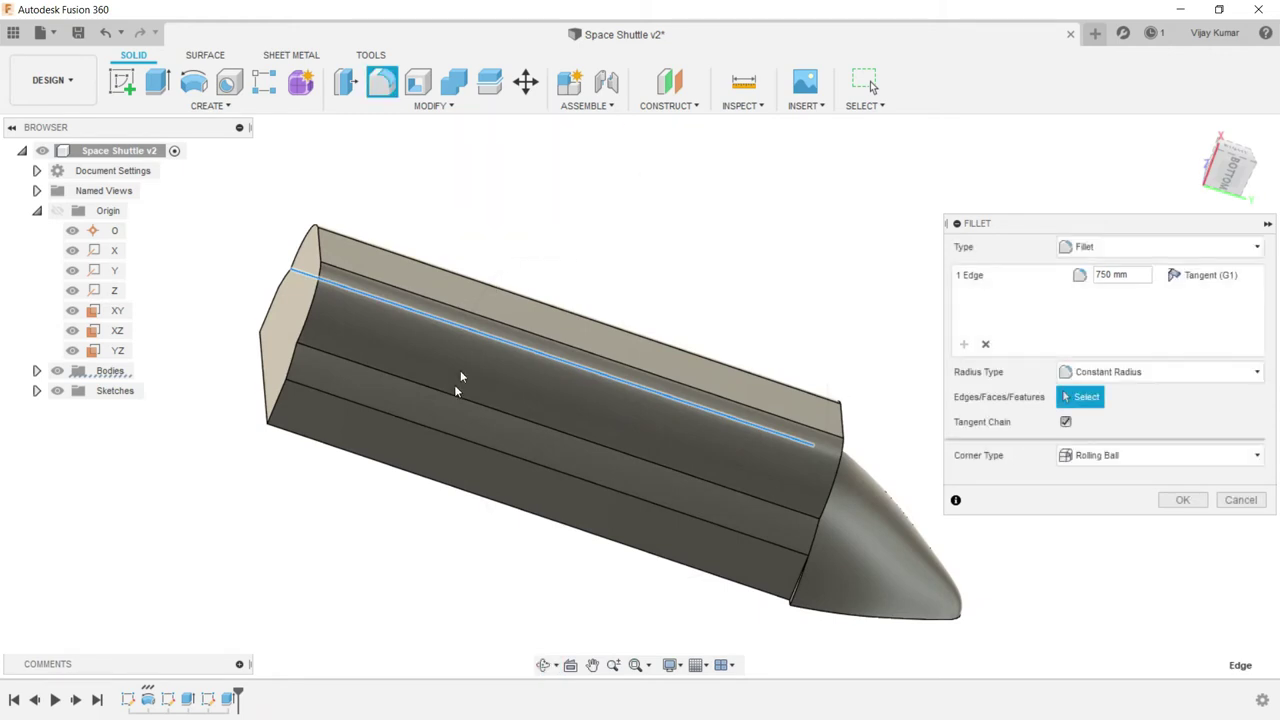
pyautogui.click(449, 403)
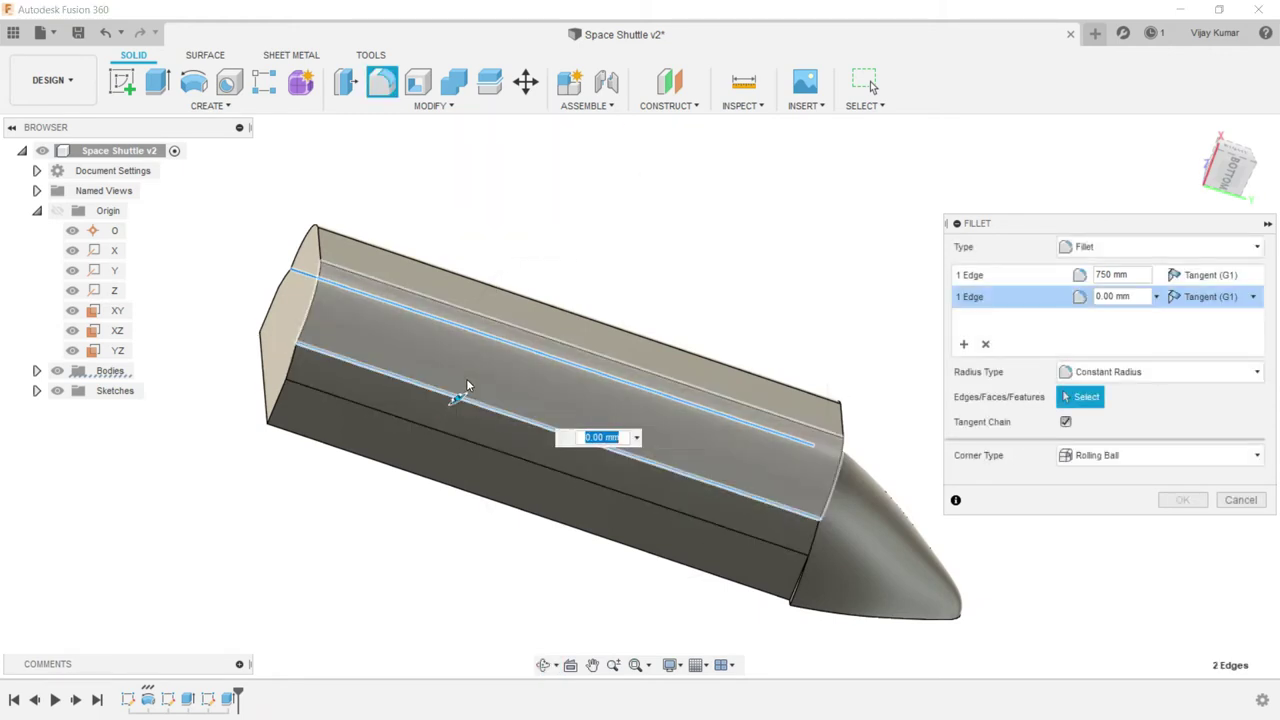
pyautogui.write('750')
pyautogui.press('Return')
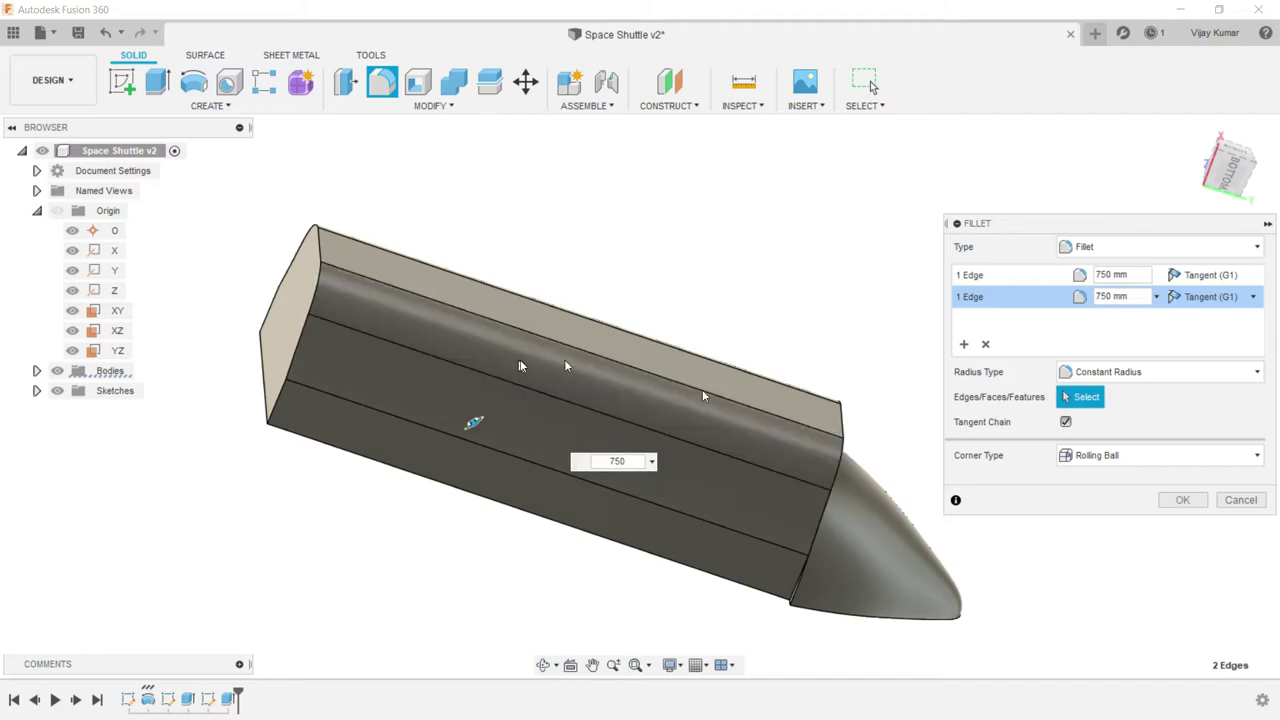
pyautogui.click(1176, 500)
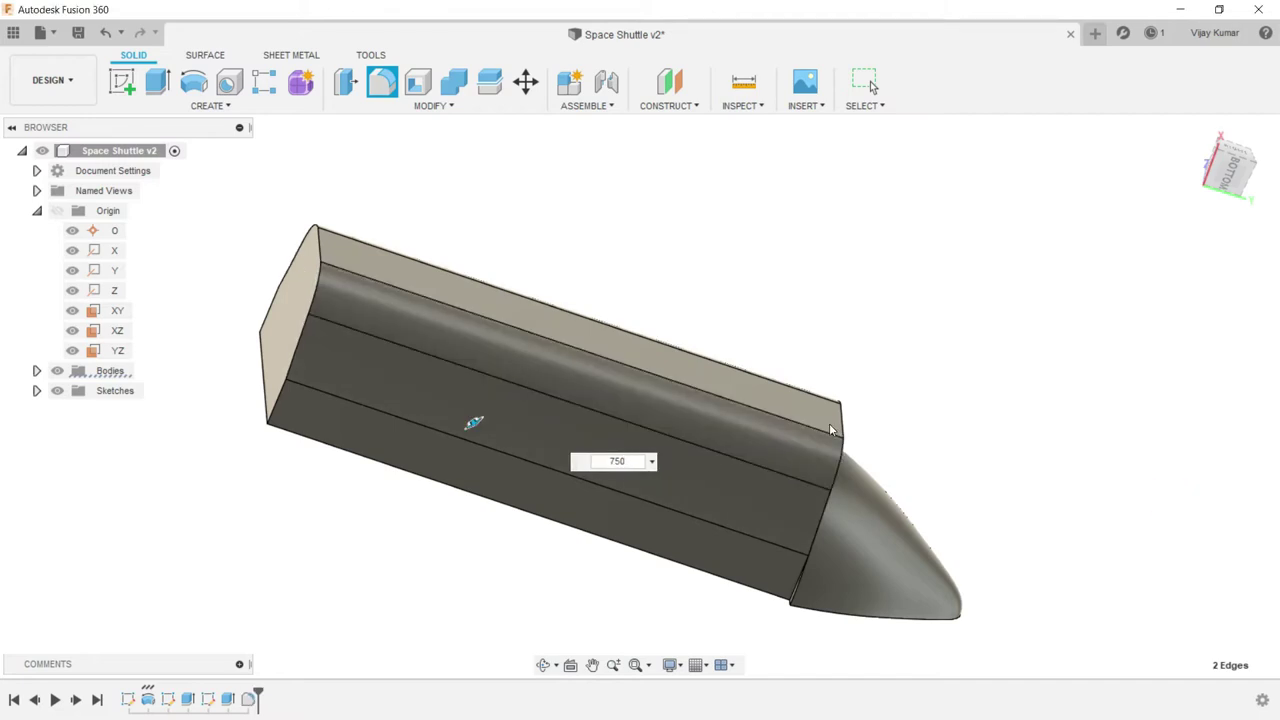
# - Start a fillet on the short edge beside the nose cone
pyautogui.click(543, 665)
pyautogui.moveTo(640, 485); pyautogui.dragTo(383, 455)
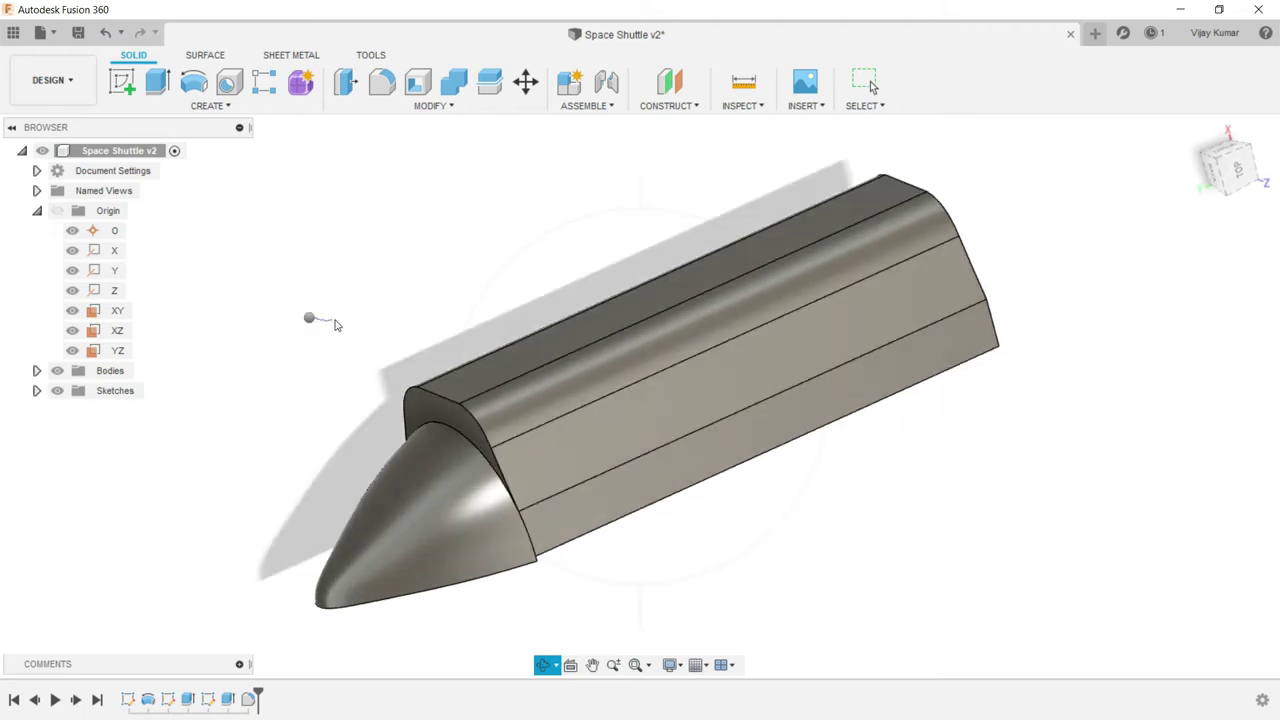
pyautogui.rightClick(345, 320)
pyautogui.click(400, 315)
pyautogui.moveTo(584, 572)
pyautogui.mouseDown()
pyautogui.moveTo(529, 494)
pyautogui.moveTo(486, 497)
pyautogui.moveTo(240, 360)
pyautogui.mouseUp()
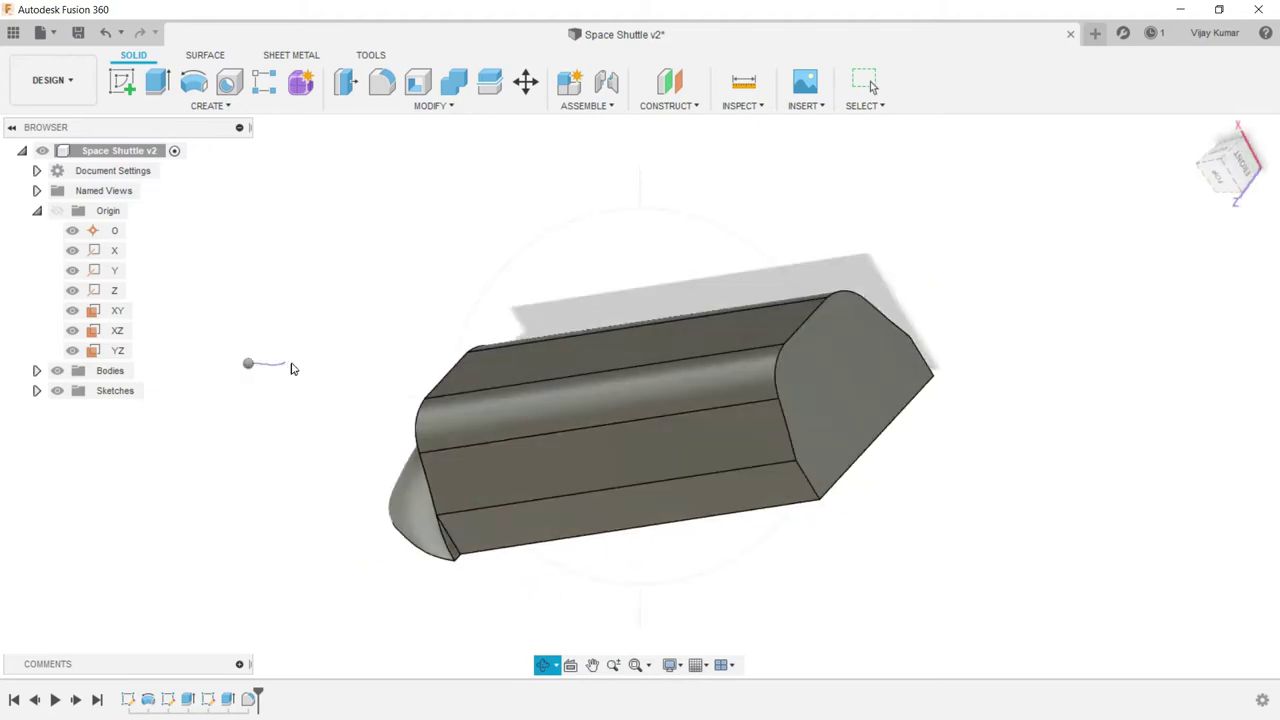
pyautogui.moveTo(292, 368); pyautogui.dragTo(294, 366, button='right')
pyautogui.click(315, 405)
pyautogui.click(381, 81)
pyautogui.scroll(3, 468, 541)
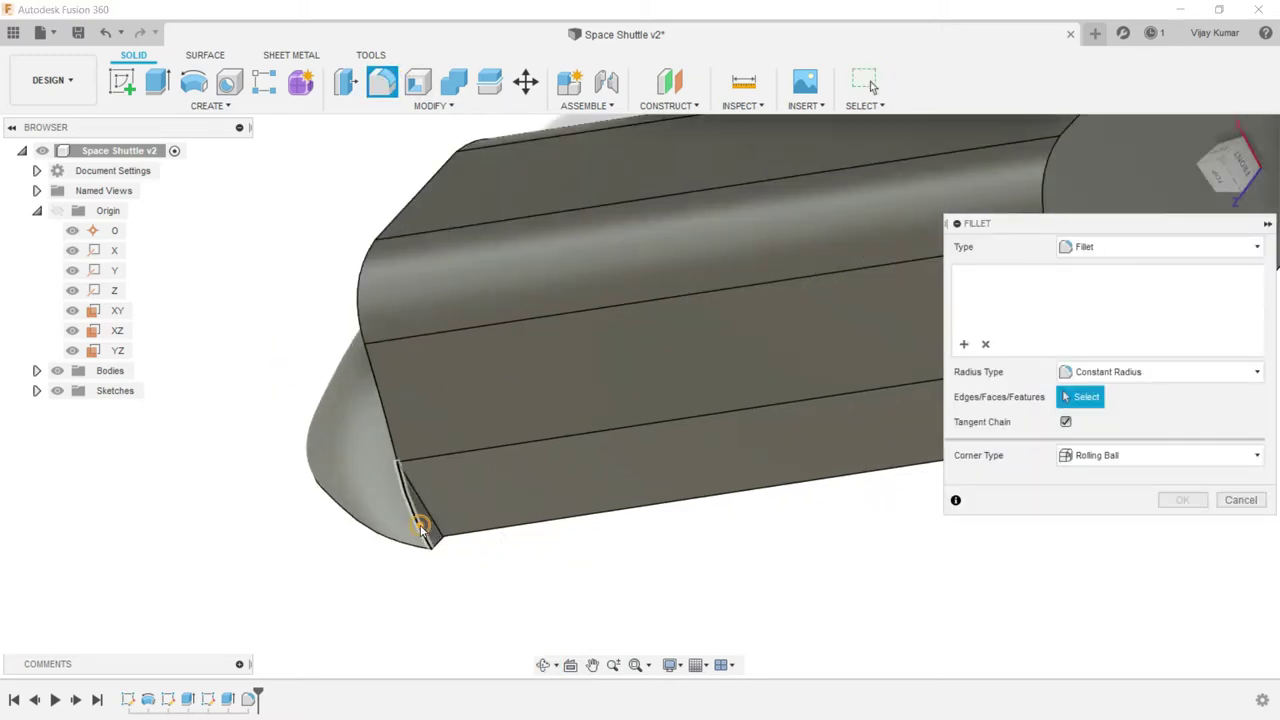
pyautogui.click(417, 526)
pyautogui.write('5')
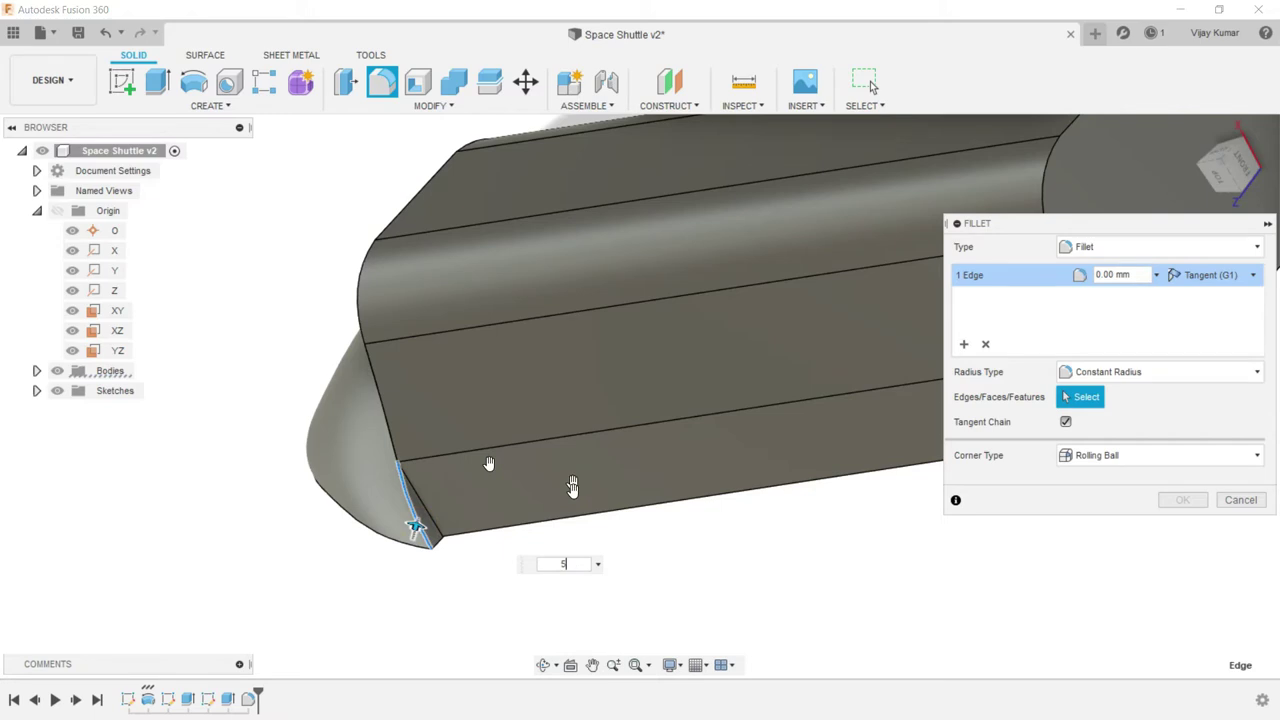
# - Confirm the 5 mm nose-junction fillet and pull back to see the whole shuttle
pyautogui.click(543, 665)
pyautogui.moveTo(552, 480)
pyautogui.mouseDown()
pyautogui.moveTo(764, 444)
pyautogui.moveTo(752, 341)
pyautogui.moveTo(913, 401)
pyautogui.moveTo(903, 247)
pyautogui.mouseUp()
pyautogui.rightClick(925, 254)
pyautogui.click(925, 254)
pyautogui.click(1172, 502)
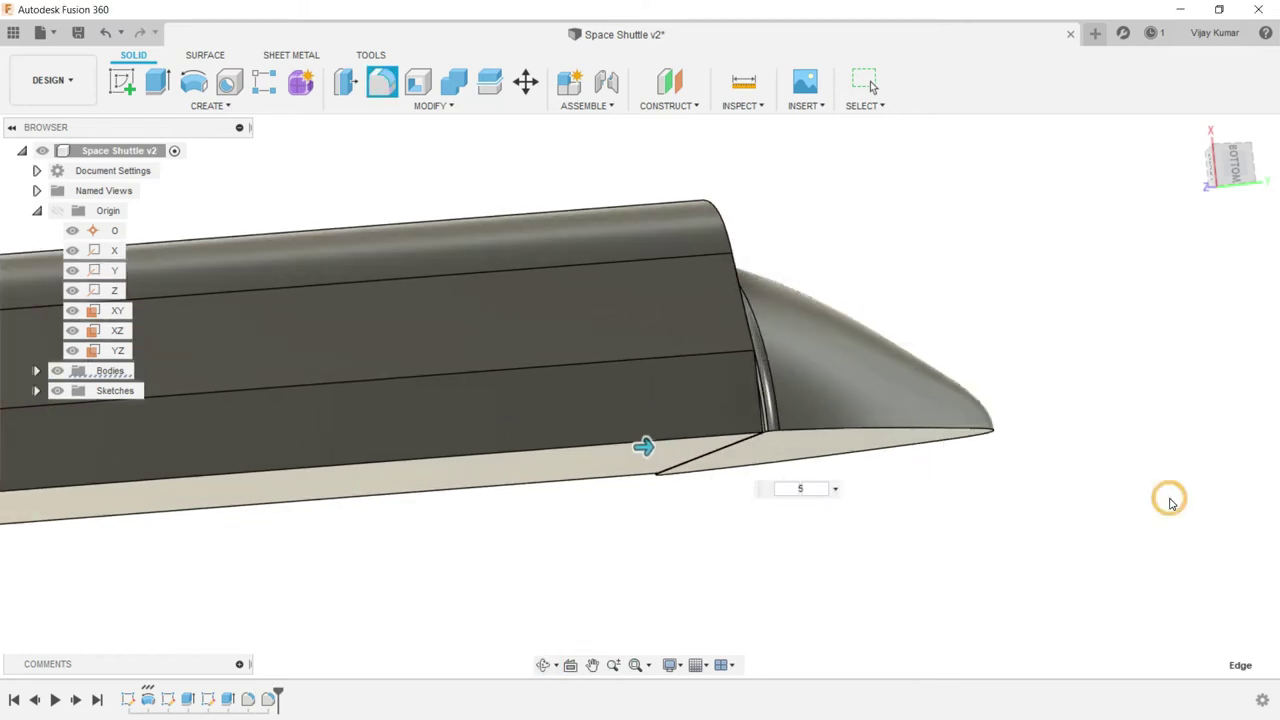
pyautogui.click(543, 665)
pyautogui.moveTo(589, 589)
pyautogui.mouseDown()
pyautogui.moveTo(680, 410)
pyautogui.moveTo(680, 429)
pyautogui.moveTo(426, 481)
pyautogui.mouseUp()
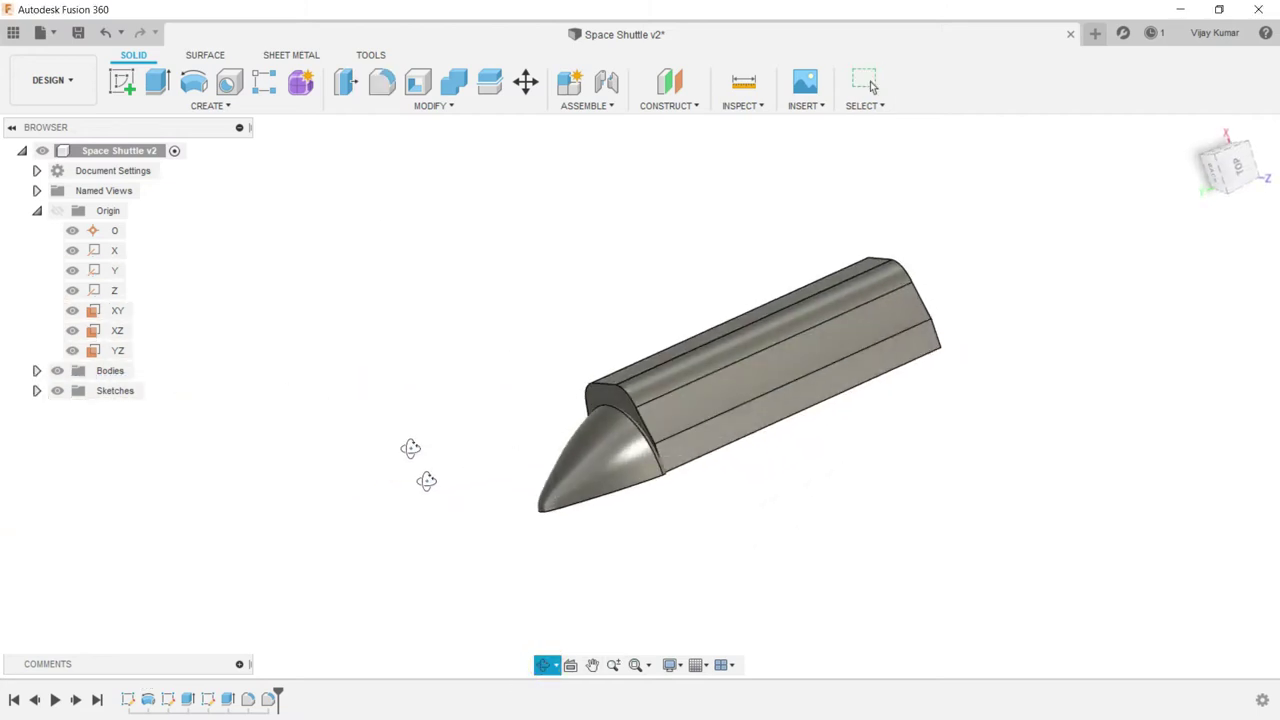
# - Start a sketch on the XY plane and draw a vertical line down from the body's top-right corner
pyautogui.moveTo(362, 347); pyautogui.dragTo(410, 350, button='right')
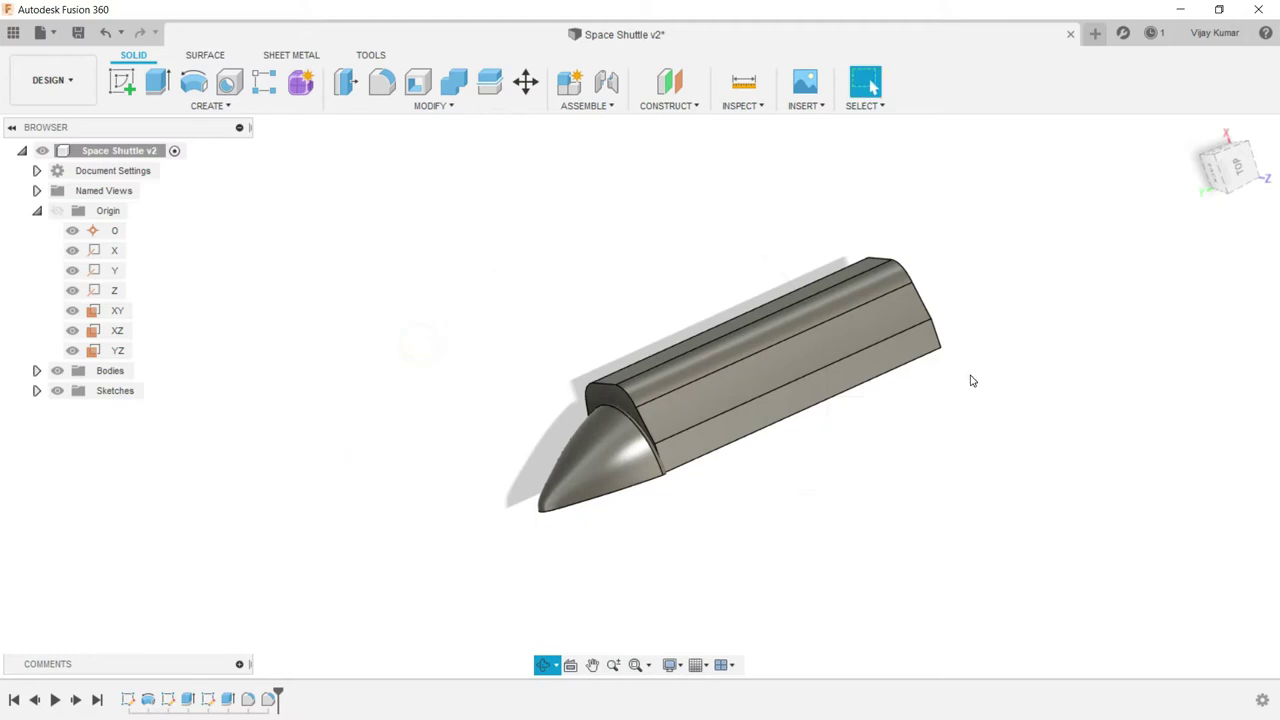
pyautogui.click(126, 83)
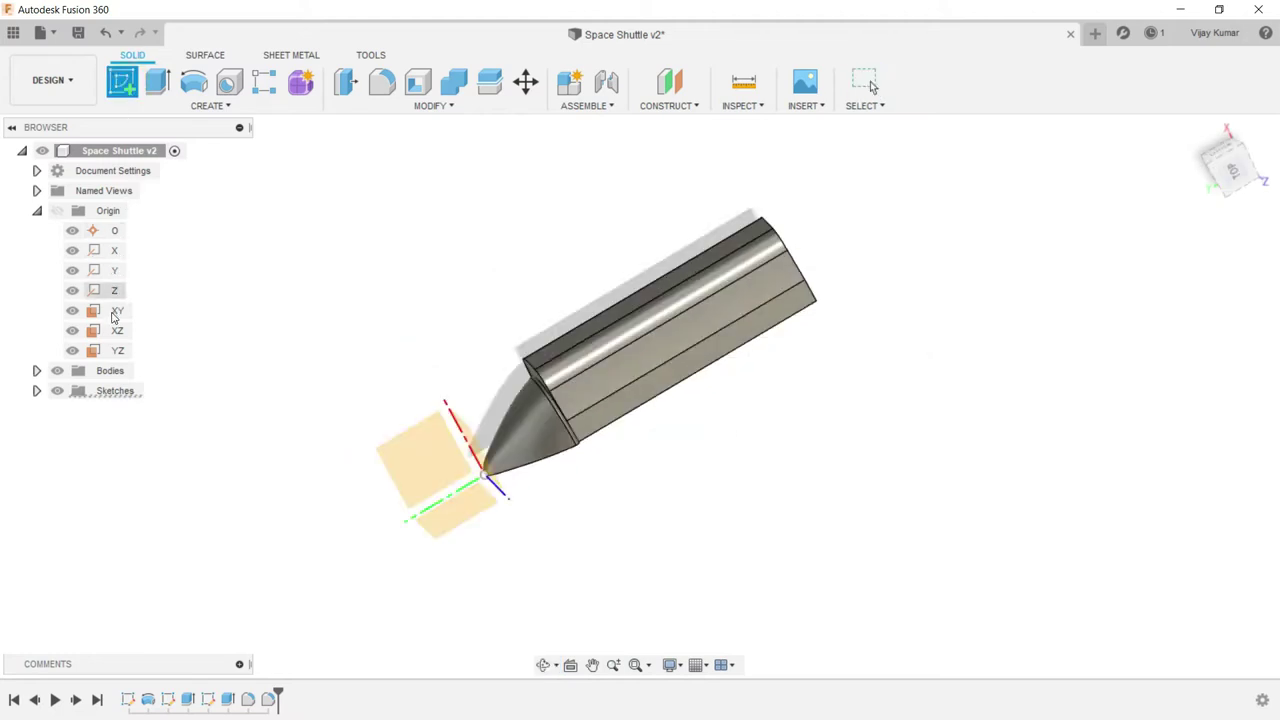
pyautogui.click(114, 311)
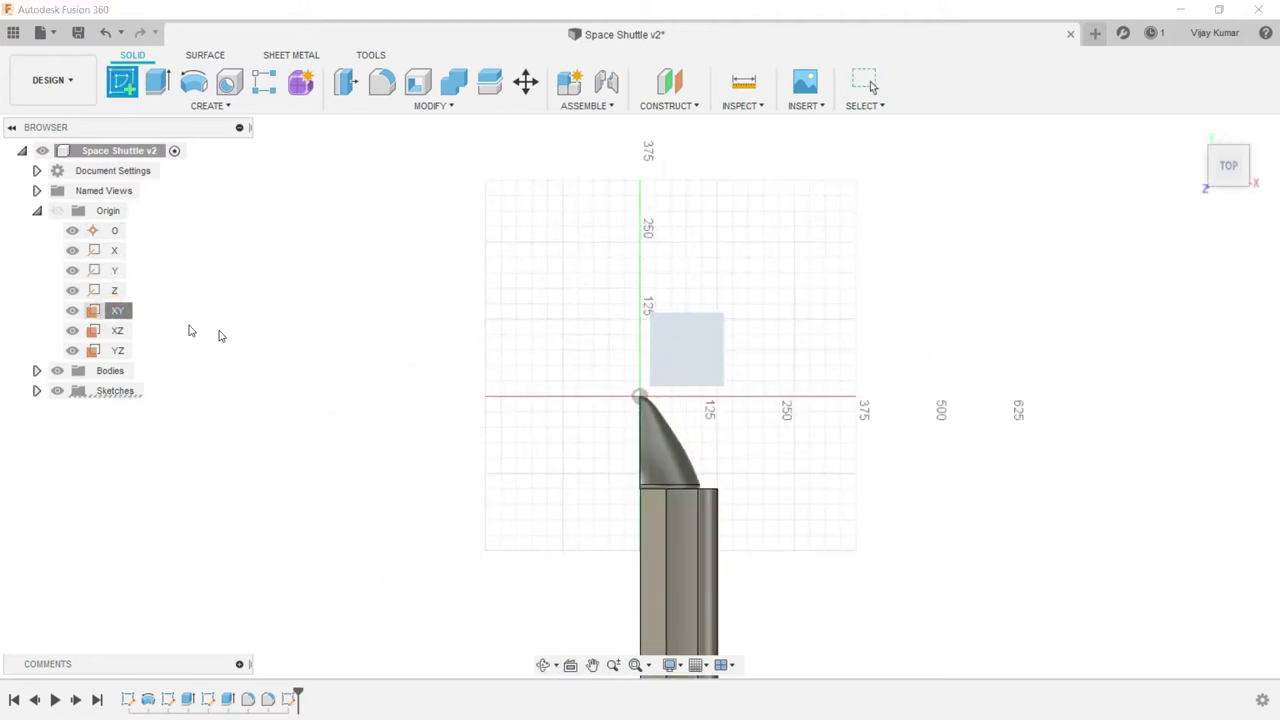
pyautogui.scroll(5, 692, 500)
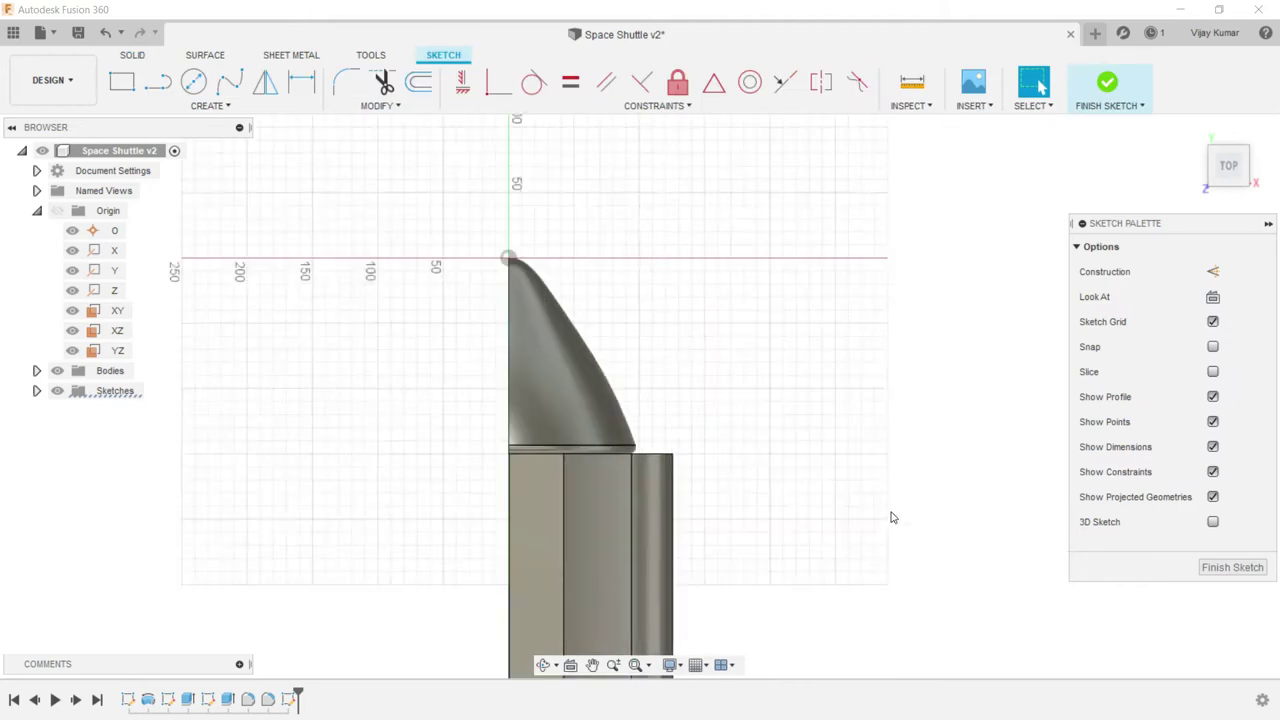
pyautogui.click(157, 82)
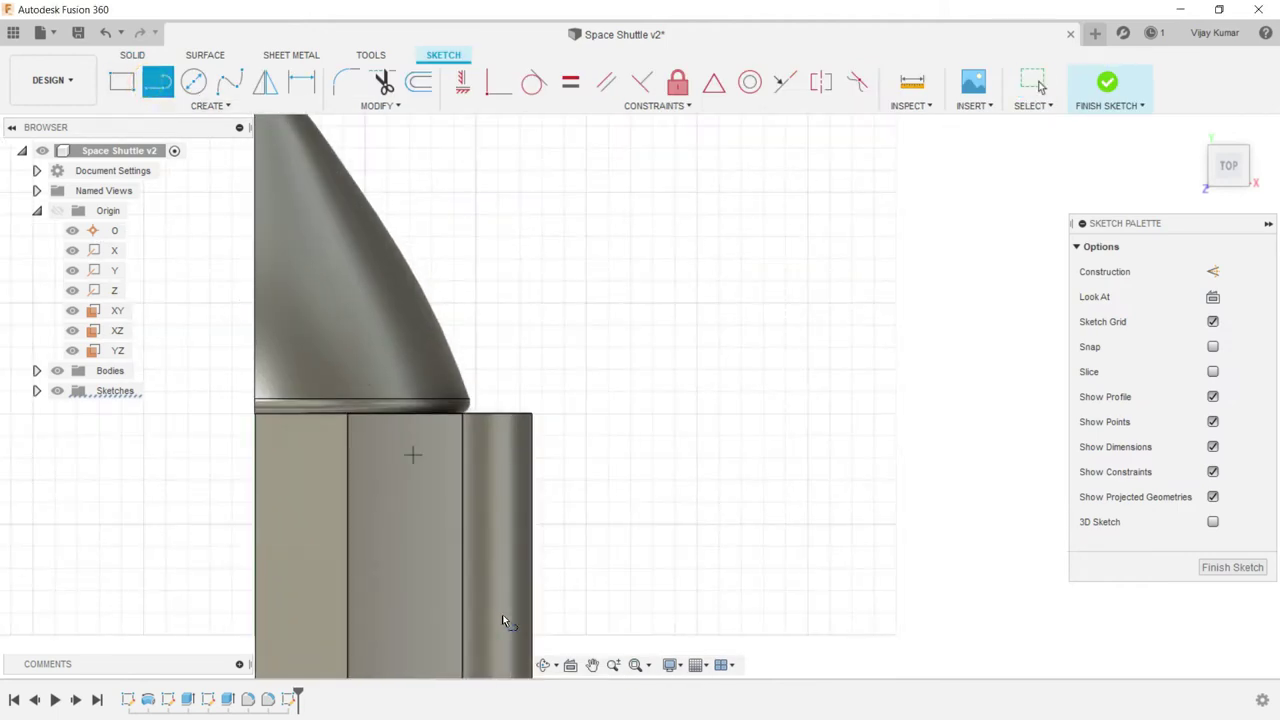
pyautogui.scroll(3, 503, 617)
pyautogui.click(563, 257)
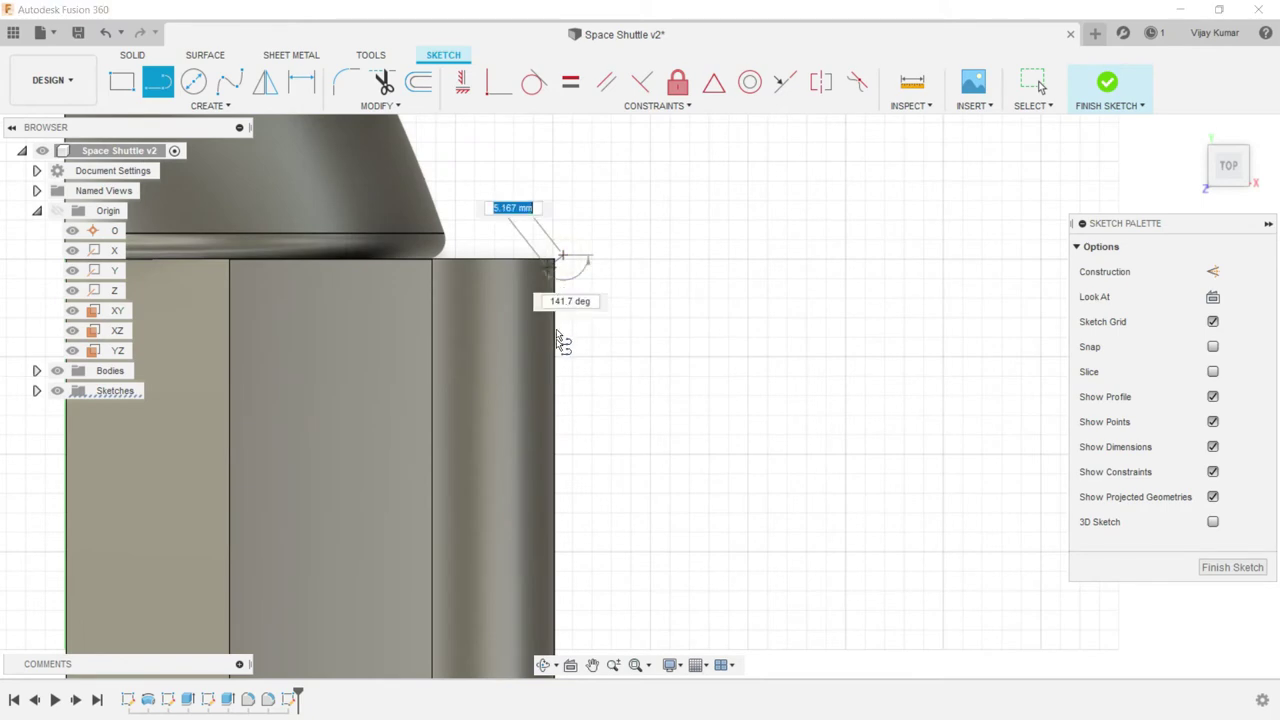
pyautogui.click(563, 405)
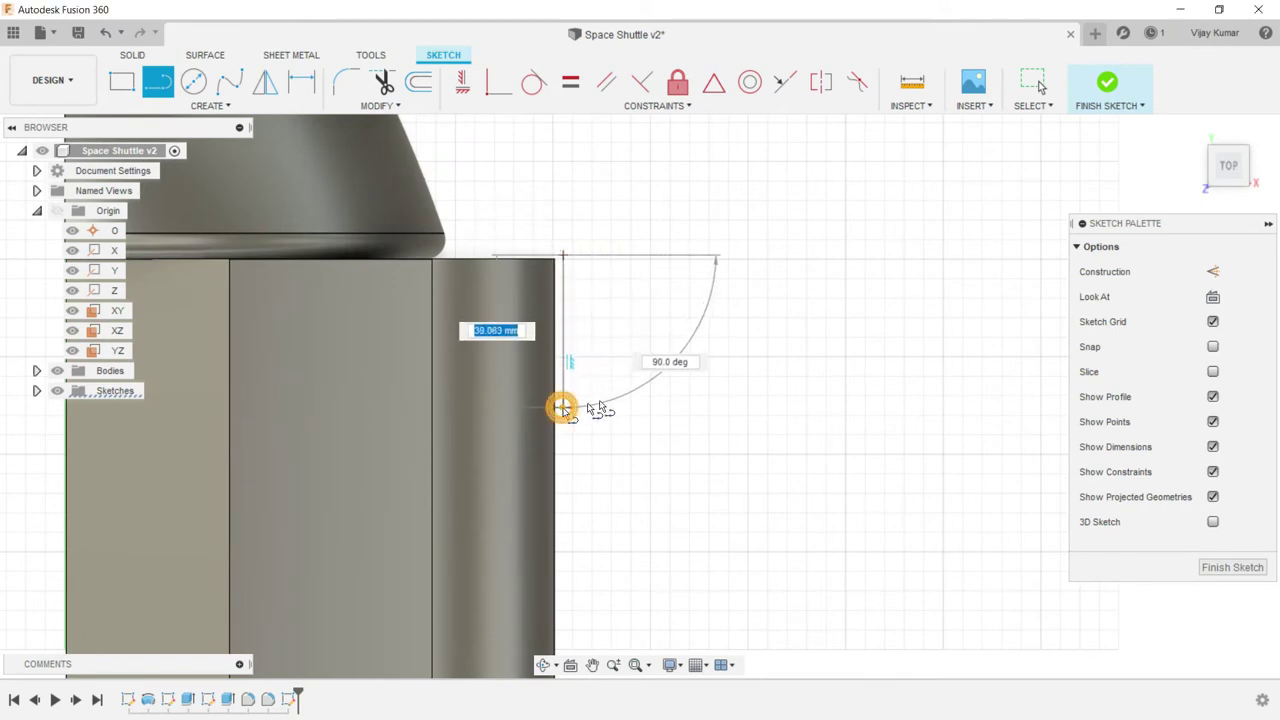
pyautogui.rightClick(597, 400)
pyautogui.press('Escape')
pyautogui.rightClick(603, 401)
pyautogui.press('Escape')
pyautogui.press('Escape')
# - Dimension the vertical sketch line to 50 mm
pyautogui.click(301, 81)
pyautogui.click(566, 318)
pyautogui.click(624, 313)
pyautogui.click(631, 308)
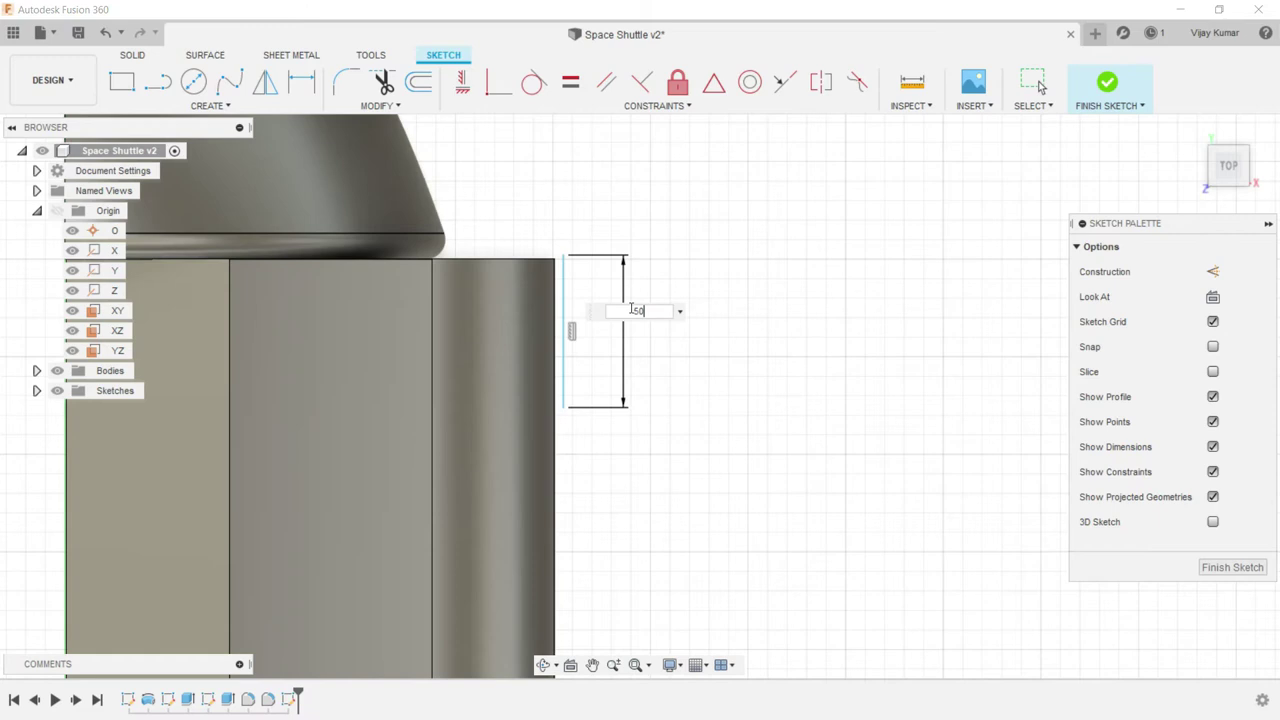
pyautogui.press('Return')
# - Drag a tangent arc from the line's top toward the nose corner
pyautogui.press('l')
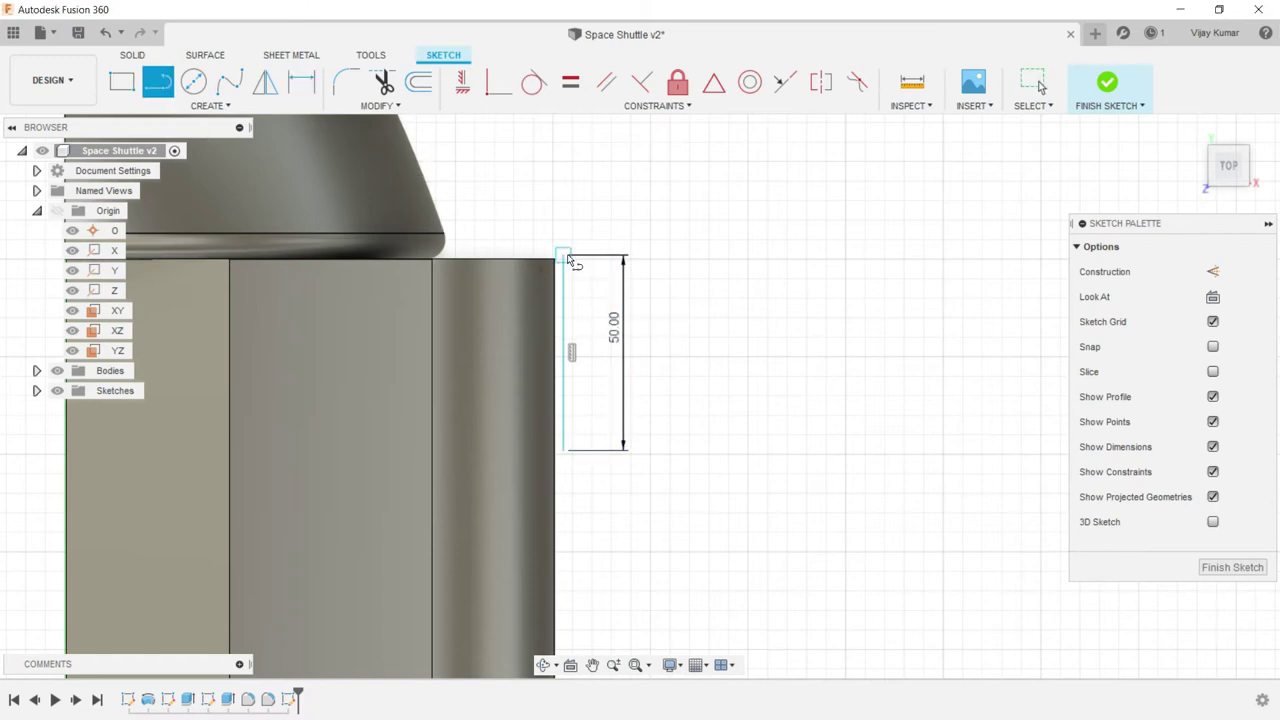
pyautogui.moveTo(460, 250); pyautogui.dragTo(432, 260)
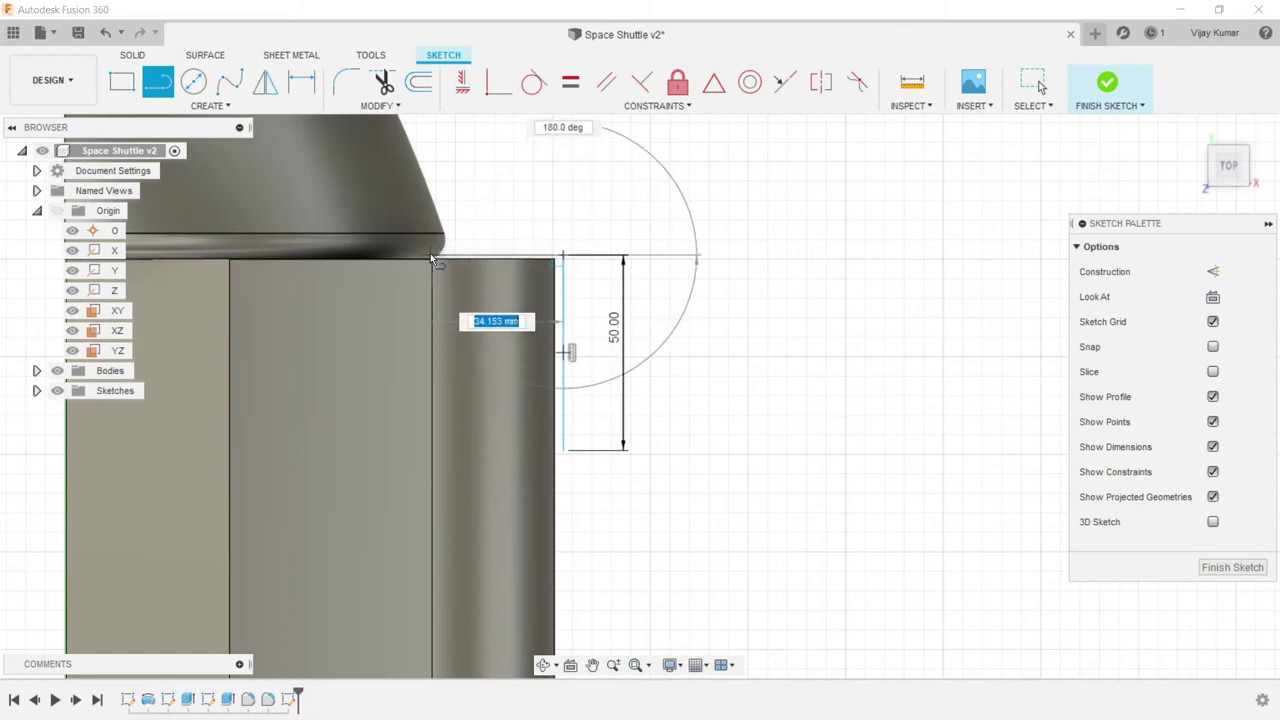
pyautogui.moveTo(431, 257); pyautogui.dragTo(433, 261)
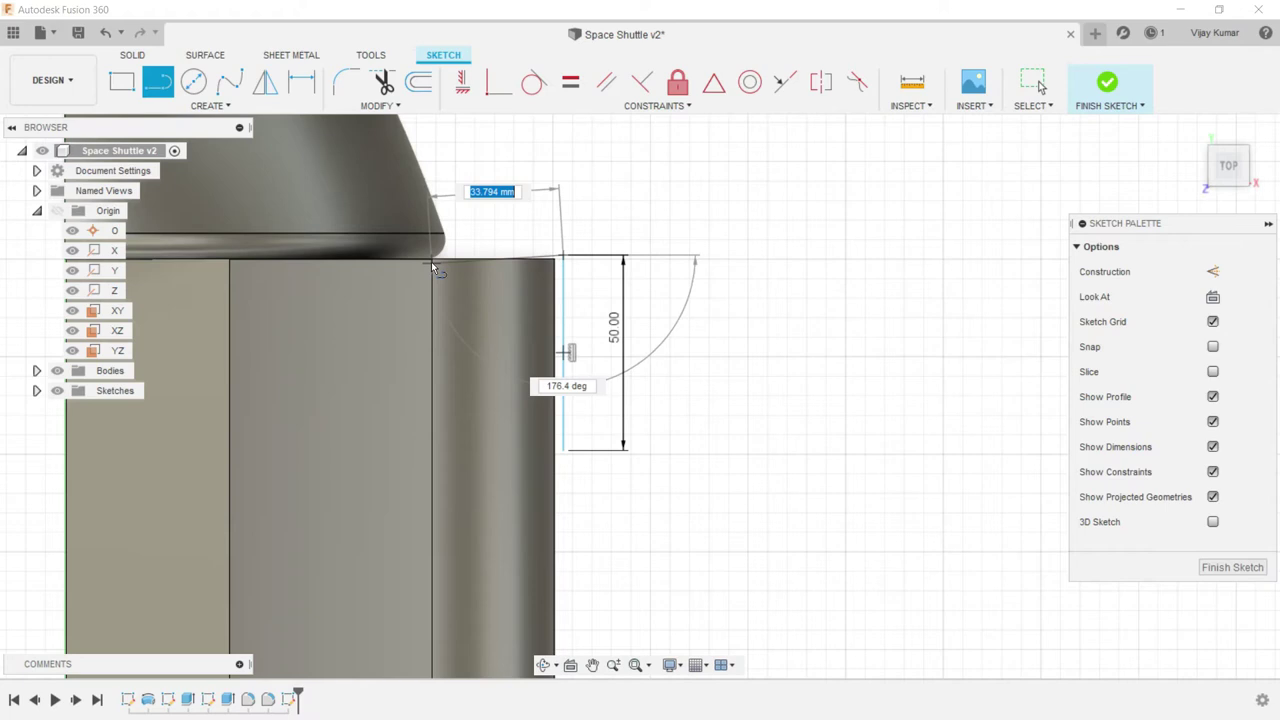
pyautogui.scroll(3, 433, 260)
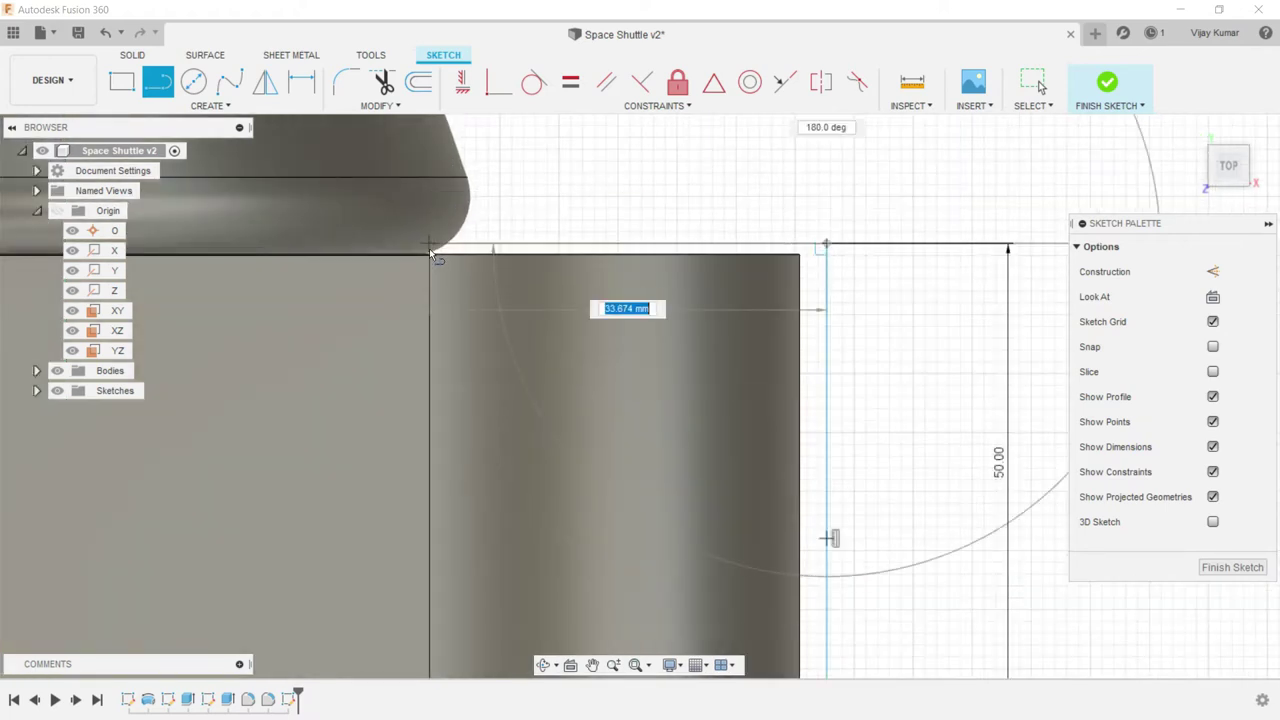
pyautogui.moveTo(425, 256); pyautogui.dragTo(448, 246)
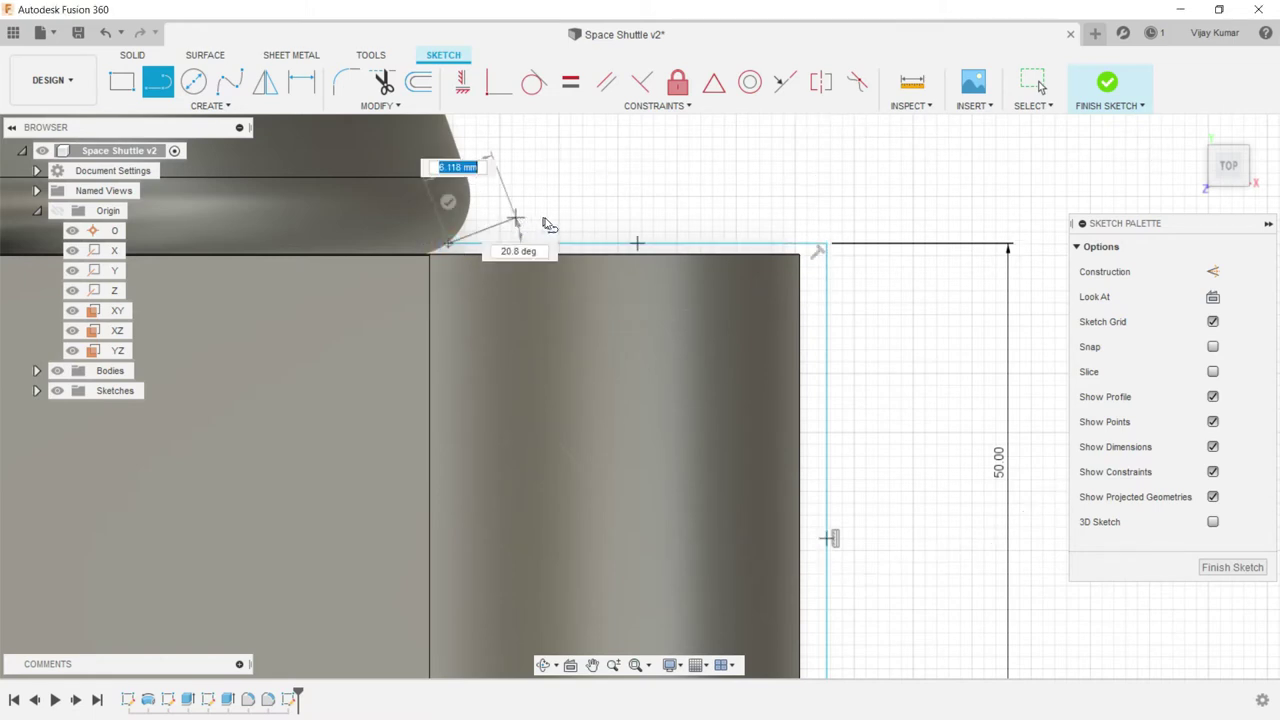
# - Cancel the arc and draw a spline from the nose corner to the 50 mm line's bottom end
pyautogui.rightClick(546, 222)
pyautogui.click(477, 289)
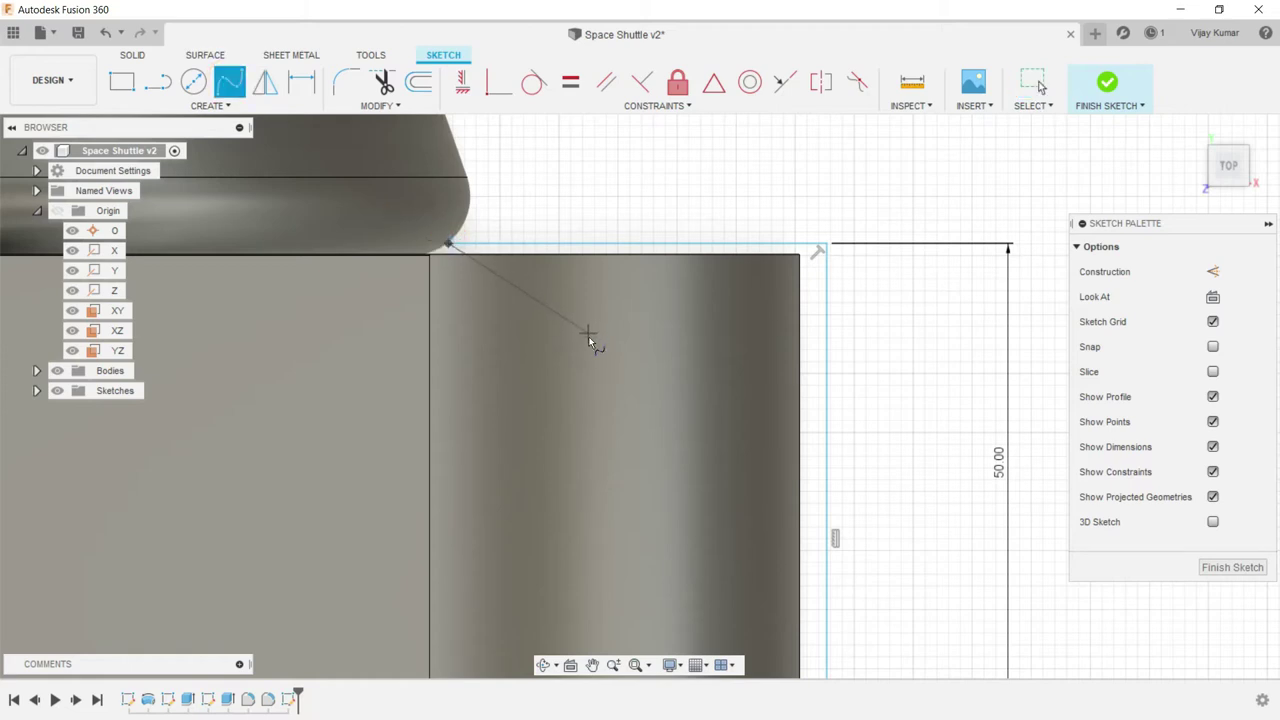
pyautogui.scroll(-3, 590, 340)
pyautogui.scroll(-2, 594, 343)
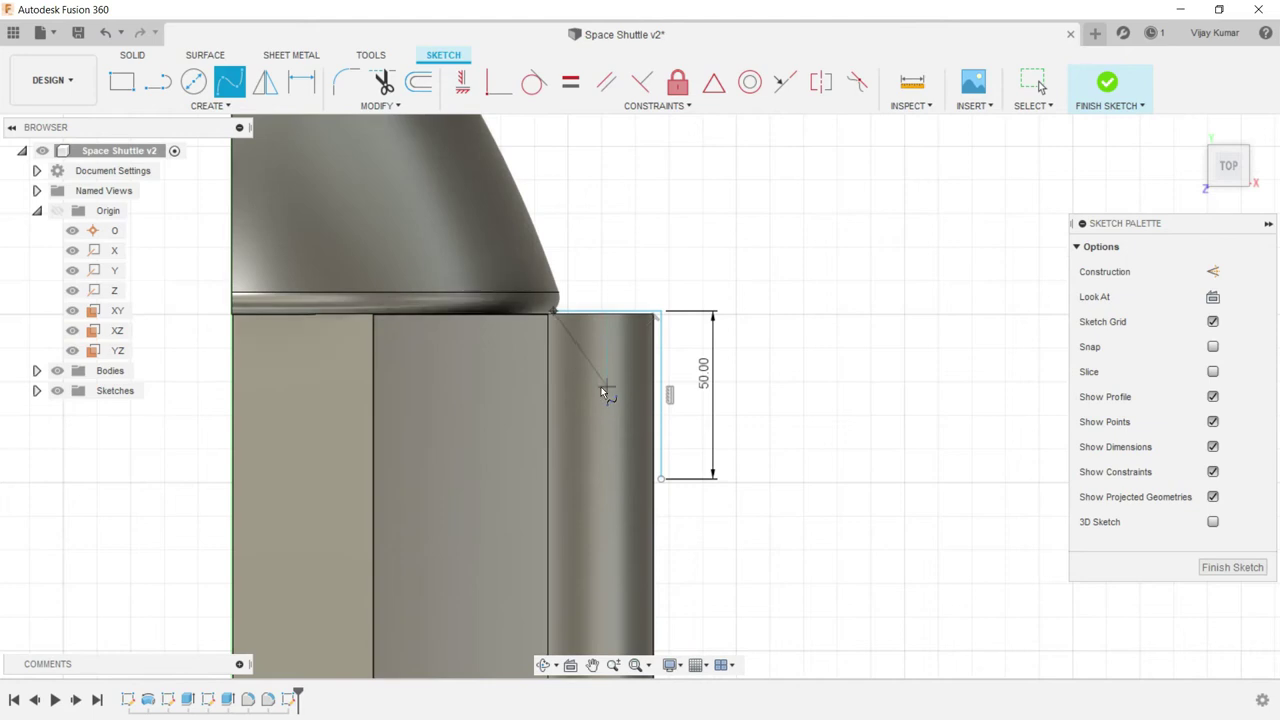
pyautogui.click(605, 385)
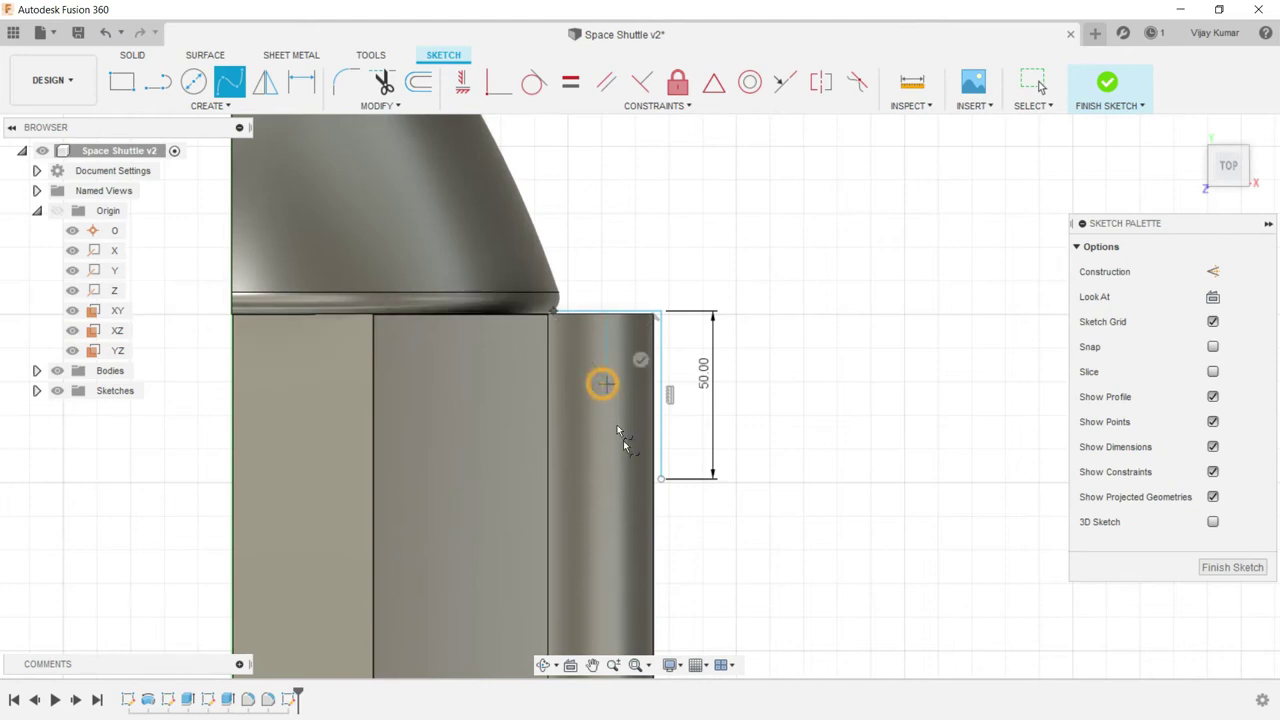
pyautogui.click(660, 479)
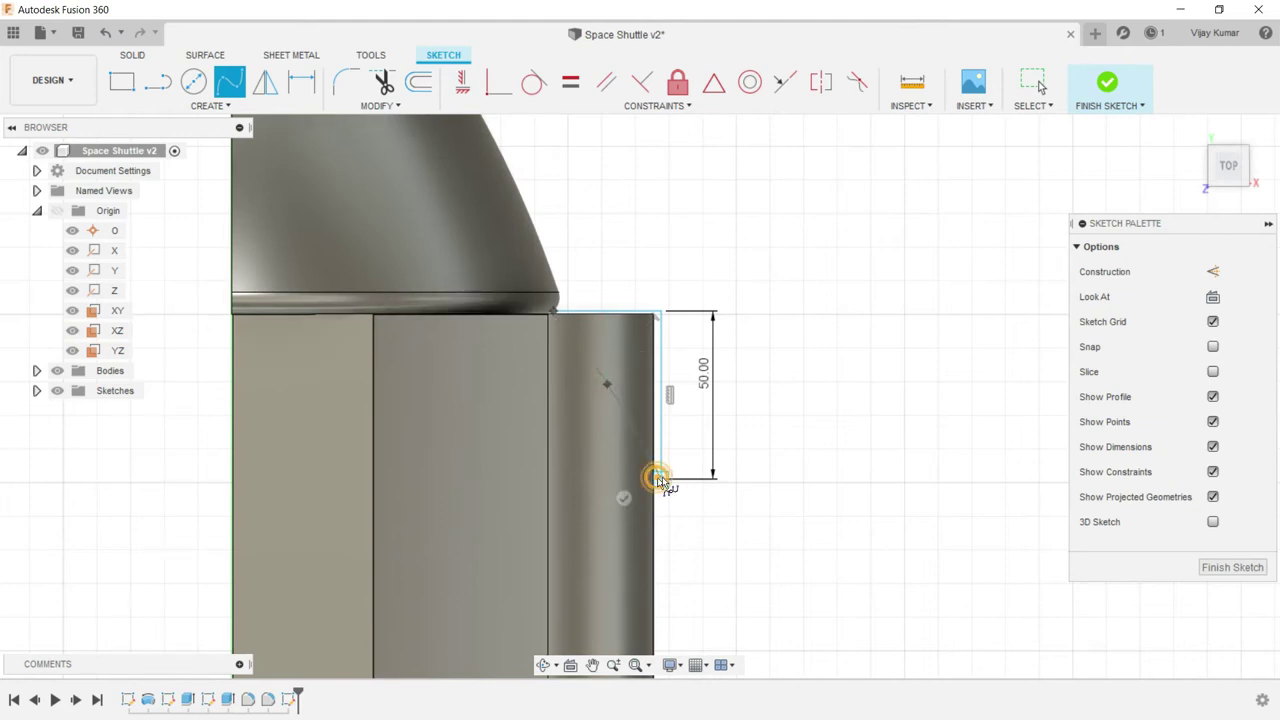
pyautogui.rightClick(894, 371)
pyautogui.click(912, 381)
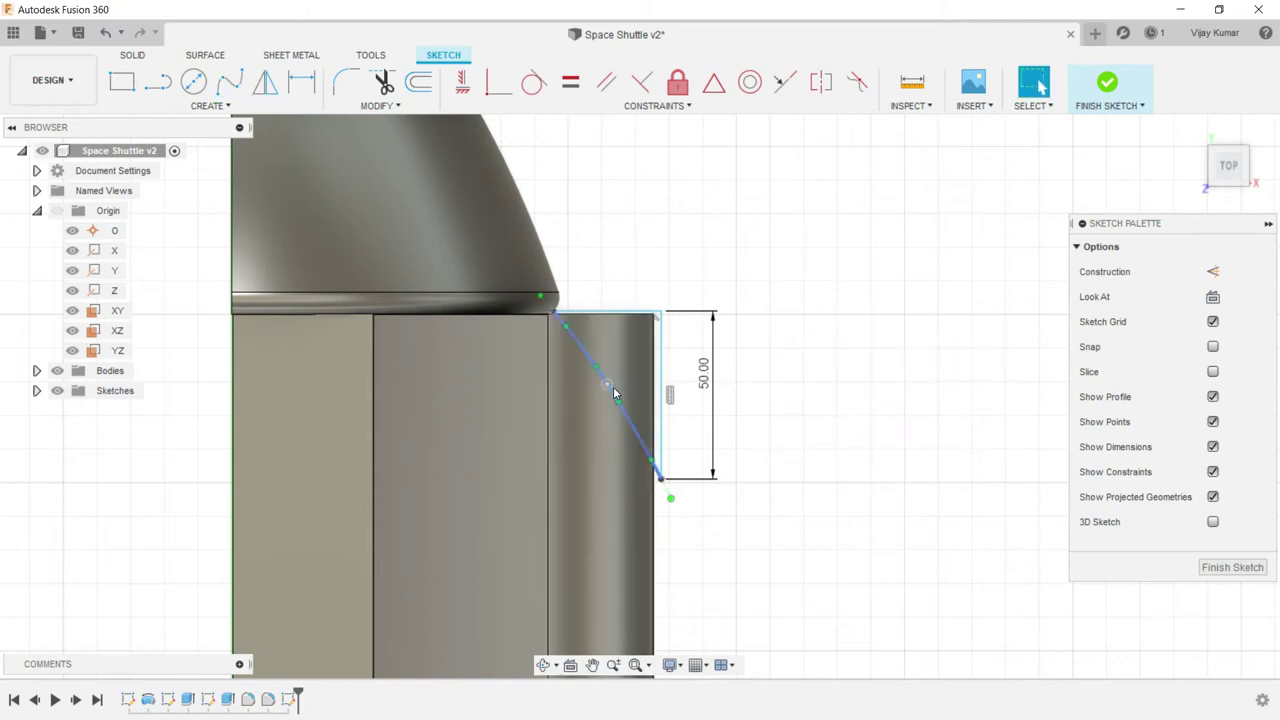
# - Nudge the spline's middle fit point to reshape the curve and finish the sketch
pyautogui.click(617, 387)
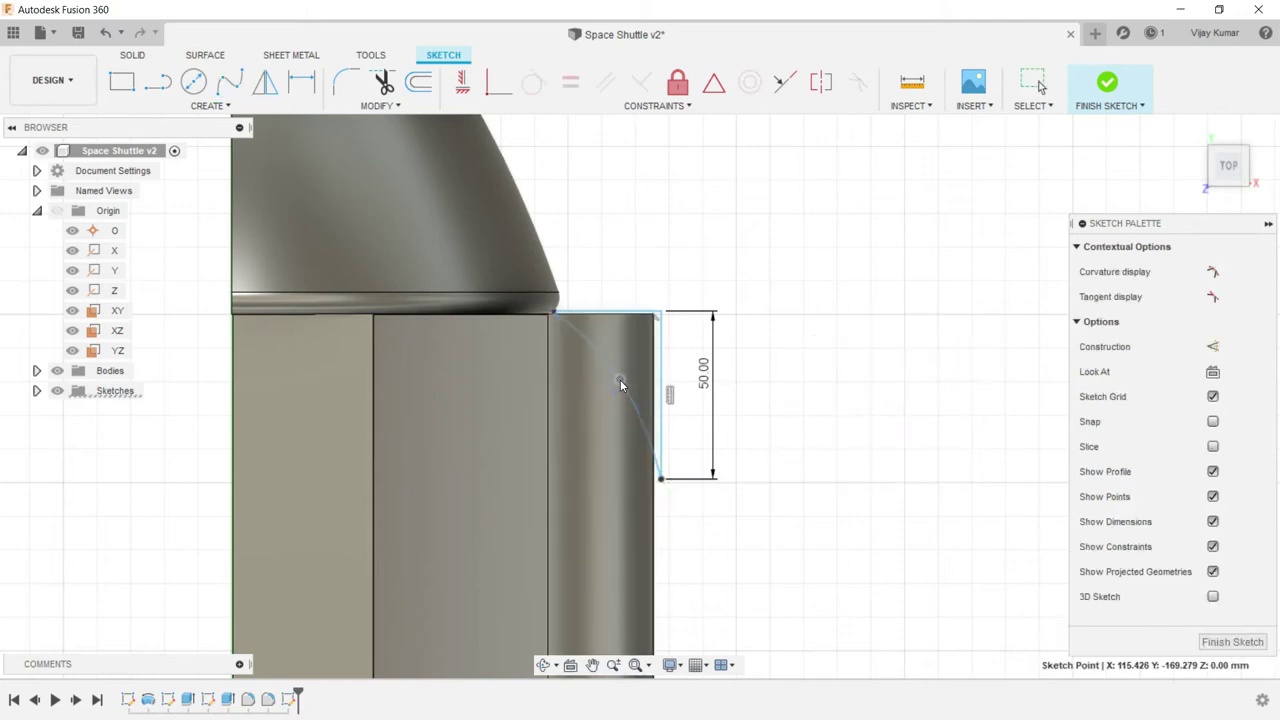
pyautogui.moveTo(620, 379); pyautogui.dragTo(616, 385)
pyautogui.press('Escape')
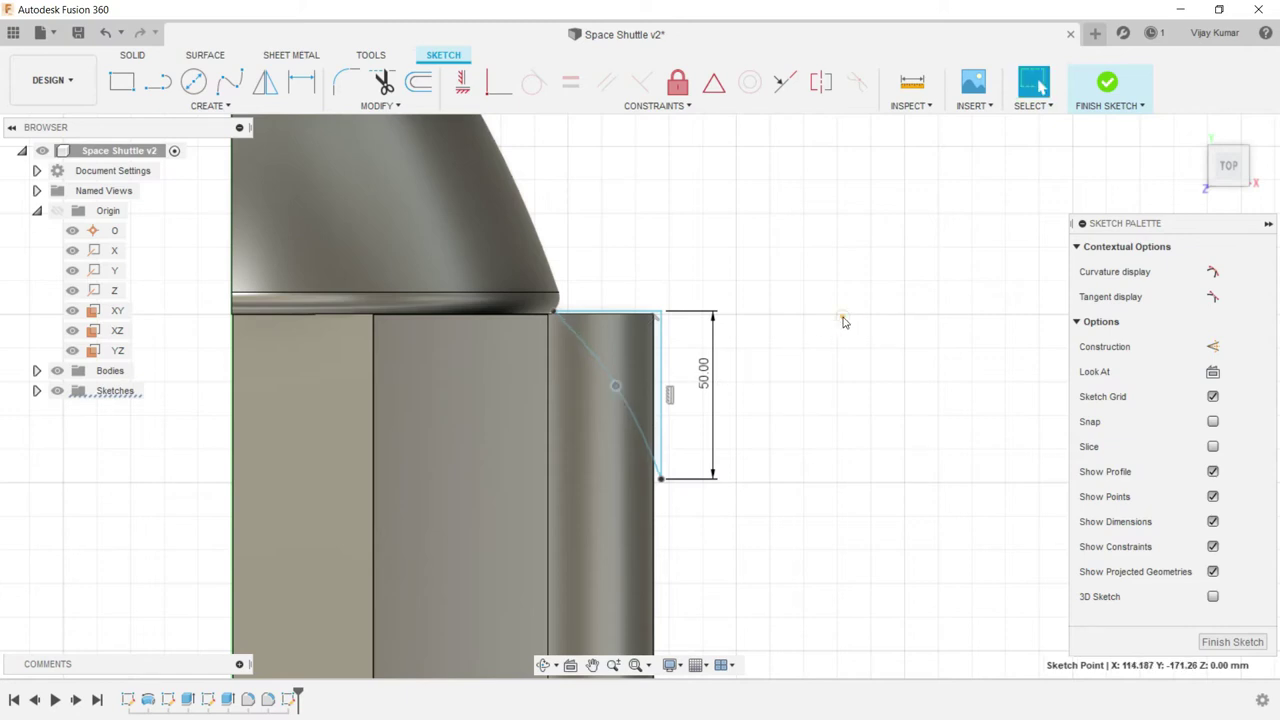
pyautogui.click(152, 64)
pyautogui.click(157, 81)
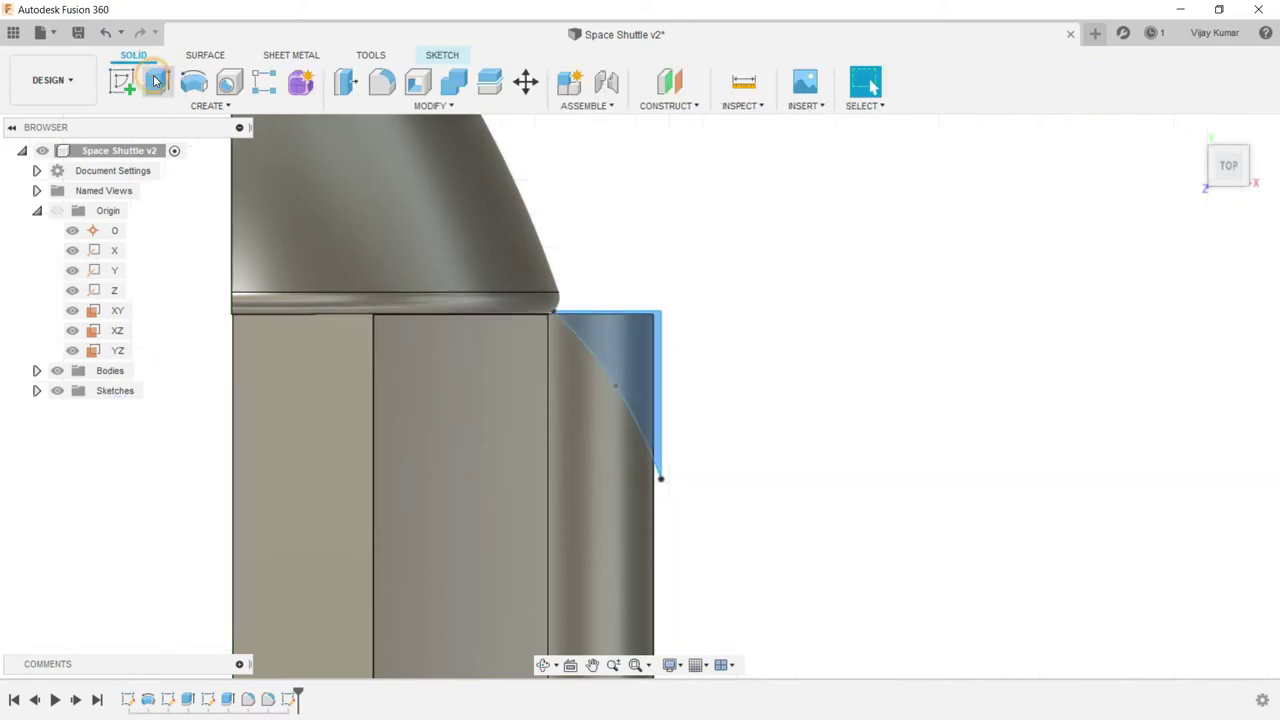
# - Cut the curved profile 100 mm symmetrically through the fuselage top behind the nose
pyautogui.click(545, 665)
pyautogui.moveTo(563, 549)
pyautogui.mouseDown()
pyautogui.moveTo(577, 640)
pyautogui.moveTo(571, 608)
pyautogui.moveTo(322, 219)
pyautogui.mouseUp()
pyautogui.rightClick(362, 231)
pyautogui.click(388, 222)
pyautogui.click(1155, 297)
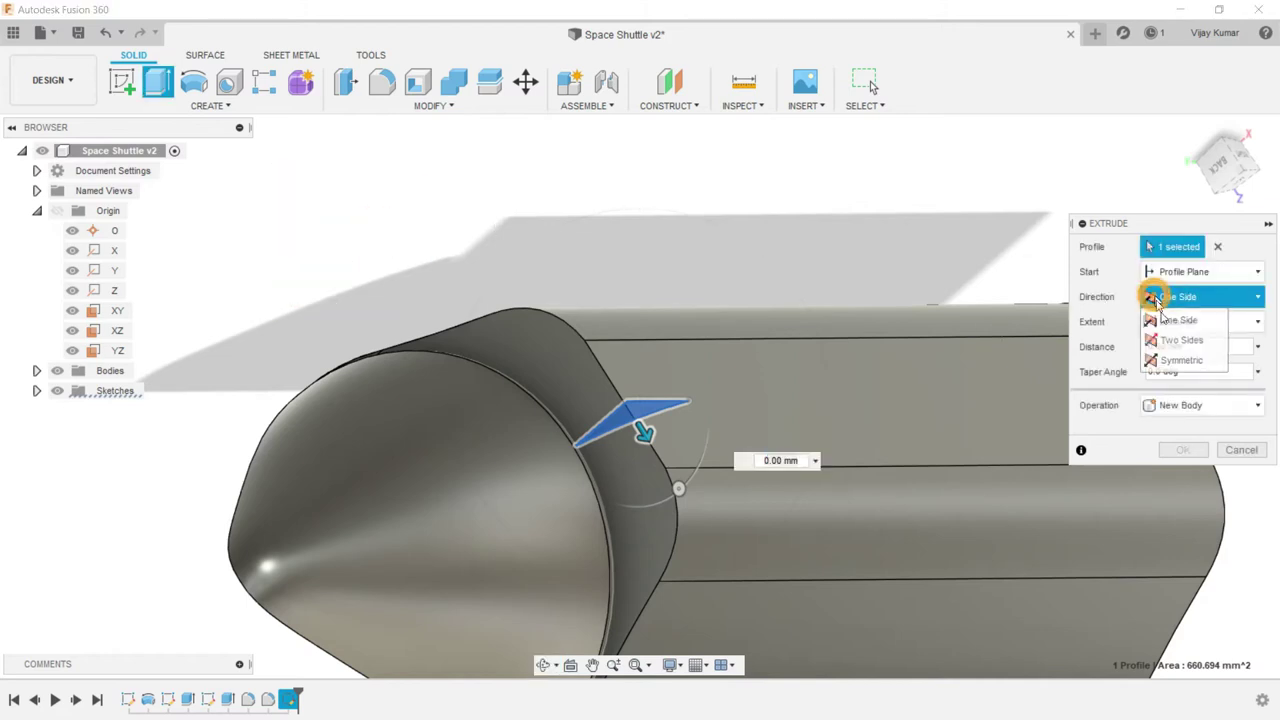
pyautogui.click(1180, 359)
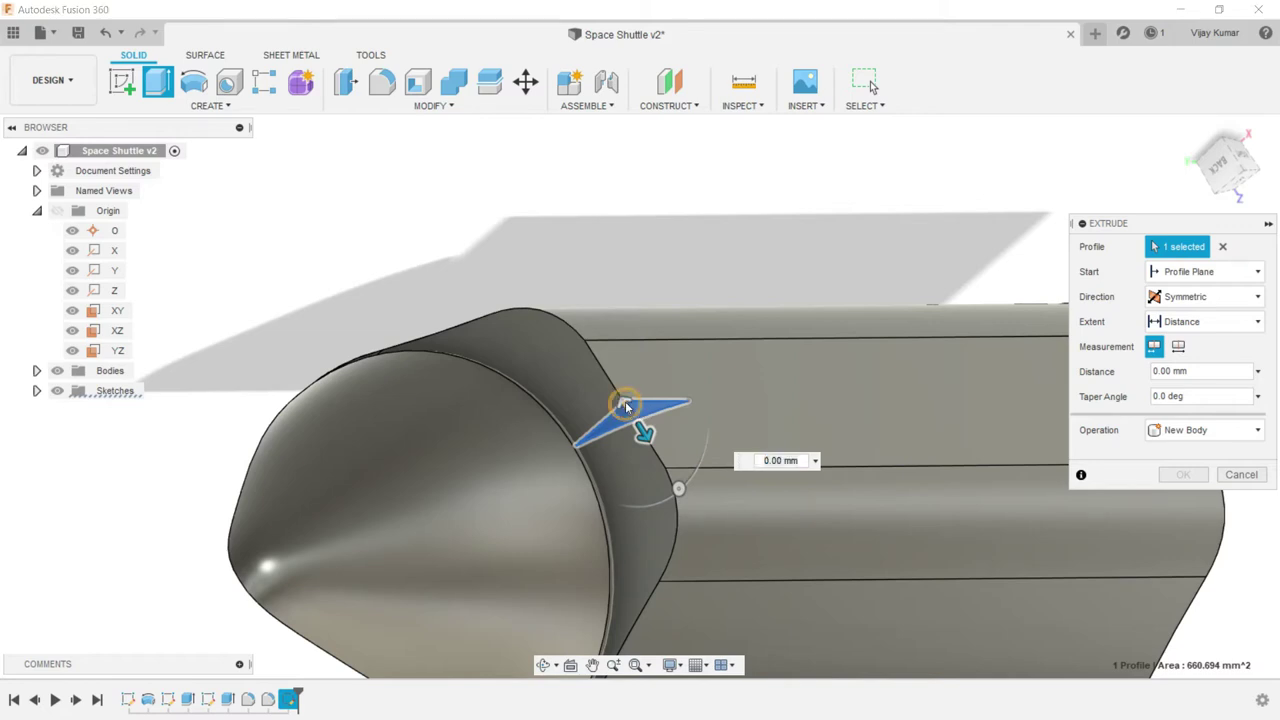
pyautogui.moveTo(643, 430)
pyautogui.mouseDown()
pyautogui.moveTo(597, 307)
pyautogui.moveTo(598, 153)
pyautogui.mouseUp()
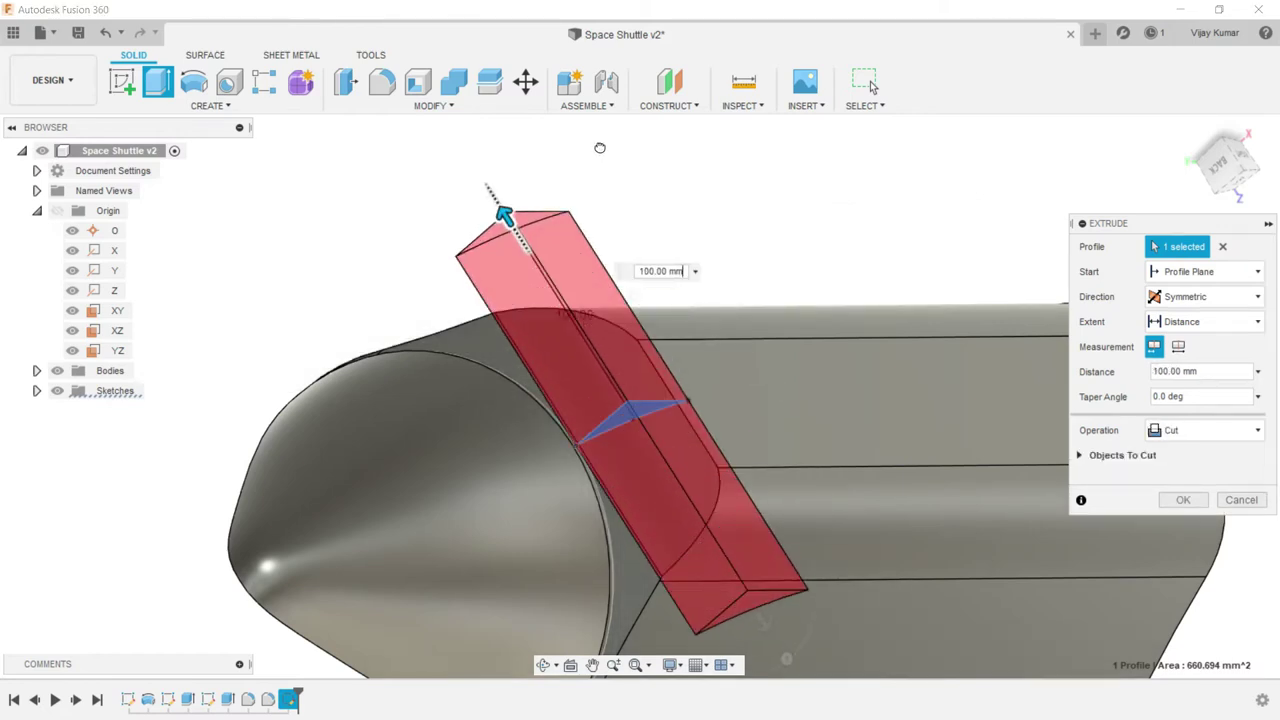
pyautogui.click(1183, 499)
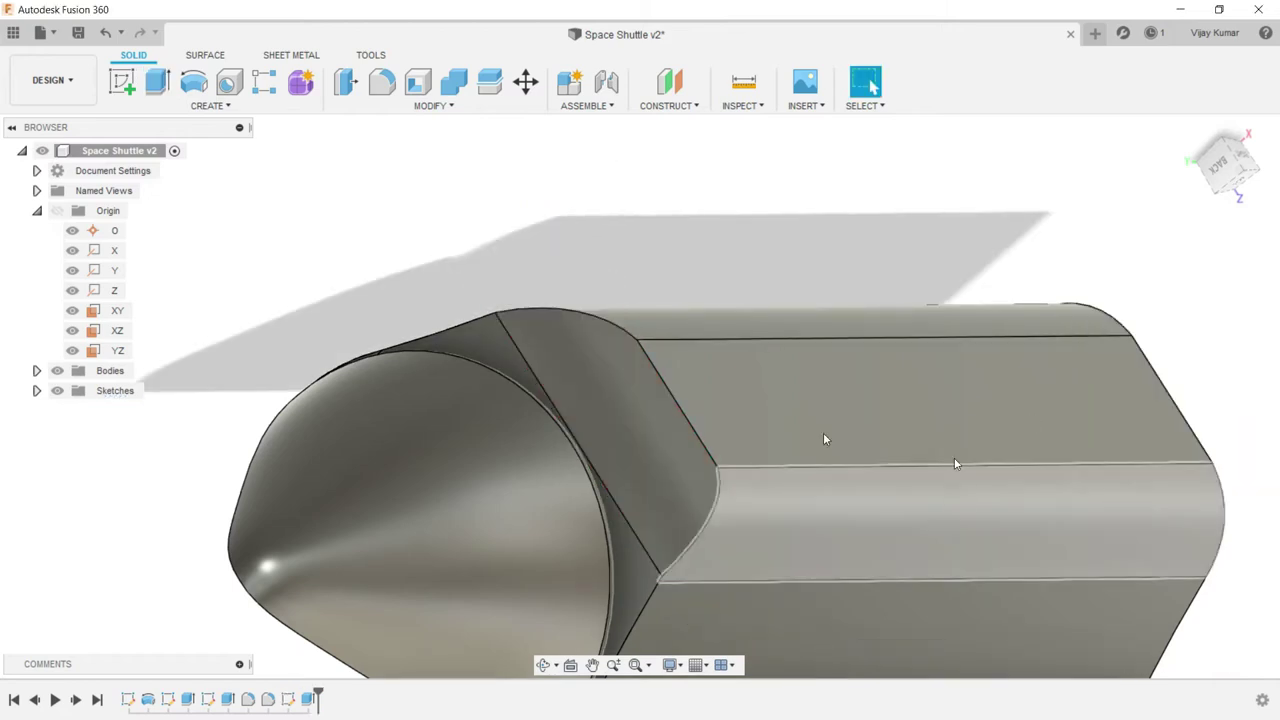
pyautogui.scroll(-5, 630, 390)
pyautogui.click(547, 665)
pyautogui.moveTo(672, 500)
pyautogui.mouseDown()
pyautogui.moveTo(729, 537)
pyautogui.moveTo(680, 551)
pyautogui.moveTo(655, 532)
pyautogui.moveTo(929, 511)
pyautogui.moveTo(935, 440)
pyautogui.mouseUp()
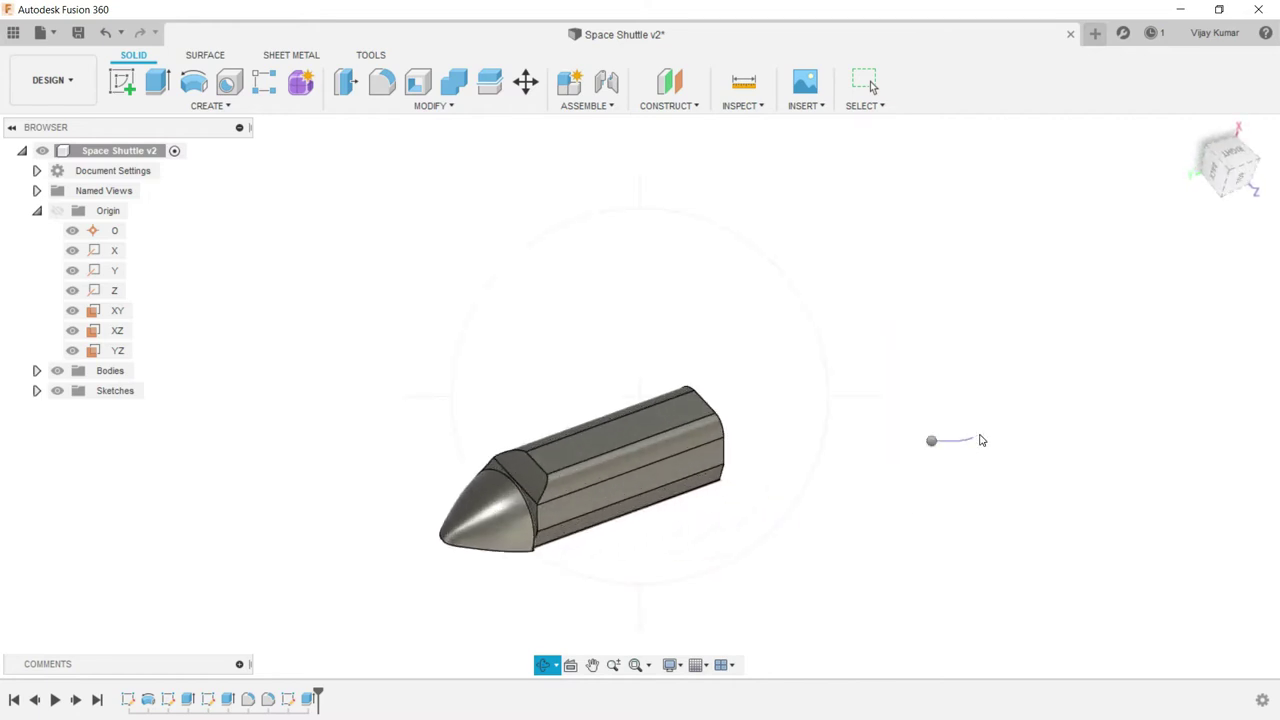
pyautogui.moveTo(981, 440); pyautogui.dragTo(983, 438, button='right')
pyautogui.click(992, 443)
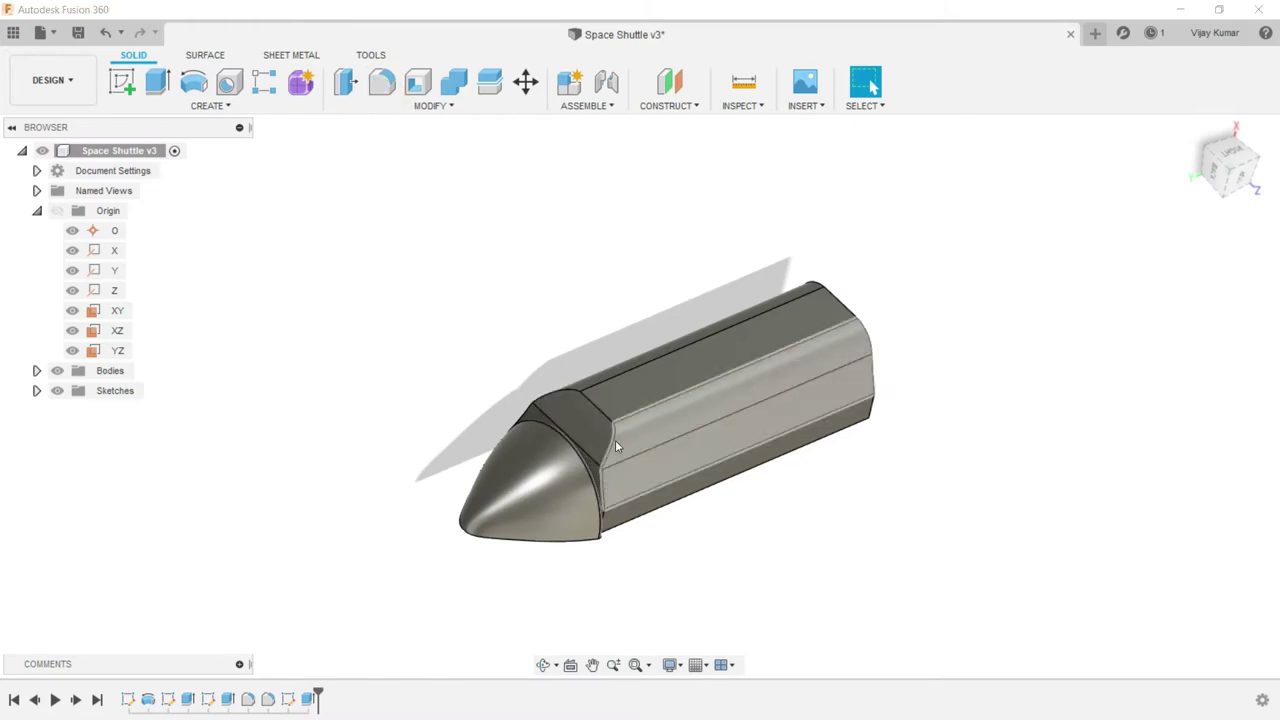
# - Fillet the two bevel edges at the nose junction with 30 mm radius
pyautogui.press('f')
pyautogui.click(614, 440)
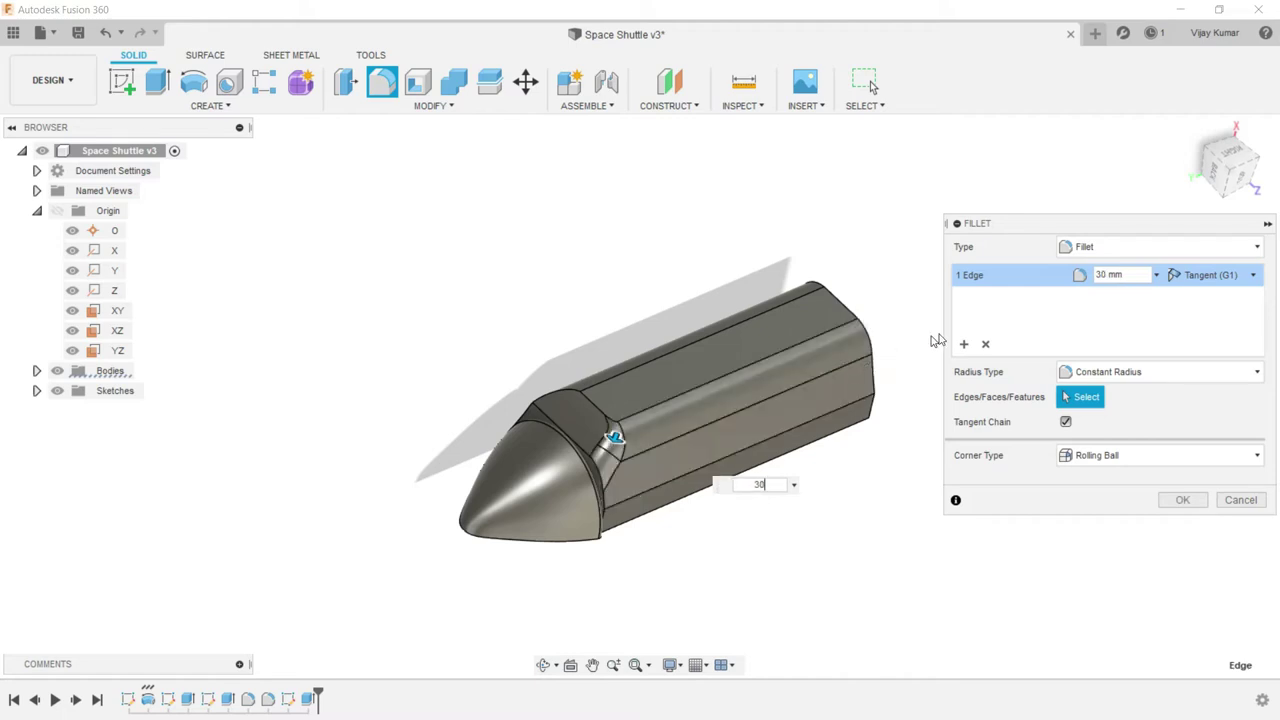
pyautogui.click(963, 343)
pyautogui.click(555, 397)
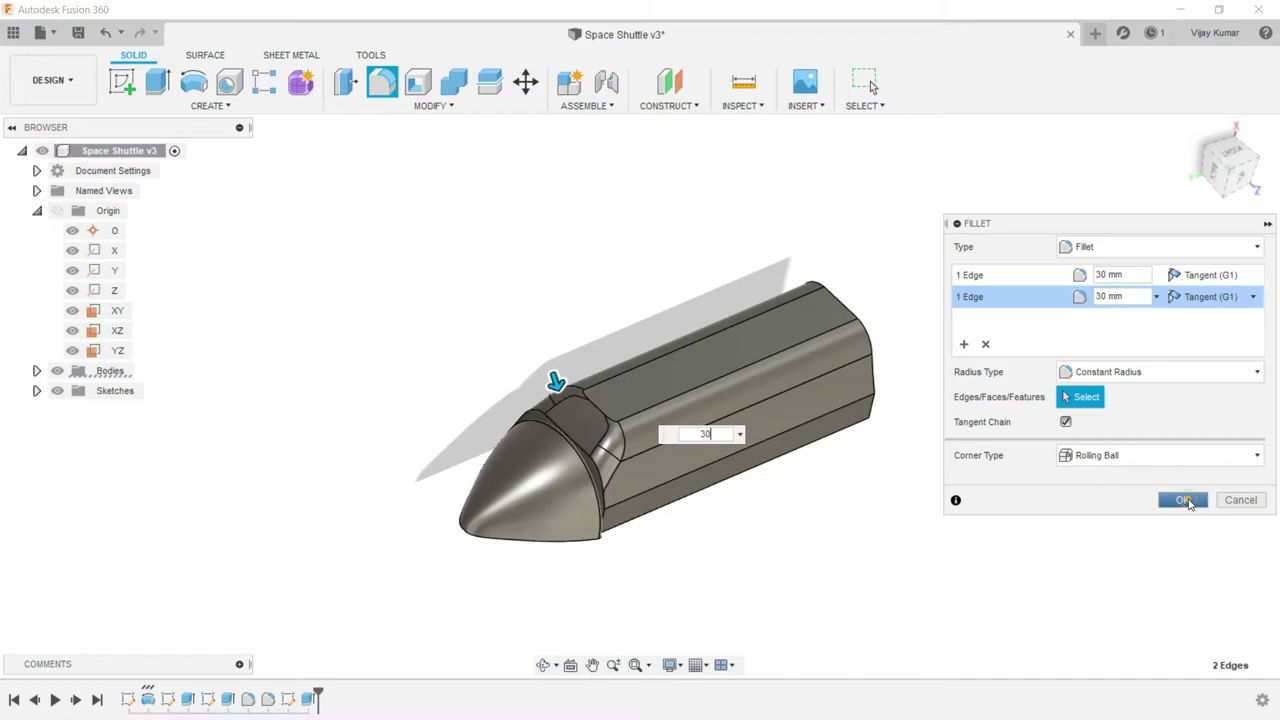
pyautogui.click(1182, 499)
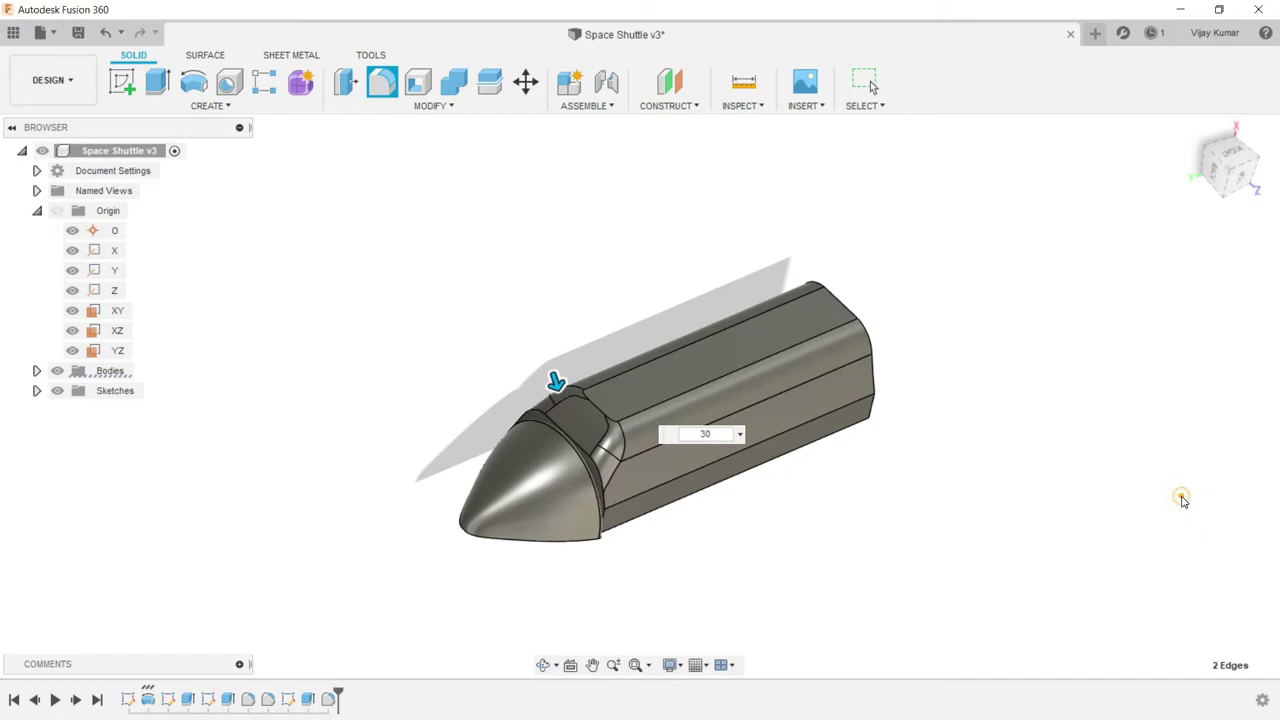
# - Fillet the edge chain around the nose joint with a 7 mm radius
pyautogui.click(382, 81)
pyautogui.click(538, 414)
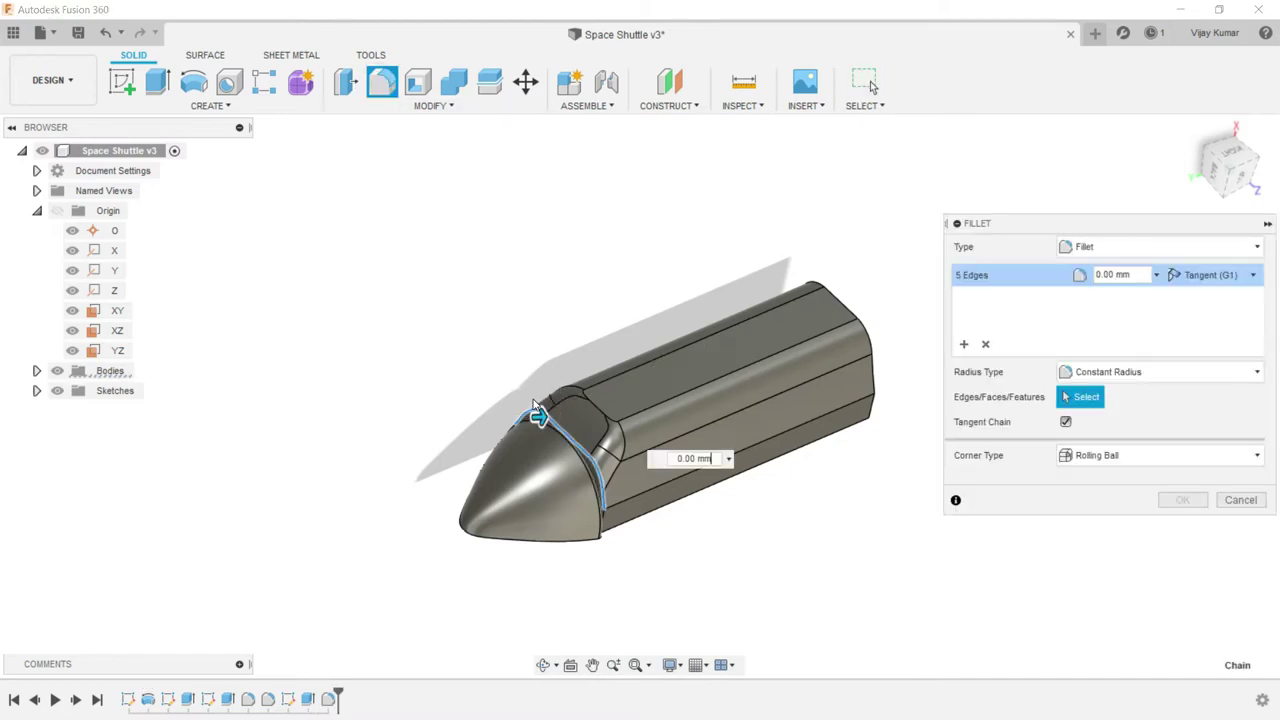
pyautogui.write('7')
pyautogui.press('Return')
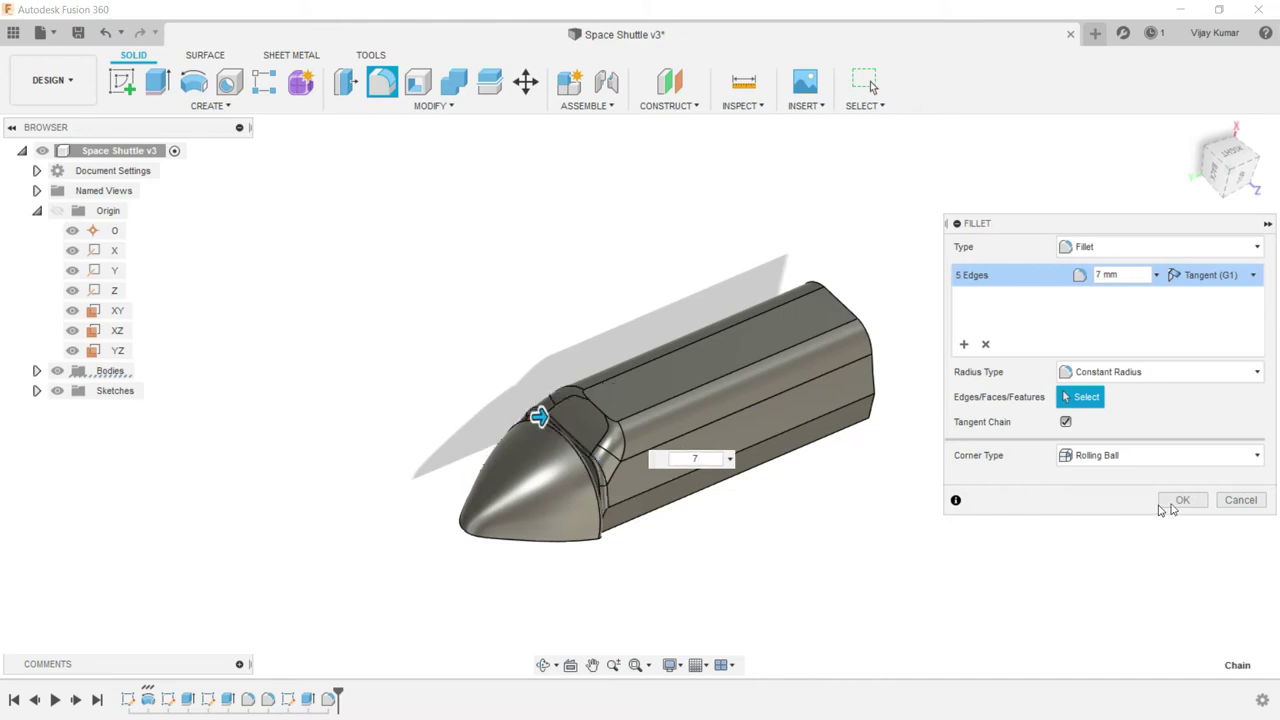
pyautogui.click(1162, 504)
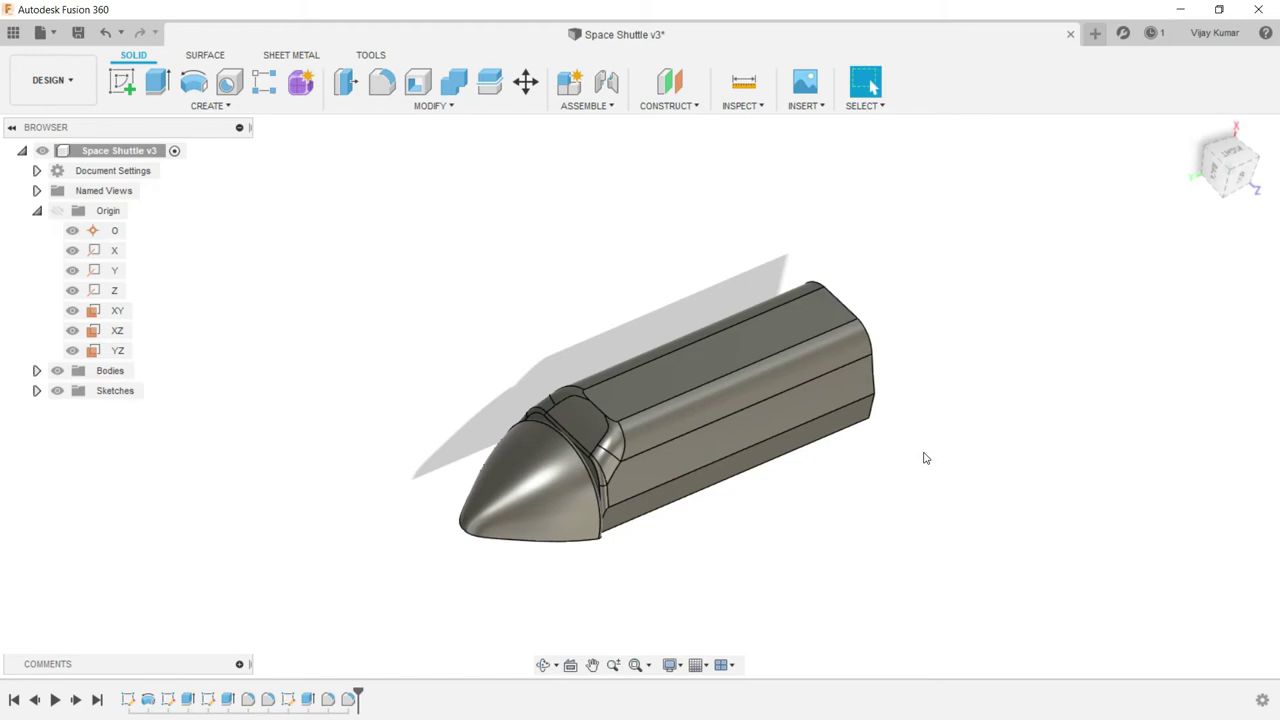
# - Extrude the shuttle's rear end face 215 mm to lengthen the fuselage
pyautogui.click(543, 665)
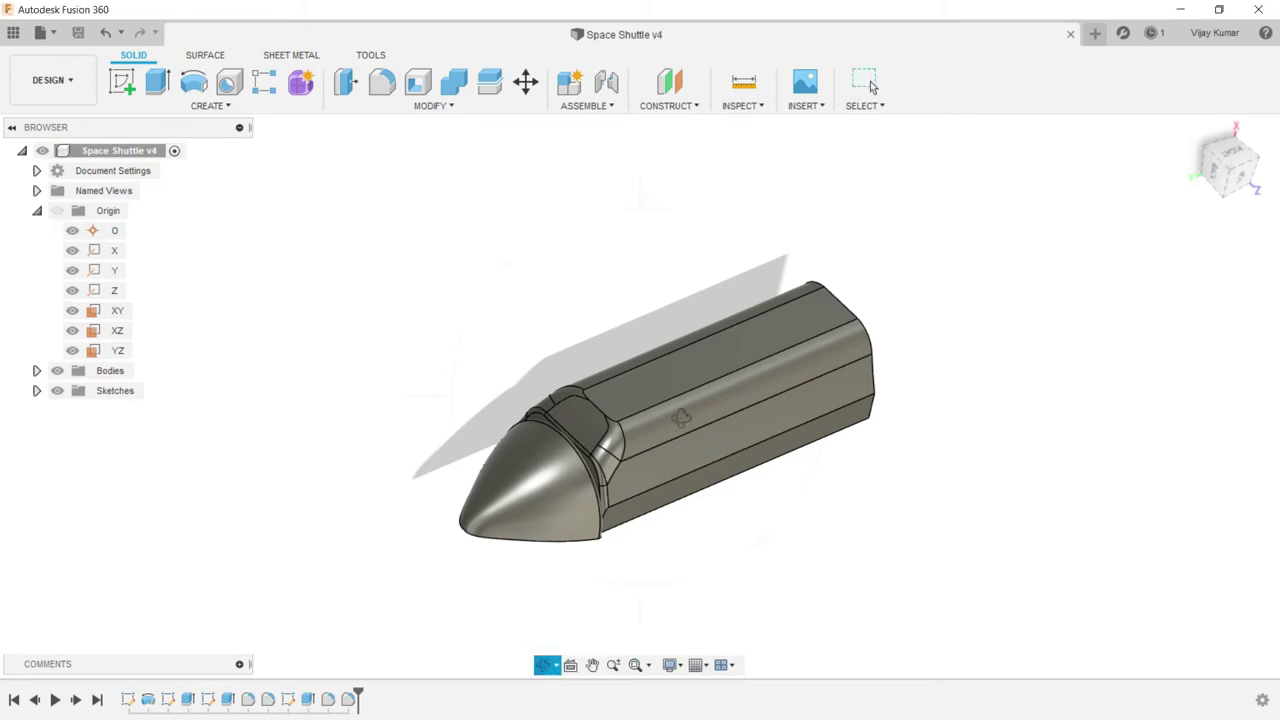
pyautogui.moveTo(680, 433)
pyautogui.mouseDown()
pyautogui.moveTo(1050, 344)
pyautogui.moveTo(966, 262)
pyautogui.mouseUp()
pyautogui.rightClick(966, 262)
pyautogui.click(1040, 266)
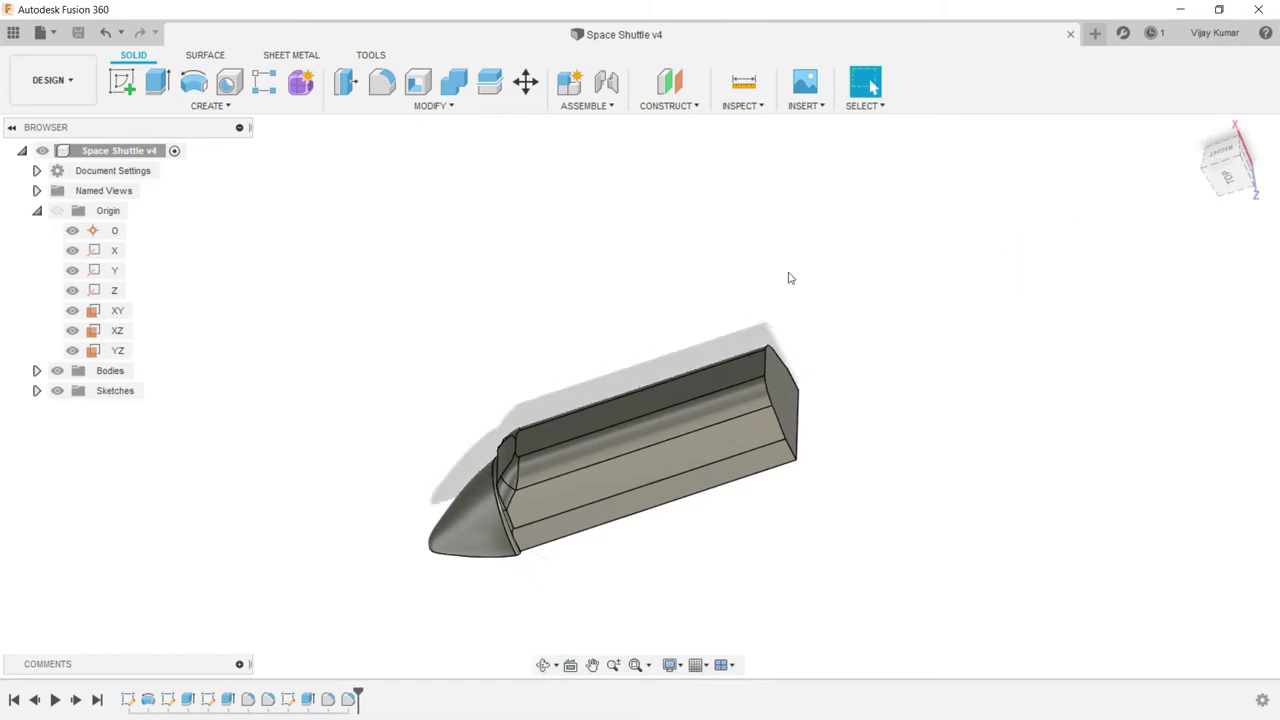
pyautogui.click(157, 82)
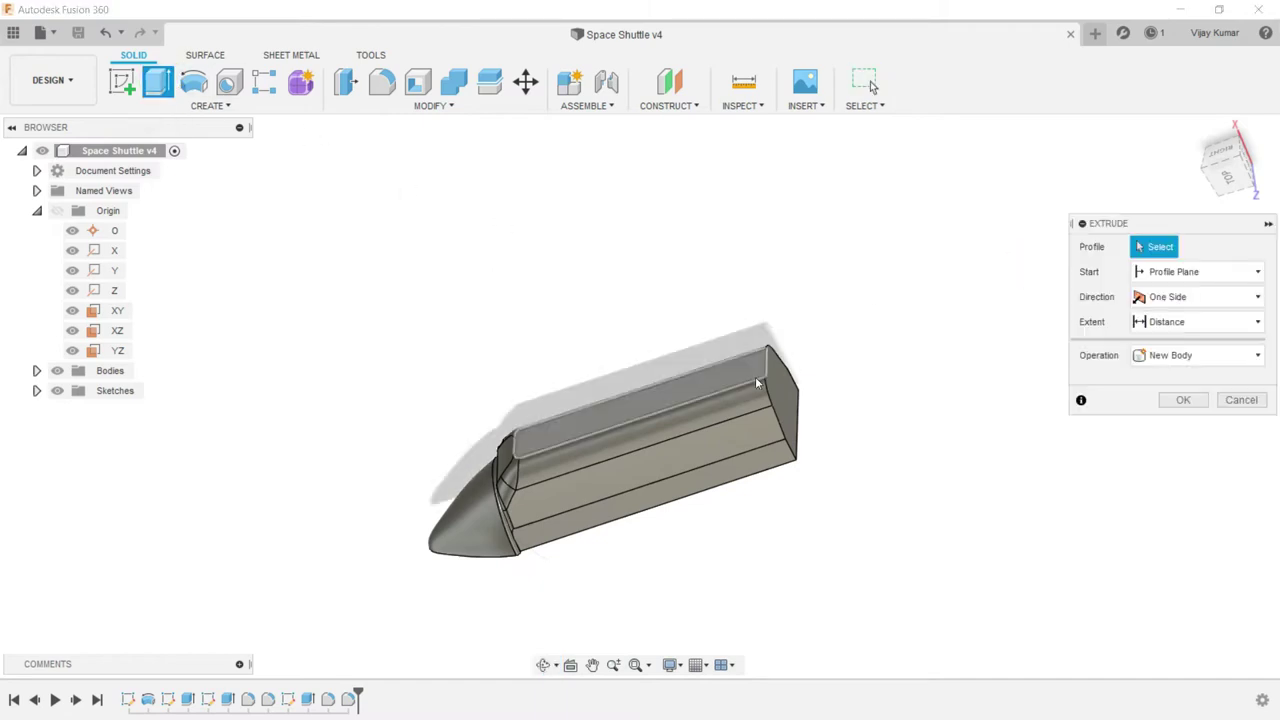
pyautogui.click(784, 392)
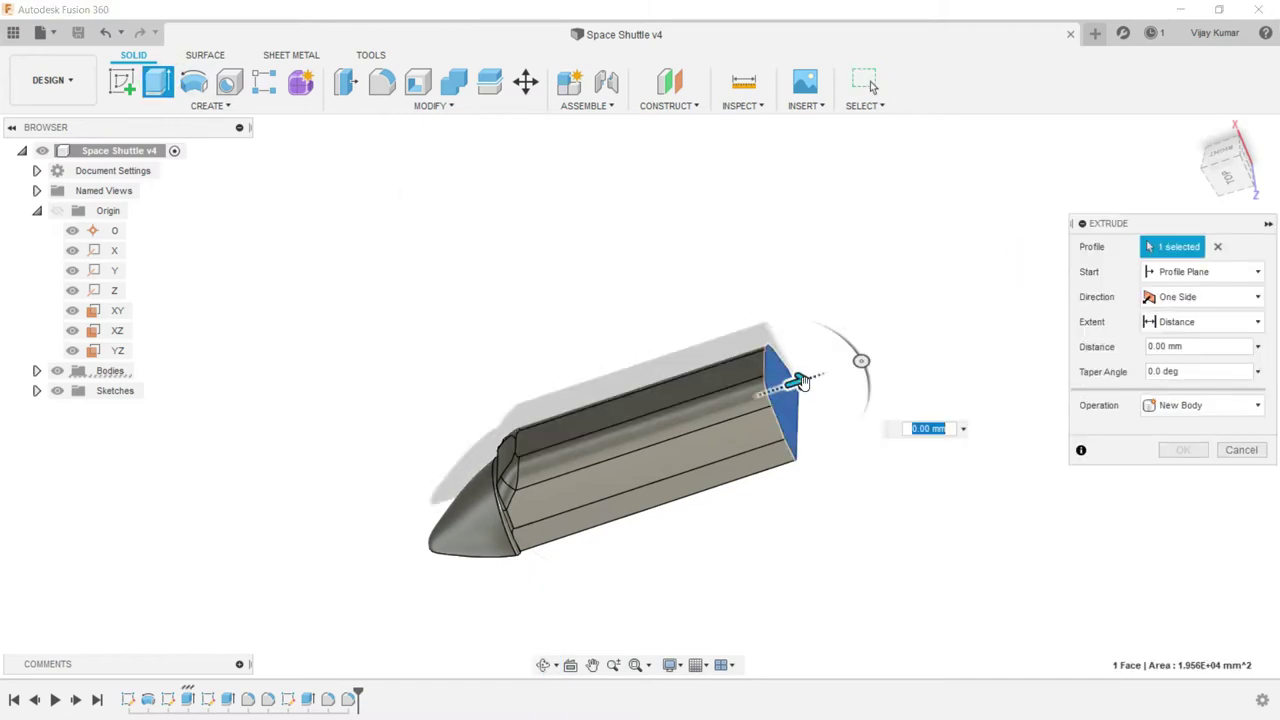
pyautogui.write('215')
pyautogui.press('Return')
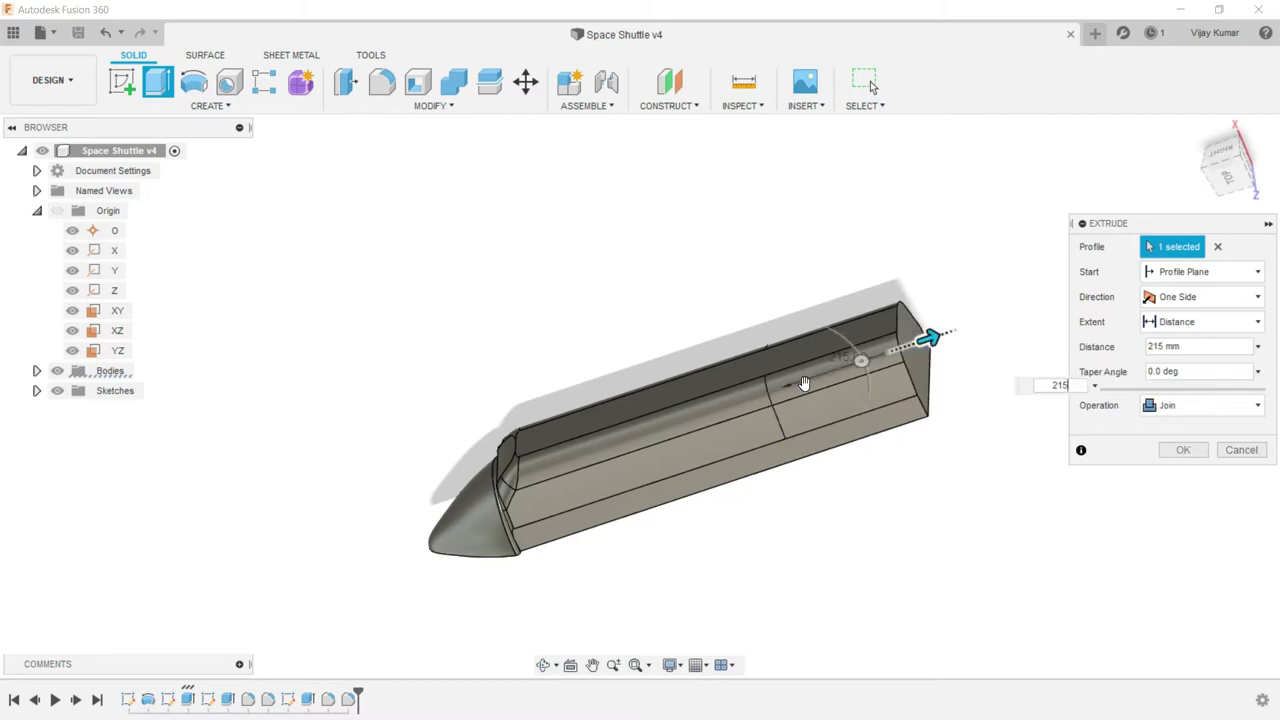
pyautogui.click(1173, 452)
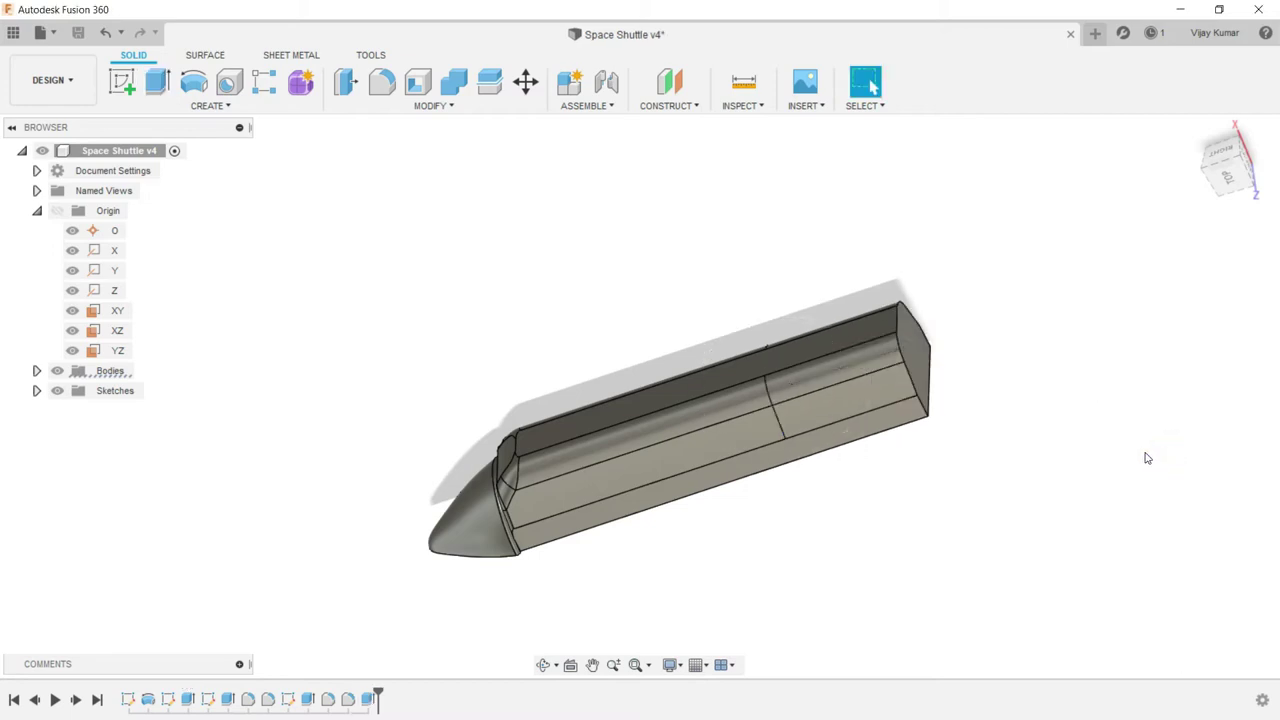
pyautogui.scroll(-2, 613, 345)
# - Turn the model to show the shuttle's large flat side face and create a sketch on it
pyautogui.click(543, 665)
pyautogui.moveTo(626, 494)
pyautogui.mouseDown()
pyautogui.moveTo(703, 483)
pyautogui.moveTo(727, 513)
pyautogui.mouseUp()
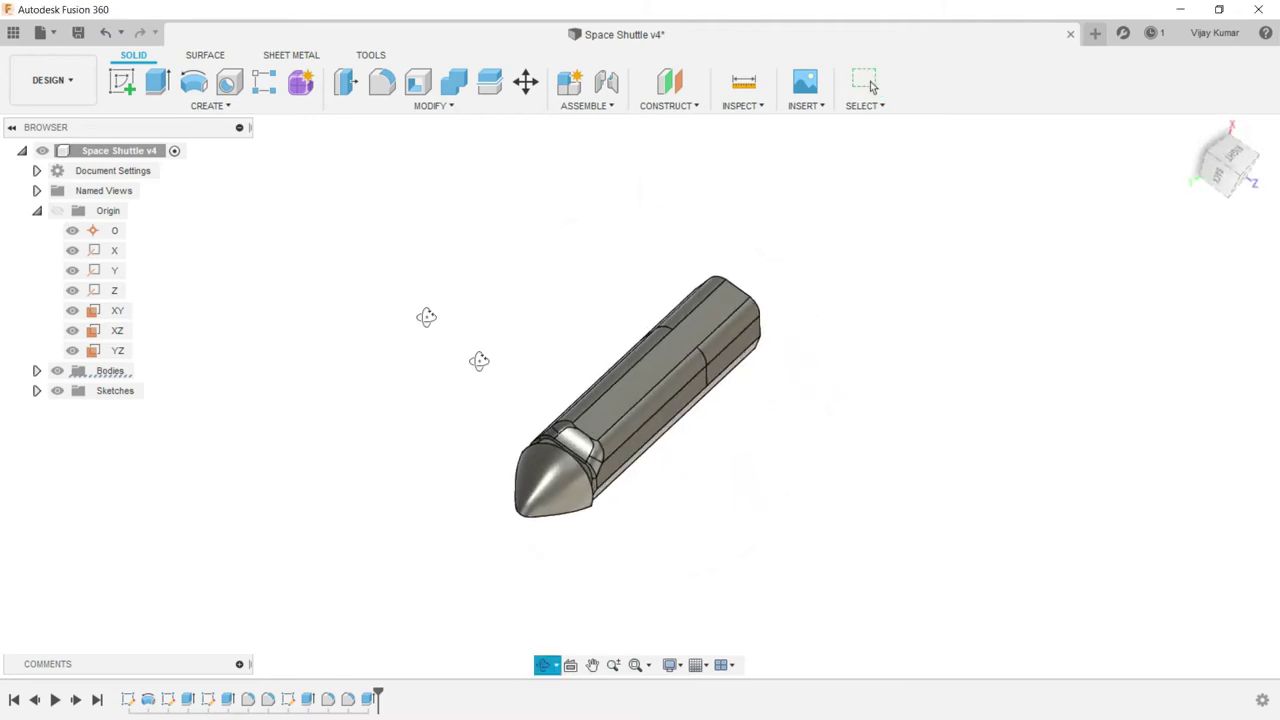
pyautogui.moveTo(423, 317); pyautogui.dragTo(434, 303)
pyautogui.rightClick(445, 300)
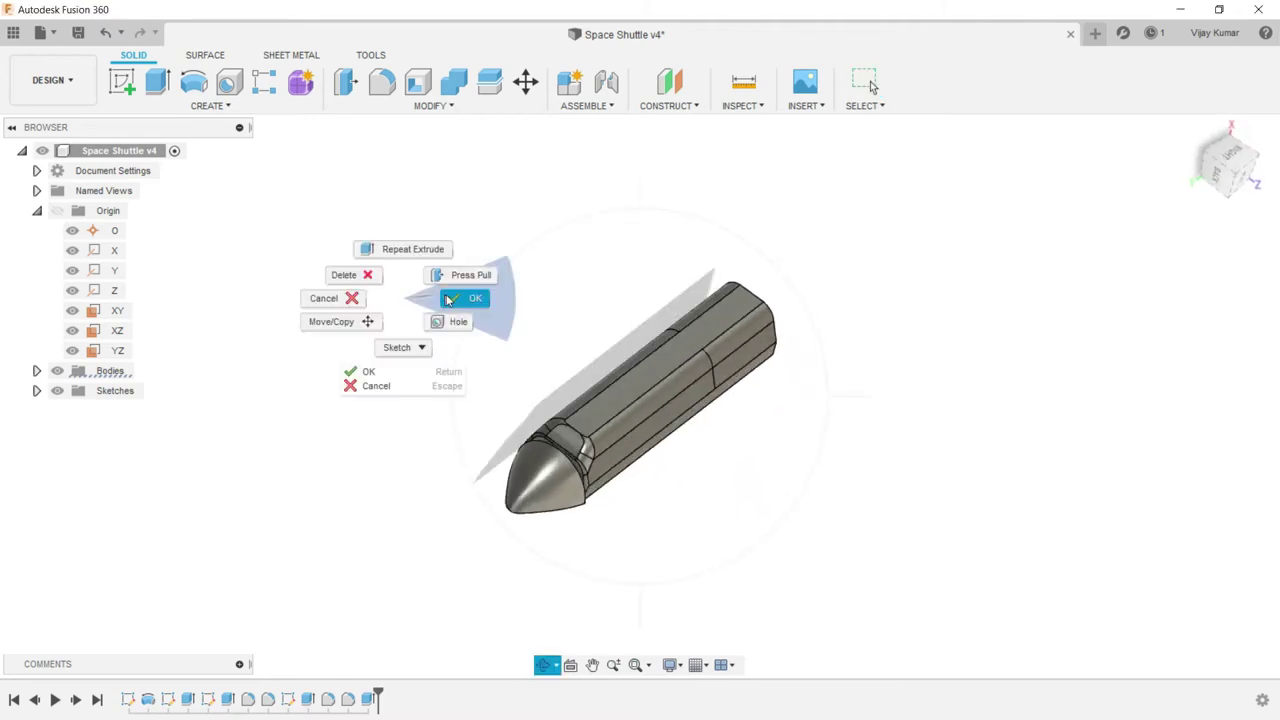
pyautogui.click(363, 368)
pyautogui.click(541, 665)
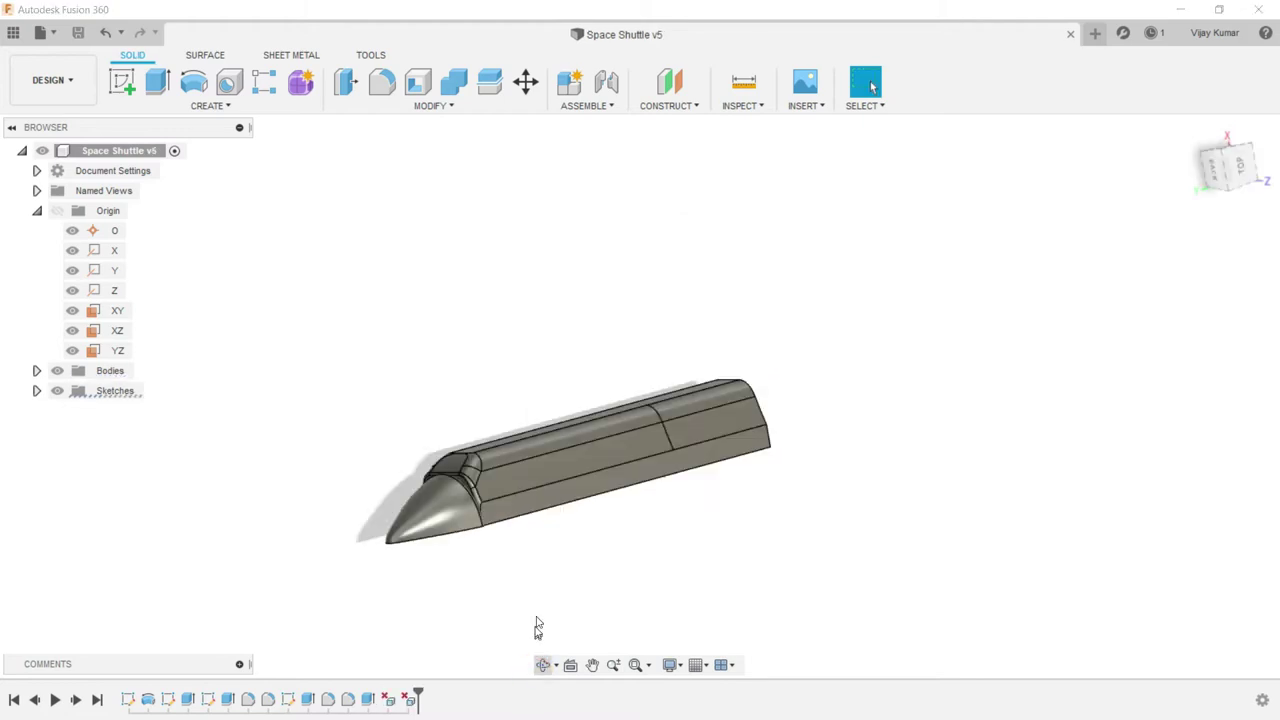
pyautogui.moveTo(540, 600)
pyautogui.mouseDown()
pyautogui.moveTo(554, 543)
pyautogui.moveTo(427, 535)
pyautogui.mouseUp()
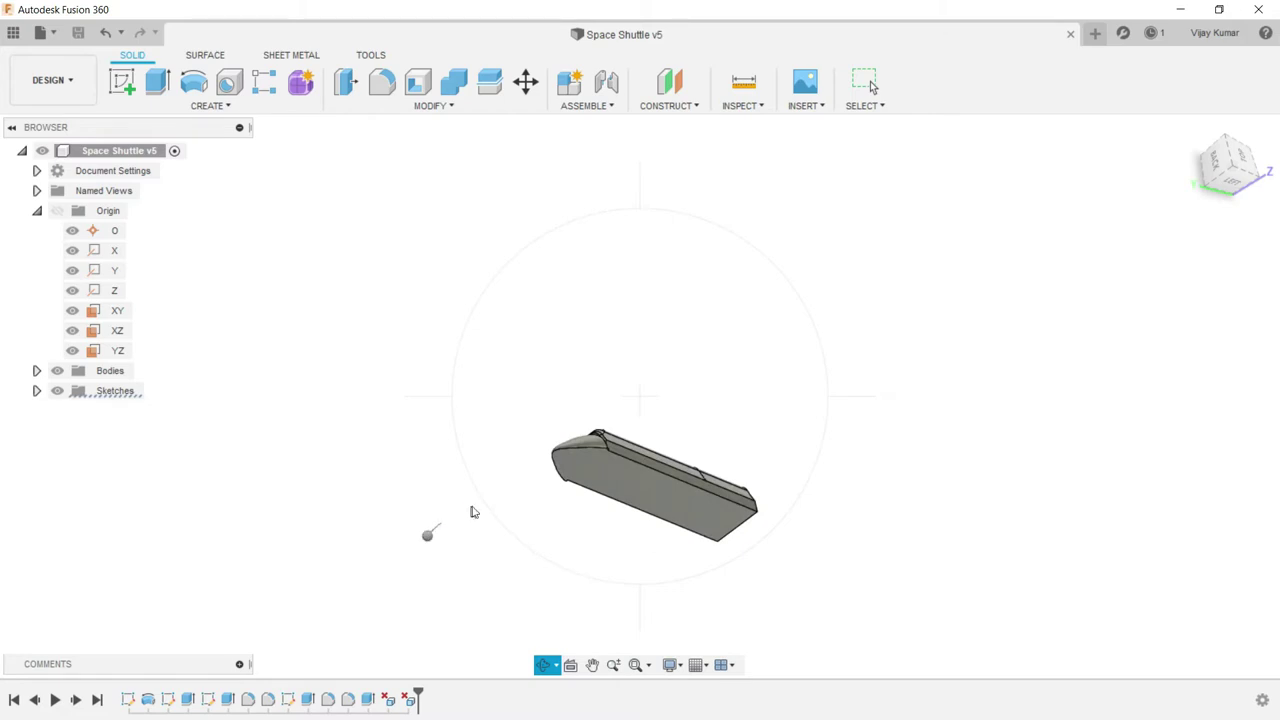
pyautogui.rightClick(440, 514)
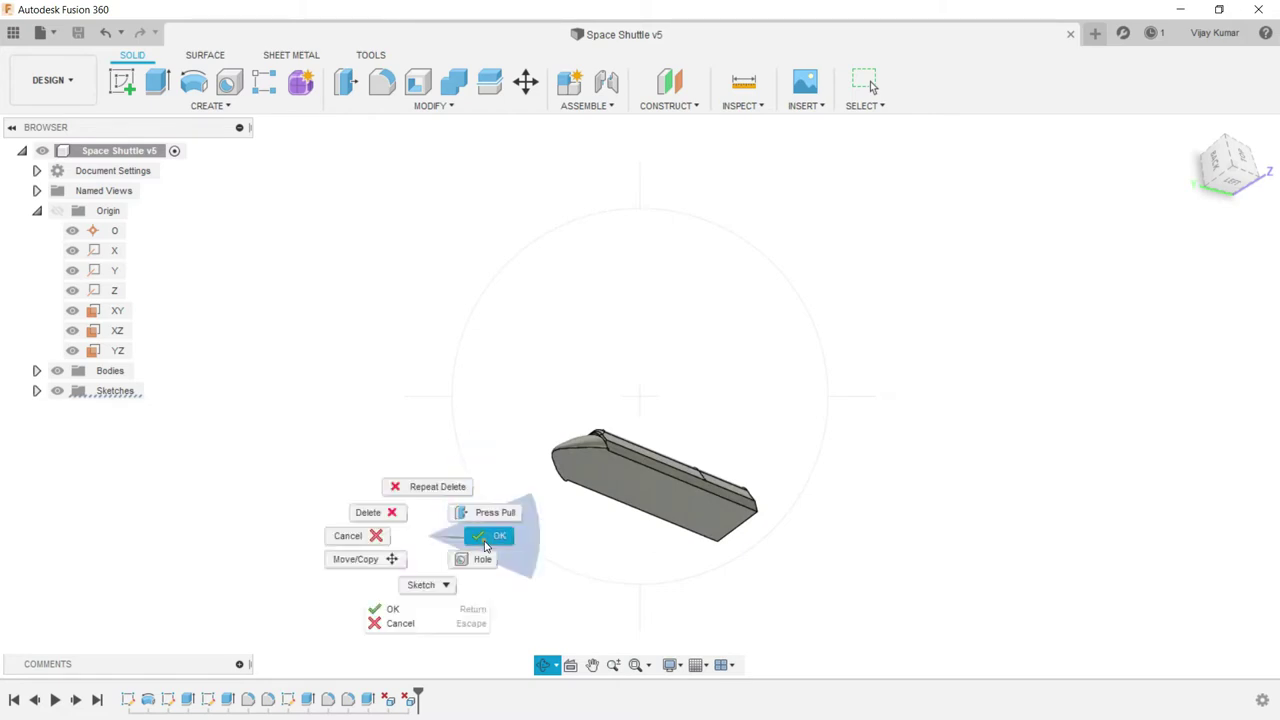
pyautogui.click(491, 532)
pyautogui.click(680, 511)
pyautogui.click(124, 84)
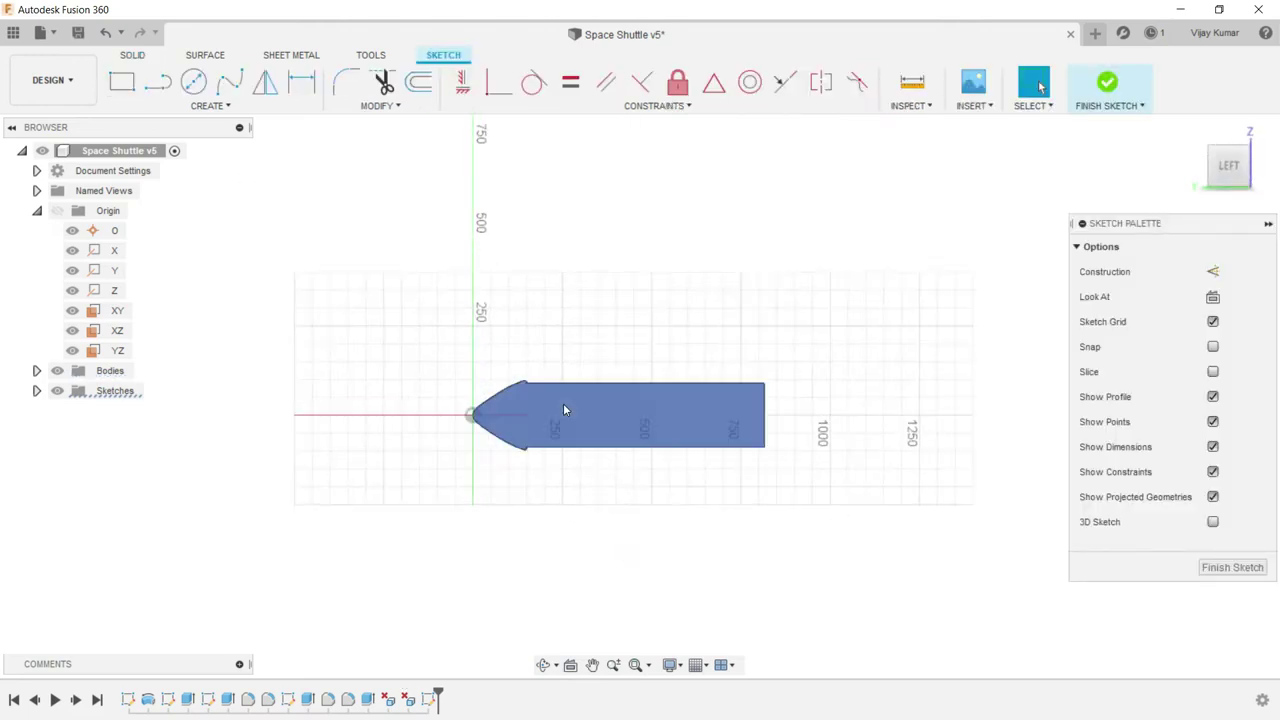
# - Project the shuttle's nose curve into the side sketch
pyautogui.scroll(5, 563, 403)
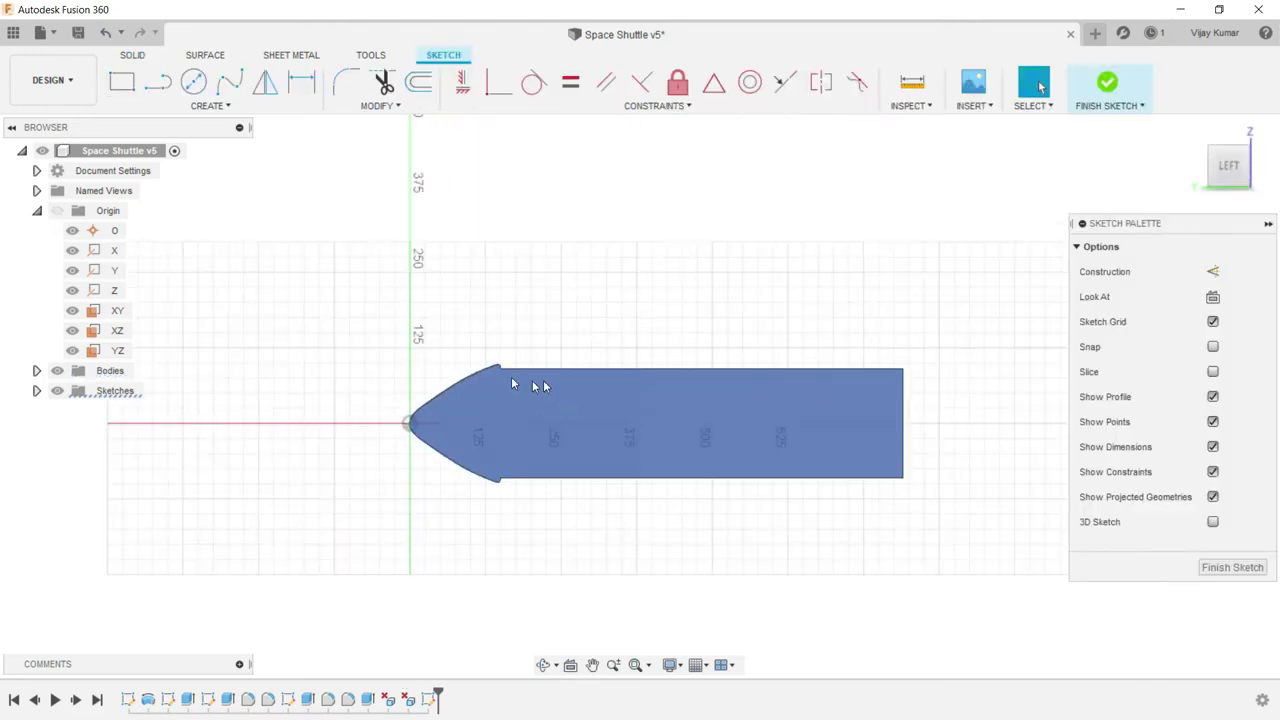
pyautogui.click(185, 106)
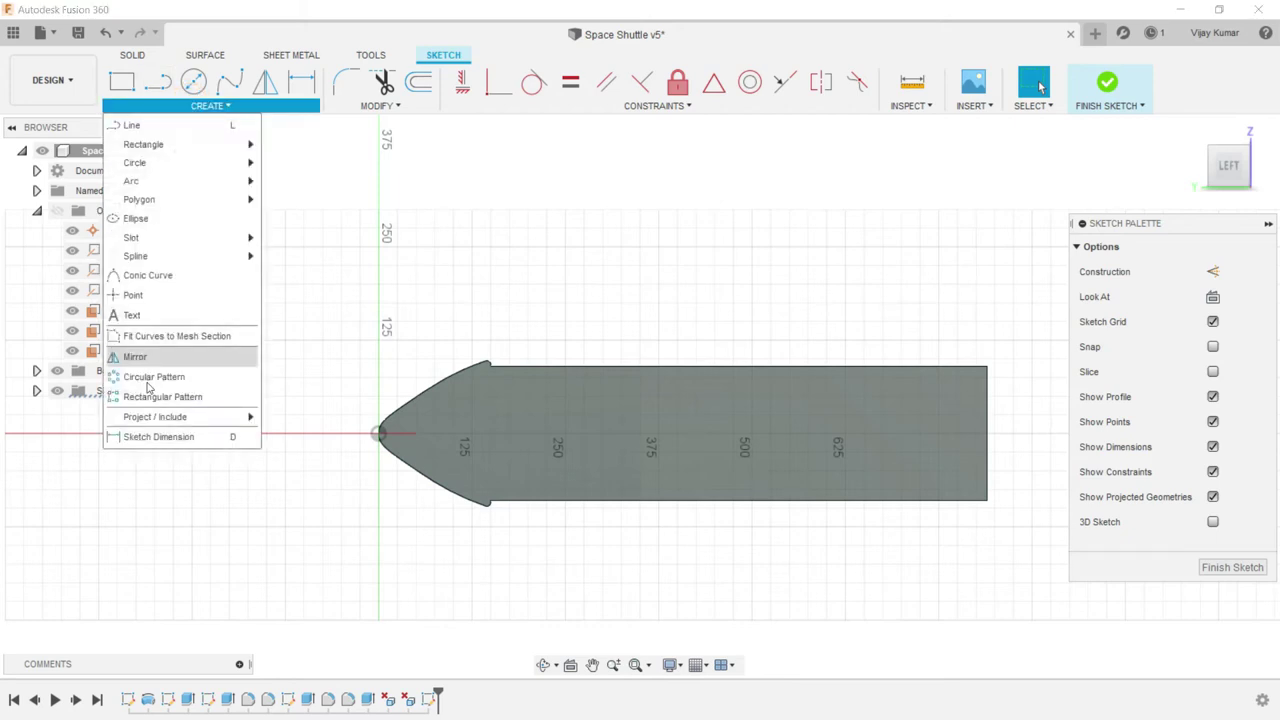
pyautogui.moveTo(155, 417)
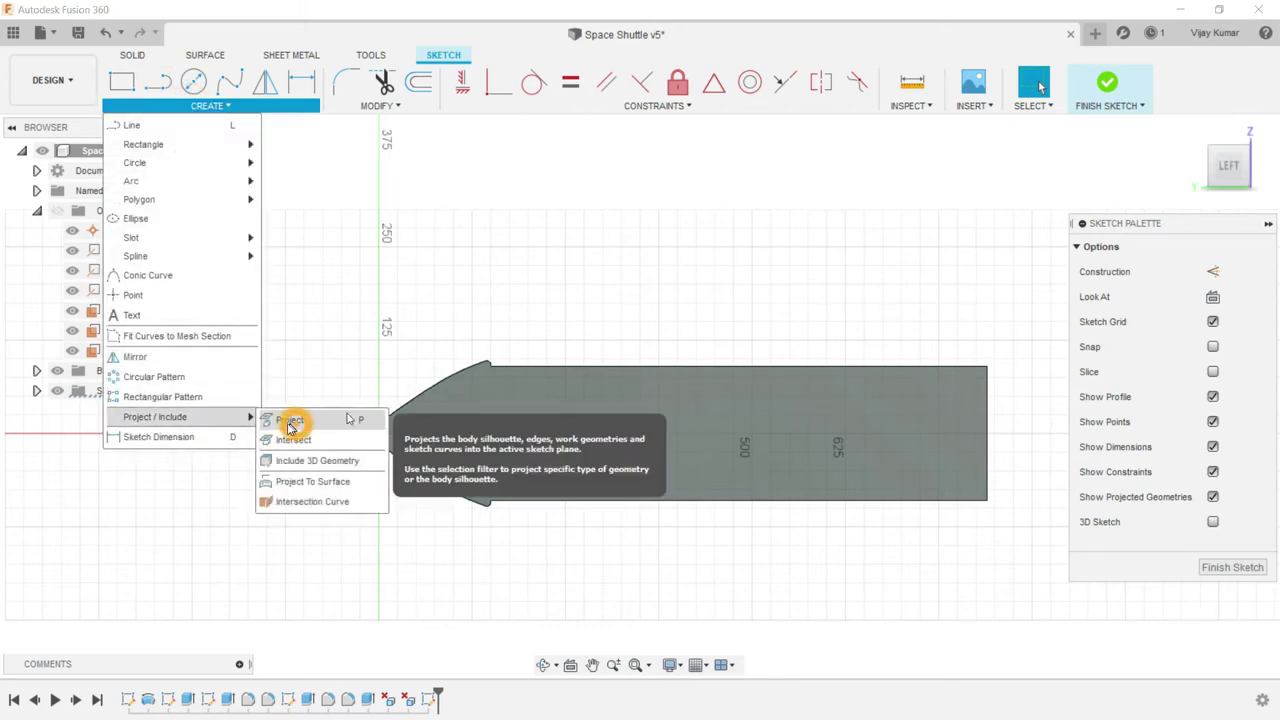
pyautogui.click(291, 425)
pyautogui.scroll(5, 430, 400)
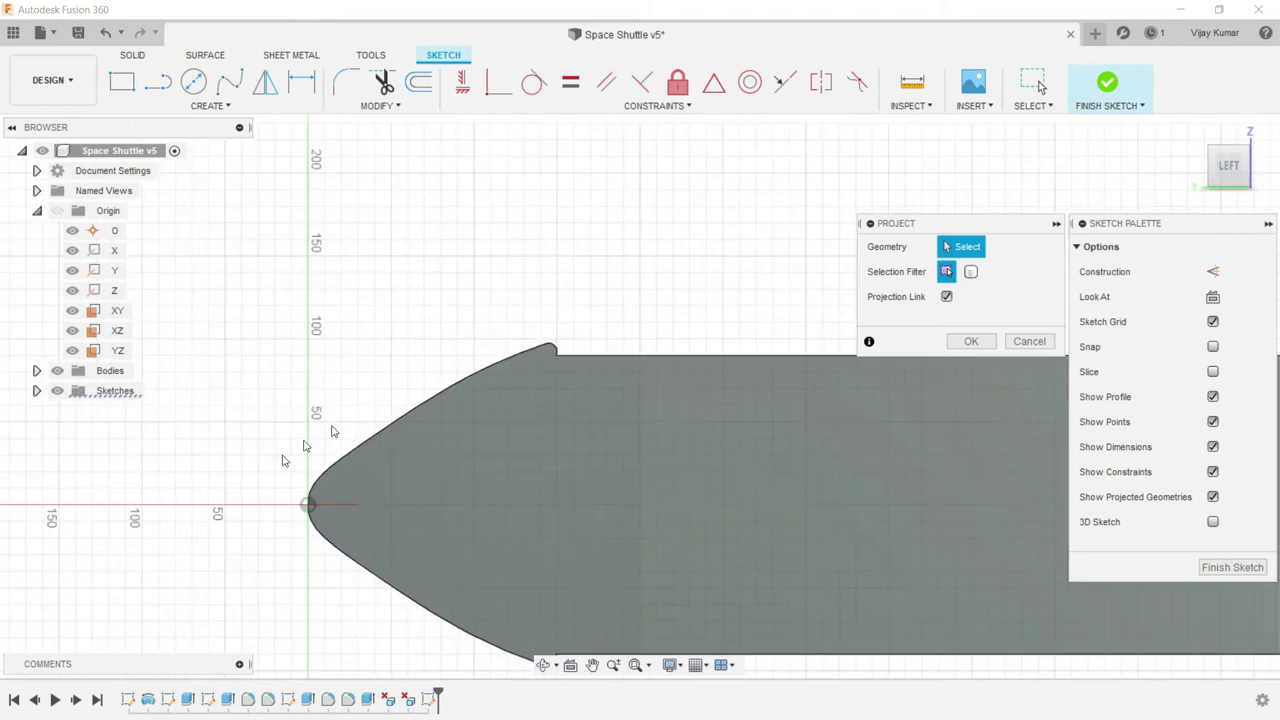
pyautogui.click(344, 458)
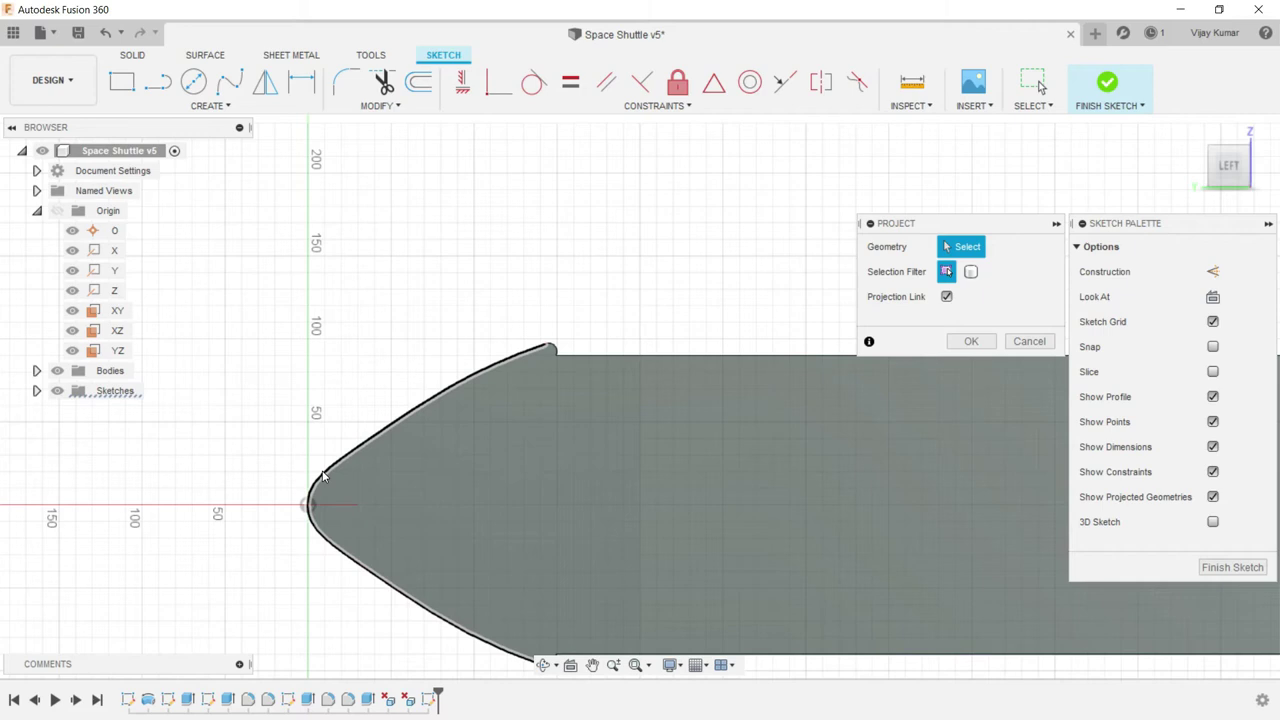
pyautogui.click(338, 463)
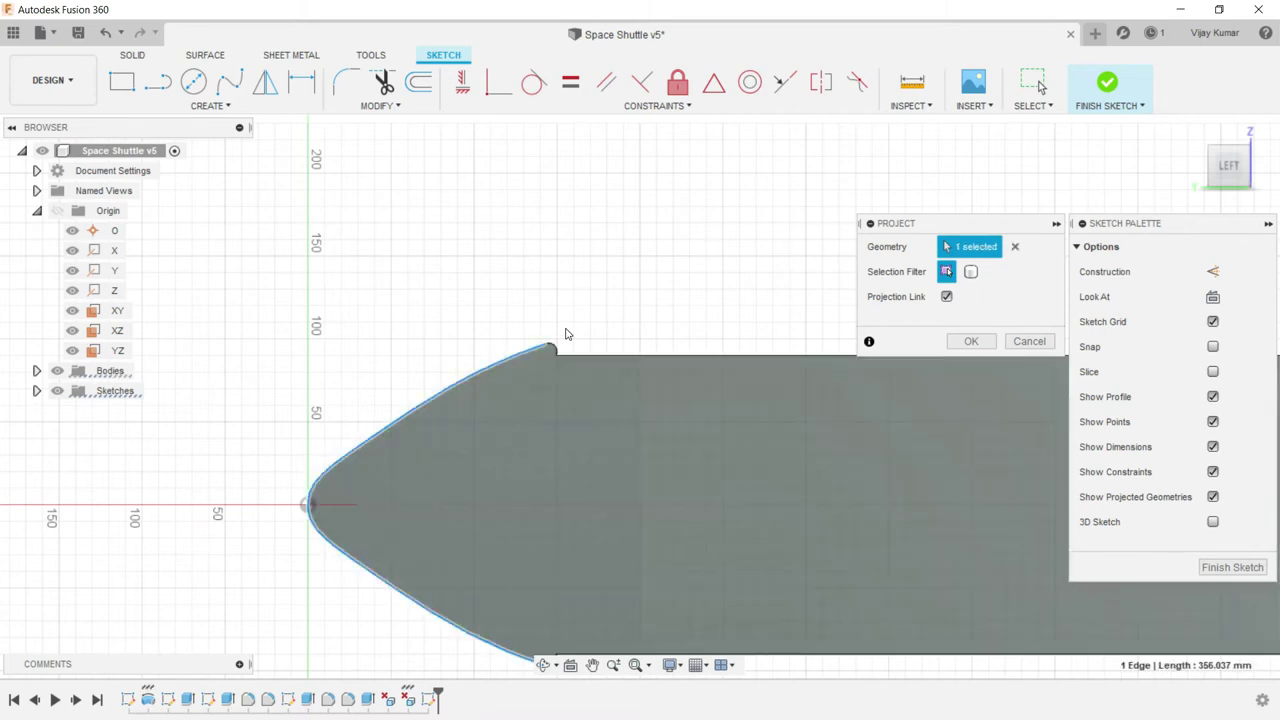
# - Add the small top and bottom corner edges to the projection and confirm it
pyautogui.scroll(3, 546, 395)
pyautogui.click(546, 366)
pyautogui.scroll(-3, 603, 384)
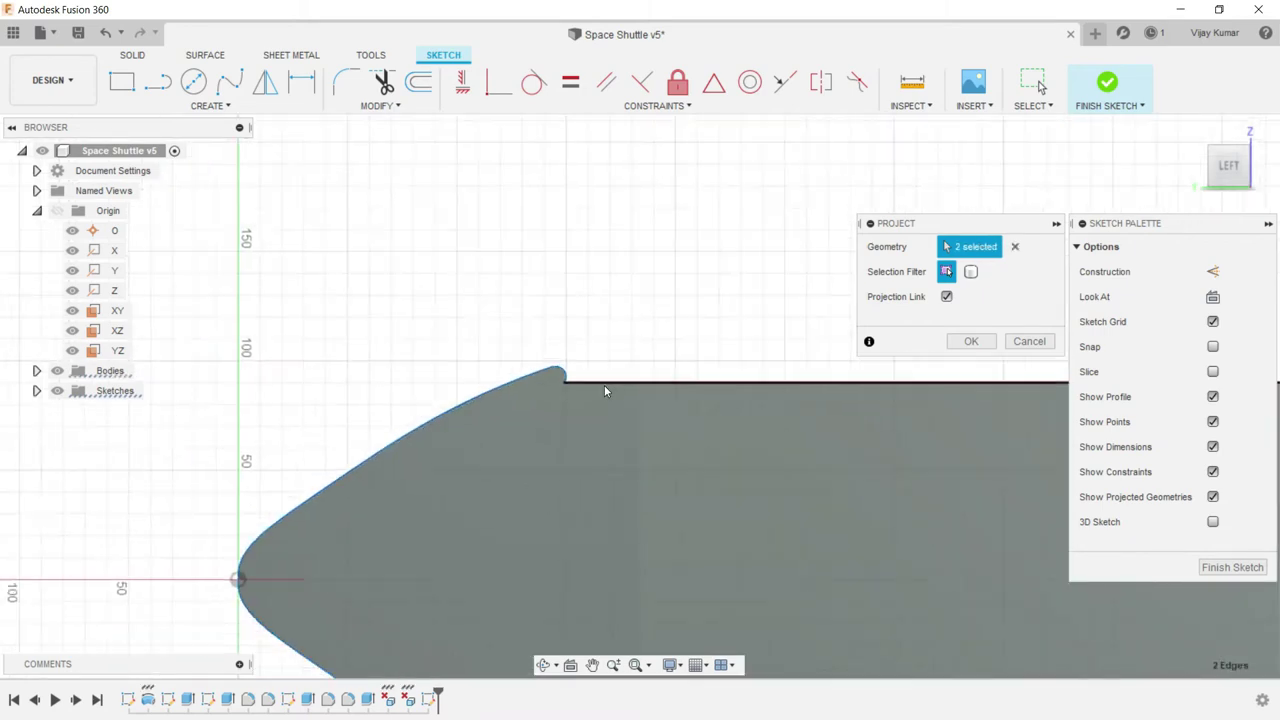
pyautogui.scroll(-3, 504, 415)
pyautogui.scroll(1, 560, 586)
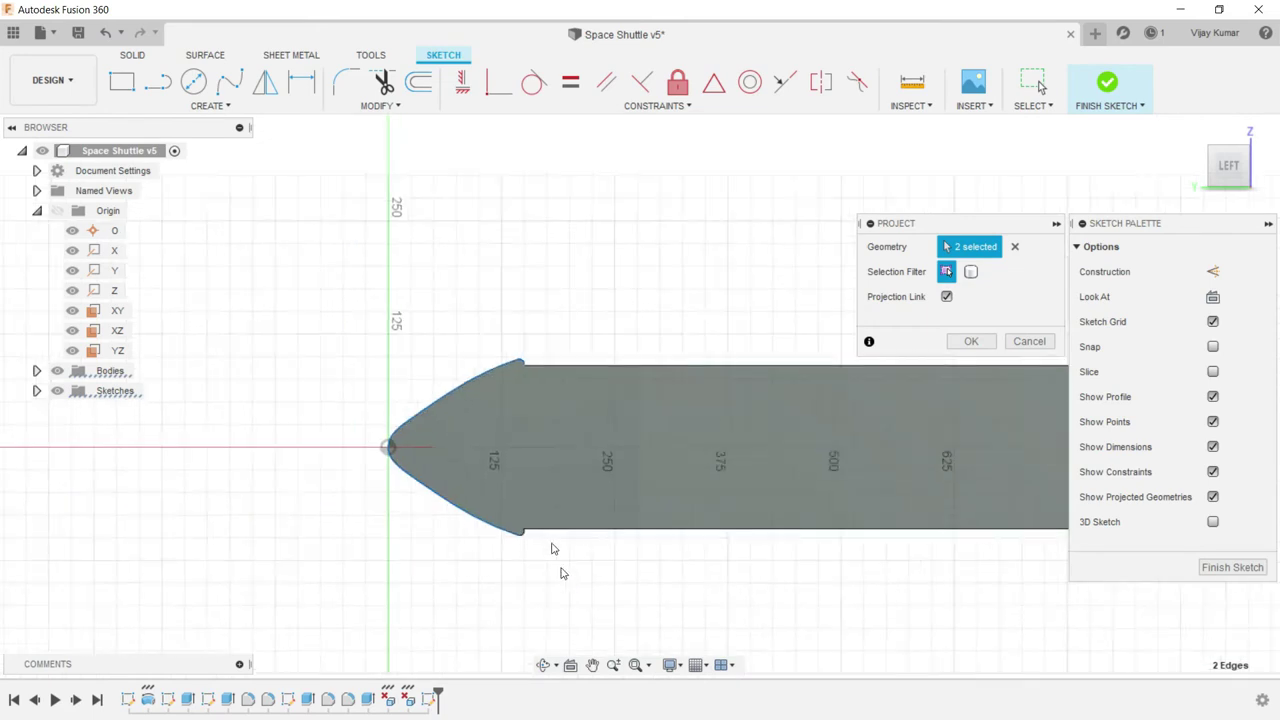
pyautogui.scroll(3, 563, 571)
pyautogui.click(484, 500)
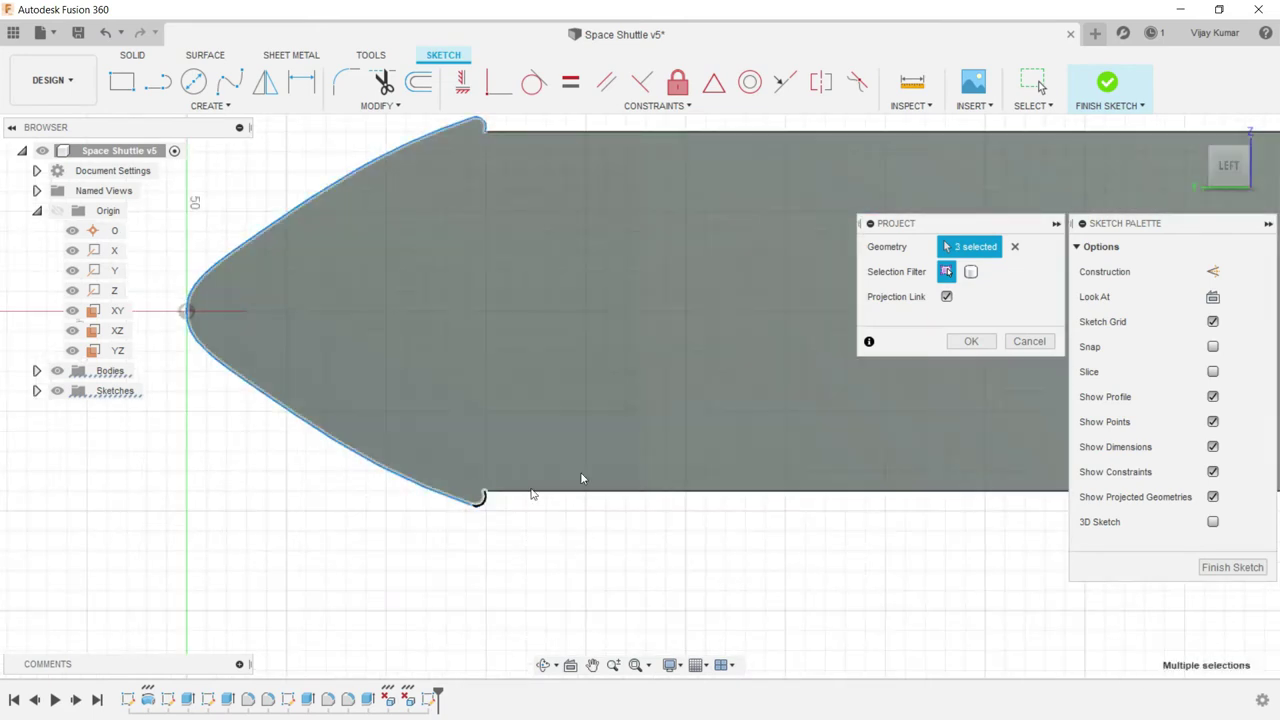
pyautogui.click(970, 342)
pyautogui.scroll(-2, 490, 389)
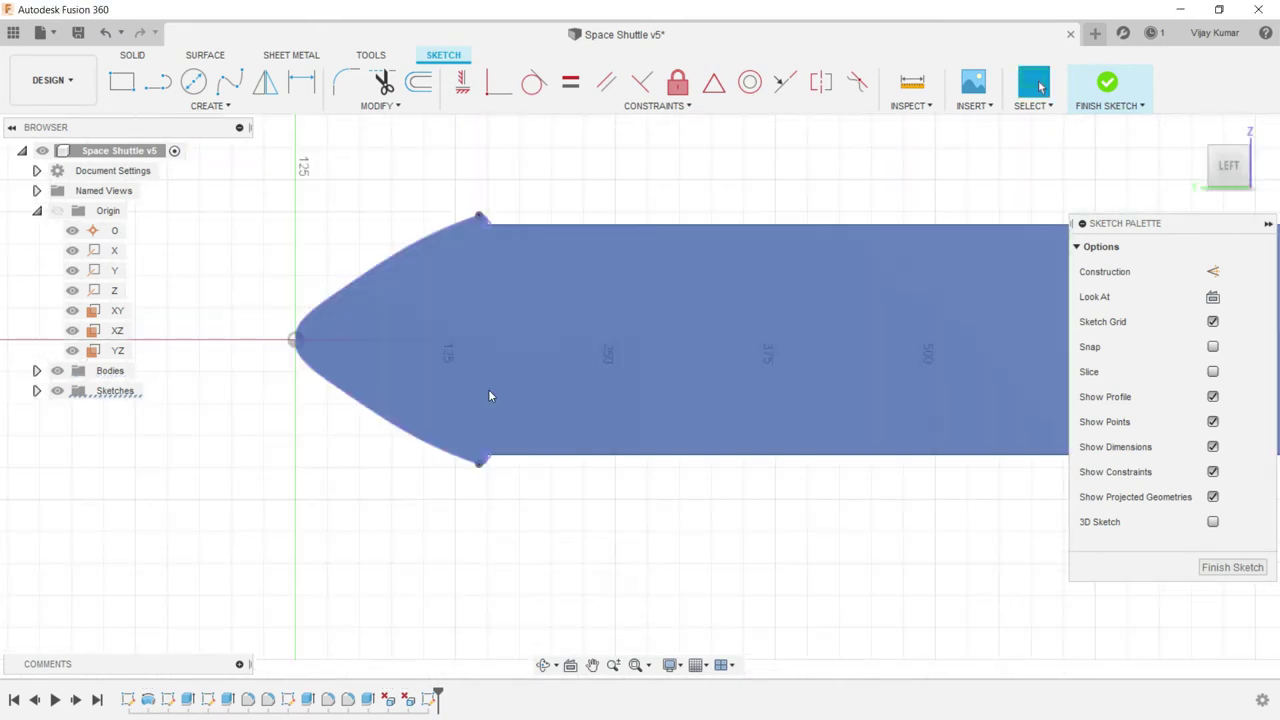
pyautogui.scroll(-2, 488, 389)
# - Draw a short horizontal line from the nose curve's end and dimension it to 56 mm
pyautogui.click(157, 81)
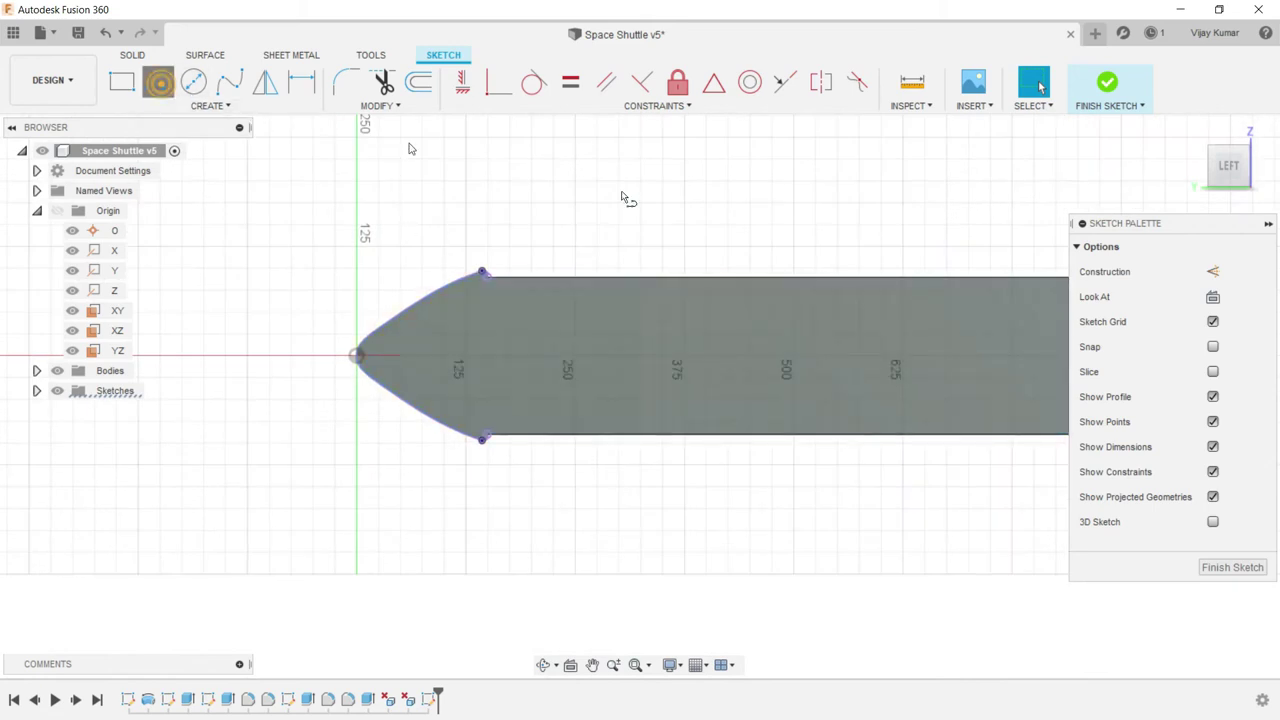
pyautogui.scroll(2, 600, 240)
pyautogui.scroll(3, 500, 280)
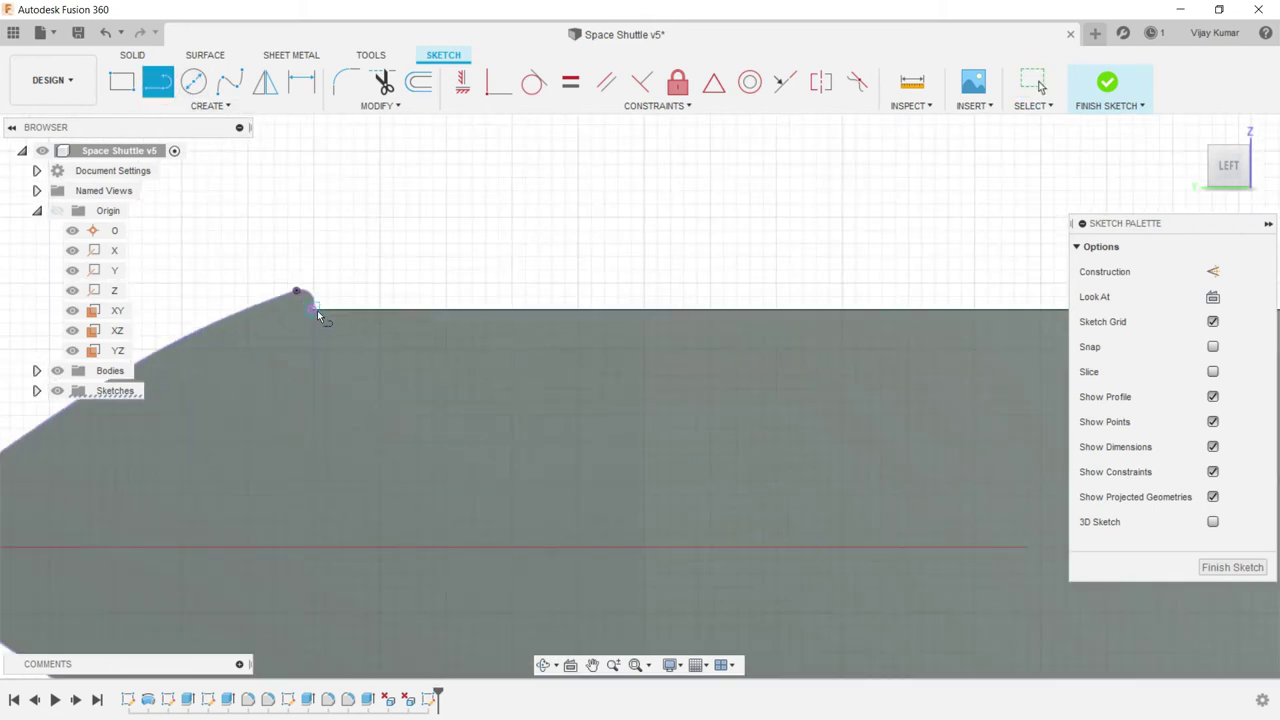
pyautogui.click(317, 310)
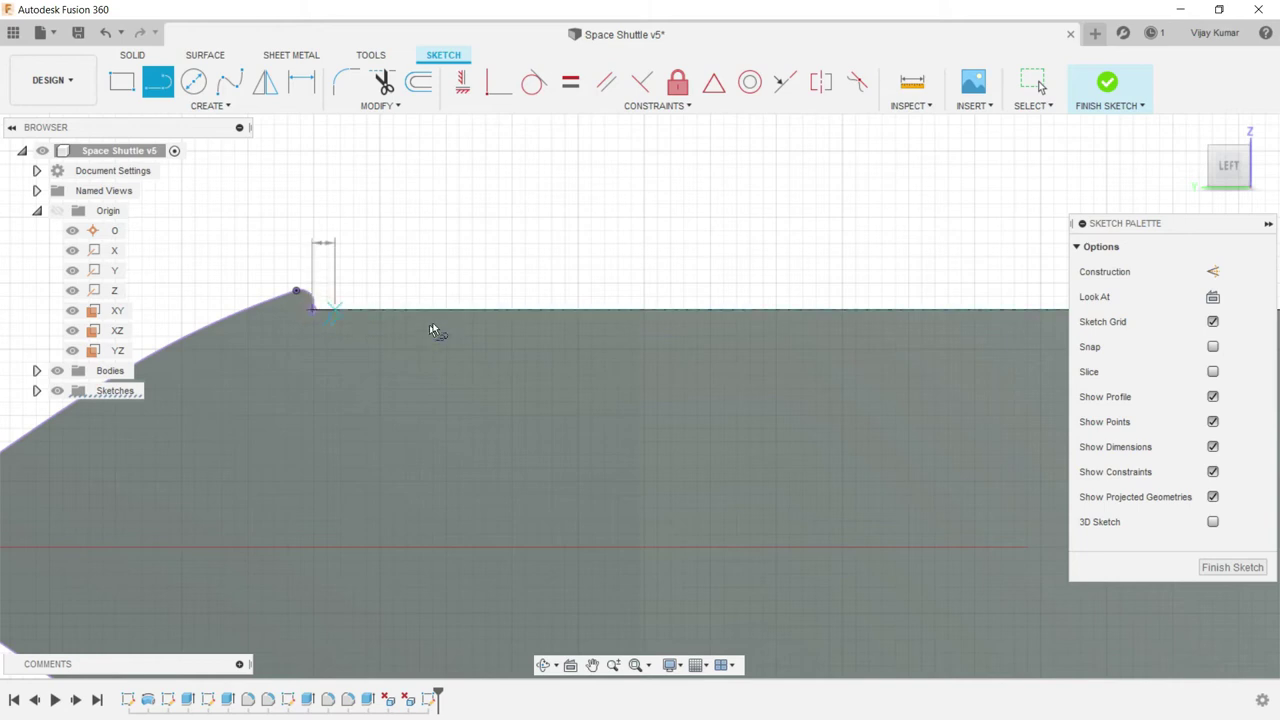
pyautogui.click(451, 310)
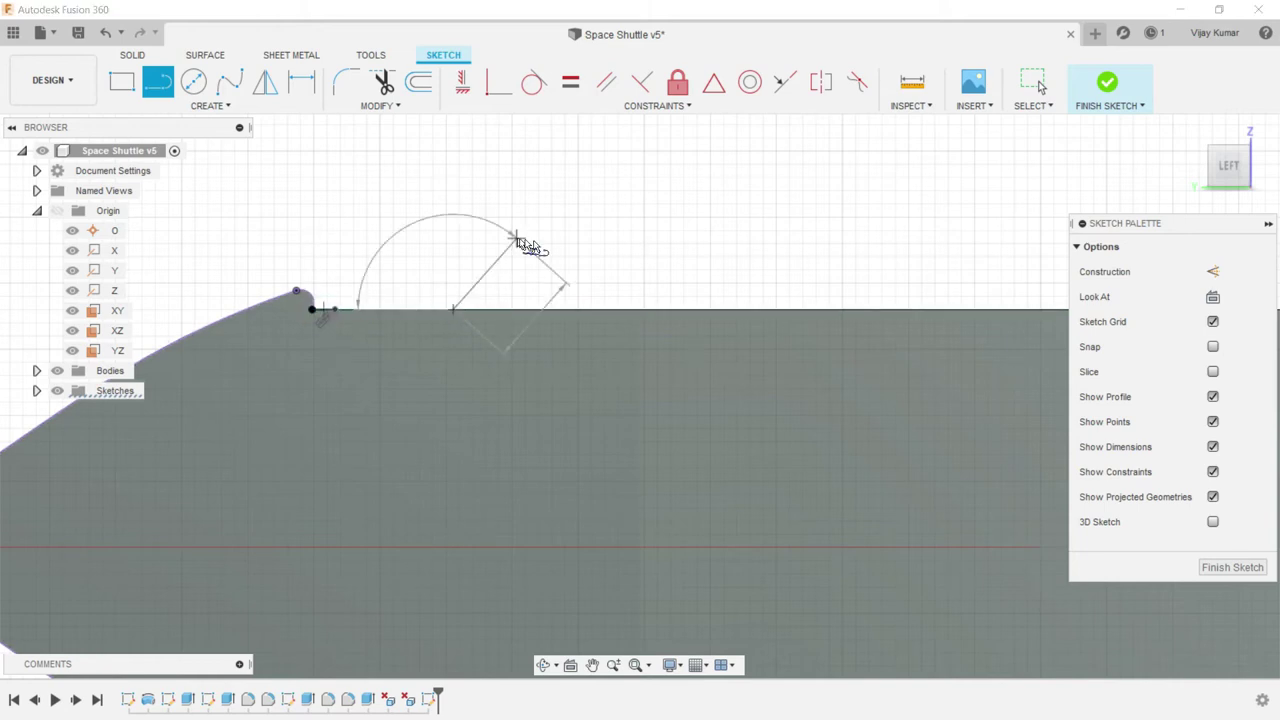
pyautogui.rightClick(515, 243)
pyautogui.click(557, 260)
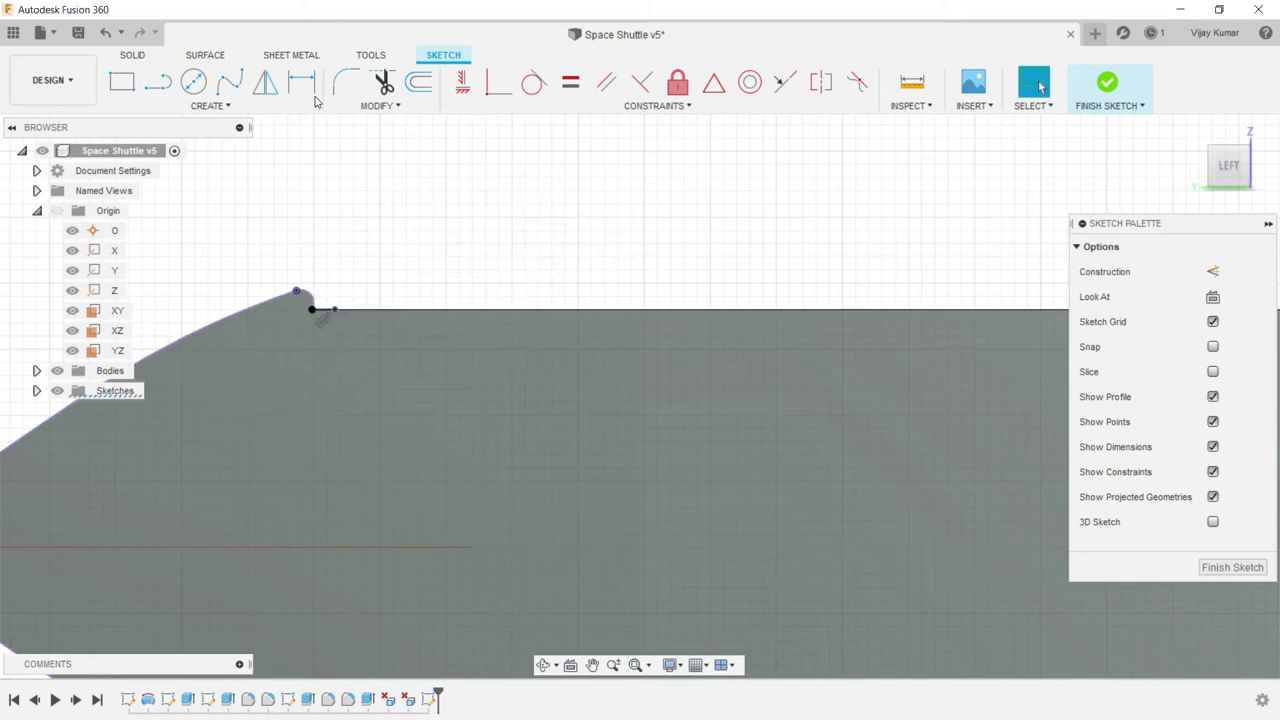
pyautogui.press('d')
pyautogui.click(328, 308)
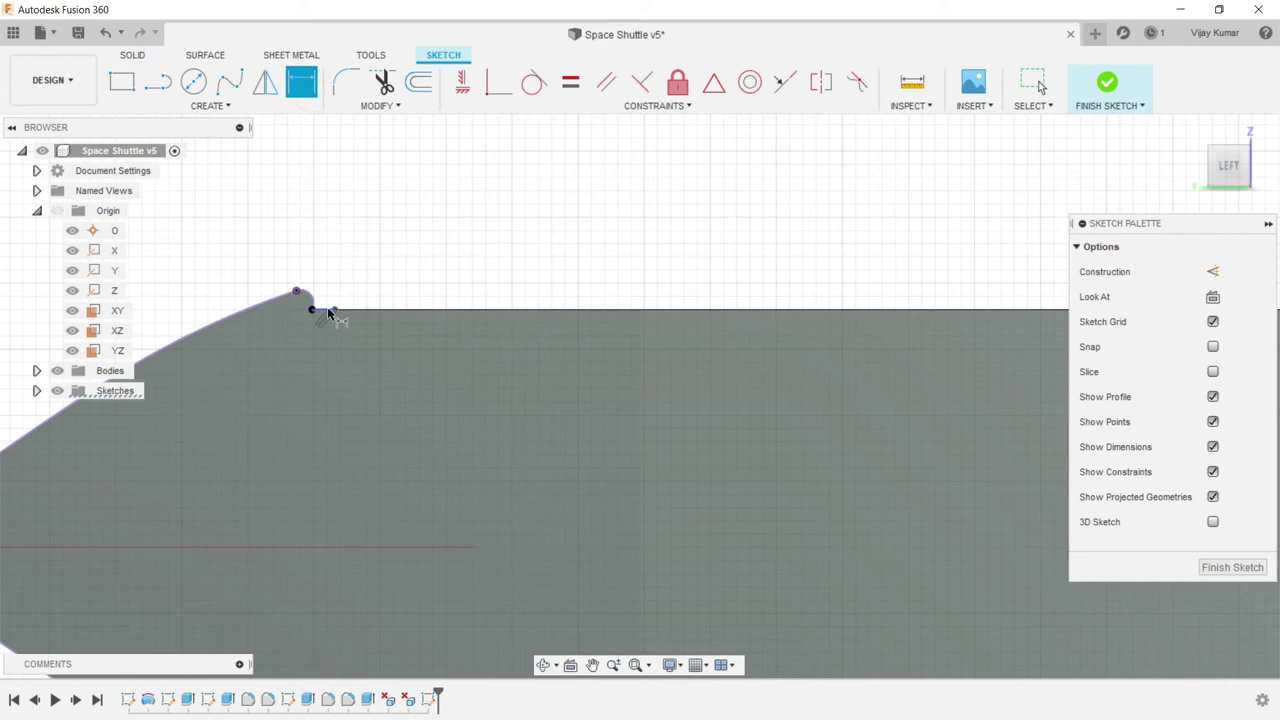
pyautogui.click(335, 240)
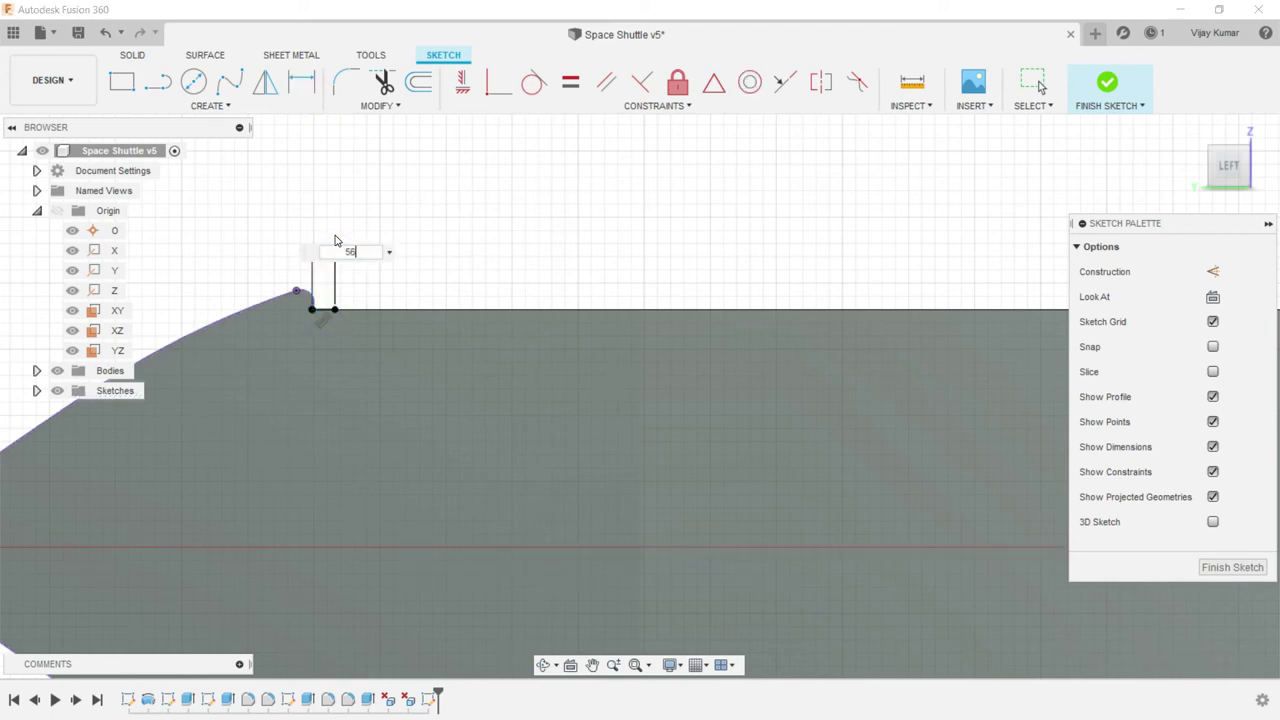
pyautogui.press('Return')
# - Draw a horizontal line along the shuttle's centre axis and make it construction geometry
pyautogui.scroll(-3, 491, 320)
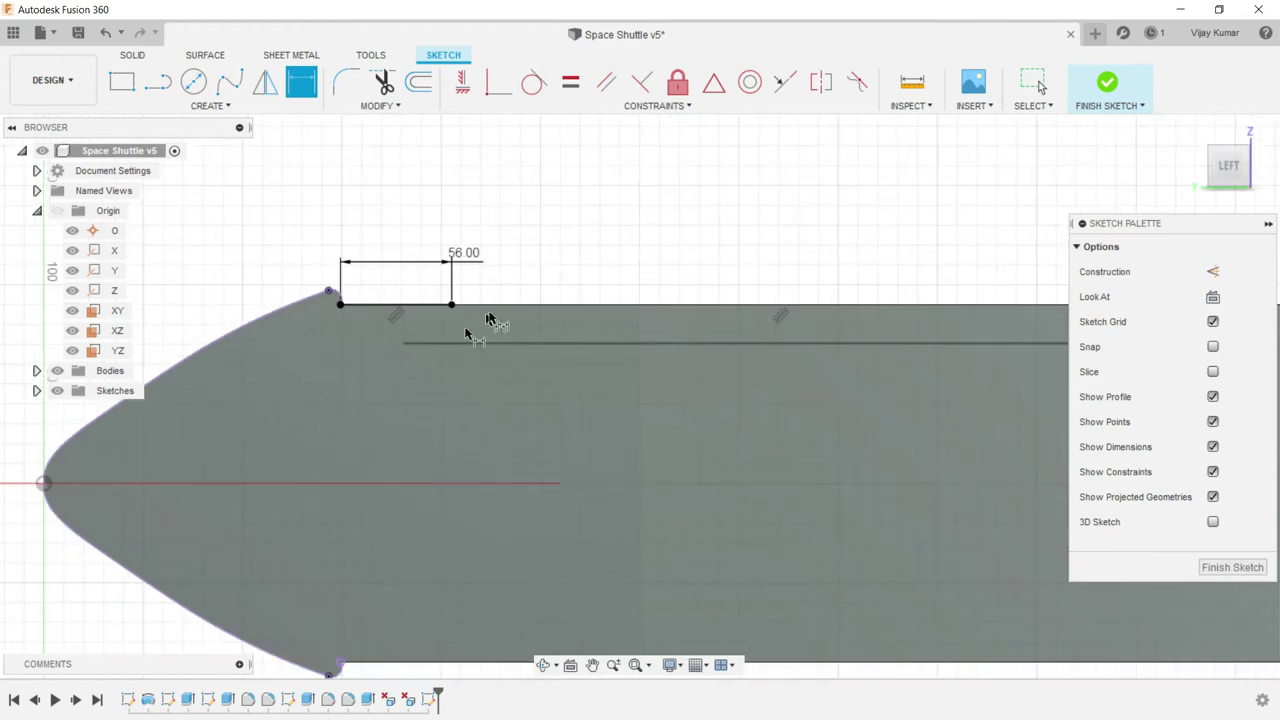
pyautogui.scroll(-3, 471, 266)
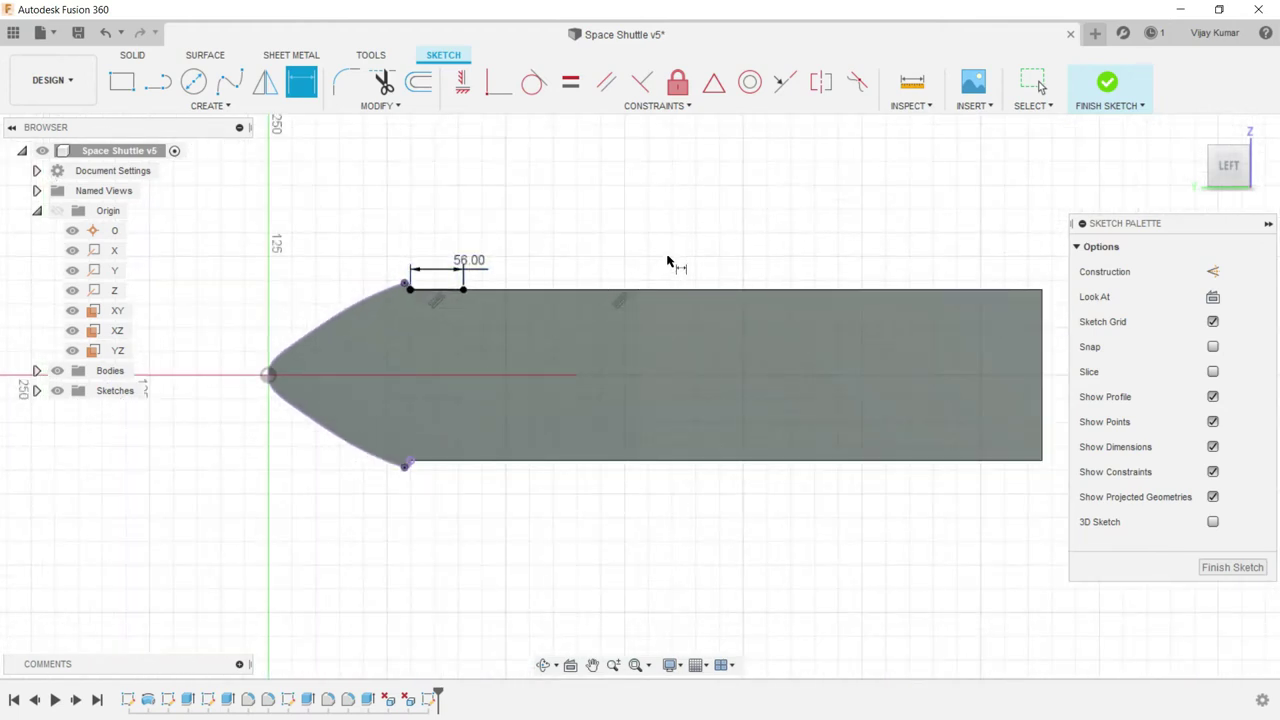
pyautogui.scroll(-1, 700, 250)
pyautogui.scroll(-3, 870, 215)
pyautogui.scroll(2, 1173, 181)
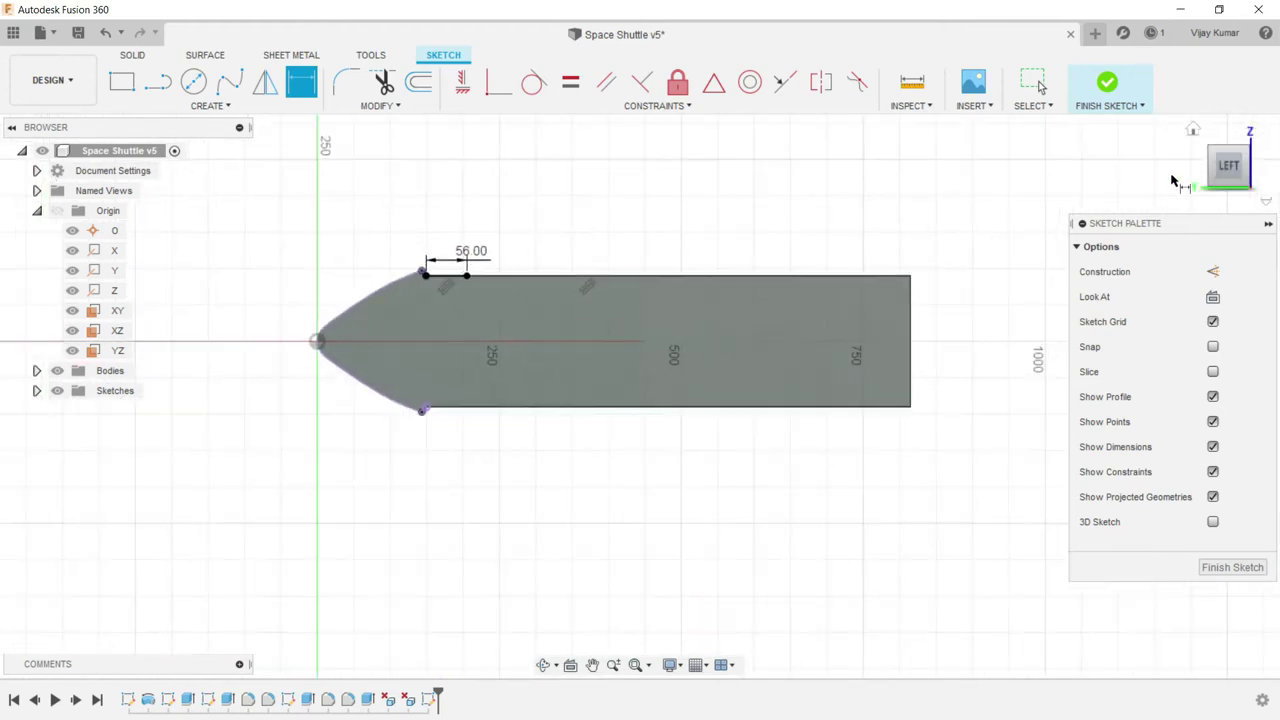
pyautogui.scroll(1, 1173, 181)
pyautogui.click(157, 82)
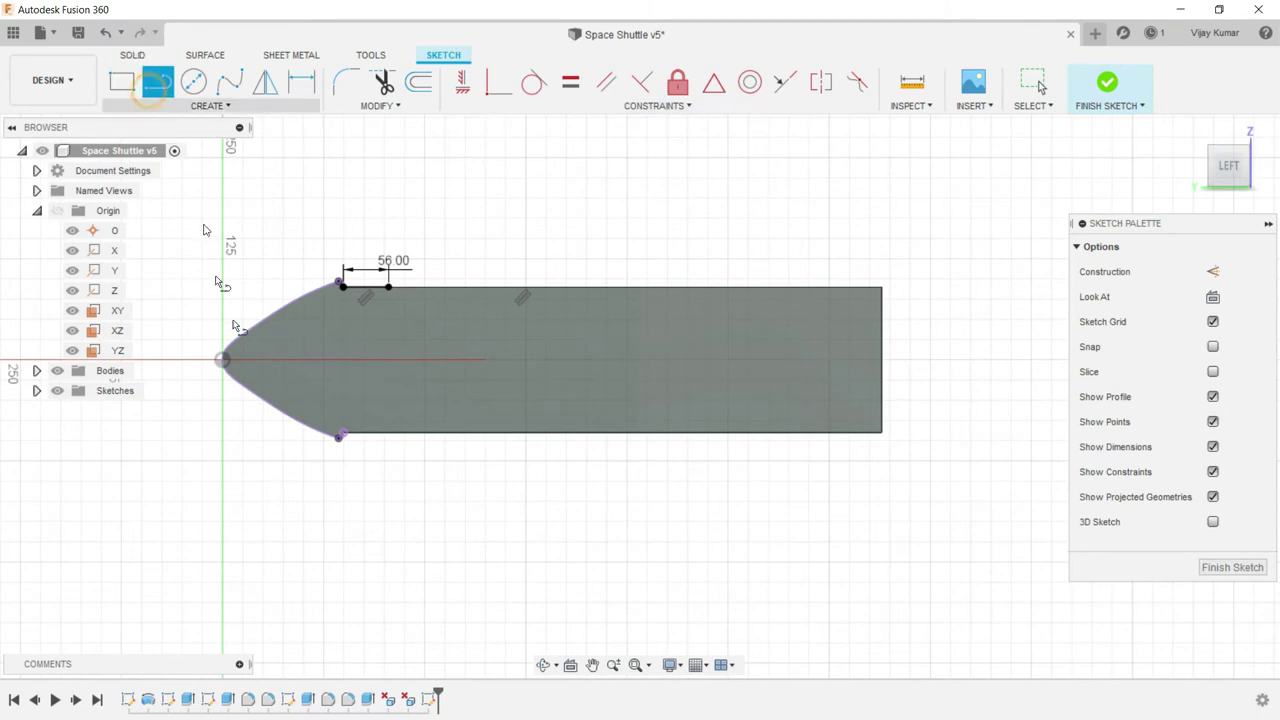
pyautogui.click(1016, 358)
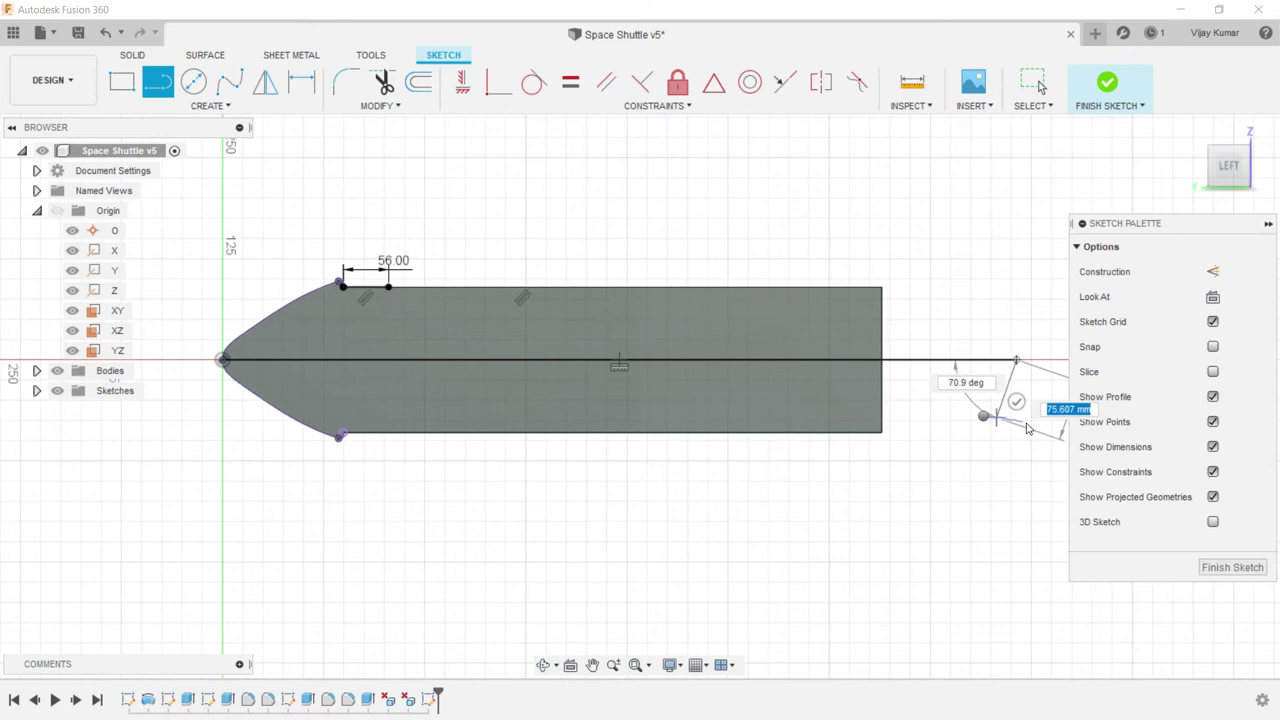
pyautogui.rightClick(1000, 421)
pyautogui.click(1045, 415)
pyautogui.scroll(-2, 557, 391)
pyautogui.click(563, 371)
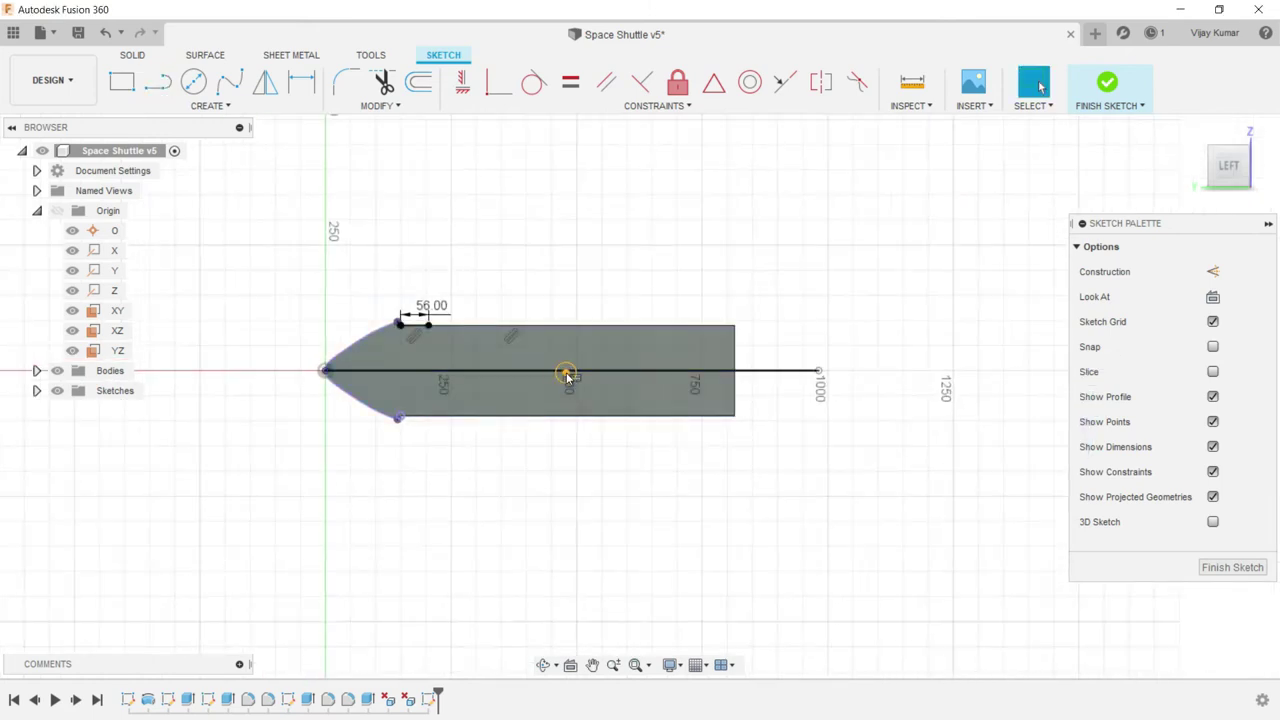
pyautogui.click(1212, 271)
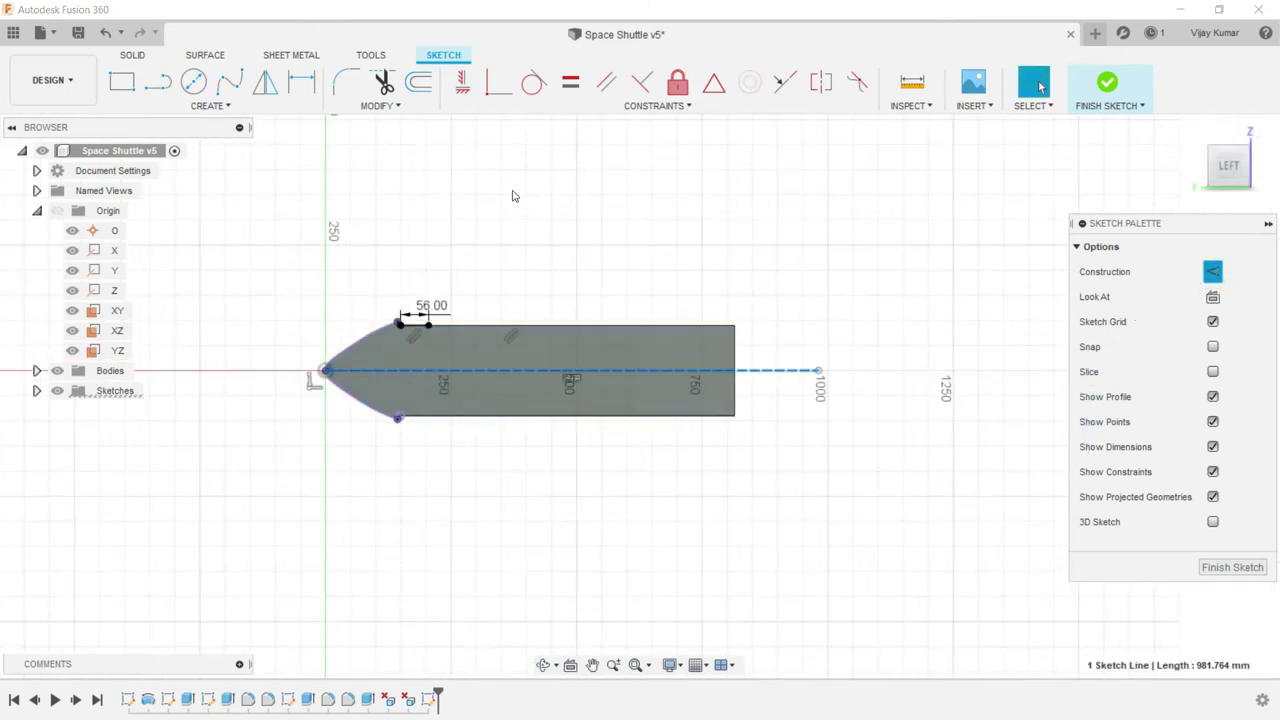
# - Dimension the horizontal centreline to 962 mm
pyautogui.click(297, 87)
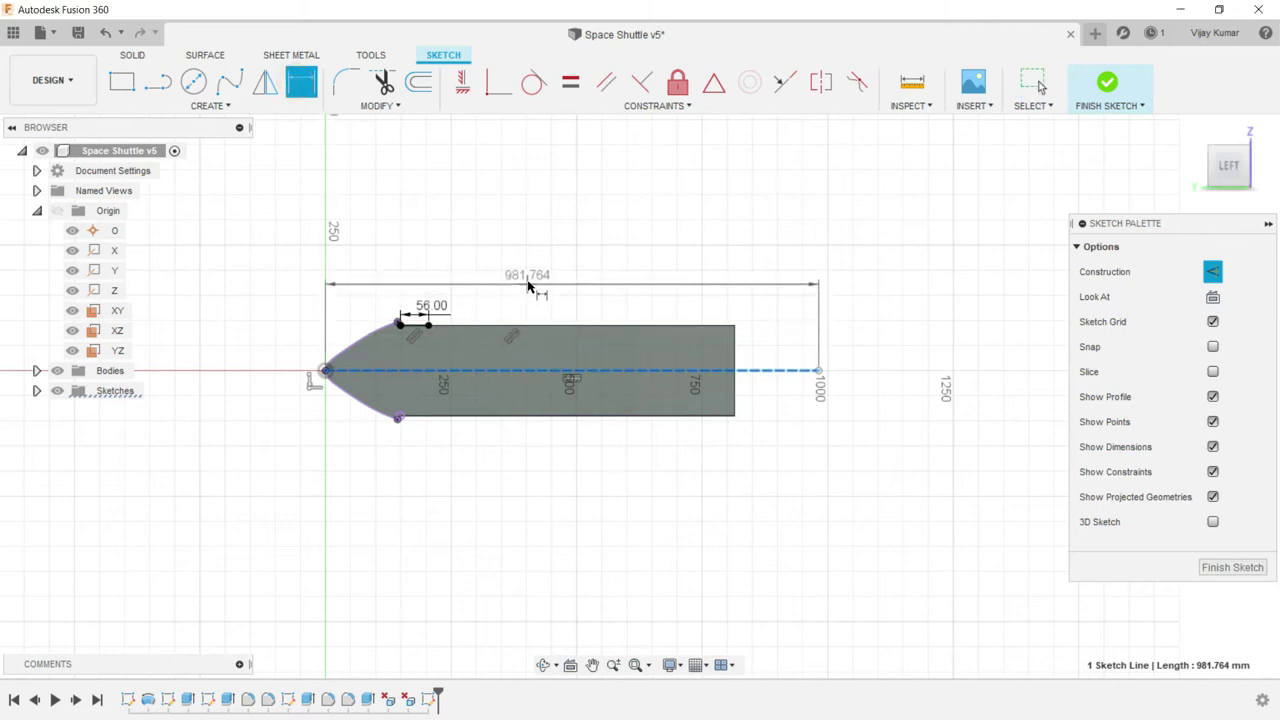
pyautogui.click(529, 280)
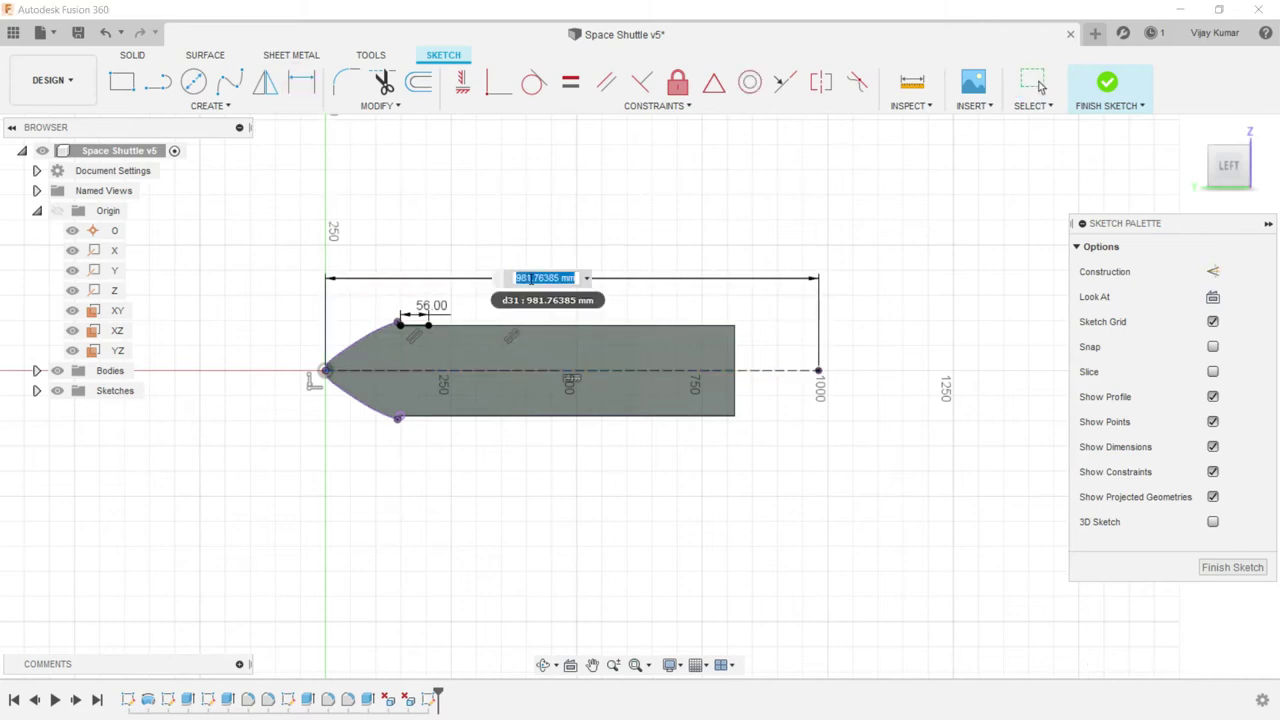
pyautogui.press('Return')
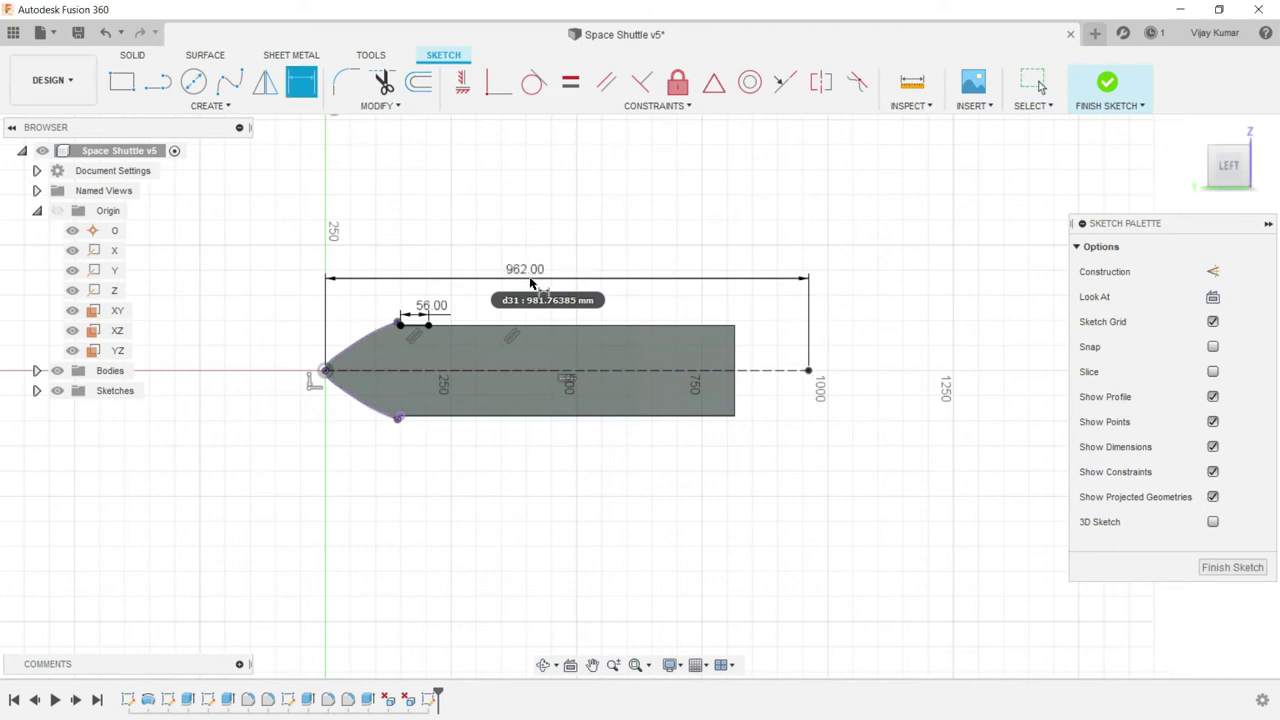
pyautogui.scroll(2, 1027, 333)
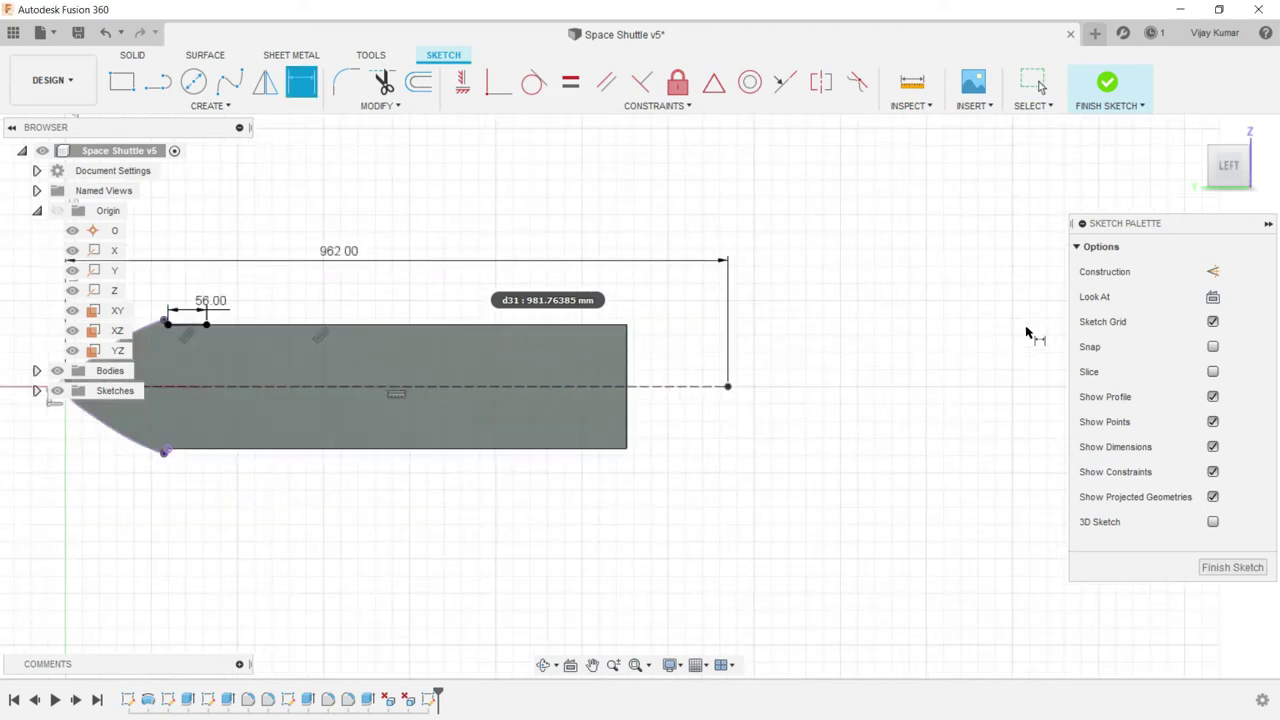
pyautogui.click(158, 82)
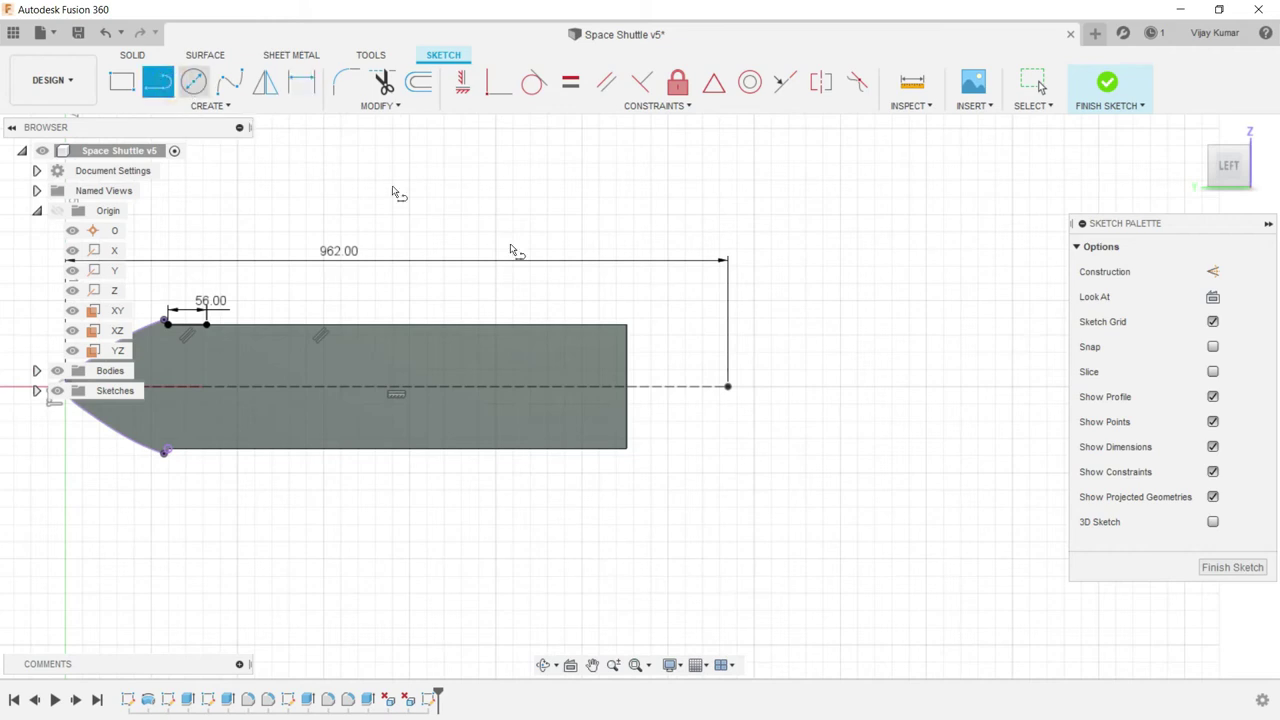
# - Draw a vertical line rising from the centreline's far end
pyautogui.click(729, 386)
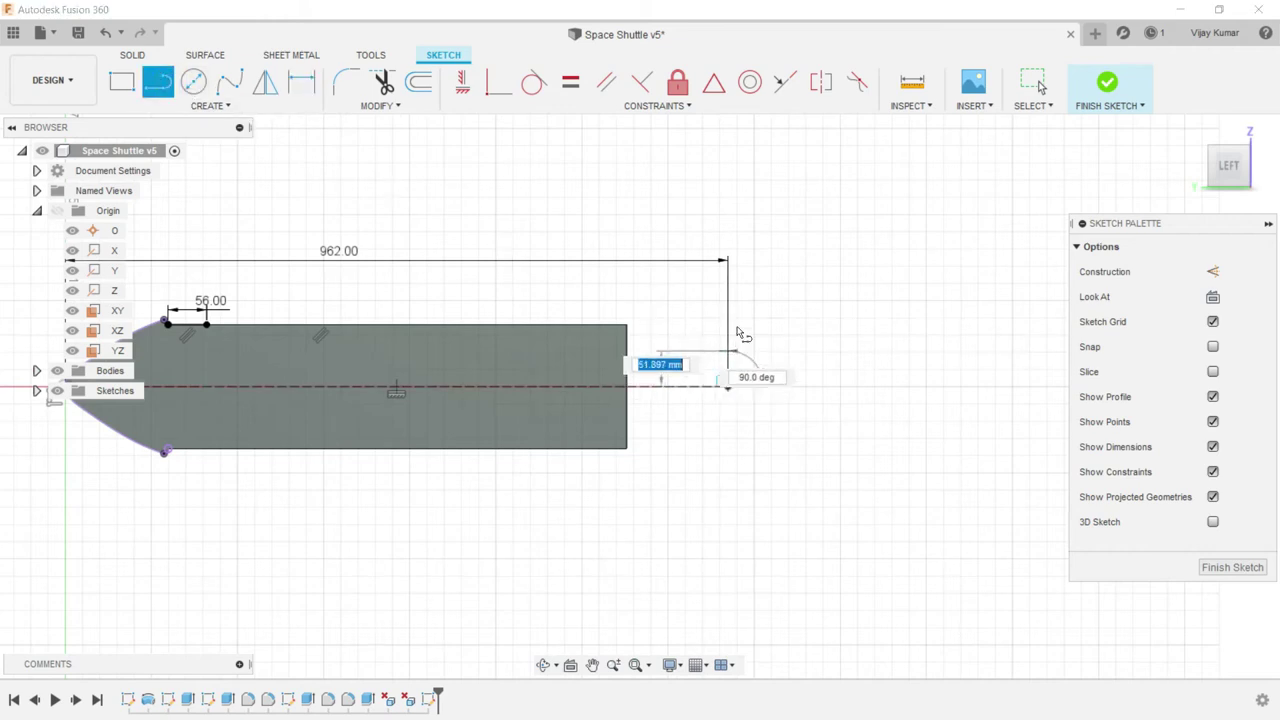
pyautogui.click(729, 238)
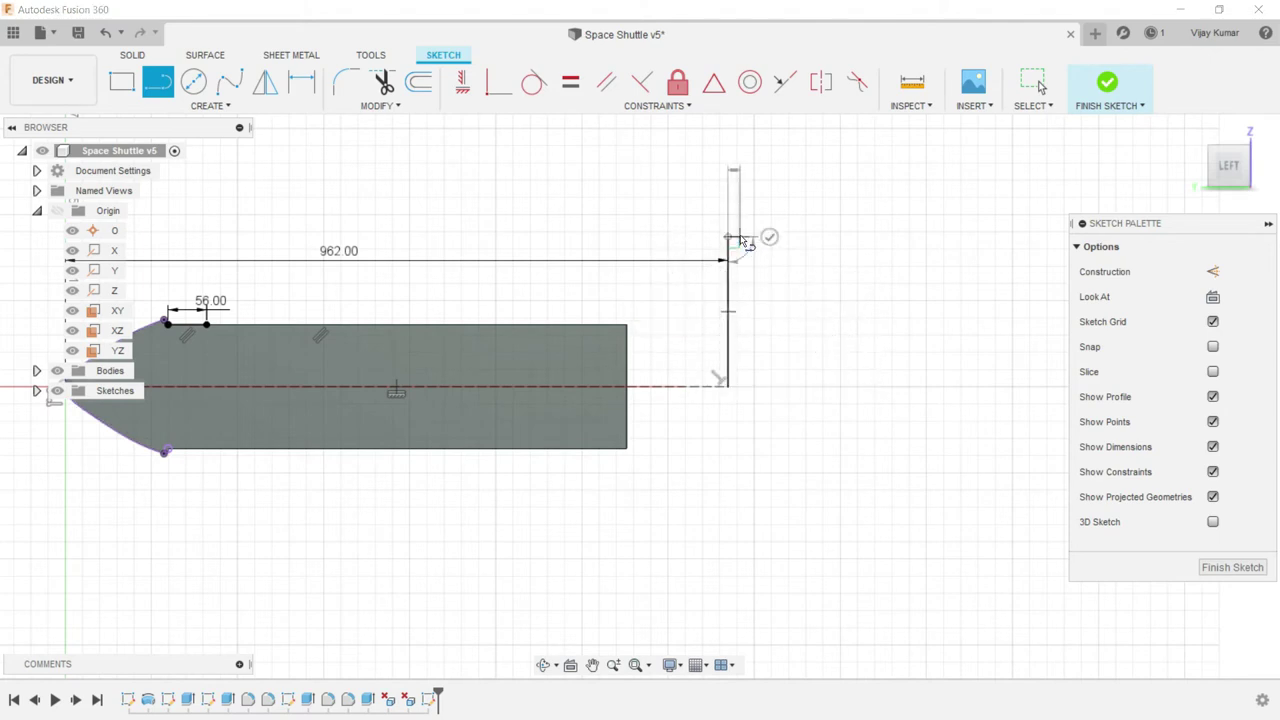
pyautogui.rightClick(766, 247)
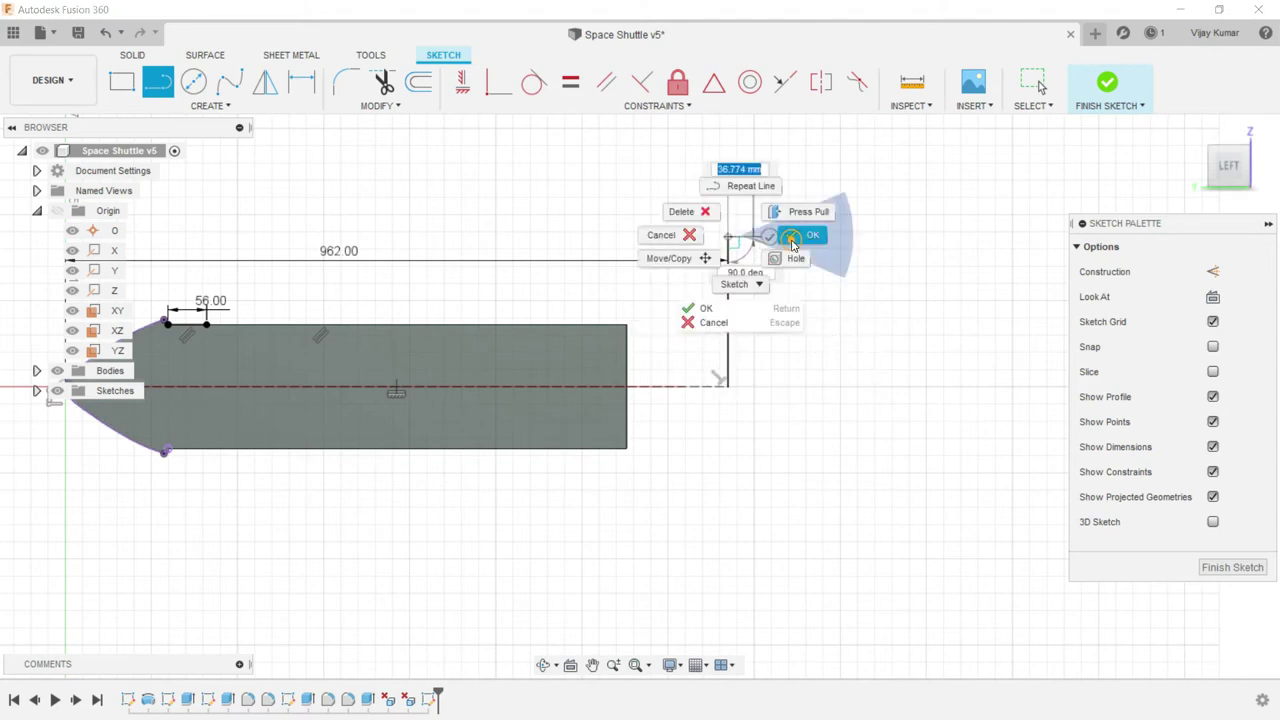
pyautogui.click(805, 245)
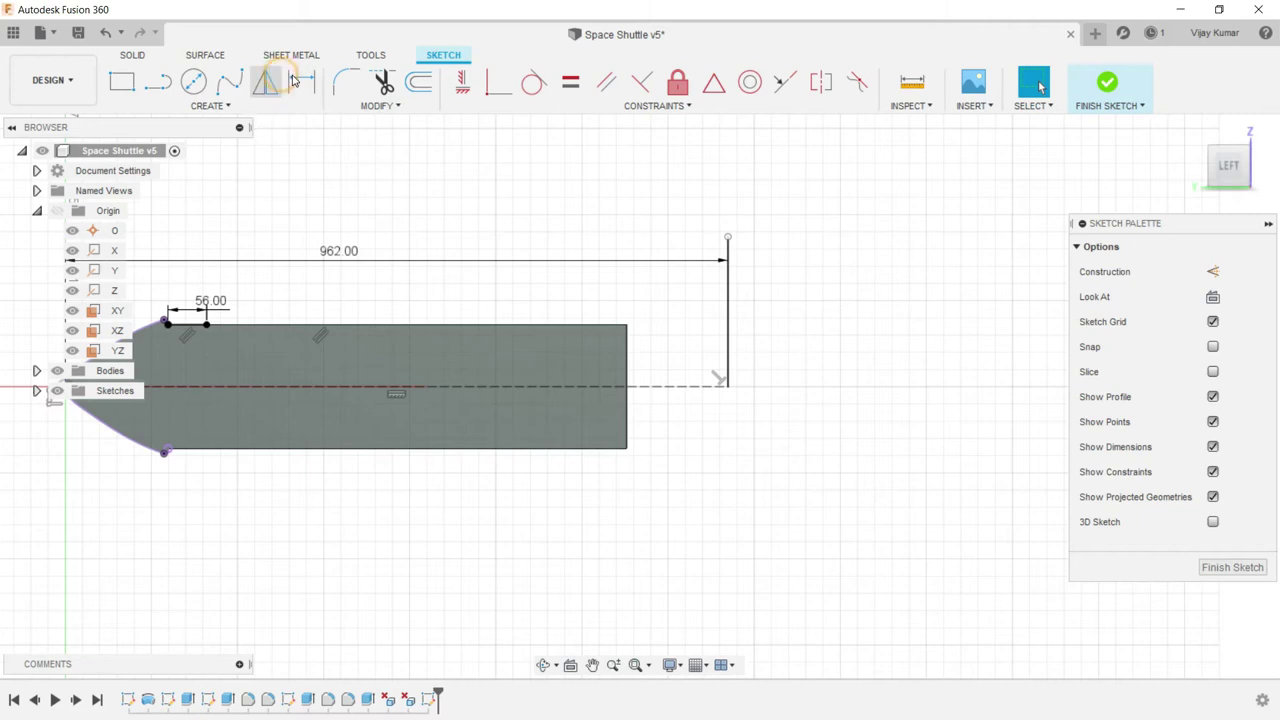
# - Dimension the vertical line to 352 mm
pyautogui.click(301, 82)
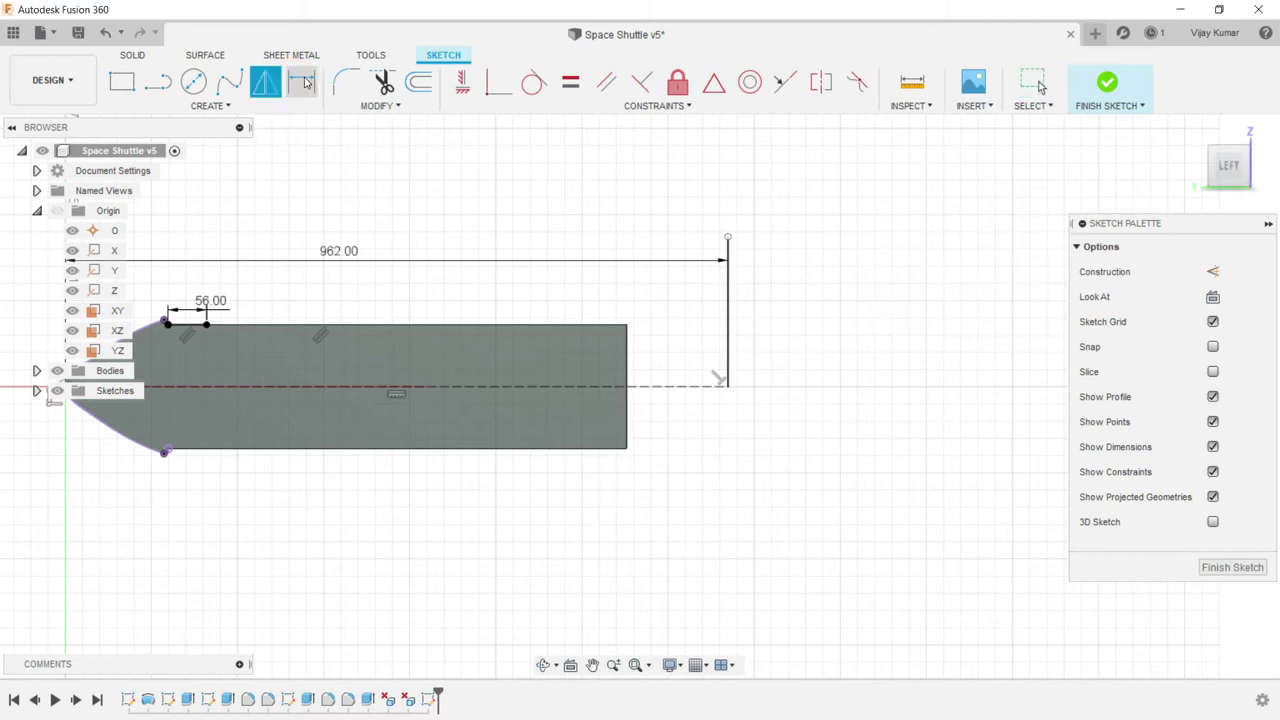
pyautogui.click(727, 316)
pyautogui.click(809, 313)
pyautogui.write('352')
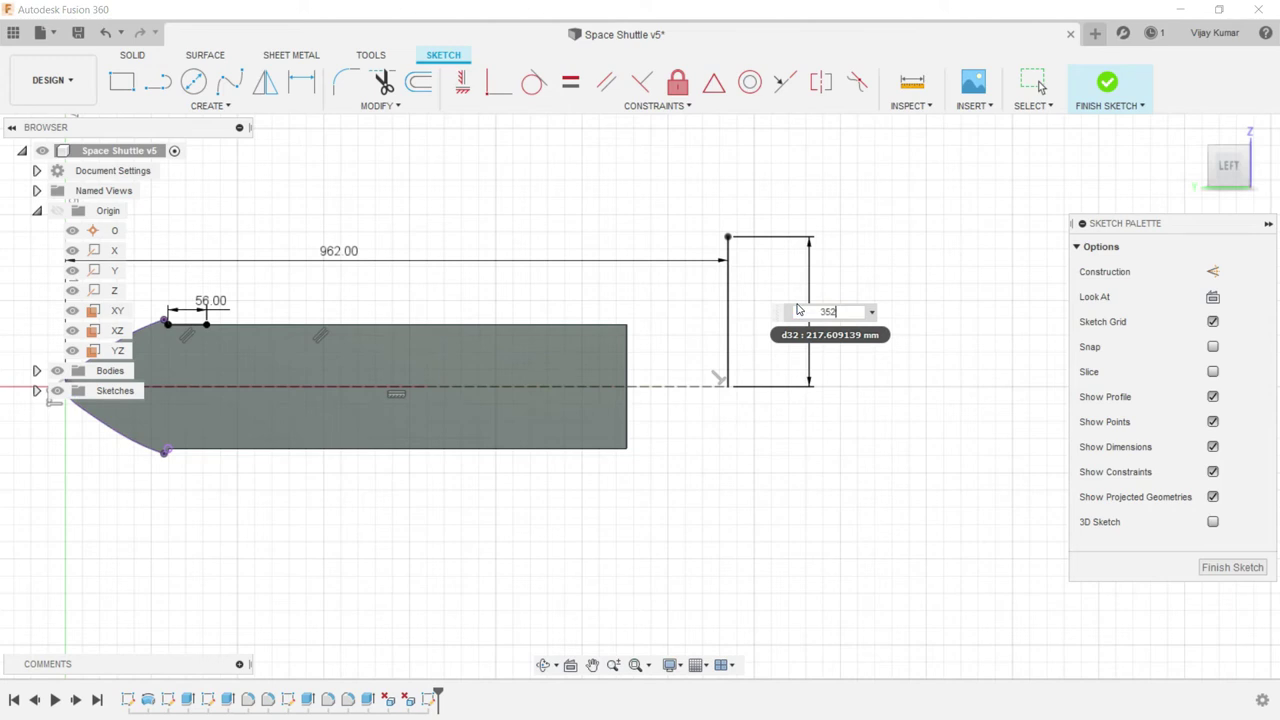
pyautogui.press('Return')
pyautogui.scroll(-2, 800, 300)
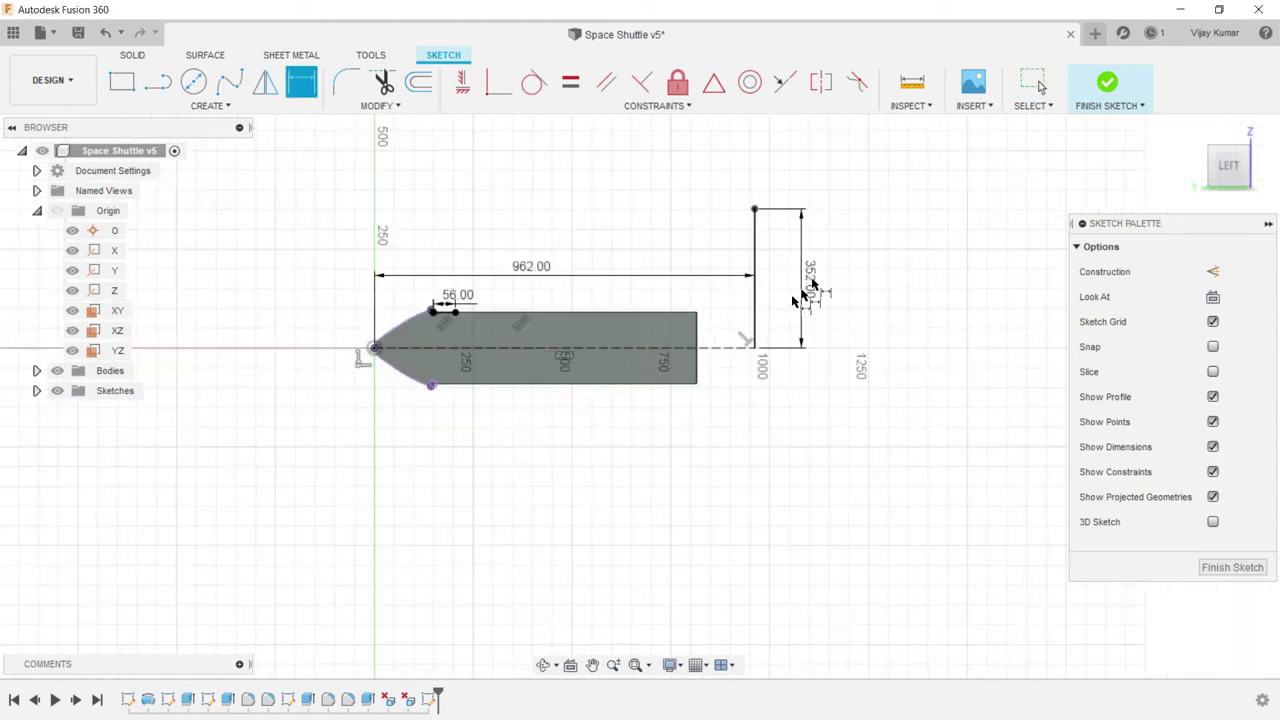
pyautogui.scroll(-2, 814, 286)
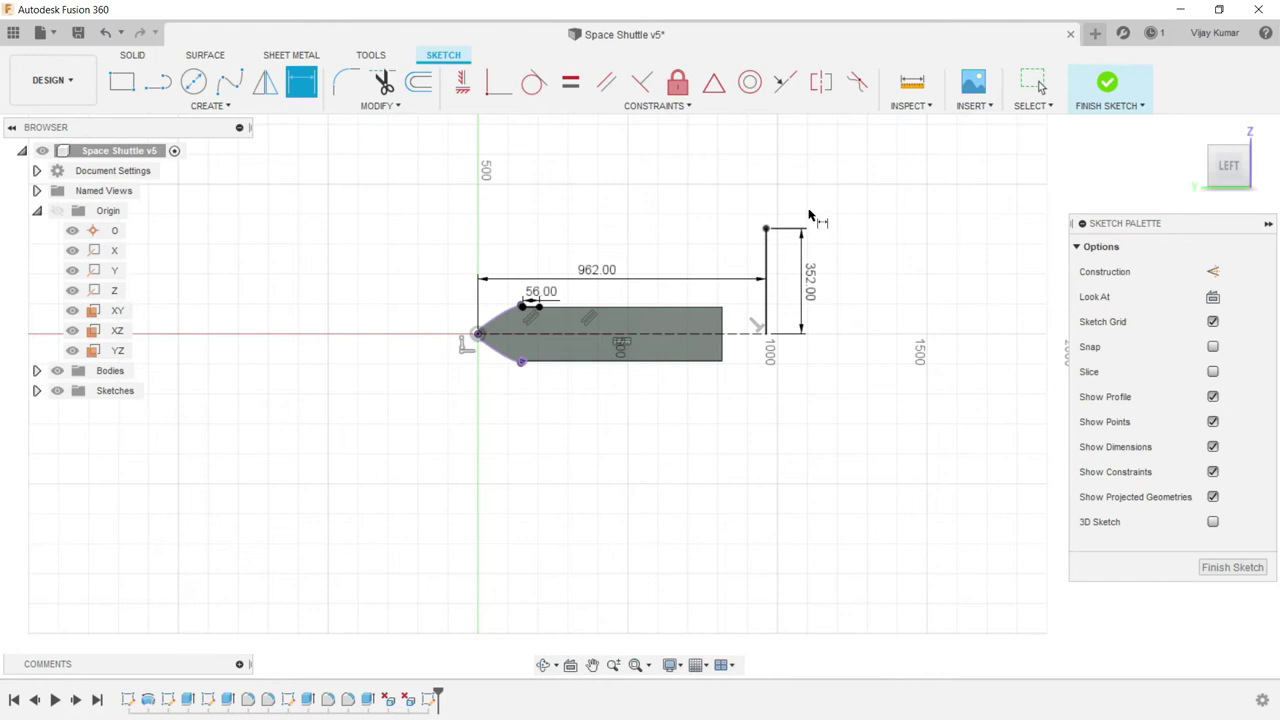
pyautogui.scroll(5, 790, 220)
pyautogui.scroll(-2, 763, 225)
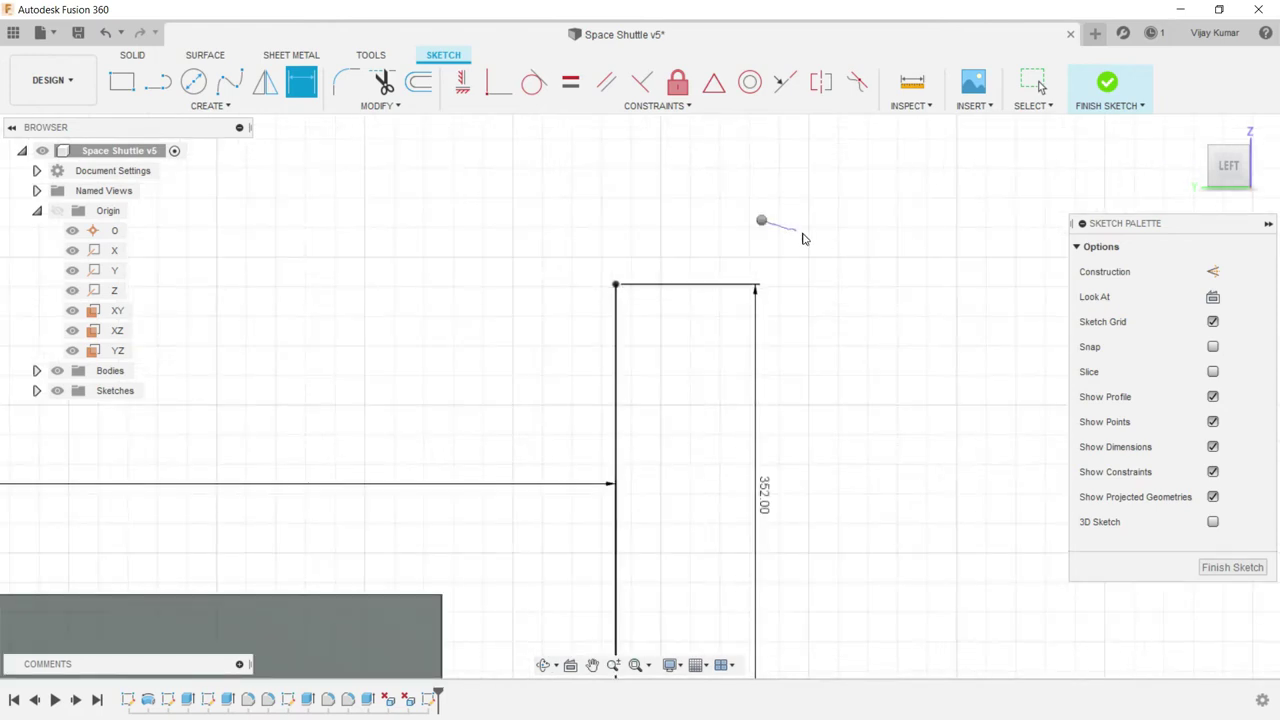
# - Cancel the stray dimension and Fix tool, then select the 352 mm vertical line
pyautogui.rightClick(808, 238)
pyautogui.press('Escape')
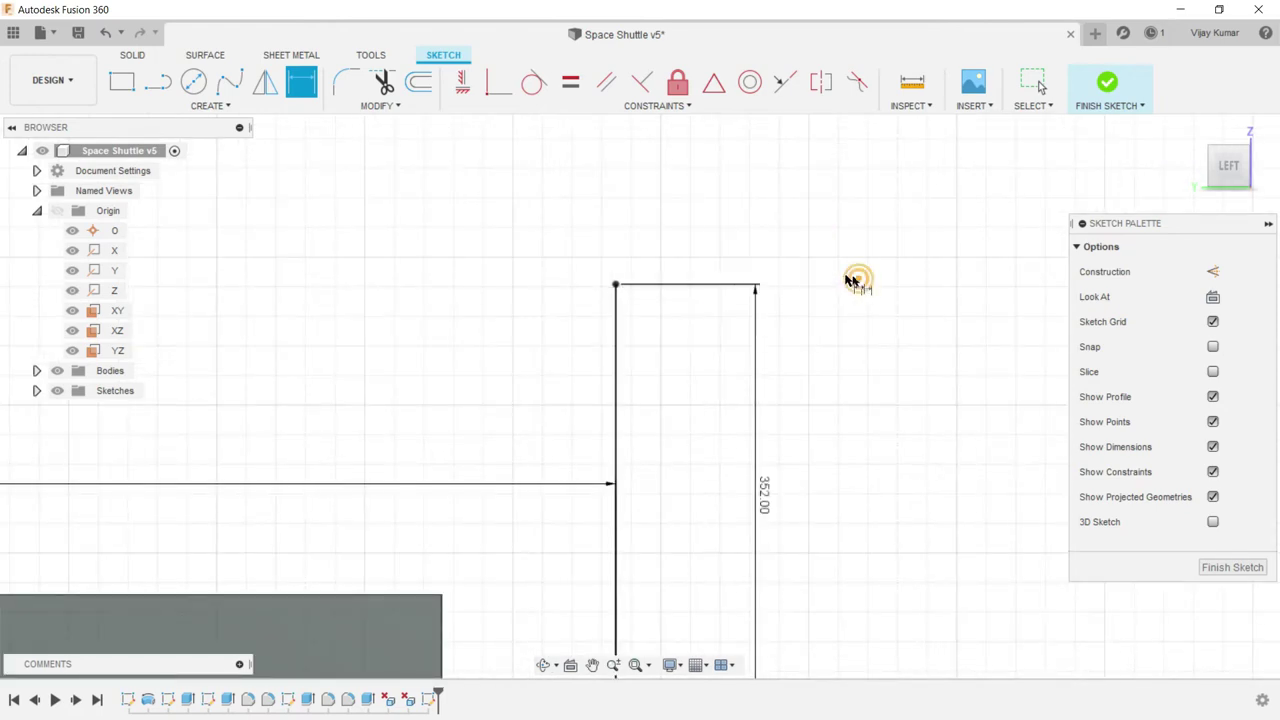
pyautogui.click(678, 82)
pyautogui.scroll(-2, 532, 168)
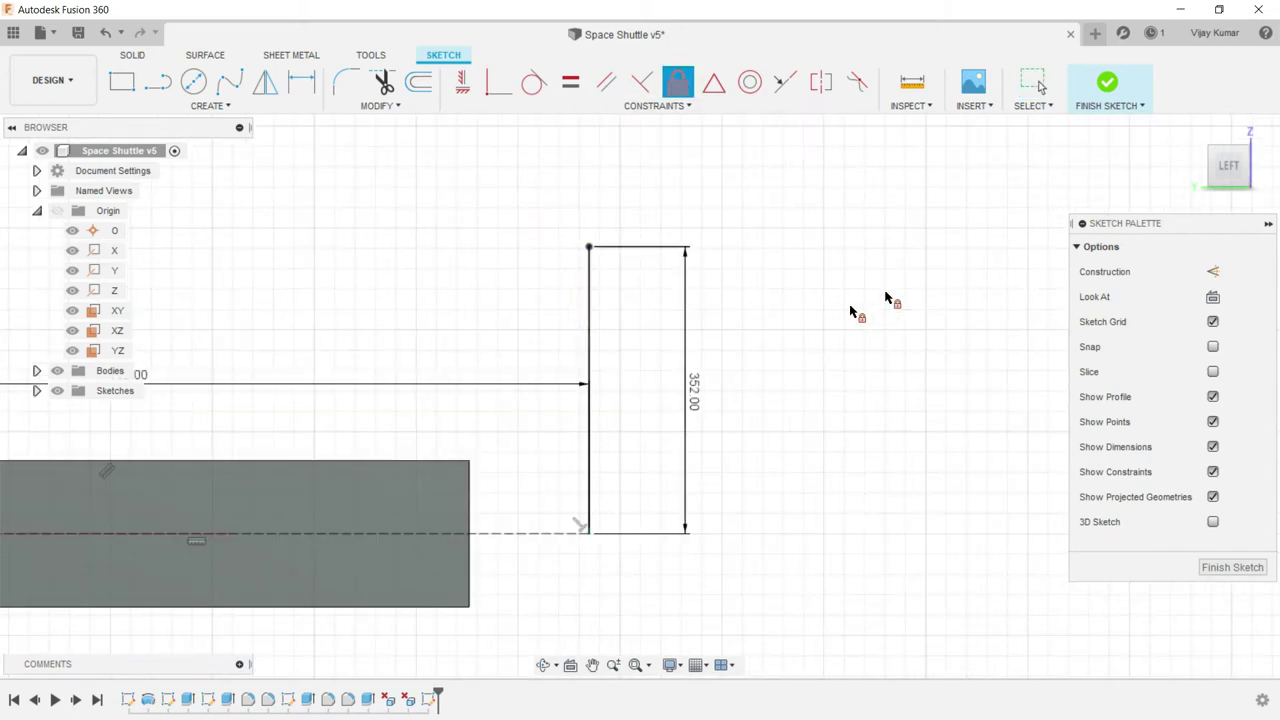
pyautogui.press('Escape')
pyautogui.scroll(-3, 886, 249)
pyautogui.scroll(-2, 903, 229)
pyautogui.scroll(3, 903, 234)
pyautogui.scroll(2, 830, 290)
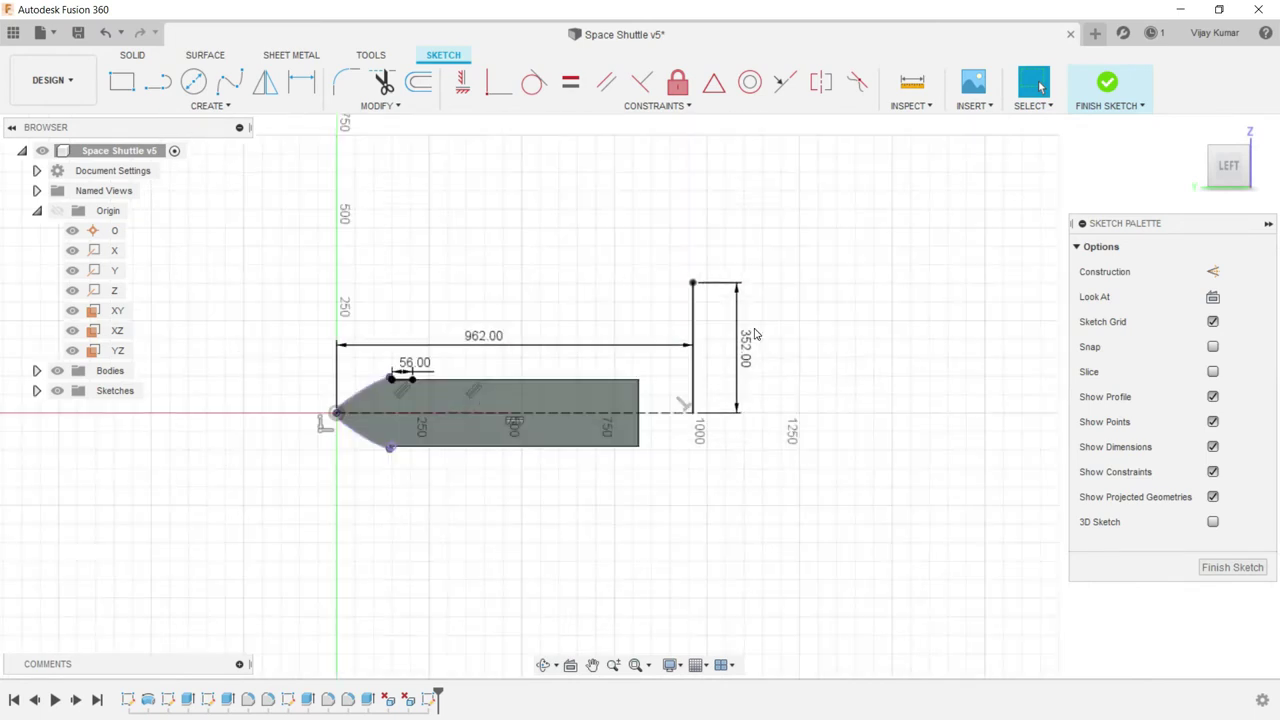
pyautogui.click(690, 363)
# - Make the upright a construction line and draw a slanted line from its base
pyautogui.click(1210, 272)
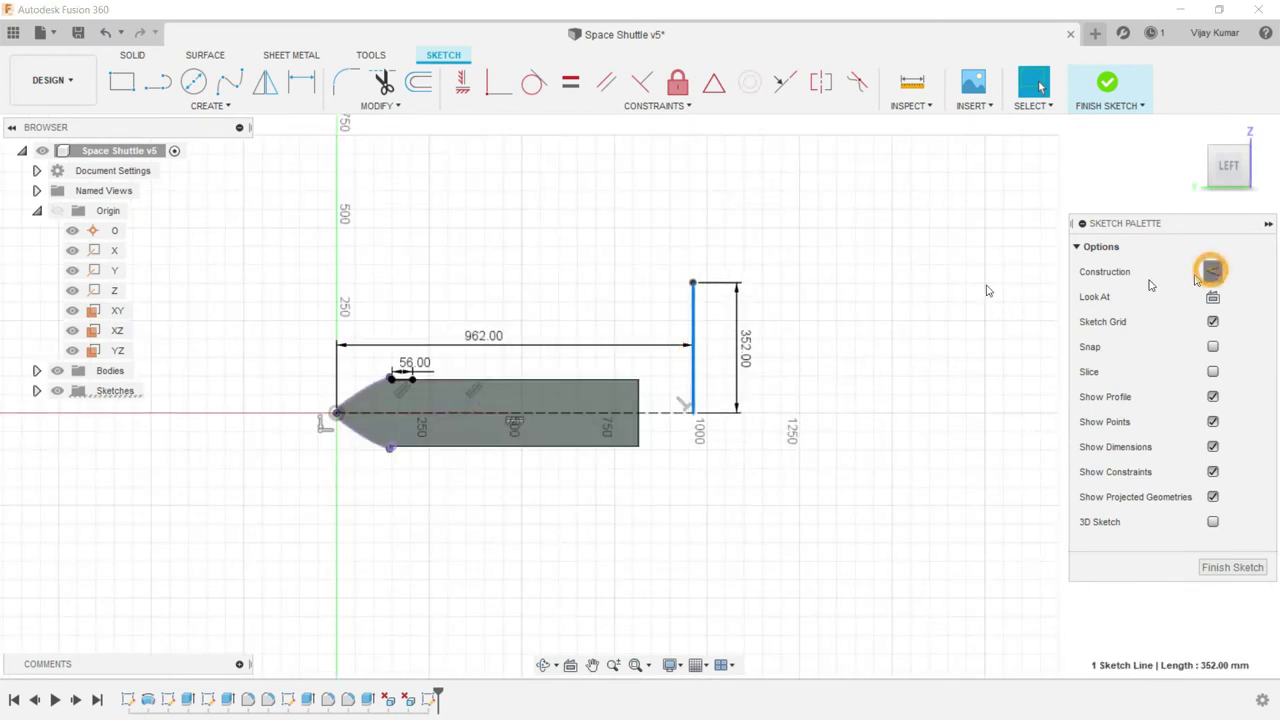
pyautogui.click(823, 287)
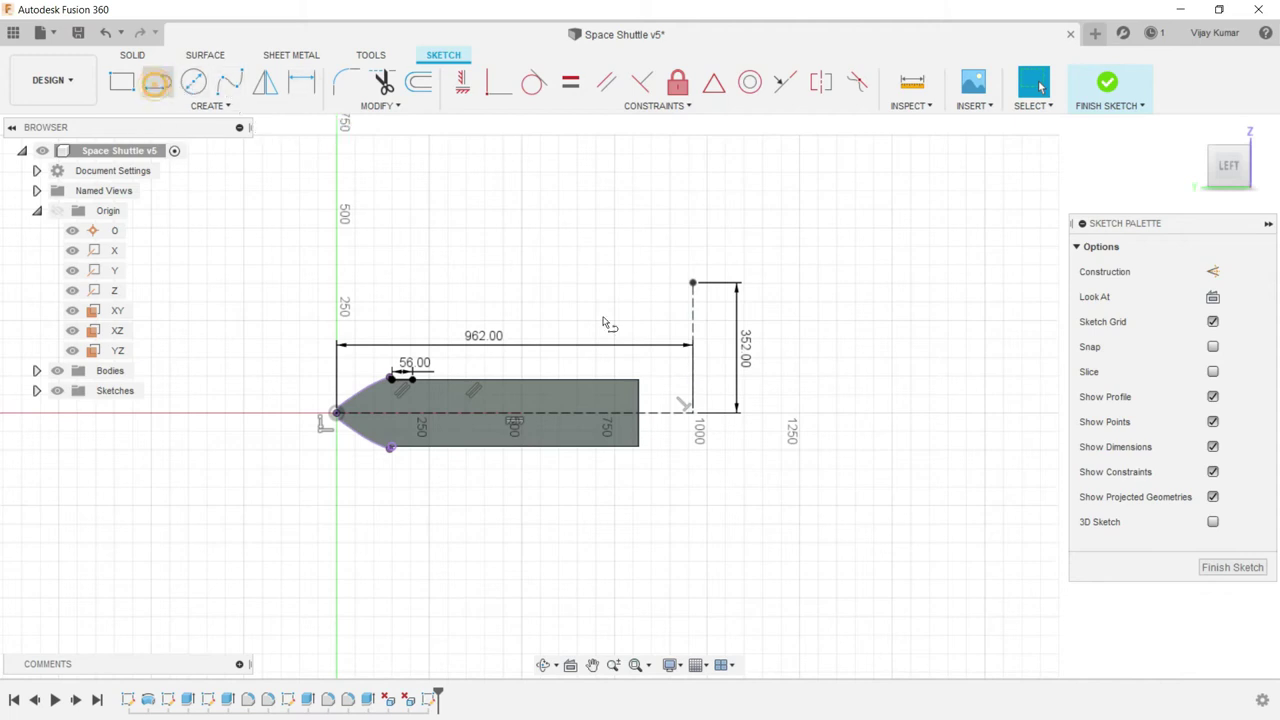
pyautogui.click(157, 82)
pyautogui.click(696, 415)
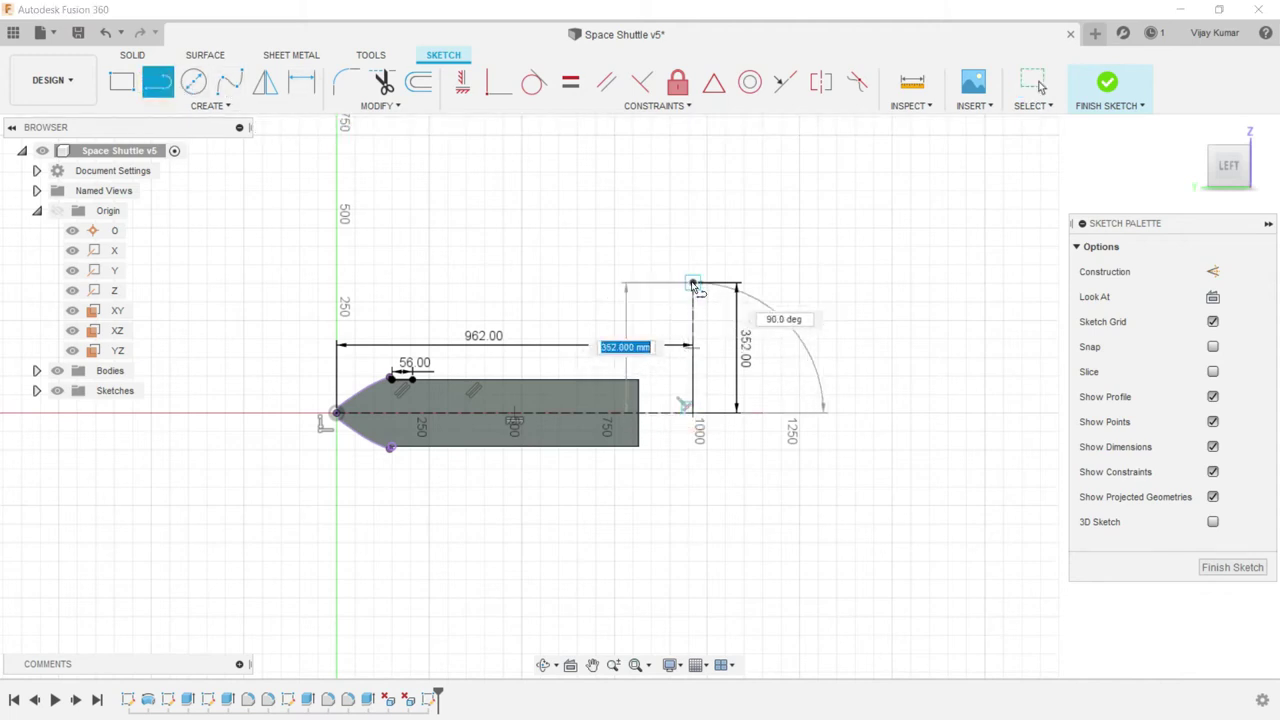
pyautogui.click(668, 283)
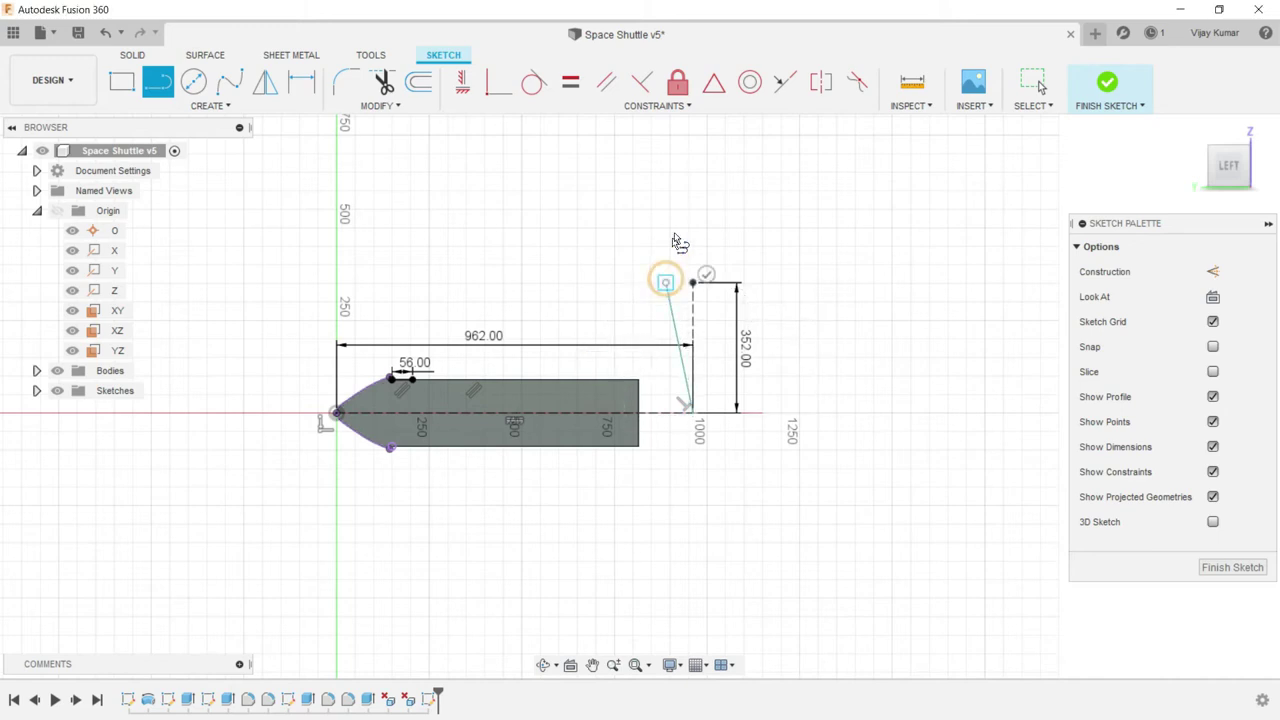
pyautogui.rightClick(688, 236)
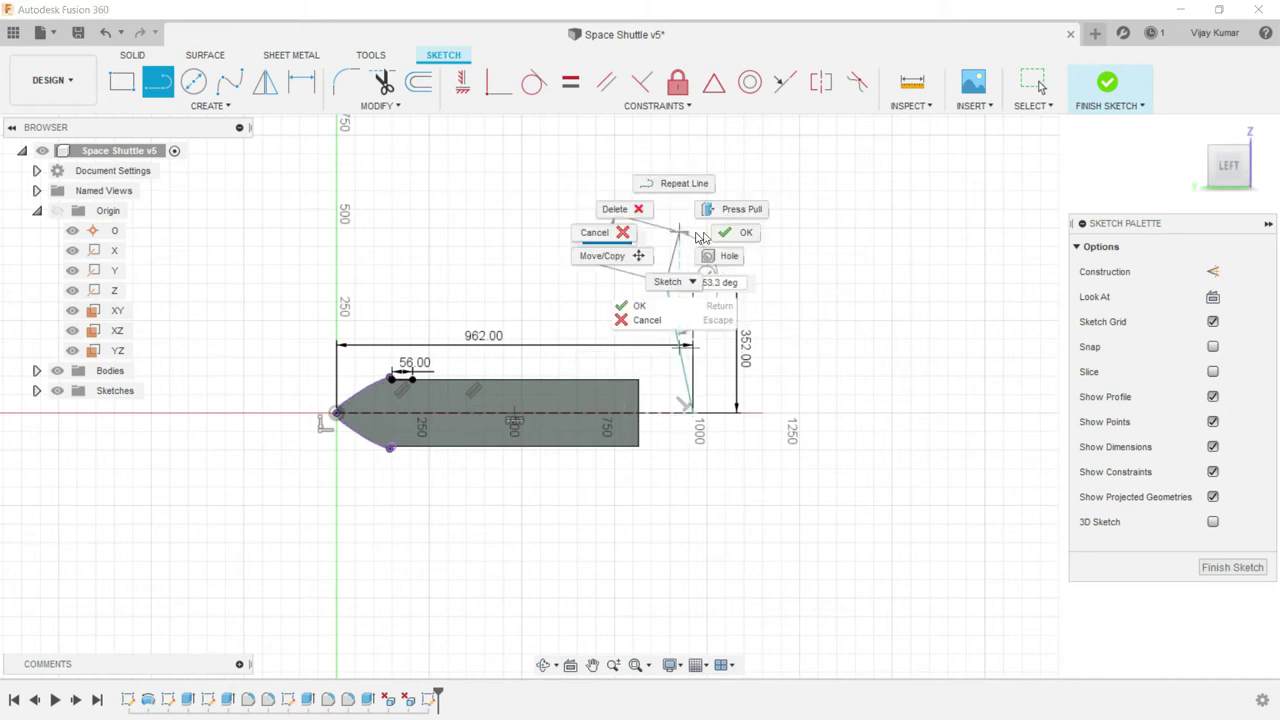
pyautogui.press('Escape')
# - Set the angle between the slanted line and the vertical construction line to 10°
pyautogui.press('d')
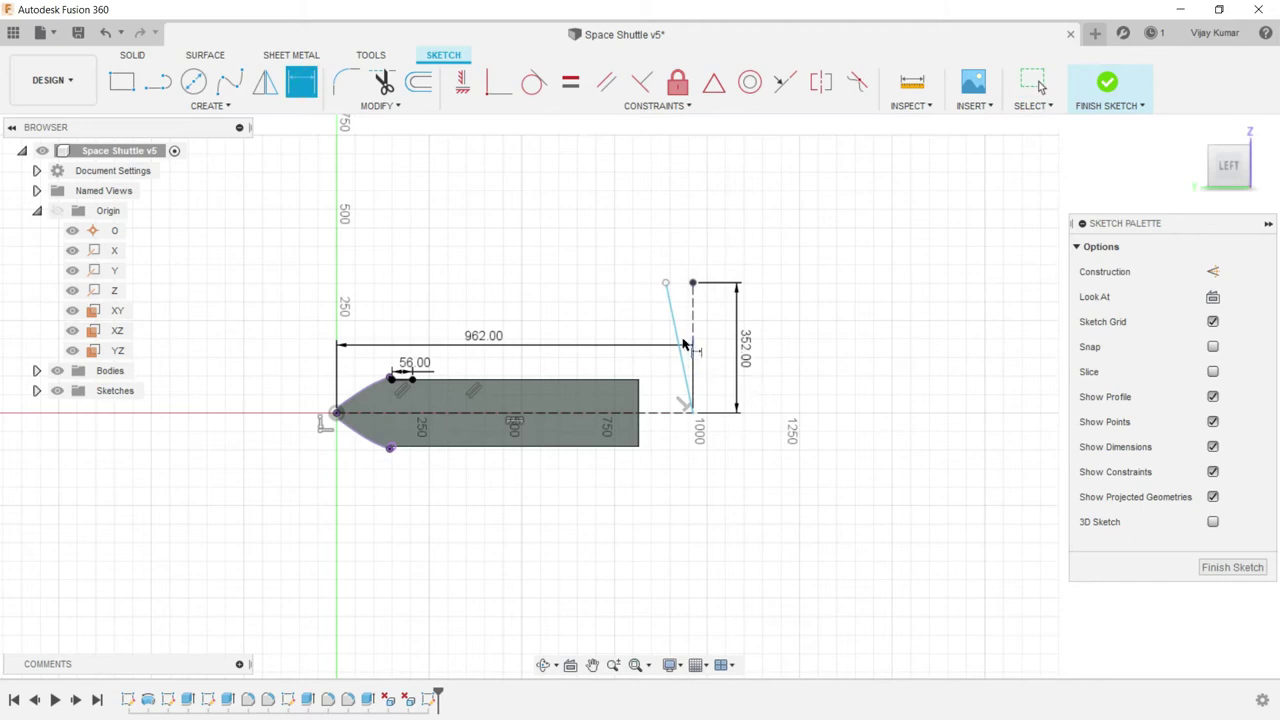
pyautogui.click(679, 334)
pyautogui.click(693, 330)
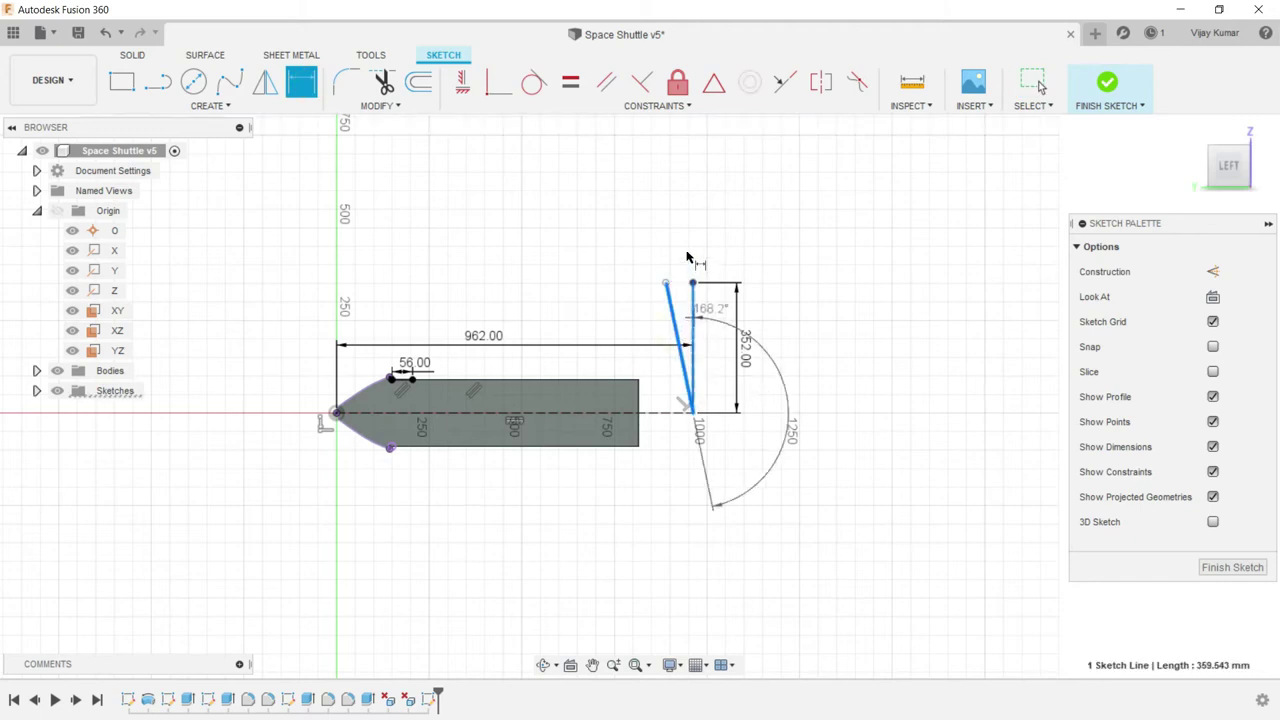
pyautogui.click(688, 240)
pyautogui.write('10')
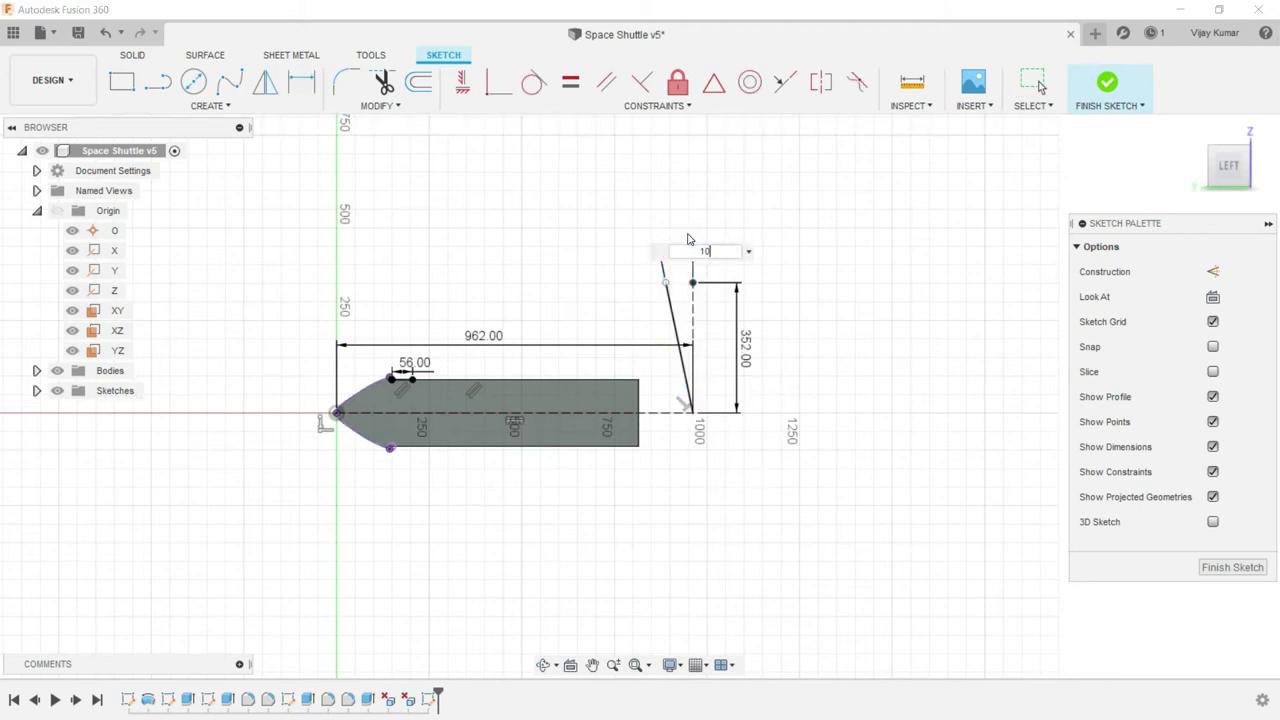
pyautogui.press('Return')
pyautogui.rightClick(875, 250)
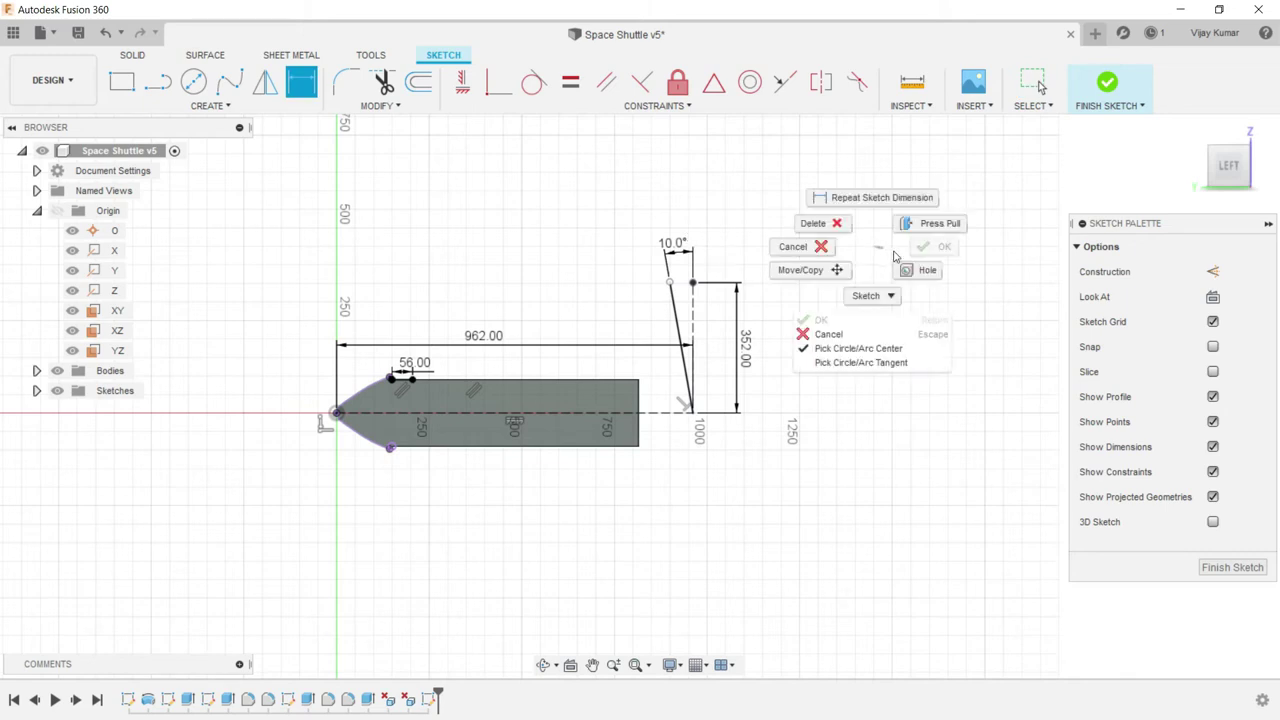
pyautogui.press('Escape')
pyautogui.press('Escape')
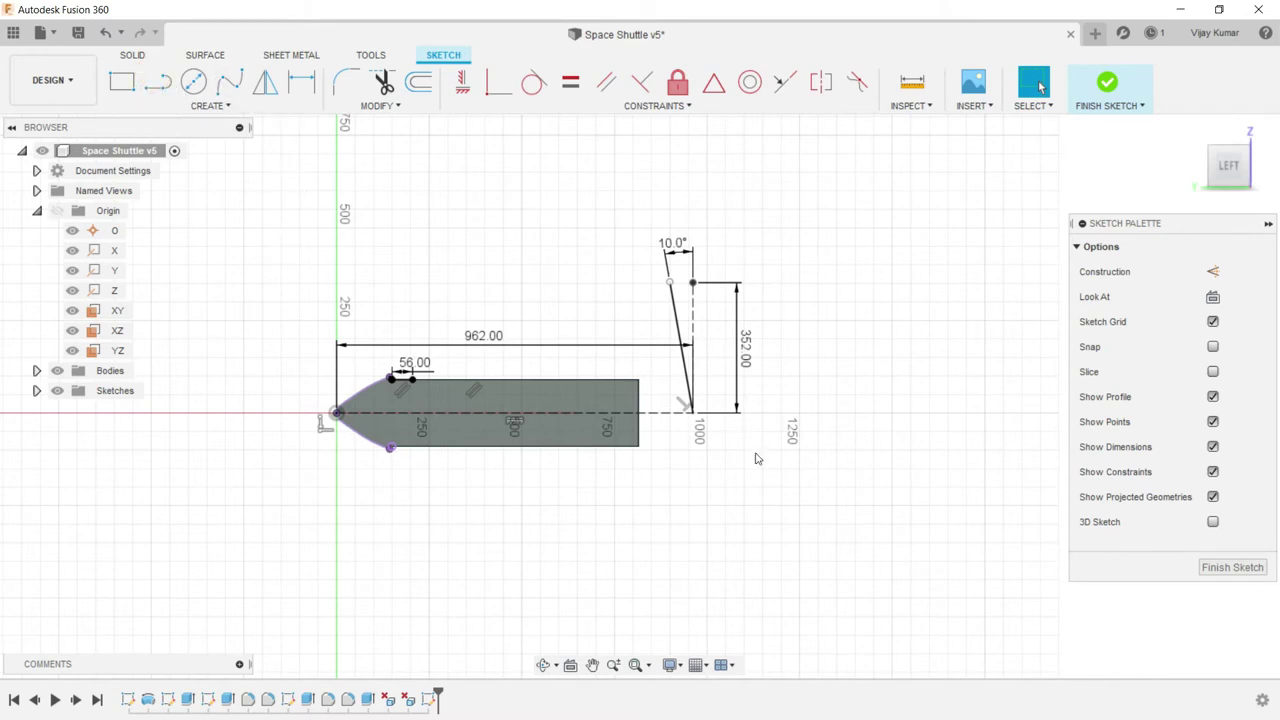
pyautogui.scroll(2, 754, 440)
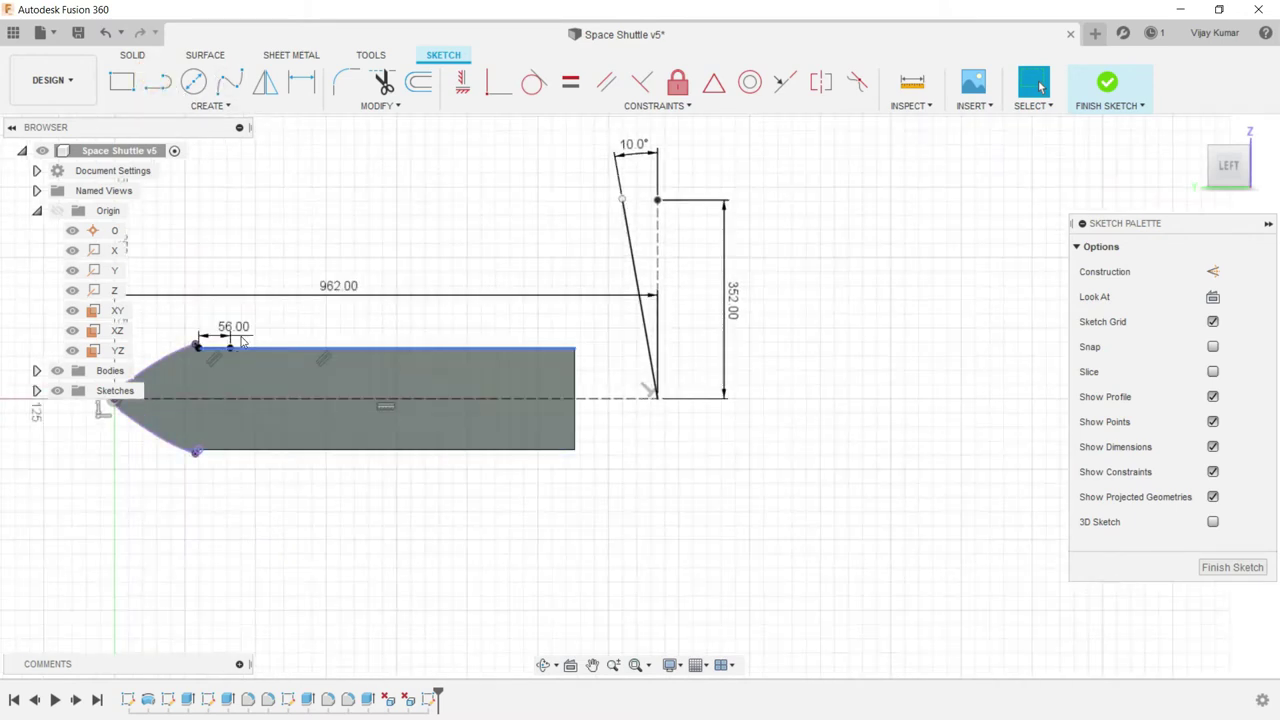
# - Draw a line from the 56.00 edge's end slanting up toward the wing, nudging its end slightly higher
pyautogui.click(157, 86)
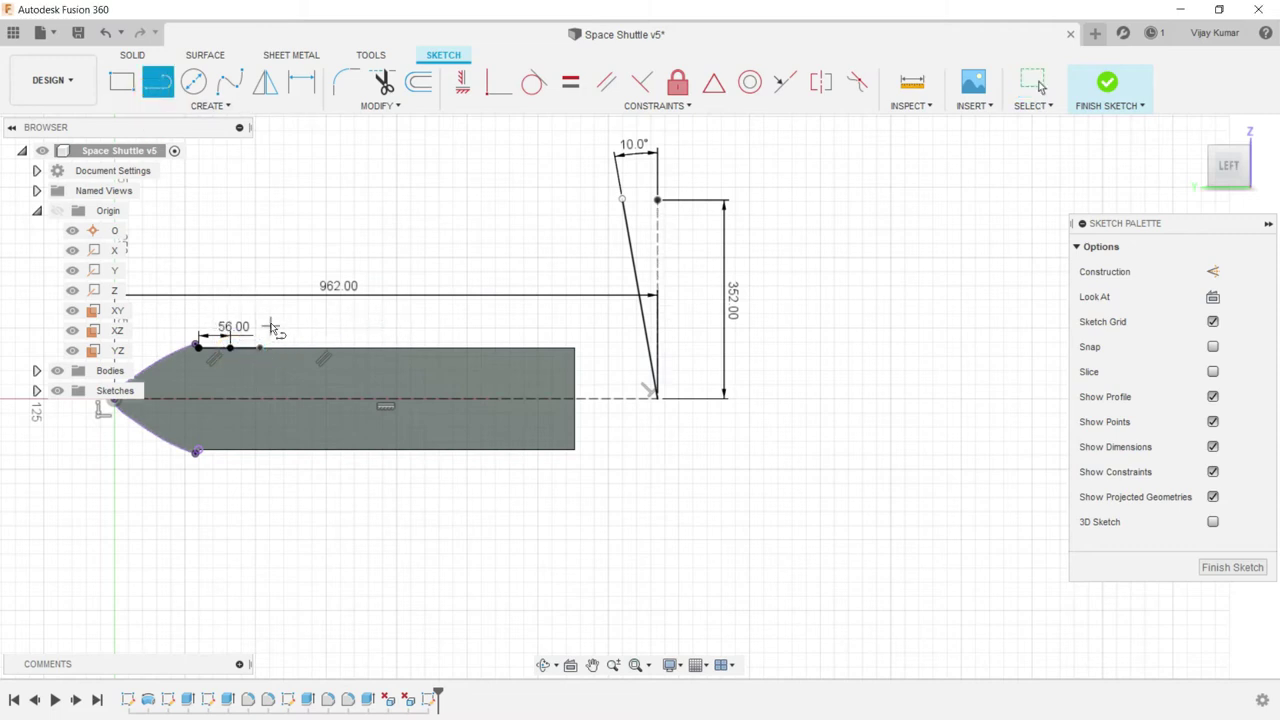
pyautogui.press('Escape')
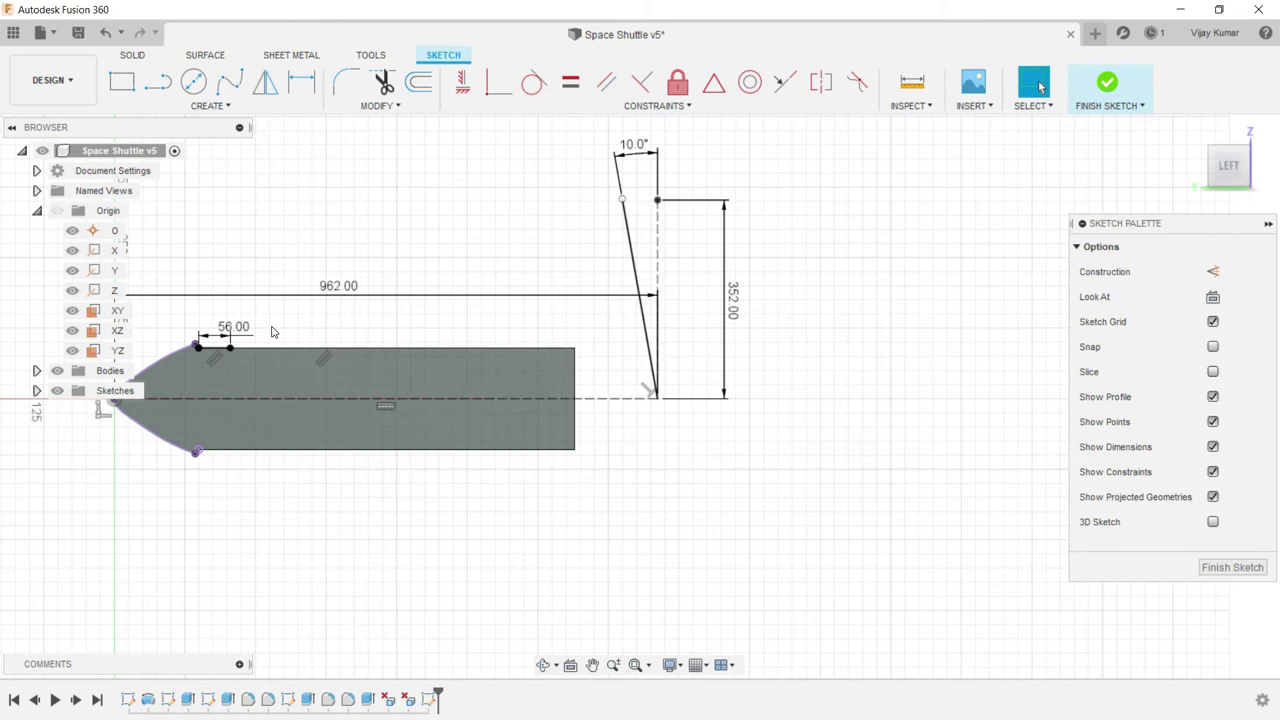
pyautogui.click(157, 82)
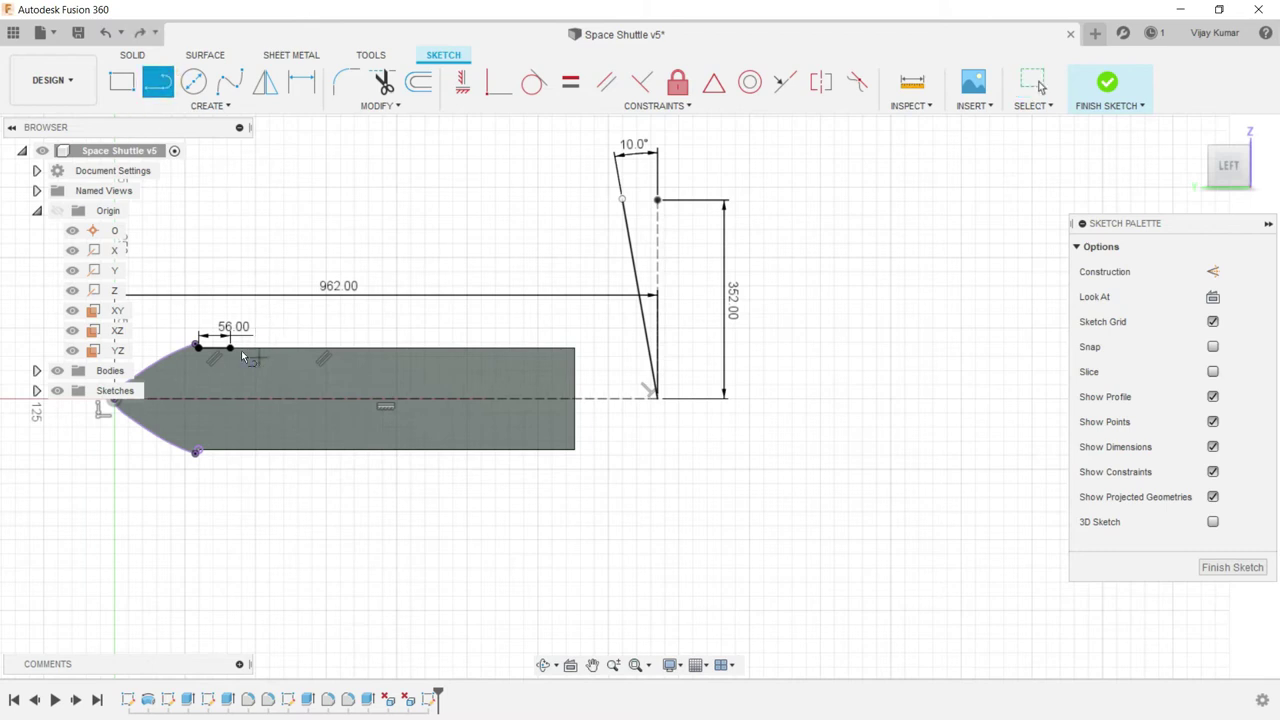
pyautogui.click(231, 348)
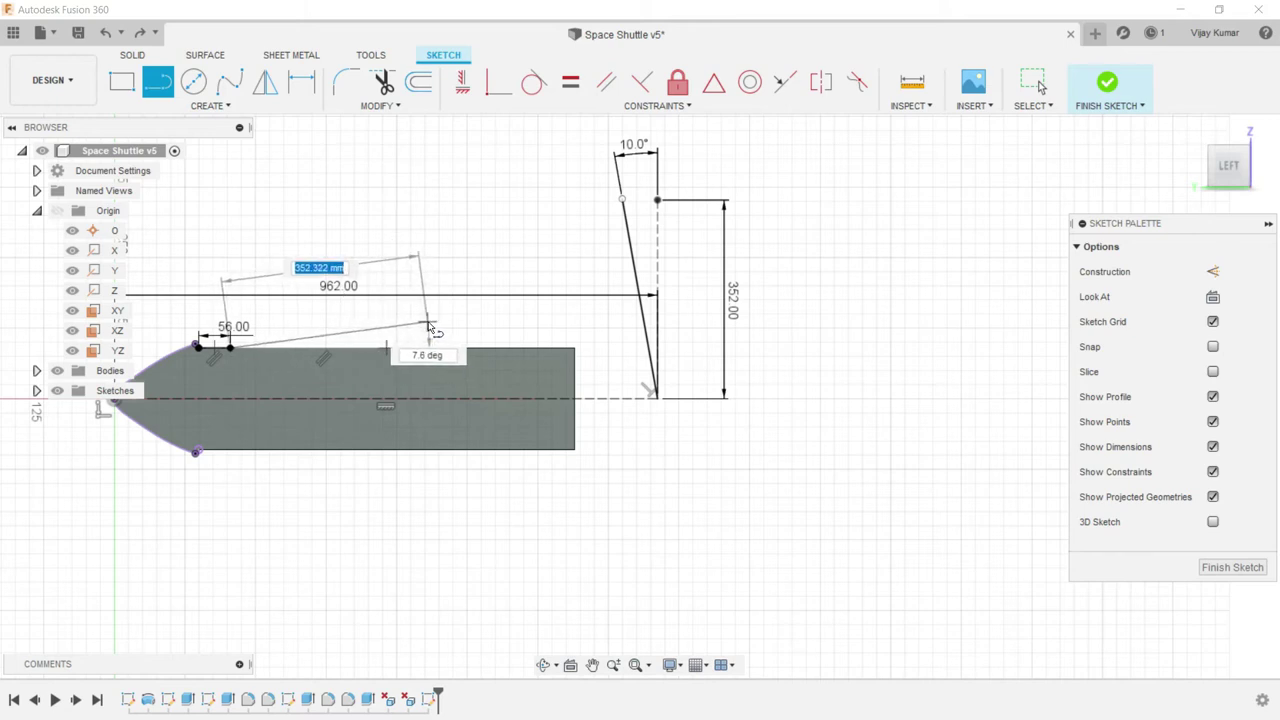
pyautogui.moveTo(422, 323); pyautogui.dragTo(502, 267)
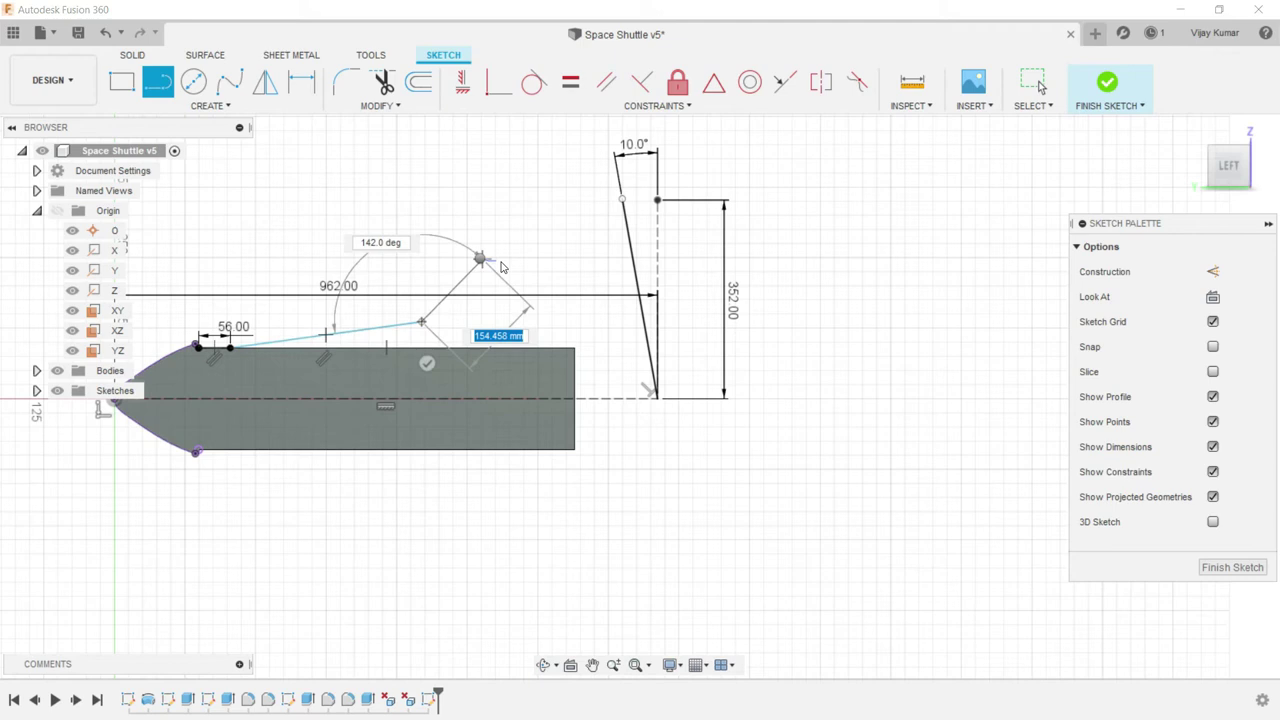
pyautogui.rightClick(443, 283)
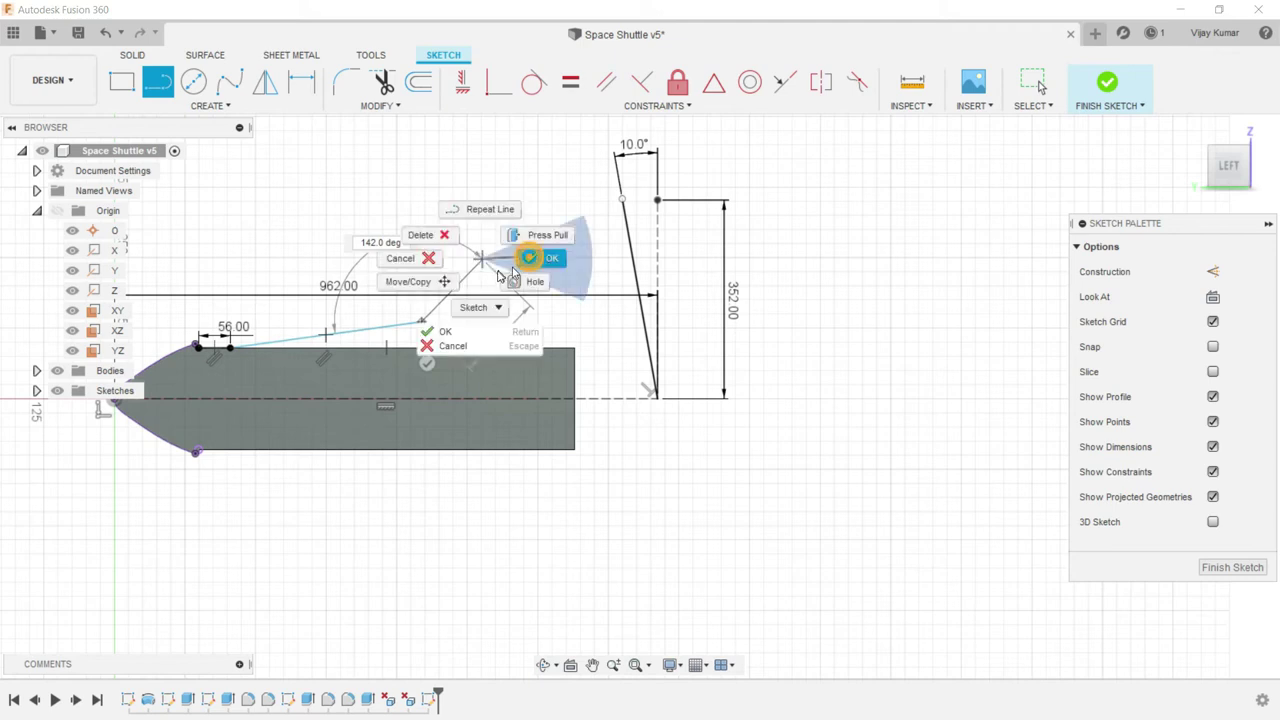
pyautogui.click(530, 257)
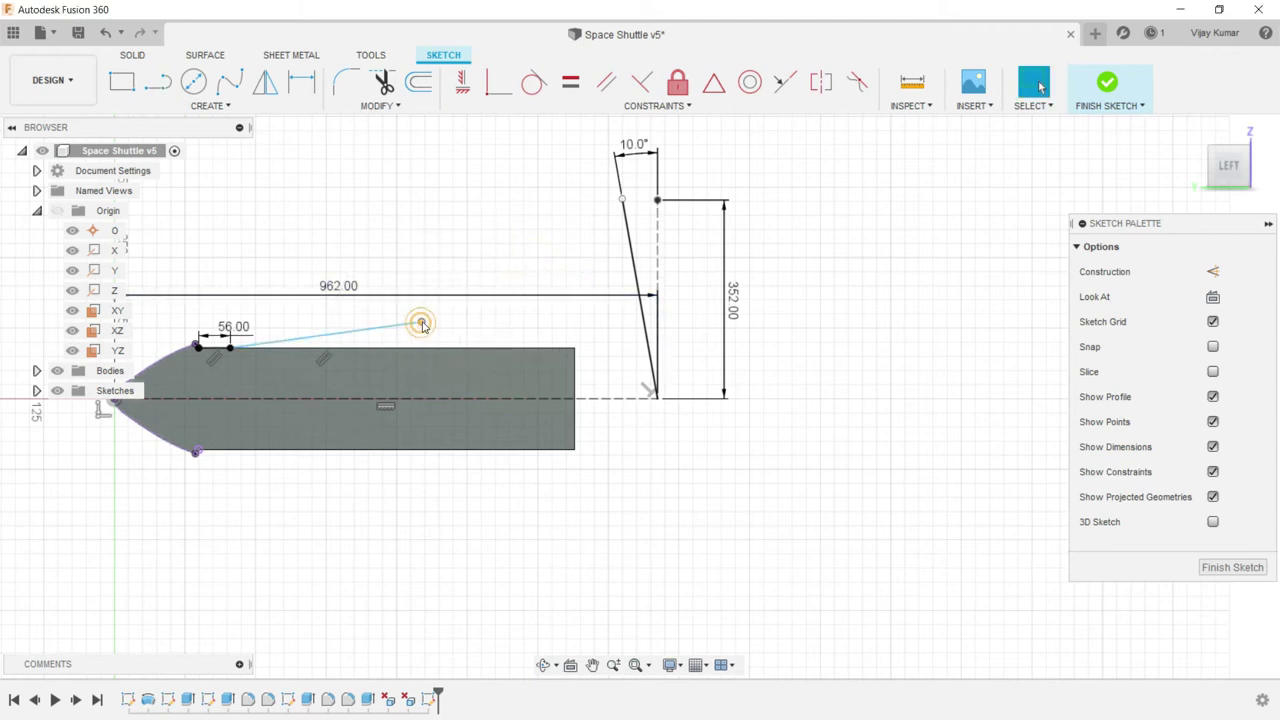
pyautogui.moveTo(422, 325); pyautogui.dragTo(415, 307)
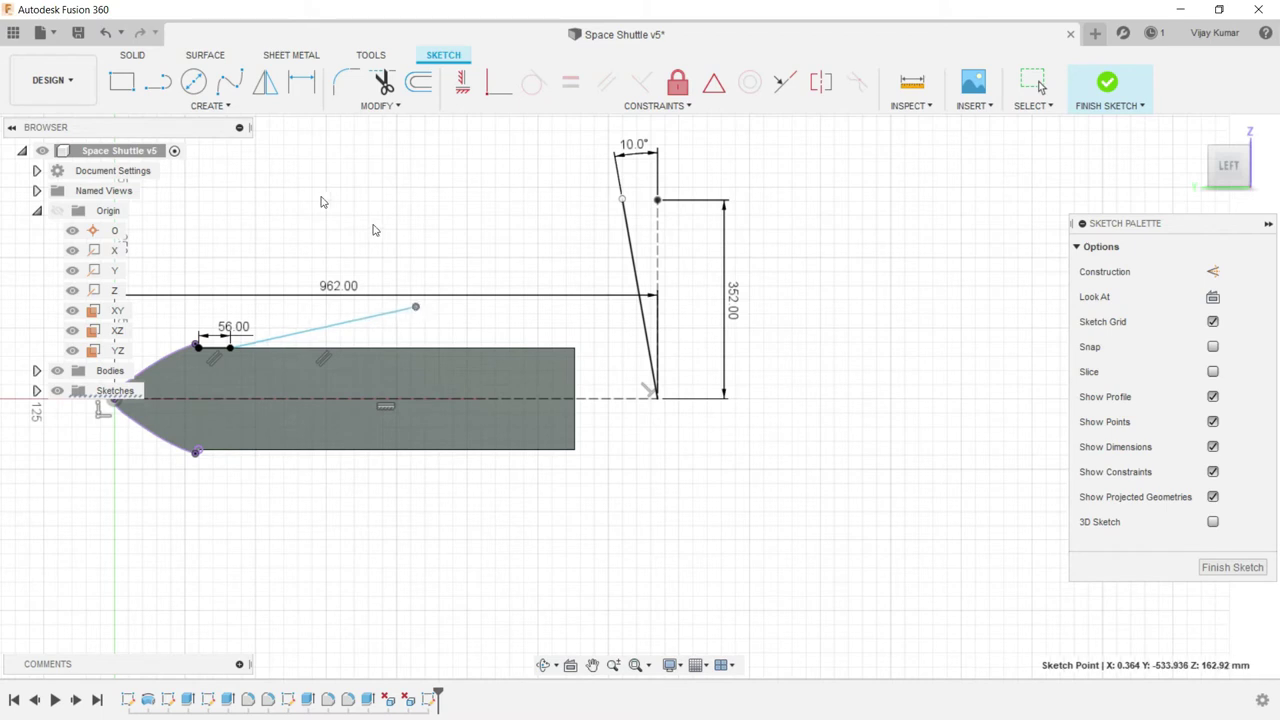
pyautogui.click(230, 81)
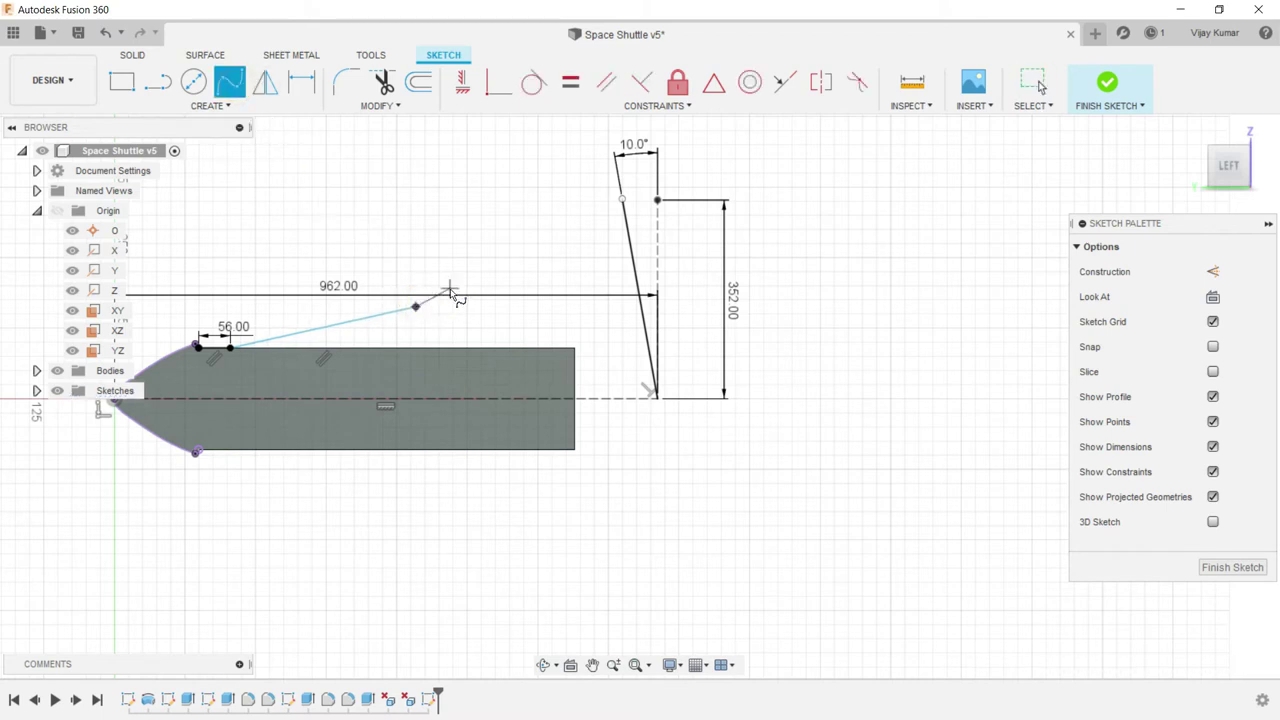
# - Start a spline at the slanted line's end with a second point up and right
pyautogui.scroll(1, 455, 292)
pyautogui.scroll(1, 457, 288)
pyautogui.scroll(1, 430, 300)
pyautogui.click(423, 309)
pyautogui.click(472, 269)
pyautogui.scroll(-2, 474, 272)
pyautogui.scroll(-2, 468, 268)
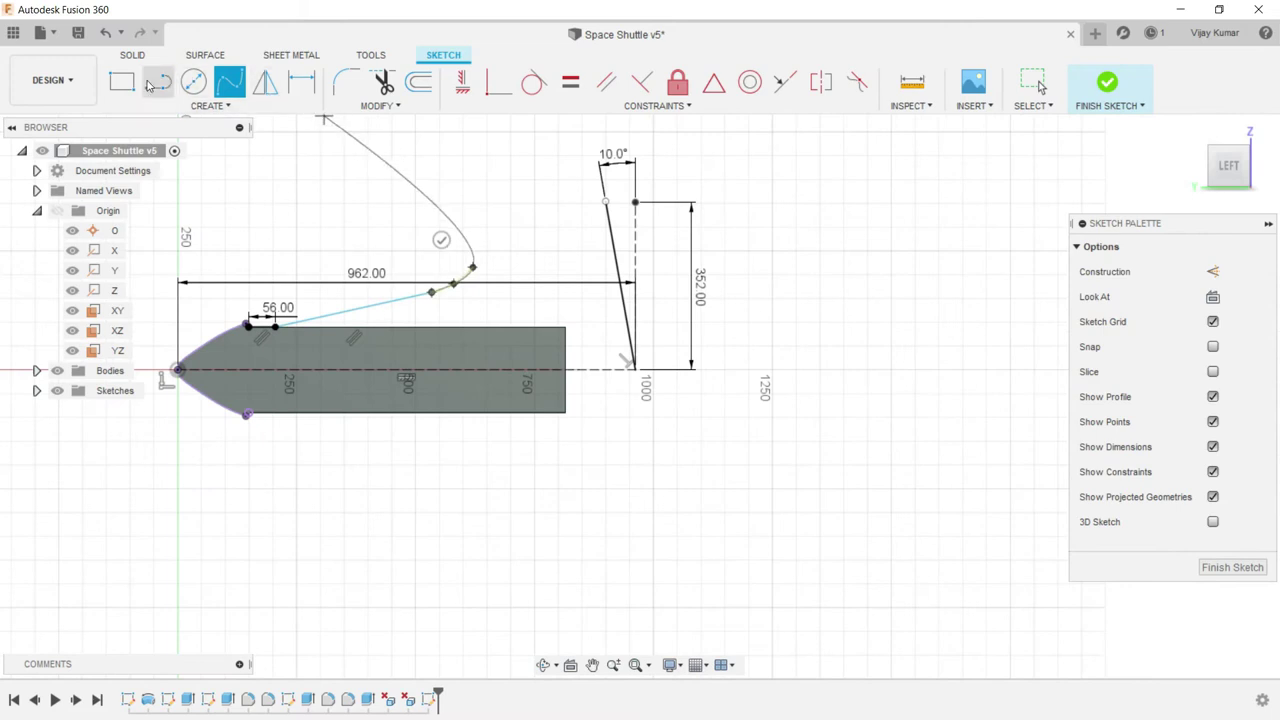
# - Draw a straight line continuing upward from the curve's end
pyautogui.click(156, 83)
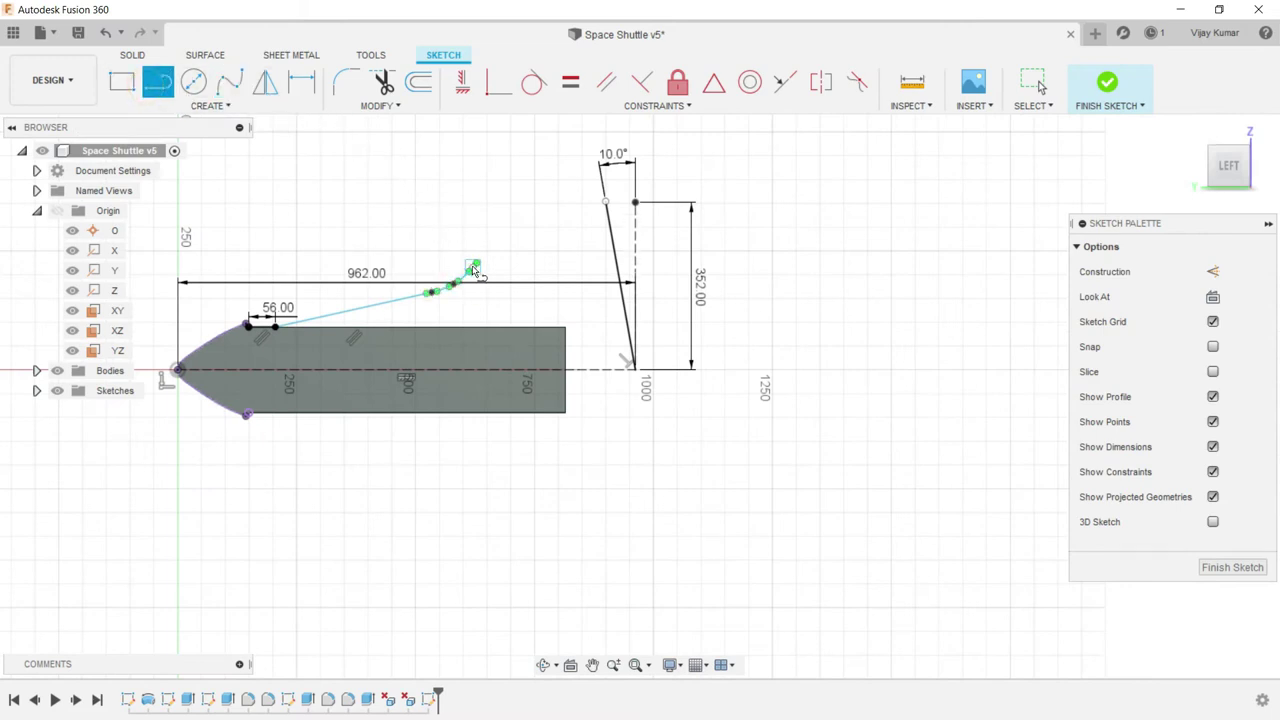
pyautogui.click(473, 267)
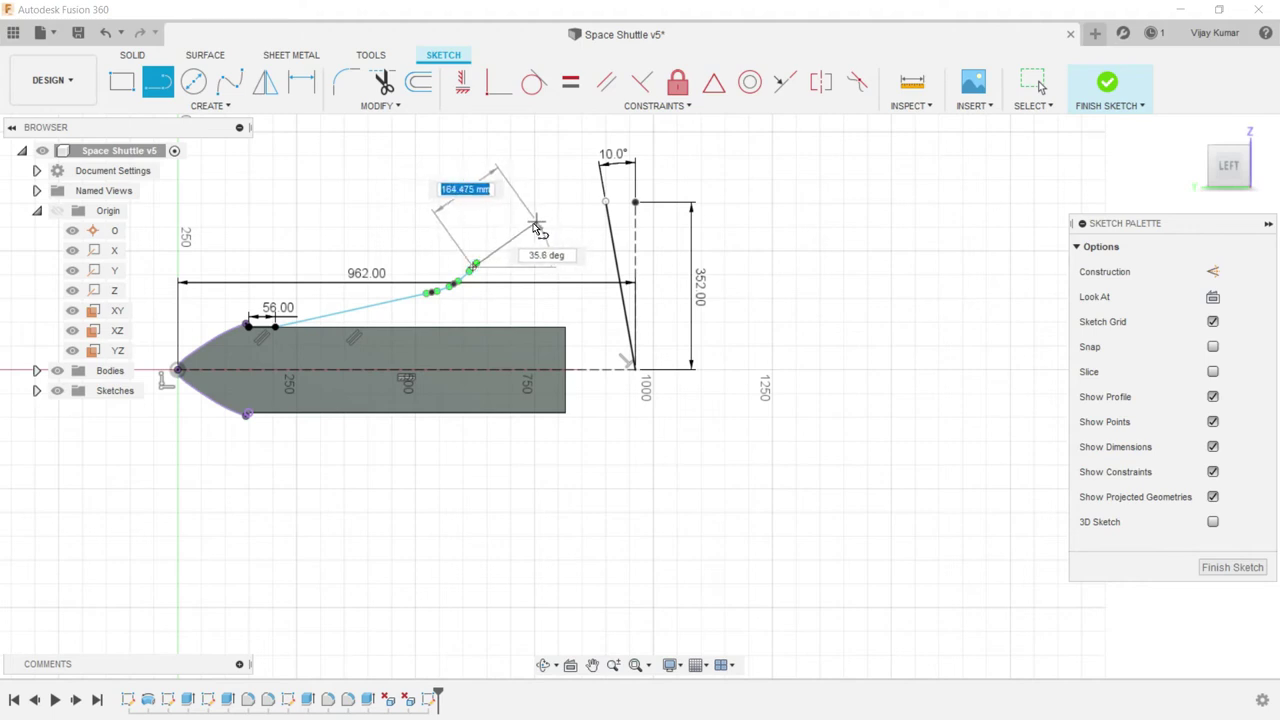
pyautogui.click(532, 223)
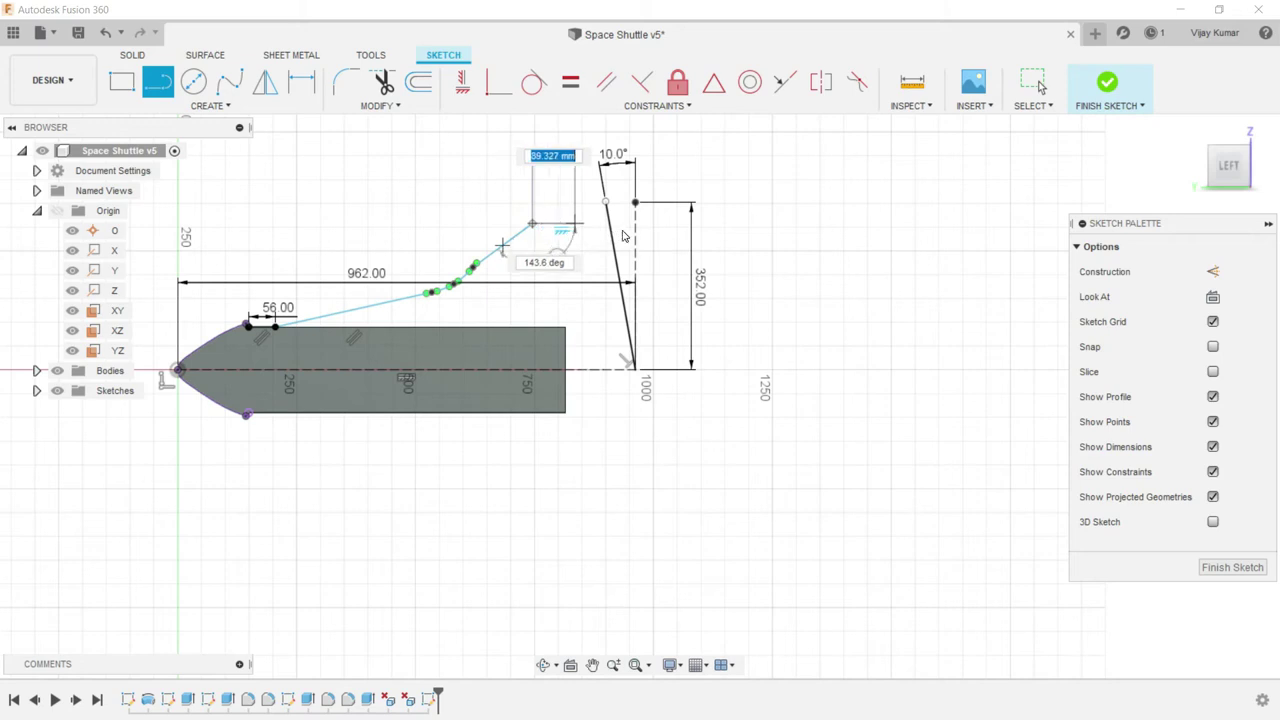
pyautogui.press('Escape')
pyautogui.scroll(3, 615, 185)
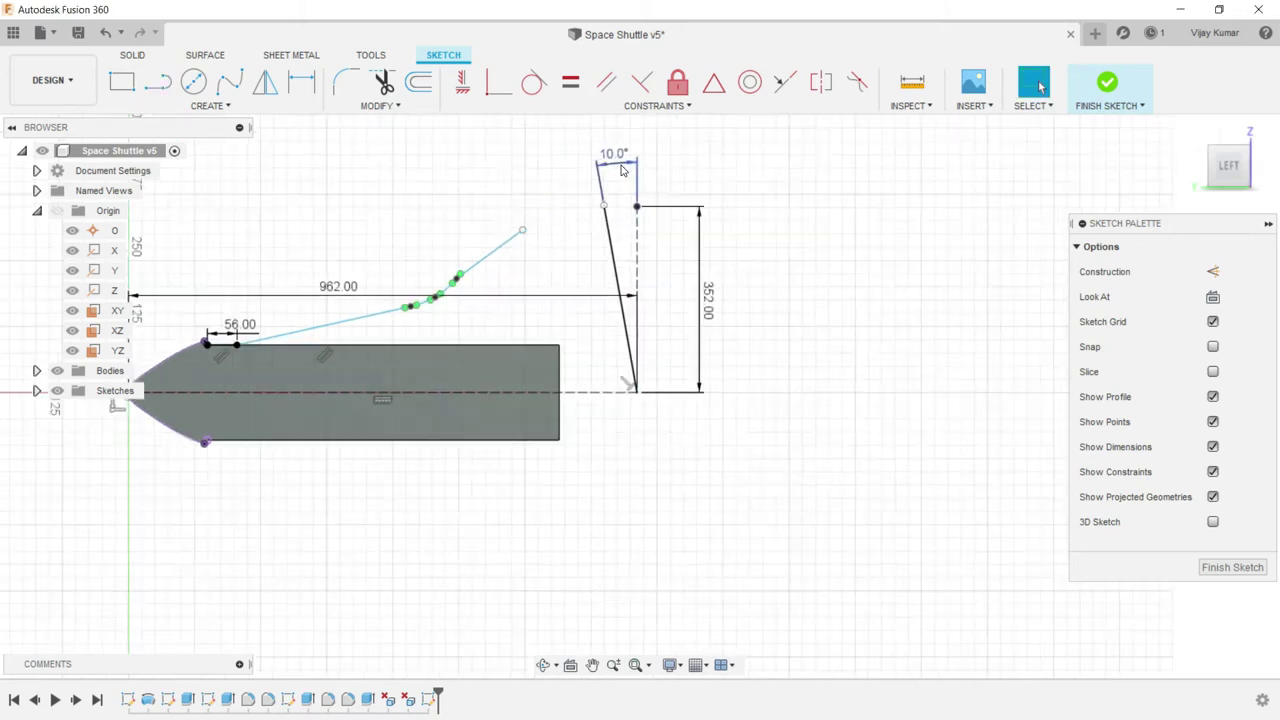
pyautogui.scroll(2, 615, 185)
# - Add a three-point spline from that line's end toward the slanted edge
pyautogui.click(229, 81)
pyautogui.click(439, 285)
pyautogui.click(460, 267)
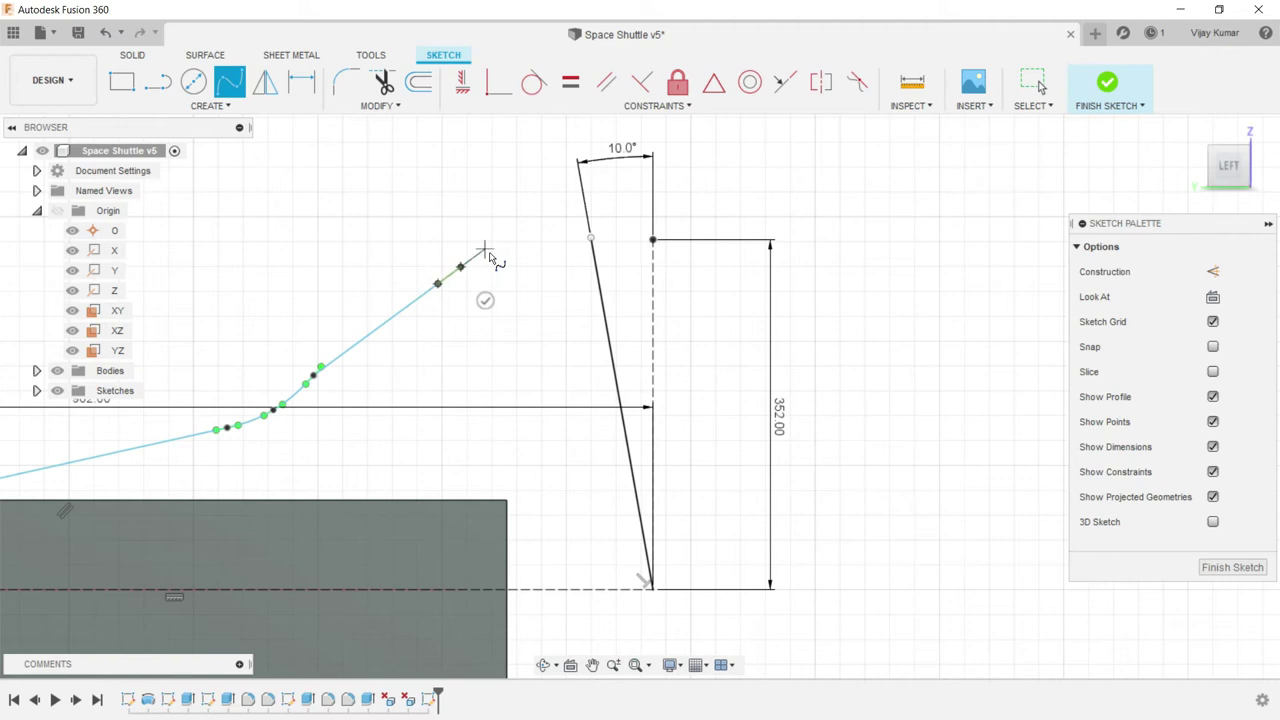
pyautogui.click(504, 255)
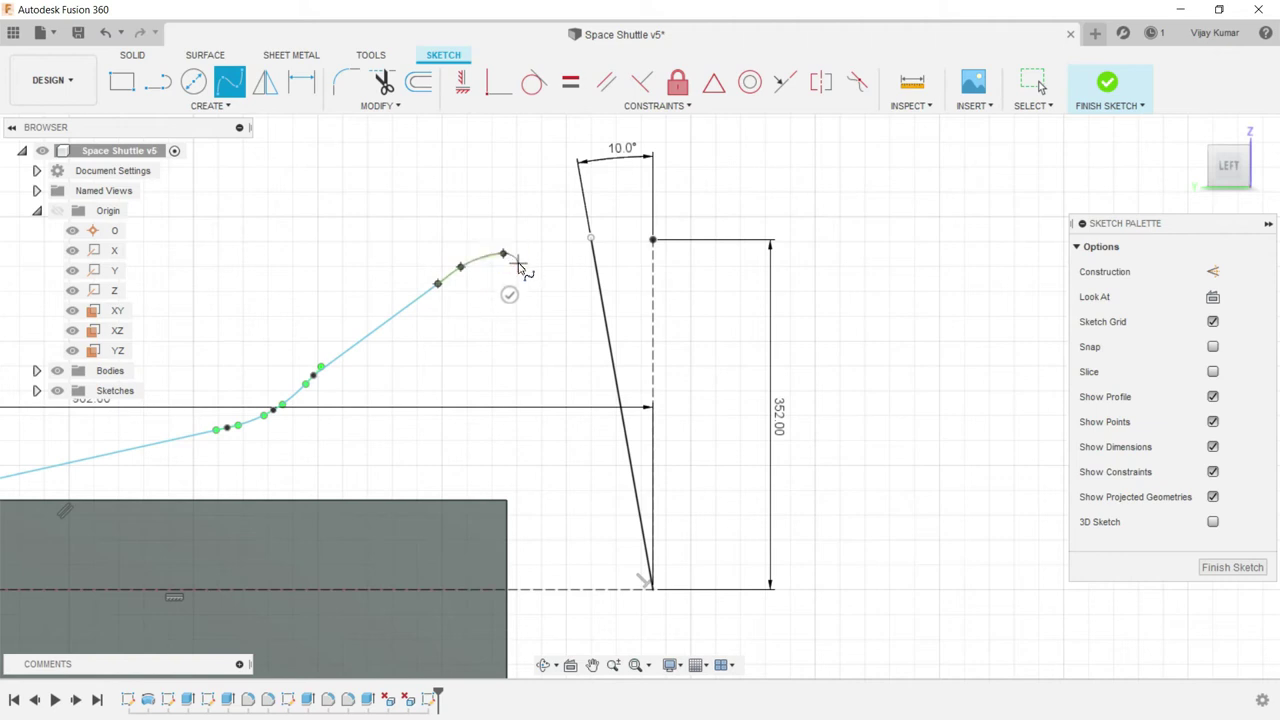
pyautogui.rightClick(513, 291)
pyautogui.click(519, 291)
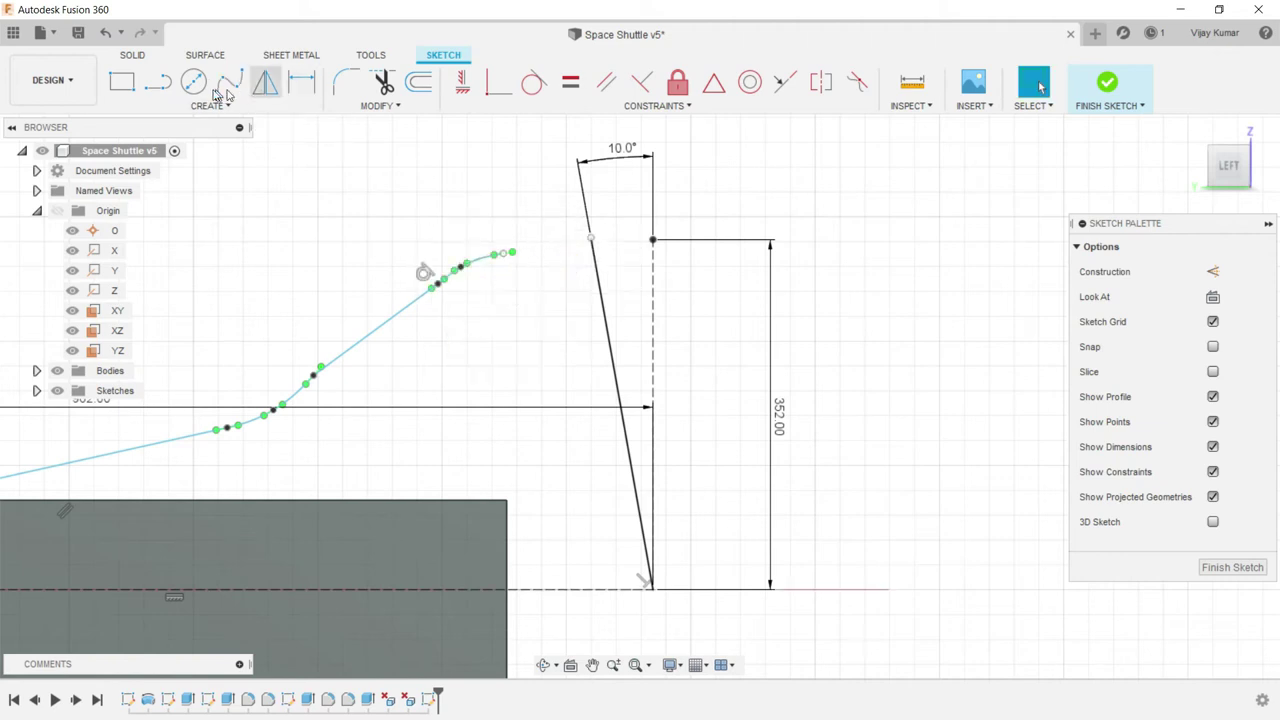
# - Connect the curve's end to the top of the 10° slanted edge with a line
pyautogui.click(157, 81)
pyautogui.moveTo(507, 257); pyautogui.dragTo(590, 238)
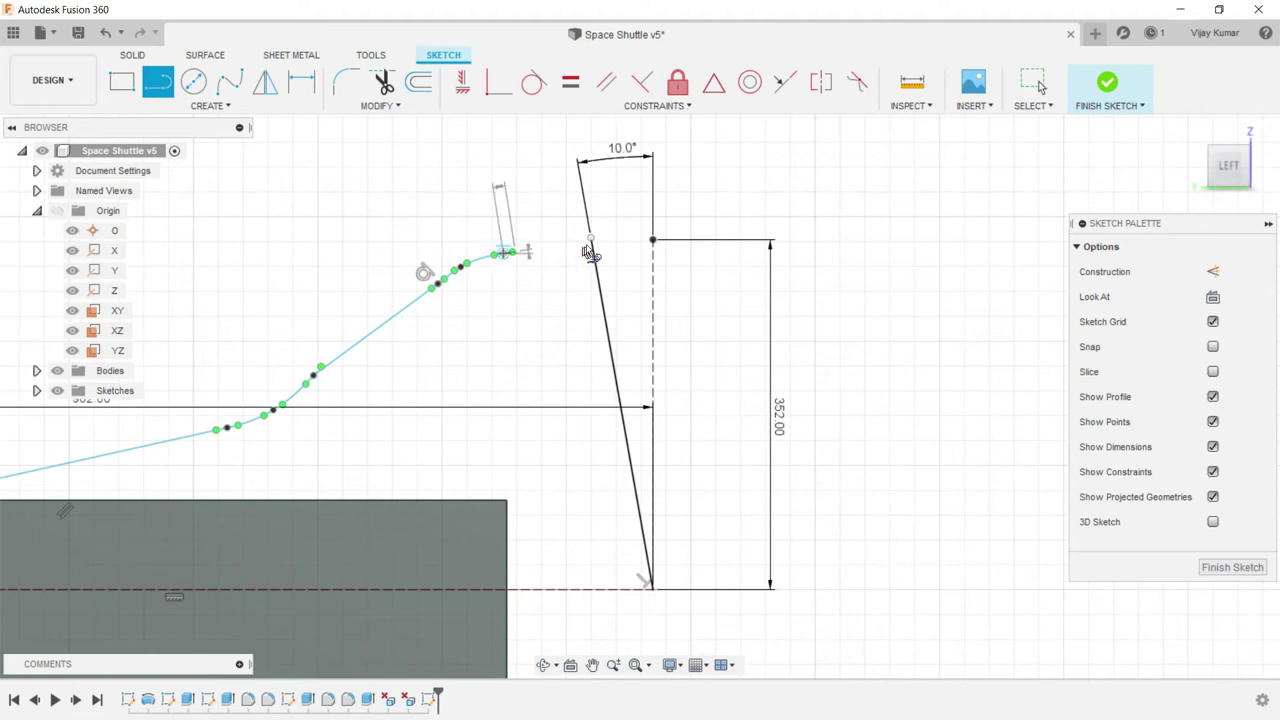
pyautogui.rightClick(484, 216)
pyautogui.click(538, 229)
pyautogui.scroll(-3, 538, 229)
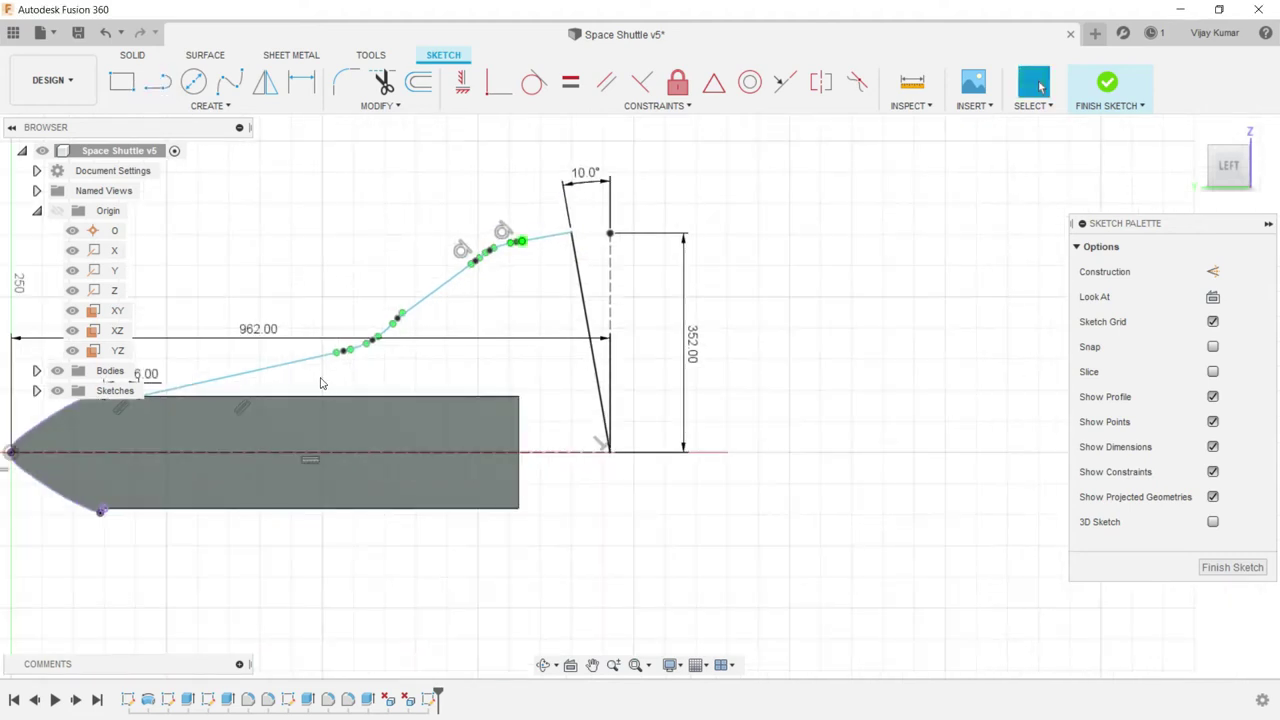
# - Drag one spline point to smooth the leading-edge curve
pyautogui.scroll(2, 321, 382)
pyautogui.scroll(2, 380, 395)
pyautogui.scroll(2, 444, 407)
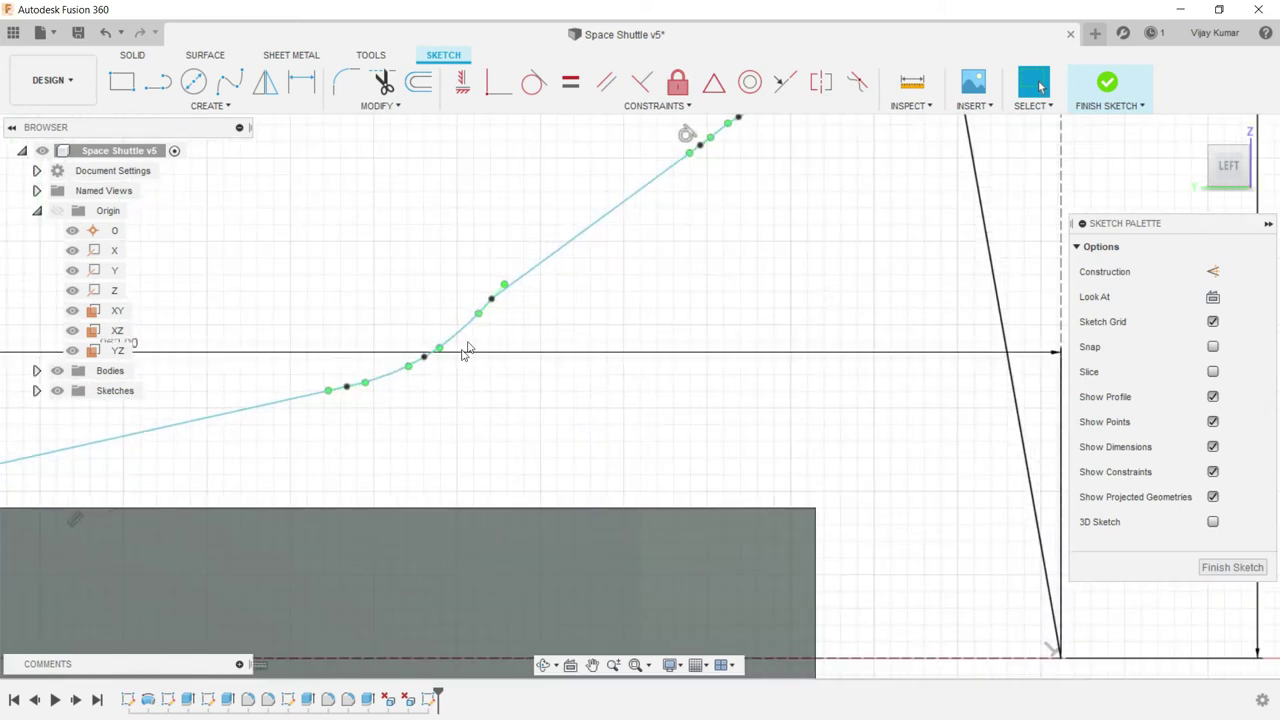
pyautogui.scroll(3, 473, 316)
pyautogui.moveTo(514, 293); pyautogui.dragTo(523, 304)
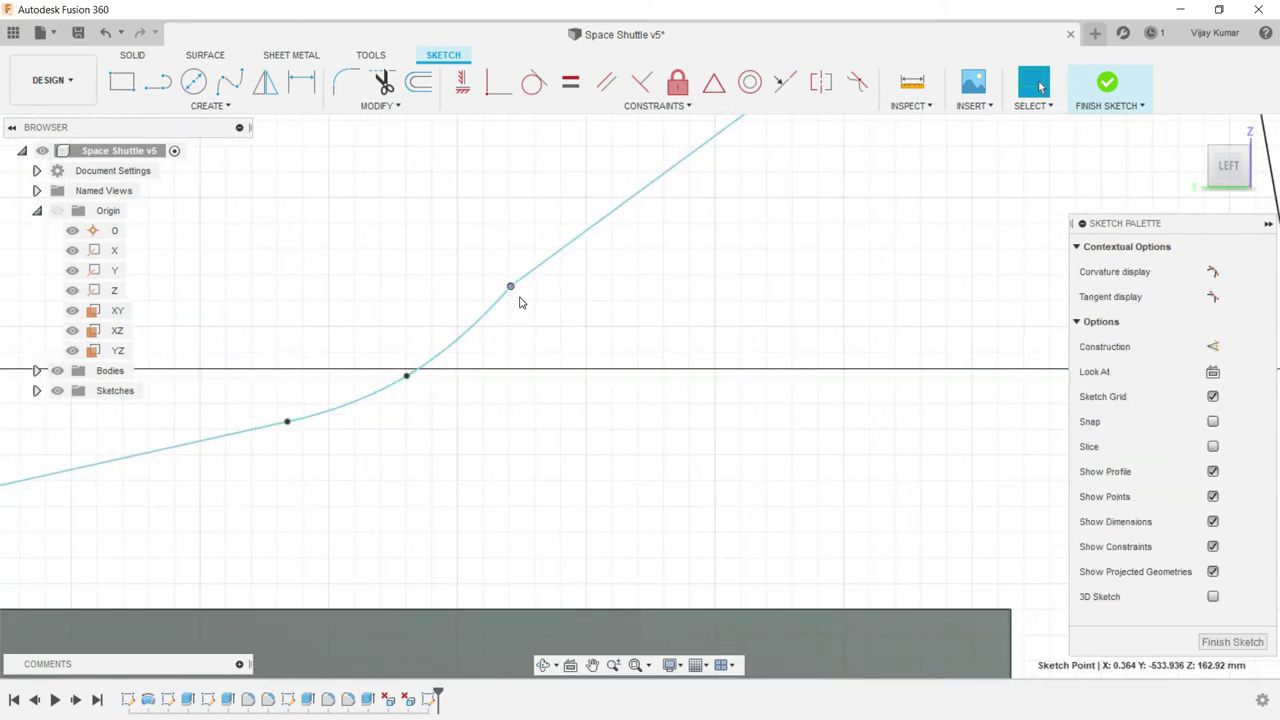
pyautogui.scroll(-5, 483, 366)
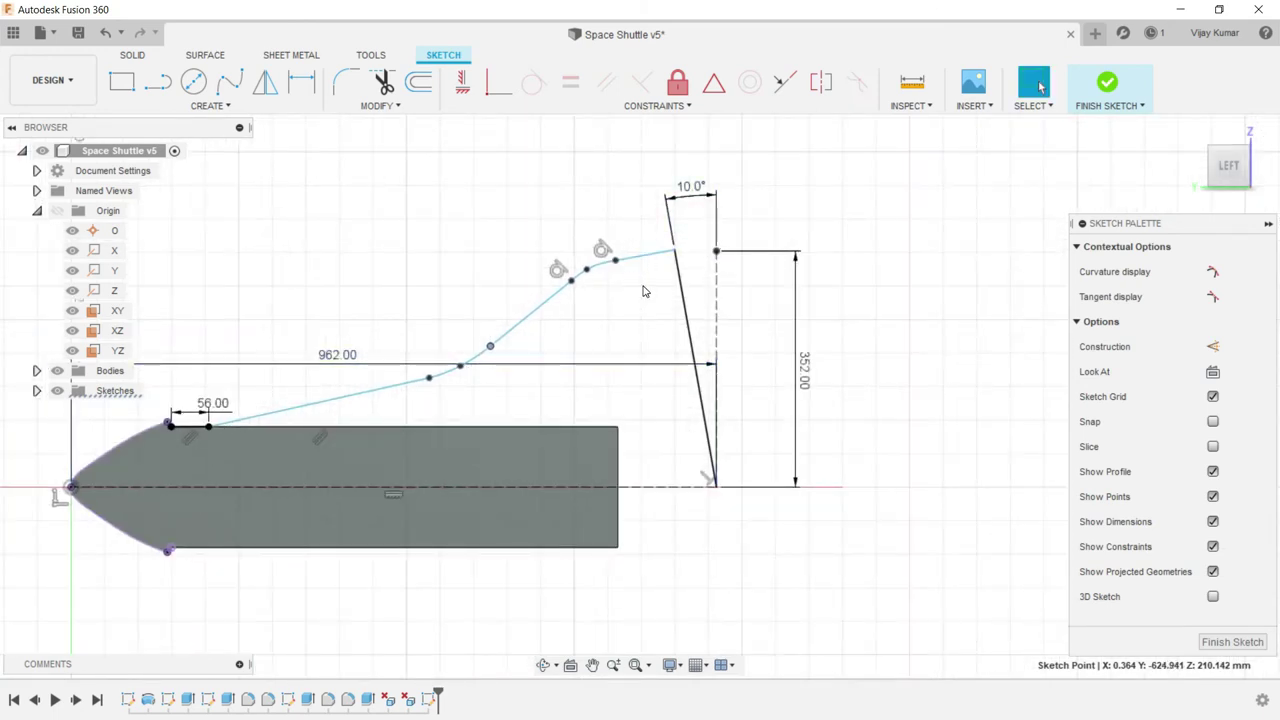
pyautogui.scroll(-4, 644, 291)
# - Start a sketch mirror and select all 11 upper wing outline curves, including the 10.0° edge
pyautogui.click(265, 81)
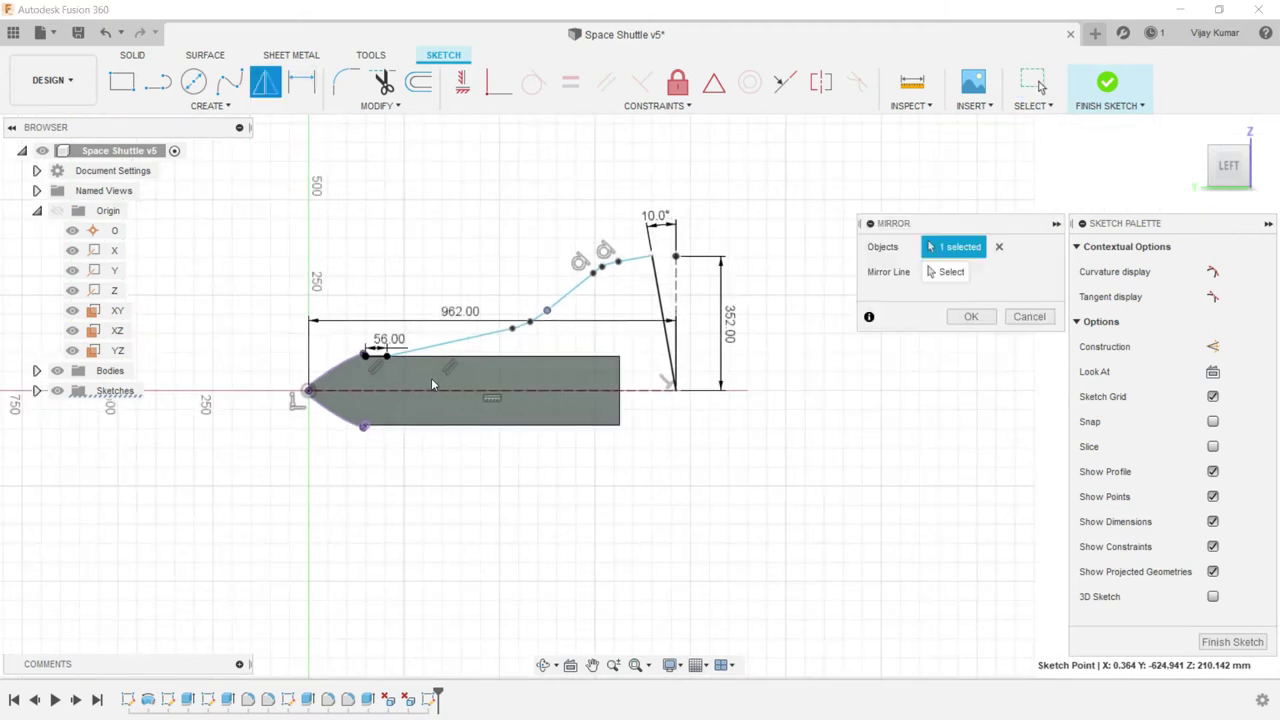
pyautogui.scroll(3, 381, 346)
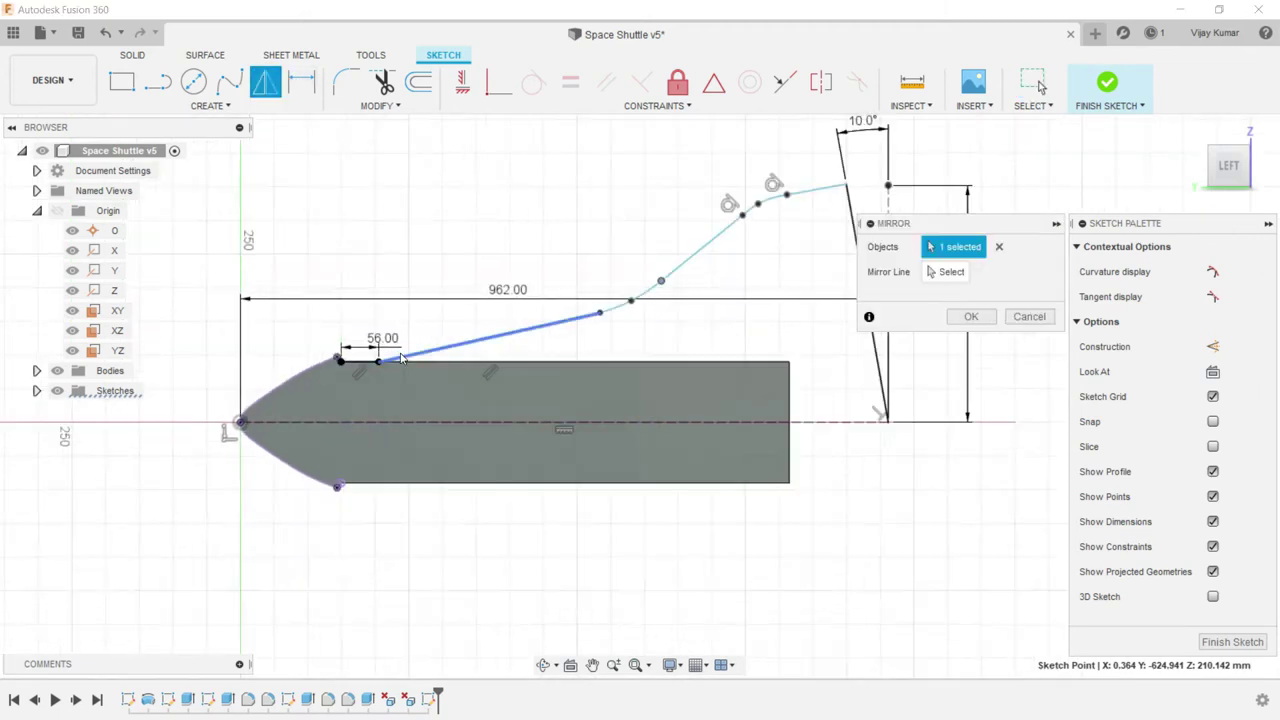
pyautogui.scroll(1, 350, 365)
pyautogui.click(347, 362)
pyautogui.click(396, 356)
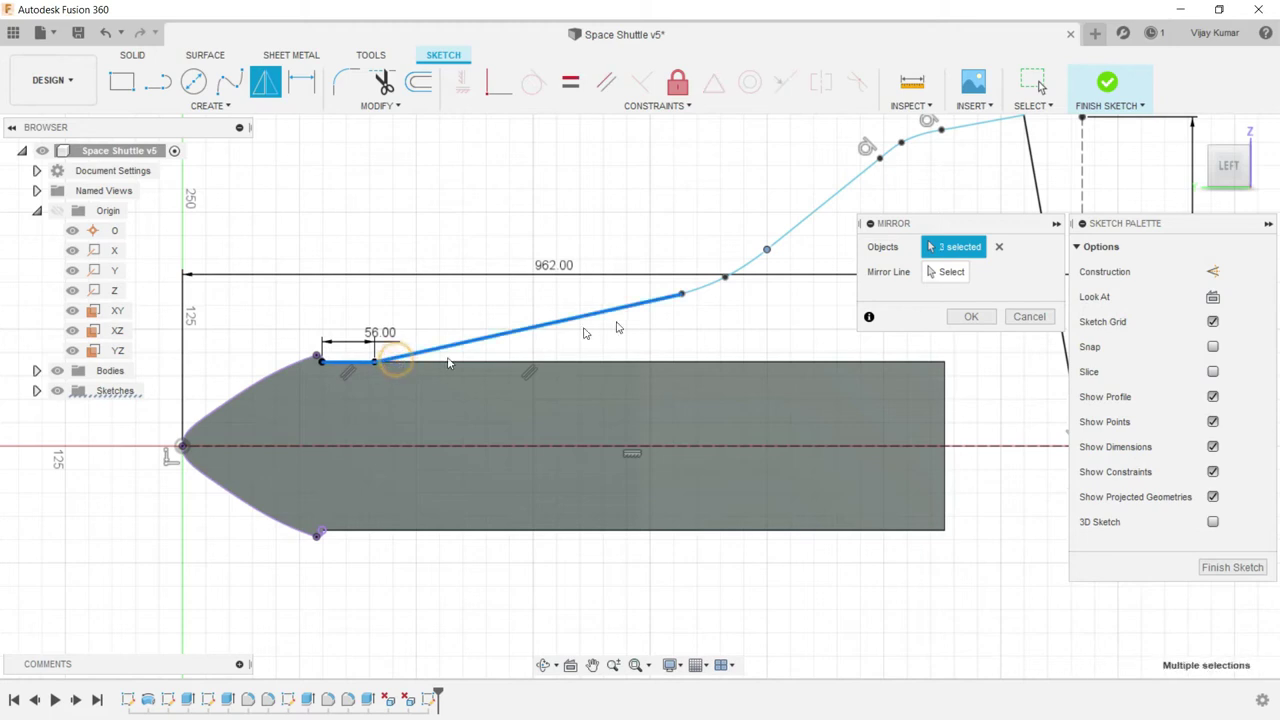
pyautogui.click(724, 280)
pyautogui.scroll(-2, 700, 284)
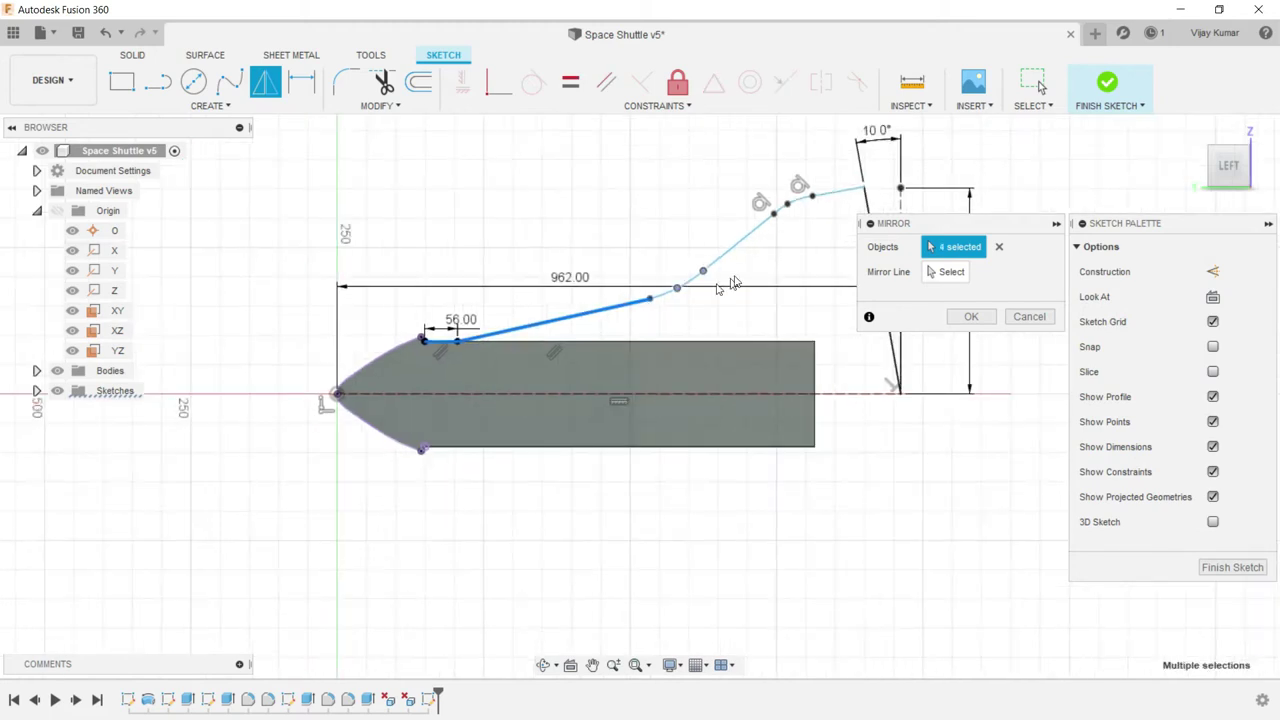
pyautogui.scroll(3, 645, 289)
pyautogui.click(655, 290)
pyautogui.click(733, 232)
pyautogui.scroll(-1, 521, 335)
pyautogui.scroll(1, 660, 252)
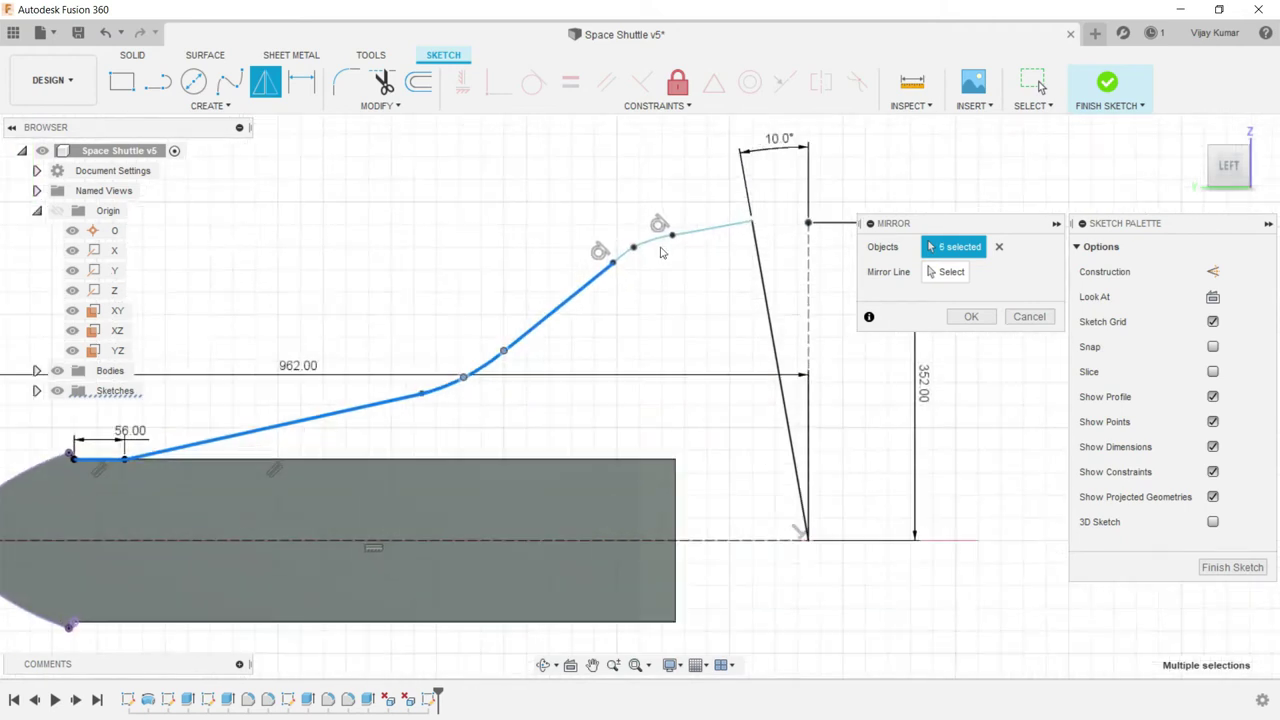
pyautogui.click(657, 247)
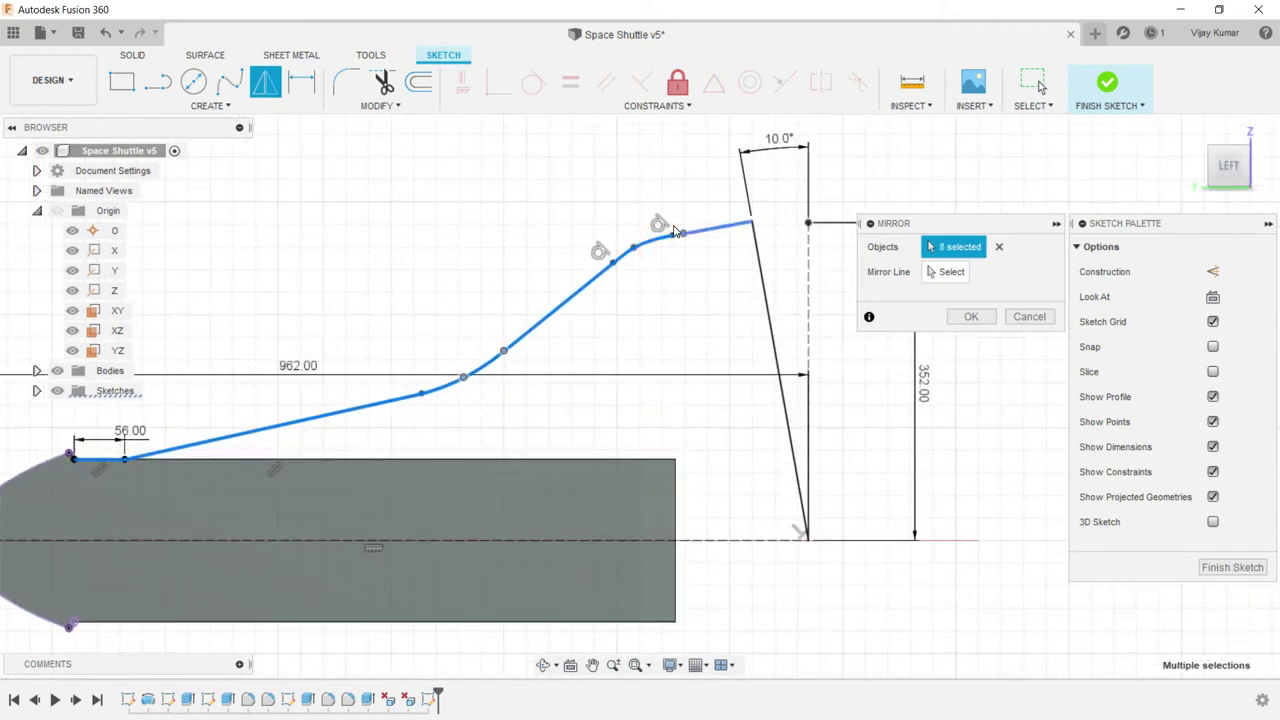
pyautogui.scroll(1, 703, 237)
pyautogui.scroll(1, 703, 237)
pyautogui.click(670, 230)
pyautogui.scroll(-1, 700, 260)
pyautogui.click(775, 270)
pyautogui.scroll(-2, 850, 290)
# - Mirror the selected curves across the horizontal 962 mm centreline axis
pyautogui.click(949, 274)
pyautogui.click(566, 484)
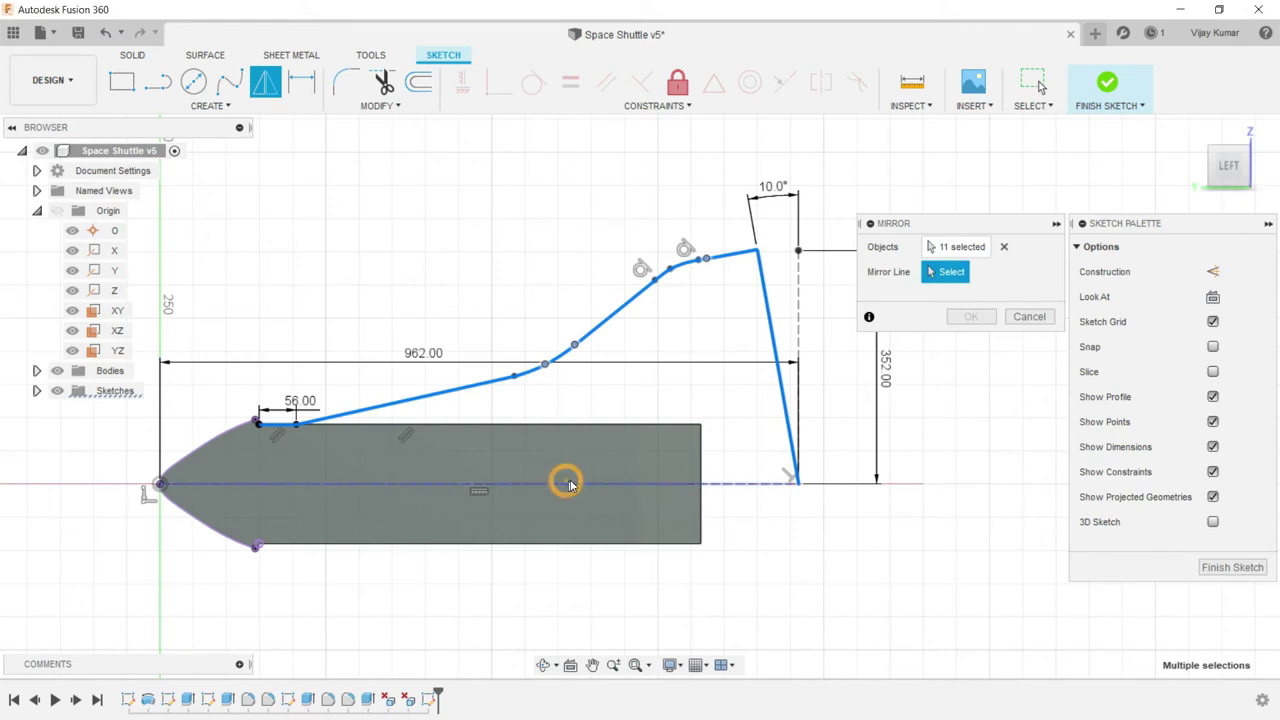
pyautogui.scroll(-2, 560, 430)
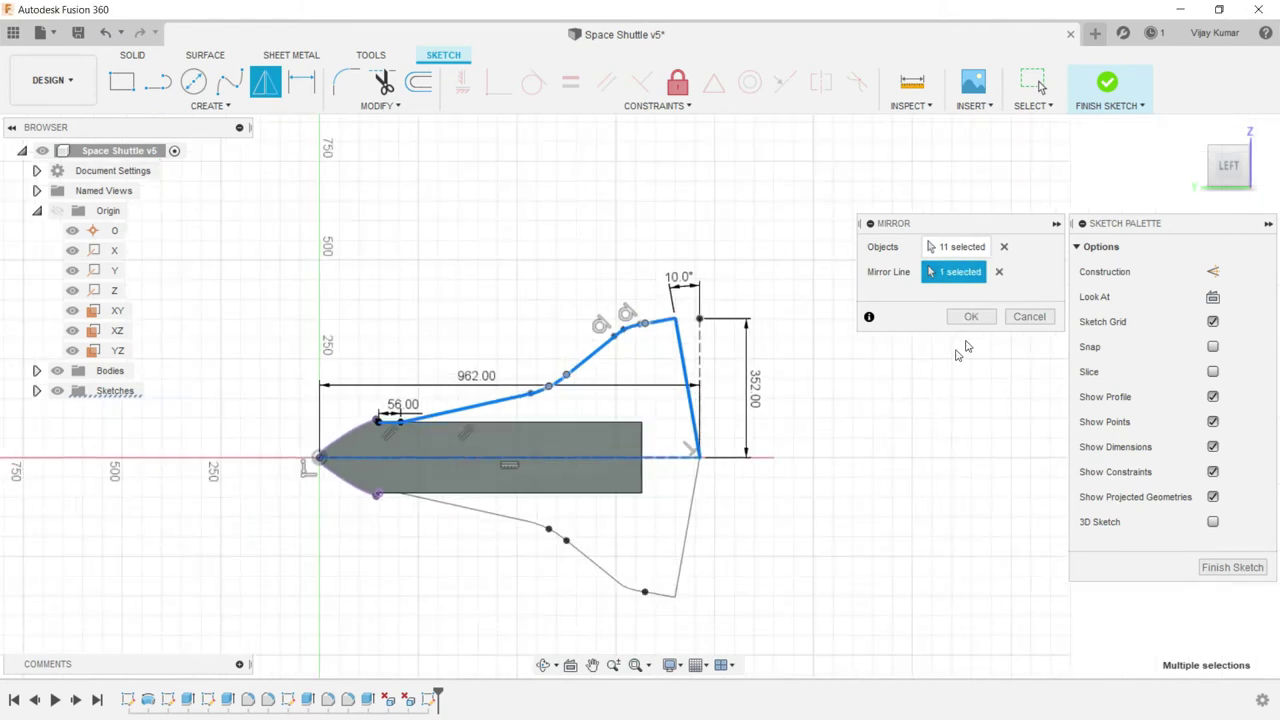
pyautogui.click(970, 318)
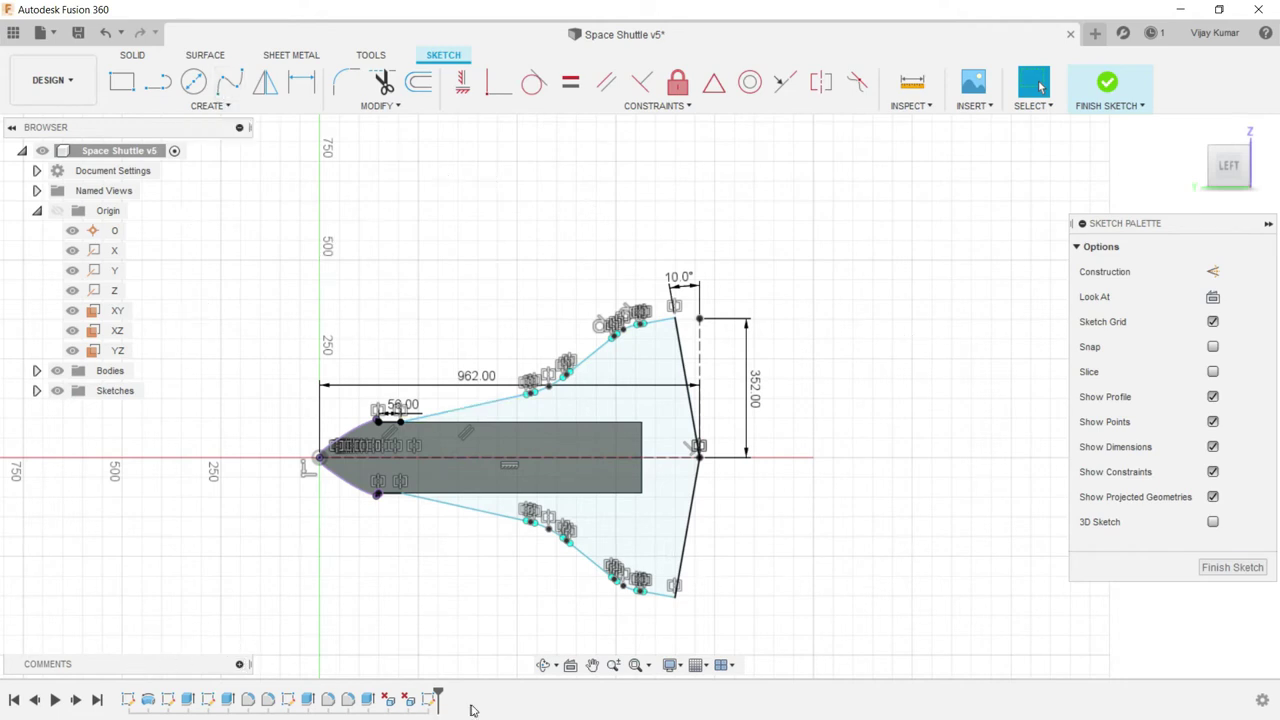
# - Finish the delta-wing sketch after checking it in perspective
pyautogui.click(545, 665)
pyautogui.moveTo(535, 472); pyautogui.dragTo(545, 521)
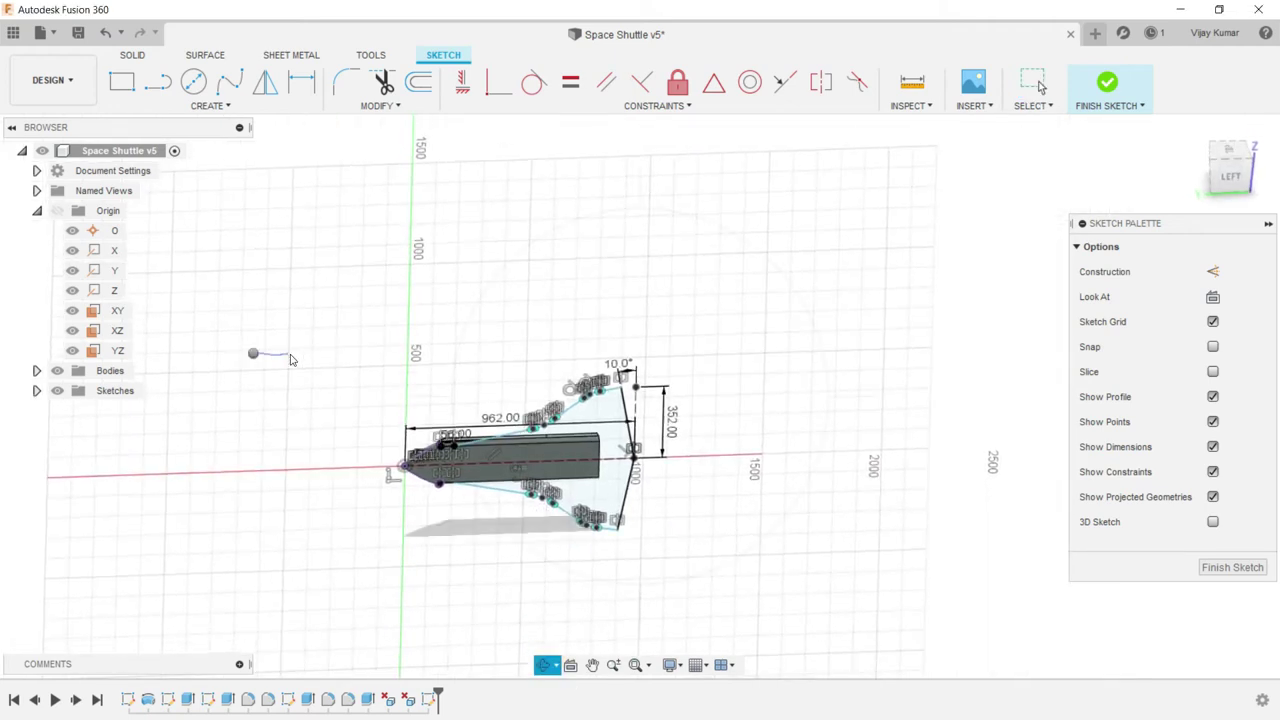
pyautogui.rightClick(303, 356)
pyautogui.click(309, 346)
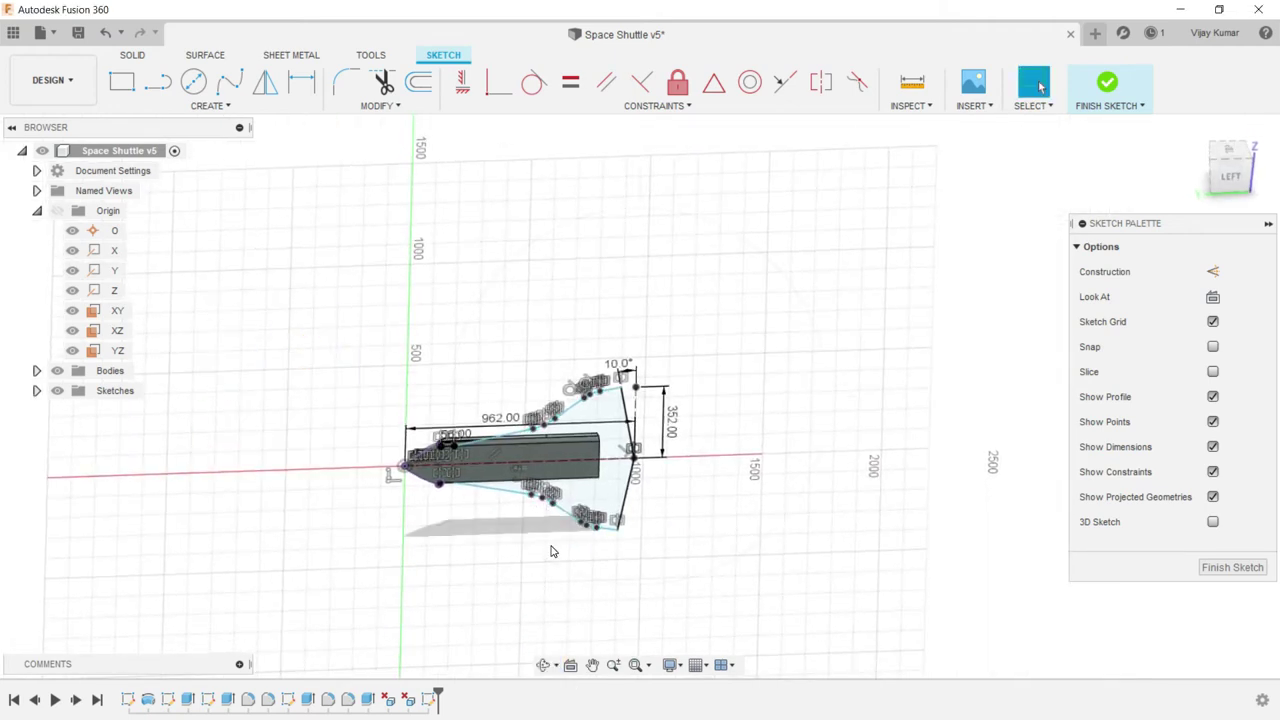
pyautogui.click(132, 55)
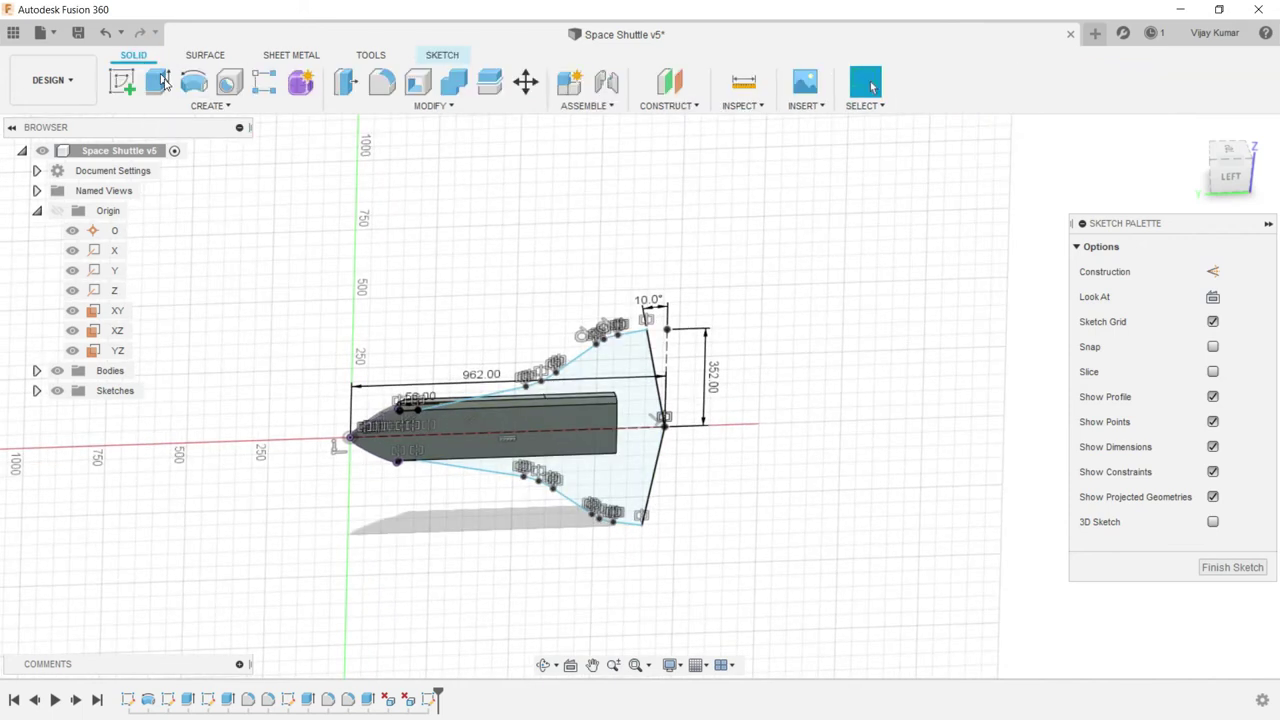
# - Extrude the outer wing and inner fuselage profiles 60 mm, joined to the shuttle body
pyautogui.click(158, 81)
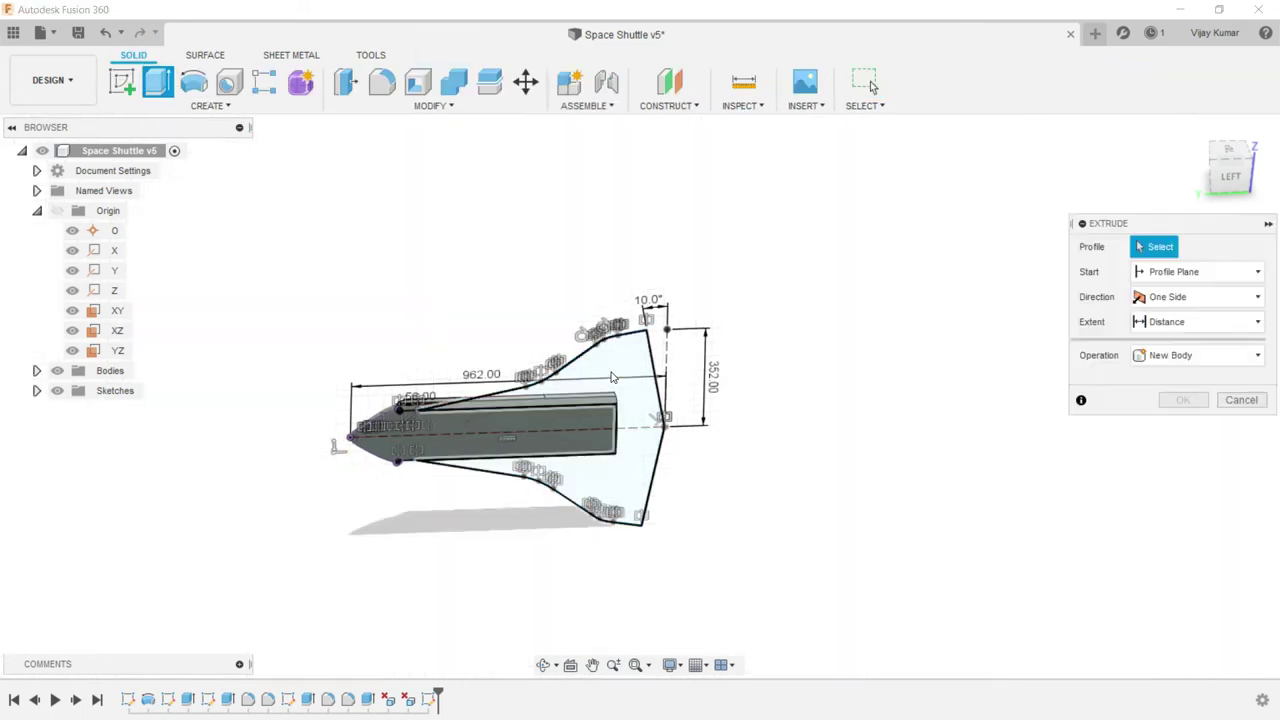
pyautogui.click(612, 377)
pyautogui.click(591, 413)
pyautogui.write('60')
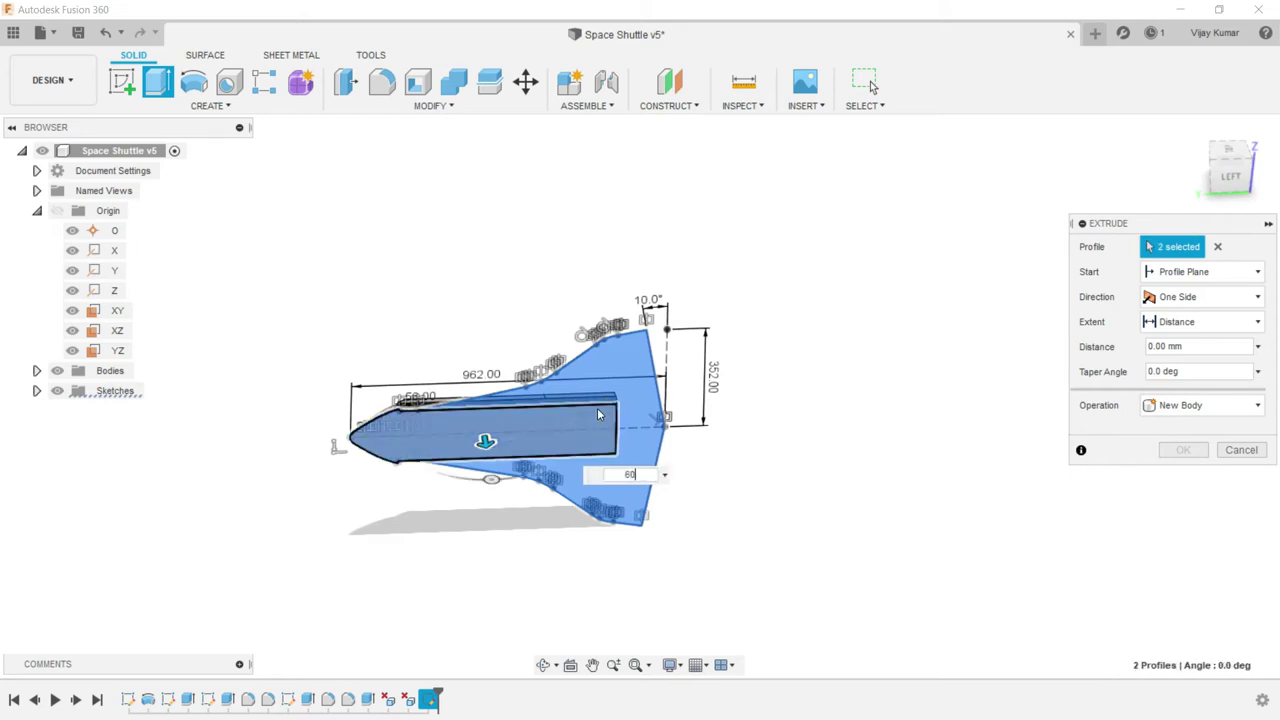
pyautogui.press('Return')
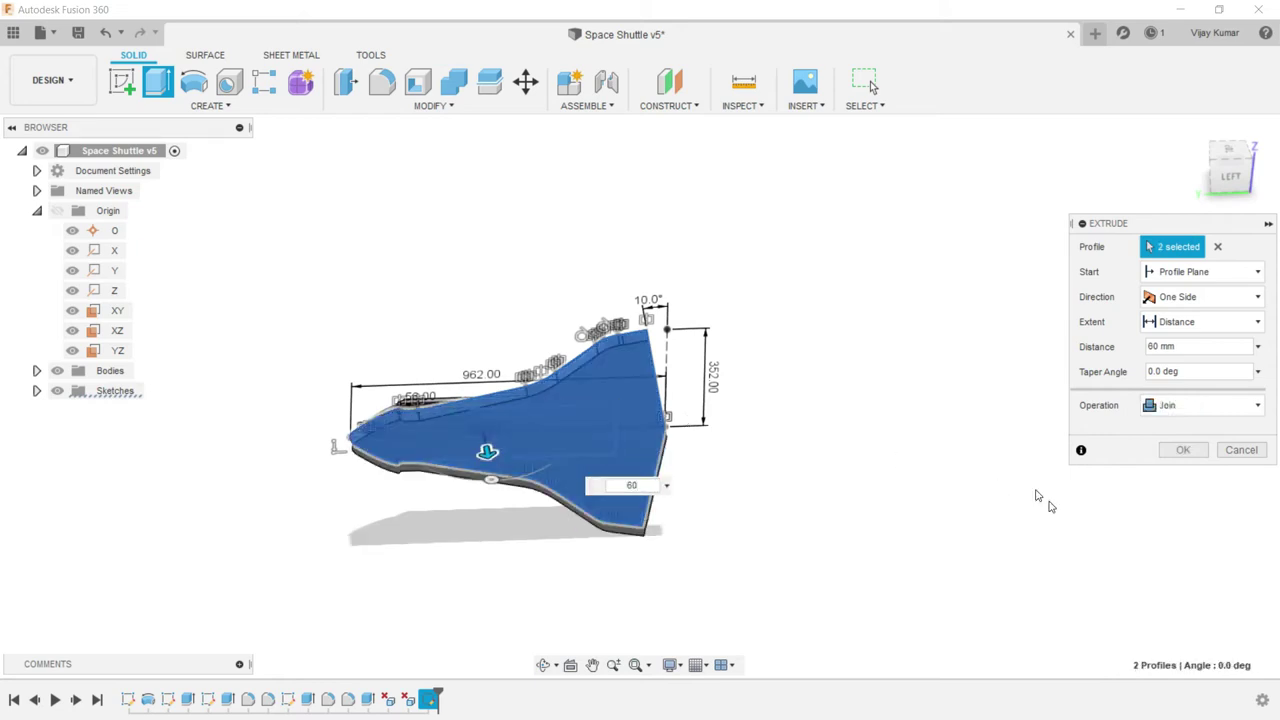
pyautogui.click(543, 668)
pyautogui.moveTo(540, 540)
pyautogui.mouseDown()
pyautogui.moveTo(604, 497)
pyautogui.moveTo(622, 546)
pyautogui.mouseUp()
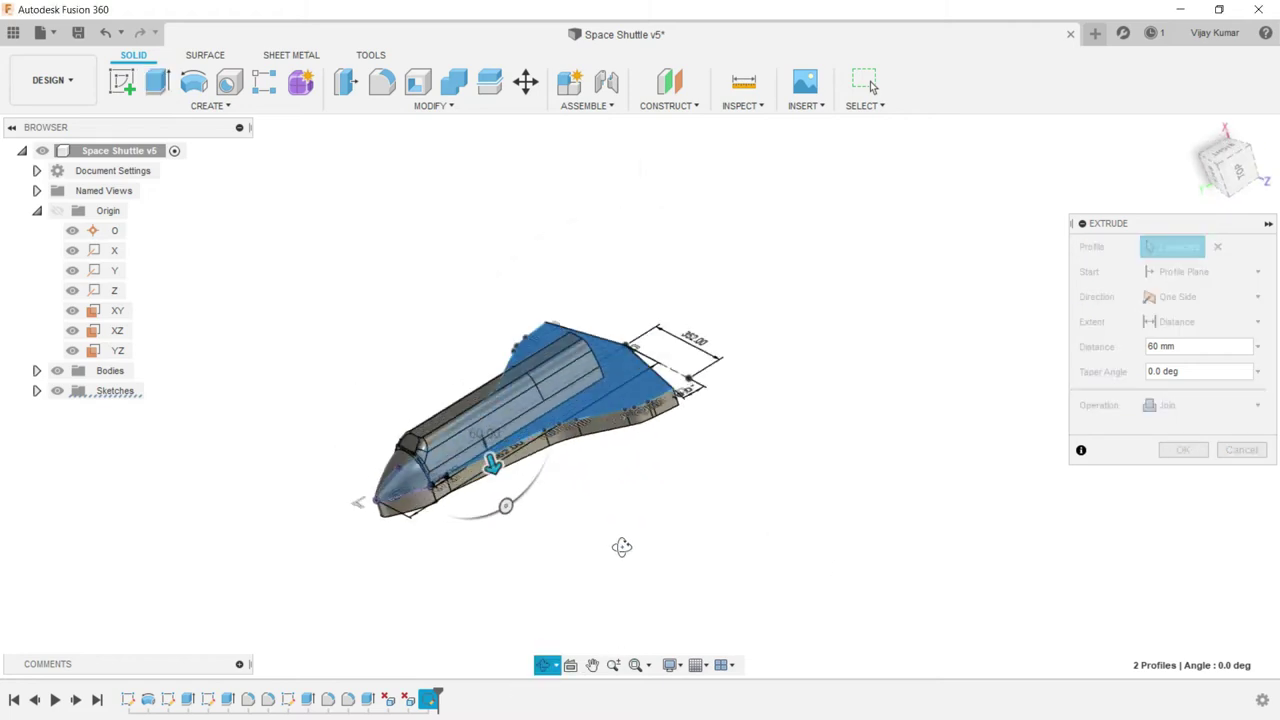
pyautogui.rightClick(378, 234)
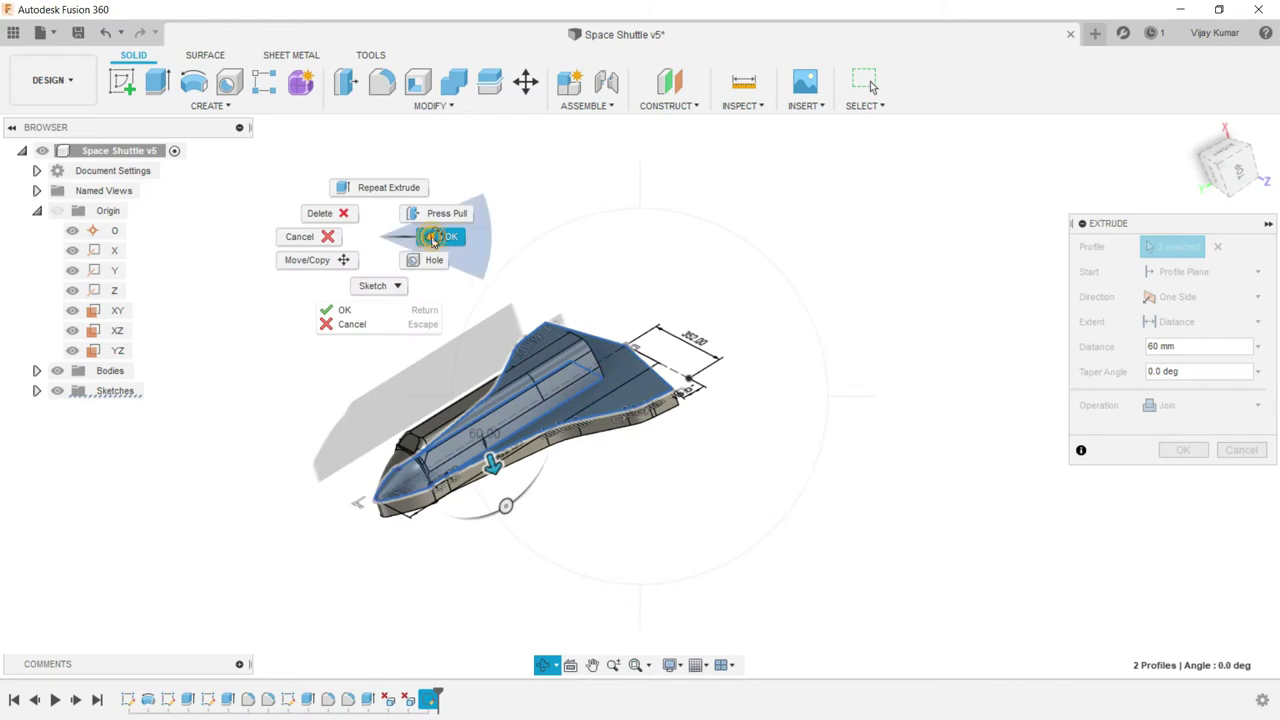
pyautogui.click(425, 240)
pyautogui.click(1183, 450)
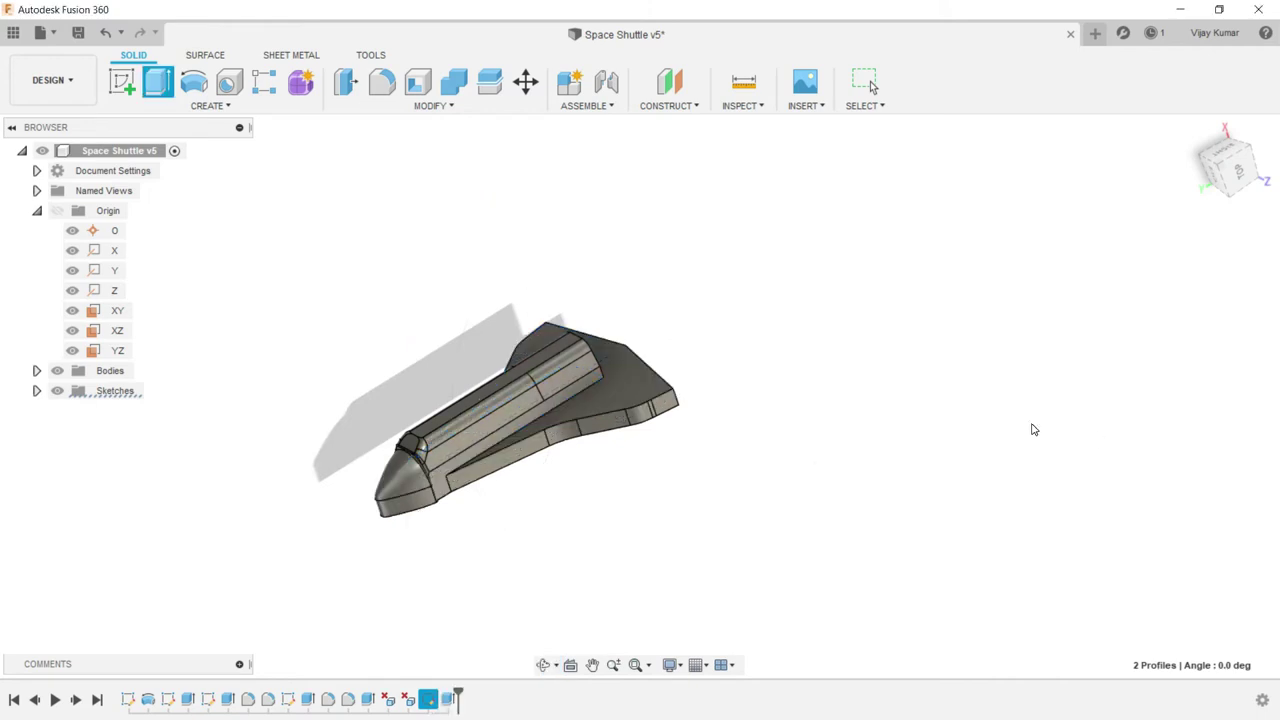
# - Delete the referenced feature from the timeline, confirming the warning
pyautogui.scroll(1, 323, 449)
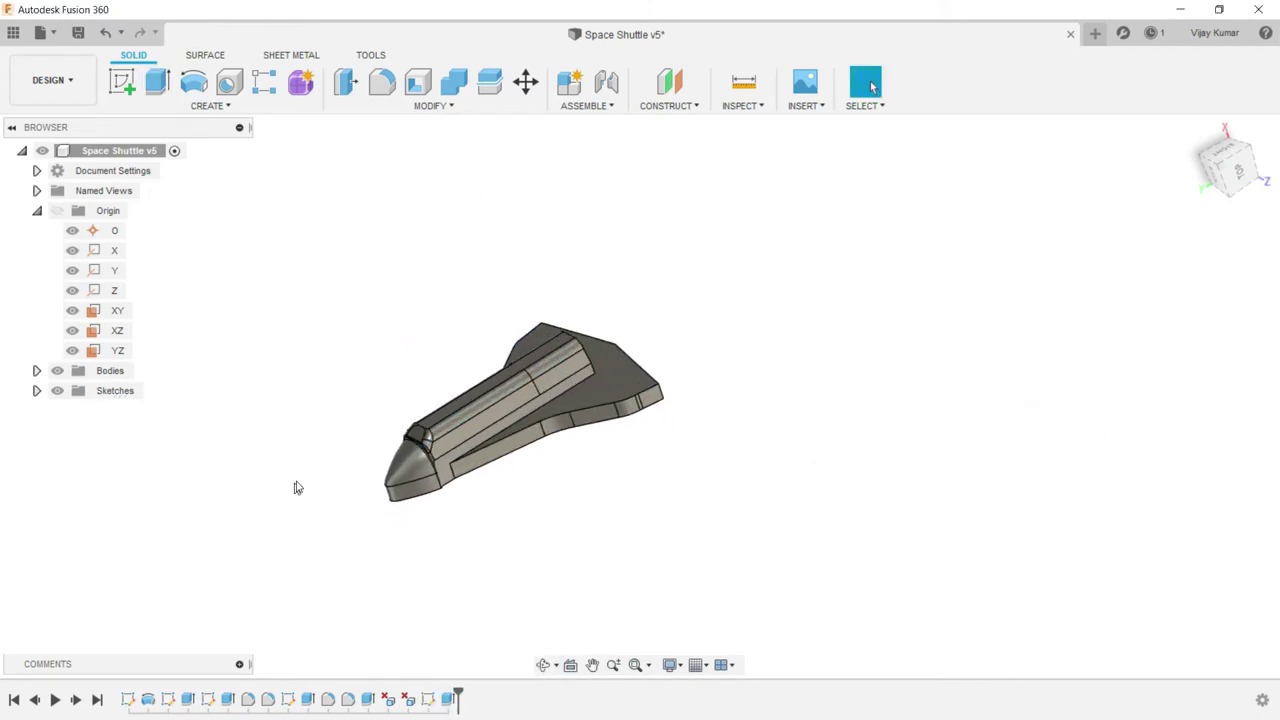
pyautogui.scroll(1, 294, 486)
pyautogui.scroll(1, 300, 483)
pyautogui.keyDown('shift'); pyautogui.moveTo(308, 479); pyautogui.dragTo(268, 700, button='middle'); pyautogui.keyUp('shift')
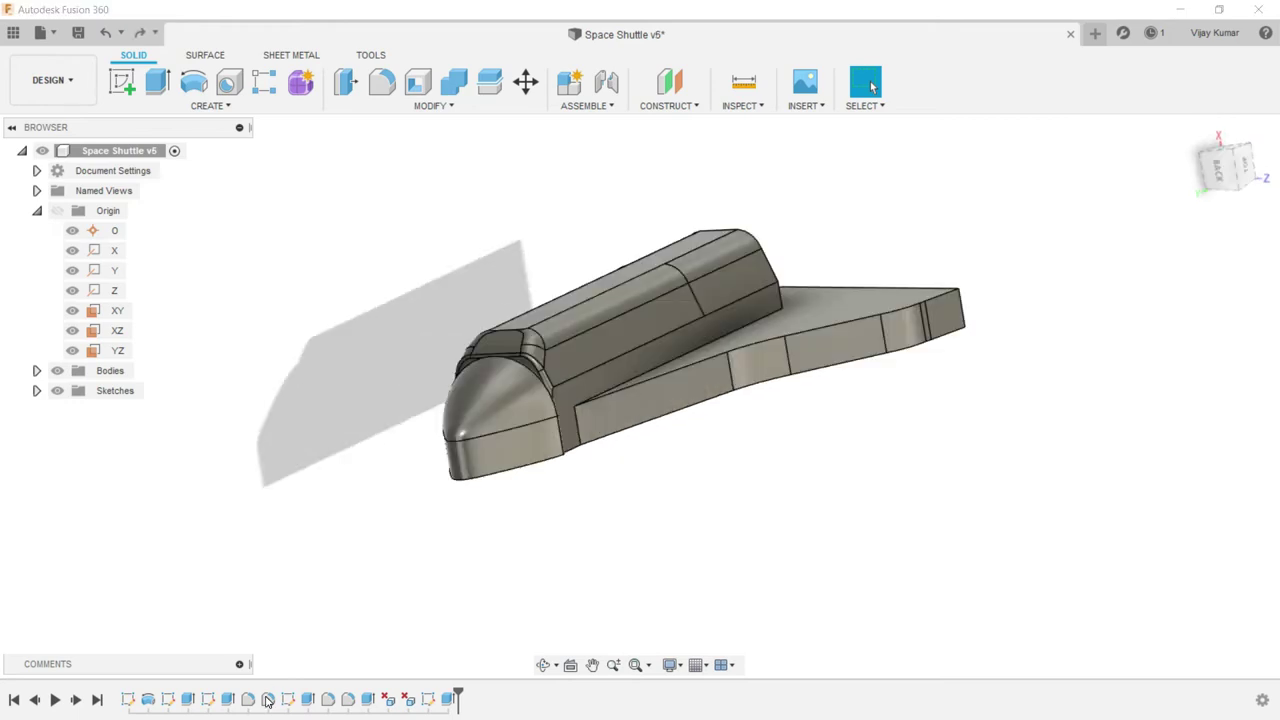
pyautogui.rightClick(268, 700)
pyautogui.click(320, 587)
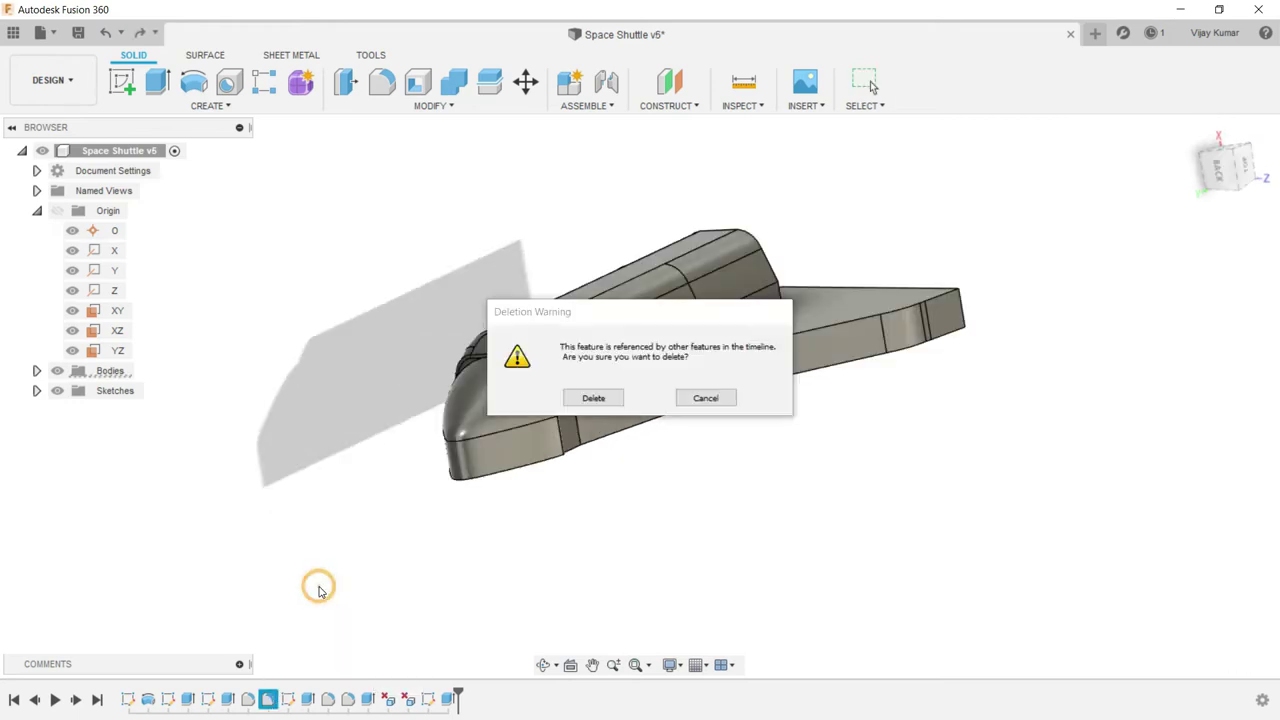
pyautogui.click(600, 398)
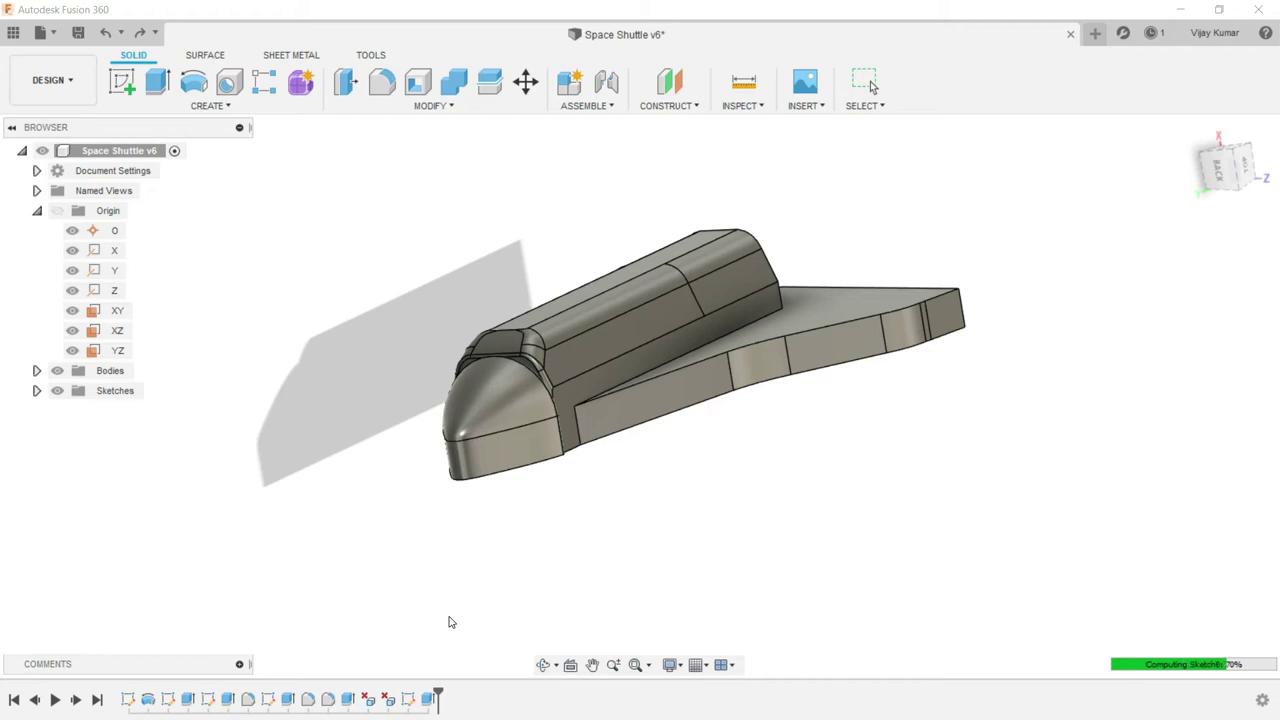
# - Delete the red failed feature, then orbit to view the shuttle's underside
pyautogui.rightClick(389, 699)
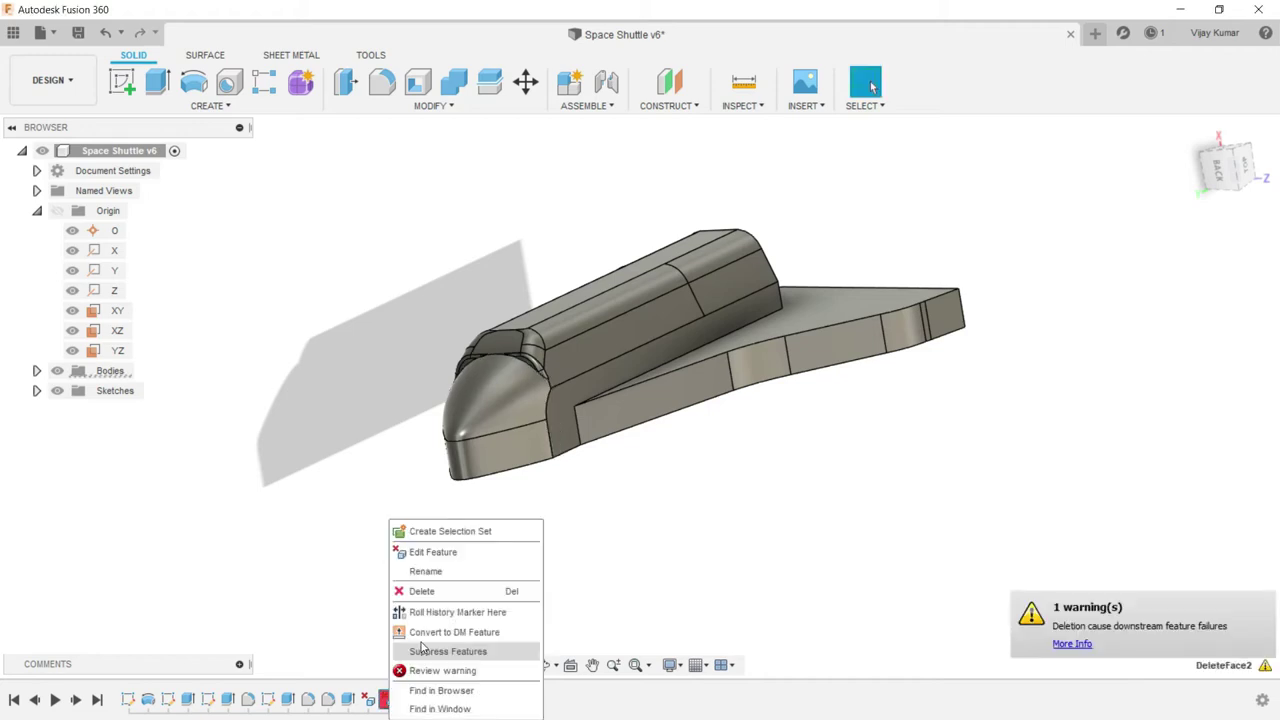
pyautogui.click(435, 590)
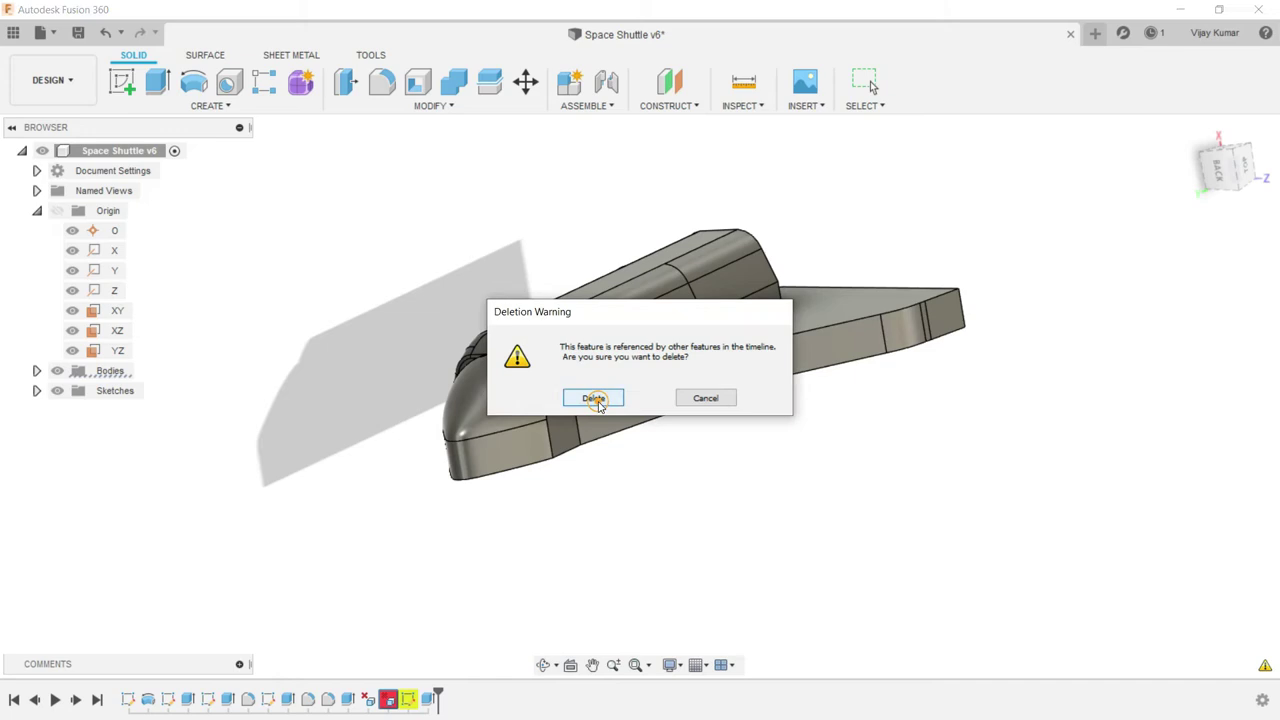
pyautogui.click(597, 400)
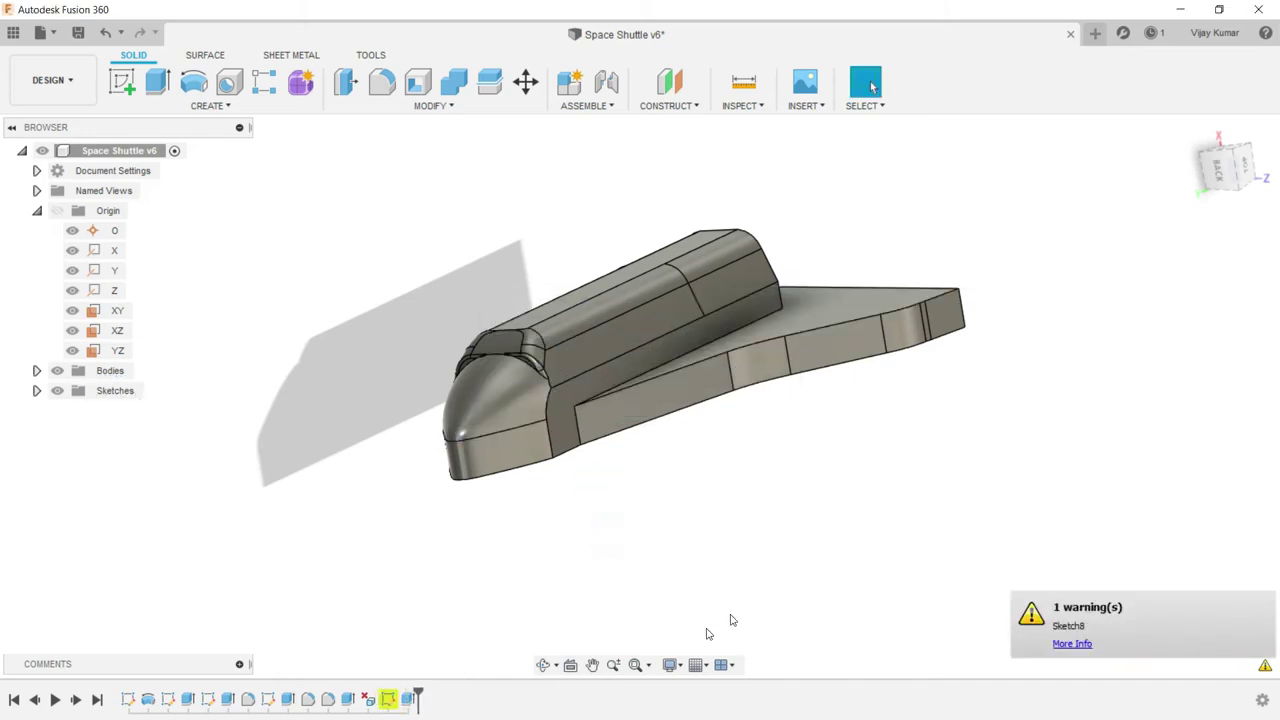
pyautogui.click(543, 665)
pyautogui.moveTo(600, 474)
pyautogui.mouseDown()
pyautogui.moveTo(600, 448)
pyautogui.moveTo(393, 403)
pyautogui.mouseUp()
pyautogui.rightClick(393, 403)
pyautogui.press('Escape')
pyautogui.press('Escape')
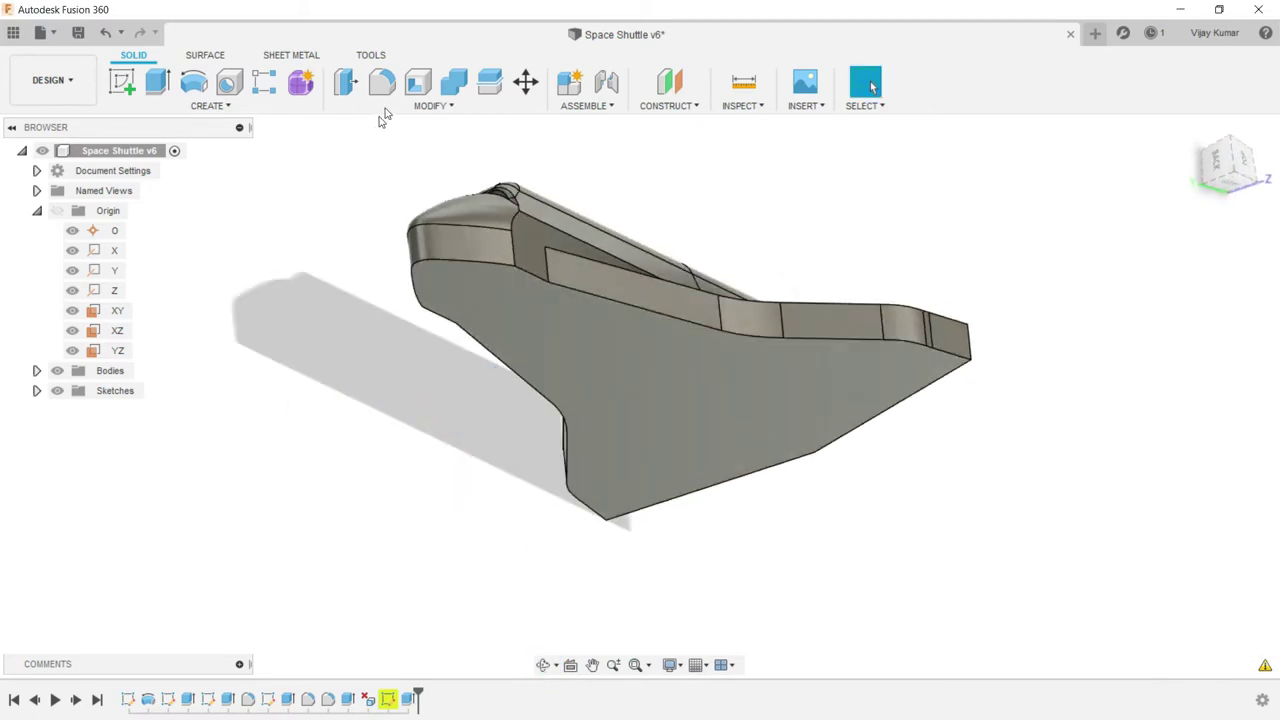
# - Fillet the wing body's underside face at 40 mm
pyautogui.click(386, 92)
pyautogui.click(577, 362)
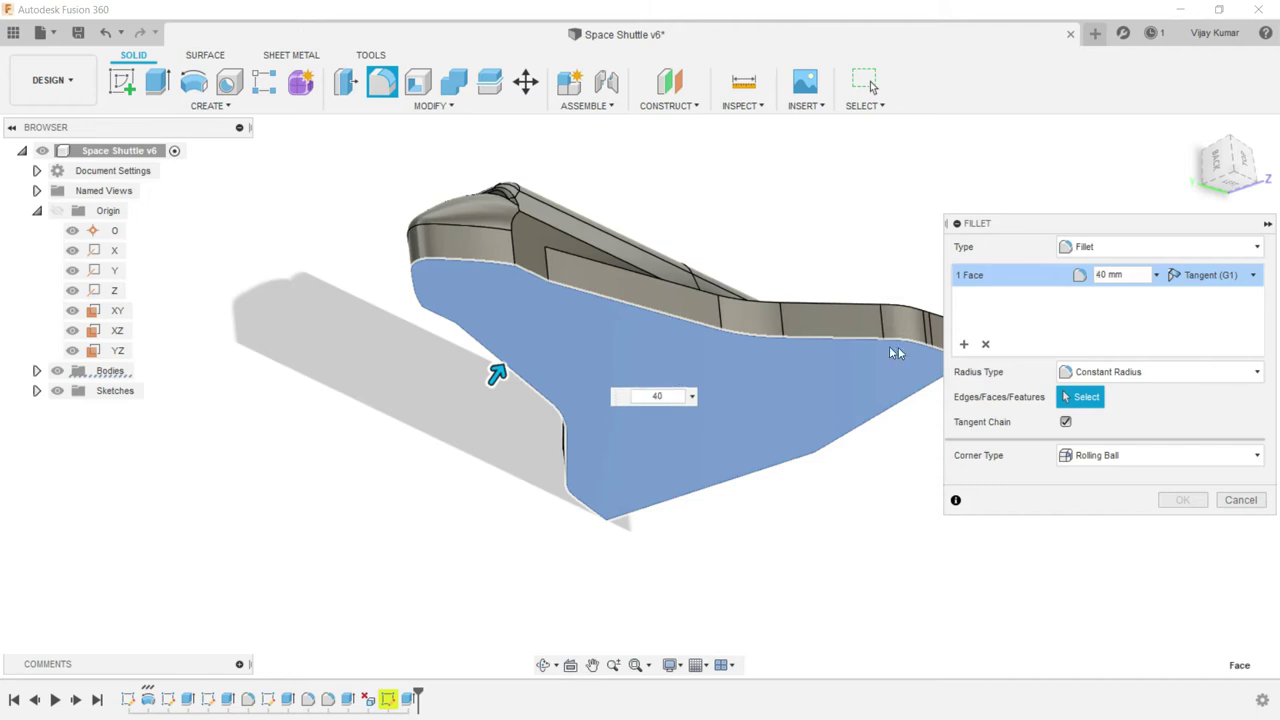
pyautogui.click(1182, 500)
pyautogui.press('Escape')
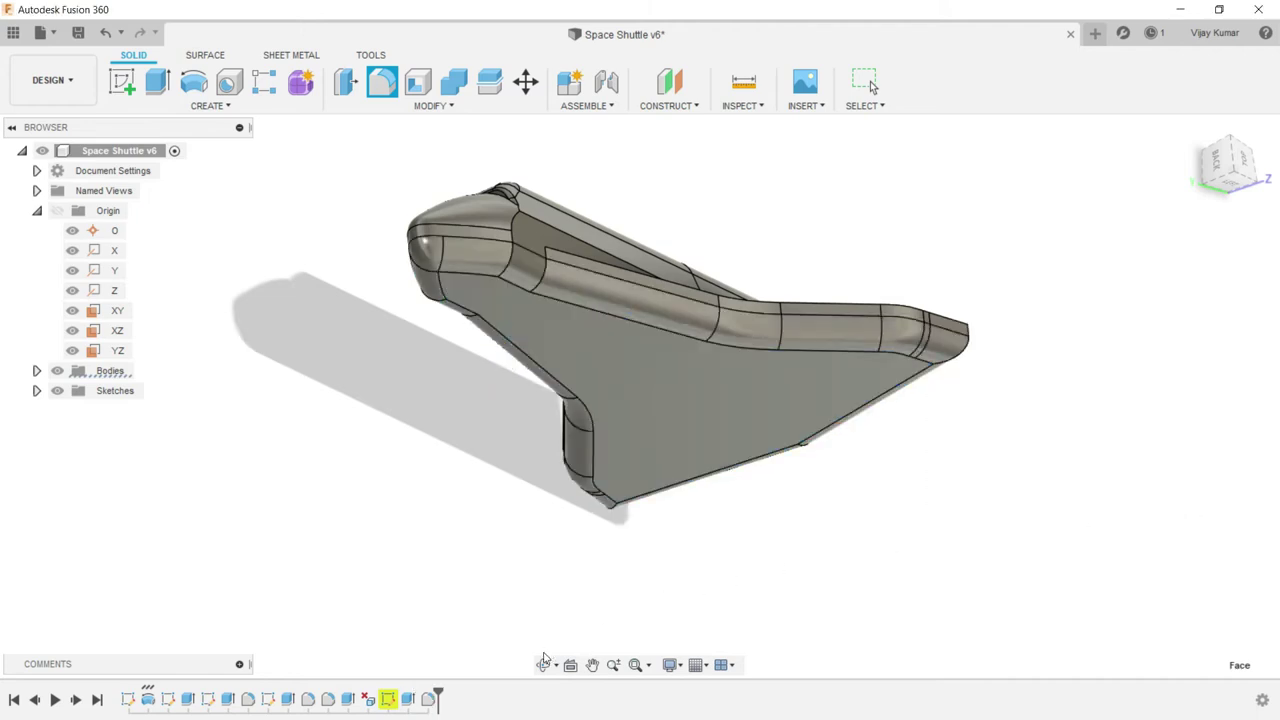
# - Fillet the delta-wing top face at 15 mm
pyautogui.click(543, 665)
pyautogui.moveTo(634, 443)
pyautogui.mouseDown()
pyautogui.moveTo(629, 497)
pyautogui.moveTo(489, 333)
pyautogui.mouseUp()
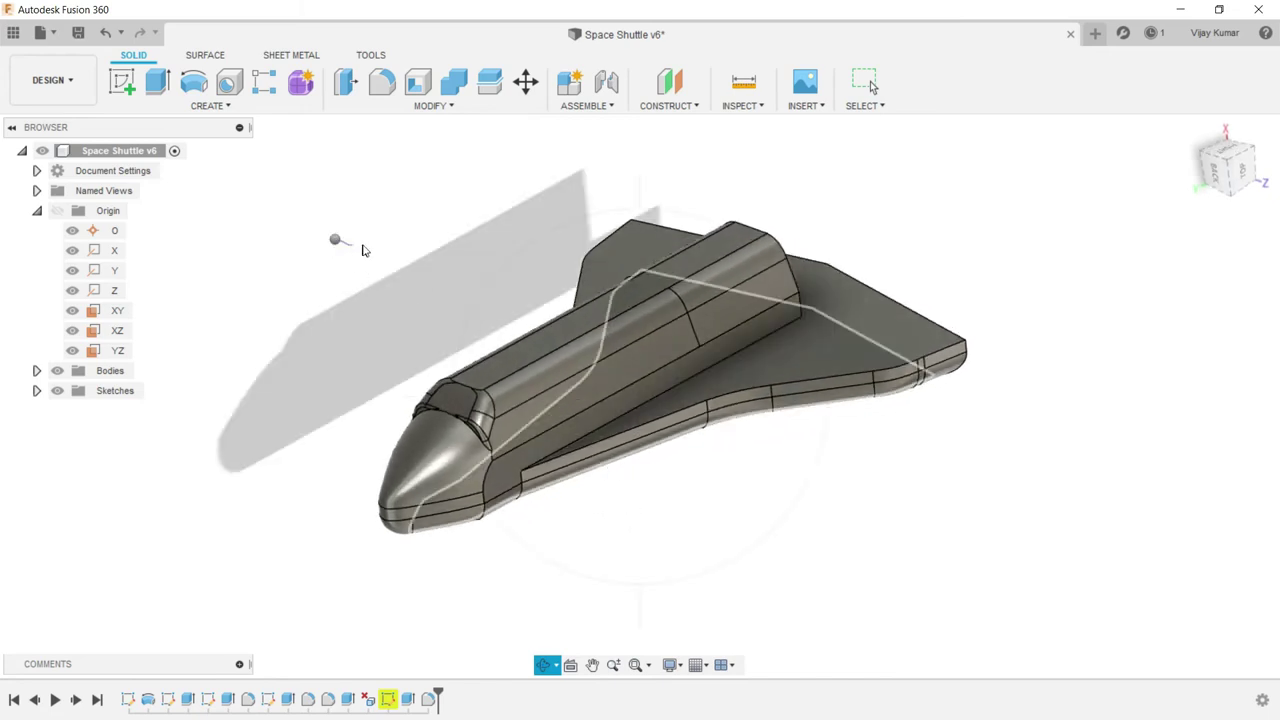
pyautogui.rightClick(363, 250)
pyautogui.click(378, 244)
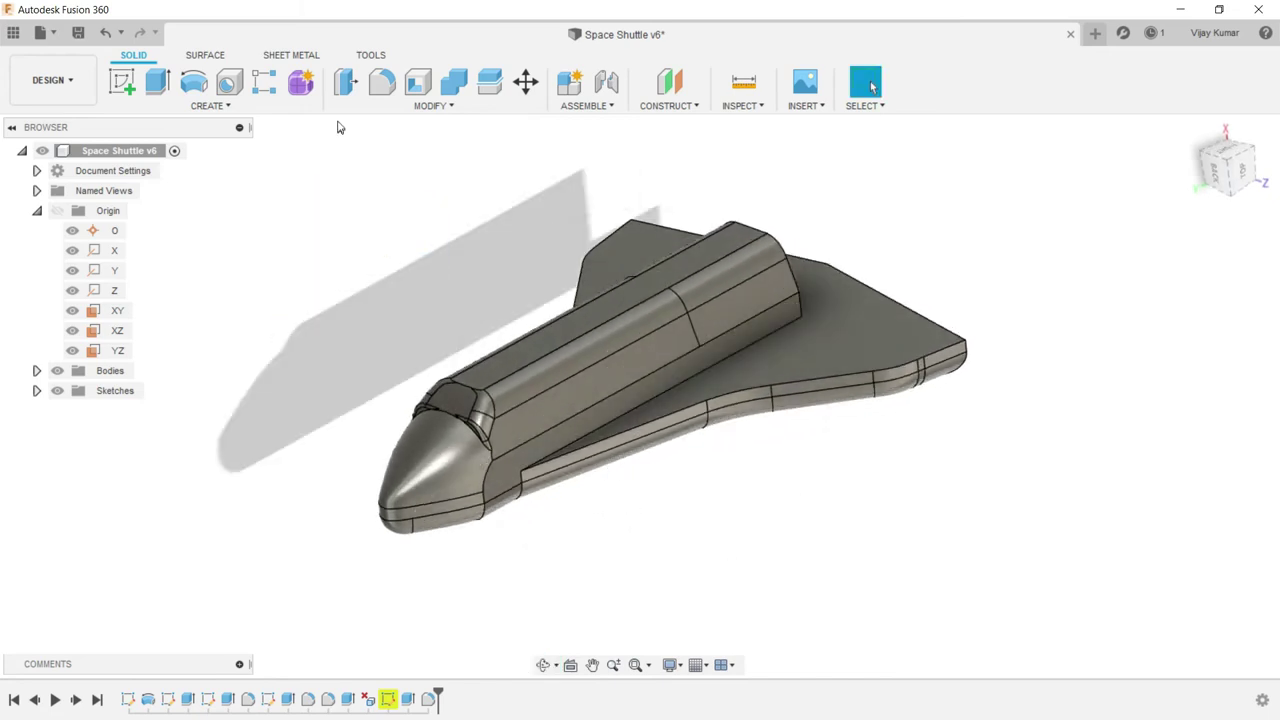
pyautogui.click(381, 82)
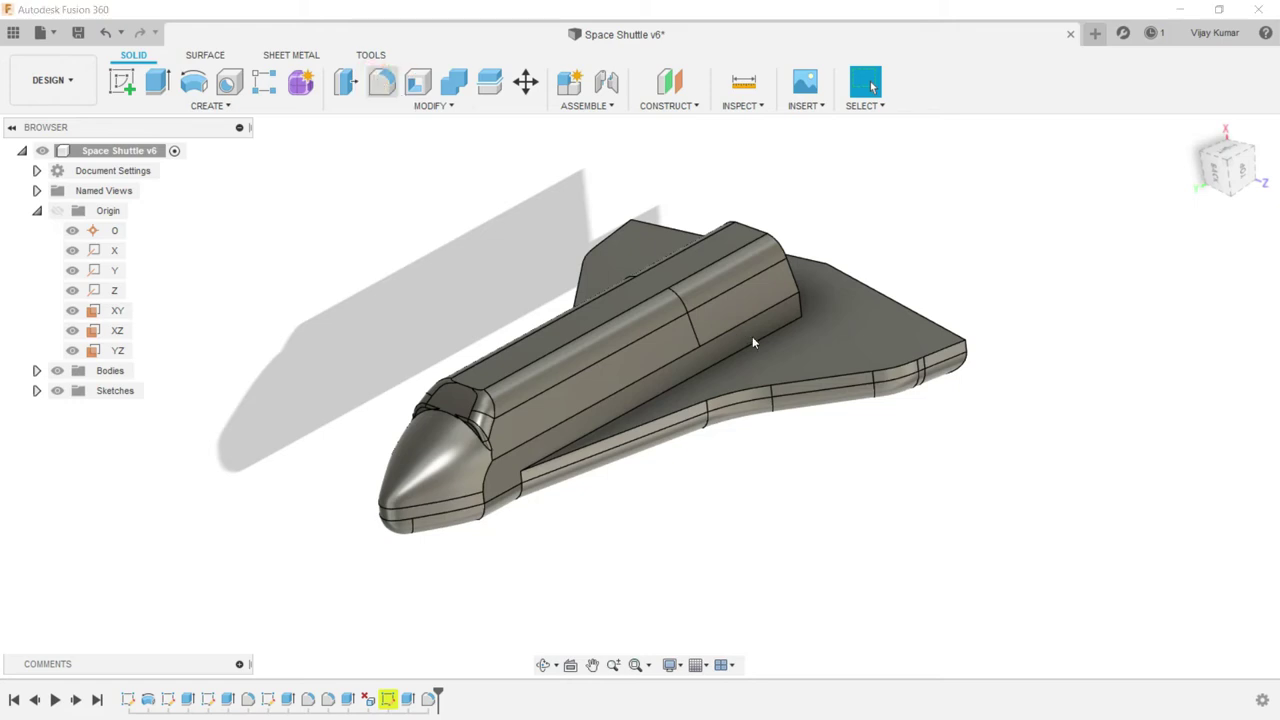
pyautogui.click(764, 360)
pyautogui.write('15')
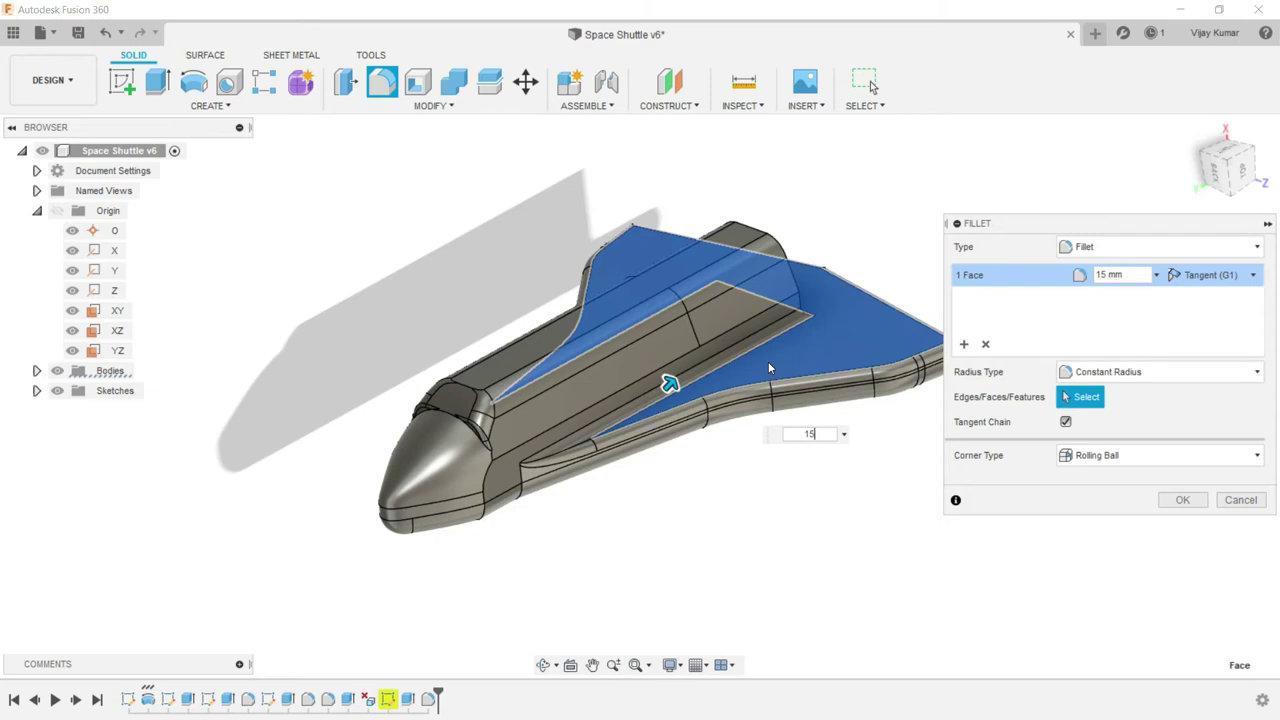
pyautogui.click(1162, 502)
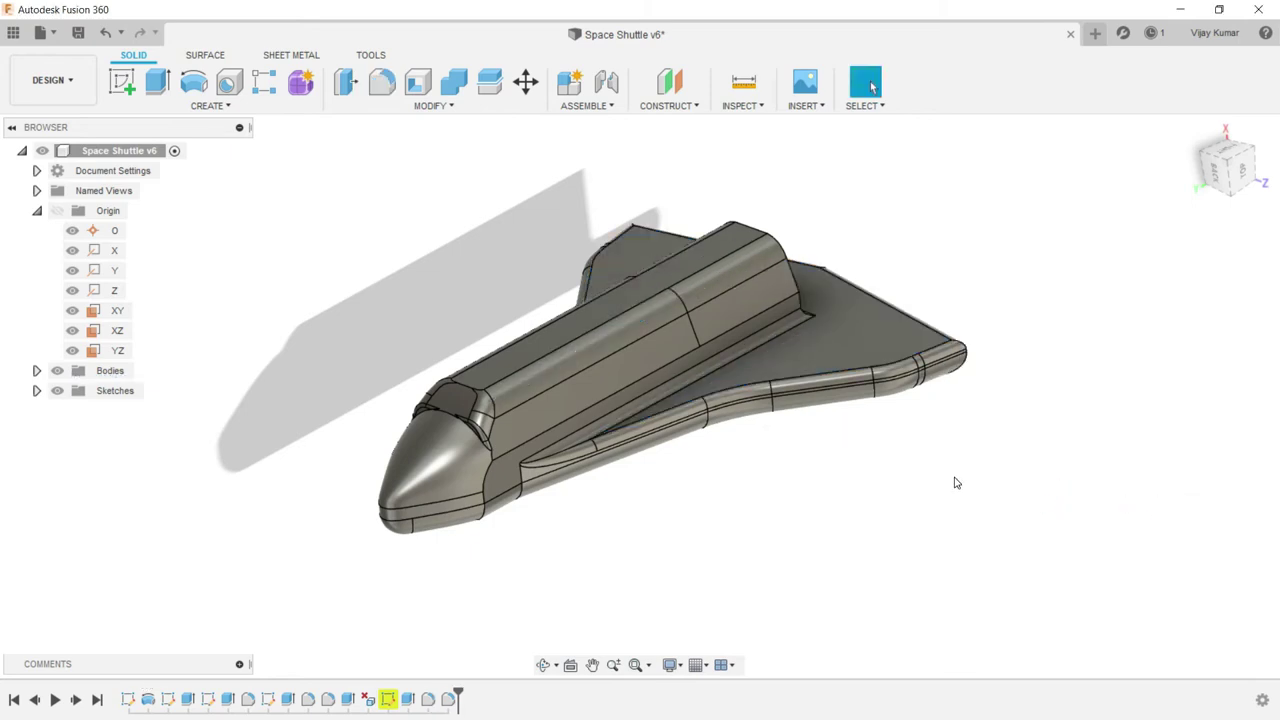
# - Create a new sketch on the cabin's rear end face
pyautogui.click(543, 664)
pyautogui.moveTo(612, 477)
pyautogui.mouseDown()
pyautogui.moveTo(522, 495)
pyautogui.moveTo(637, 478)
pyautogui.mouseUp()
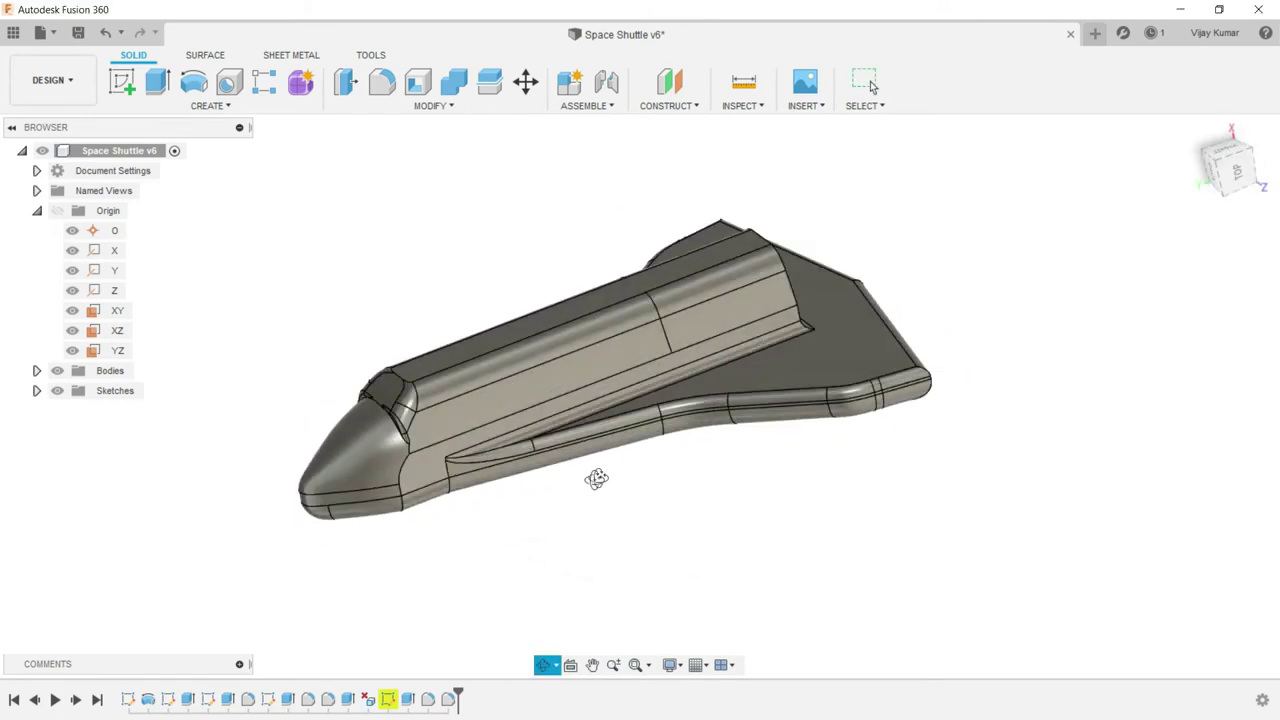
pyautogui.rightClick(443, 271)
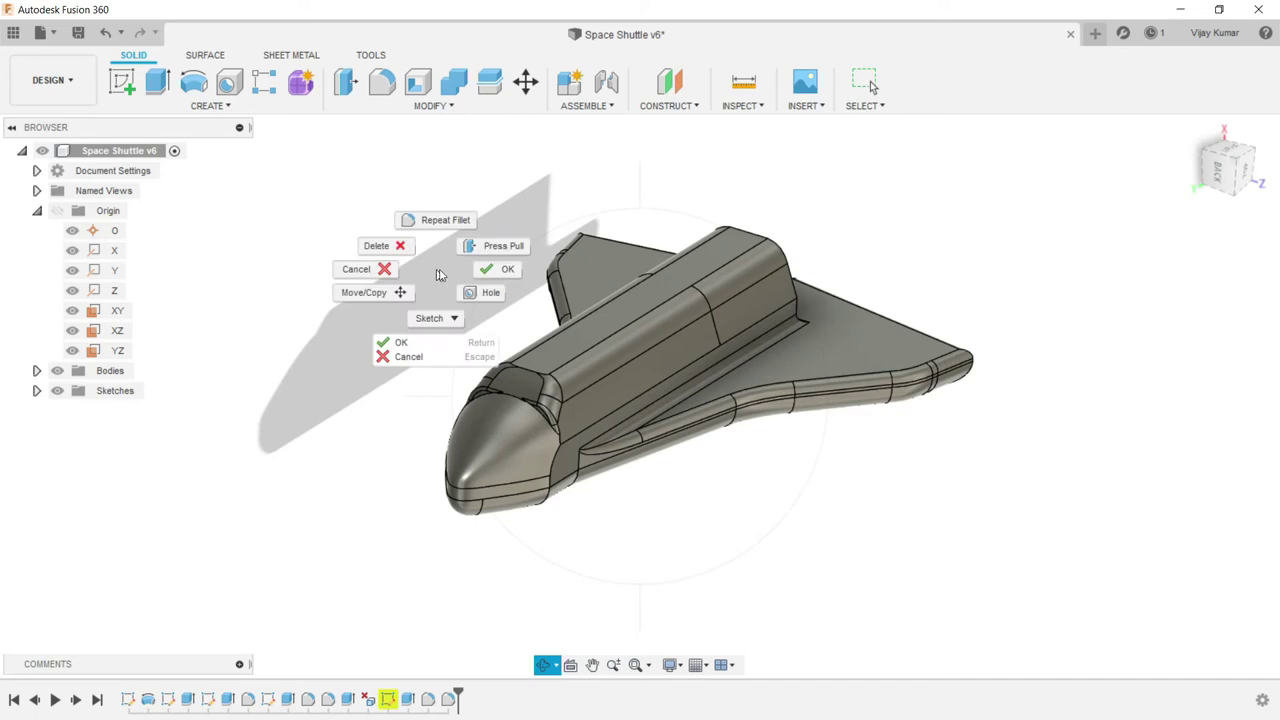
pyautogui.click(503, 273)
pyautogui.rightClick(271, 306)
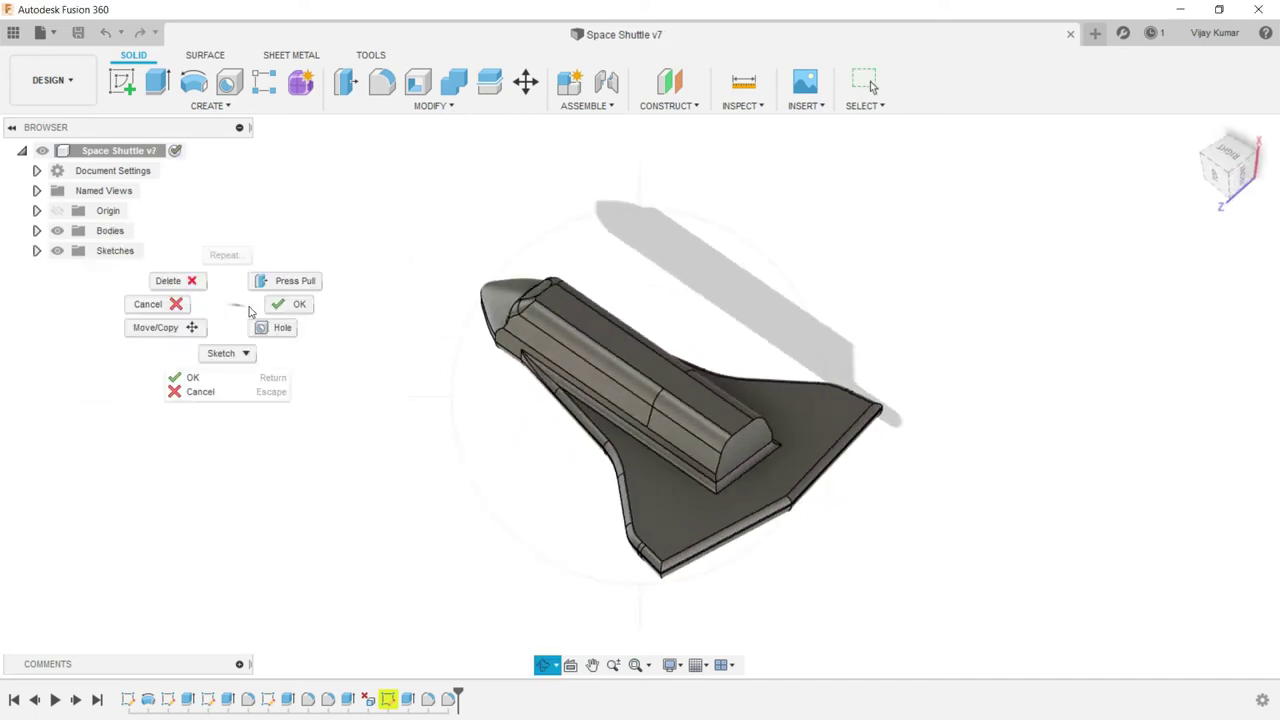
pyautogui.click(698, 428)
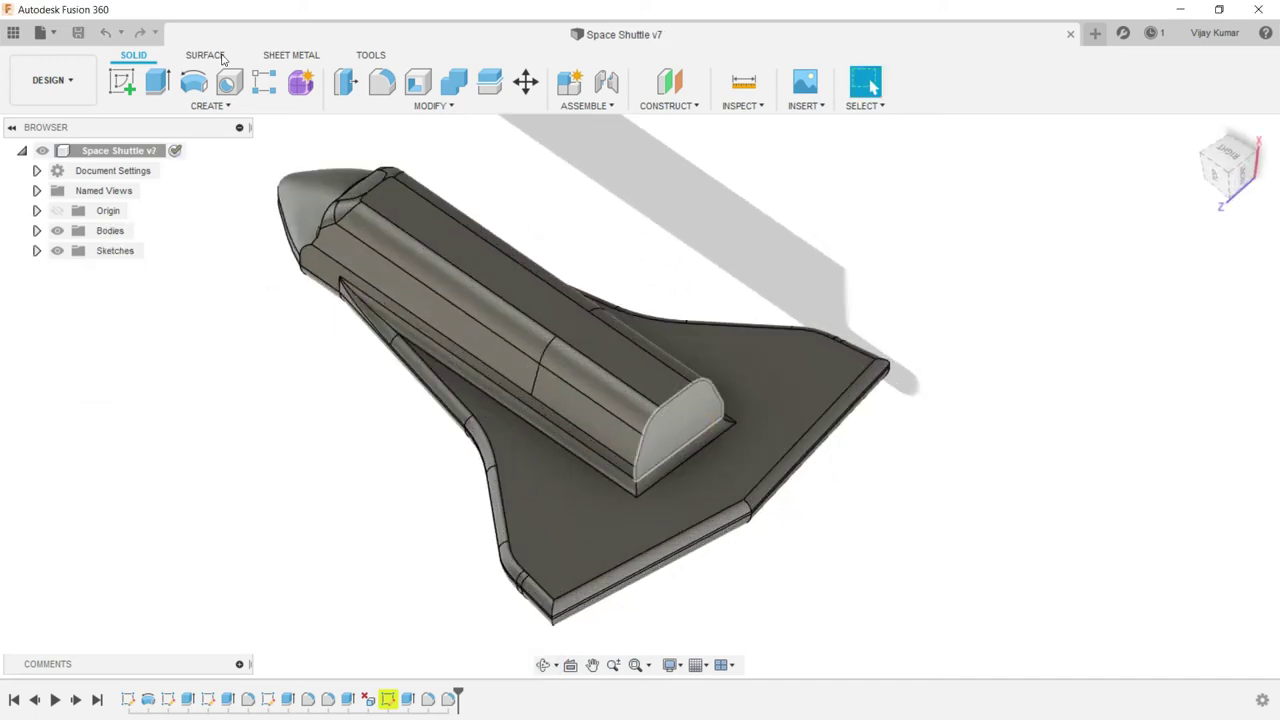
pyautogui.click(124, 82)
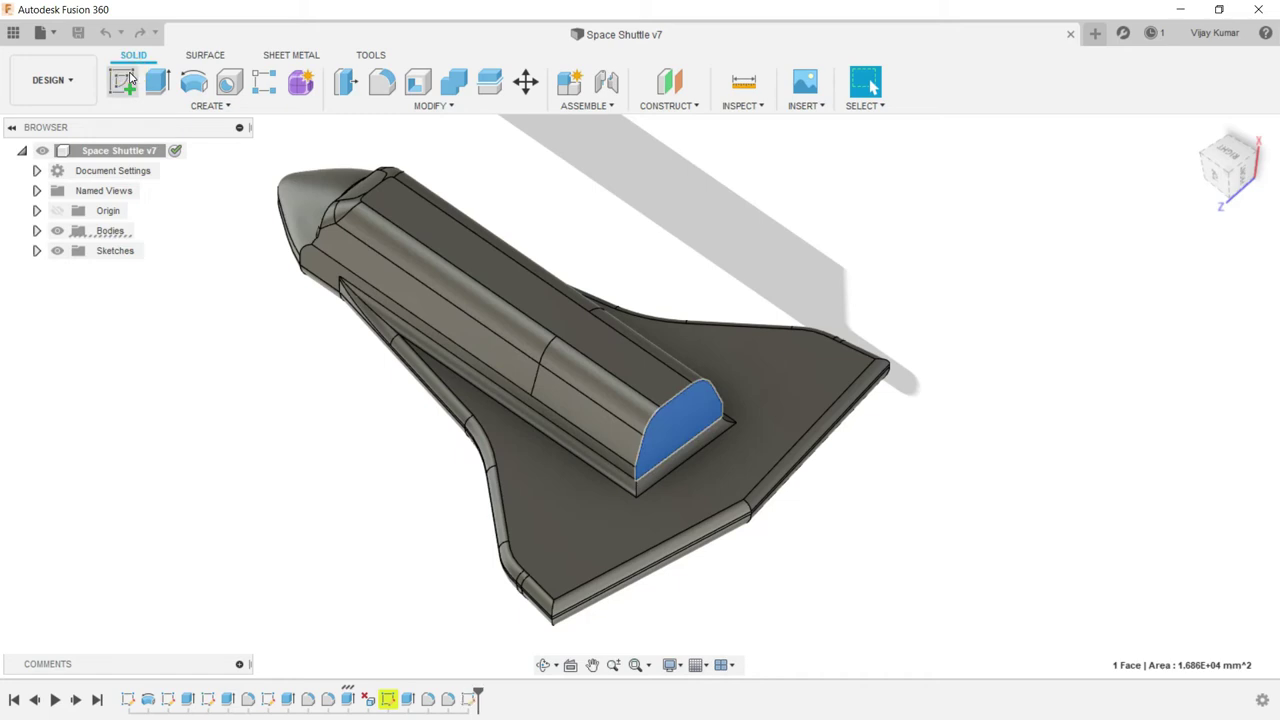
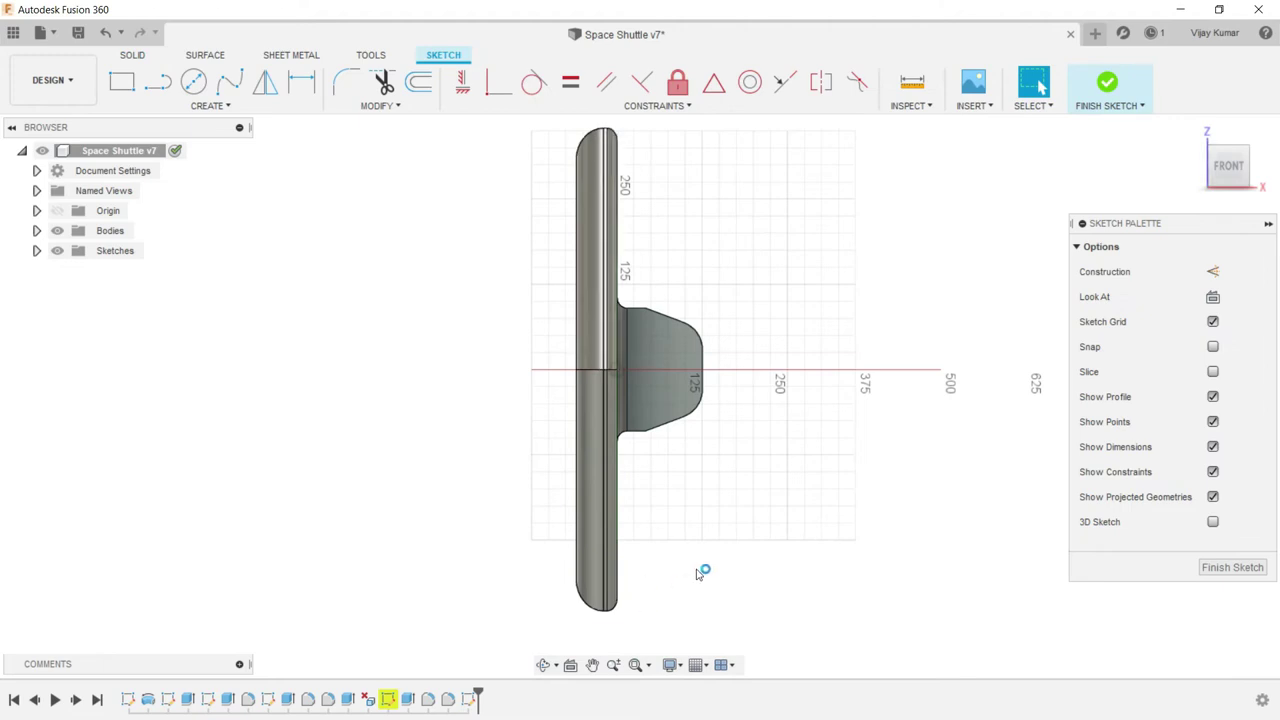
# - Project the rear block's rounded, vertical and sloped outline edges, all six, into the sketch
pyautogui.scroll(2, 731, 303)
pyautogui.scroll(1, 734, 311)
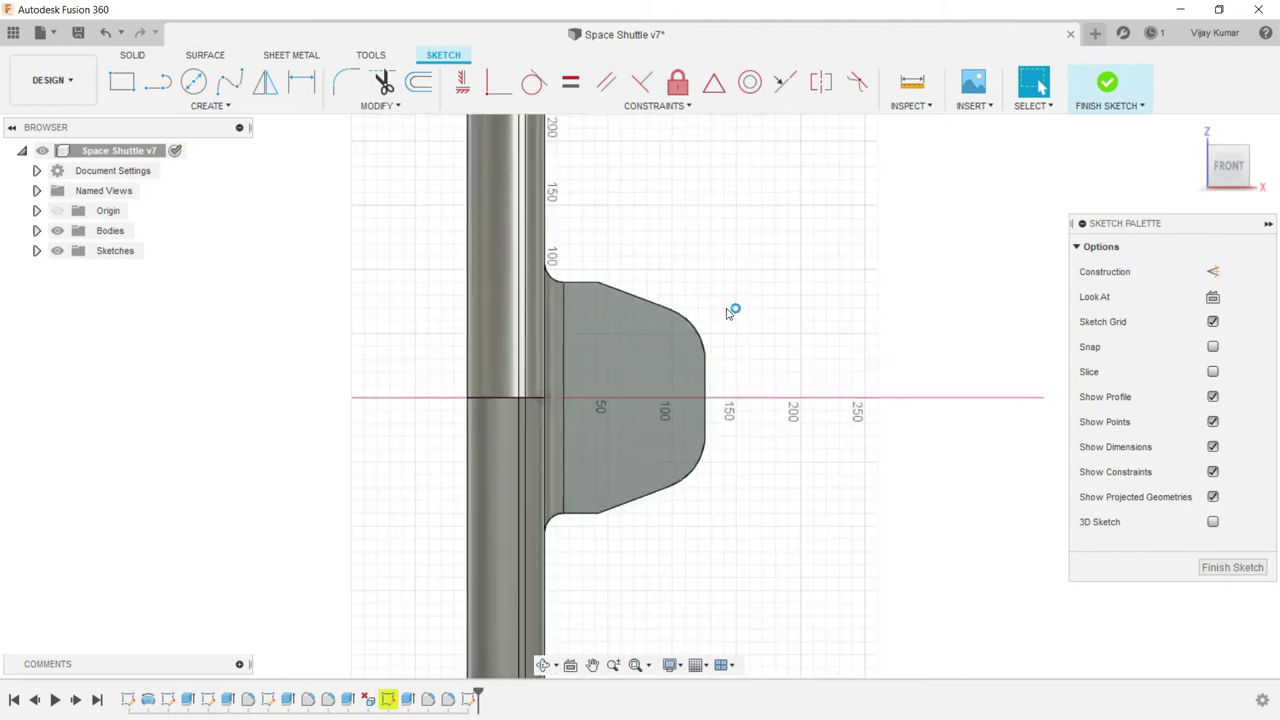
pyautogui.scroll(1, 727, 316)
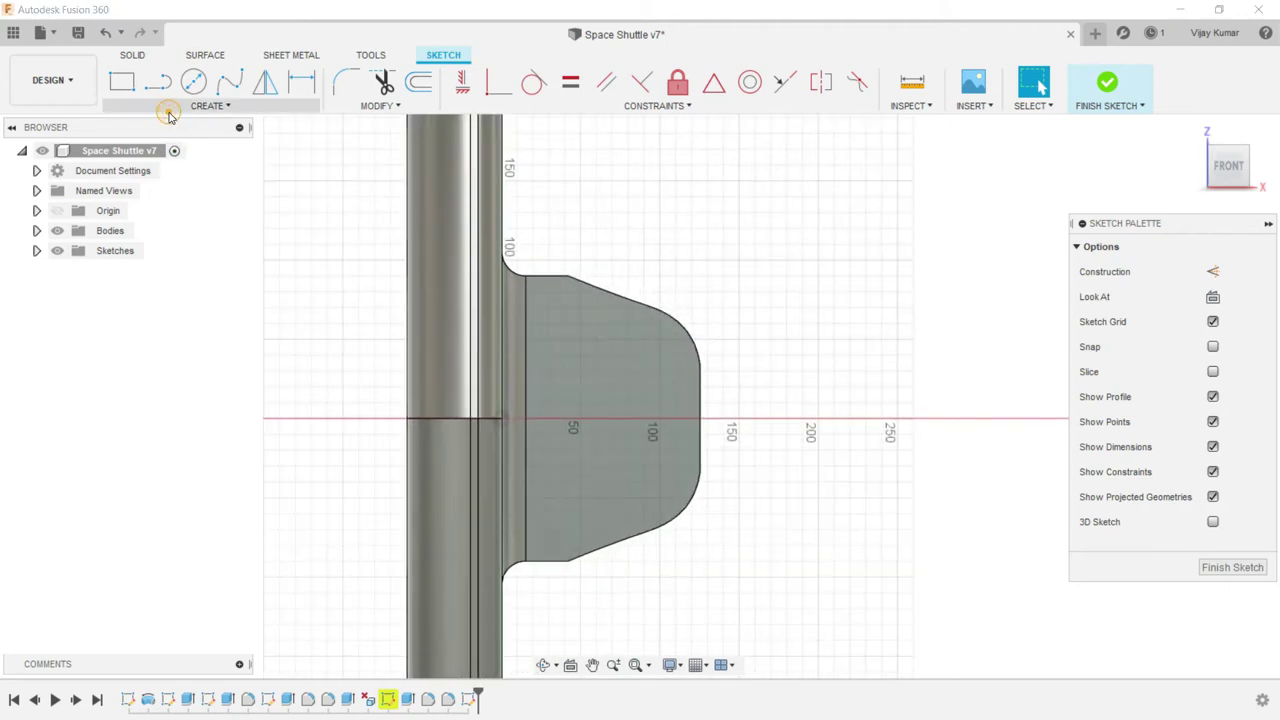
pyautogui.click(171, 106)
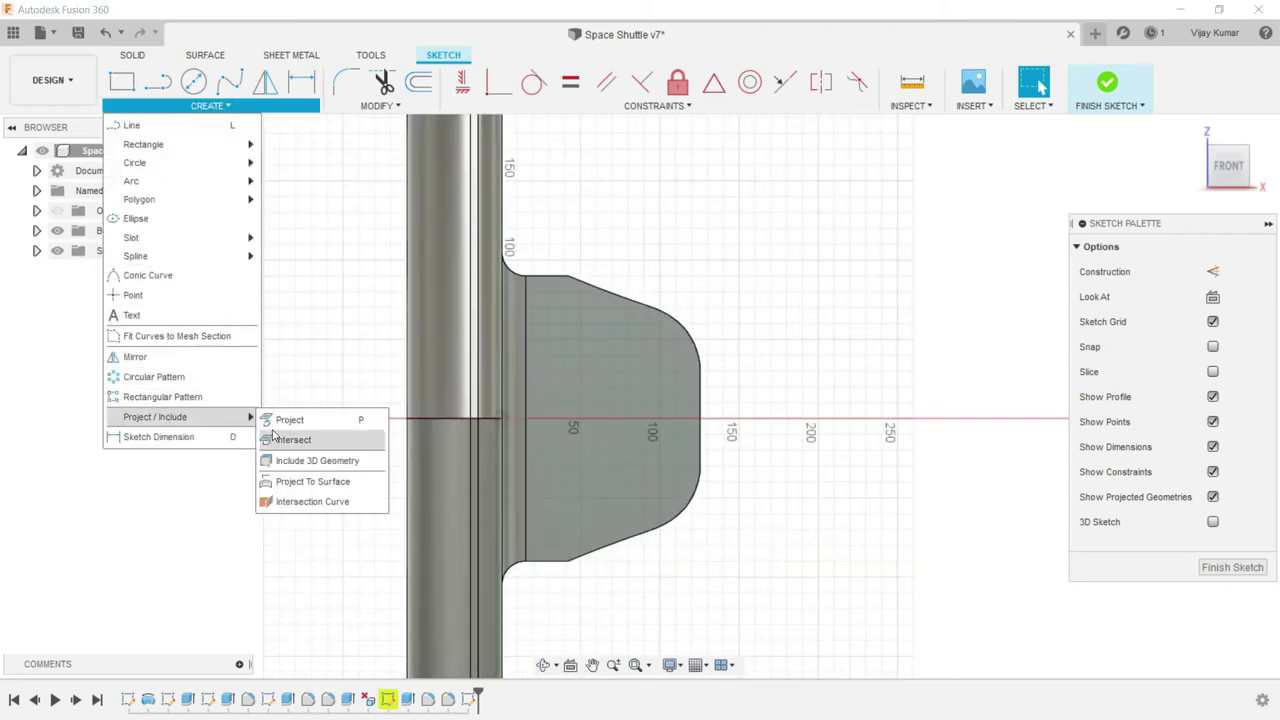
pyautogui.moveTo(155, 417)
pyautogui.click(283, 421)
pyautogui.click(661, 308)
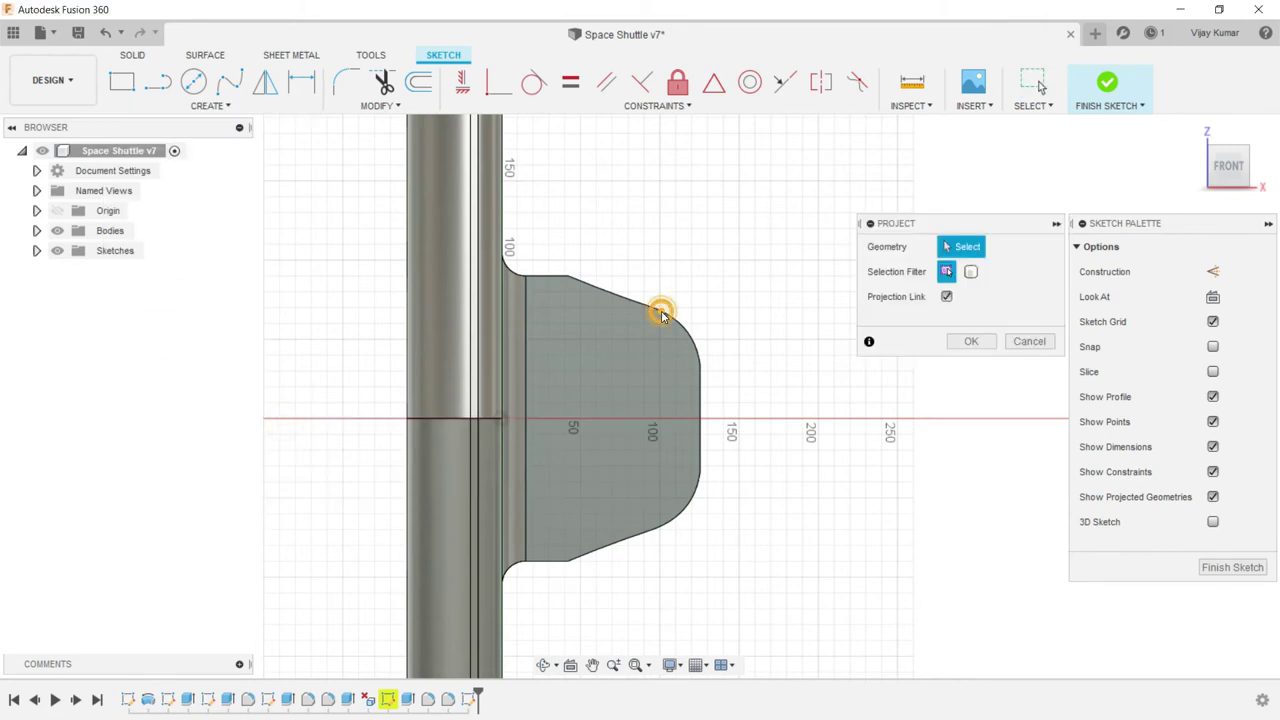
pyautogui.click(662, 315)
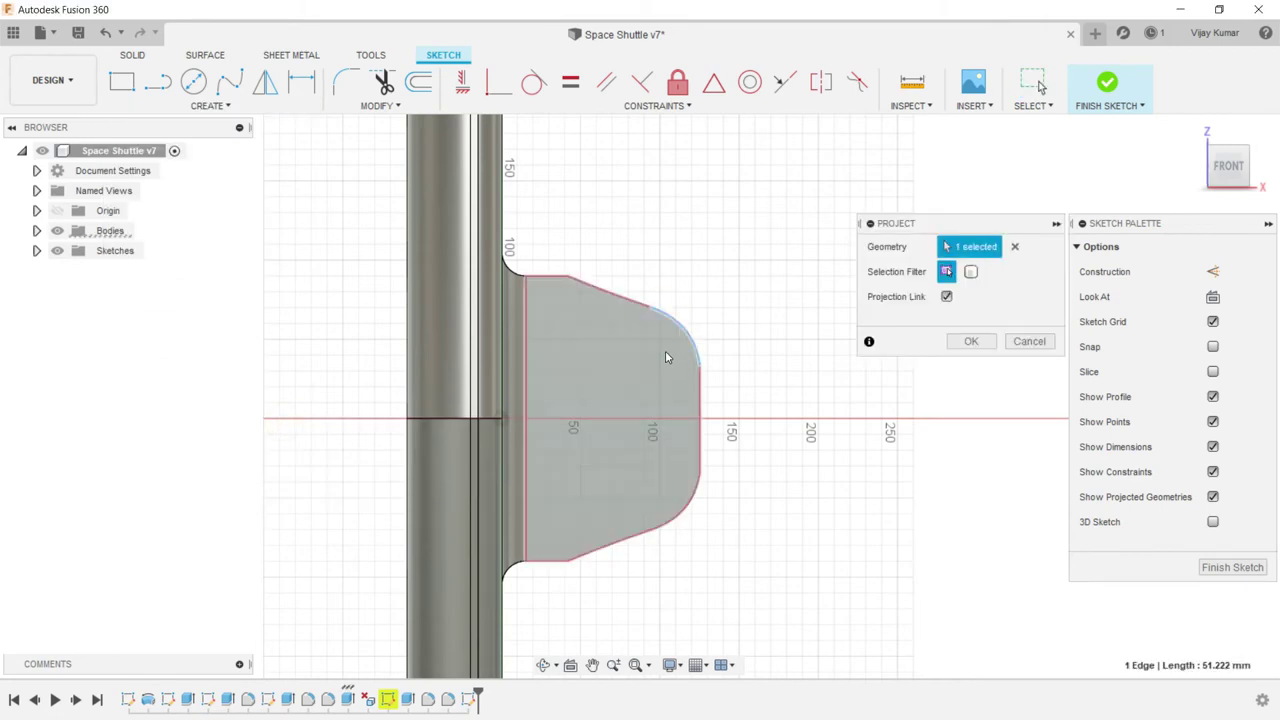
pyautogui.click(691, 499)
pyautogui.click(702, 428)
pyautogui.click(622, 294)
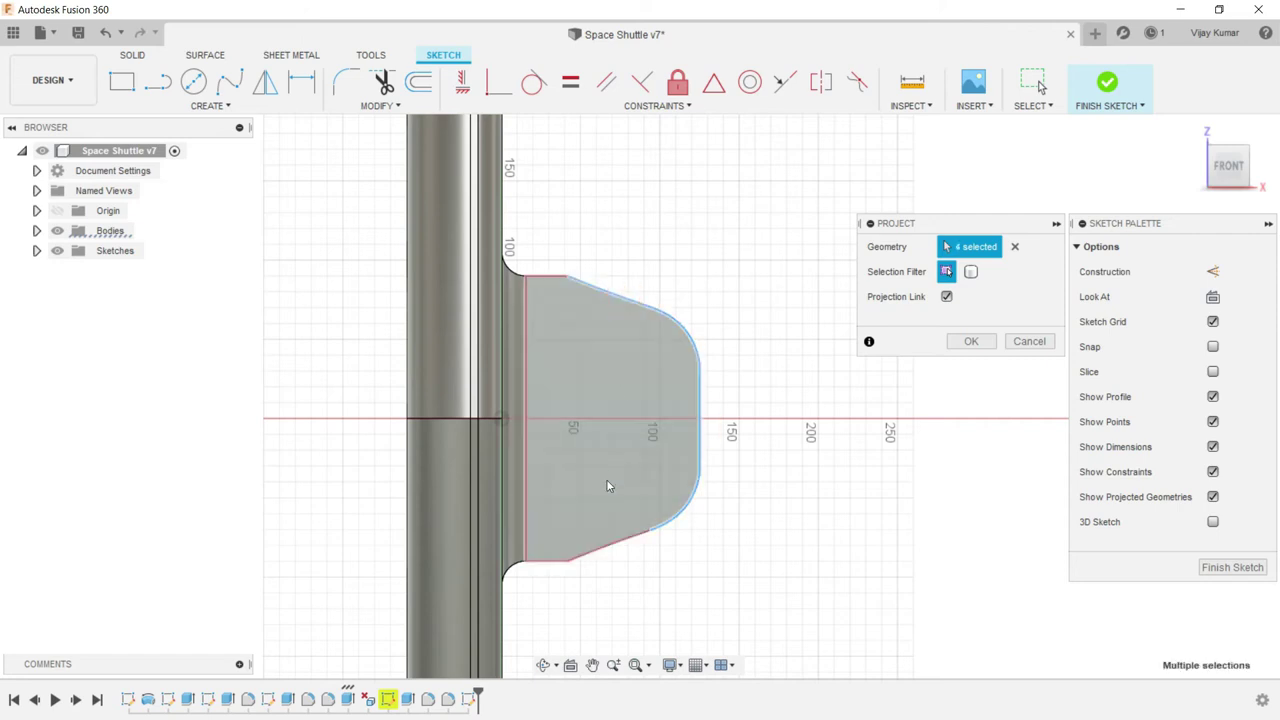
pyautogui.click(608, 550)
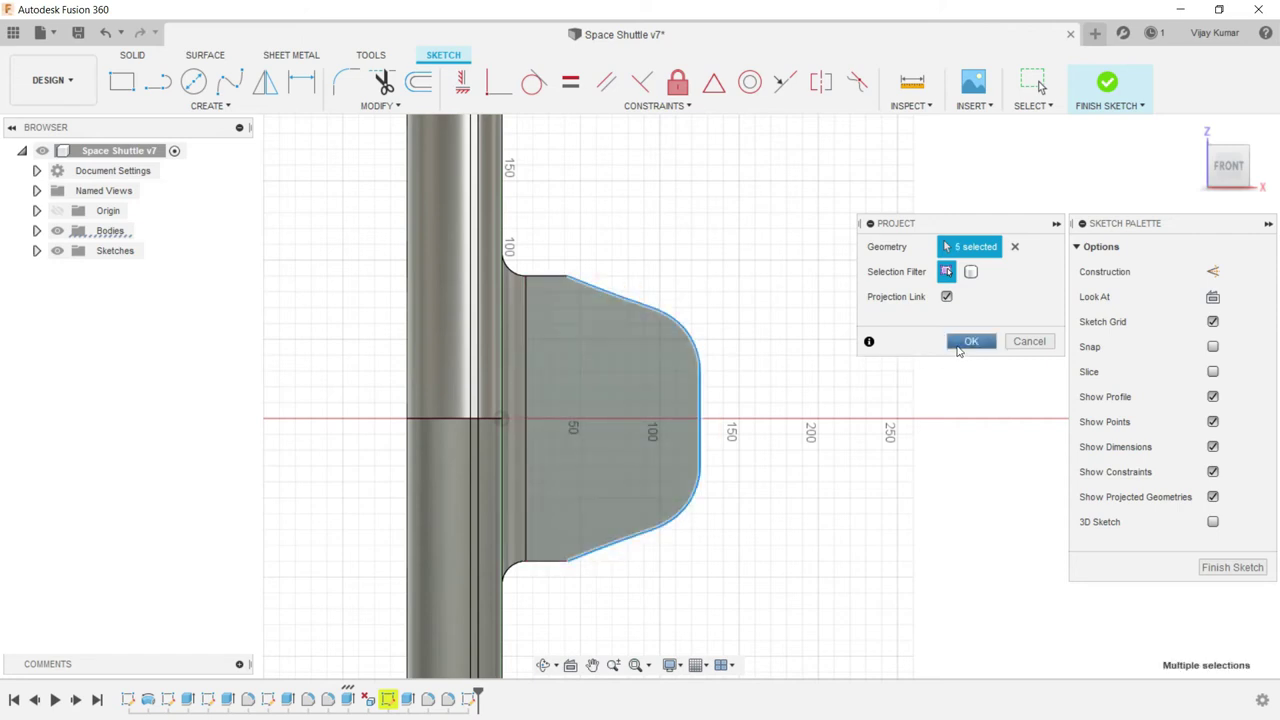
pyautogui.click(958, 343)
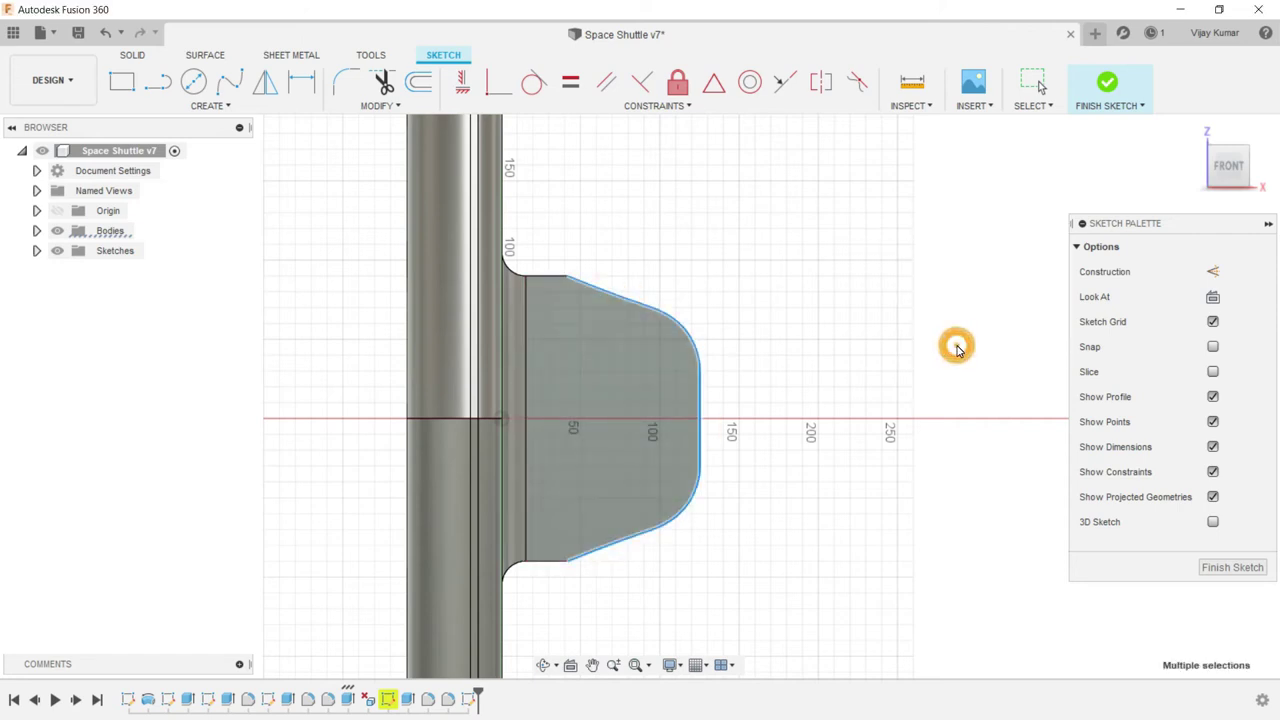
# - Draw a centre-diameter circle on the upper rounded corner of the outline
pyautogui.click(193, 81)
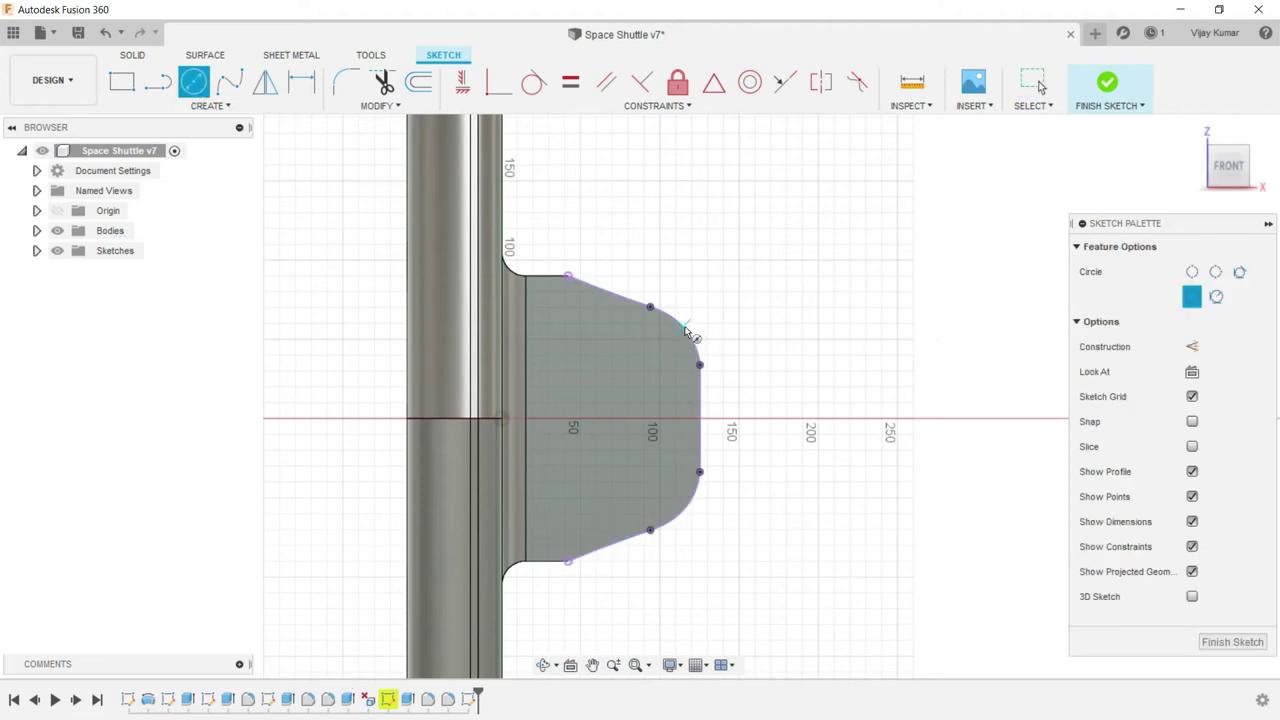
pyautogui.click(684, 327)
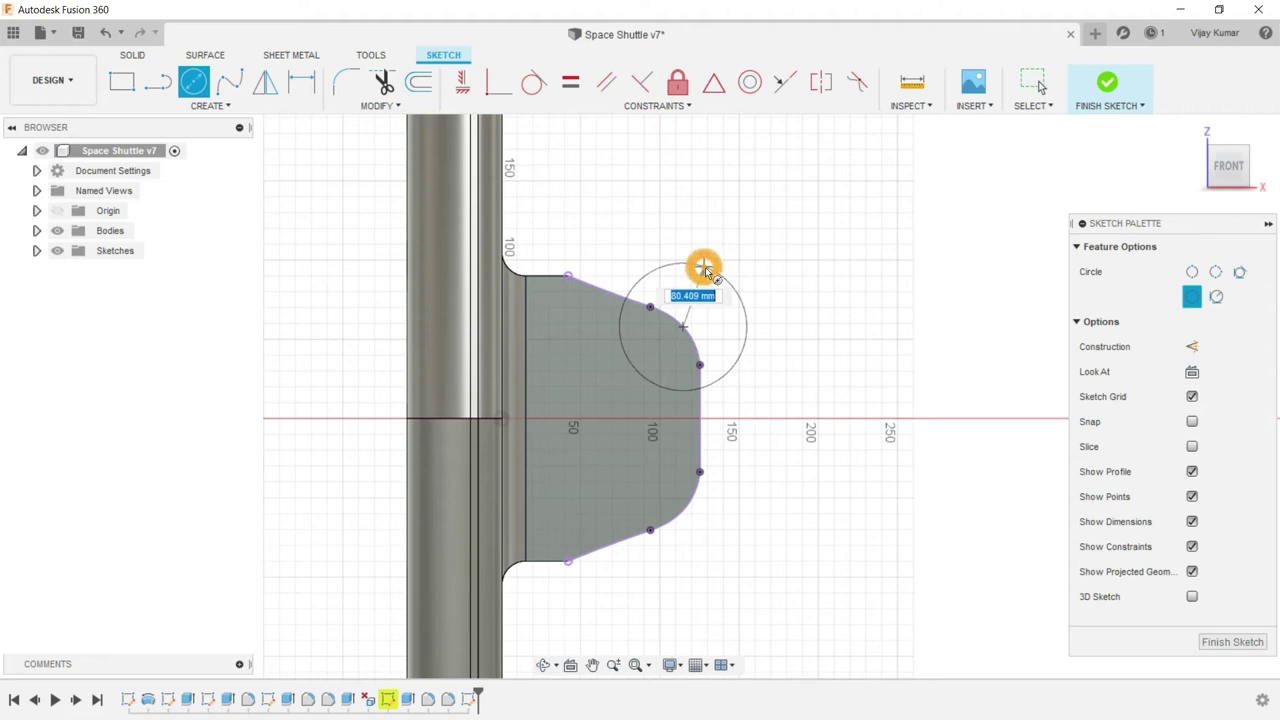
pyautogui.click(708, 266)
pyautogui.rightClick(781, 254)
pyautogui.click(810, 256)
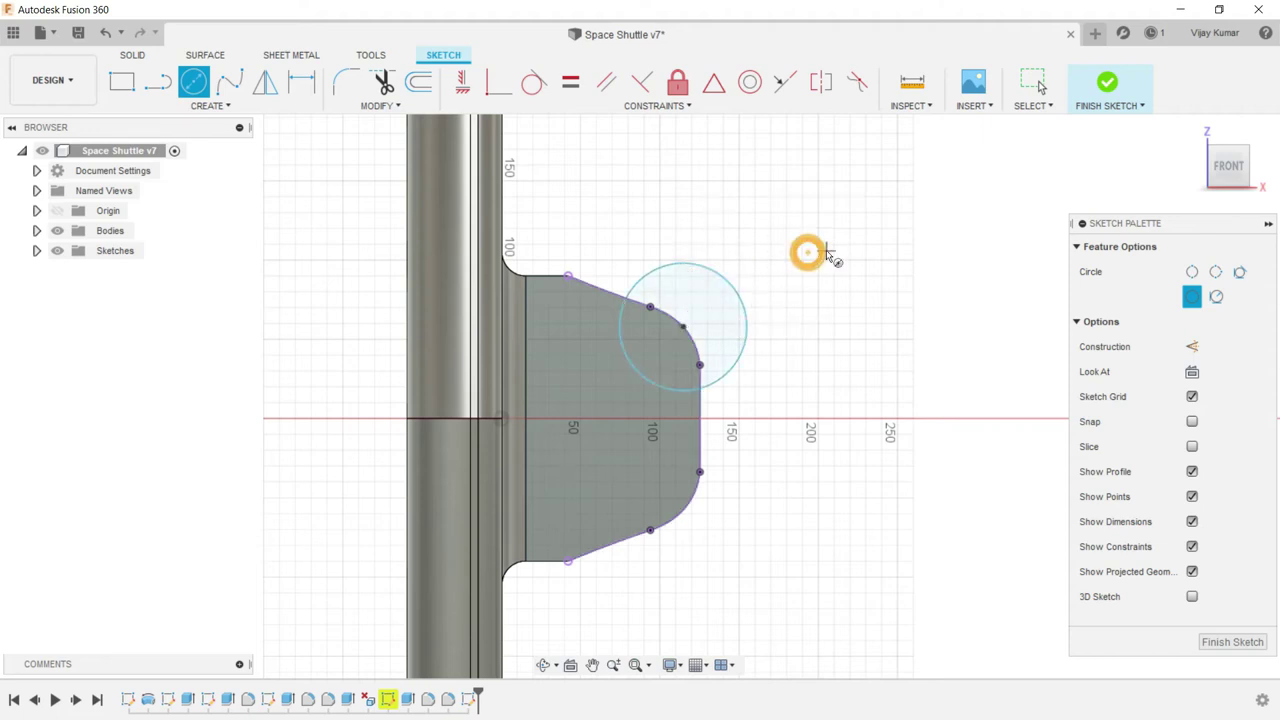
pyautogui.rightClick(826, 252)
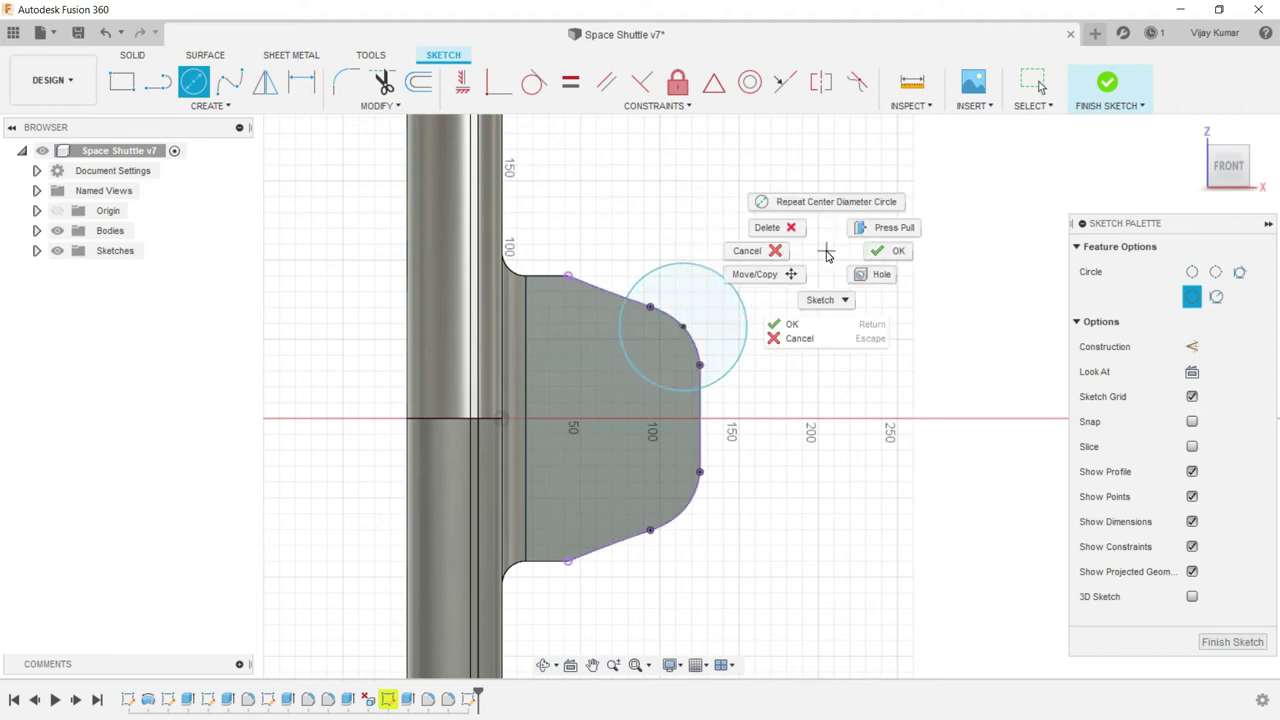
pyautogui.click(866, 251)
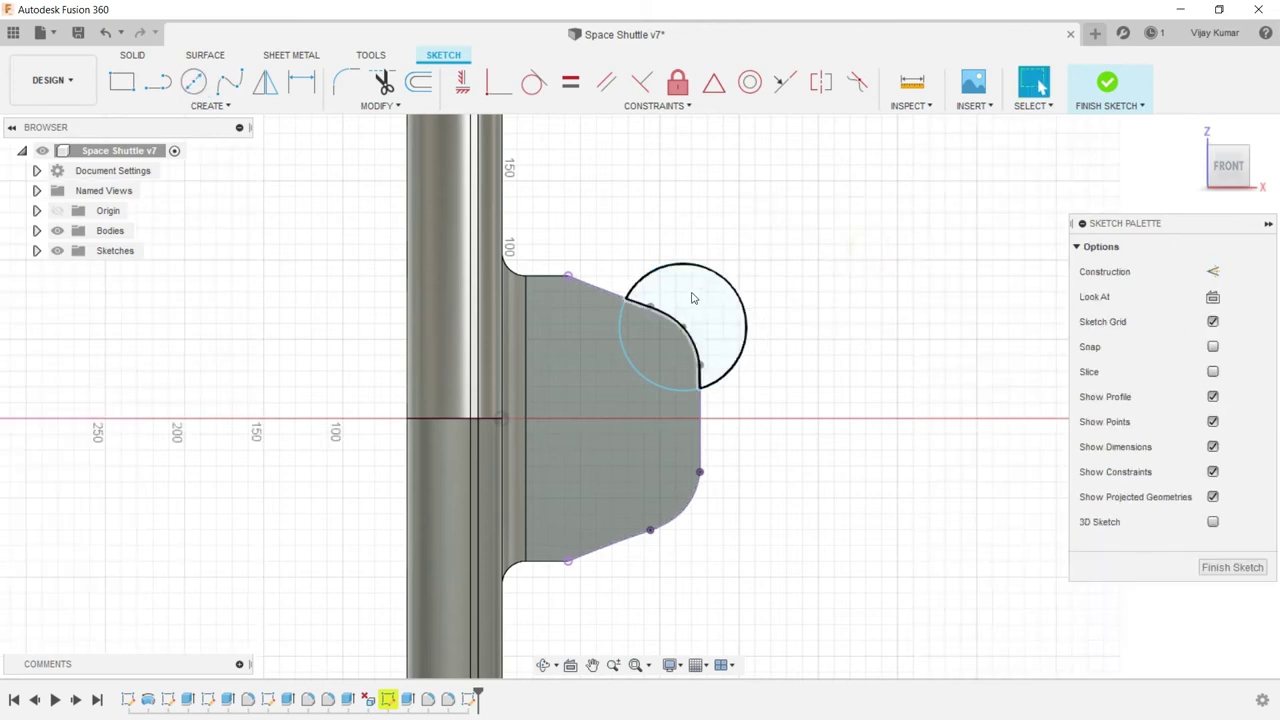
# - Dimension the upper circle to 100 mm diameter and snap its centre onto the corner point
pyautogui.click(288, 78)
pyautogui.click(717, 277)
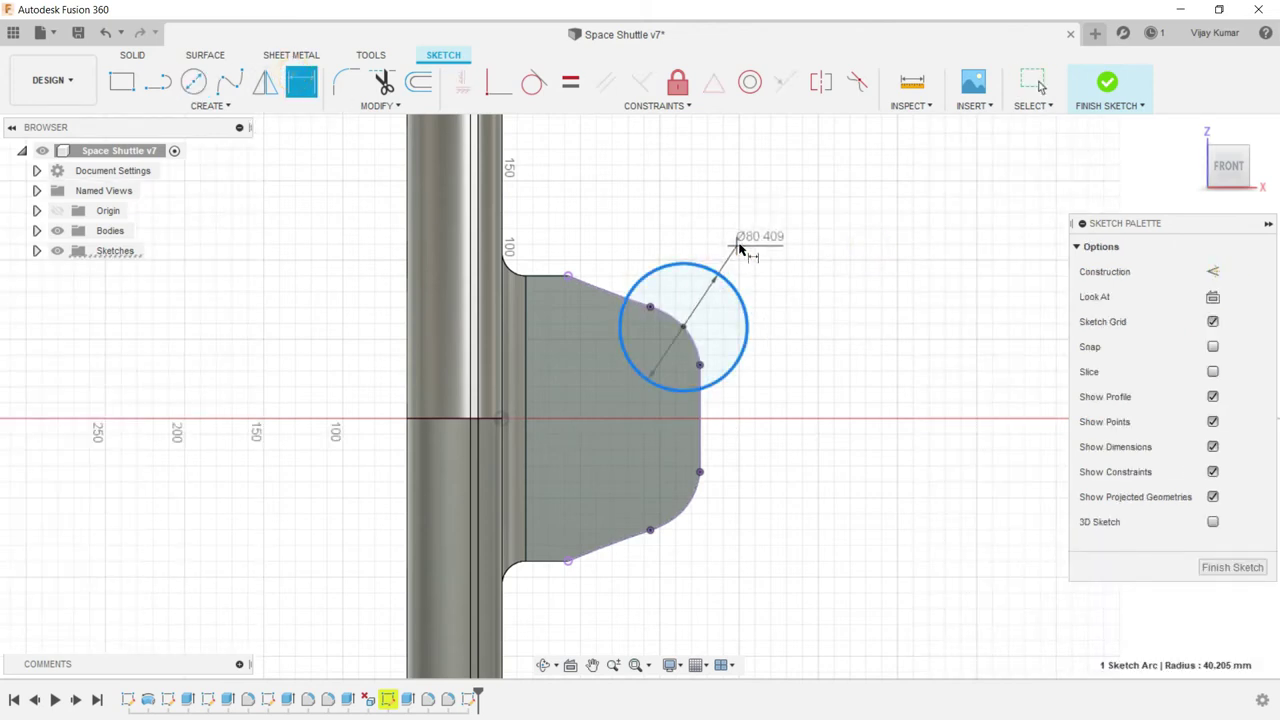
pyautogui.click(750, 243)
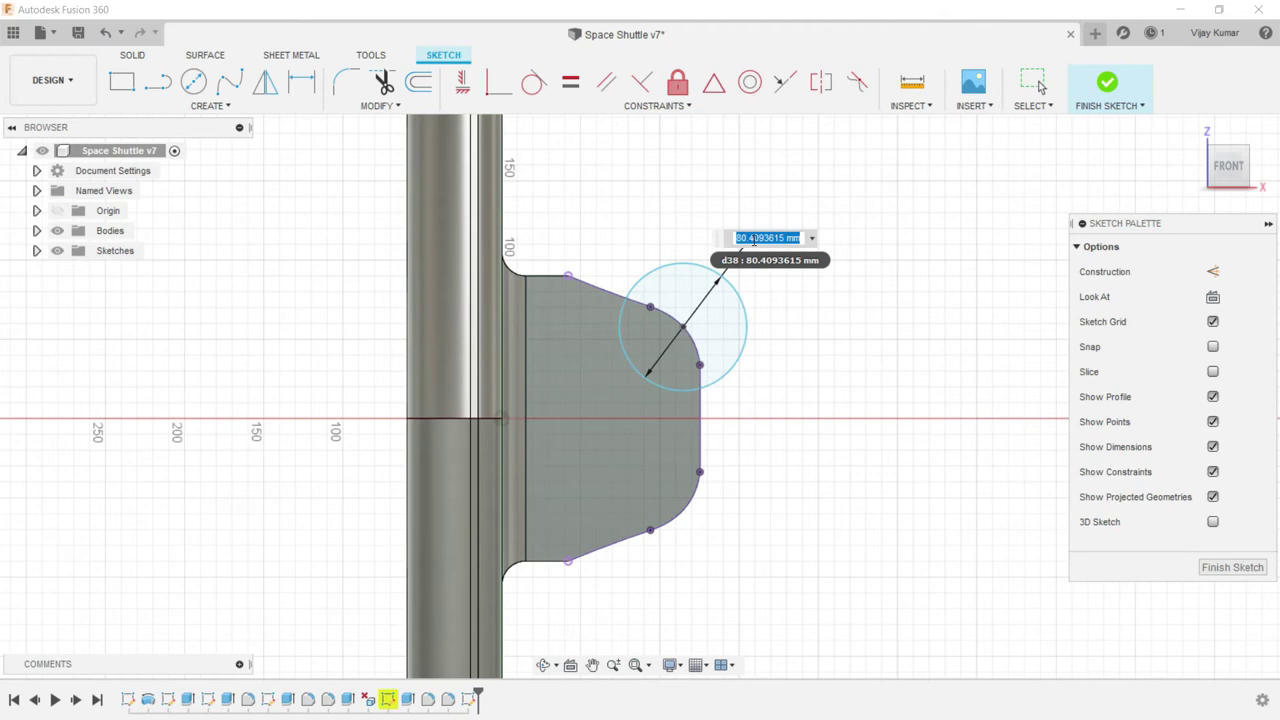
pyautogui.write('50')
pyautogui.press('Return')
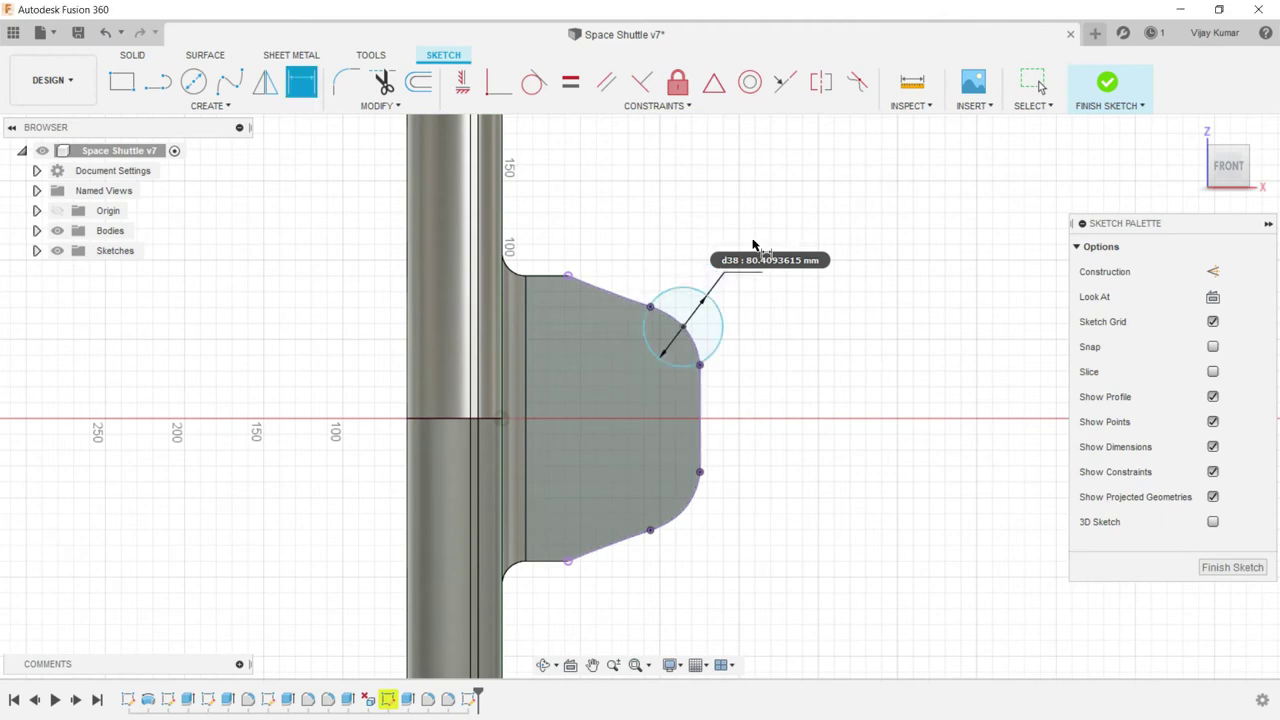
pyautogui.rightClick(748, 320)
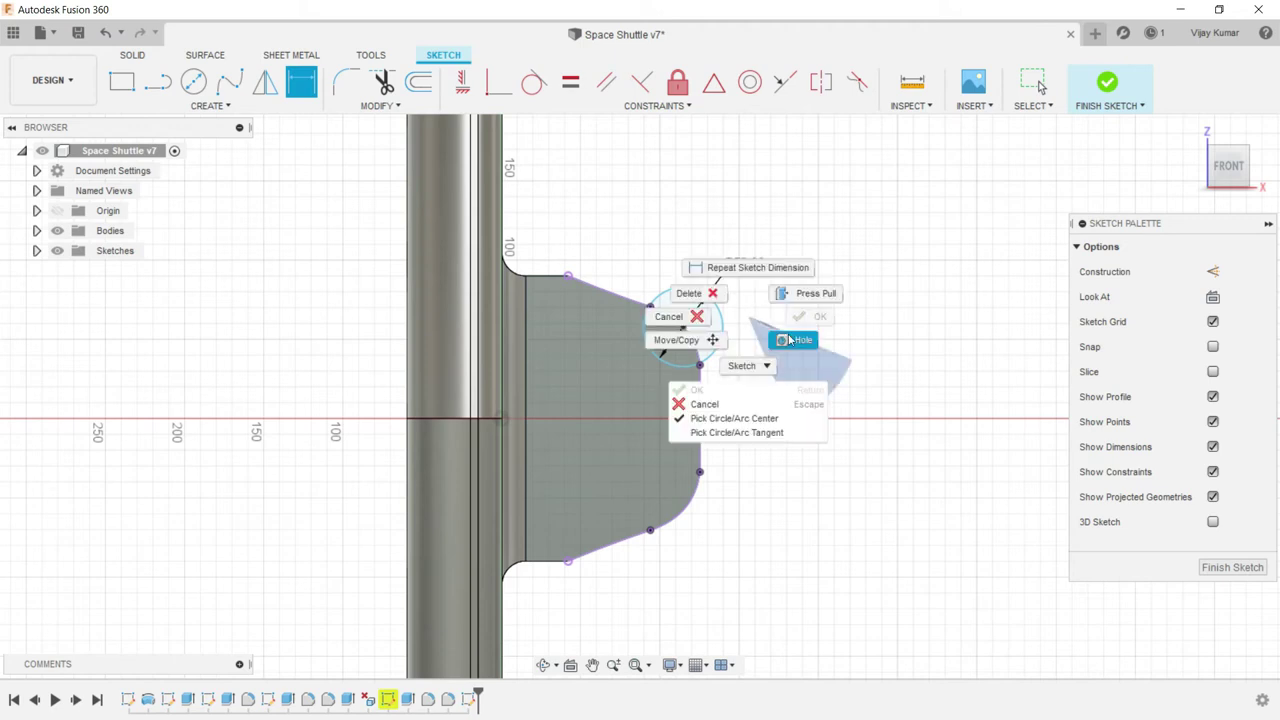
pyautogui.click(757, 267)
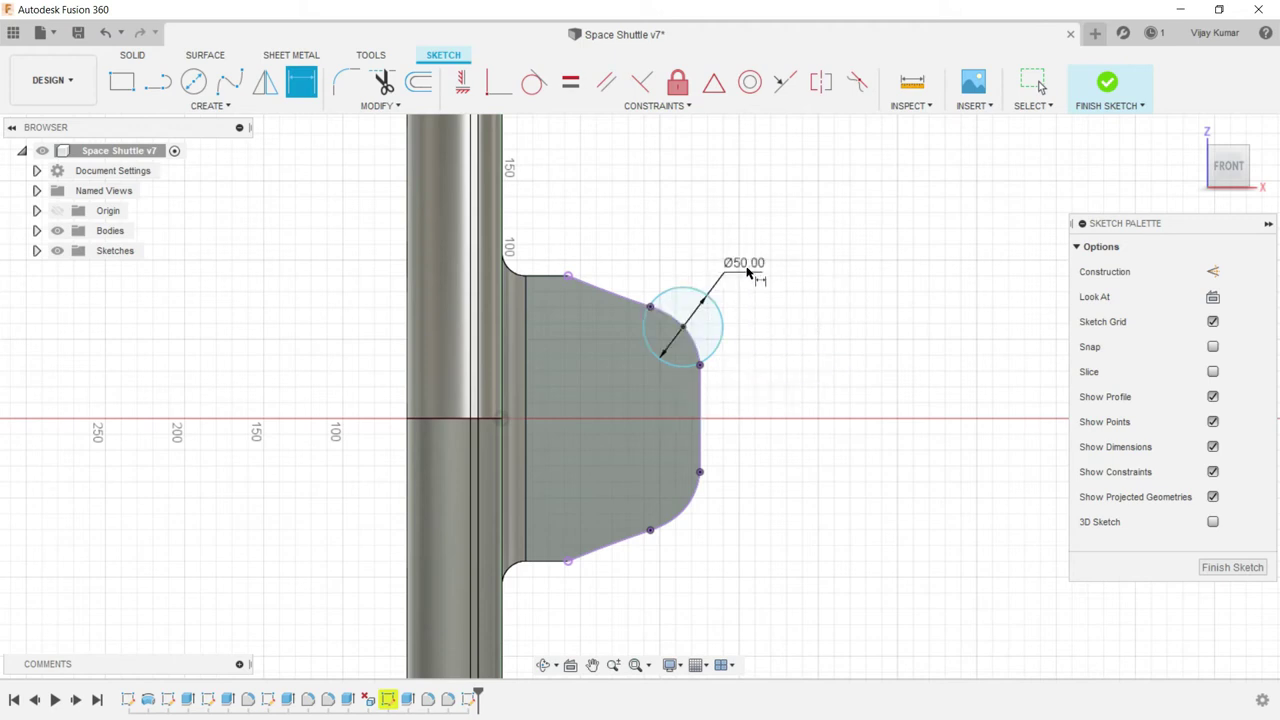
pyautogui.click(750, 271)
pyautogui.write('100')
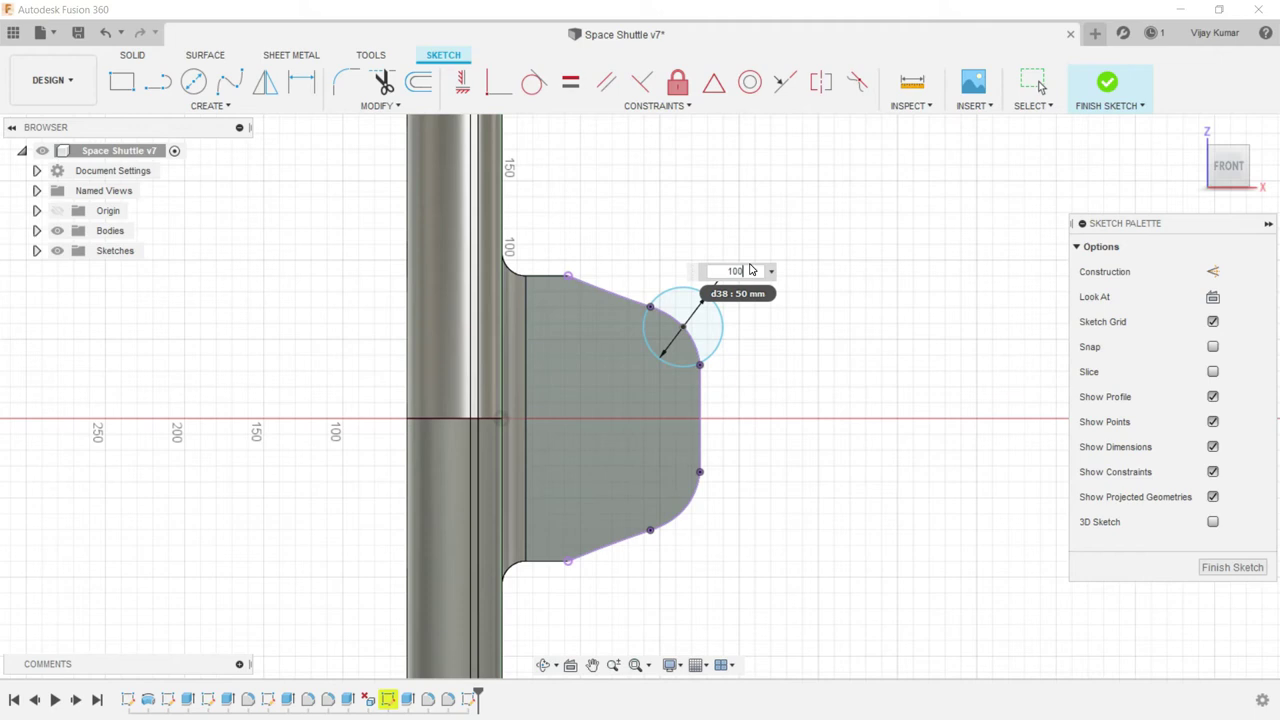
pyautogui.press('Return')
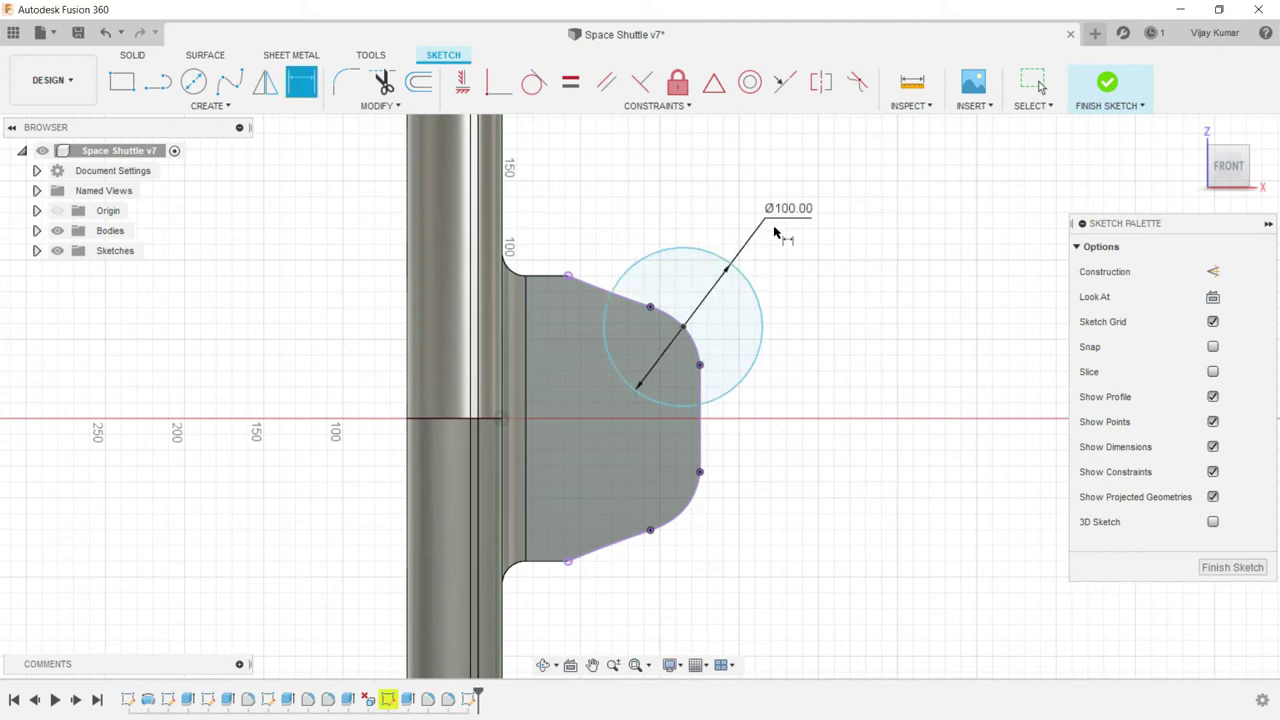
pyautogui.rightClick(875, 283)
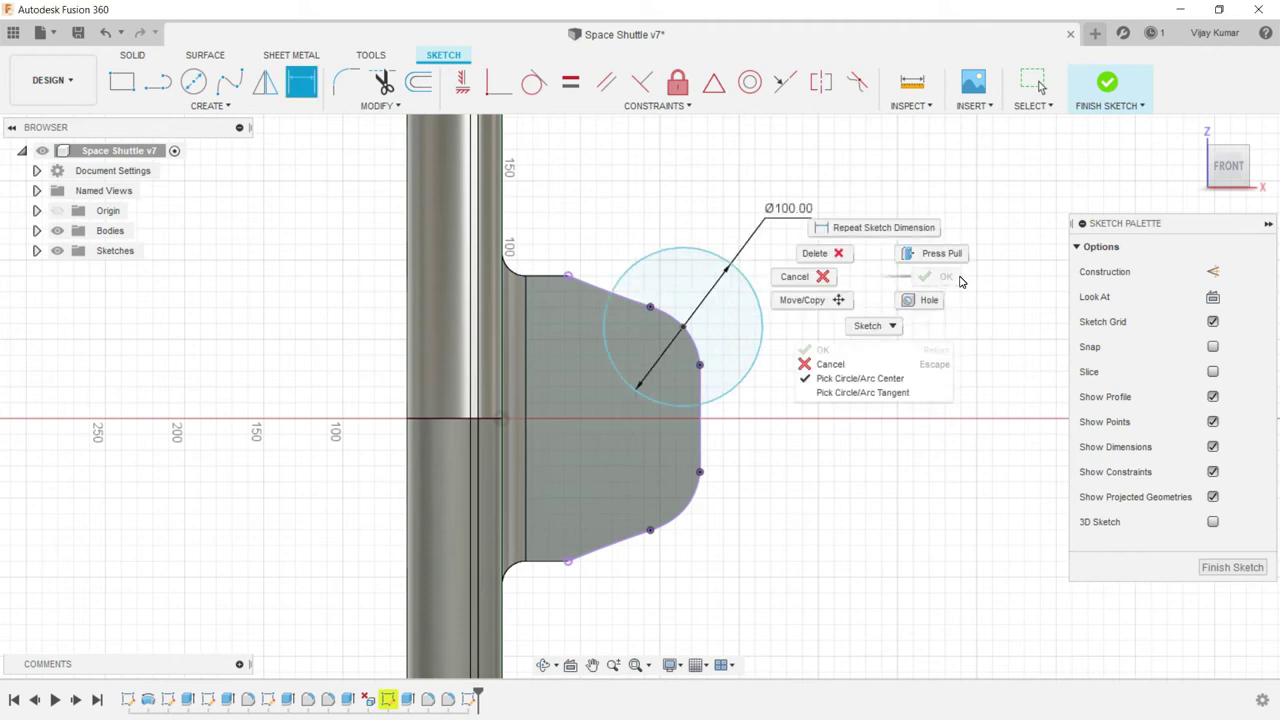
pyautogui.click(960, 281)
pyautogui.moveTo(680, 326); pyautogui.dragTo(679, 323)
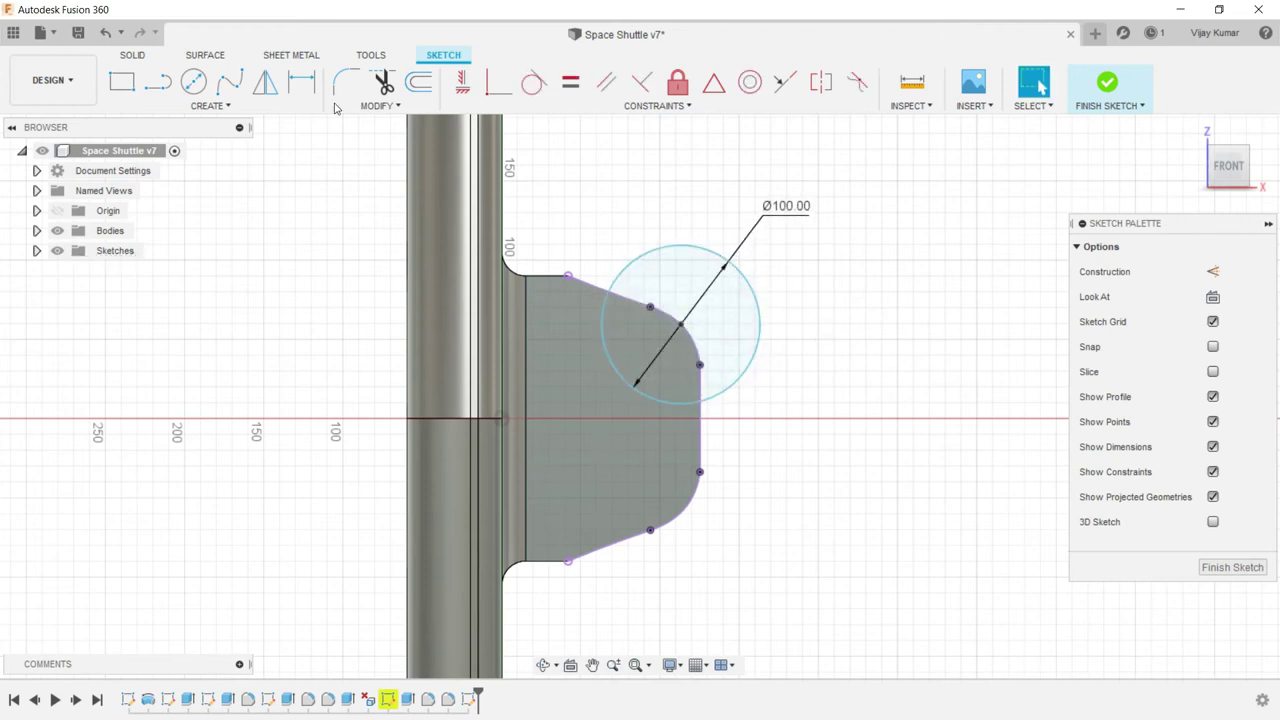
# - Add a second circle on the lower rounded corner, dimensioned to 100 mm diameter
pyautogui.click(195, 83)
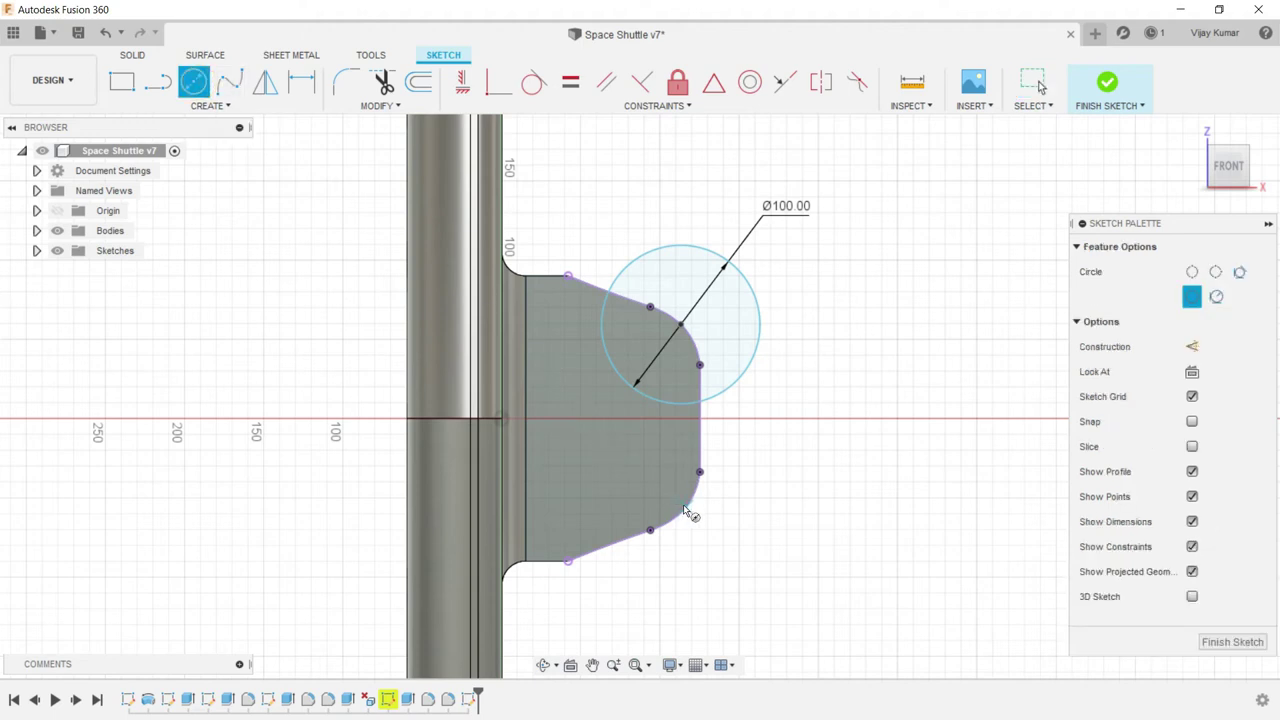
pyautogui.click(685, 507)
pyautogui.click(708, 429)
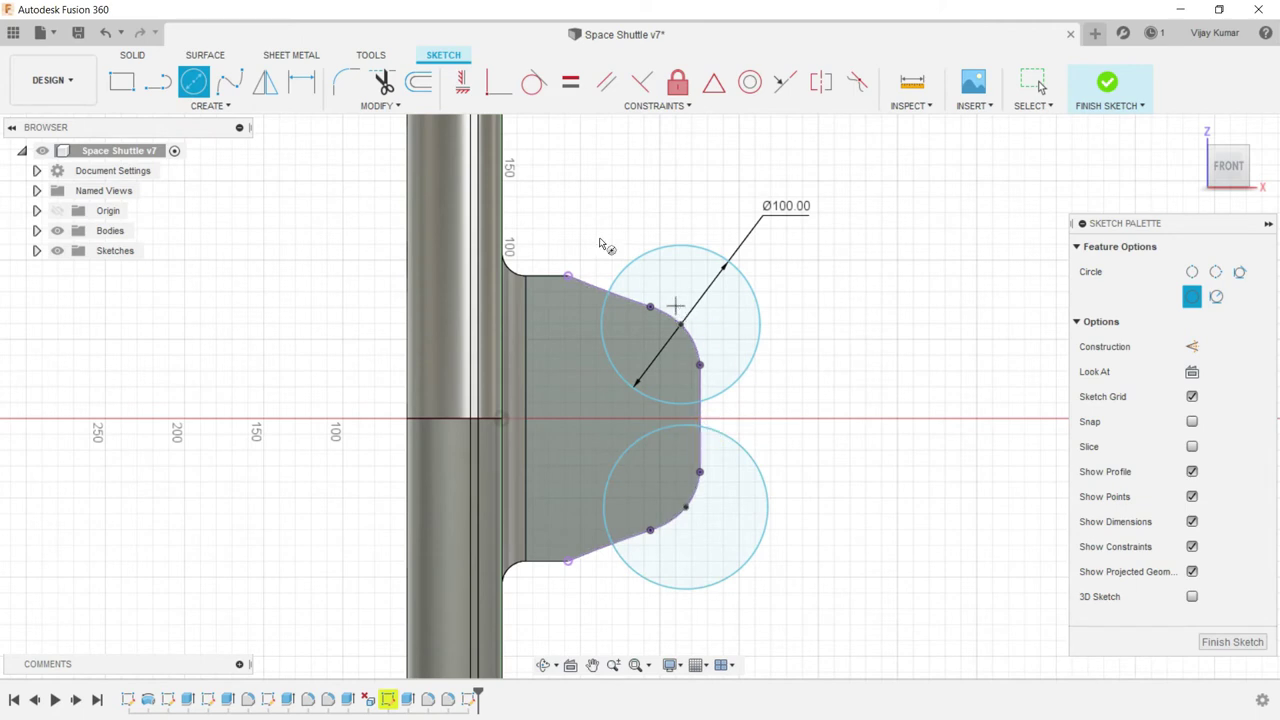
pyautogui.click(301, 83)
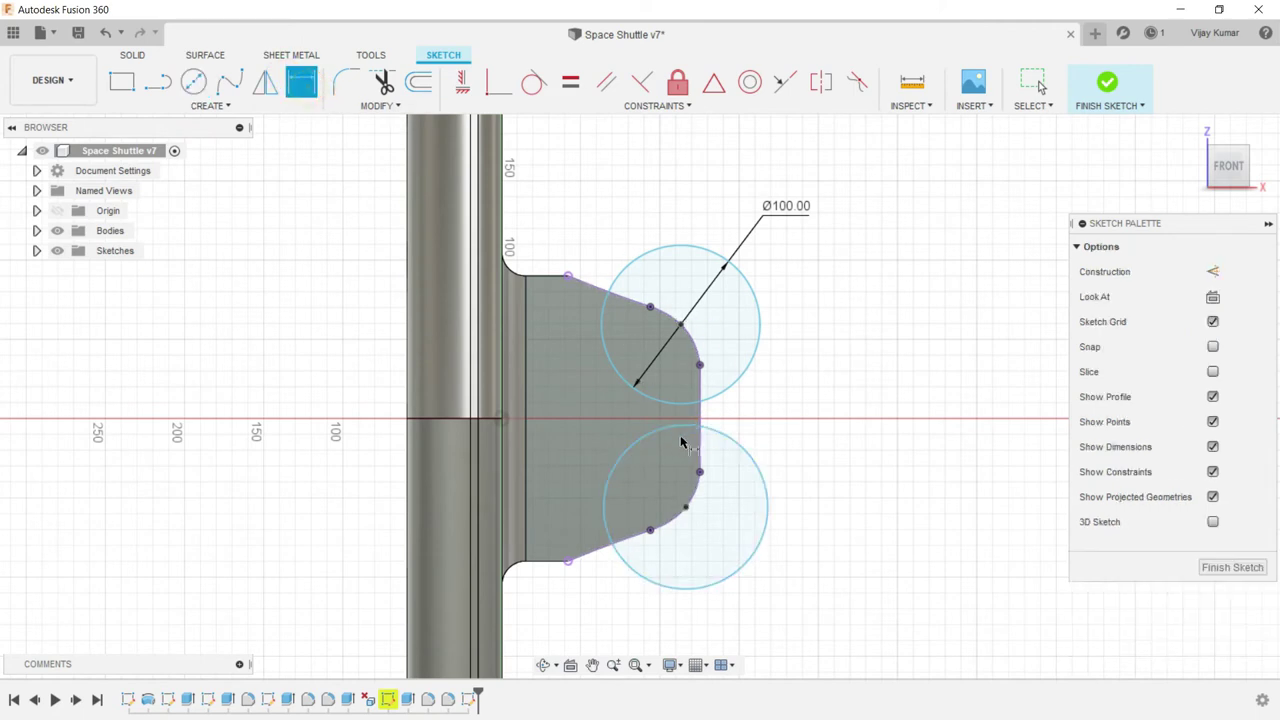
pyautogui.click(727, 449)
pyautogui.click(786, 410)
pyautogui.write('100')
pyautogui.press('Return')
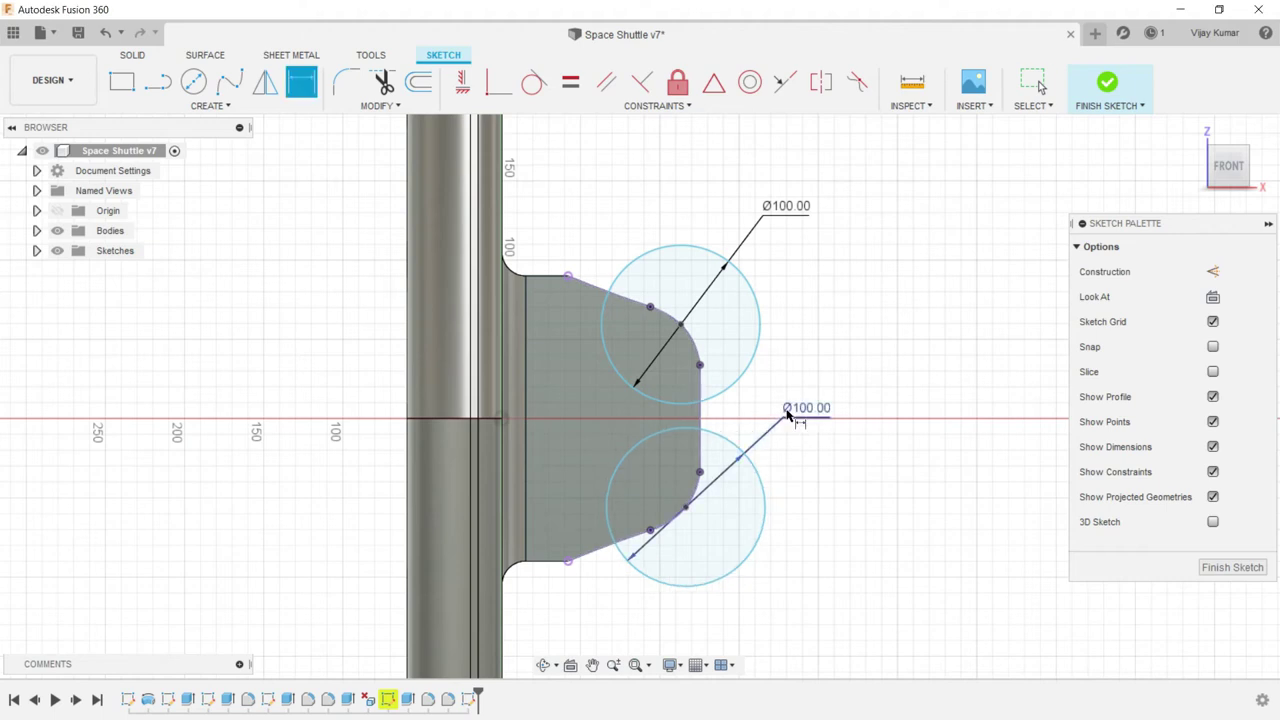
pyautogui.press('Escape')
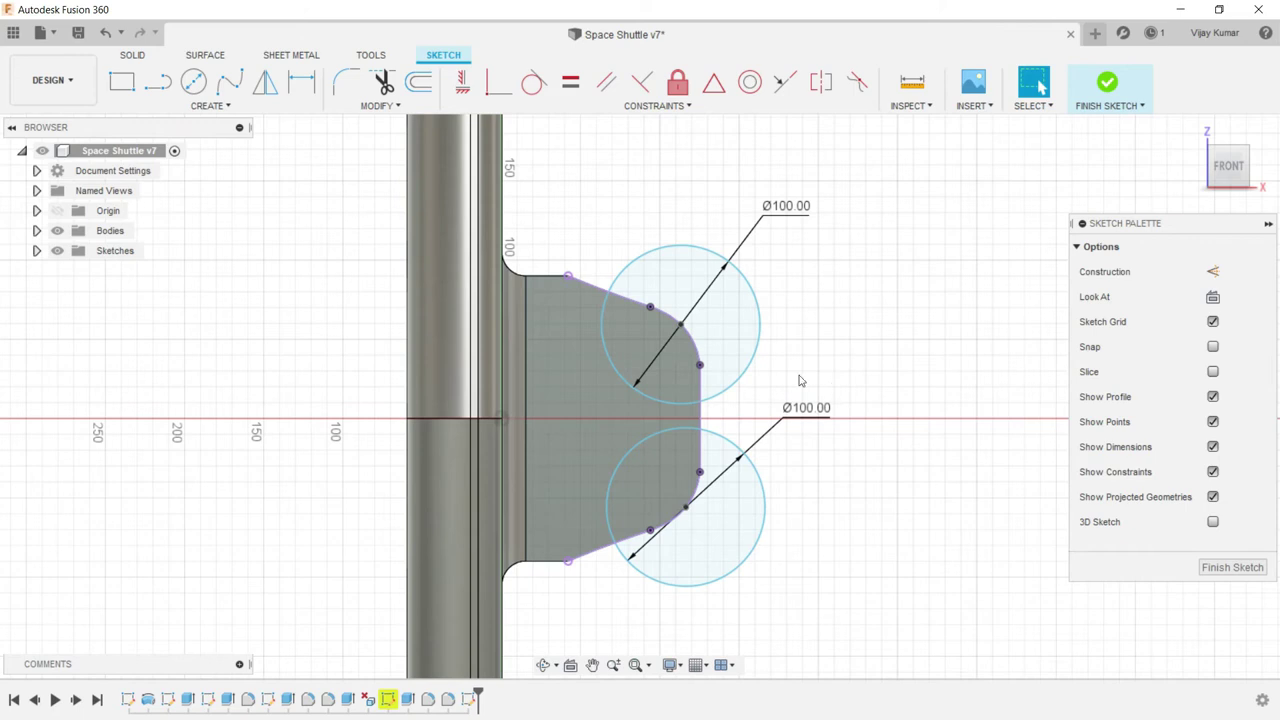
pyautogui.click(148, 56)
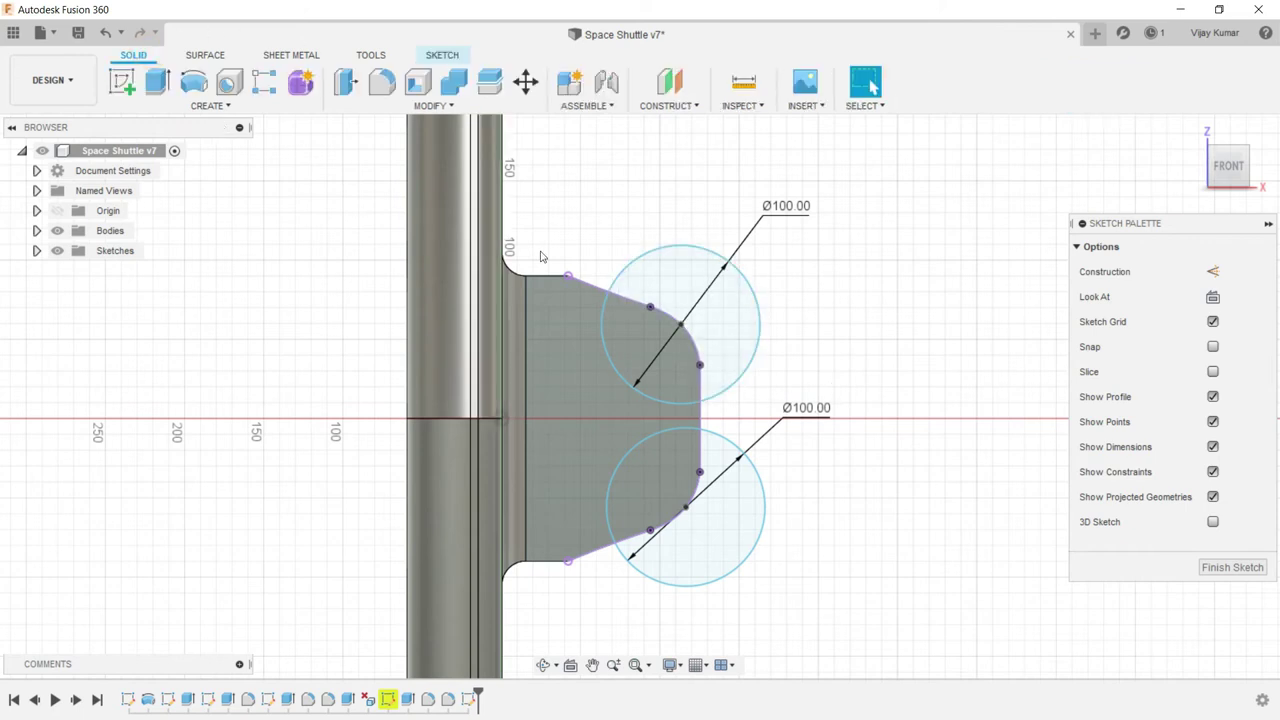
# - Extrude both circle profiles two-sided, 90 mm and 45 mm, joined as cylinders
pyautogui.click(543, 665)
pyautogui.moveTo(543, 491)
pyautogui.mouseDown()
pyautogui.moveTo(610, 648)
pyautogui.moveTo(586, 698)
pyautogui.moveTo(543, 694)
pyautogui.moveTo(563, 697)
pyautogui.mouseUp()
pyautogui.rightClick(829, 352)
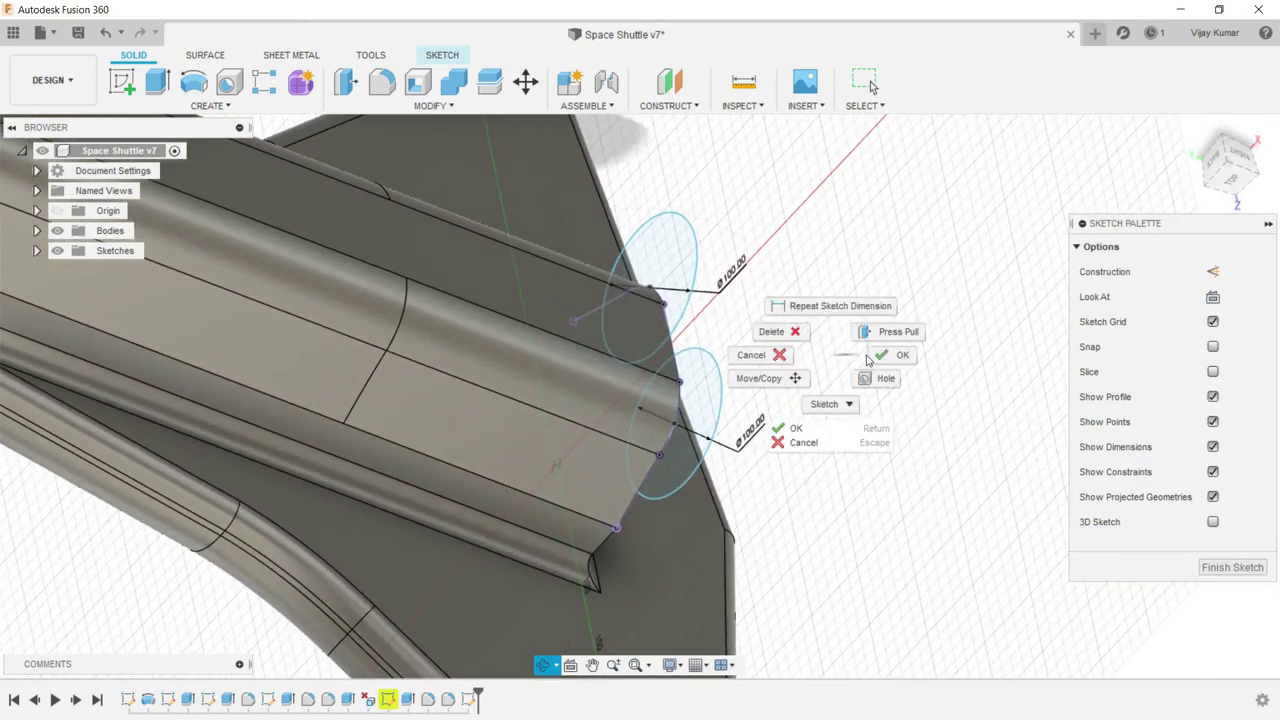
pyautogui.press('Escape')
pyautogui.click(157, 81)
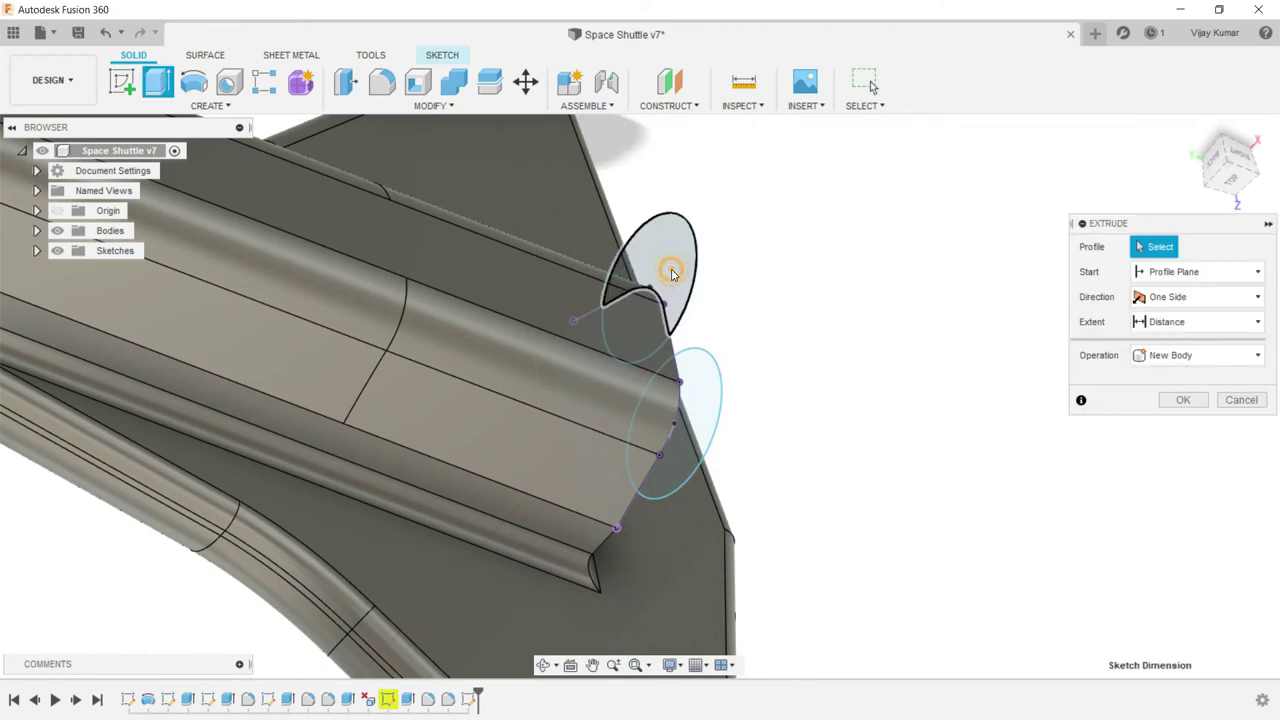
pyautogui.click(668, 268)
pyautogui.click(696, 401)
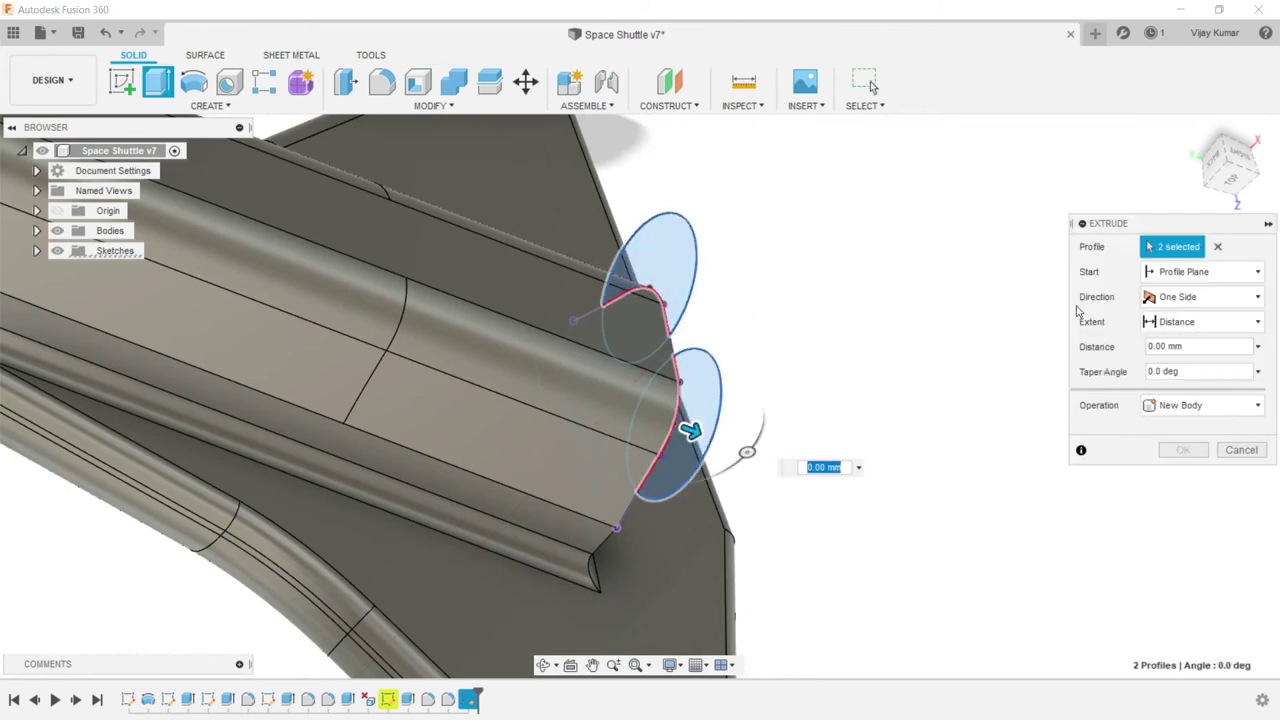
pyautogui.click(1195, 297)
pyautogui.click(1178, 340)
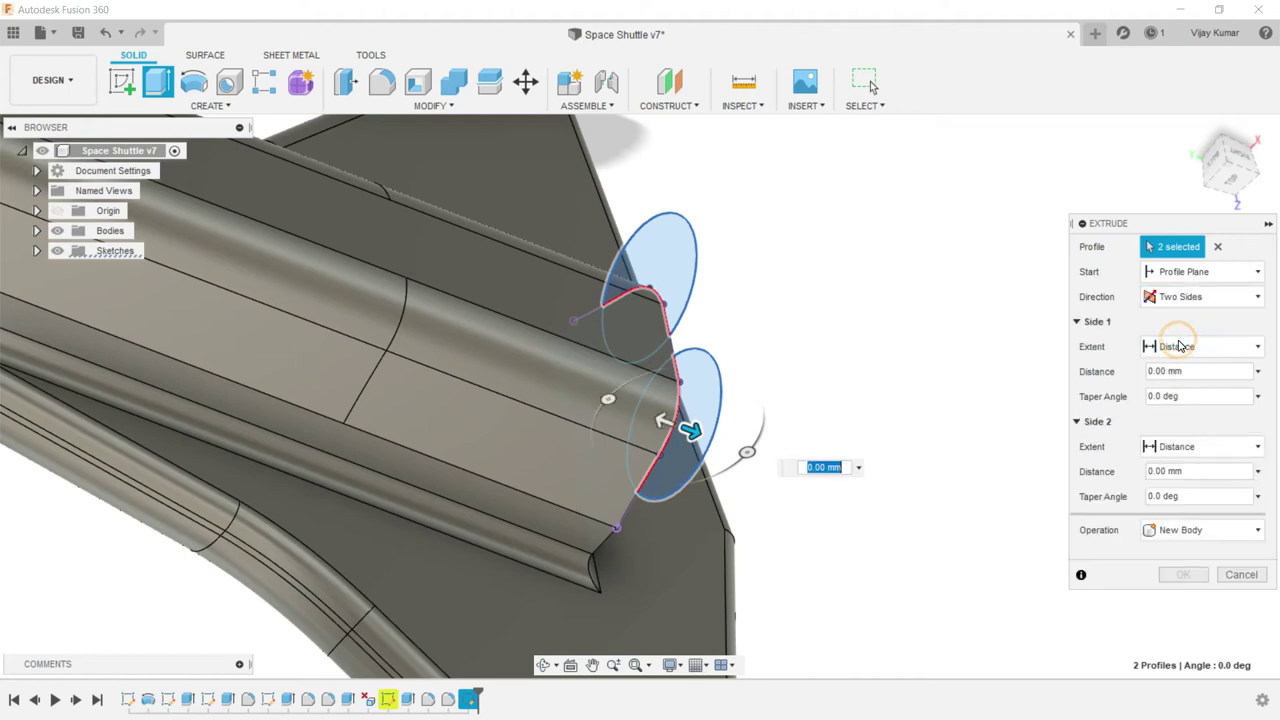
pyautogui.click(1193, 376)
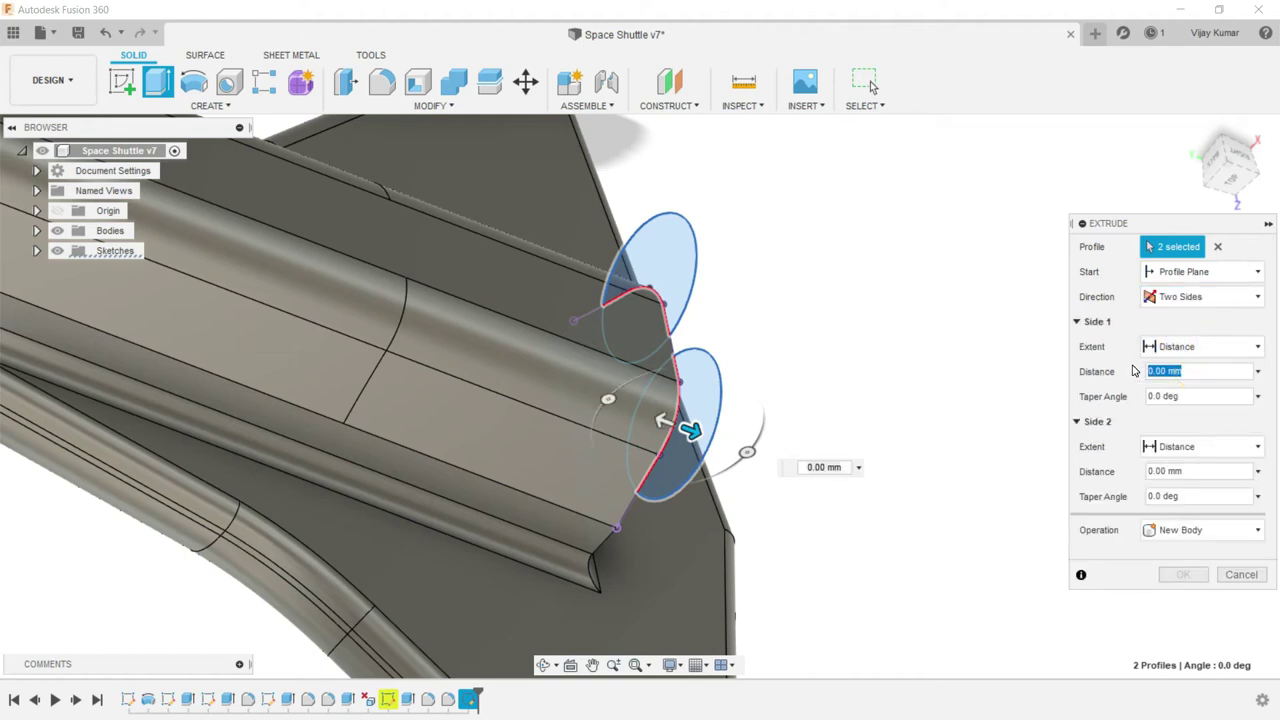
pyautogui.write('9')
pyautogui.write('0')
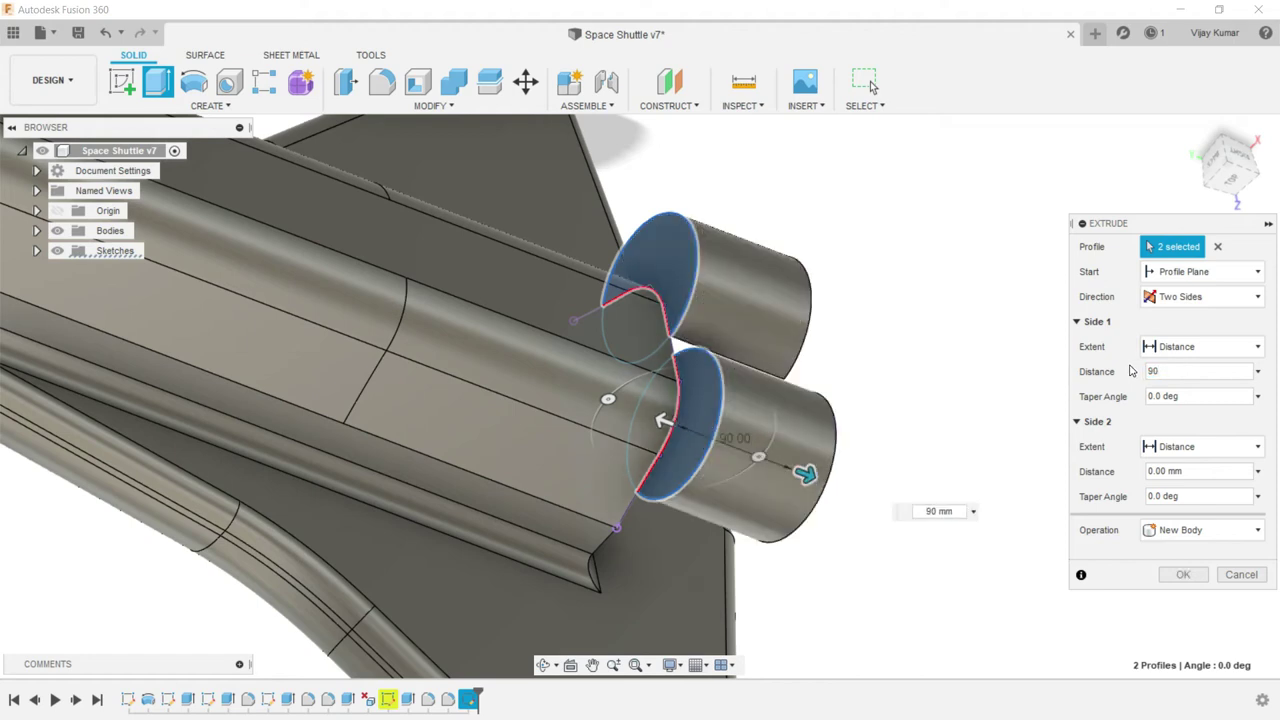
pyautogui.click(1190, 471)
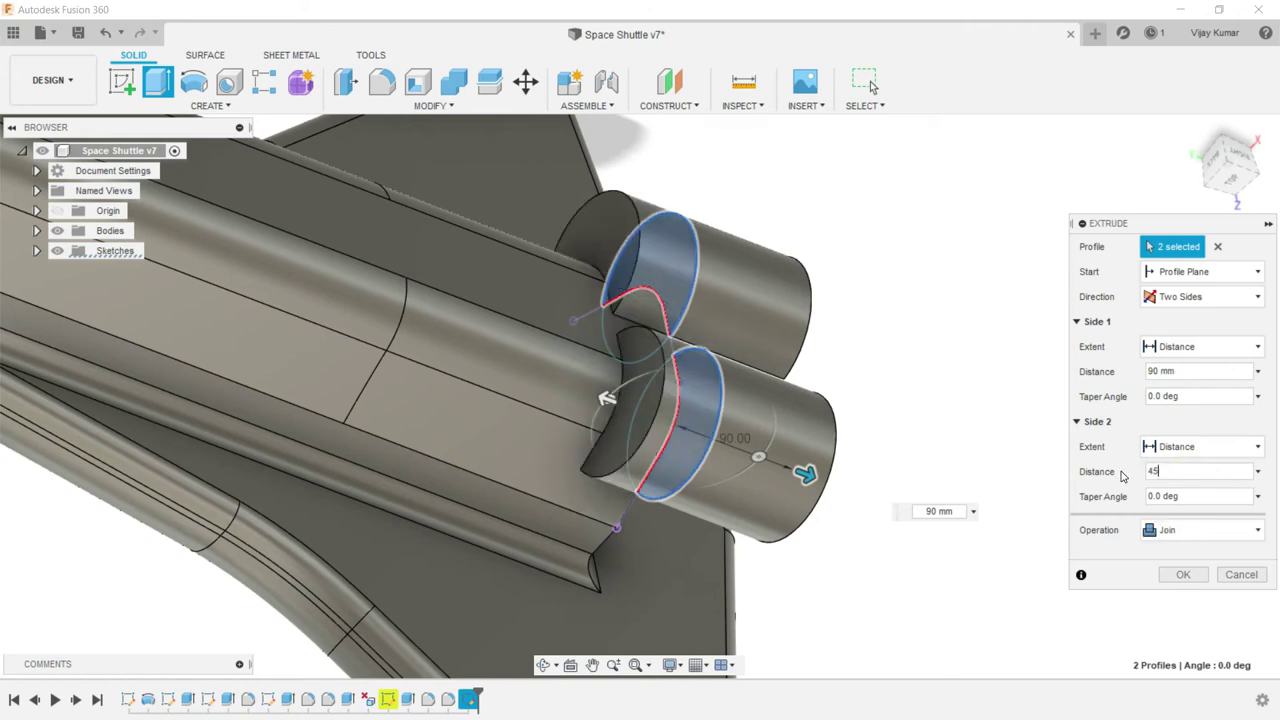
pyautogui.click(1190, 574)
# - Start a 45 mm fillet on the right cylinder's outer end edge
pyautogui.middleClick(1078, 428)
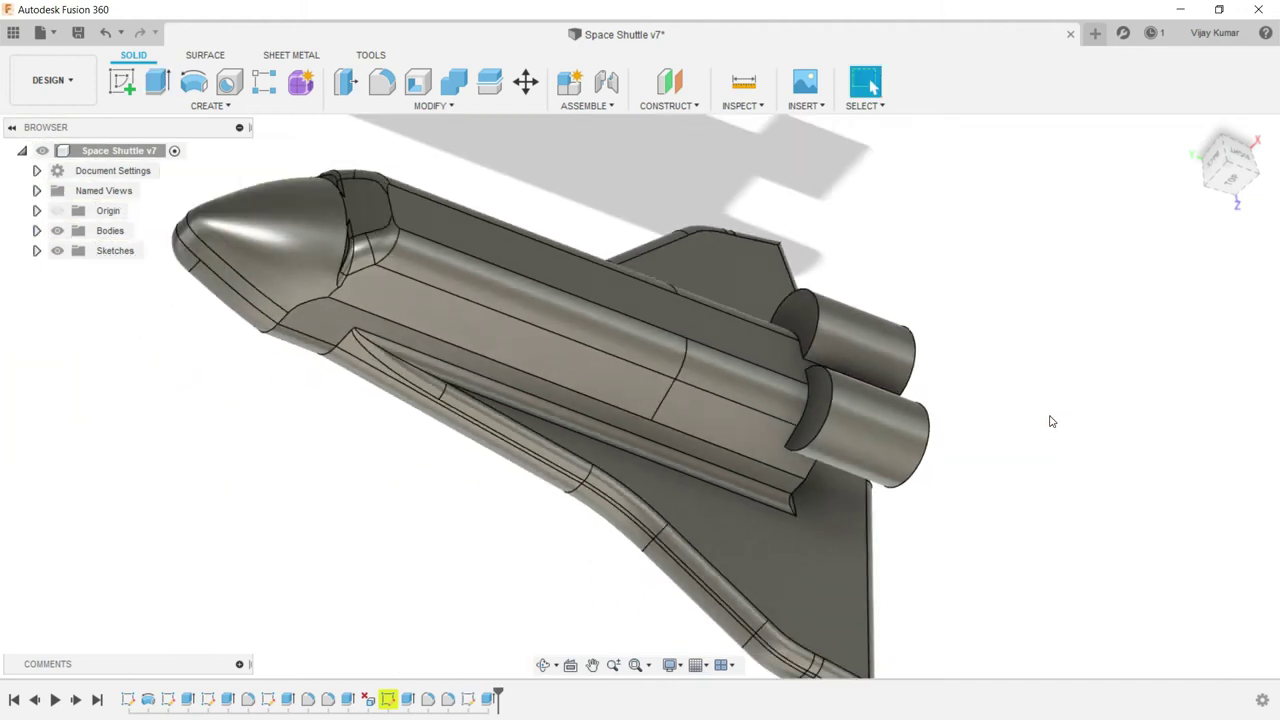
pyautogui.click(540, 665)
pyautogui.moveTo(614, 451); pyautogui.dragTo(870, 85)
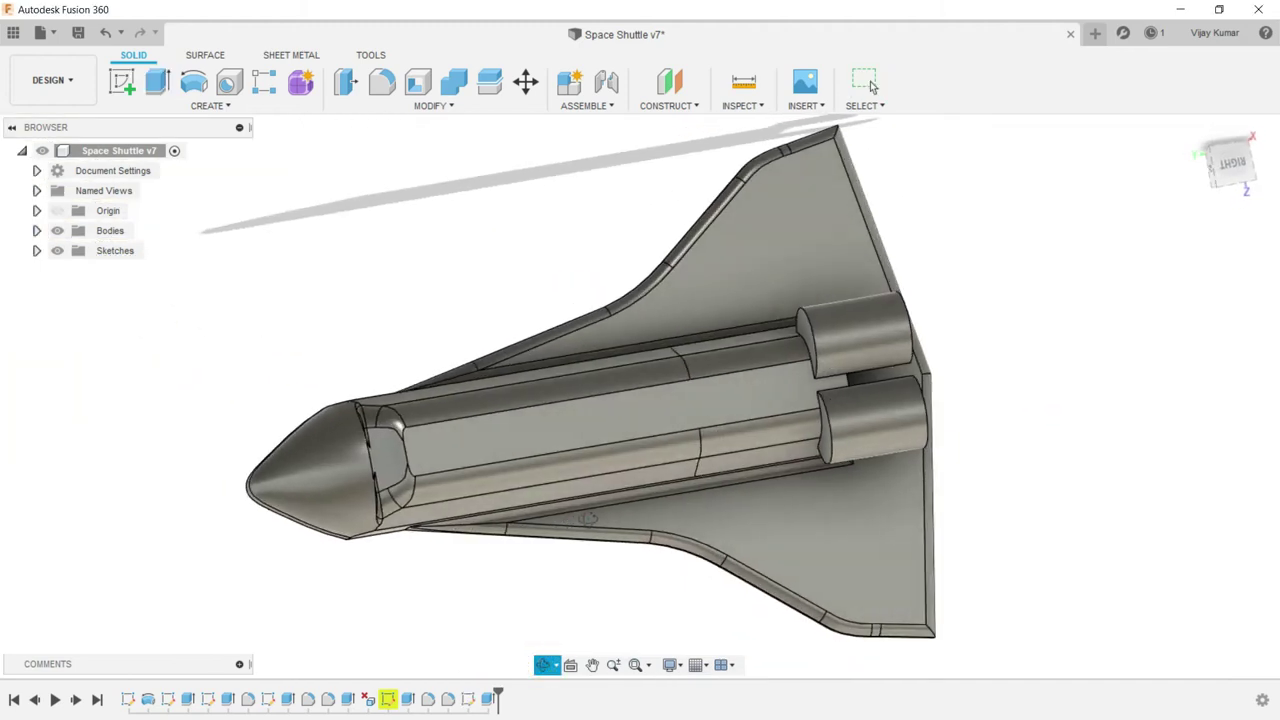
pyautogui.moveTo(570, 441); pyautogui.dragTo(570, 424)
pyautogui.rightClick(570, 255)
pyautogui.click(623, 257)
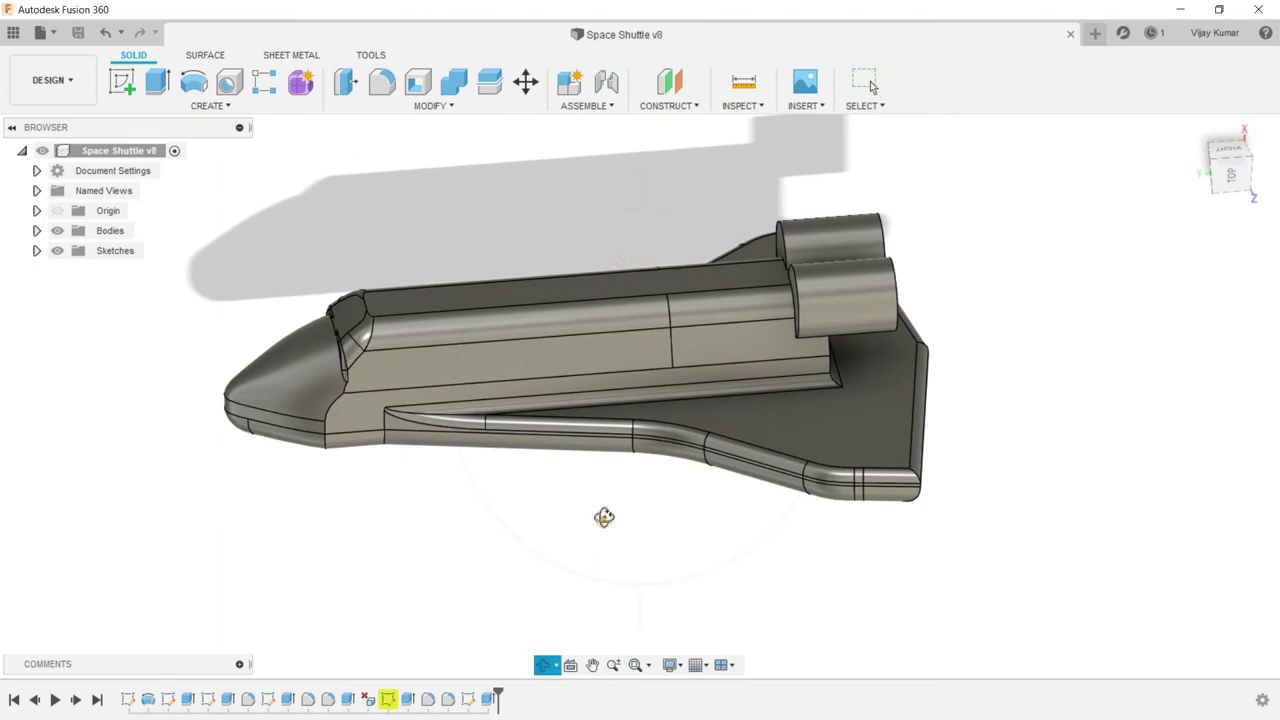
pyautogui.moveTo(604, 517); pyautogui.dragTo(483, 307)
pyautogui.rightClick(443, 218)
pyautogui.press('Escape')
pyautogui.scroll(3, 960, 190)
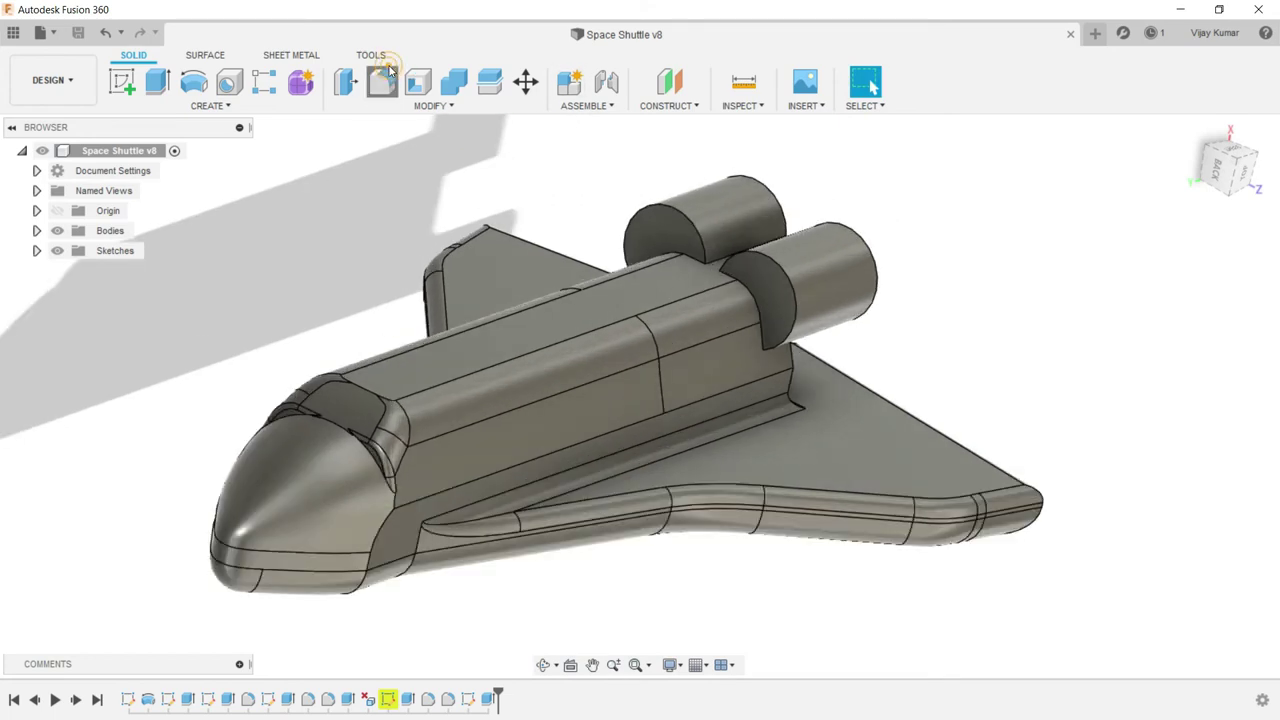
pyautogui.click(388, 72)
pyautogui.click(765, 251)
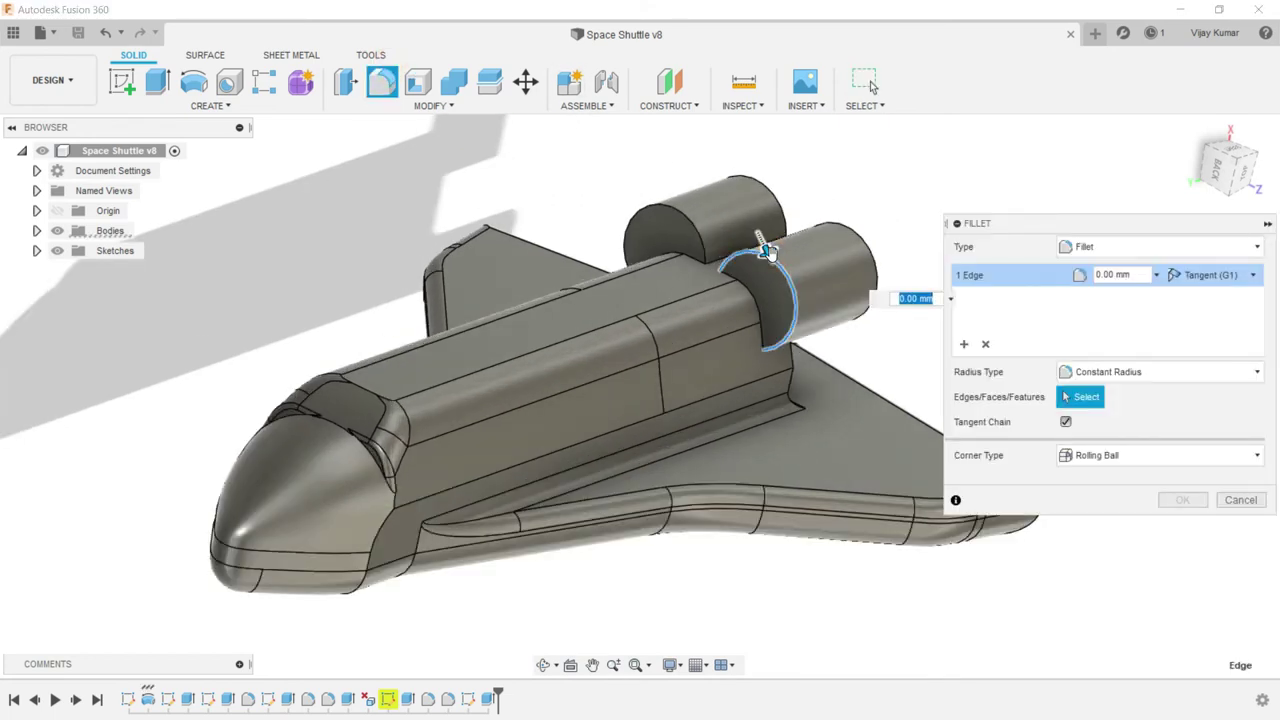
pyautogui.write('45')
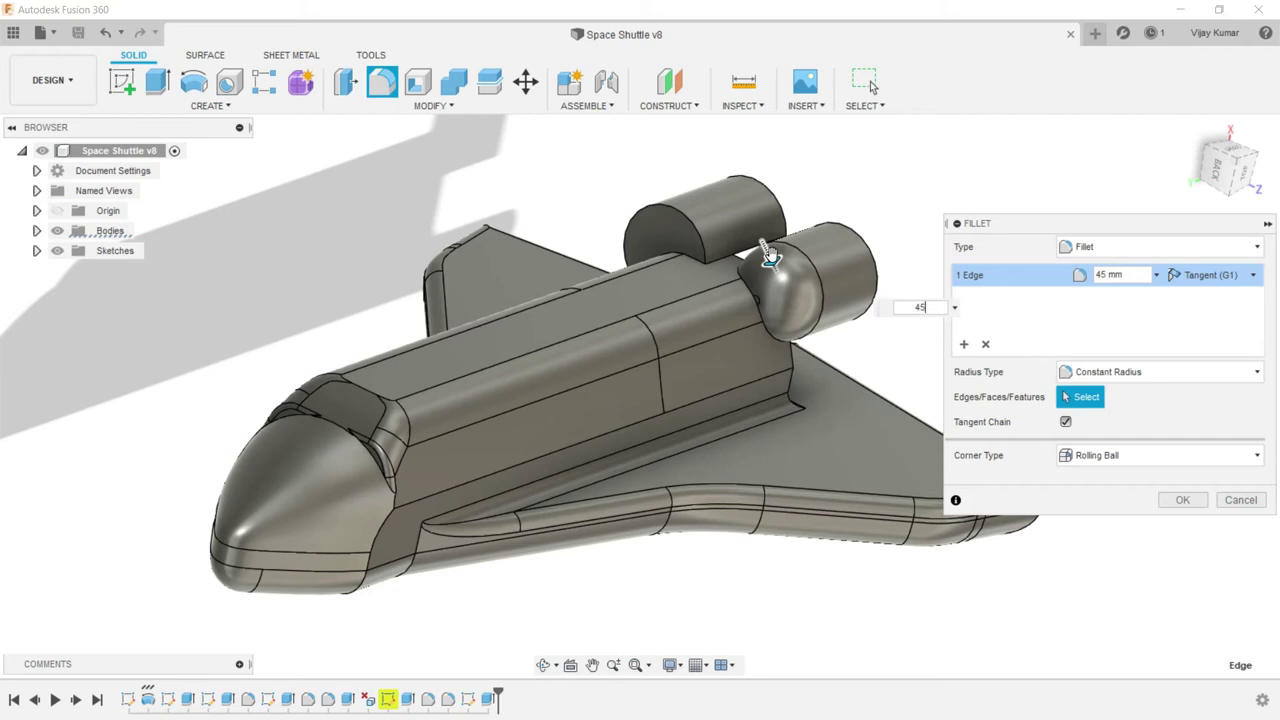
# - Add the left cylinder's outer end edge and apply the 45 mm fillets
pyautogui.click(964, 344)
pyautogui.click(686, 234)
pyautogui.click(964, 344)
pyautogui.click(690, 218)
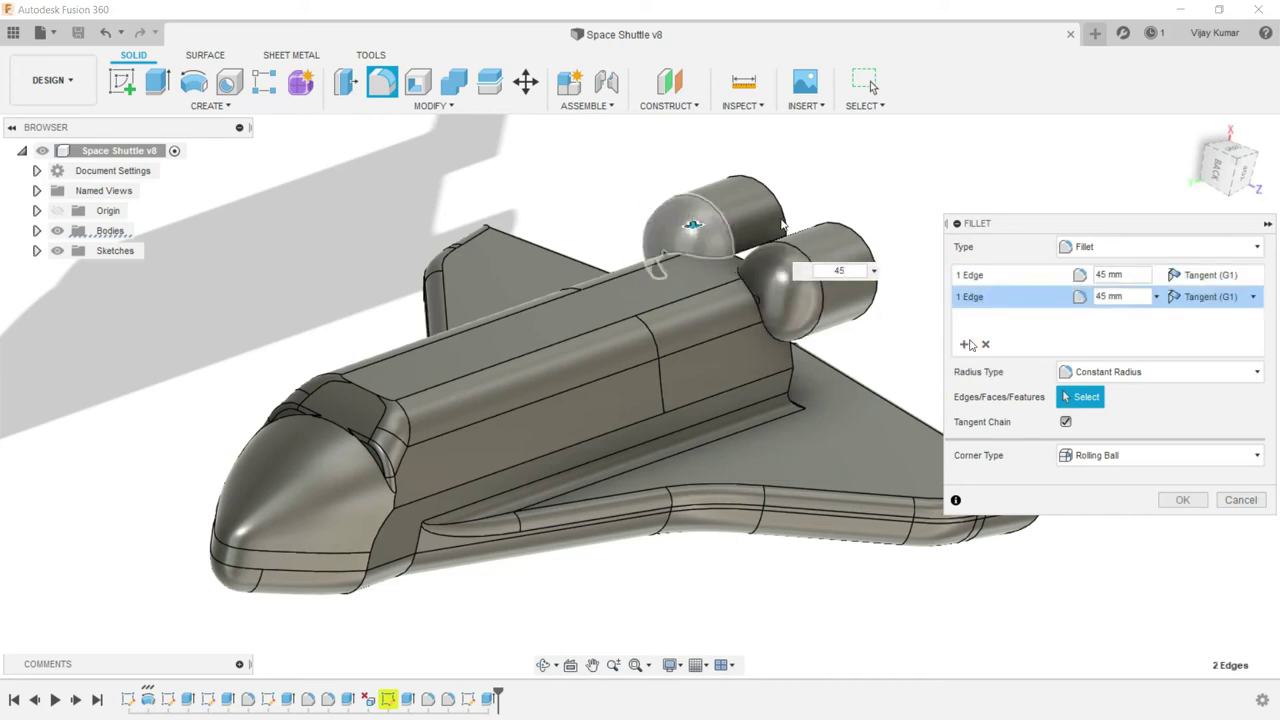
pyautogui.click(1178, 500)
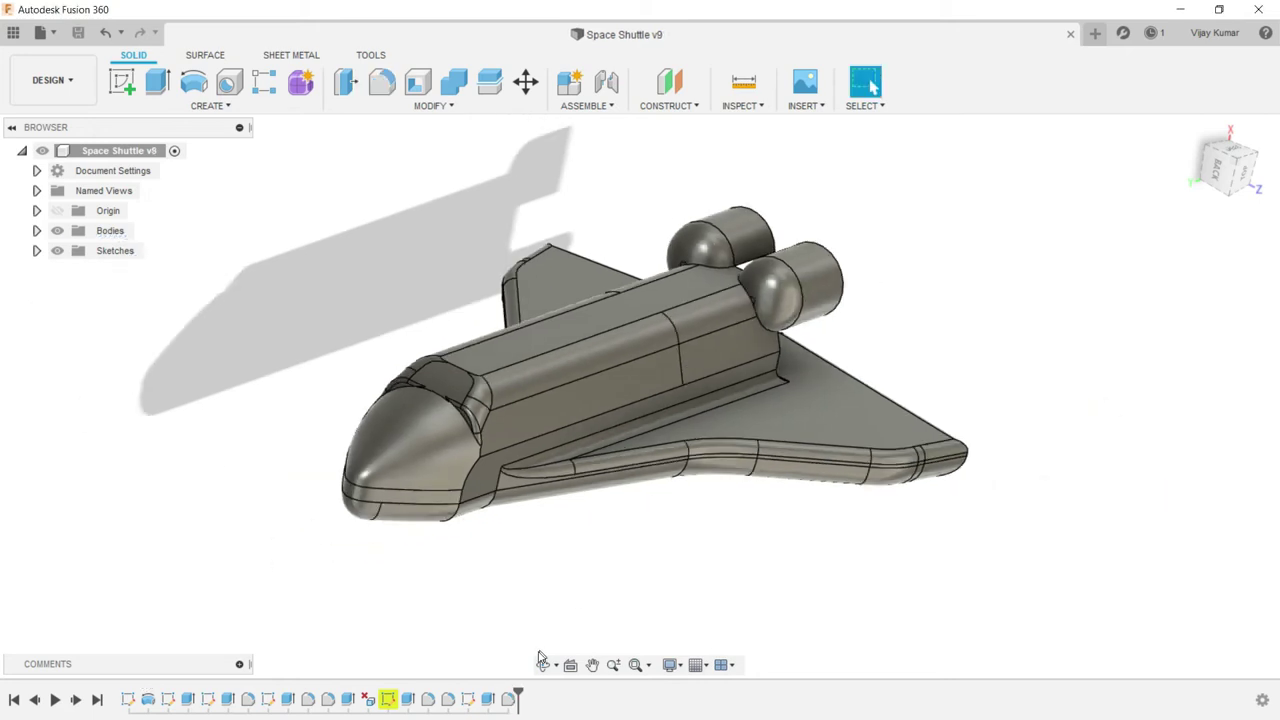
# - Orbit to the rear of the shuttle and start a chamfer
pyautogui.click(542, 665)
pyautogui.moveTo(623, 494)
pyautogui.mouseDown()
pyautogui.moveTo(545, 498)
pyautogui.moveTo(347, 313)
pyautogui.mouseUp()
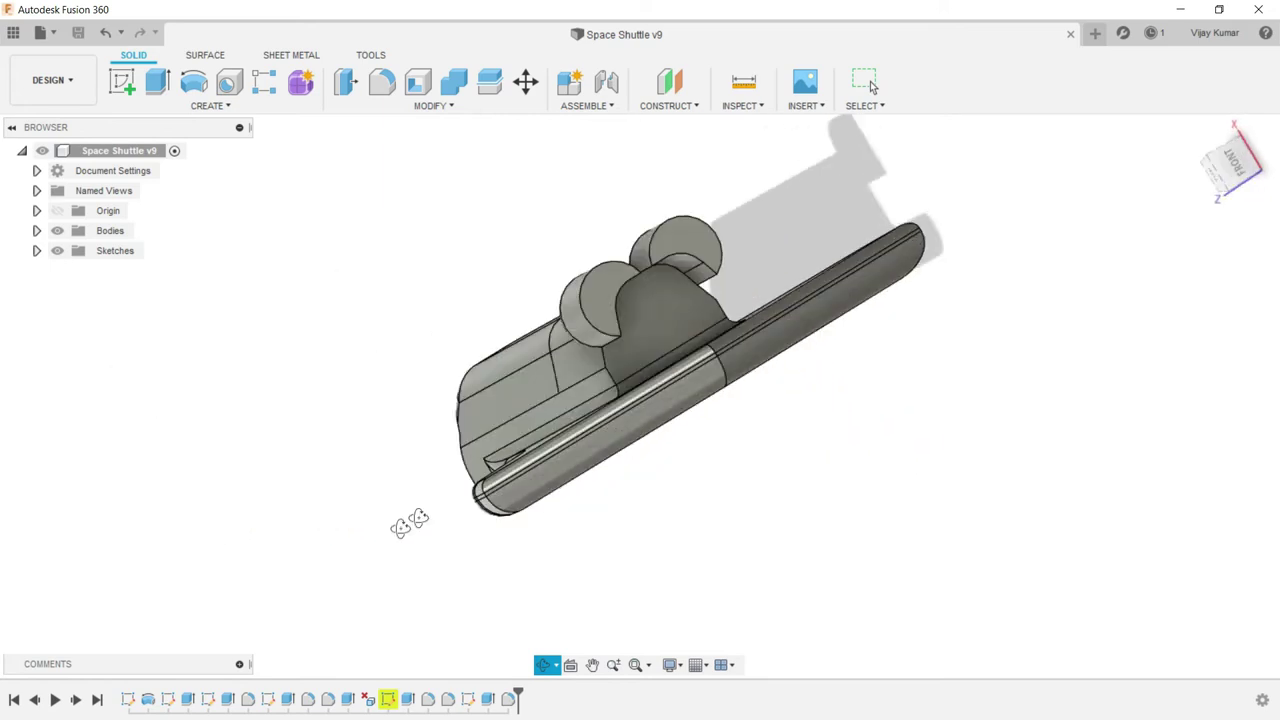
pyautogui.rightClick(347, 313)
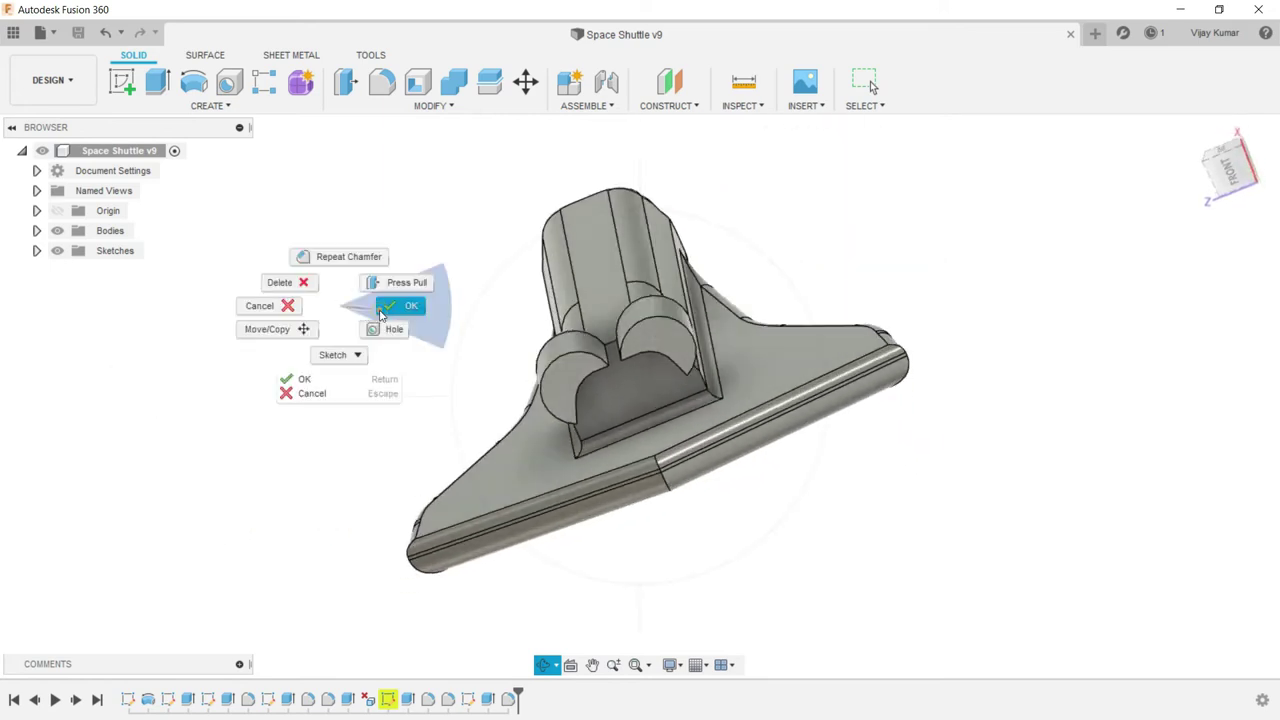
pyautogui.click(403, 303)
pyautogui.click(432, 105)
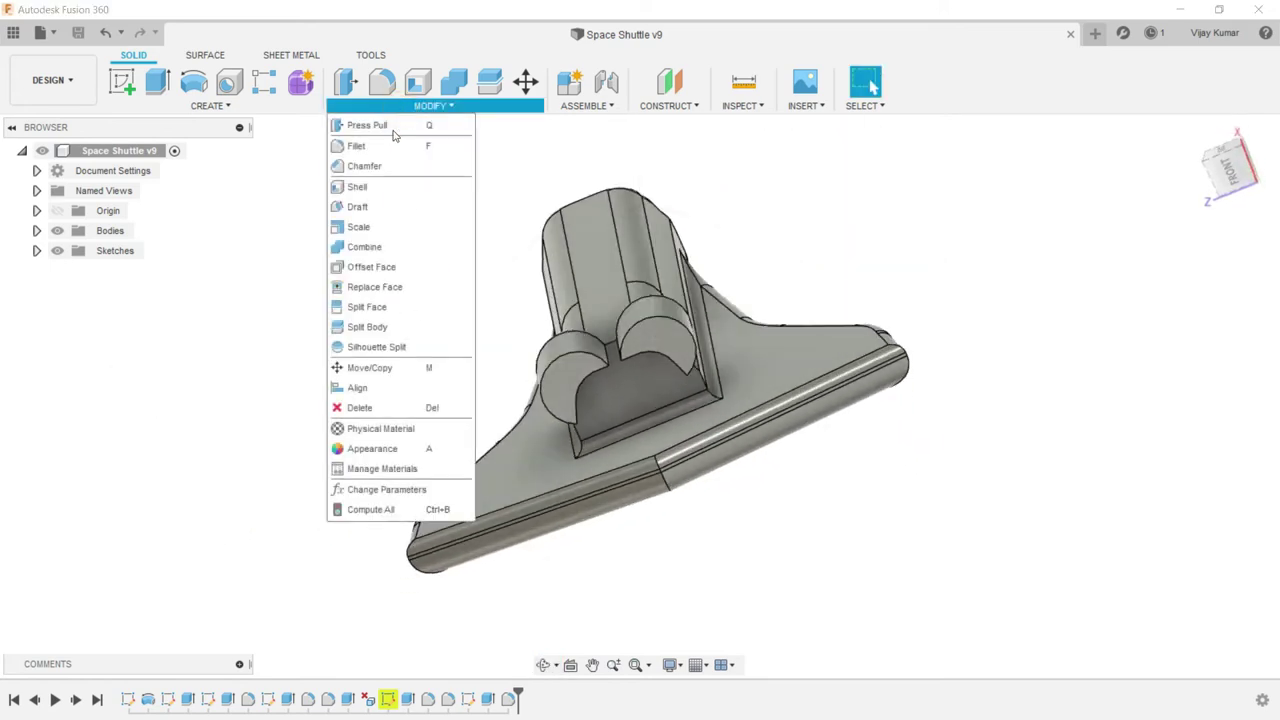
pyautogui.click(390, 162)
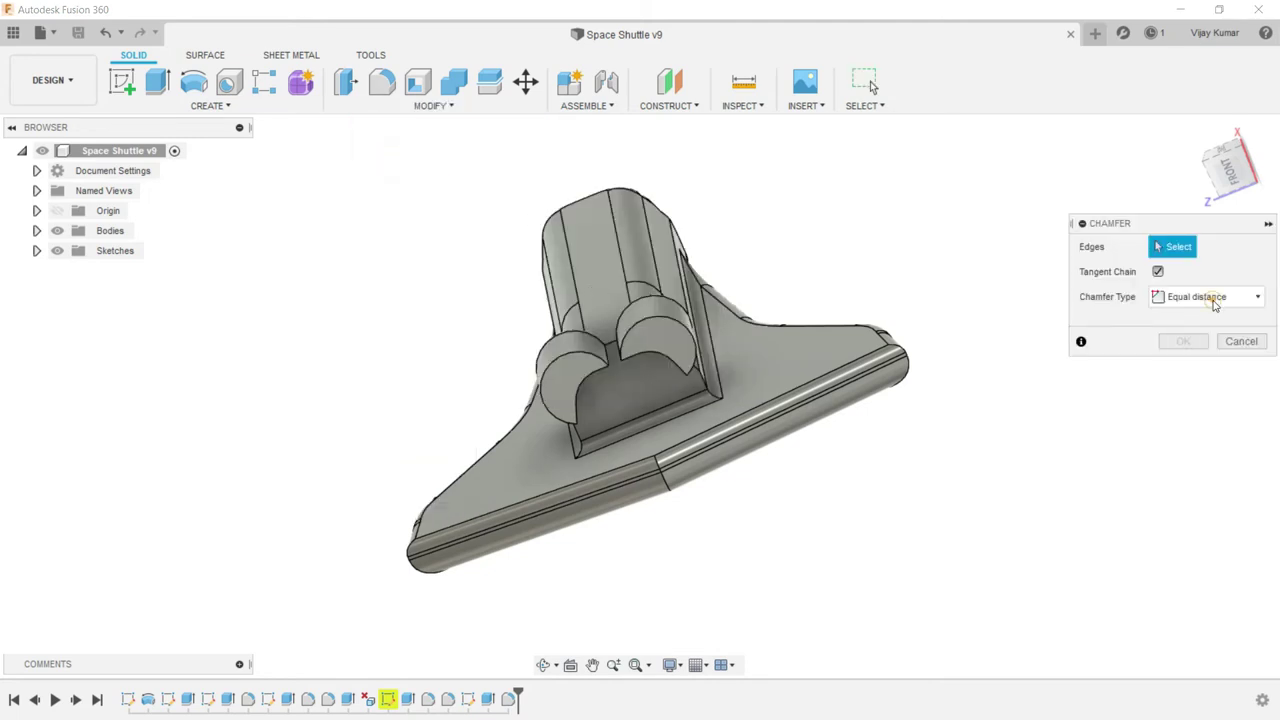
# - Chamfer the left cylinder's inner arc edge by distance and angle, 10 mm at 45°
pyautogui.click(1214, 300)
pyautogui.click(1198, 354)
pyautogui.click(546, 358)
pyautogui.click(1180, 321)
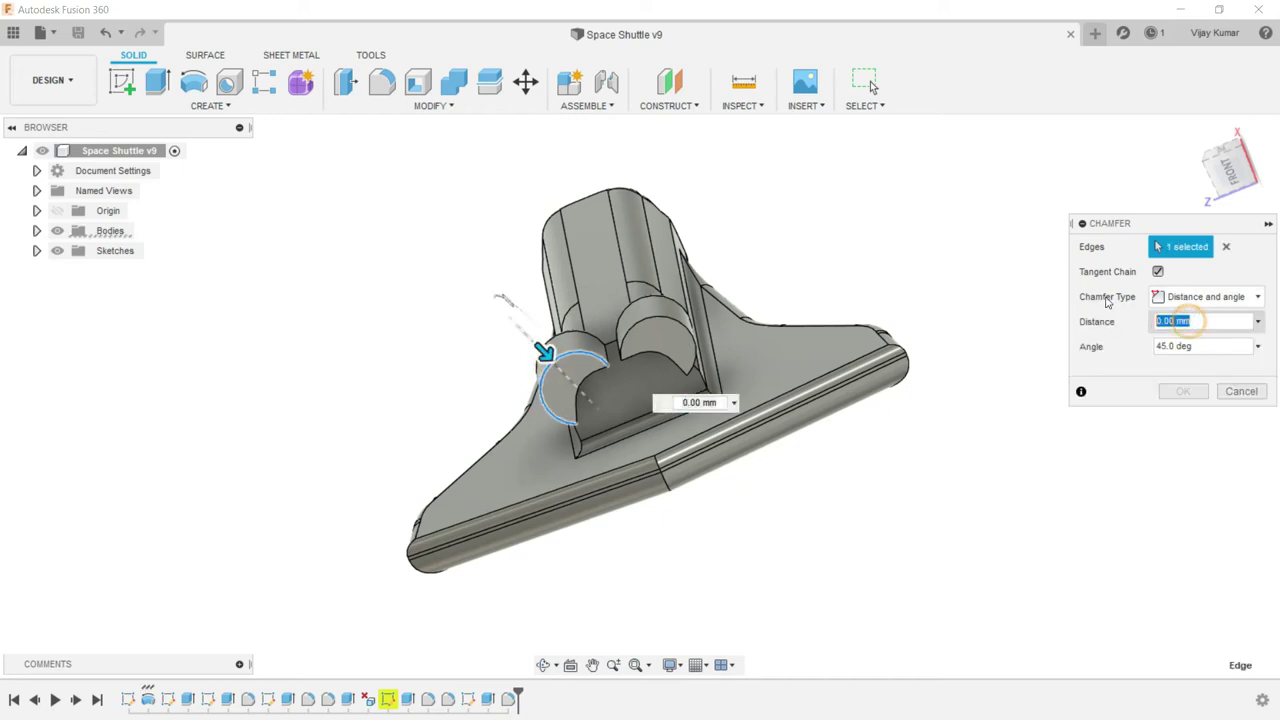
pyautogui.write('10')
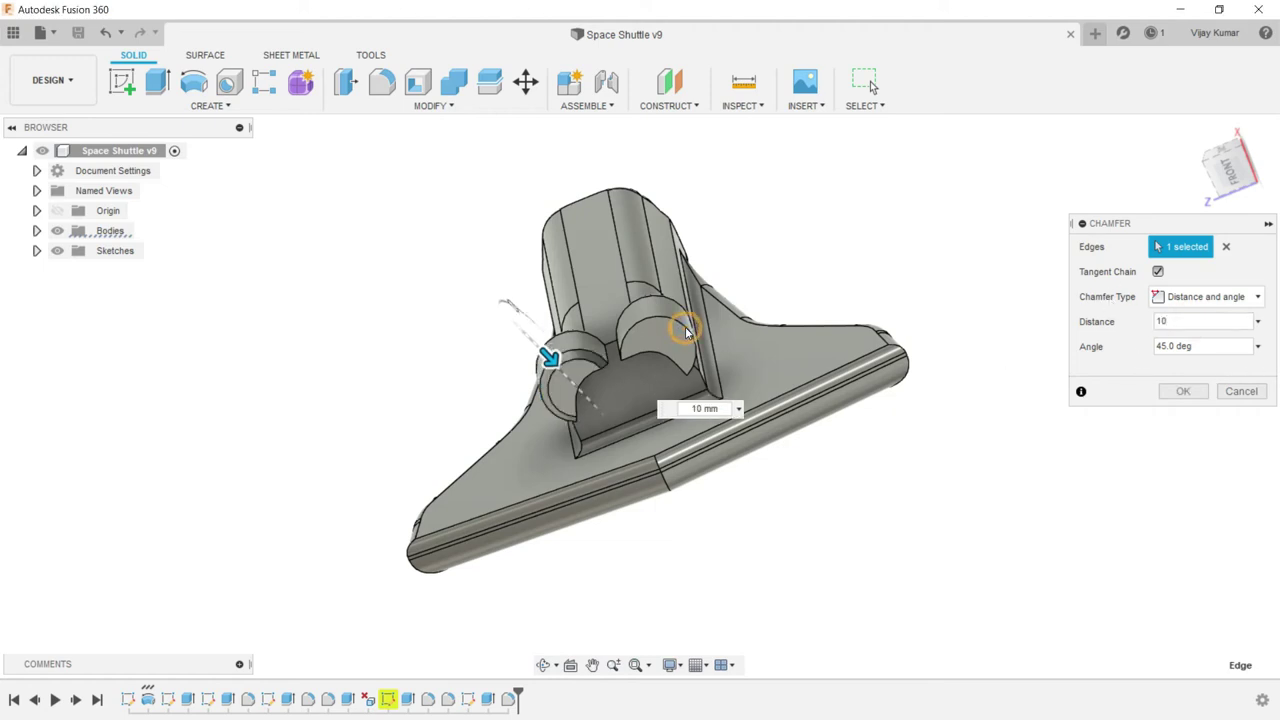
pyautogui.click(1175, 391)
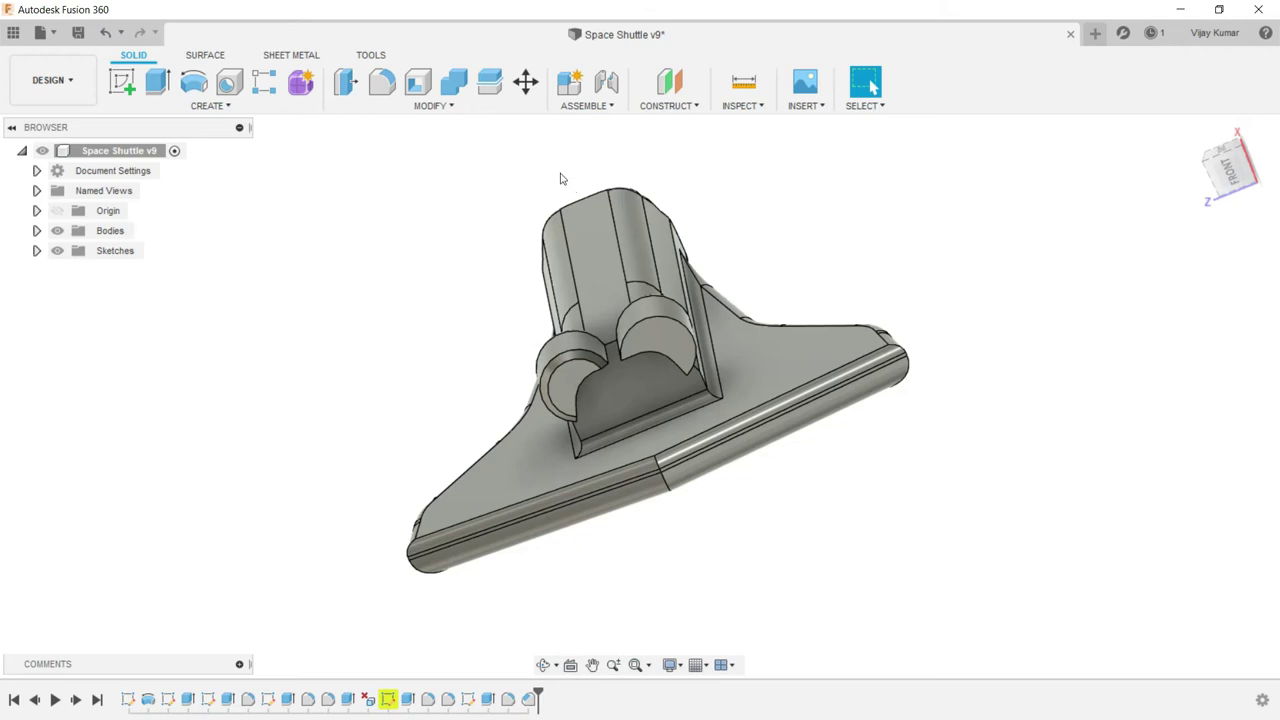
# - Add a second 10 mm chamfer on the right cylinder's inner arc edge
pyautogui.click(397, 104)
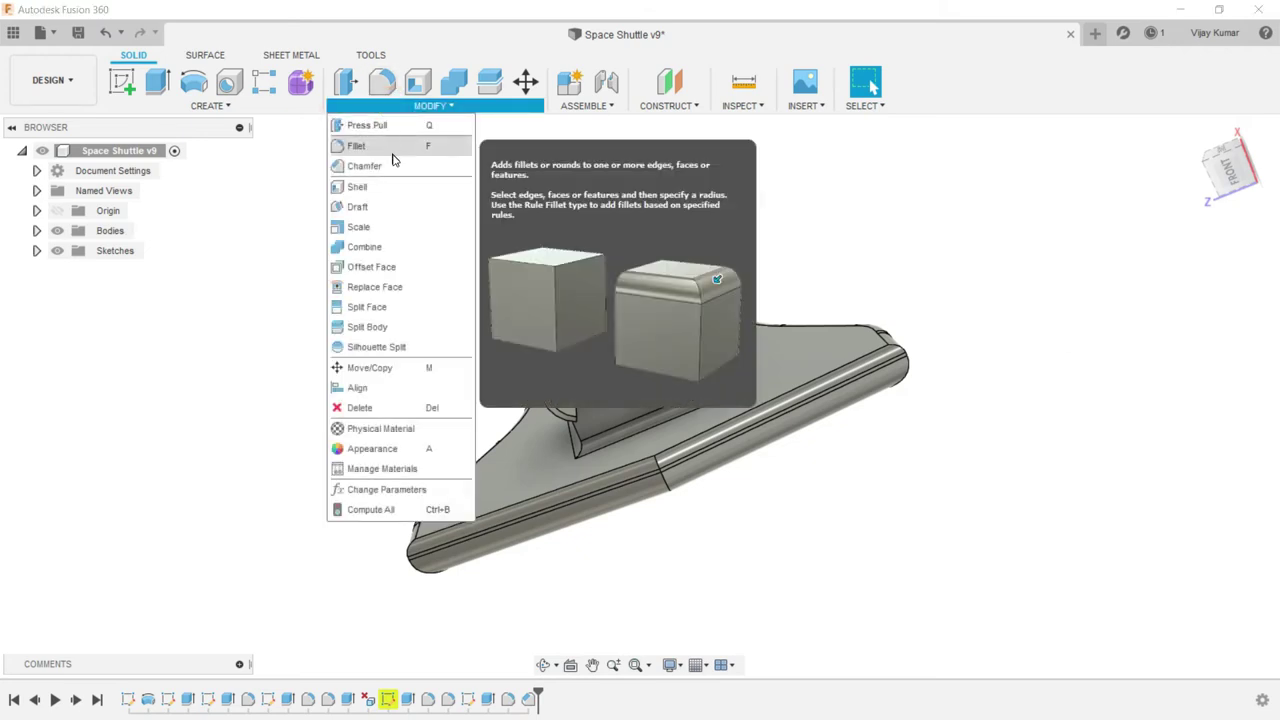
pyautogui.click(391, 165)
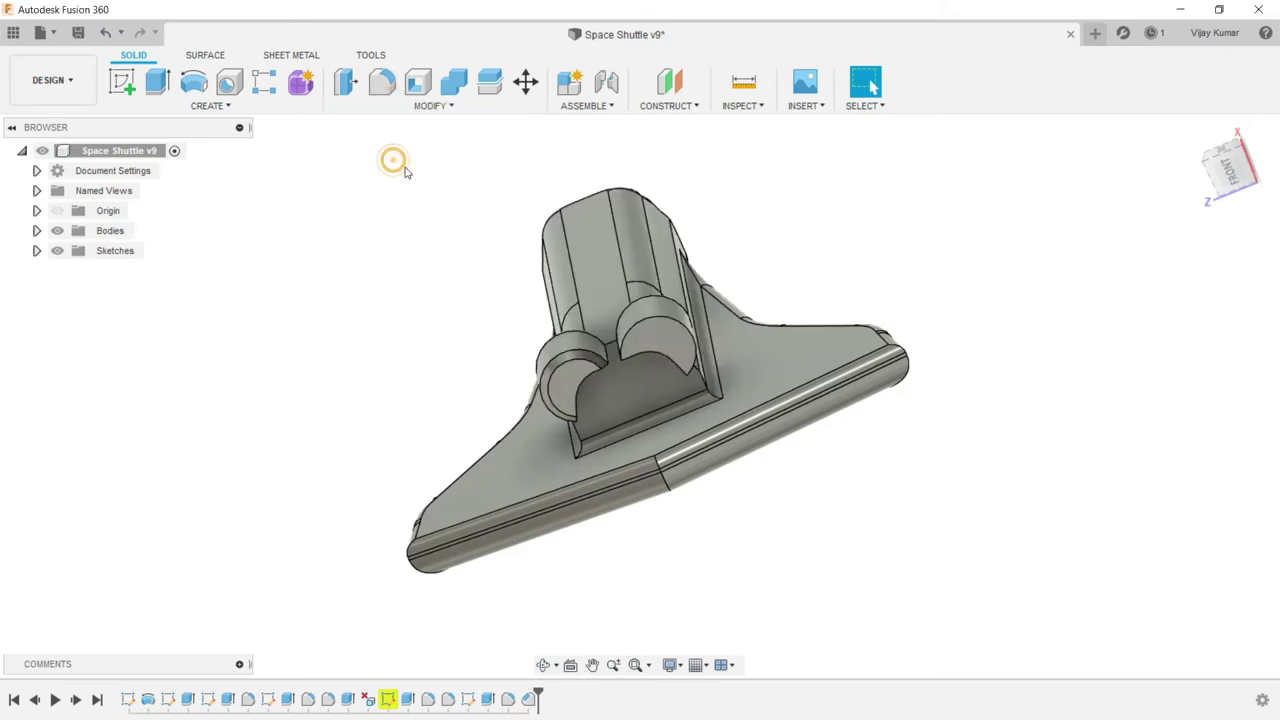
pyautogui.click(657, 318)
pyautogui.click(1188, 322)
pyautogui.write('10')
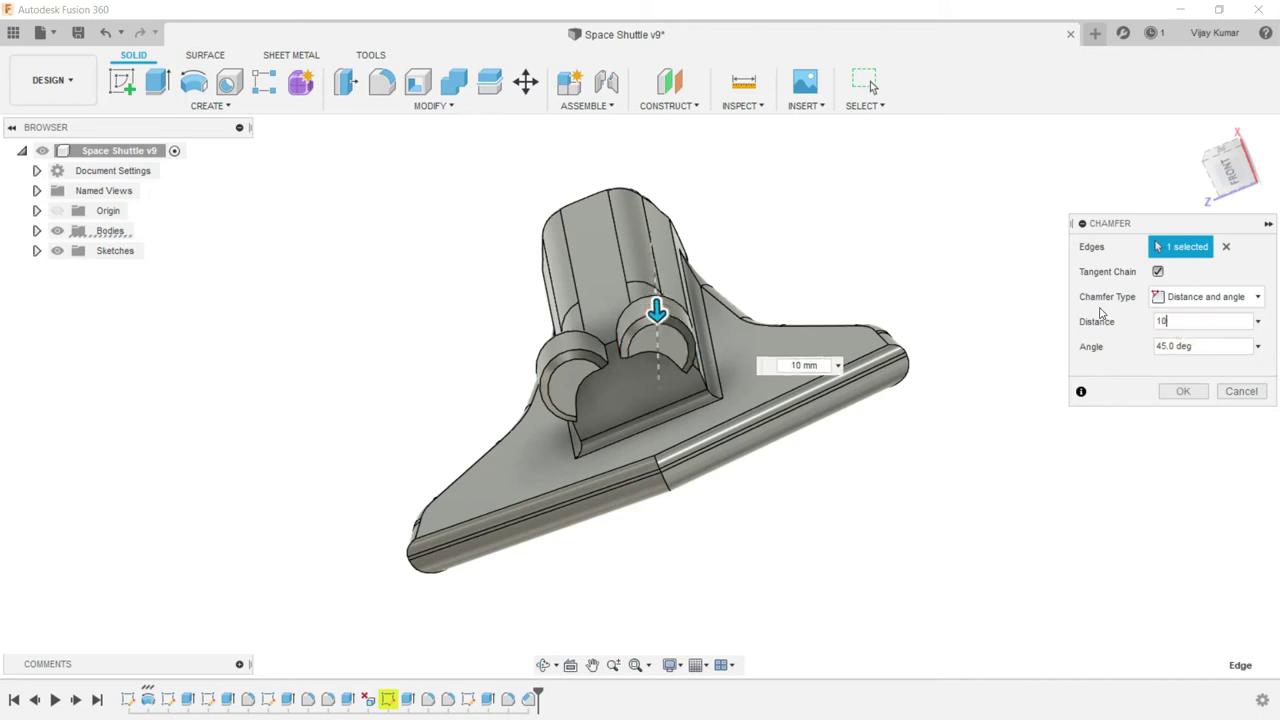
pyautogui.click(1182, 391)
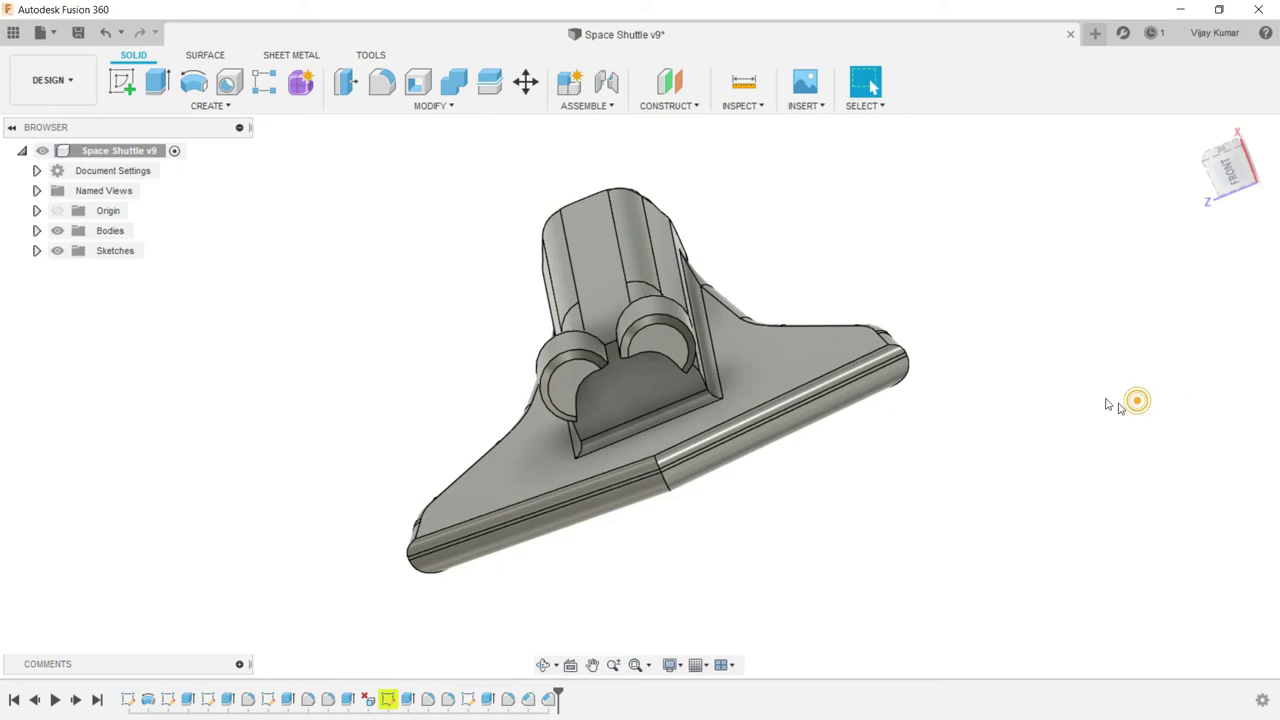
# - Orbit to the front and confirm the pending fillet
pyautogui.click(543, 665)
pyautogui.moveTo(589, 526)
pyautogui.mouseDown()
pyautogui.moveTo(761, 473)
pyautogui.moveTo(700, 440)
pyautogui.mouseUp()
pyautogui.rightClick(277, 311)
pyautogui.click(333, 317)
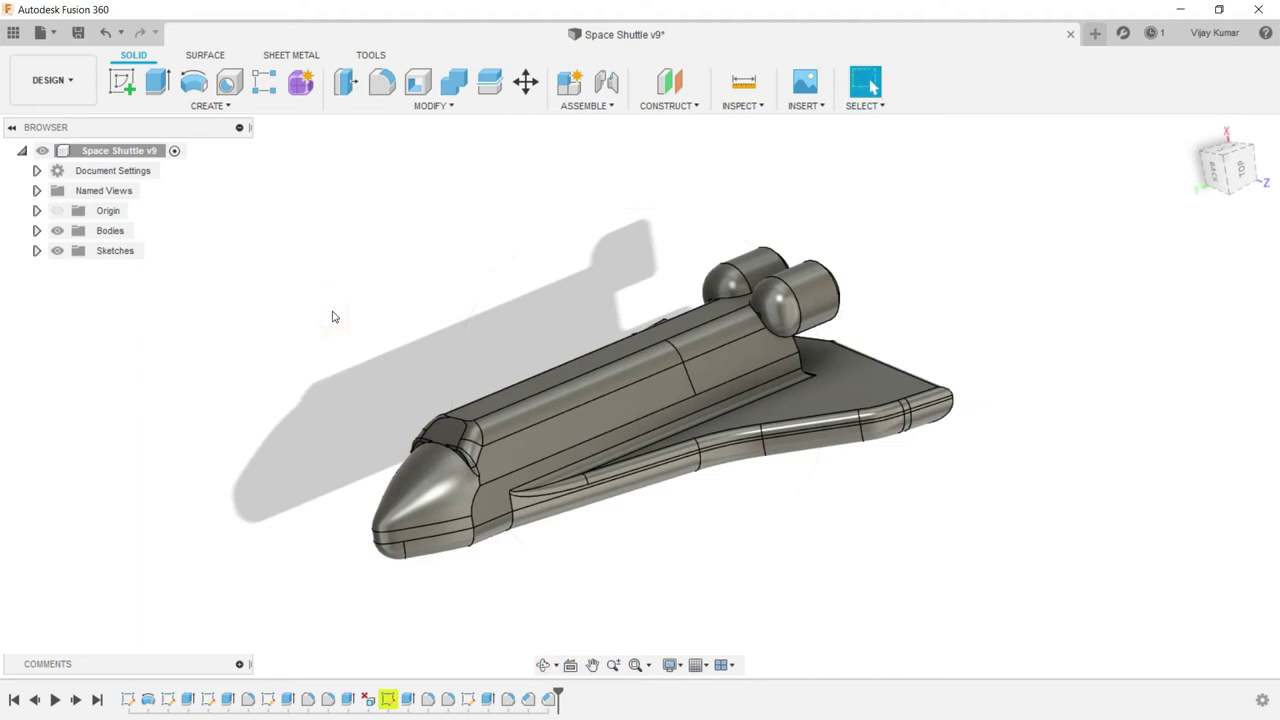
pyautogui.moveTo(703, 431)
pyautogui.mouseDown()
pyautogui.moveTo(603, 437)
pyautogui.moveTo(440, 288)
pyautogui.mouseUp()
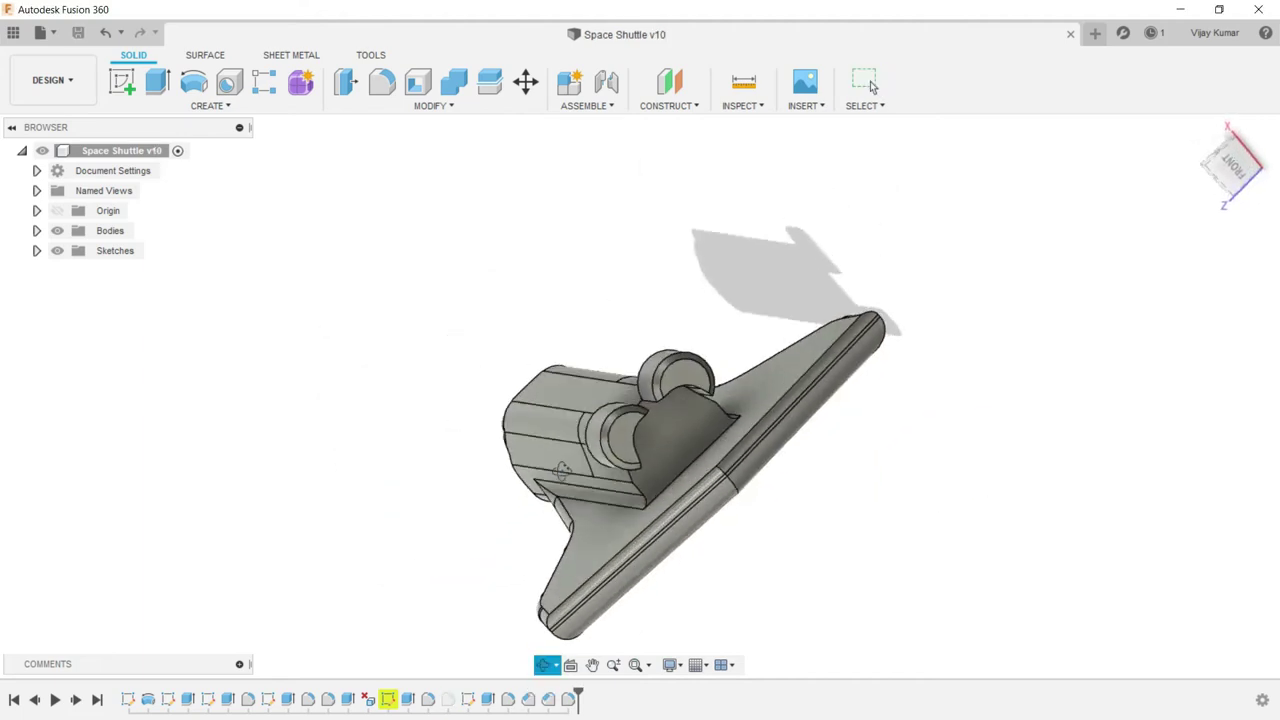
pyautogui.rightClick(432, 284)
pyautogui.click(465, 290)
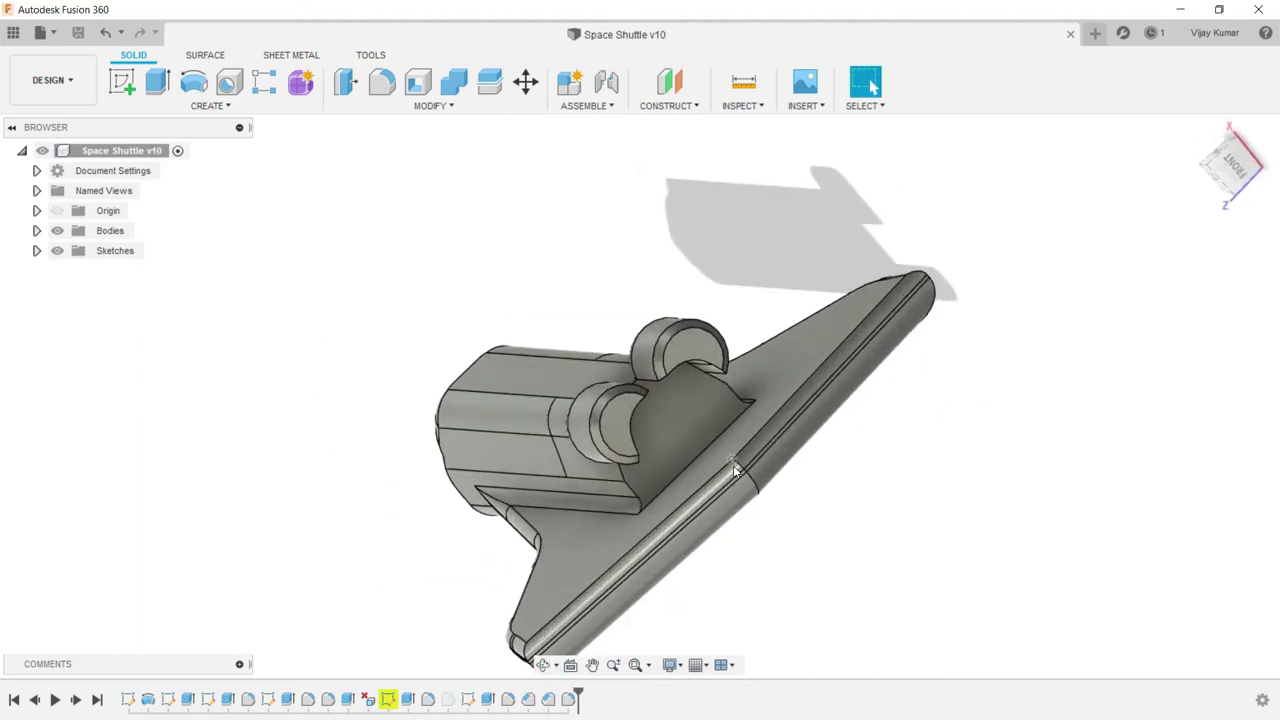
# - Extrude the recessed face between the rear pods 60 mm, joined to the body
pyautogui.scroll(3, 733, 465)
pyautogui.click(668, 421)
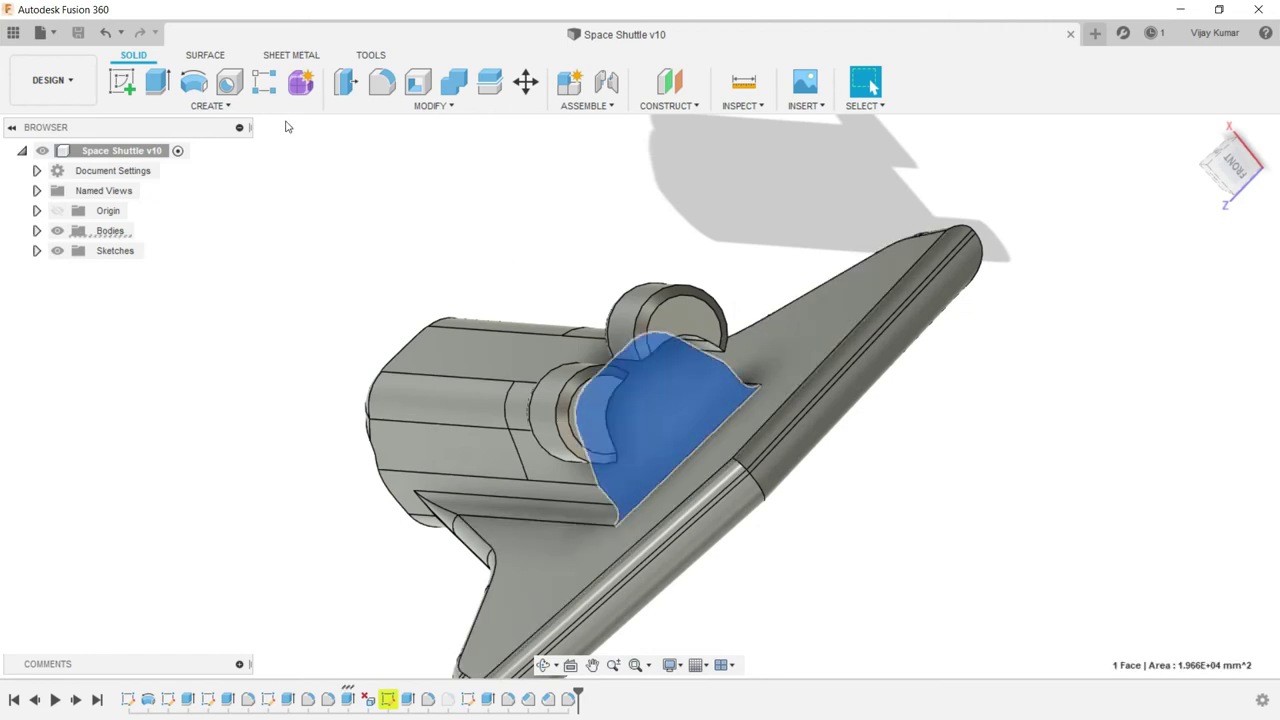
pyautogui.click(158, 84)
pyautogui.write('60')
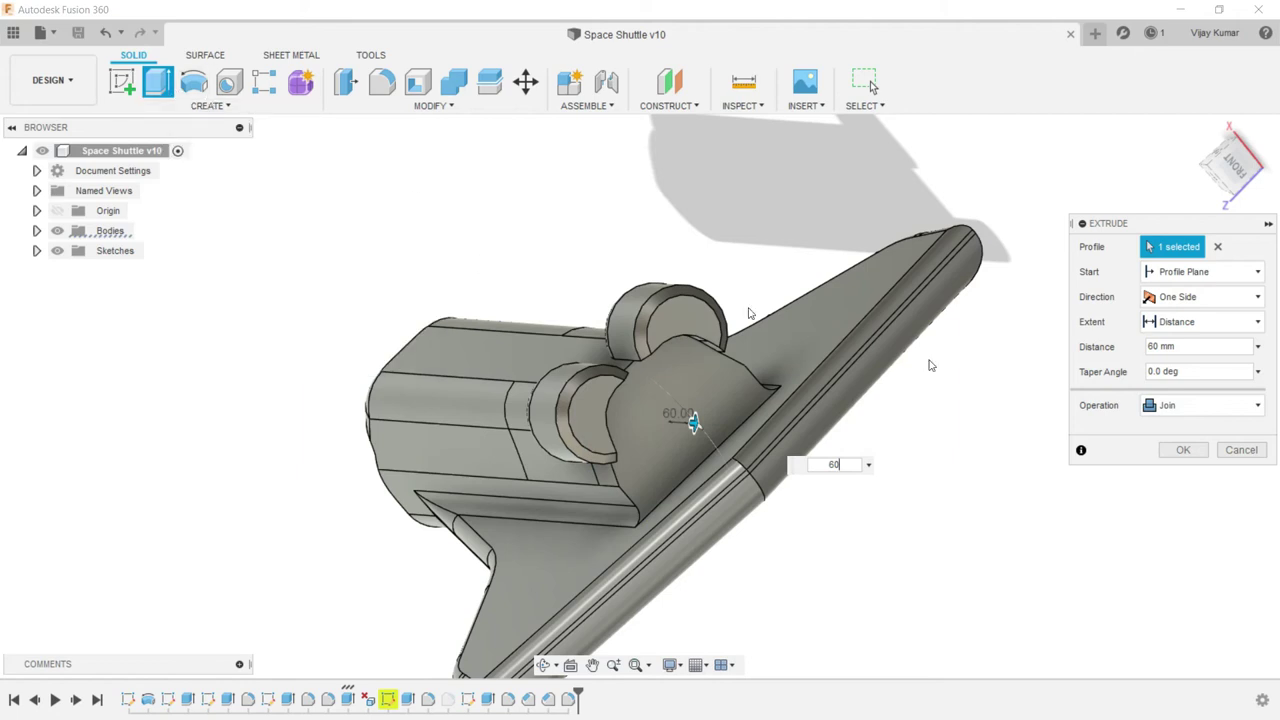
pyautogui.click(1183, 450)
pyautogui.click(547, 665)
pyautogui.scroll(-3, 604, 482)
pyautogui.moveTo(604, 482); pyautogui.dragTo(740, 415)
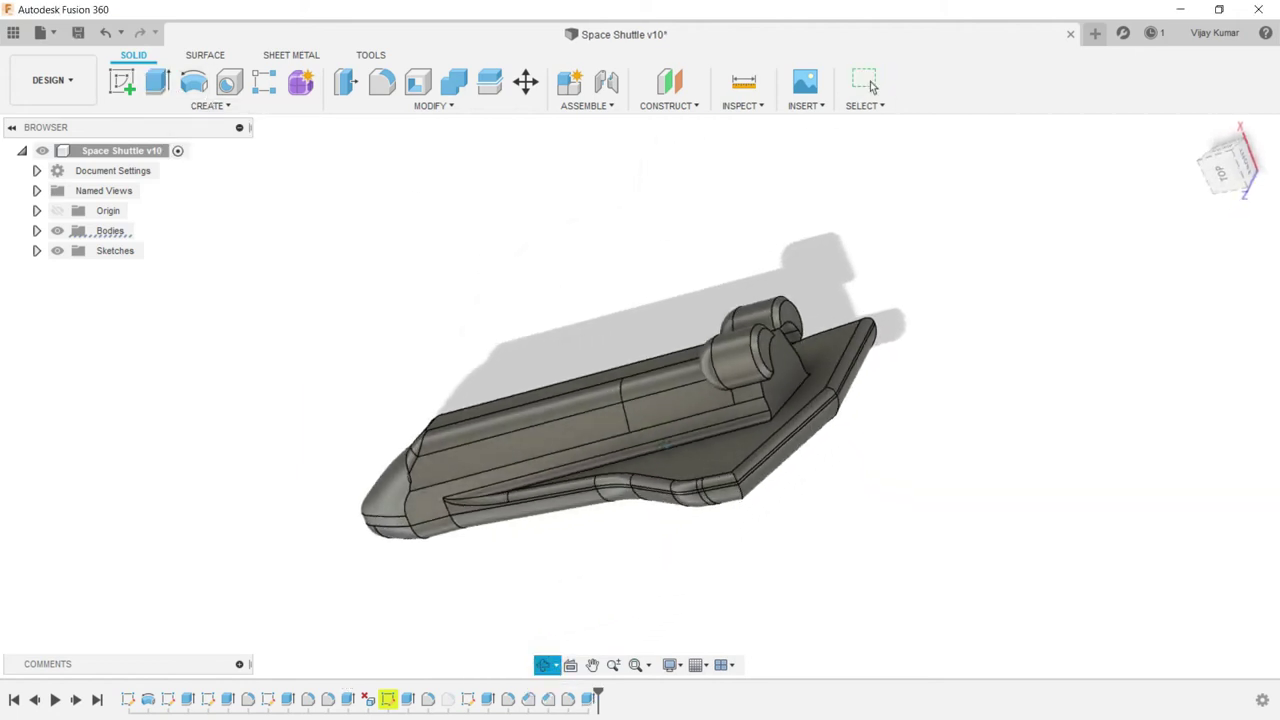
pyautogui.click(870, 81)
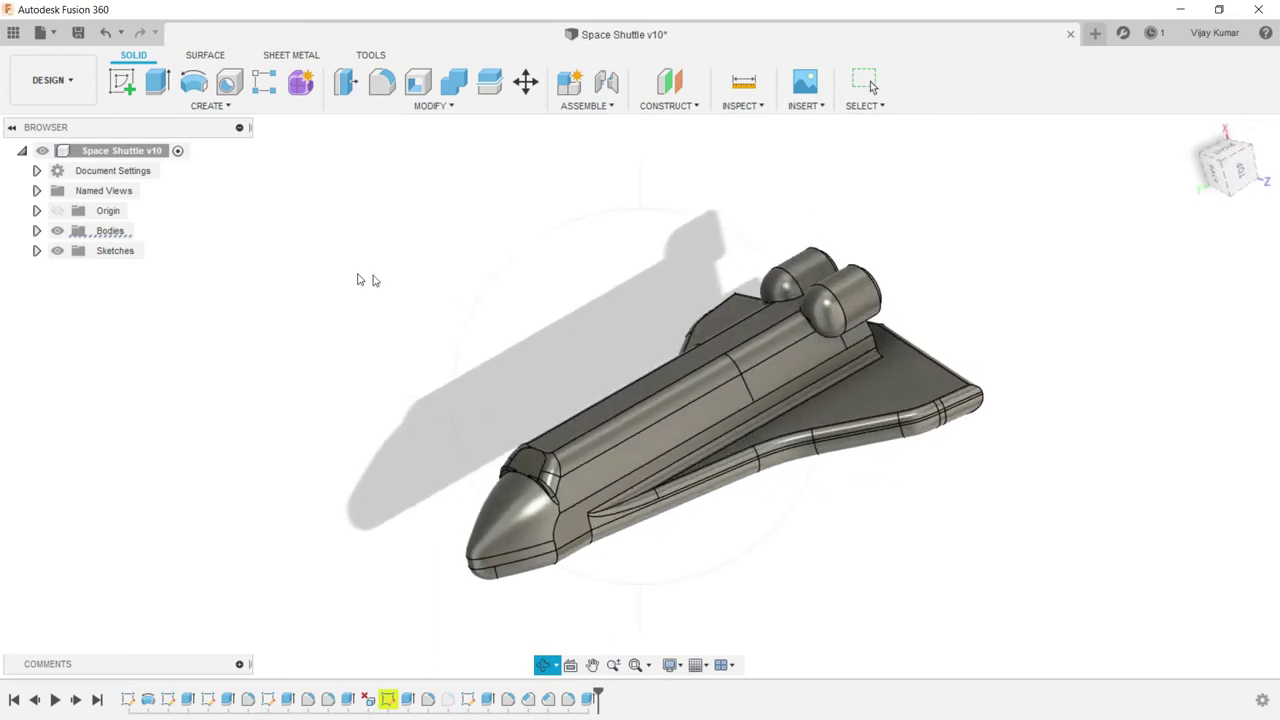
pyautogui.click(399, 276)
# - Start a new sketch on the XY origin plane
pyautogui.click(36, 210)
pyautogui.click(117, 310)
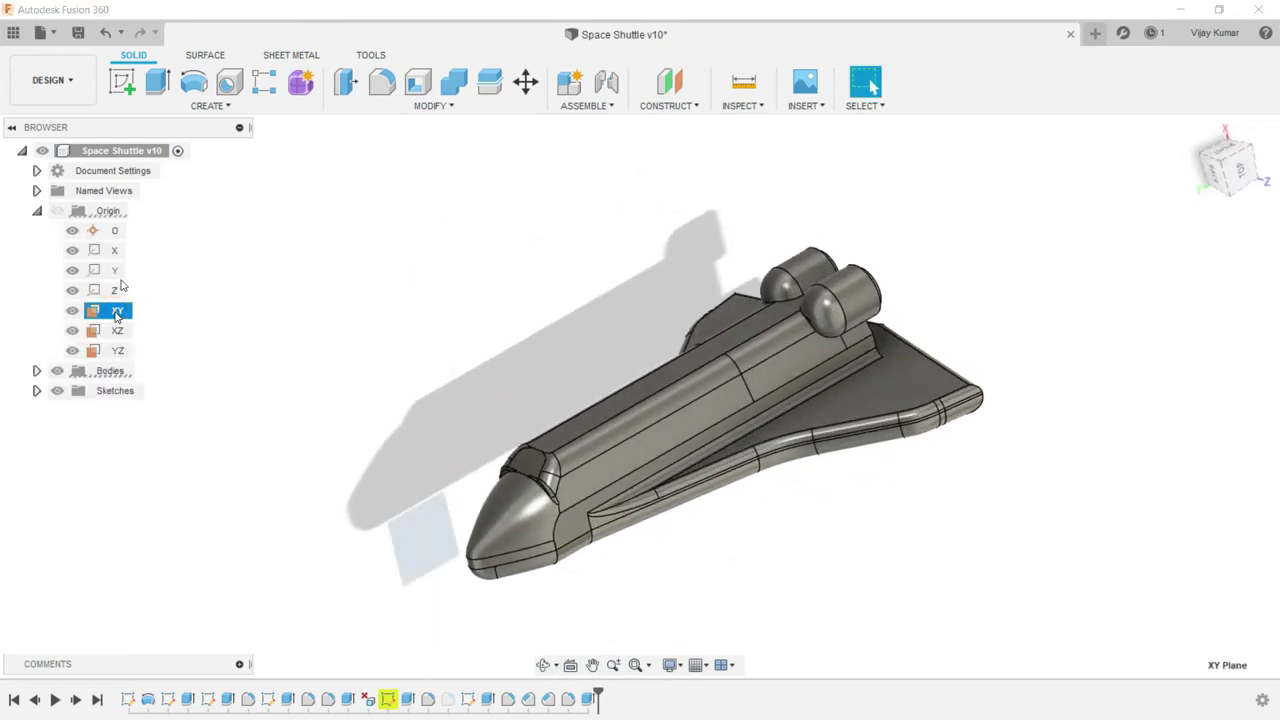
pyautogui.click(124, 84)
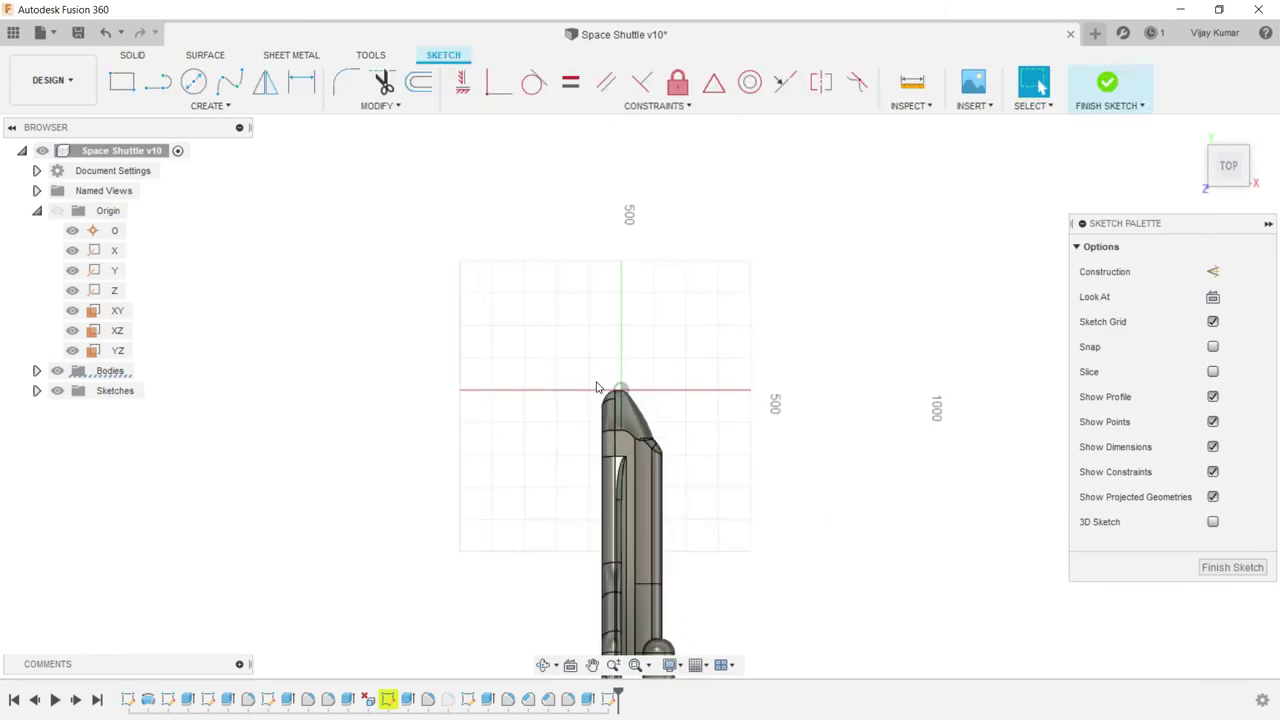
pyautogui.scroll(2, 616, 640)
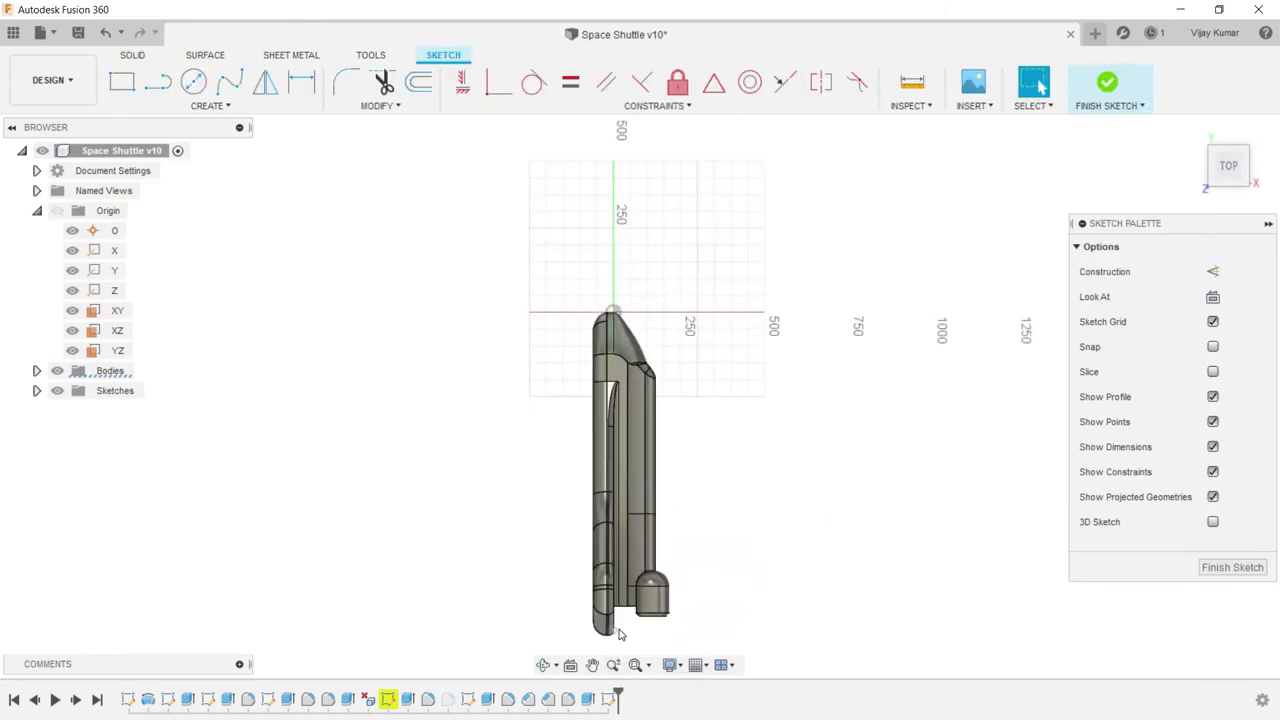
pyautogui.scroll(3, 618, 634)
pyautogui.scroll(-3, 622, 580)
pyautogui.scroll(2, 622, 560)
pyautogui.scroll(2, 624, 570)
pyautogui.scroll(2, 630, 560)
pyautogui.scroll(2, 632, 508)
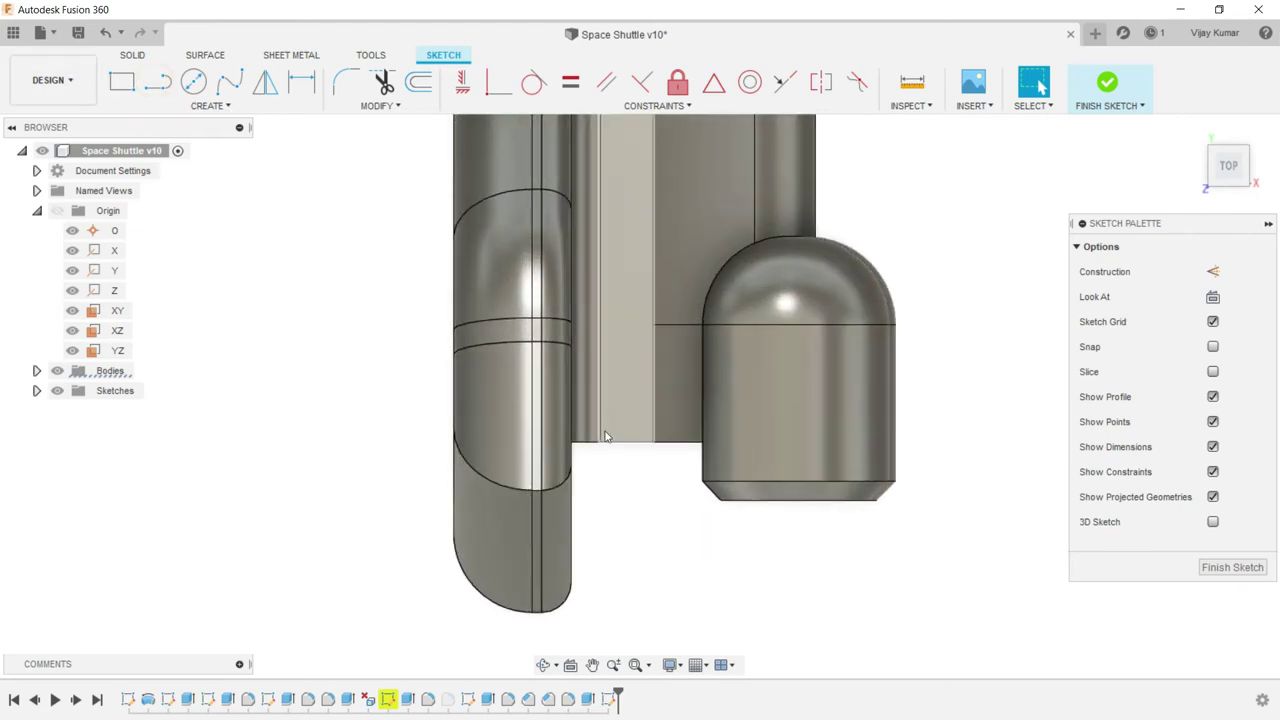
pyautogui.scroll(2, 605, 430)
# - Draw a horizontal line starting at the corner beside the rear pod
pyautogui.click(155, 94)
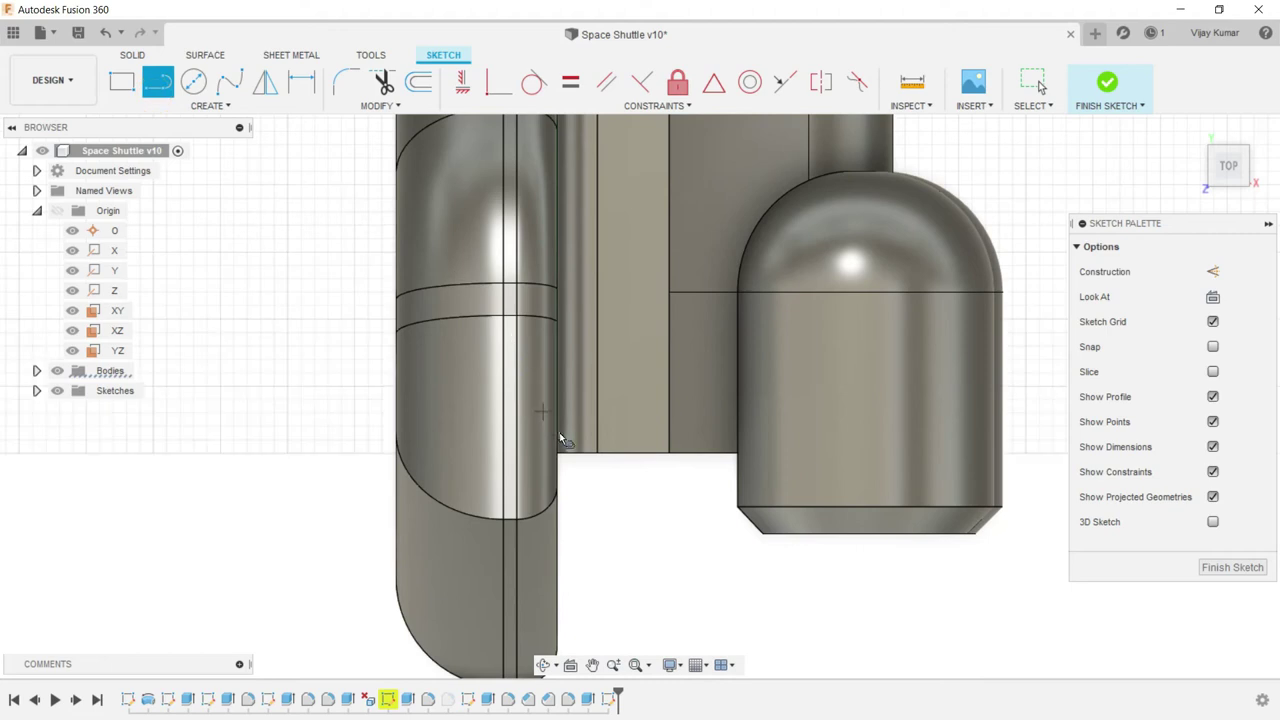
pyautogui.scroll(2, 560, 458)
pyautogui.scroll(1, 560, 456)
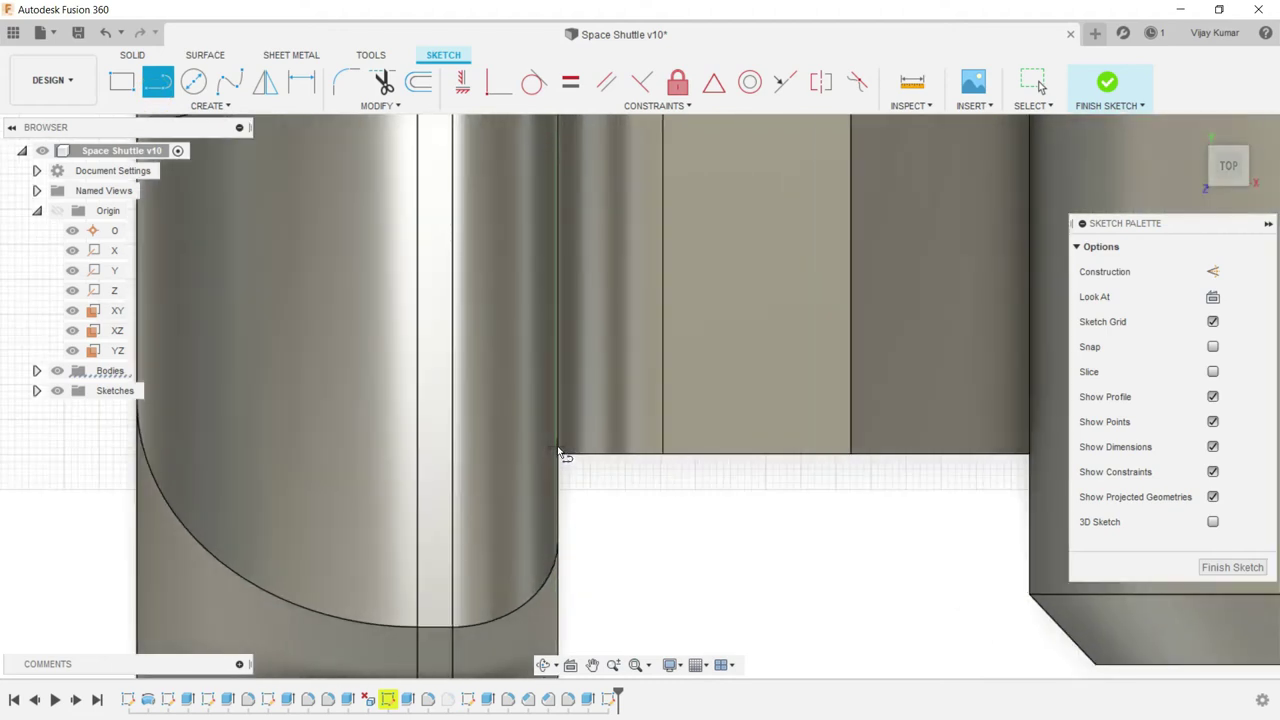
pyautogui.click(645, 420)
pyautogui.scroll(-4, 645, 420)
pyautogui.scroll(-1, 700, 400)
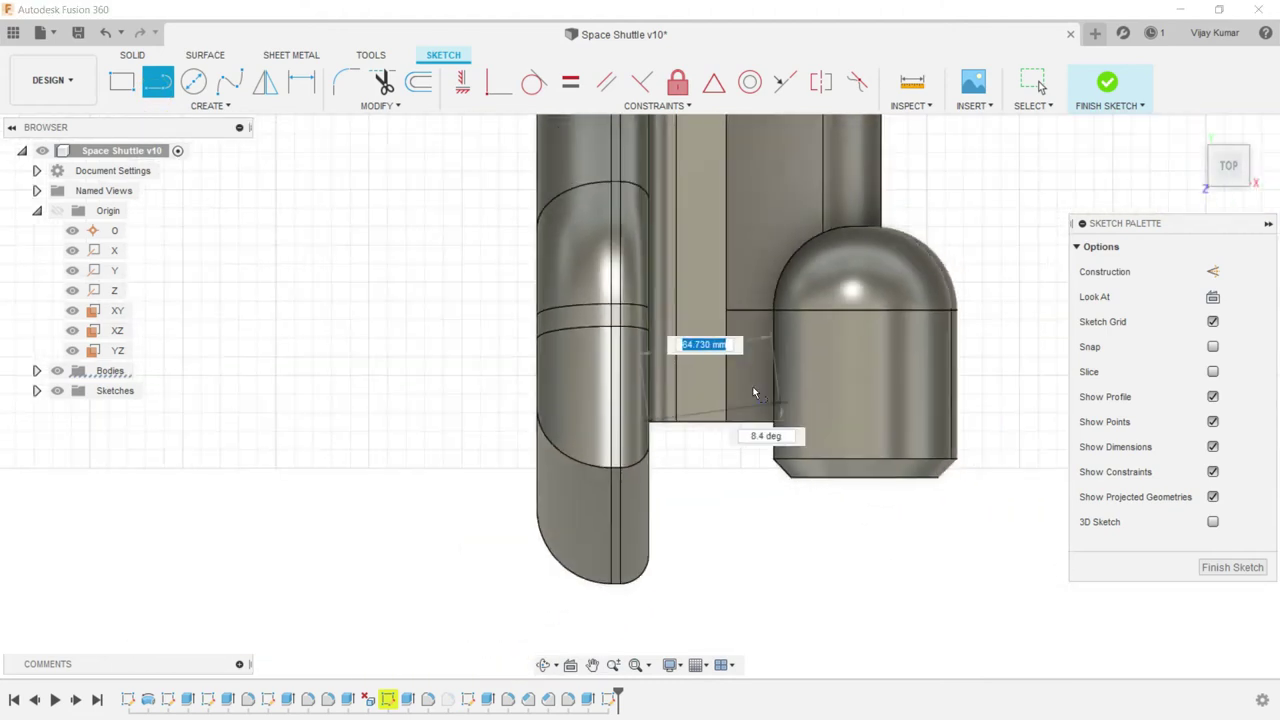
pyautogui.click(920, 418)
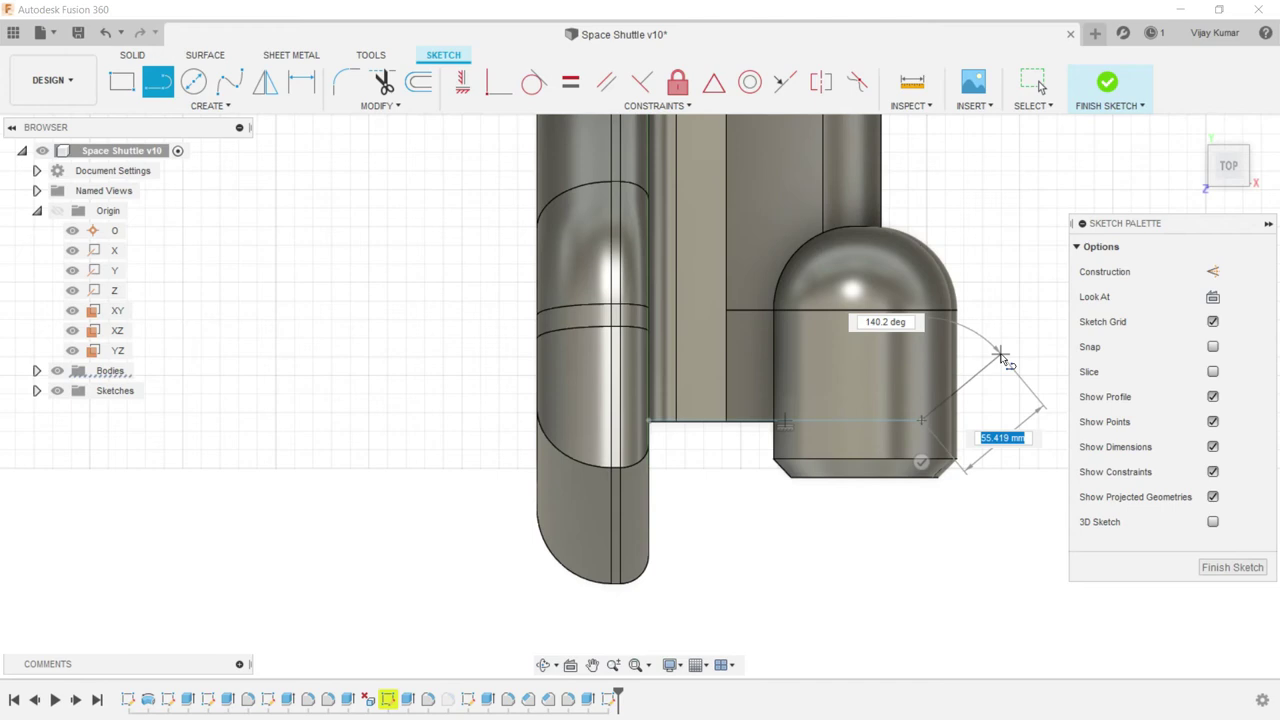
pyautogui.rightClick(970, 340)
pyautogui.click(991, 341)
# - Dimension the horizontal line to 125 mm
pyautogui.click(301, 84)
pyautogui.click(717, 422)
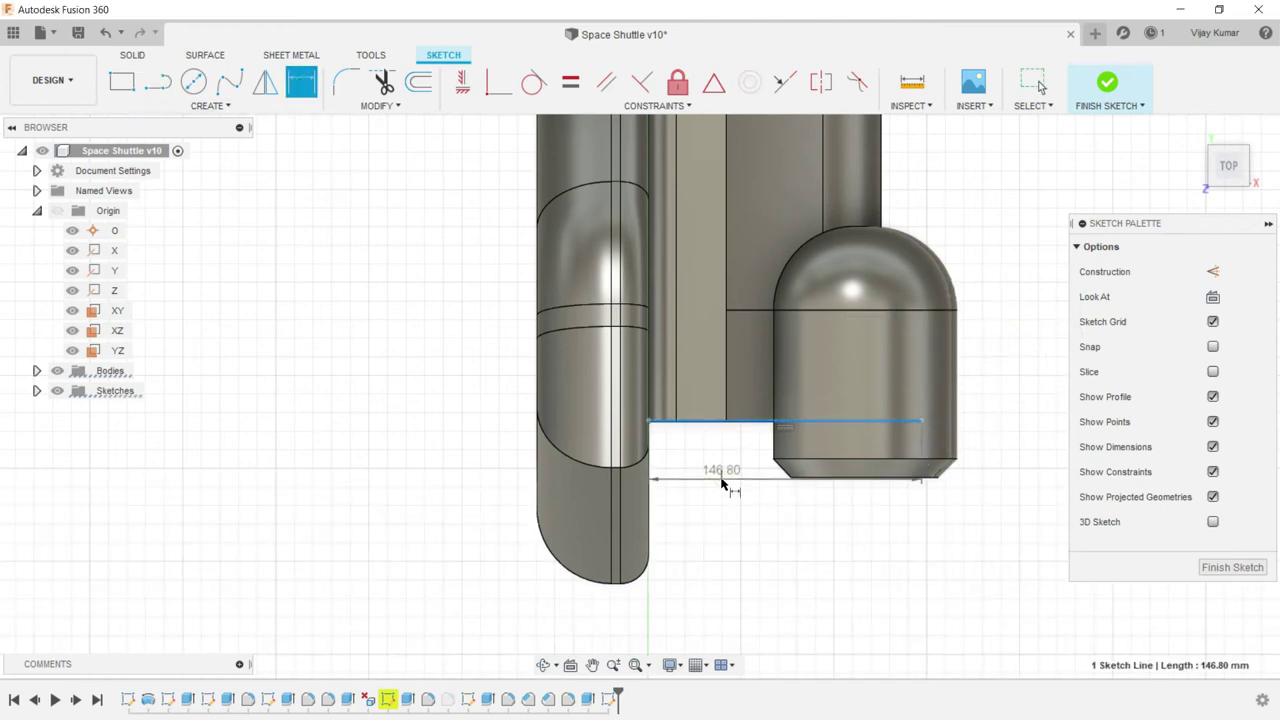
pyautogui.click(730, 478)
pyautogui.write('5')
pyautogui.press('Return')
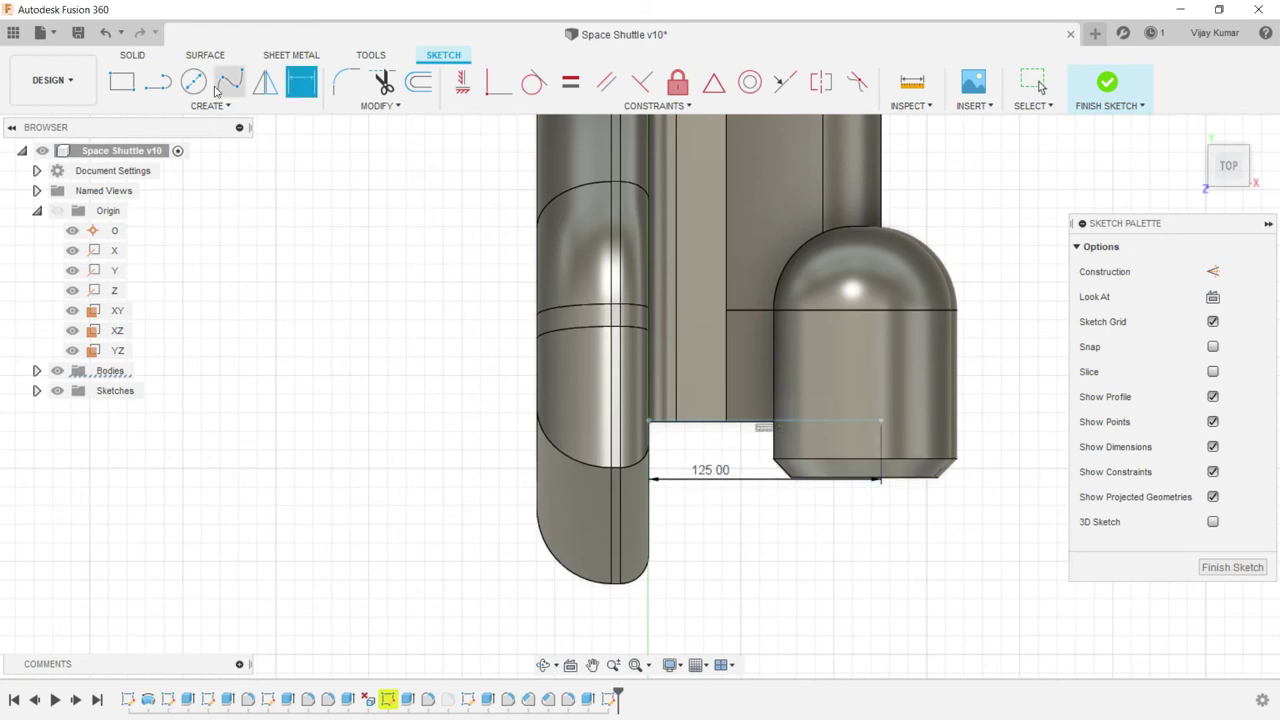
# - Add a vertical edge from the line's end and dimension it to 46 mm
pyautogui.moveTo(648, 420); pyautogui.dragTo(650, 528)
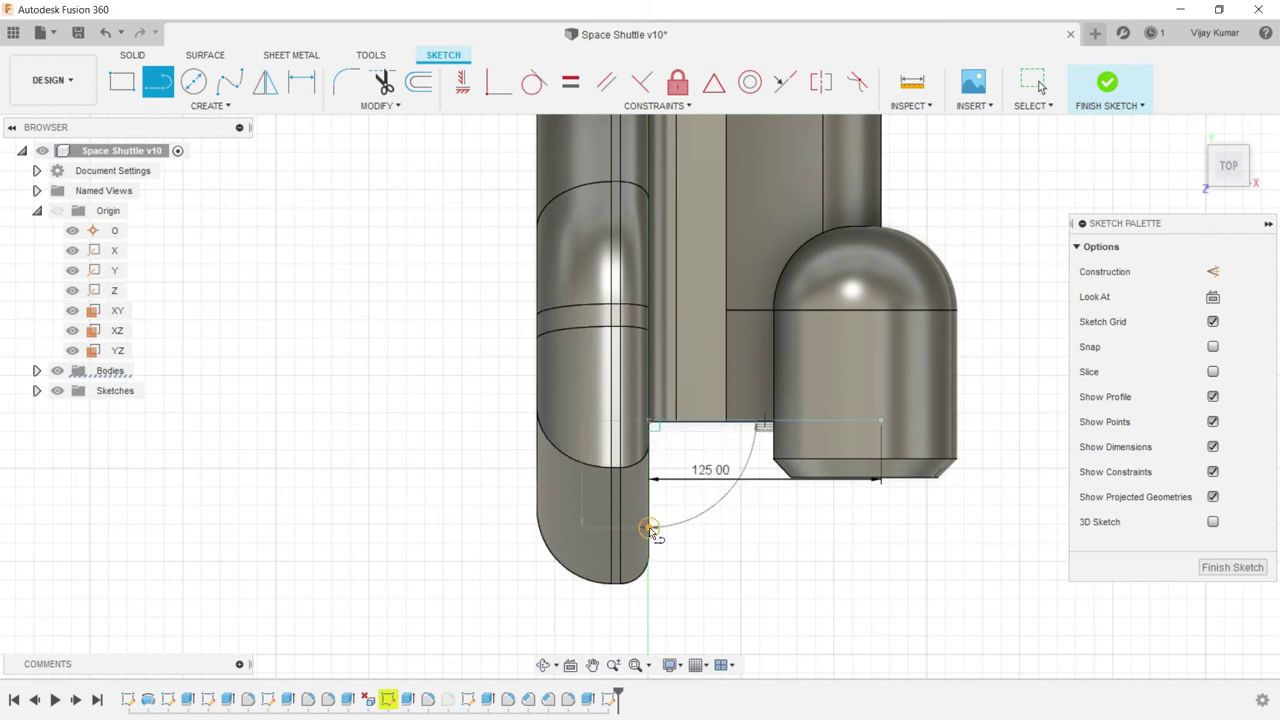
pyautogui.rightClick(707, 527)
pyautogui.click(770, 530)
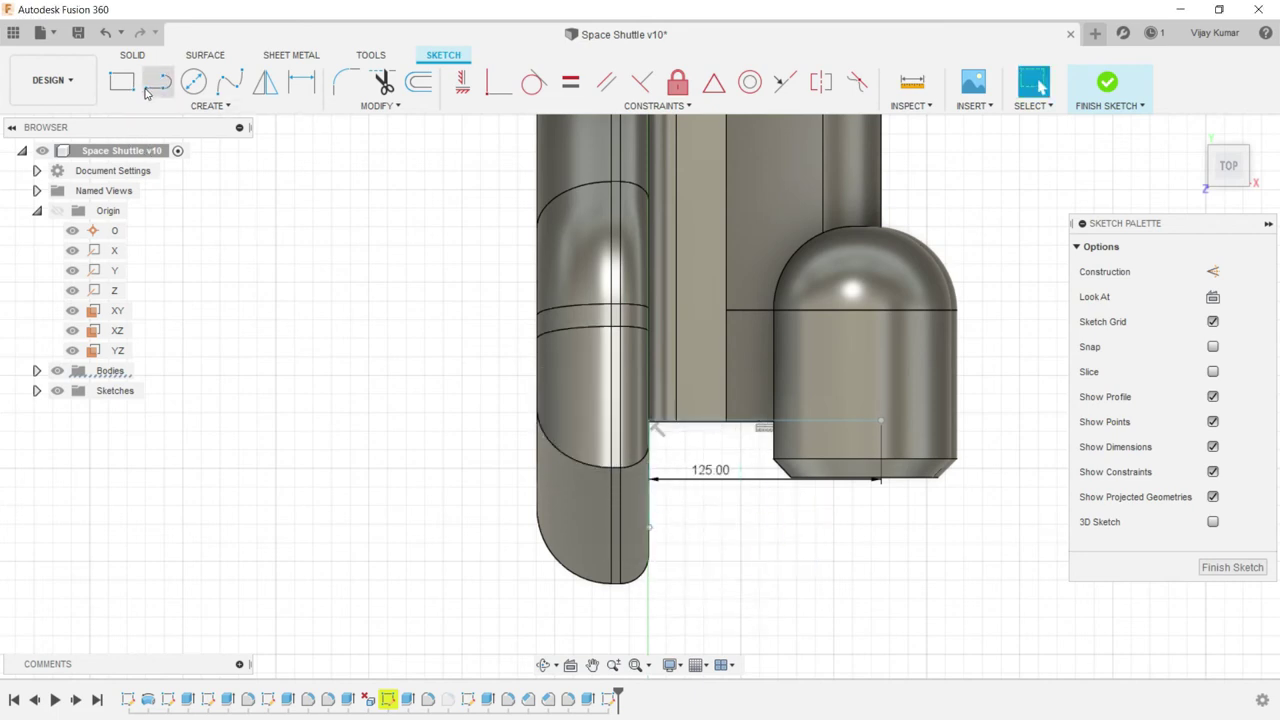
pyautogui.click(301, 82)
pyautogui.click(646, 502)
pyautogui.click(531, 447)
pyautogui.write('6')
pyautogui.press('Return')
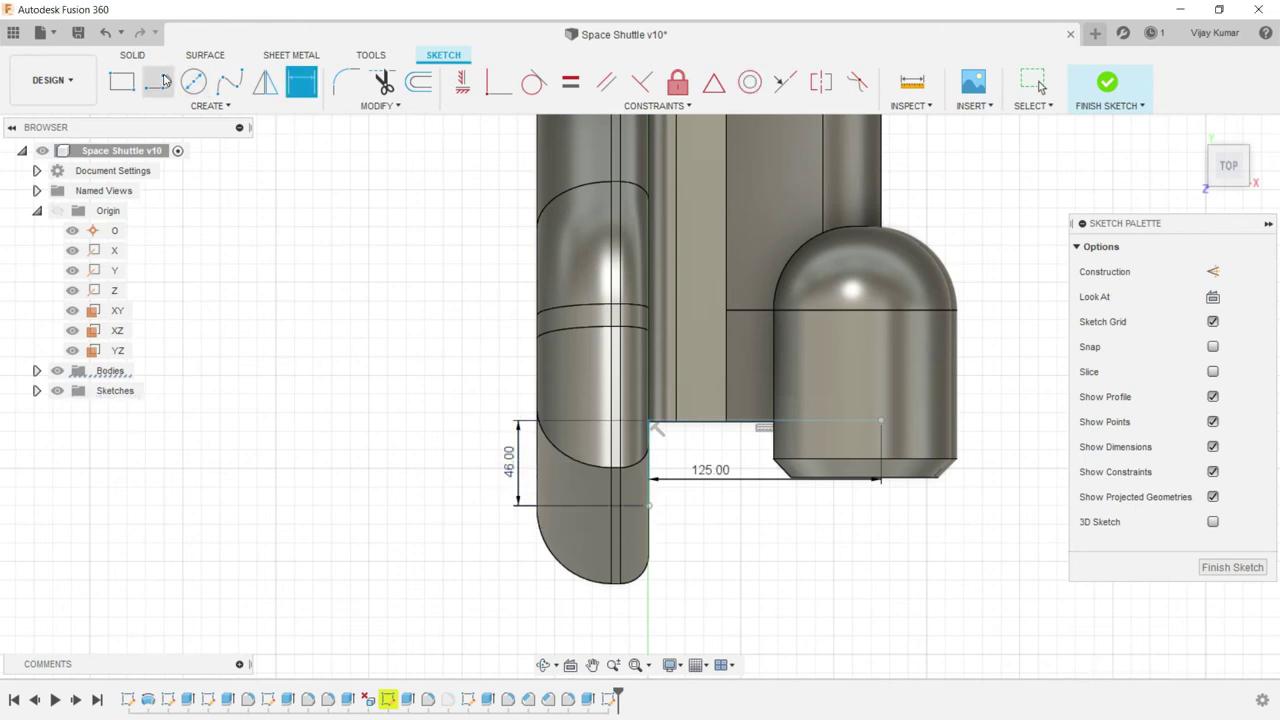
# - Draw the closing diagonal to complete the triangle, then cancel the unfinished line
pyautogui.click(165, 80)
pyautogui.click(651, 510)
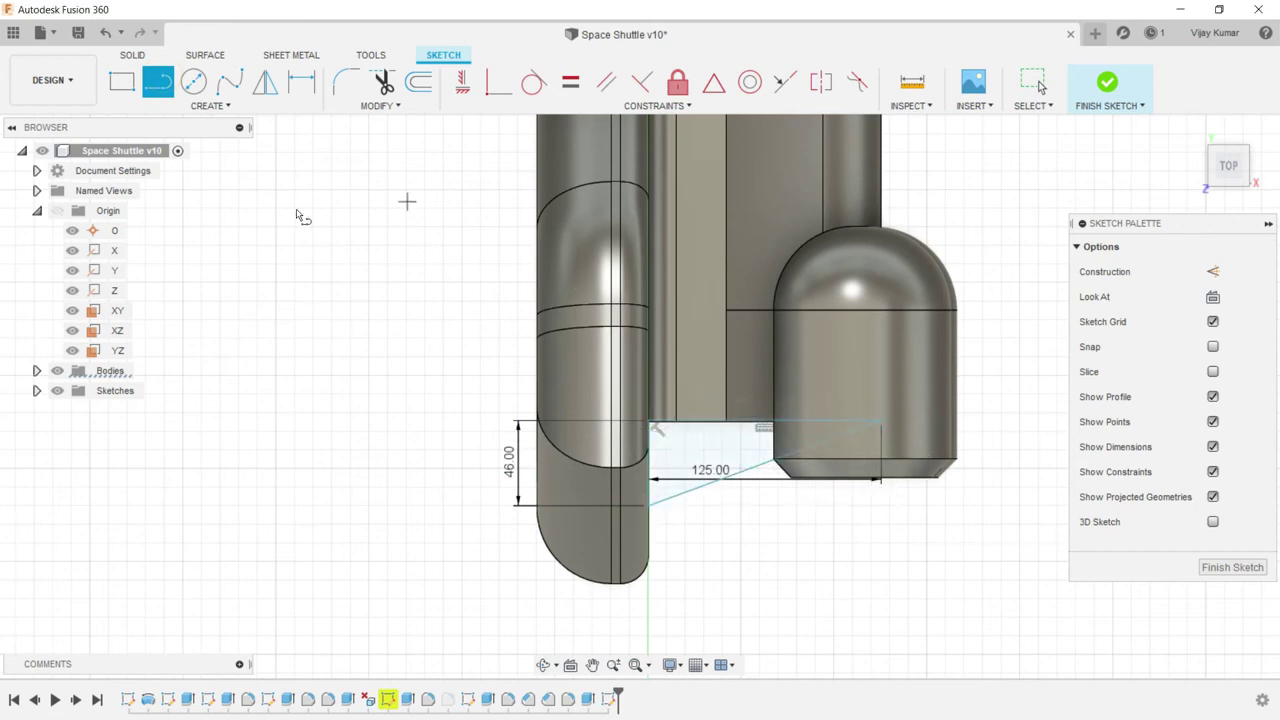
pyautogui.click(543, 664)
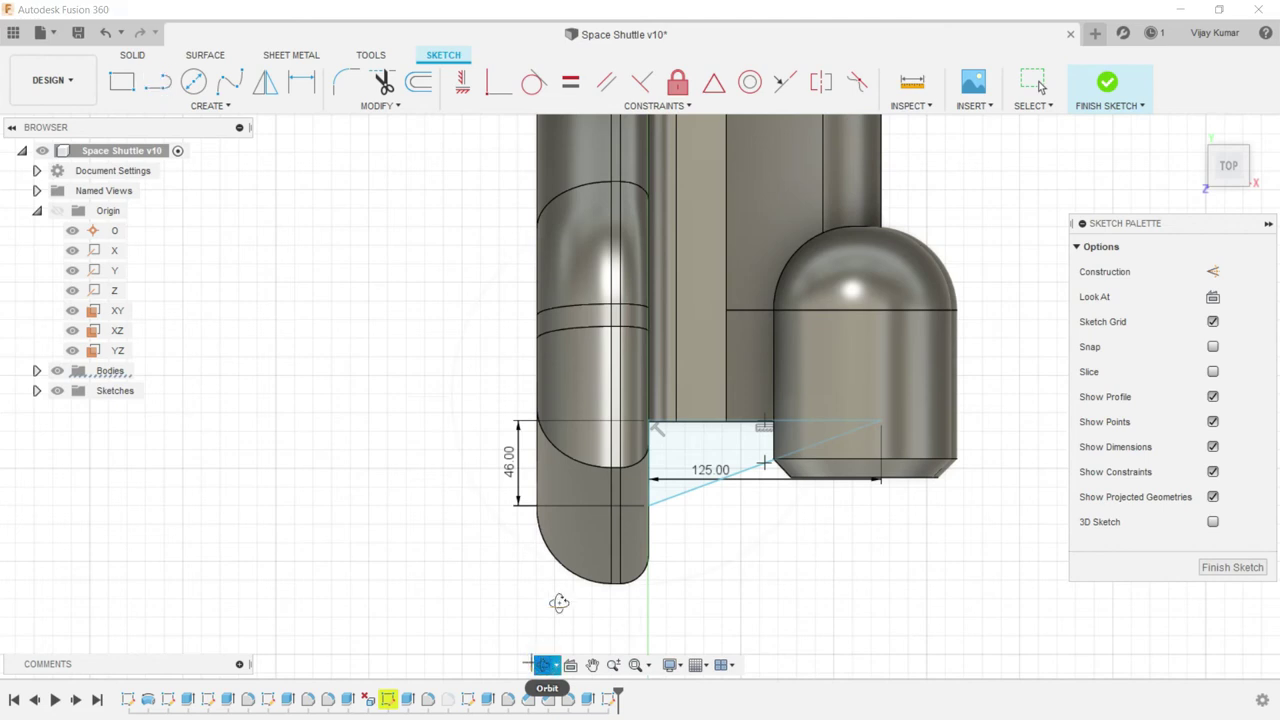
pyautogui.moveTo(557, 600); pyautogui.dragTo(545, 610)
pyautogui.moveTo(644, 562); pyautogui.dragTo(778, 581)
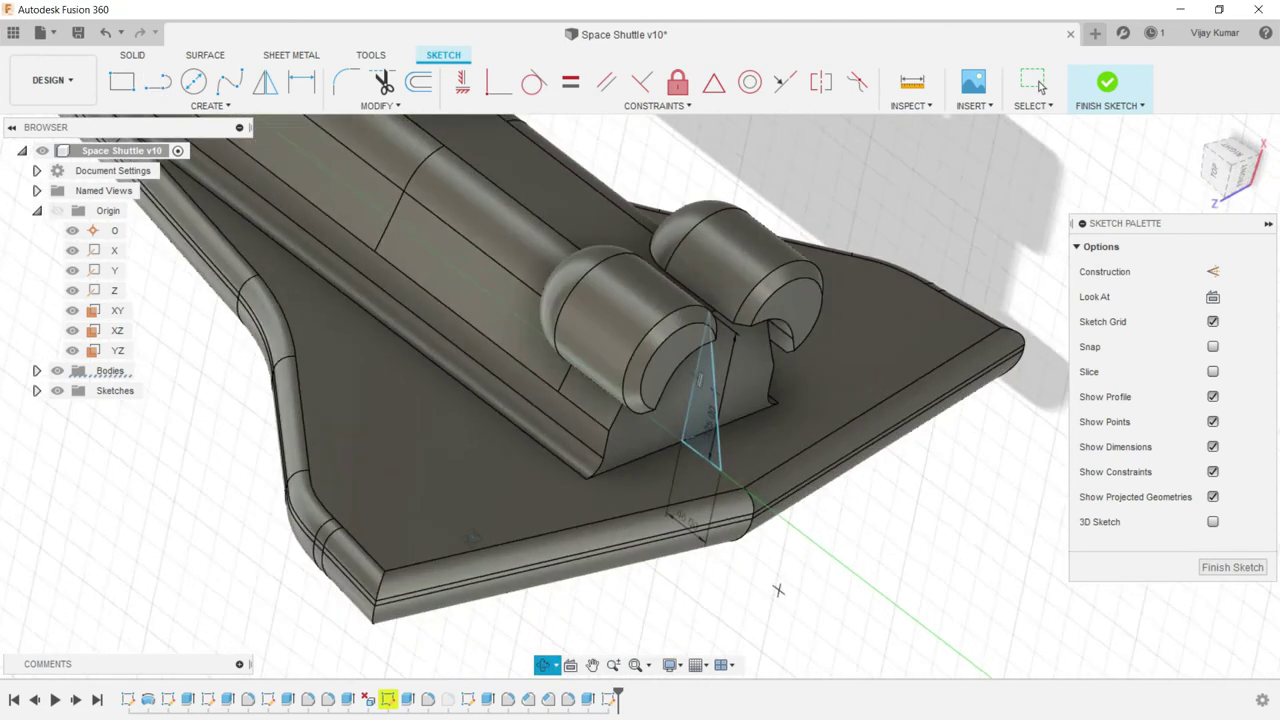
pyautogui.rightClick(175, 545)
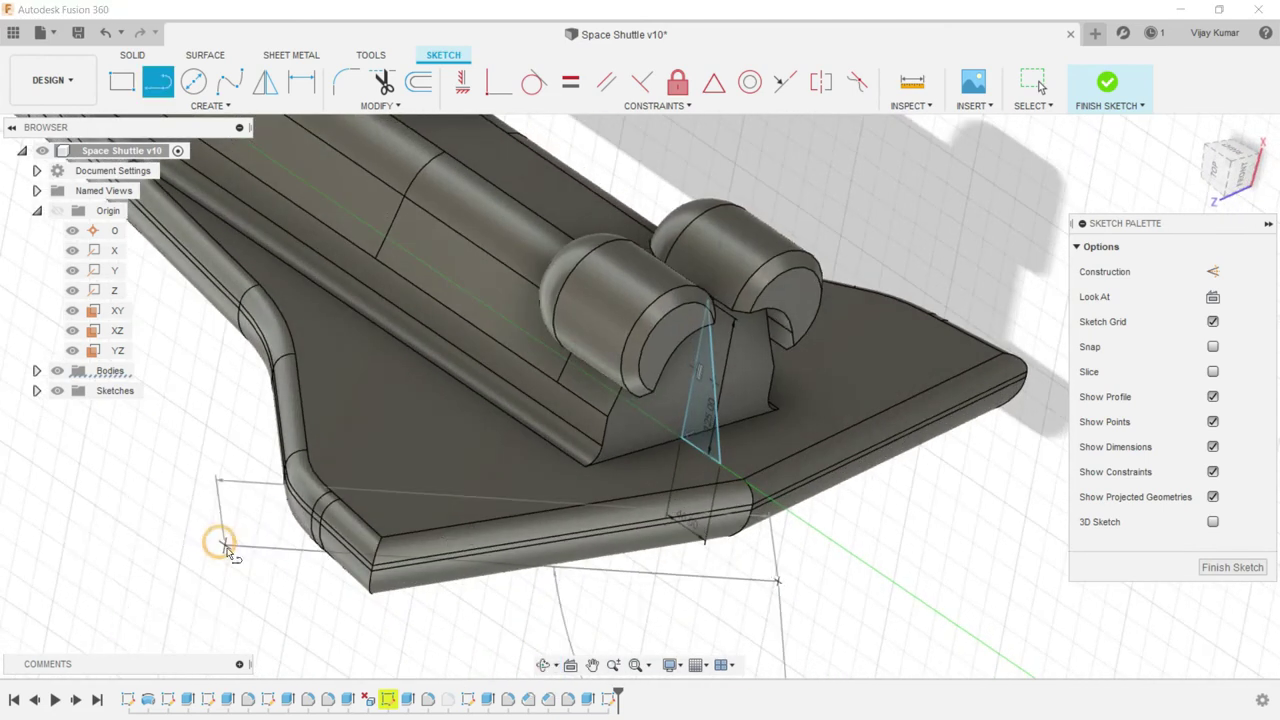
pyautogui.click(255, 485)
pyautogui.press('Escape')
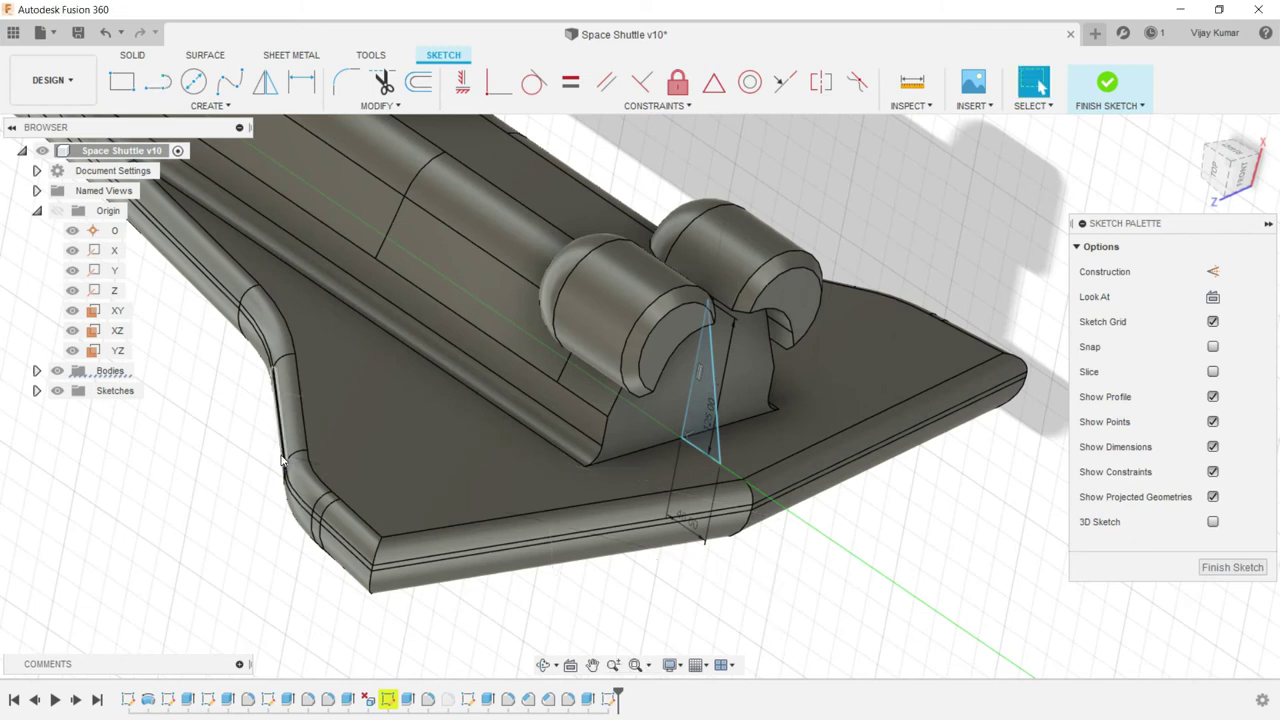
# - Finish the sketch and extrude the triangle symmetrically 65 mm with a Join operation
pyautogui.click(138, 56)
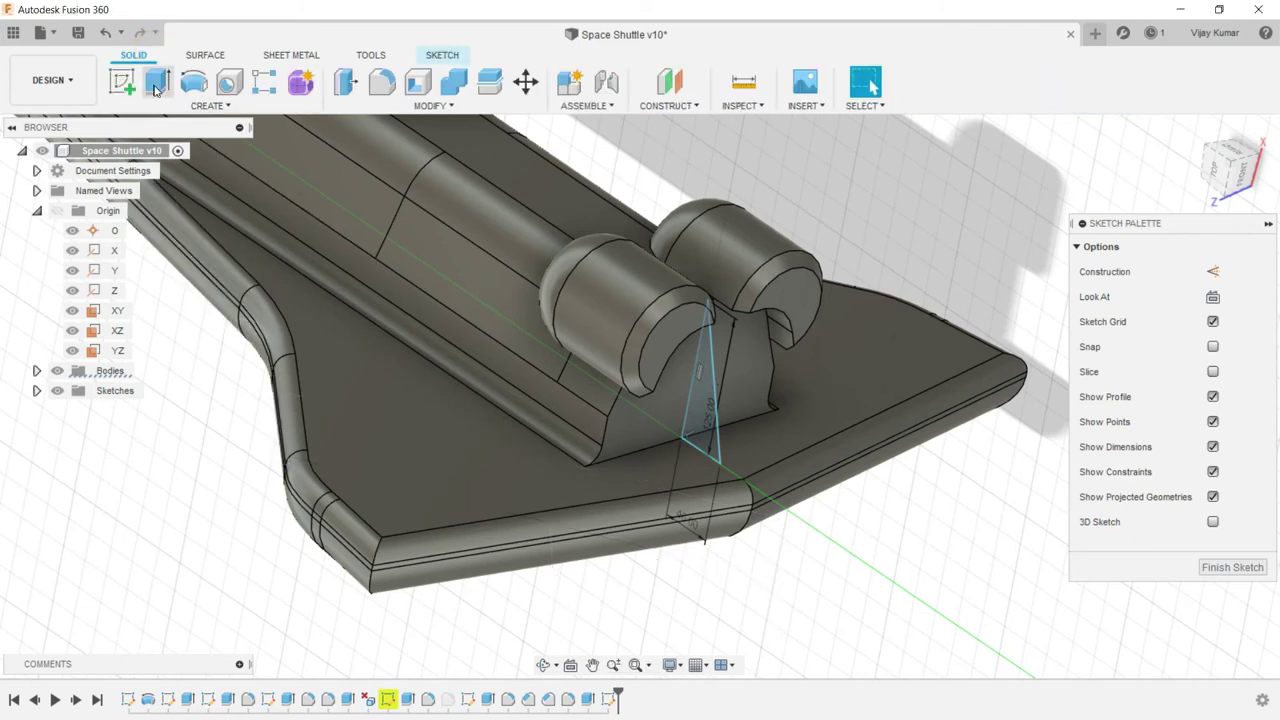
pyautogui.click(155, 82)
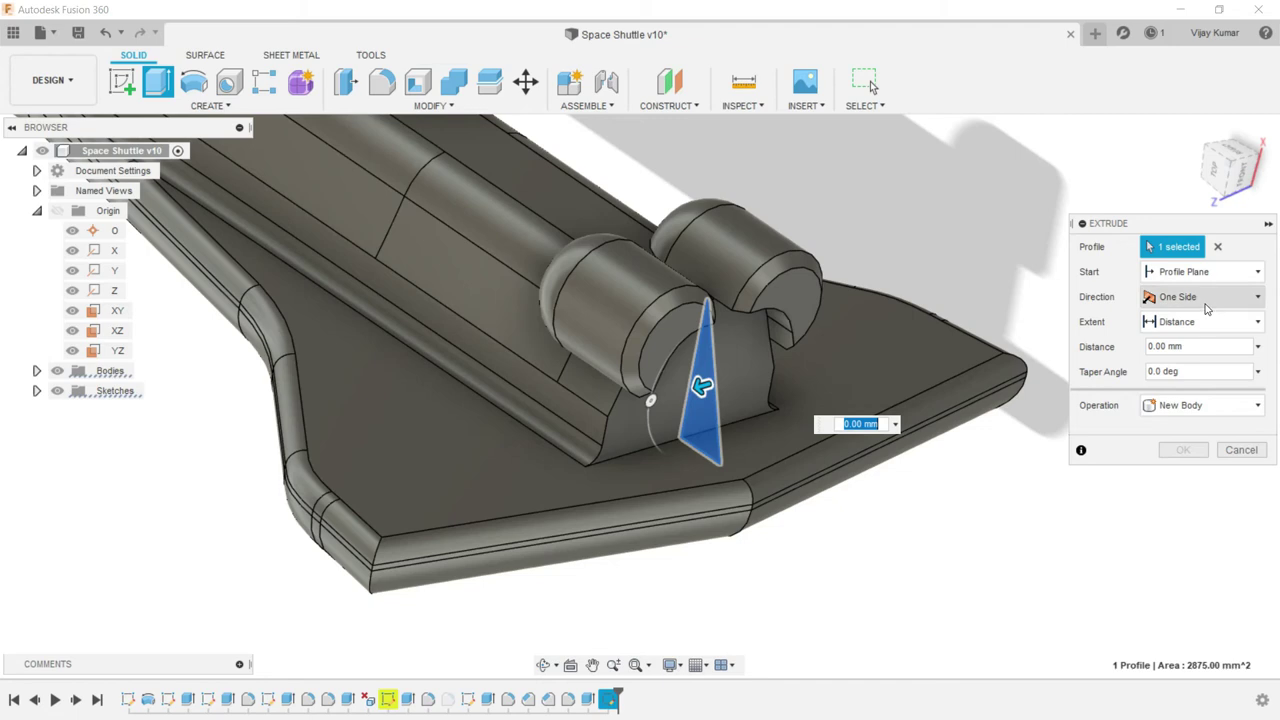
pyautogui.click(1205, 297)
pyautogui.click(1200, 358)
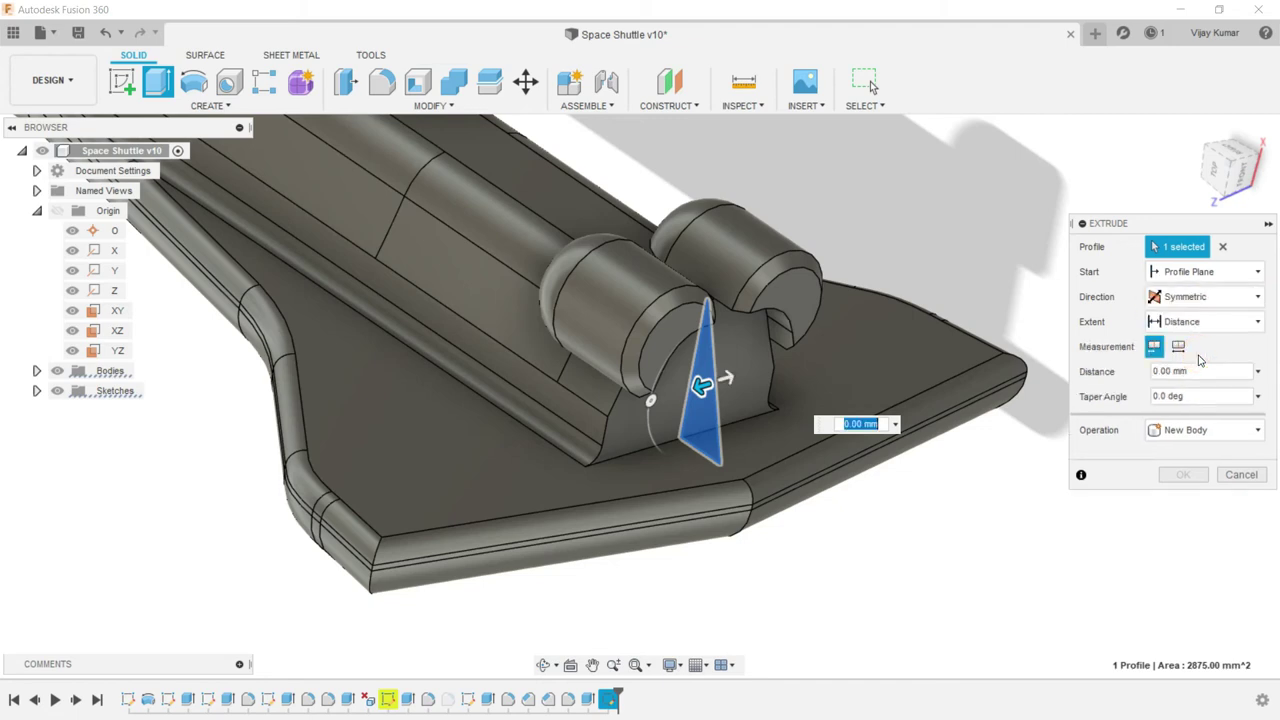
pyautogui.click(1200, 372)
pyautogui.write('65')
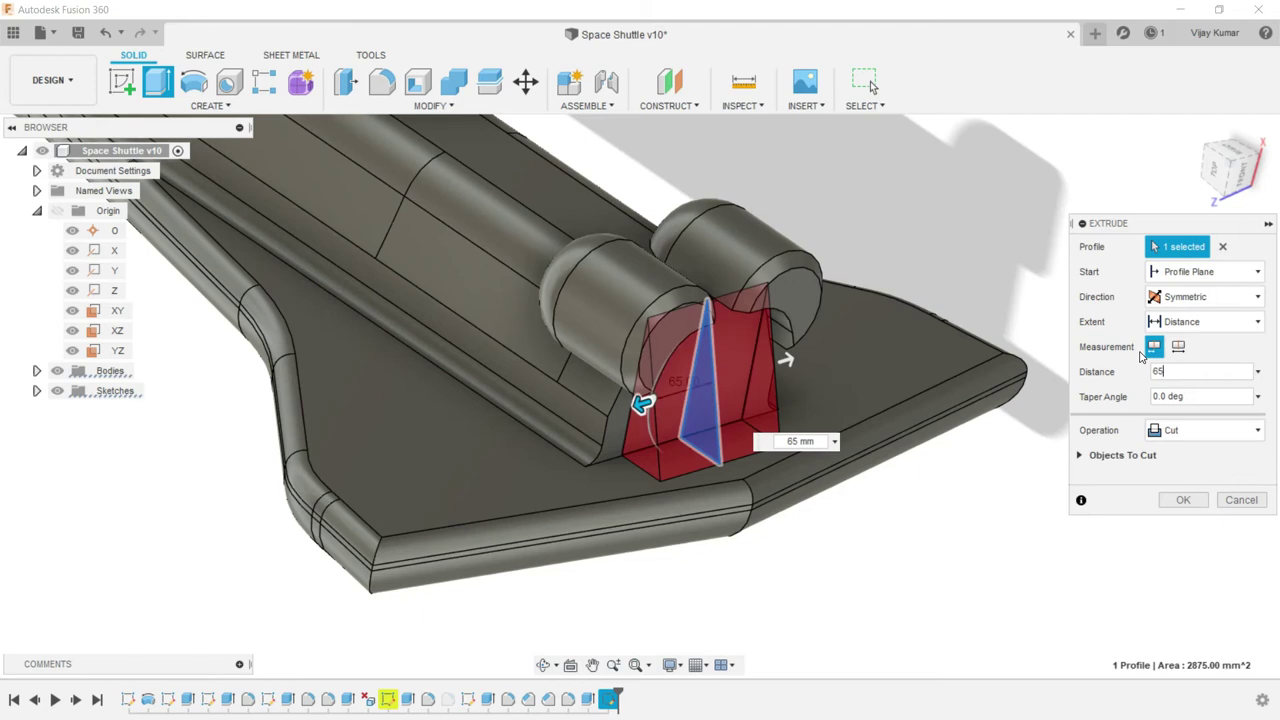
pyautogui.click(1207, 430)
pyautogui.click(1204, 452)
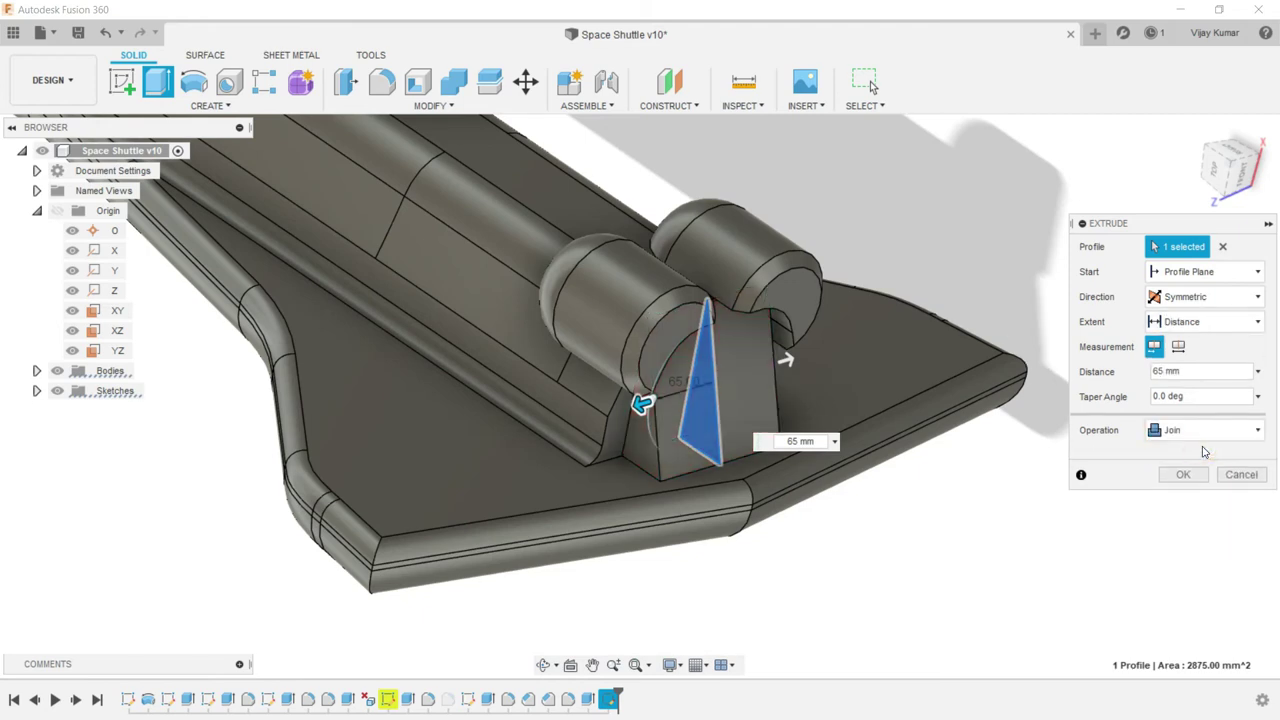
pyautogui.click(1183, 475)
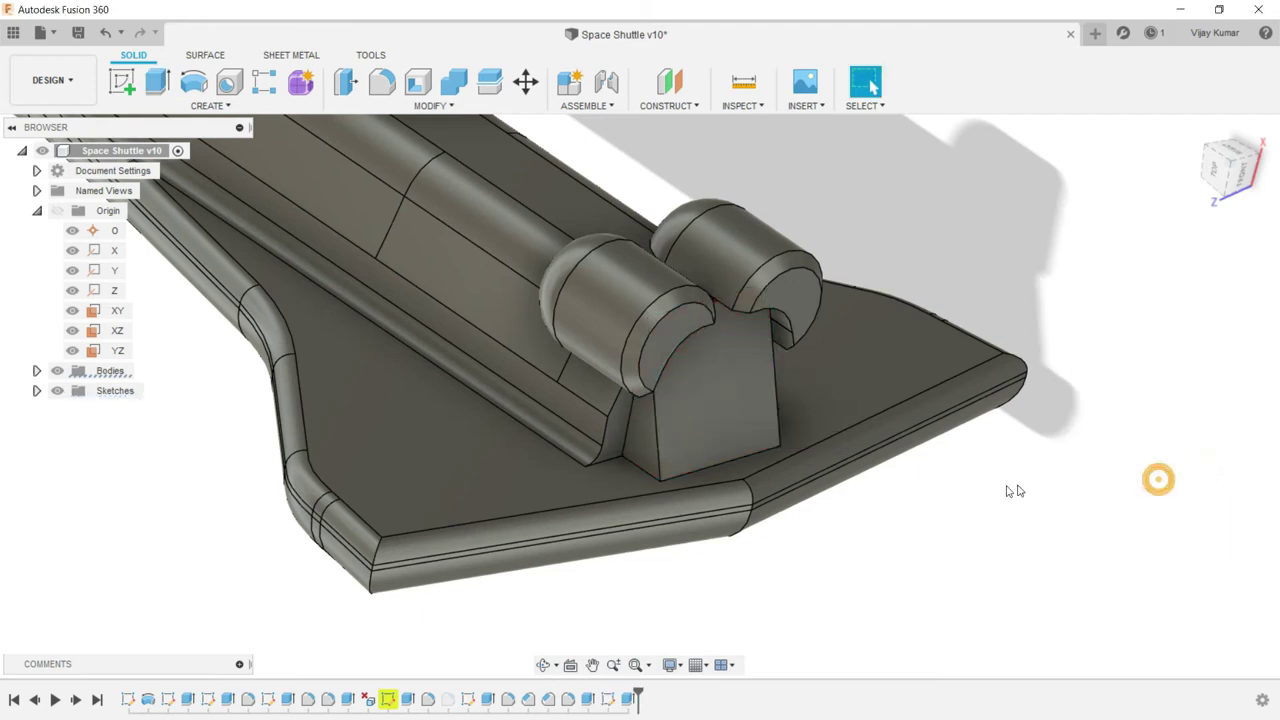
pyautogui.scroll(-5, 1005, 490)
# - Reorient the view and start a new sketch on the XY origin plane
pyautogui.click(542, 665)
pyautogui.moveTo(650, 440)
pyautogui.mouseDown()
pyautogui.moveTo(768, 503)
pyautogui.moveTo(697, 571)
pyautogui.moveTo(679, 528)
pyautogui.moveTo(575, 413)
pyautogui.mouseUp()
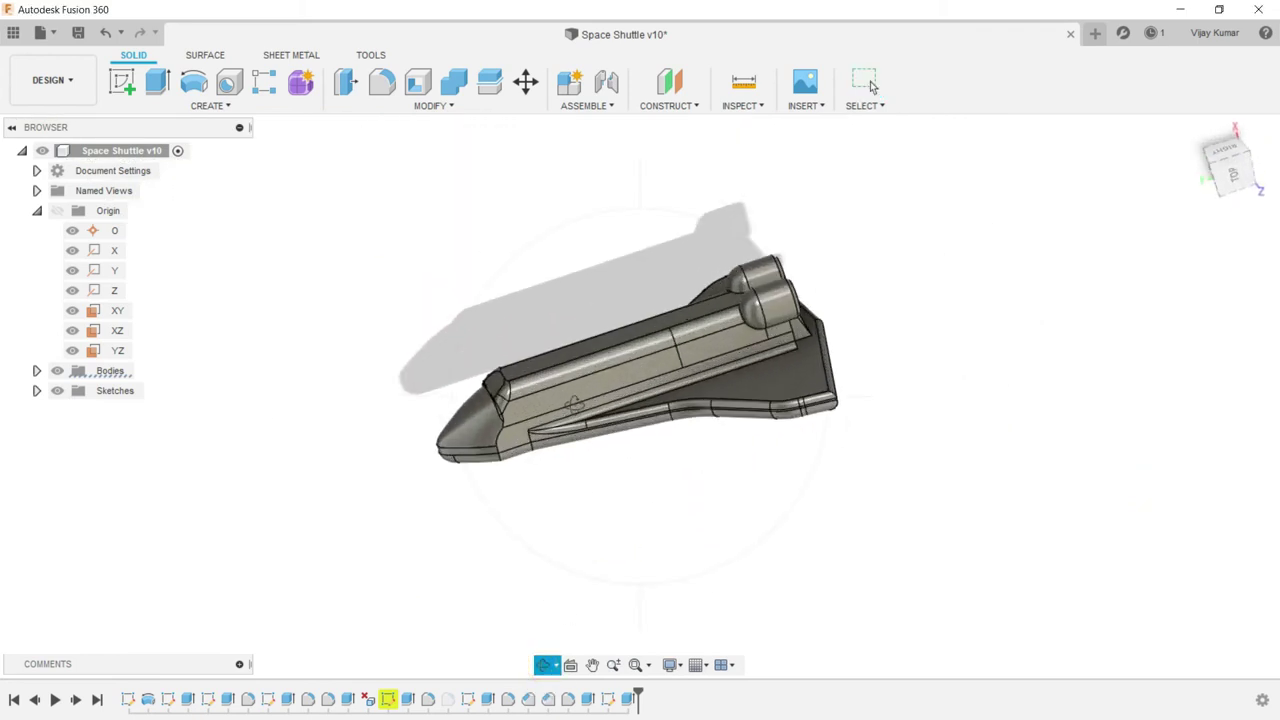
pyautogui.scroll(2, 575, 413)
pyautogui.press('Escape')
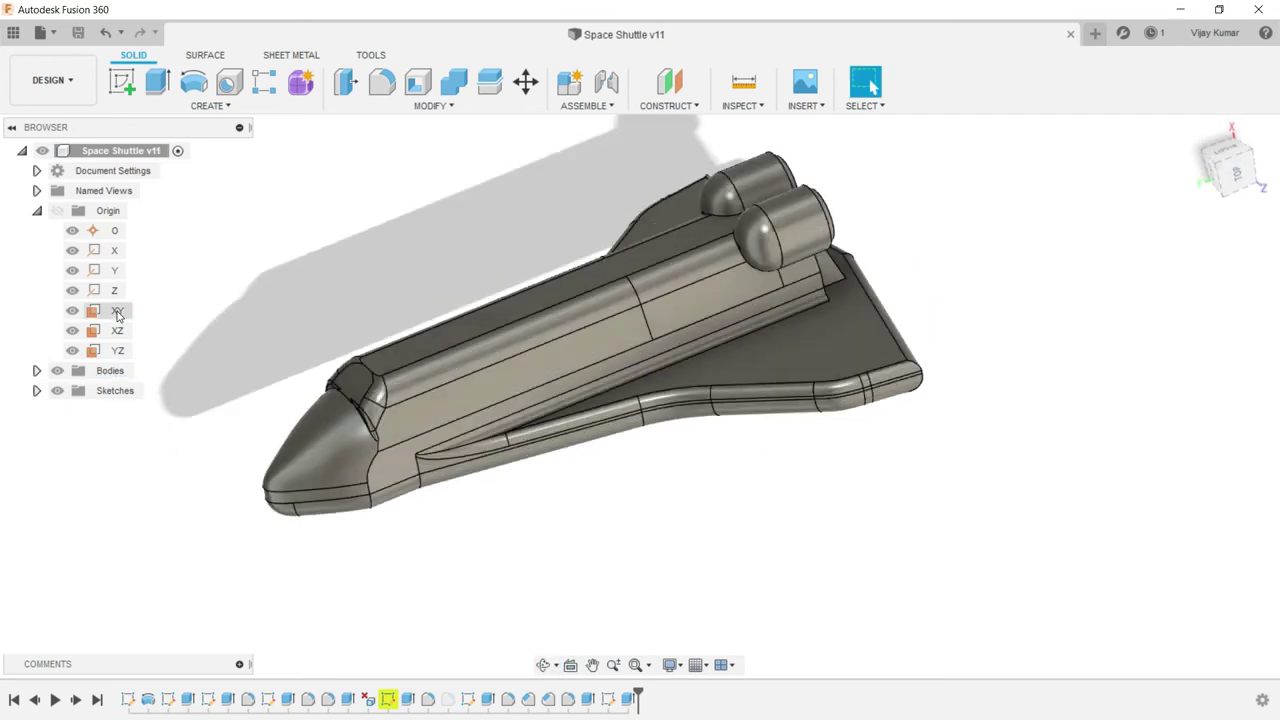
pyautogui.click(117, 310)
pyautogui.click(112, 86)
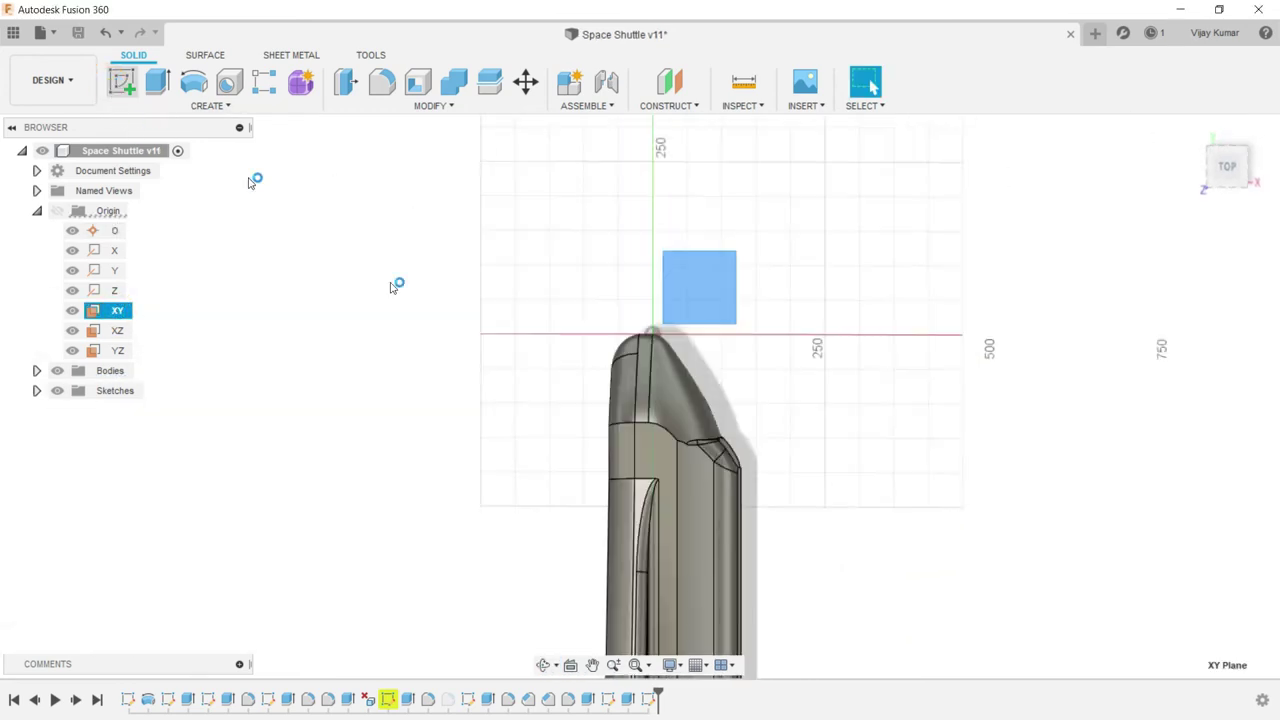
pyautogui.scroll(-4, 518, 371)
pyautogui.scroll(3, 549, 537)
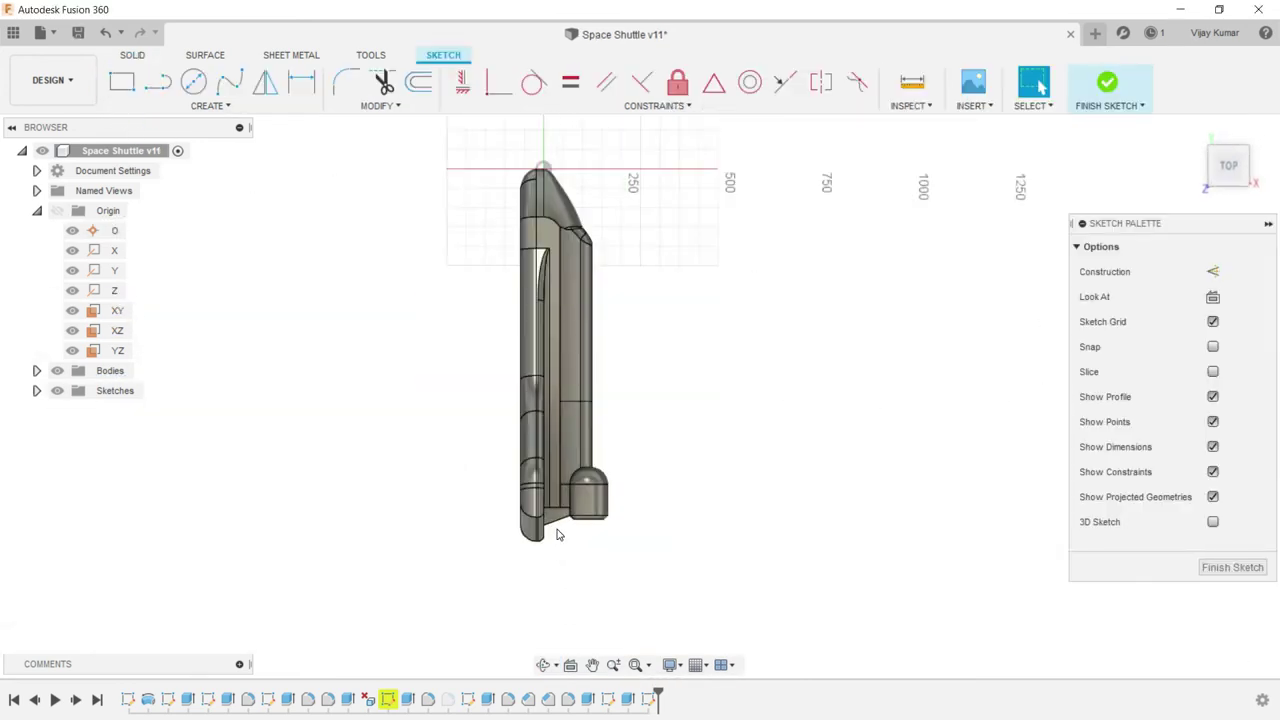
pyautogui.scroll(3, 557, 531)
pyautogui.scroll(2, 594, 509)
pyautogui.scroll(2, 620, 505)
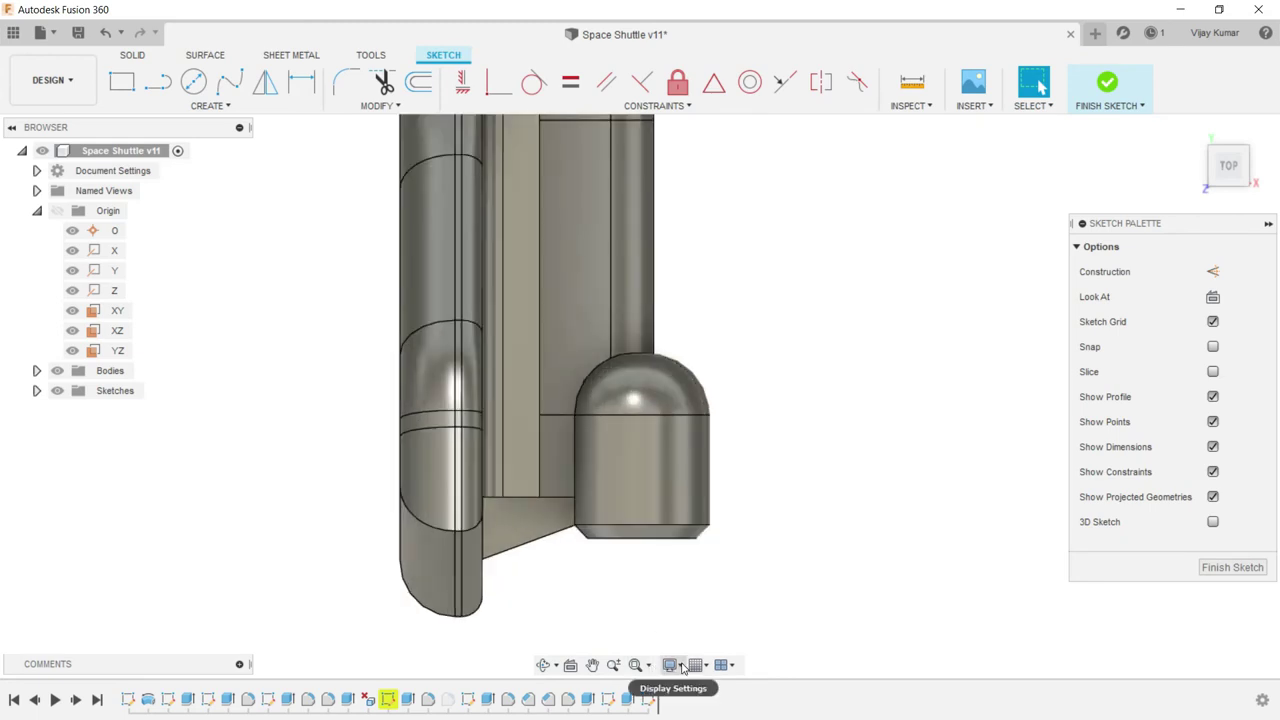
# - Switch the visual style to Wireframe
pyautogui.click(670, 665)
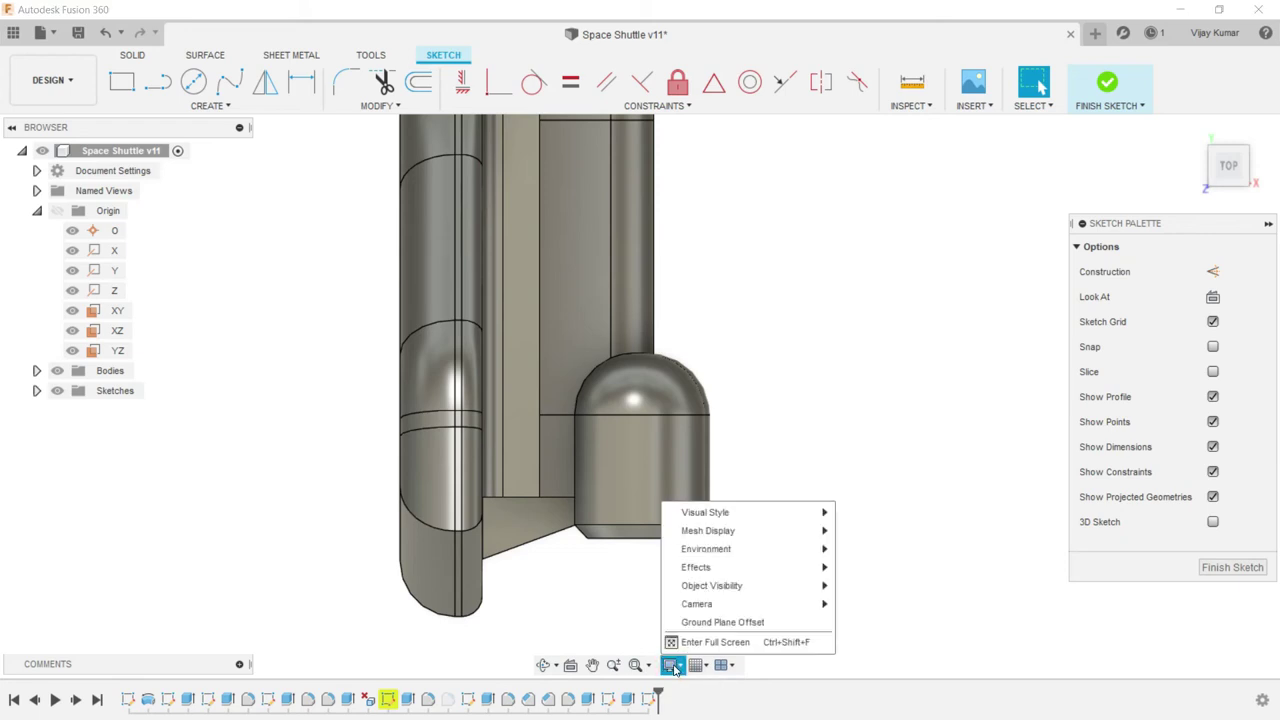
pyautogui.moveTo(705, 512)
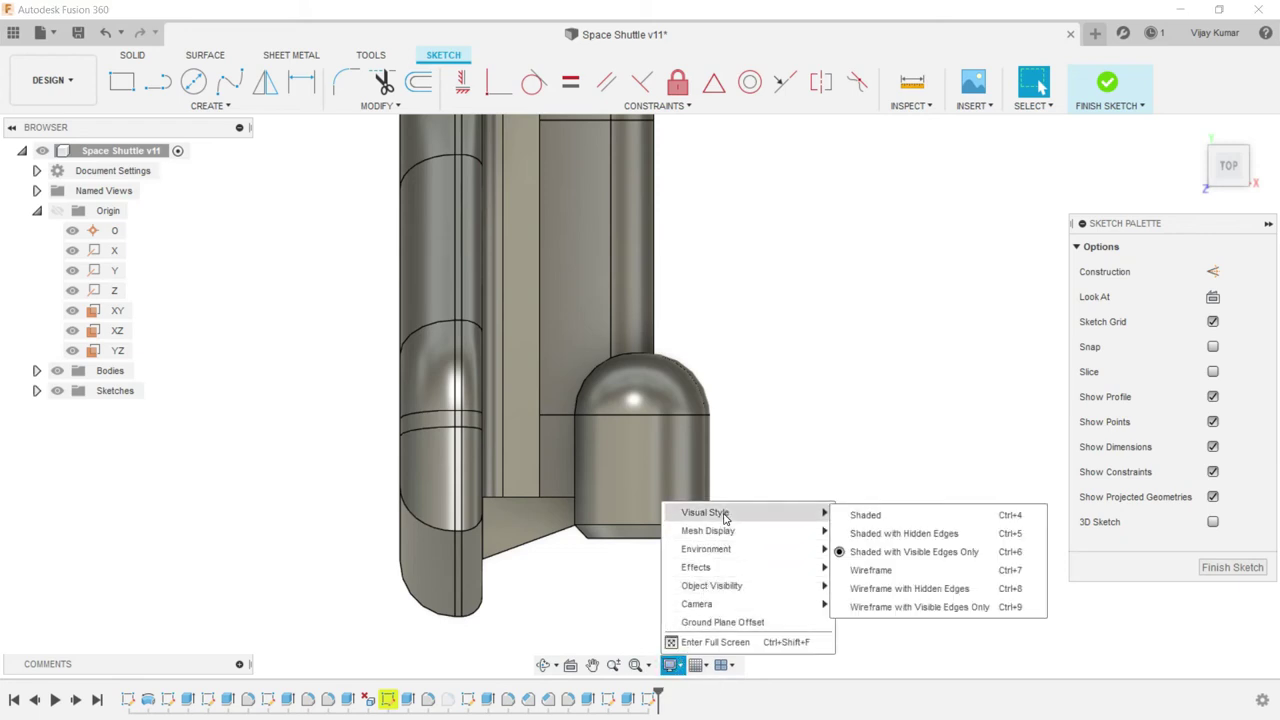
pyautogui.click(855, 570)
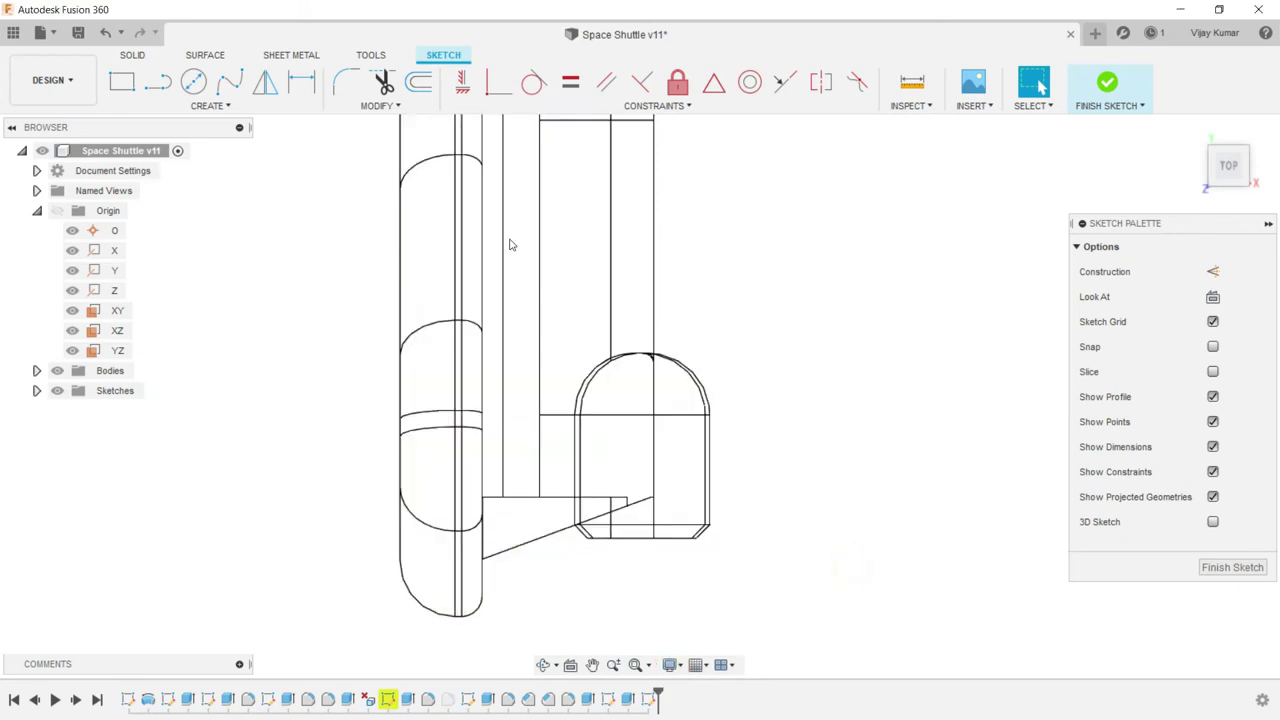
pyautogui.press('l')
pyautogui.scroll(2, 680, 470)
# - Draw a vertical line ending above the nozzle base
pyautogui.scroll(1, 650, 500)
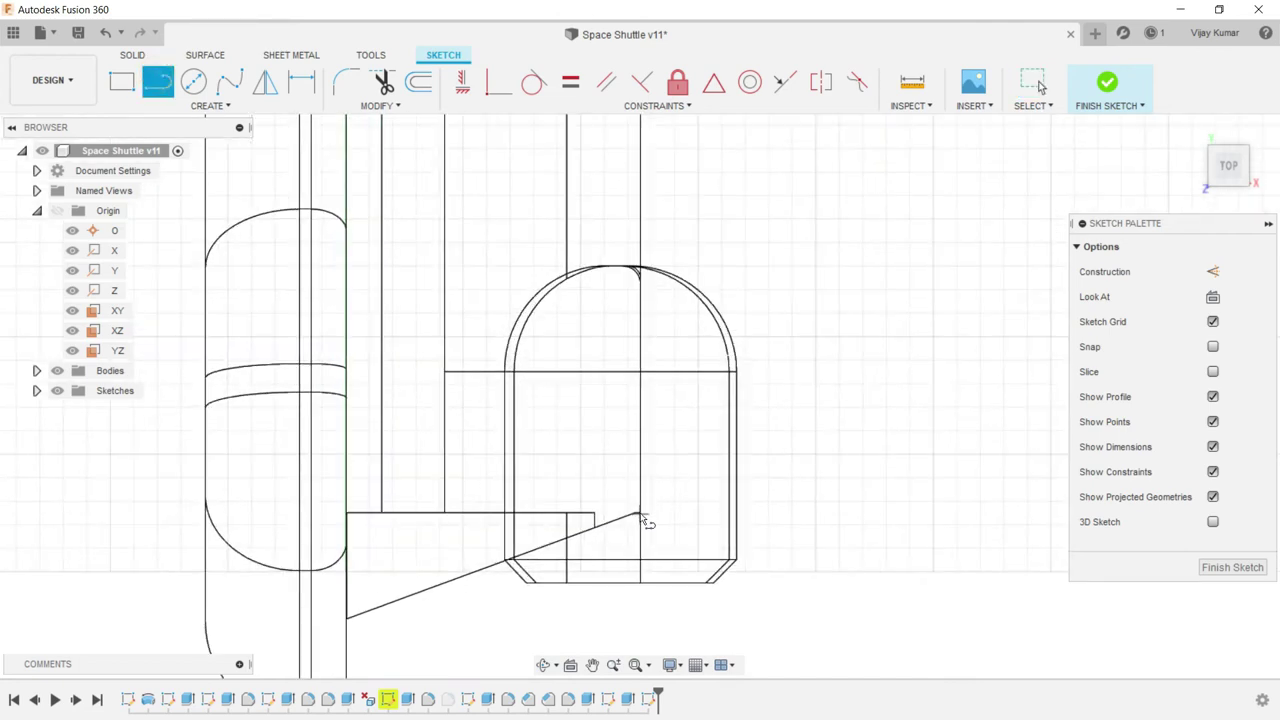
pyautogui.scroll(2, 640, 517)
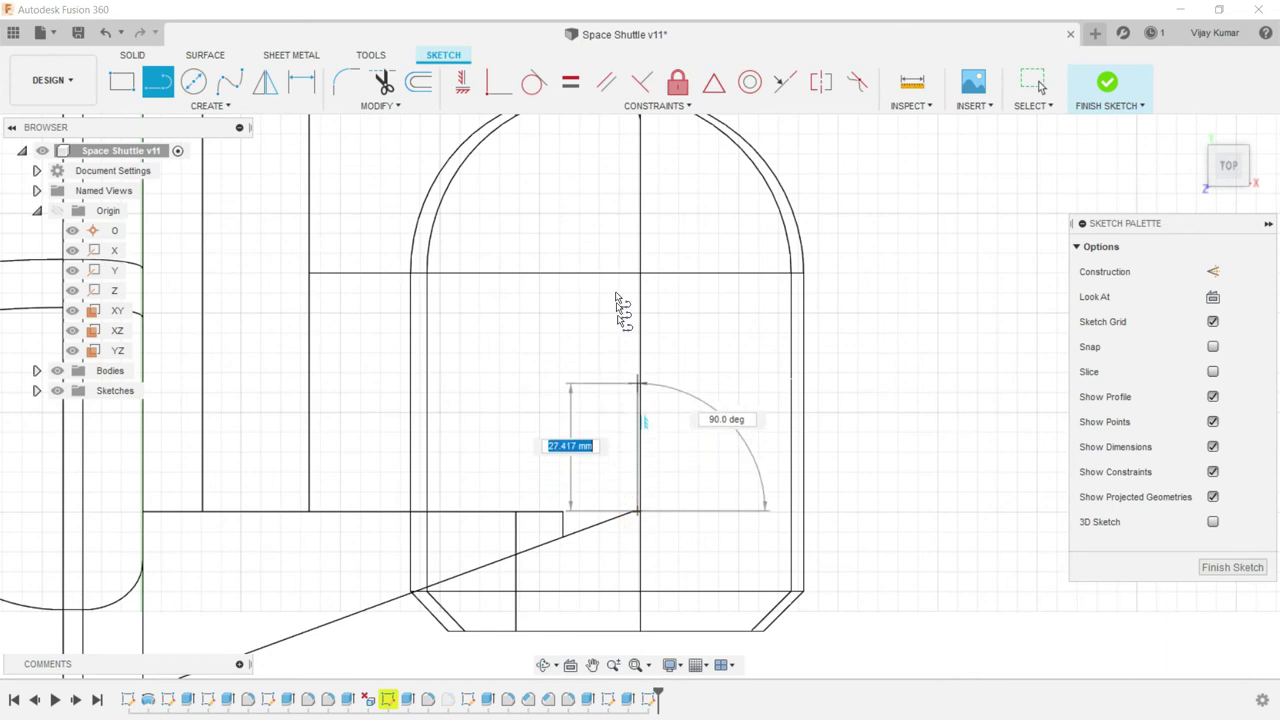
pyautogui.scroll(-1, 630, 257)
pyautogui.scroll(-1, 634, 286)
pyautogui.click(633, 211)
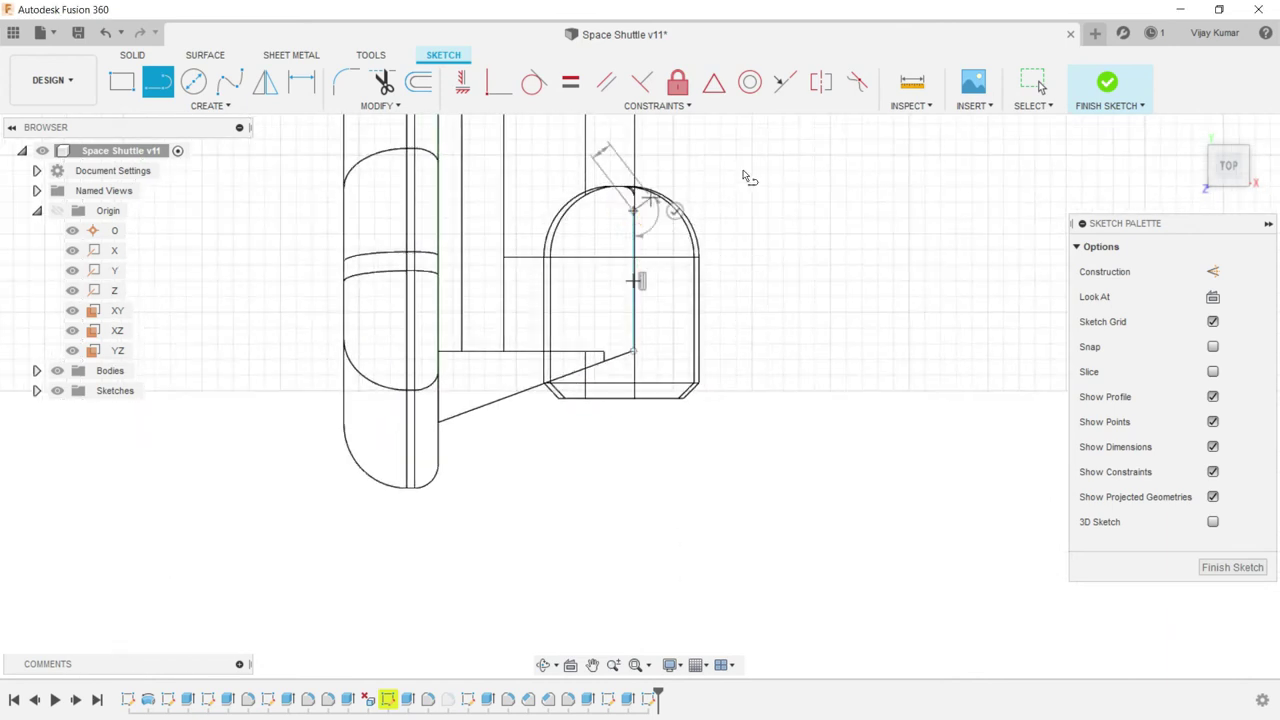
pyautogui.press('Escape')
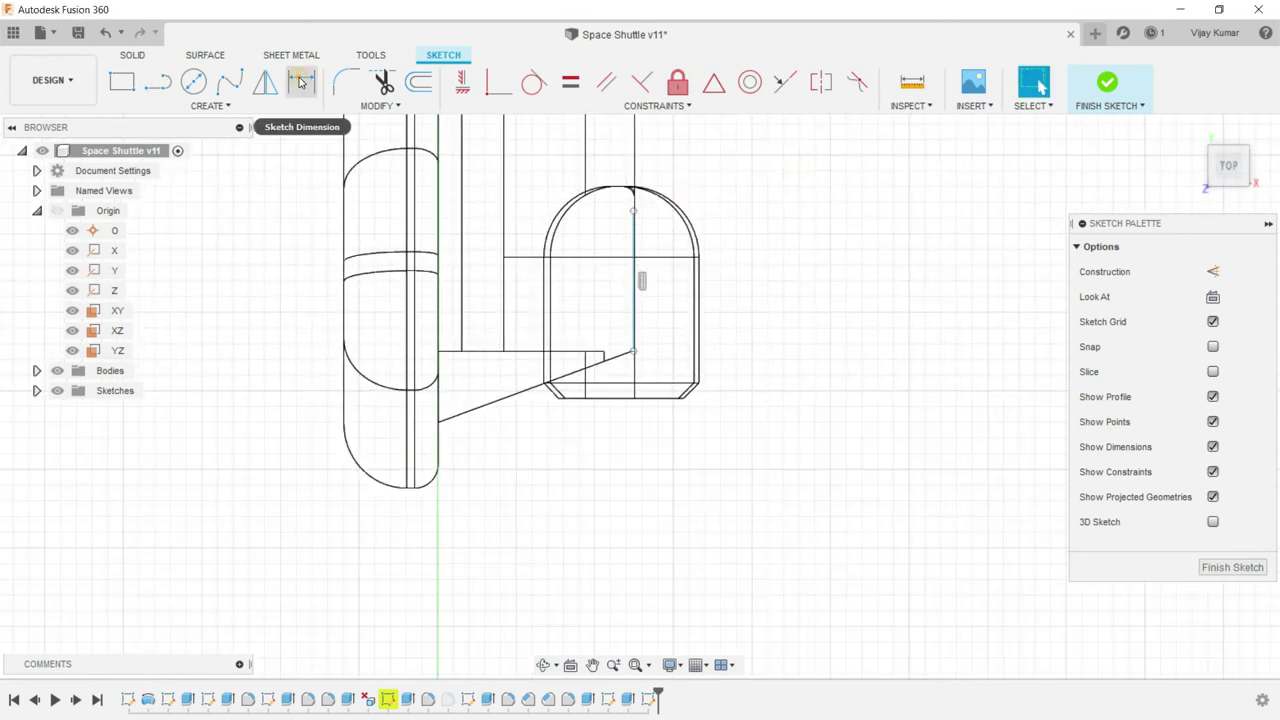
pyautogui.scroll(2, 779, 282)
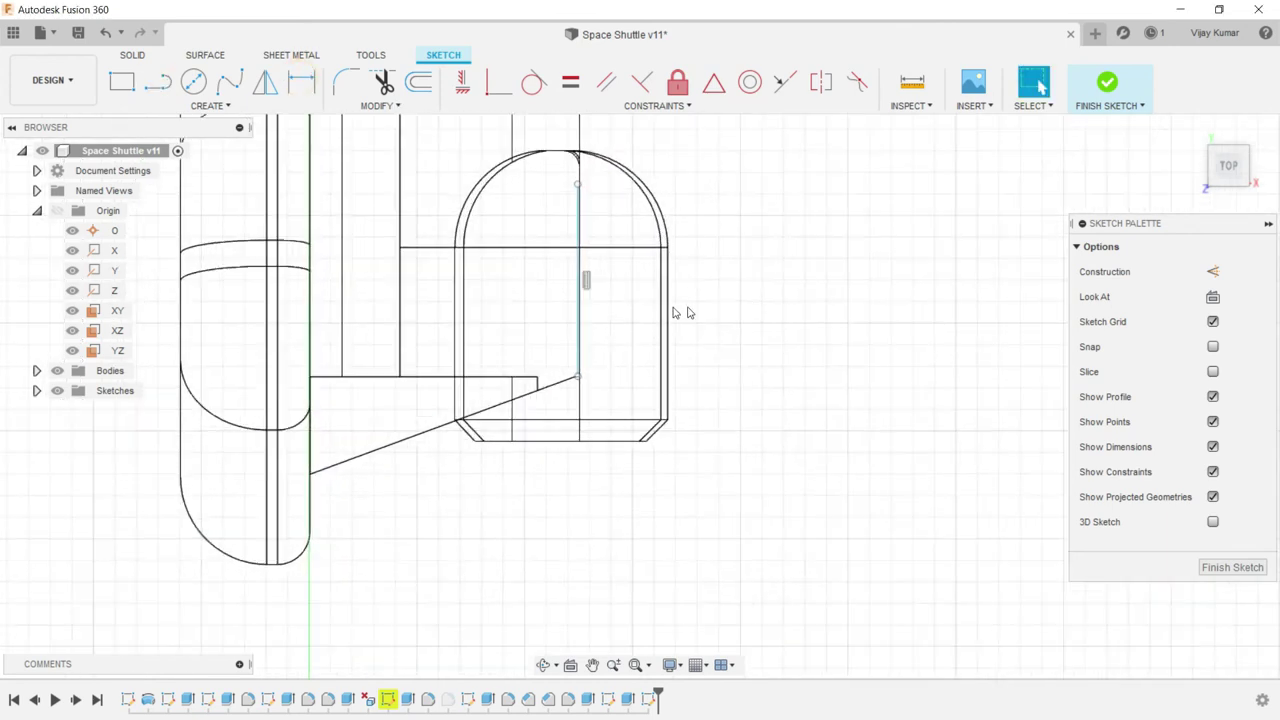
# - Dimension the vertical line to 150 mm
pyautogui.click(301, 82)
pyautogui.click(576, 308)
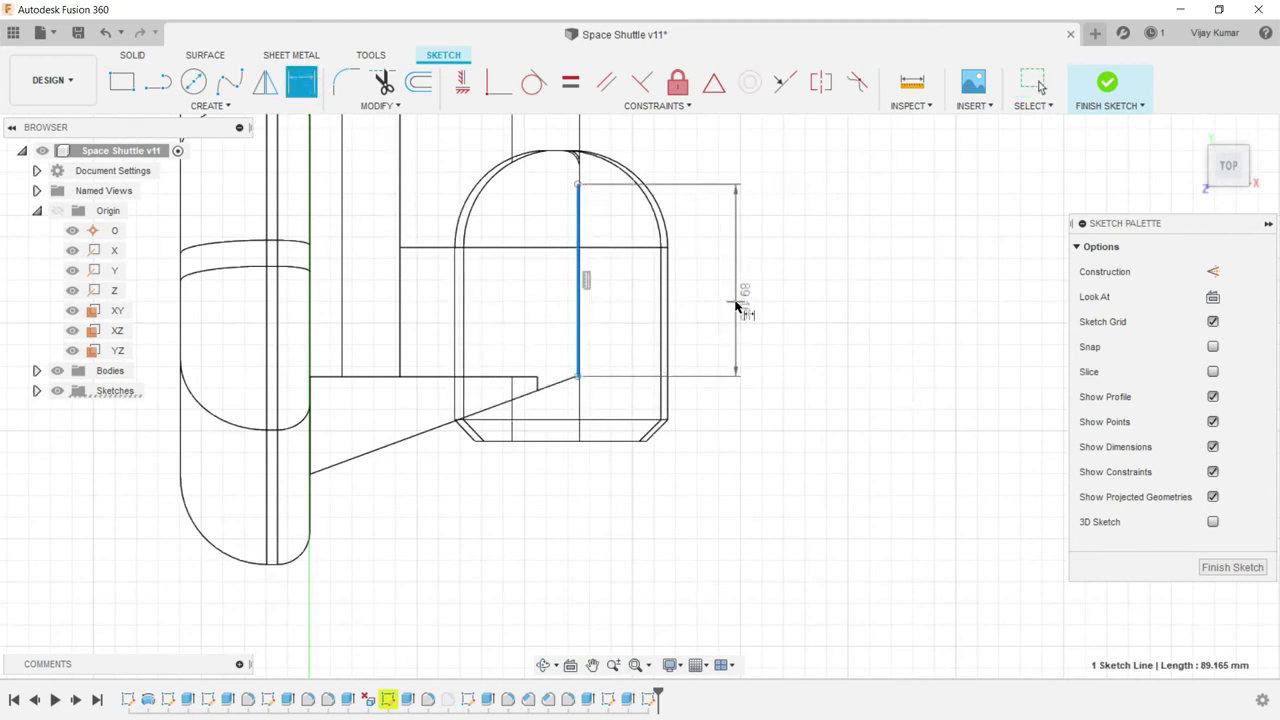
pyautogui.click(737, 300)
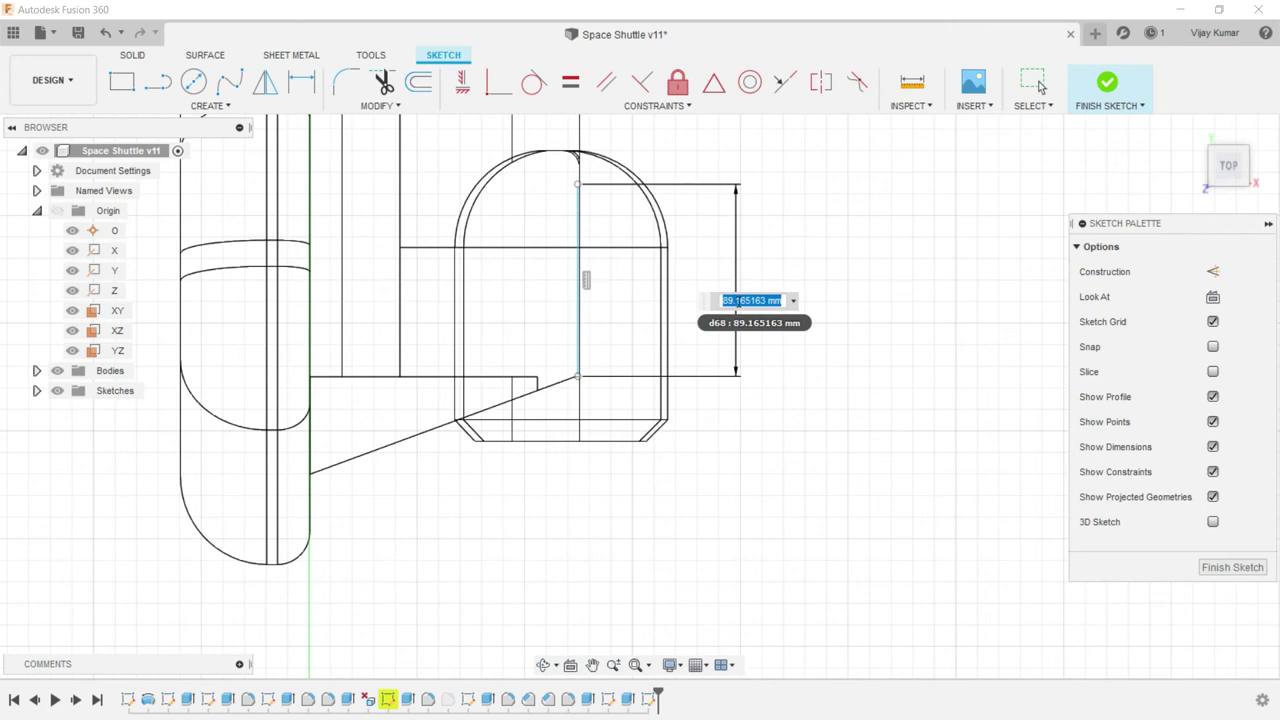
pyautogui.write('150')
pyautogui.press('Return')
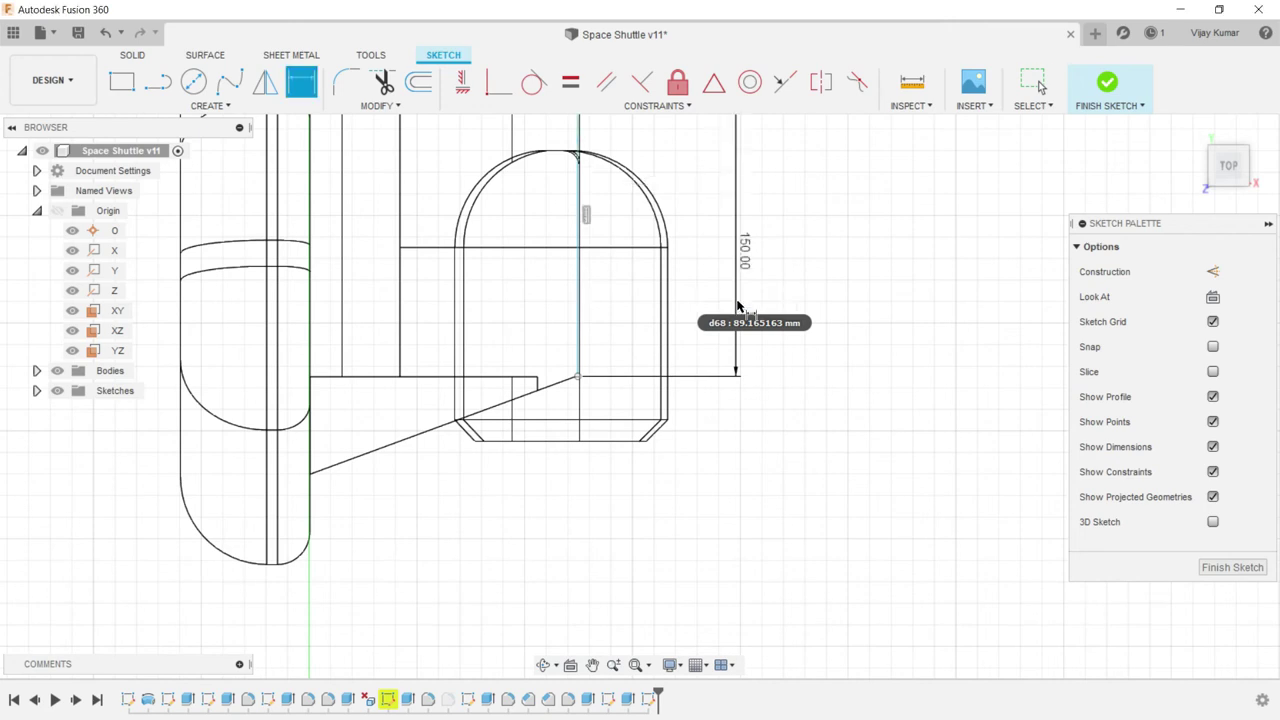
pyautogui.scroll(-3, 737, 305)
pyautogui.scroll(-3, 840, 194)
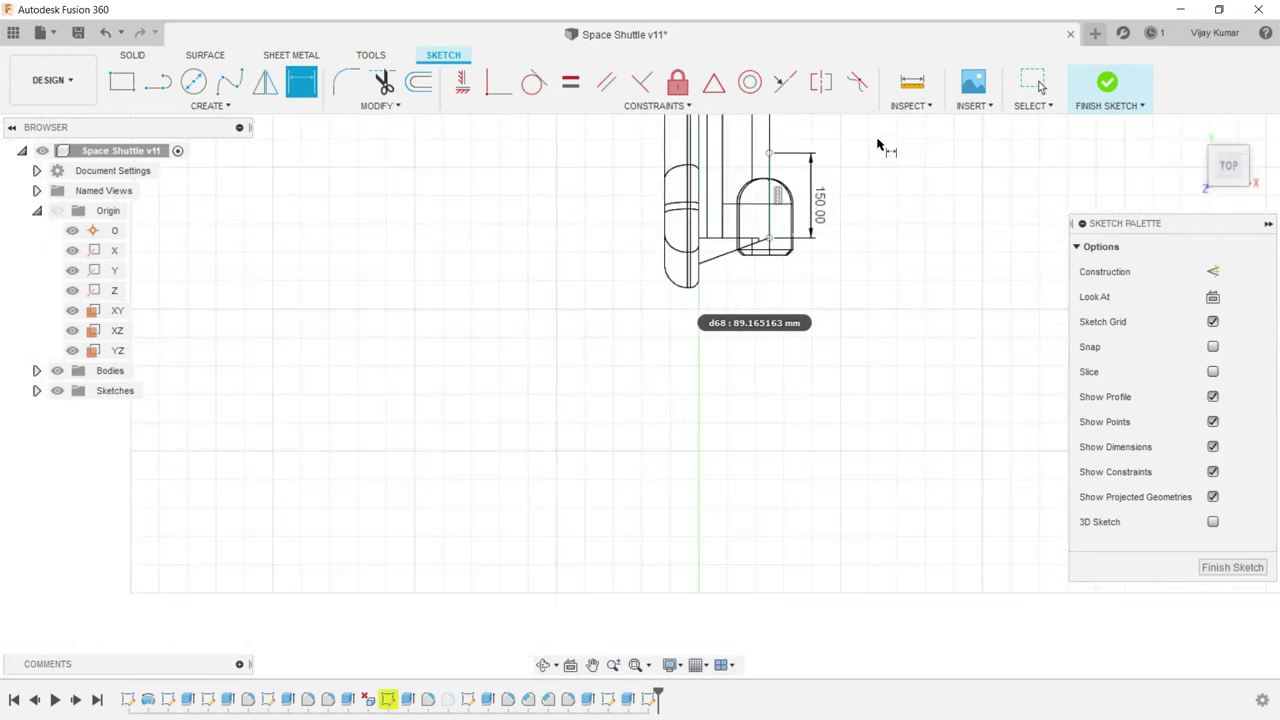
pyautogui.scroll(2, 887, 137)
pyautogui.scroll(3, 885, 140)
pyautogui.scroll(2, 882, 142)
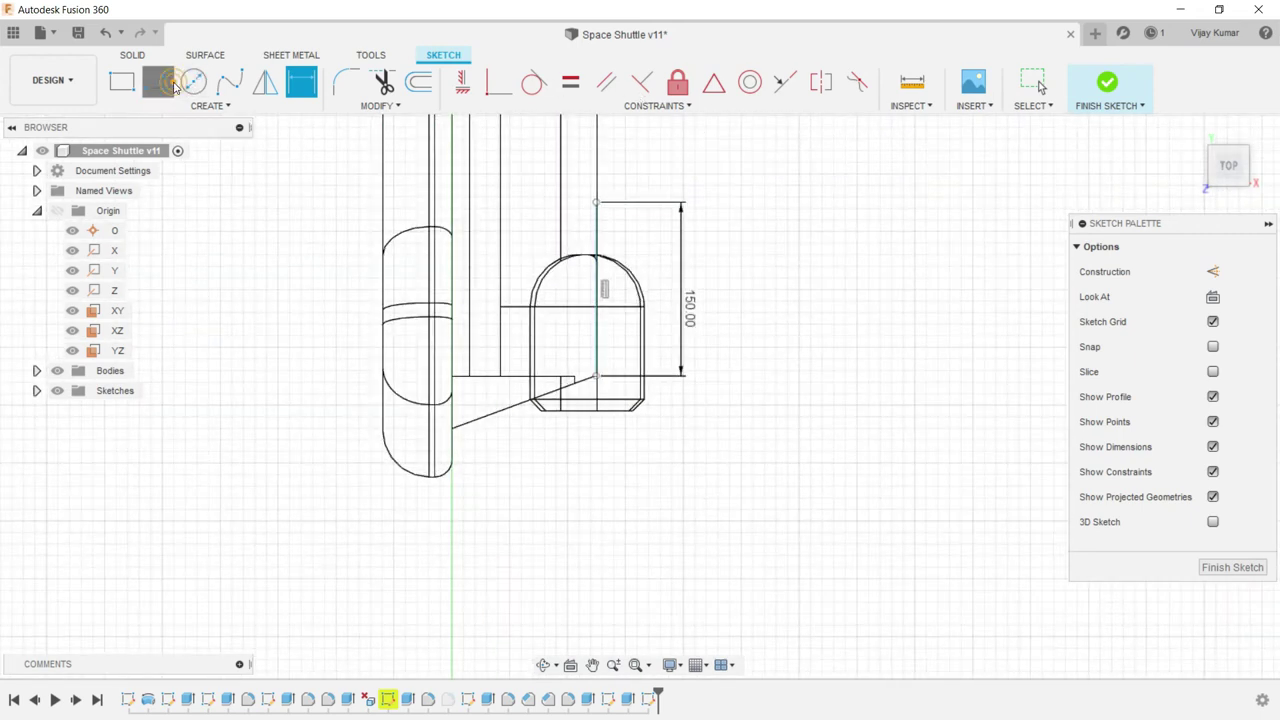
# - Draw a slanted edge, short vertical edge and top edge closing the tapered profile
pyautogui.click(172, 86)
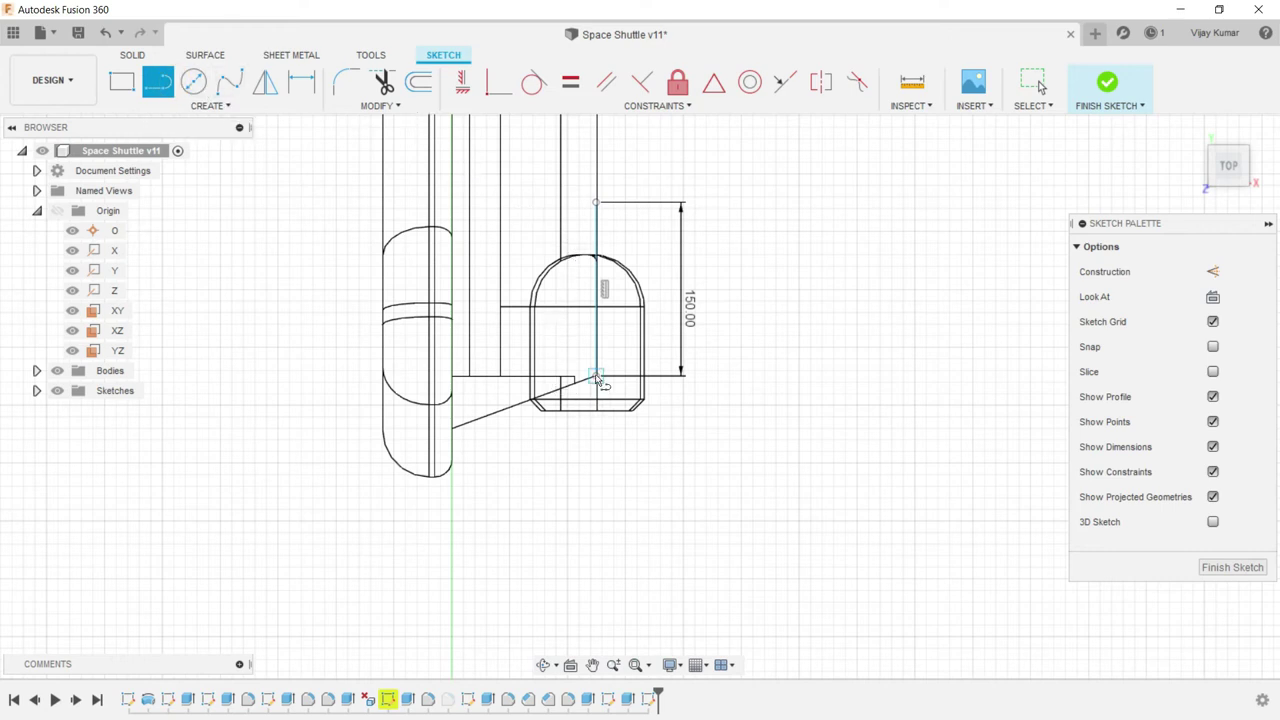
pyautogui.click(596, 376)
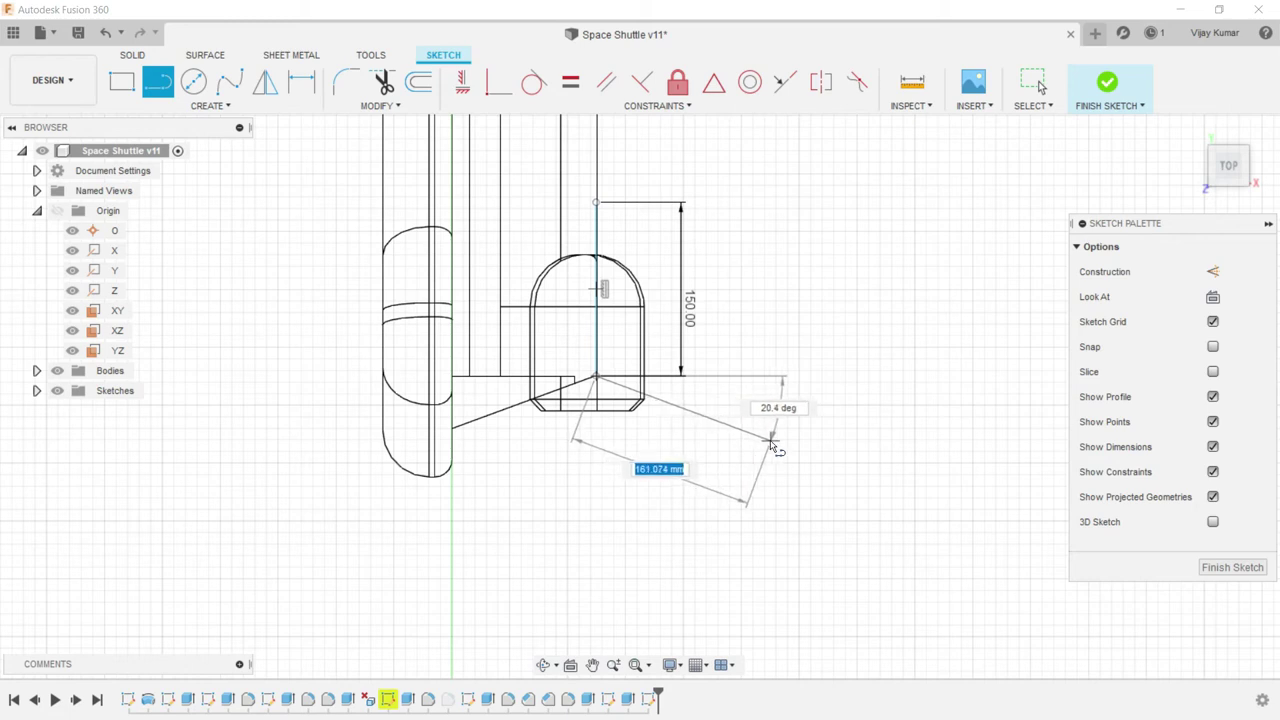
pyautogui.click(771, 442)
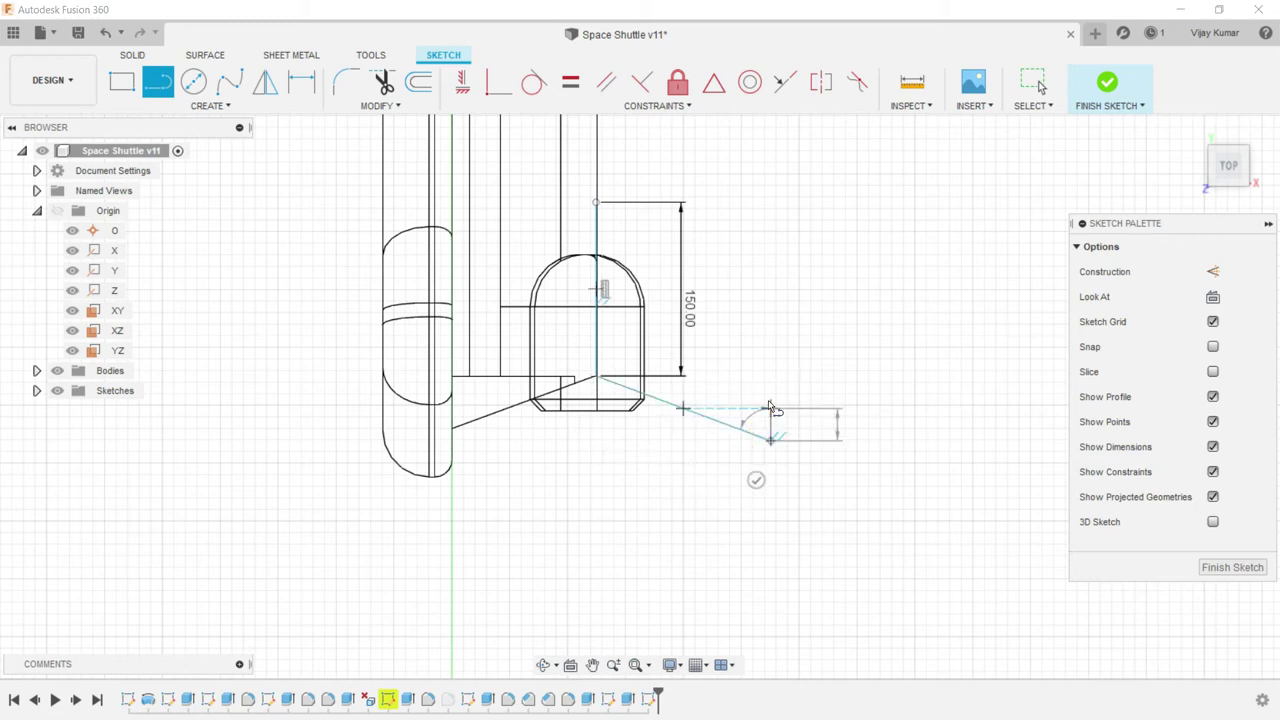
pyautogui.click(770, 353)
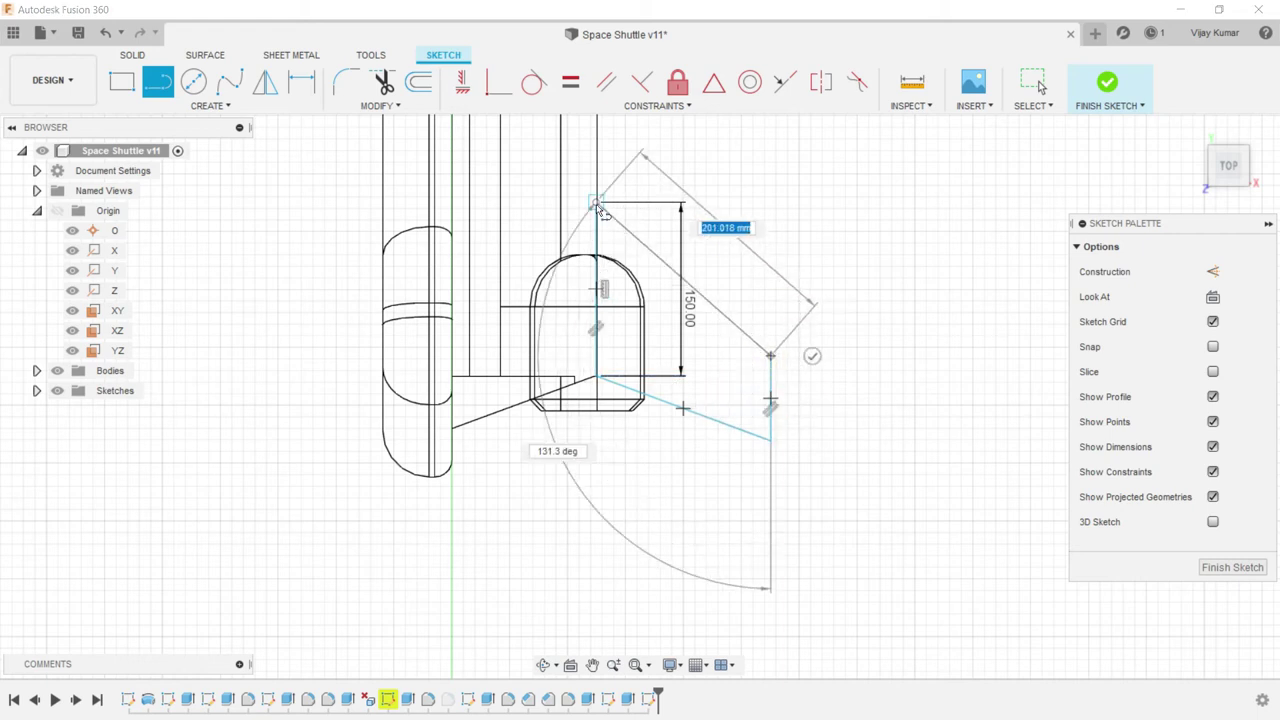
pyautogui.click(596, 205)
pyautogui.rightClick(797, 175)
pyautogui.click(833, 175)
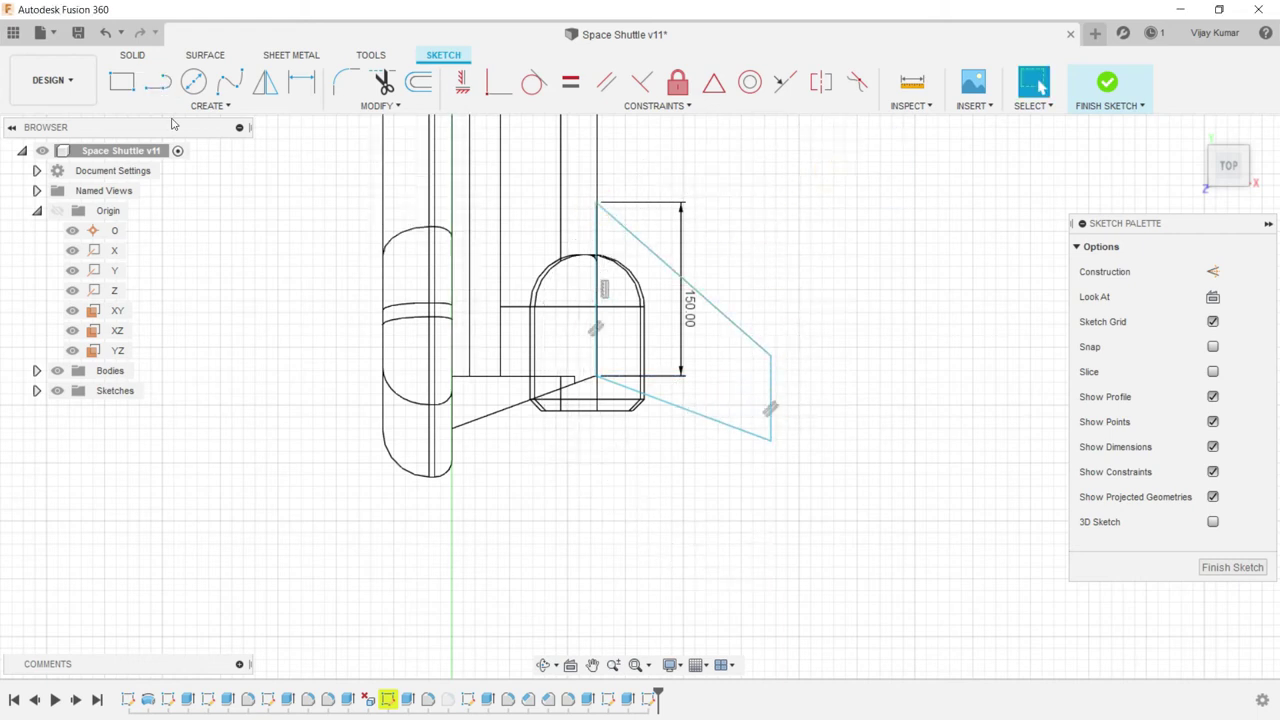
# - Dimension the short right edge and set 160 mm spacing between the vertical edges
pyautogui.click(301, 82)
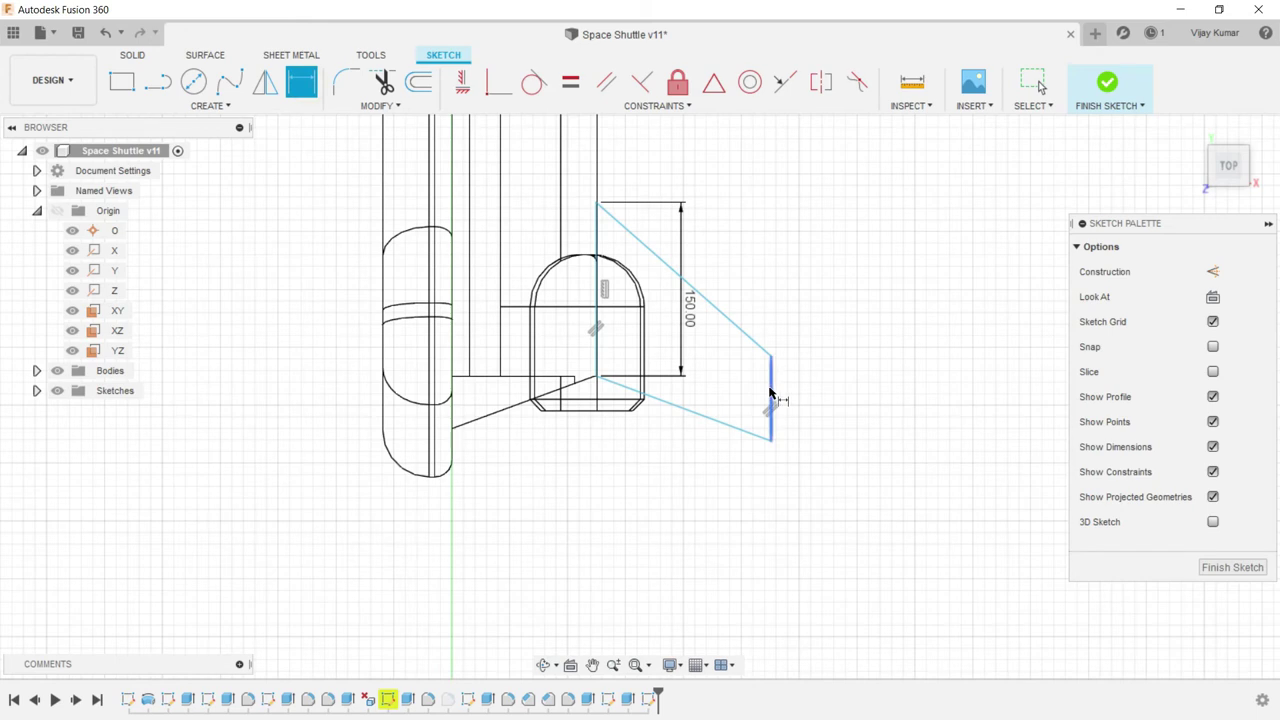
pyautogui.click(770, 392)
pyautogui.click(852, 390)
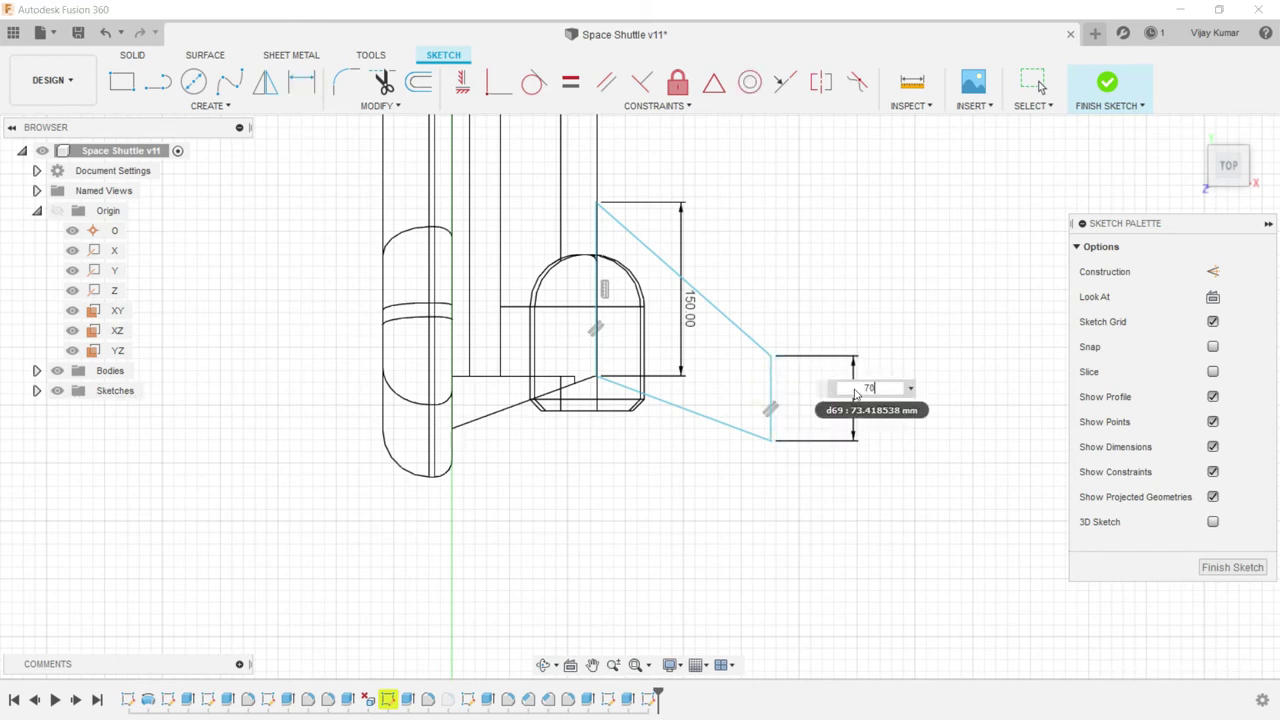
pyautogui.press('Return')
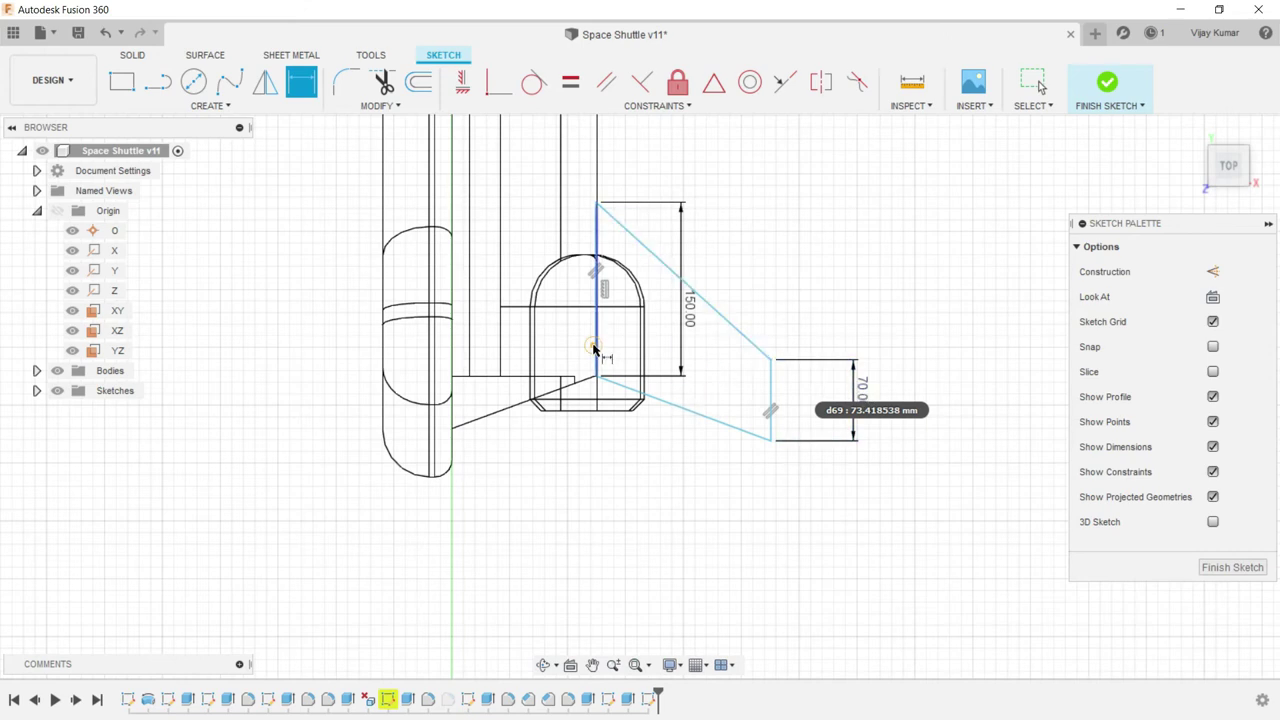
pyautogui.click(594, 346)
pyautogui.click(770, 385)
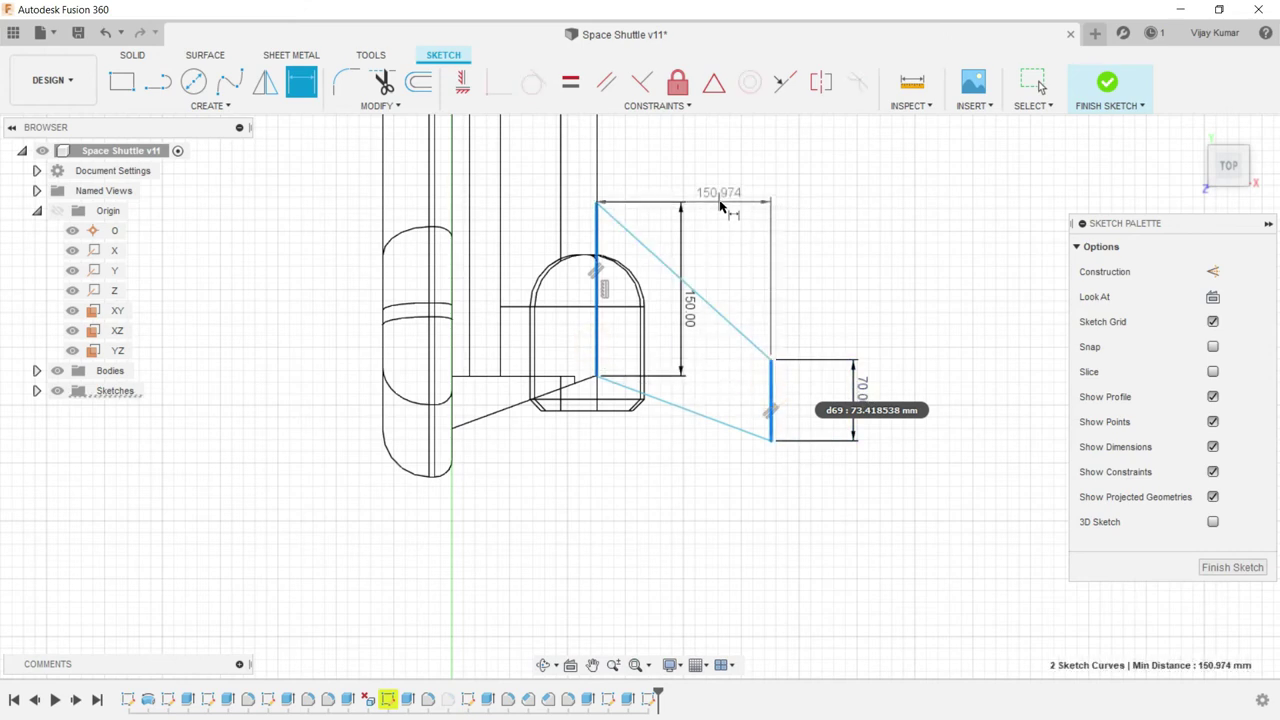
pyautogui.click(718, 201)
pyautogui.write('160')
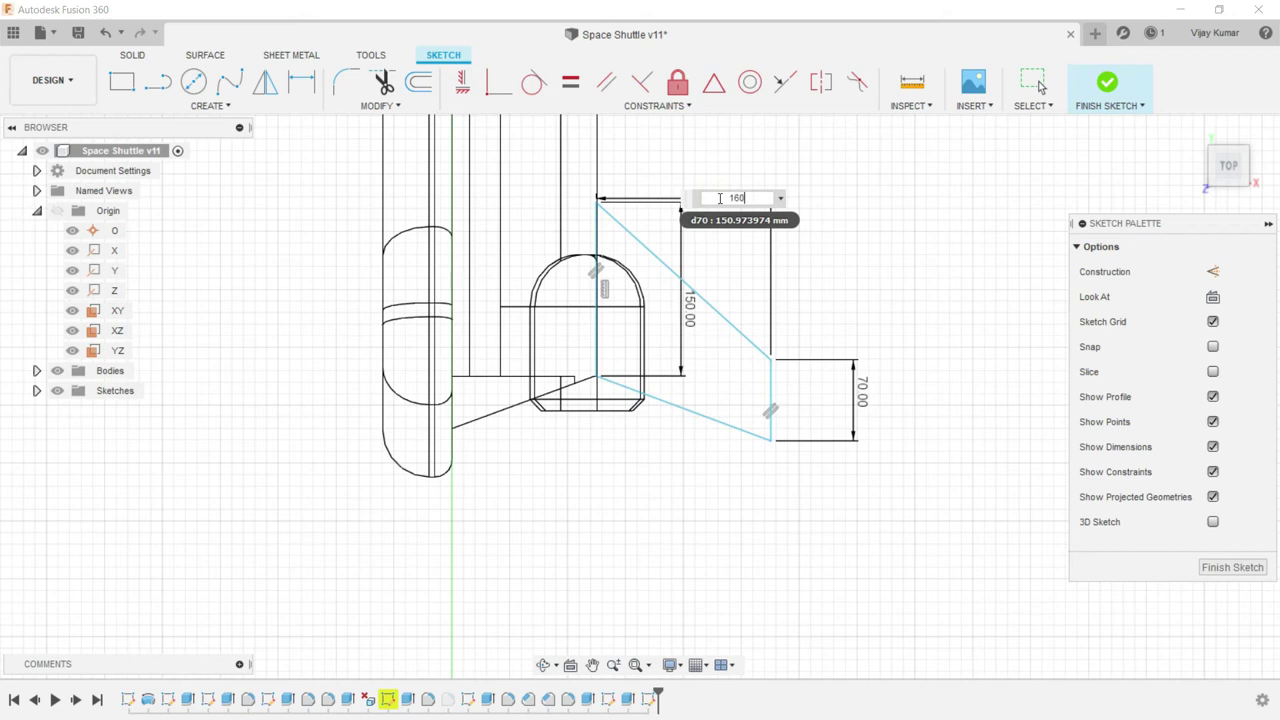
pyautogui.press('Return')
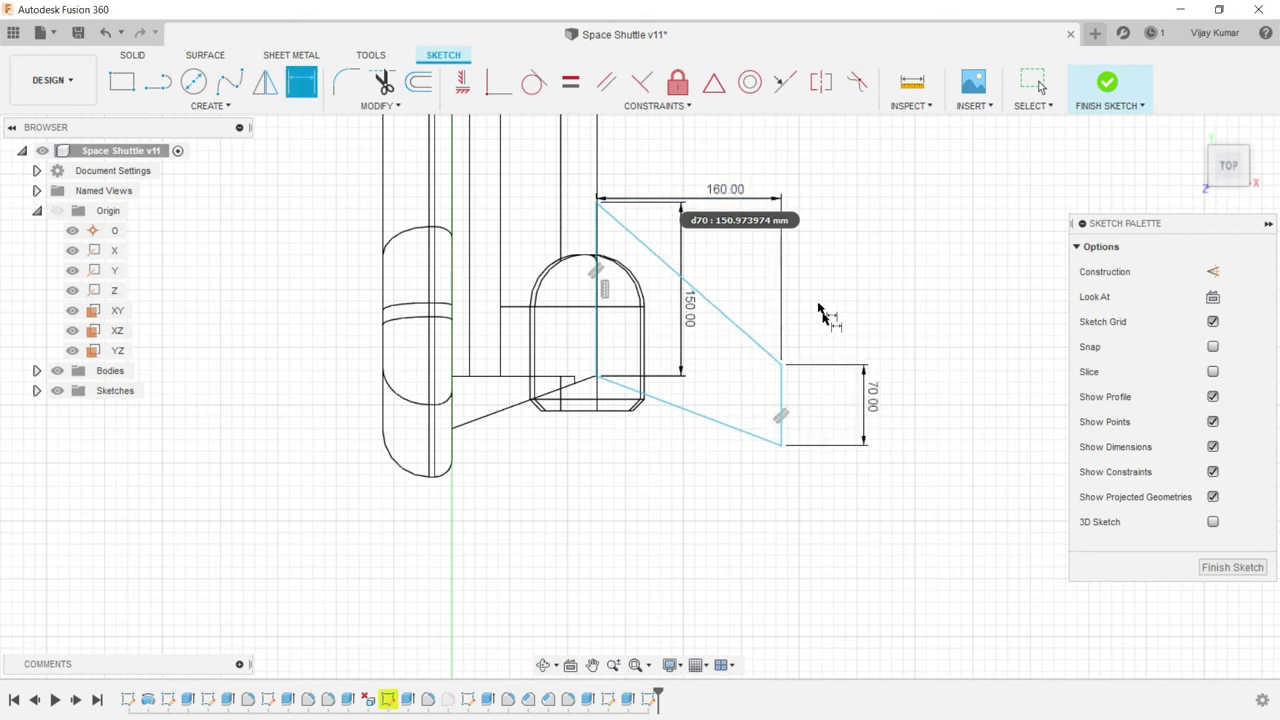
# - Change the right edge dimension to 65 mm
pyautogui.click(863, 387)
pyautogui.write('65')
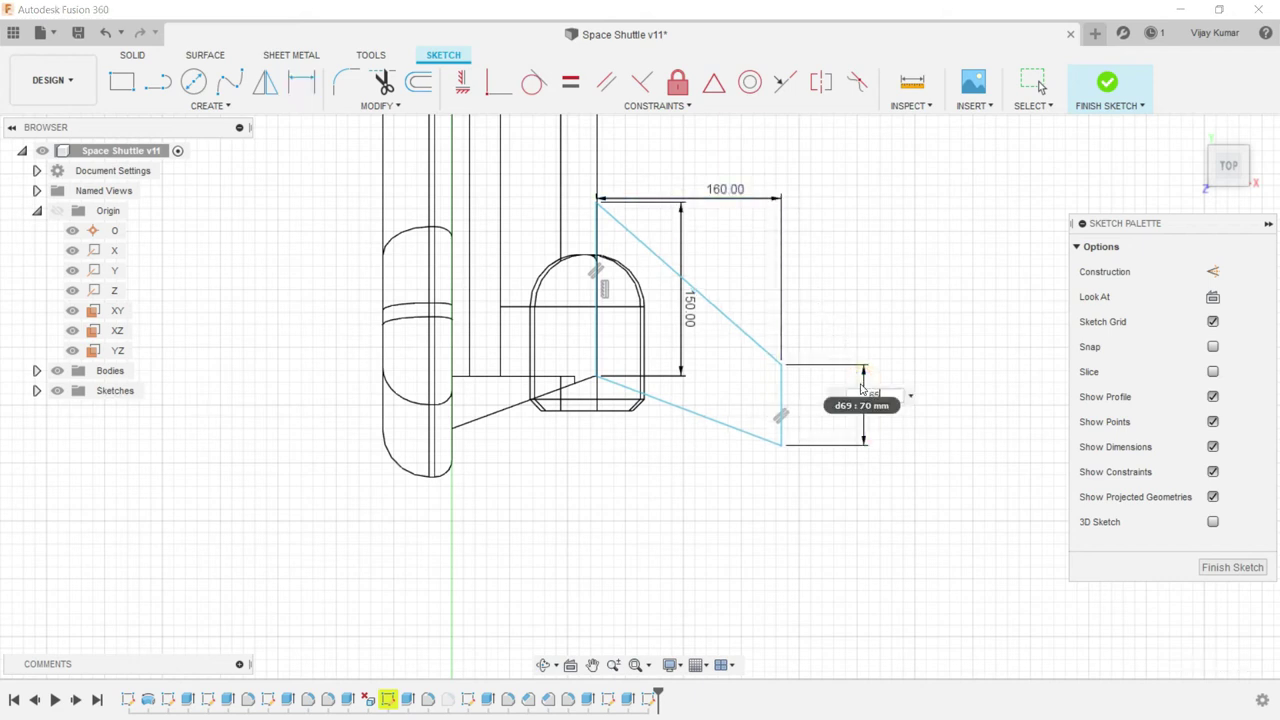
pyautogui.press('Return')
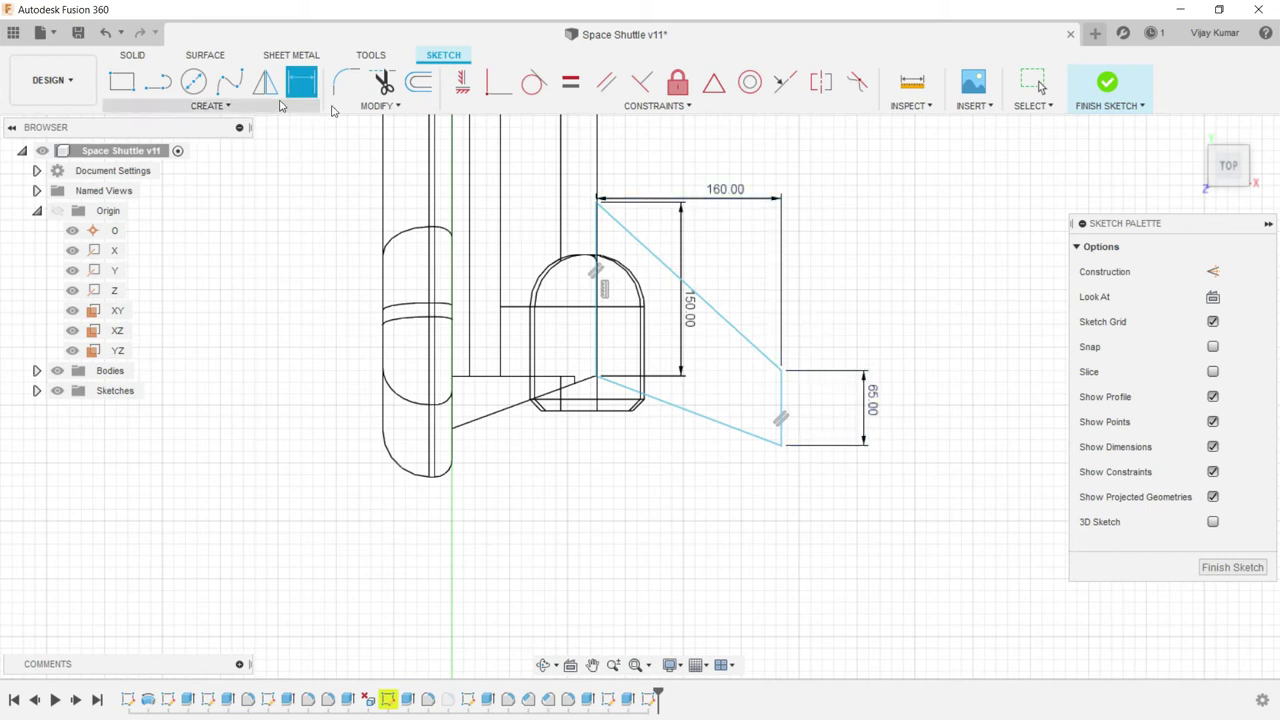
pyautogui.click(666, 667)
pyautogui.moveTo(705, 512)
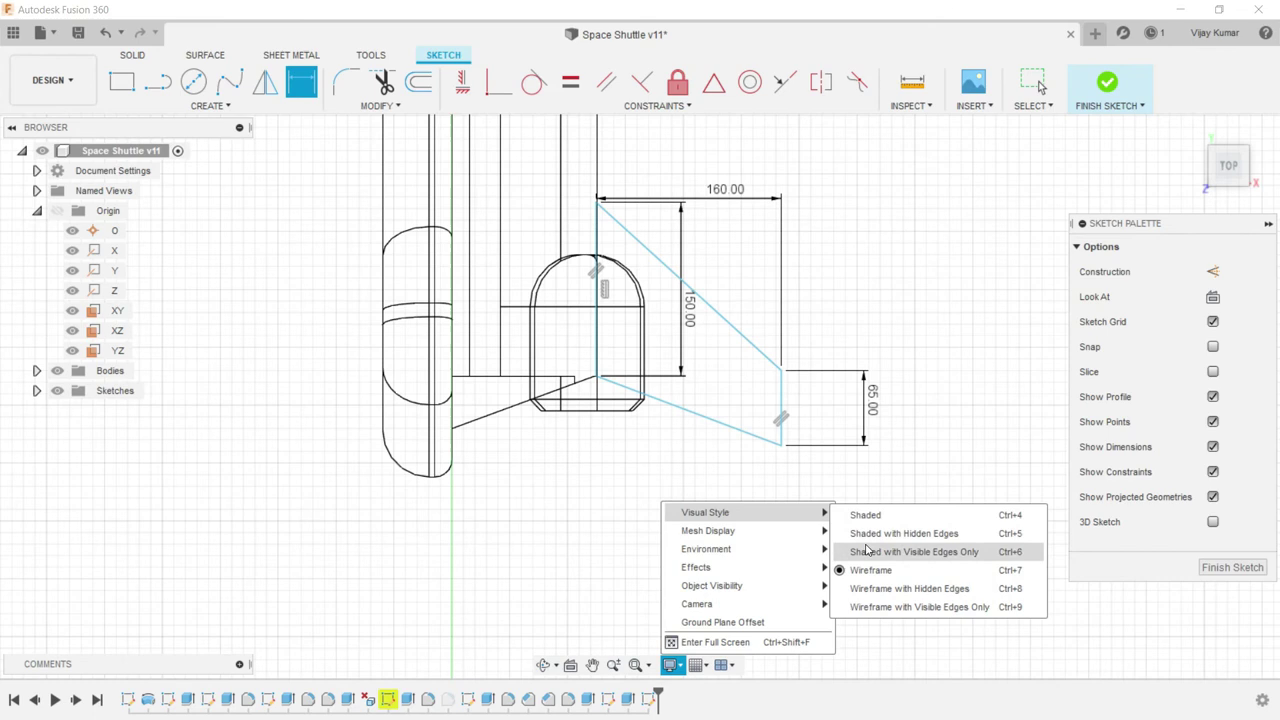
# - Set the Shaded with Visible Edges Only style and finish the fin sketch
pyautogui.click(868, 537)
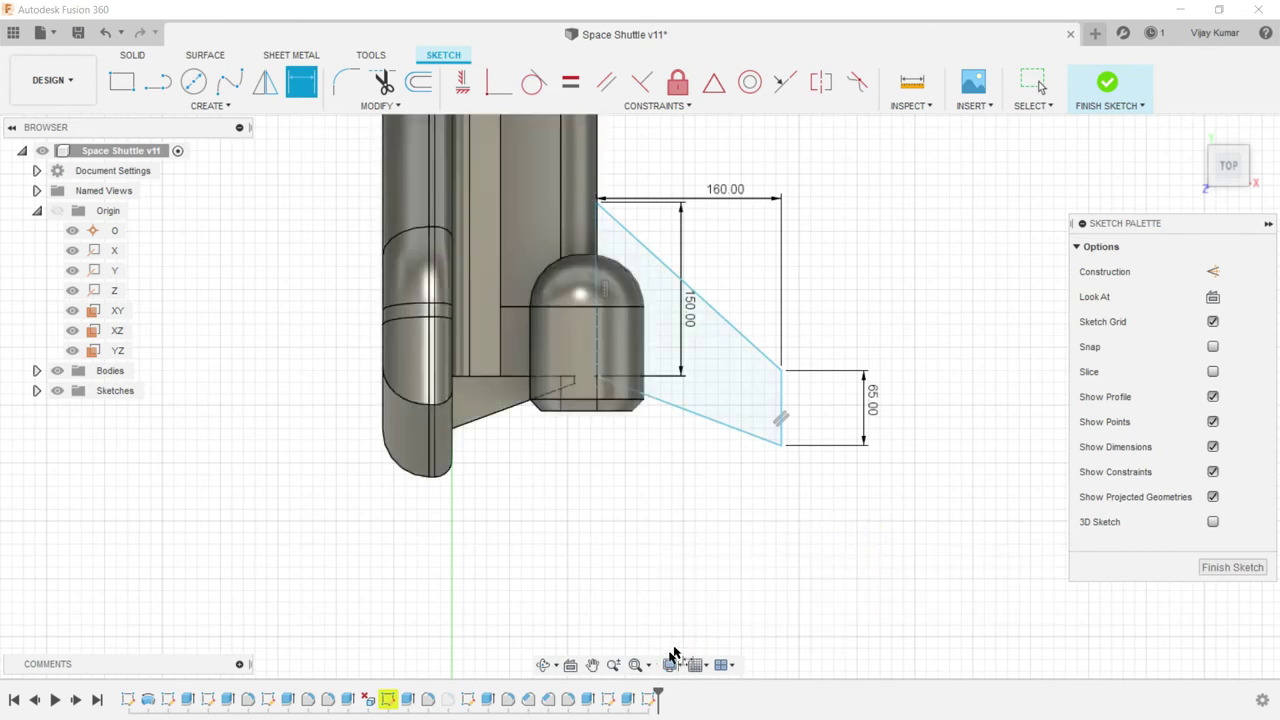
pyautogui.click(543, 665)
pyautogui.moveTo(543, 508)
pyautogui.mouseDown()
pyautogui.moveTo(427, 532)
pyautogui.moveTo(336, 307)
pyautogui.mouseUp()
pyautogui.rightClick(336, 307)
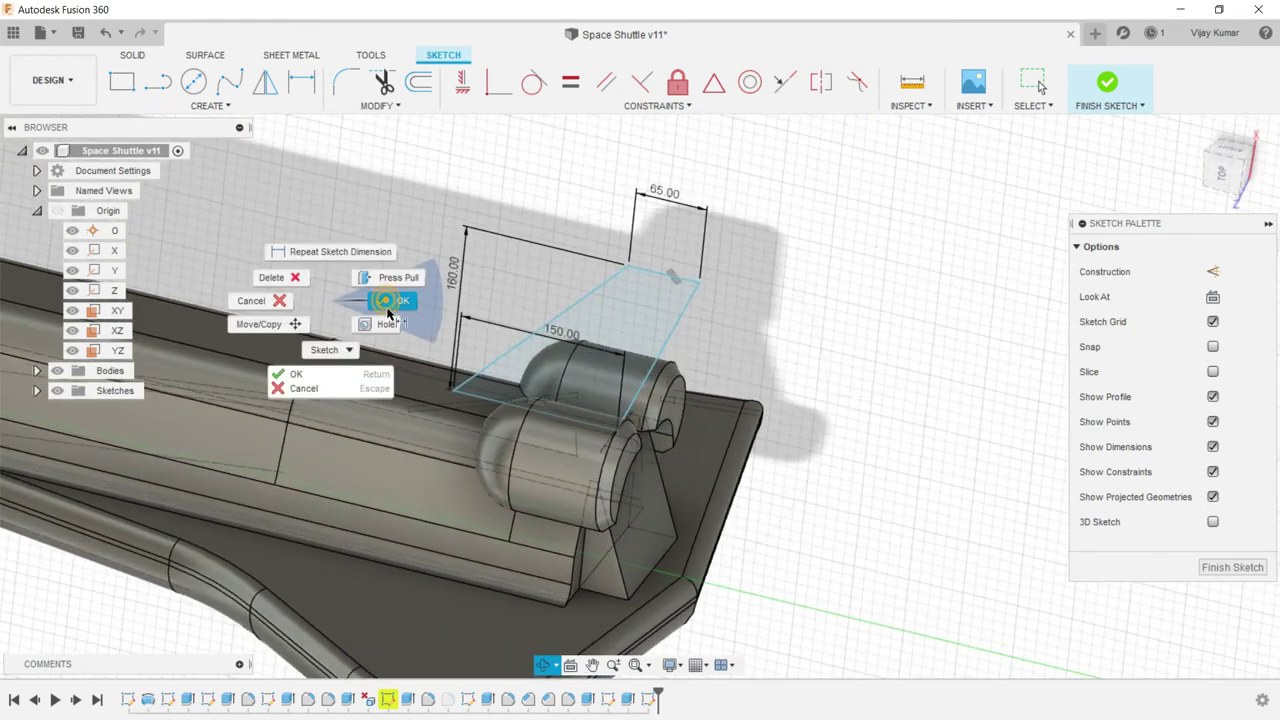
pyautogui.click(389, 313)
pyautogui.click(133, 55)
# - Extrude the fin profile symmetrically 5 mm, joined to the shuttle body
pyautogui.click(157, 81)
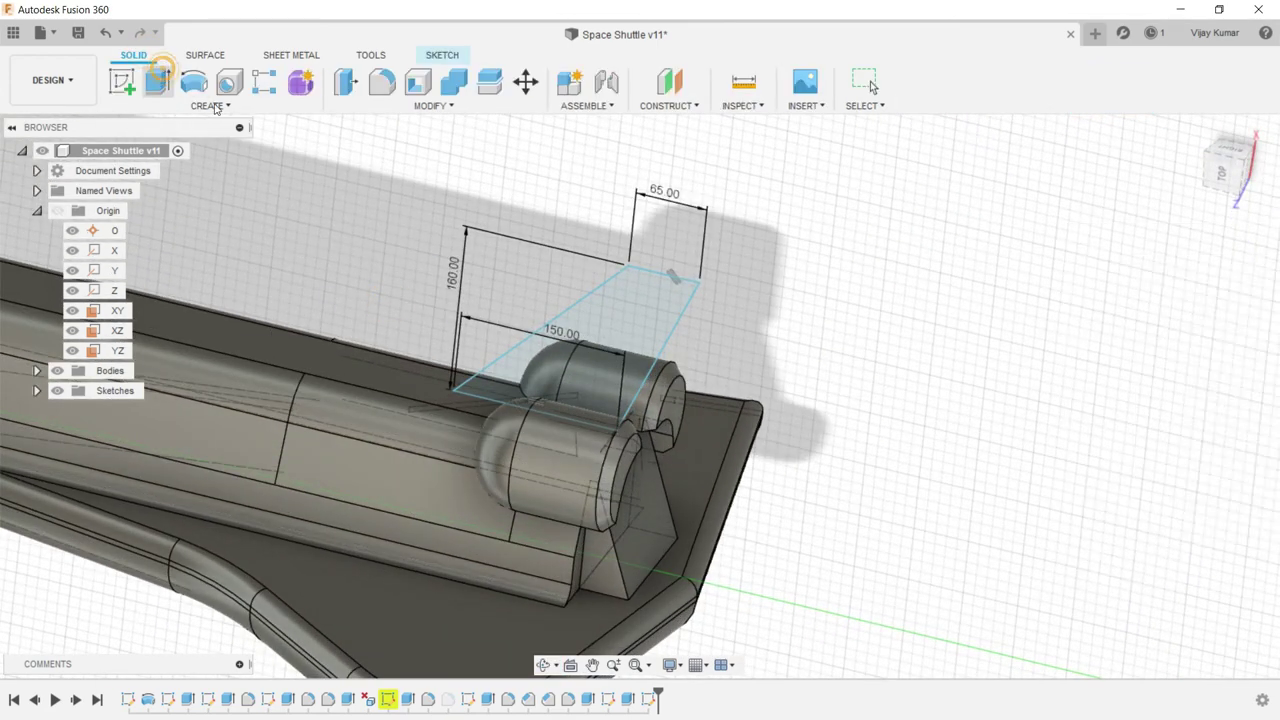
pyautogui.click(1200, 296)
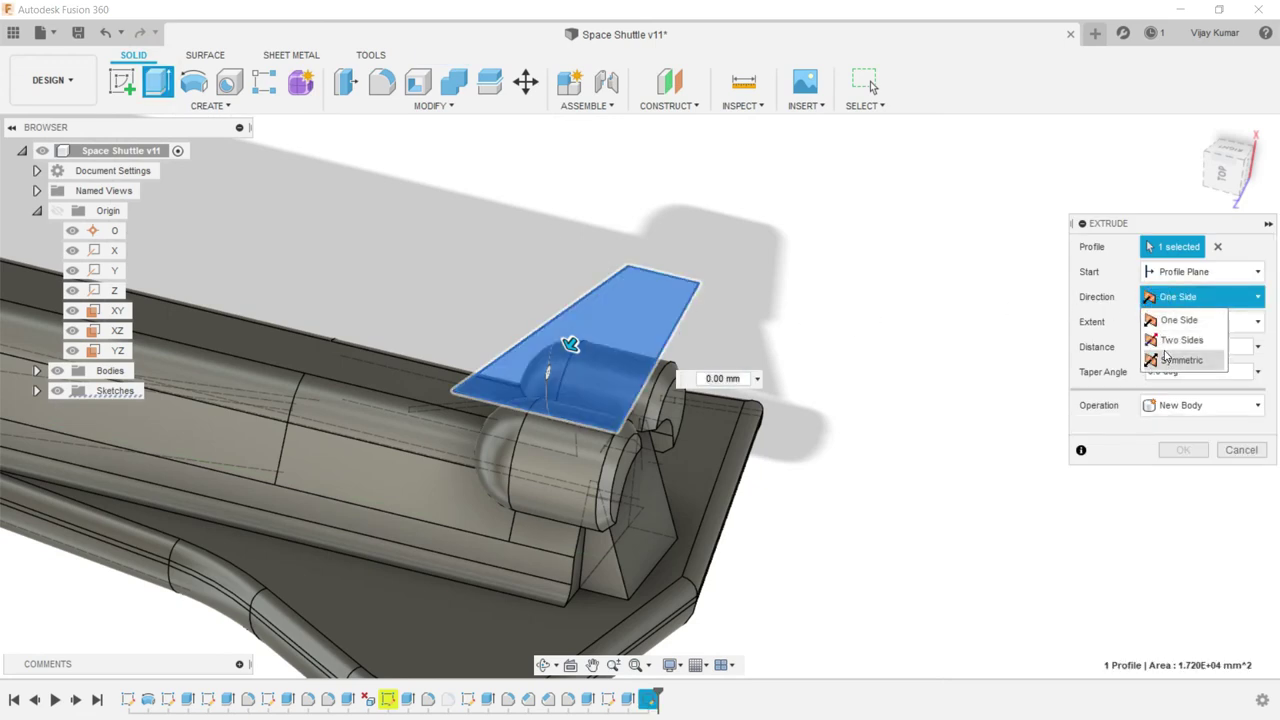
pyautogui.click(1175, 357)
pyautogui.click(1170, 371)
pyautogui.write('5')
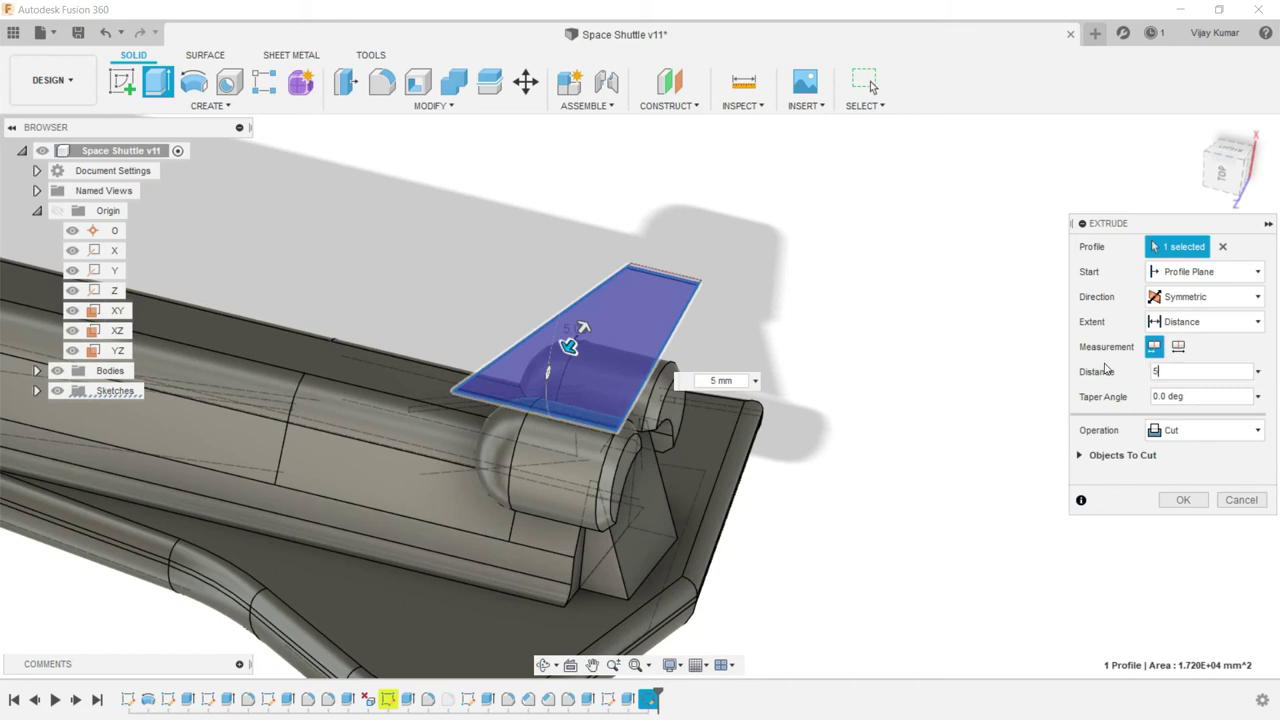
pyautogui.click(1195, 430)
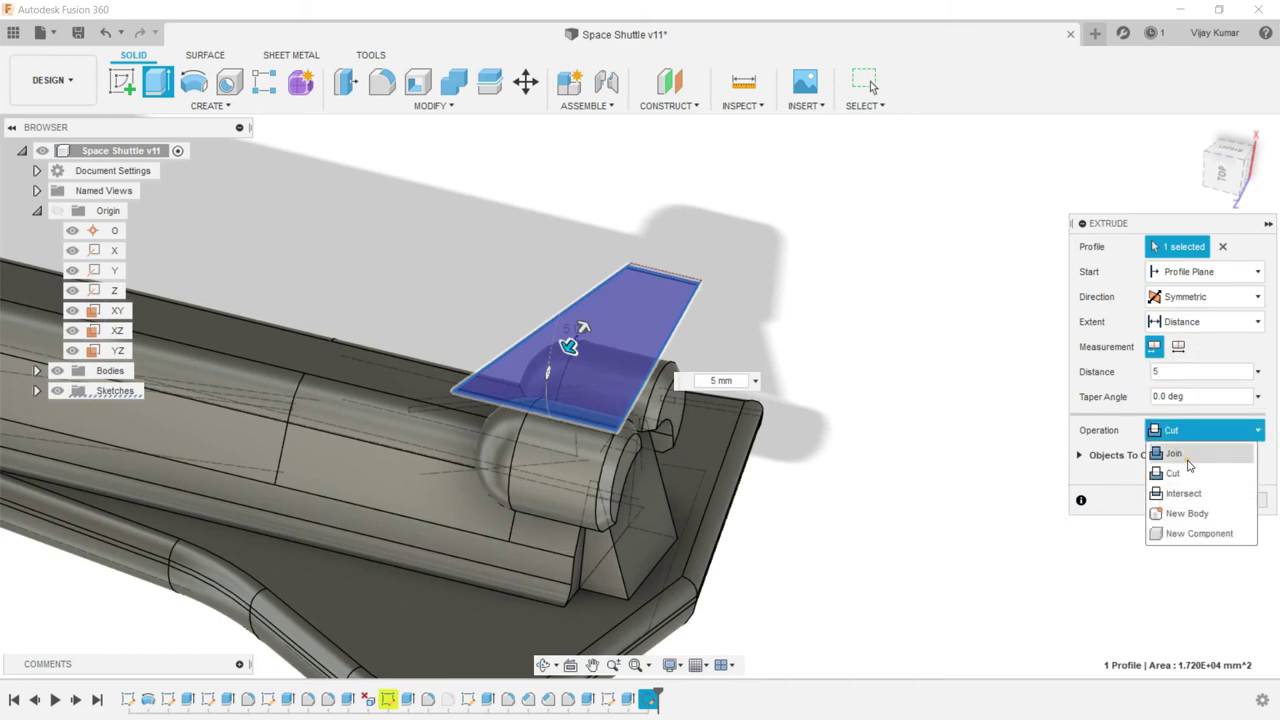
pyautogui.click(1188, 464)
pyautogui.click(1182, 477)
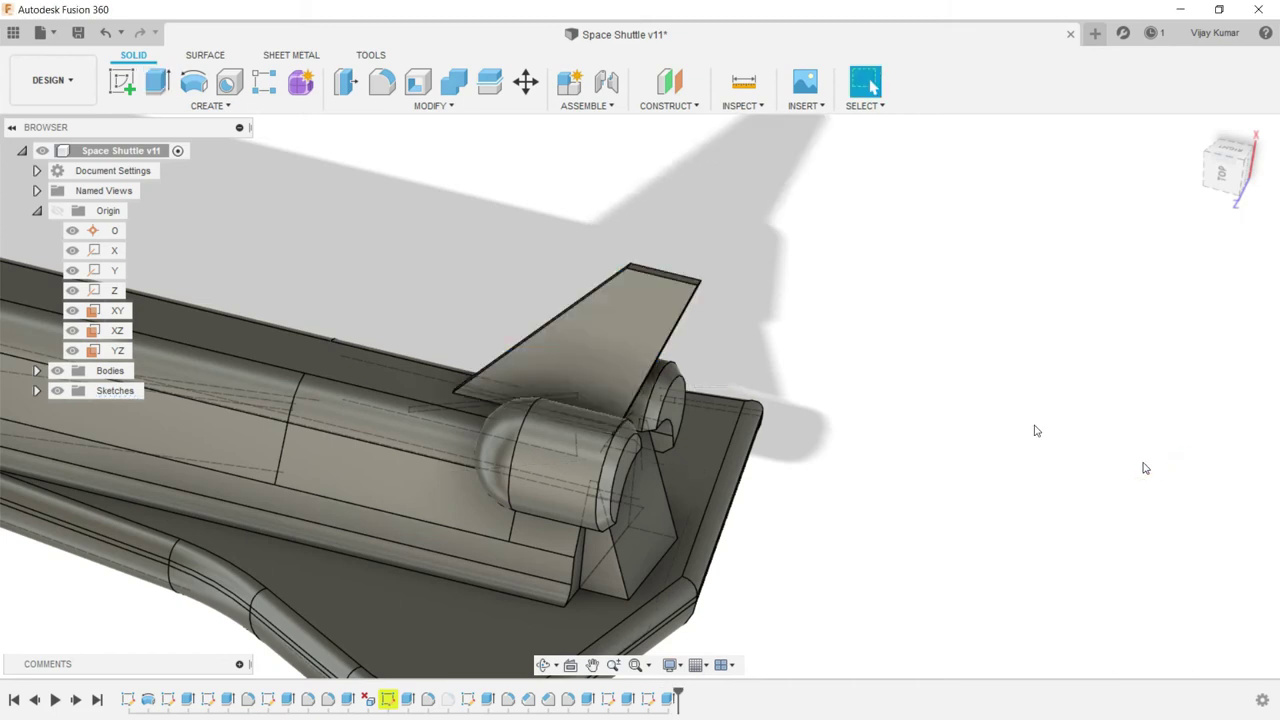
pyautogui.scroll(-5, 928, 394)
# - Edit the fin's Extrude feature in the timeline, raising its distance to 10 mm
pyautogui.click(541, 666)
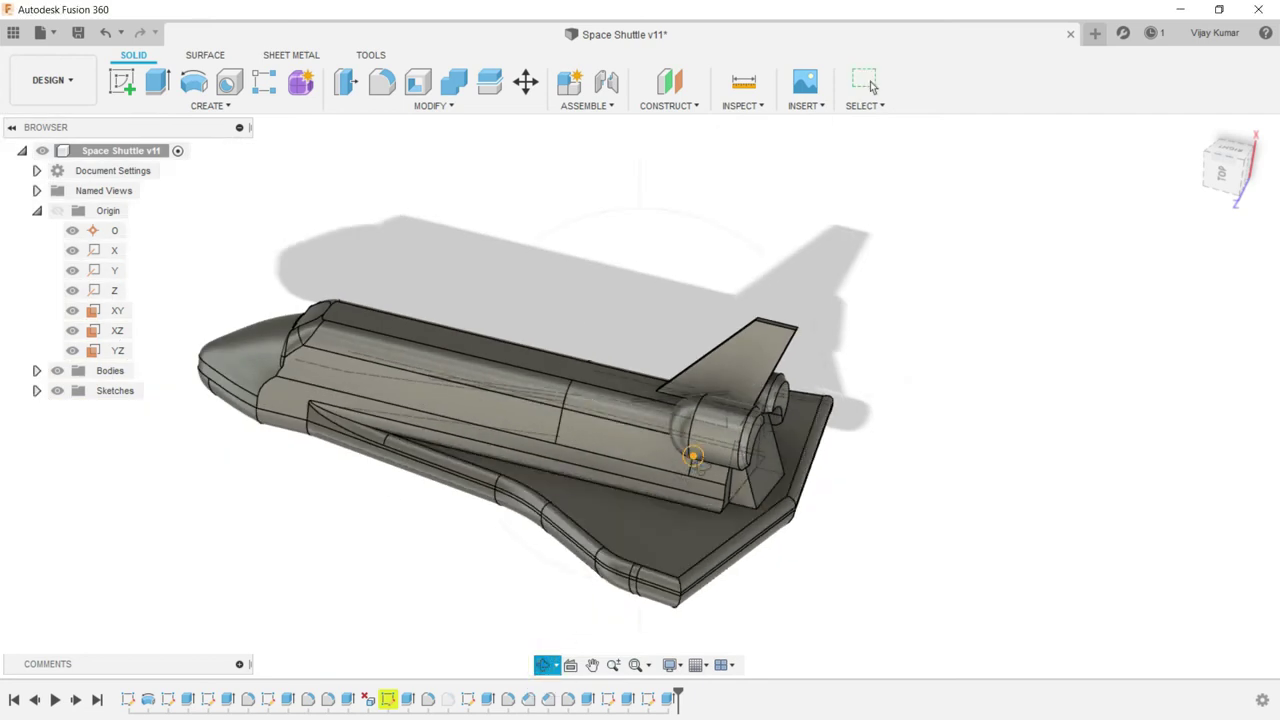
pyautogui.moveTo(686, 443); pyautogui.dragTo(1043, 247)
pyautogui.rightClick(1043, 247)
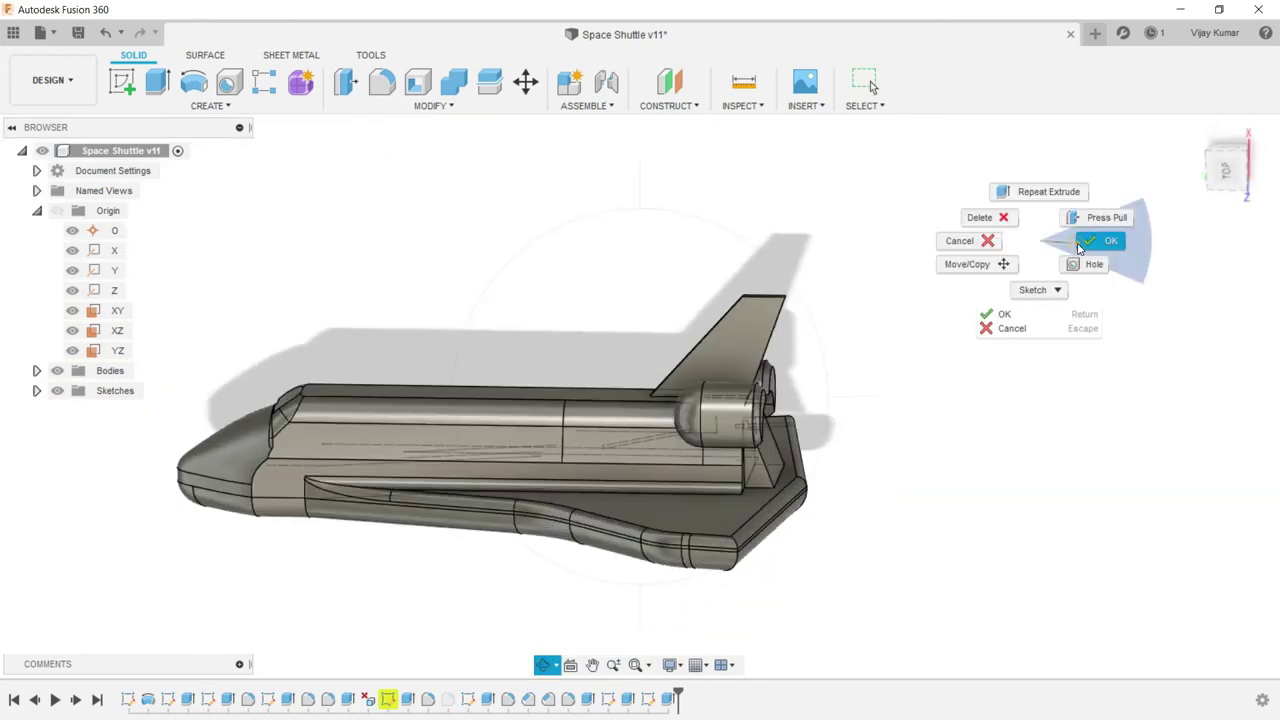
pyautogui.click(1089, 240)
pyautogui.rightClick(668, 700)
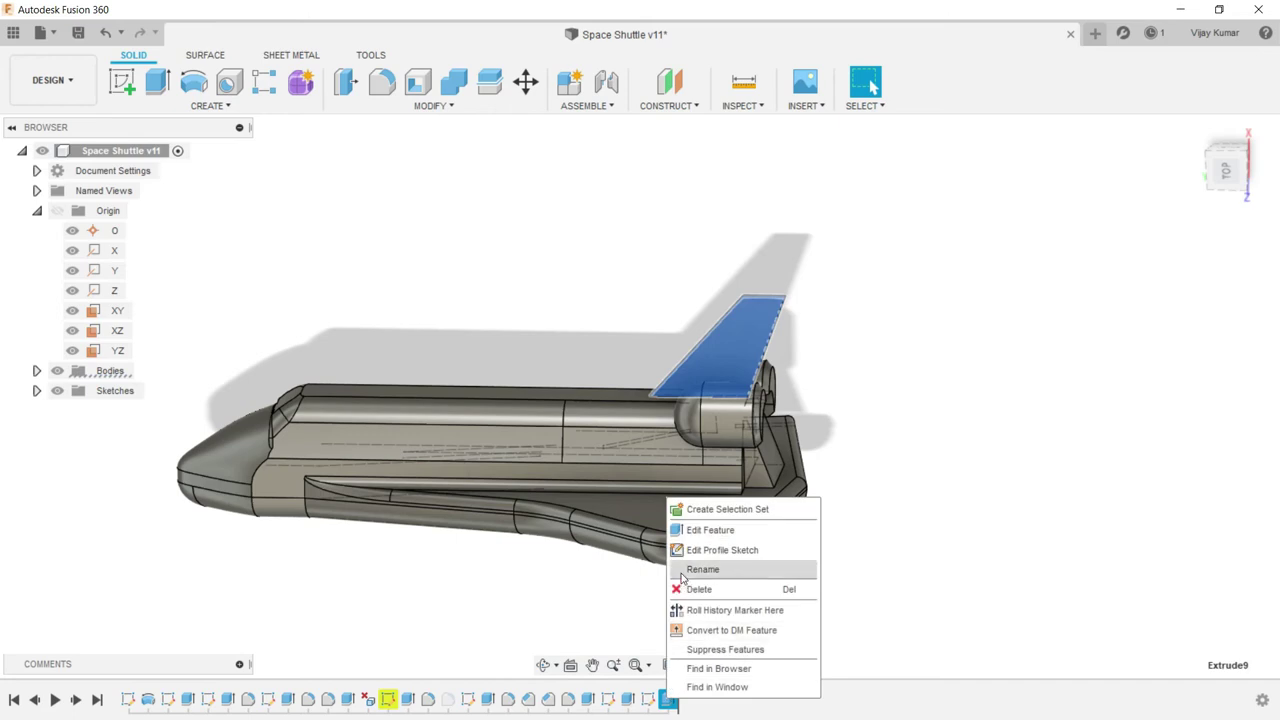
pyautogui.click(697, 533)
pyautogui.click(1169, 371)
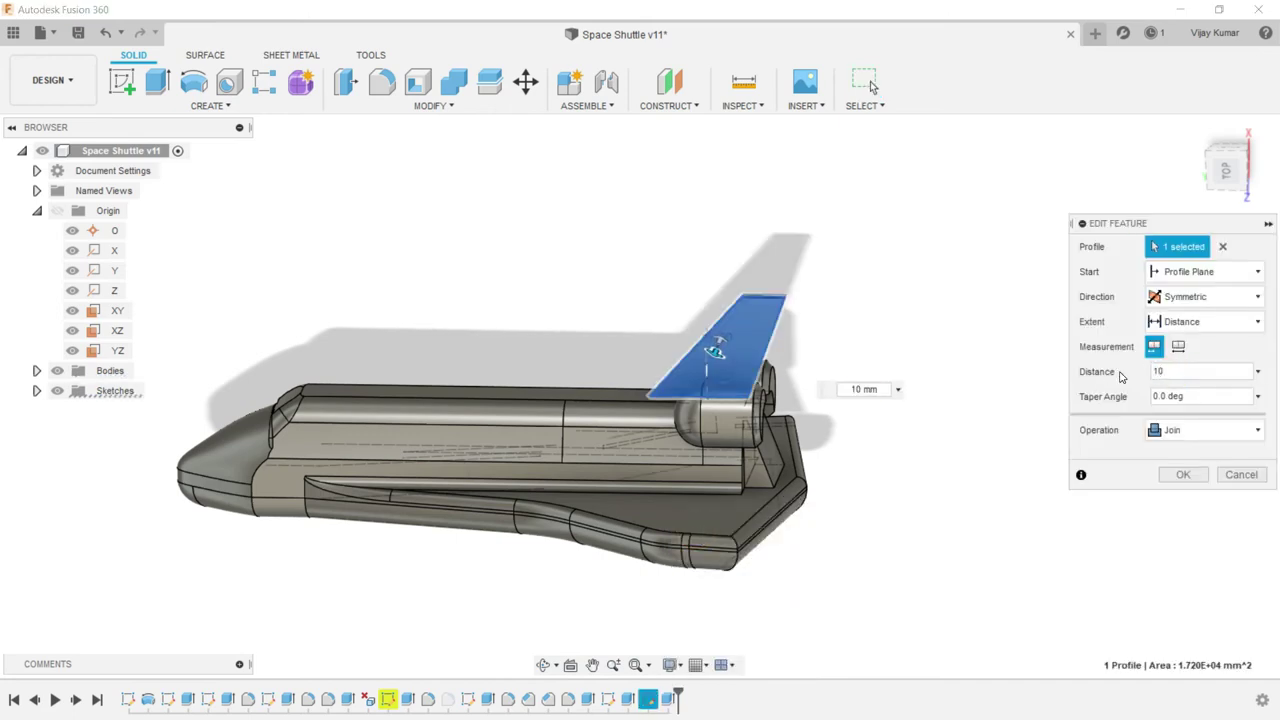
pyautogui.click(1193, 472)
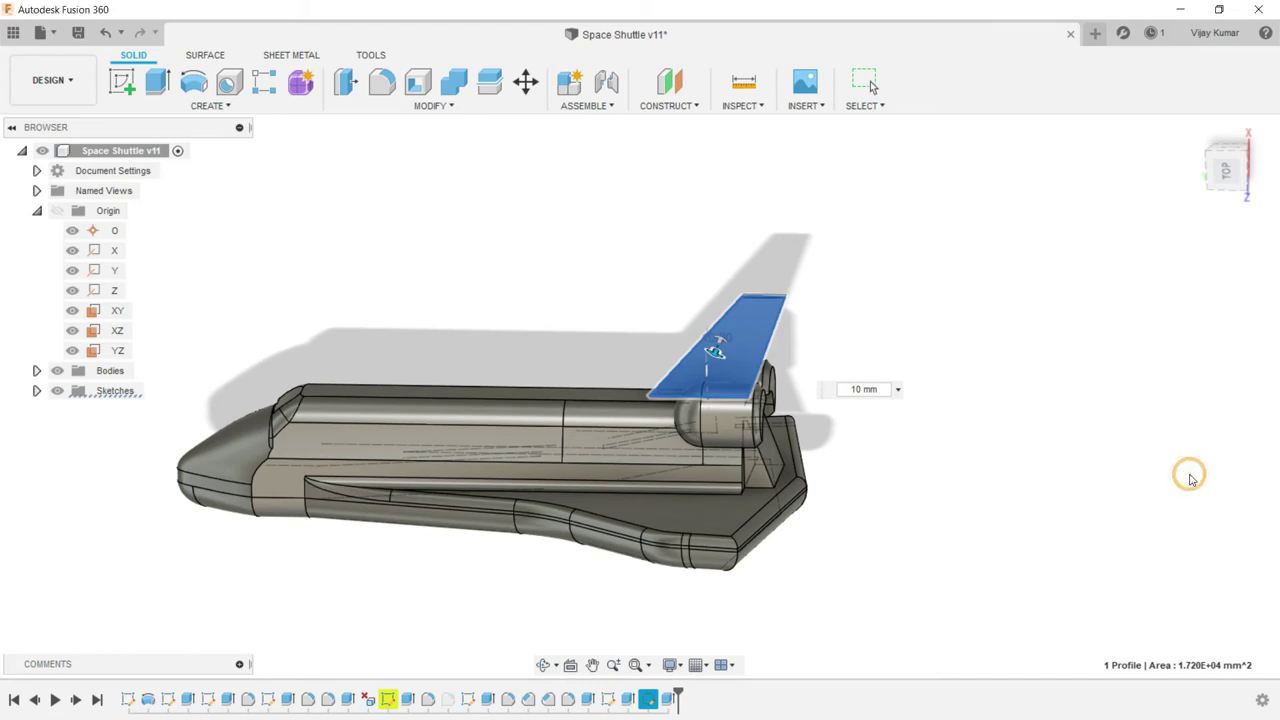
pyautogui.click(542, 667)
pyautogui.moveTo(659, 420); pyautogui.dragTo(660, 477)
pyautogui.rightClick(995, 280)
pyautogui.click(958, 318)
# - Start a fillet on the fin's first edge with a 5 mm radius
pyautogui.scroll(2, 700, 350)
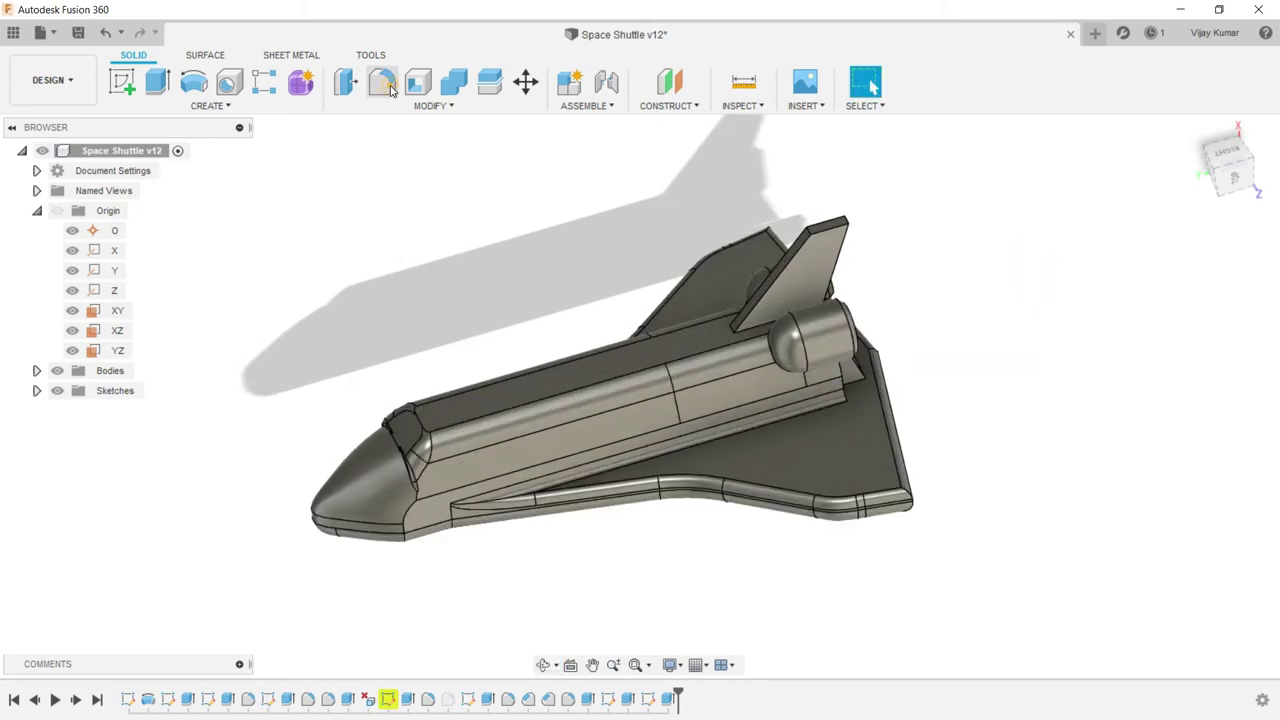
pyautogui.press('f')
pyautogui.scroll(5, 757, 284)
pyautogui.click(757, 284)
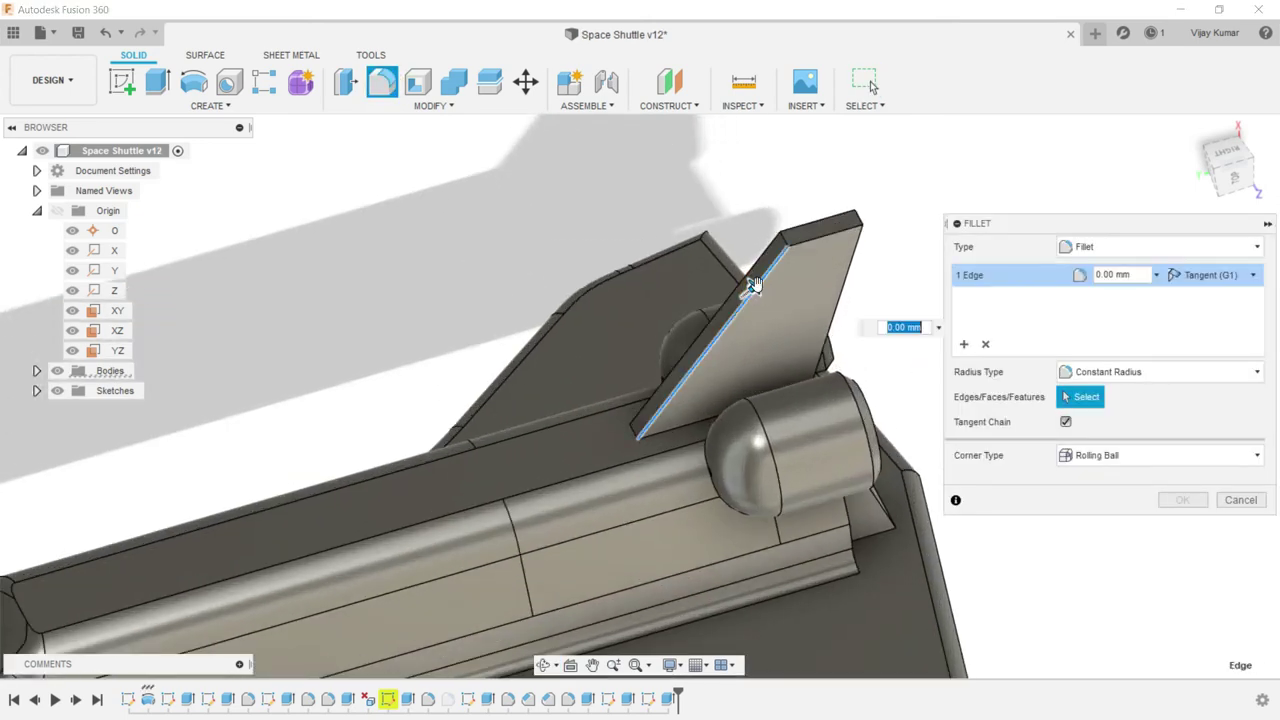
pyautogui.write('5')
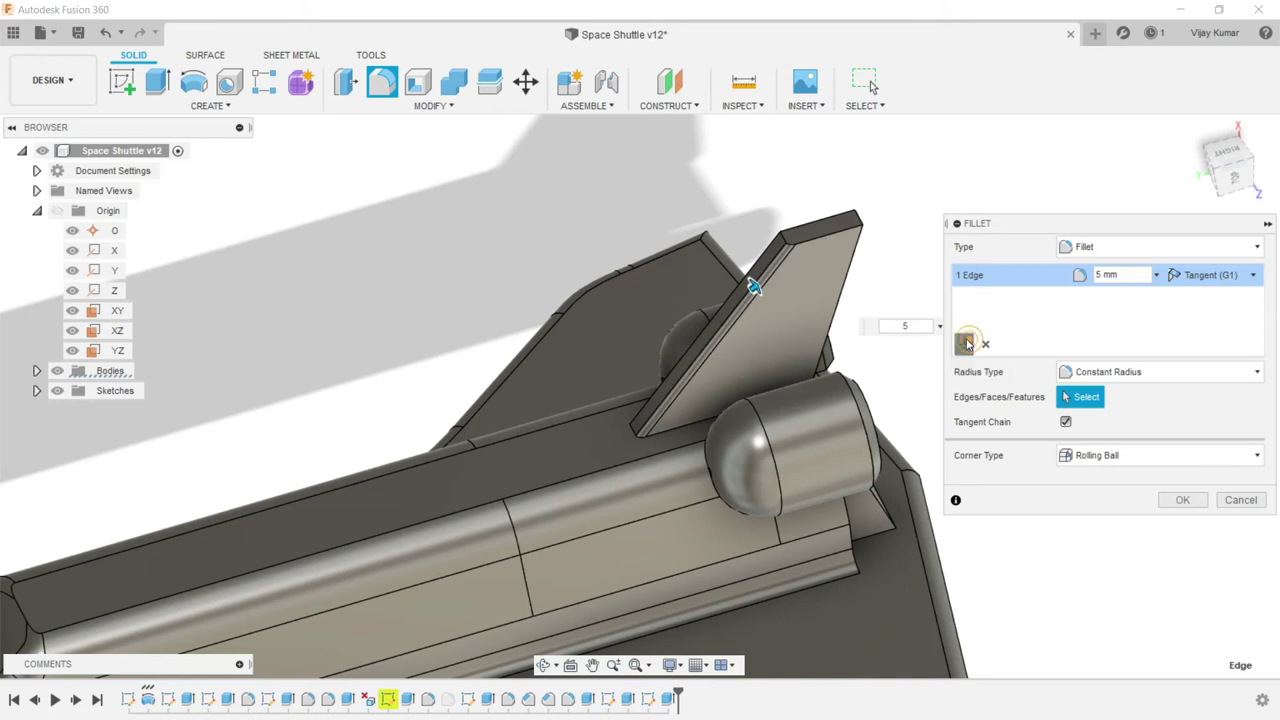
pyautogui.click(970, 320)
# - Add the fin's top, rear and front edges to the fillet, each at 5 mm
pyautogui.click(824, 244)
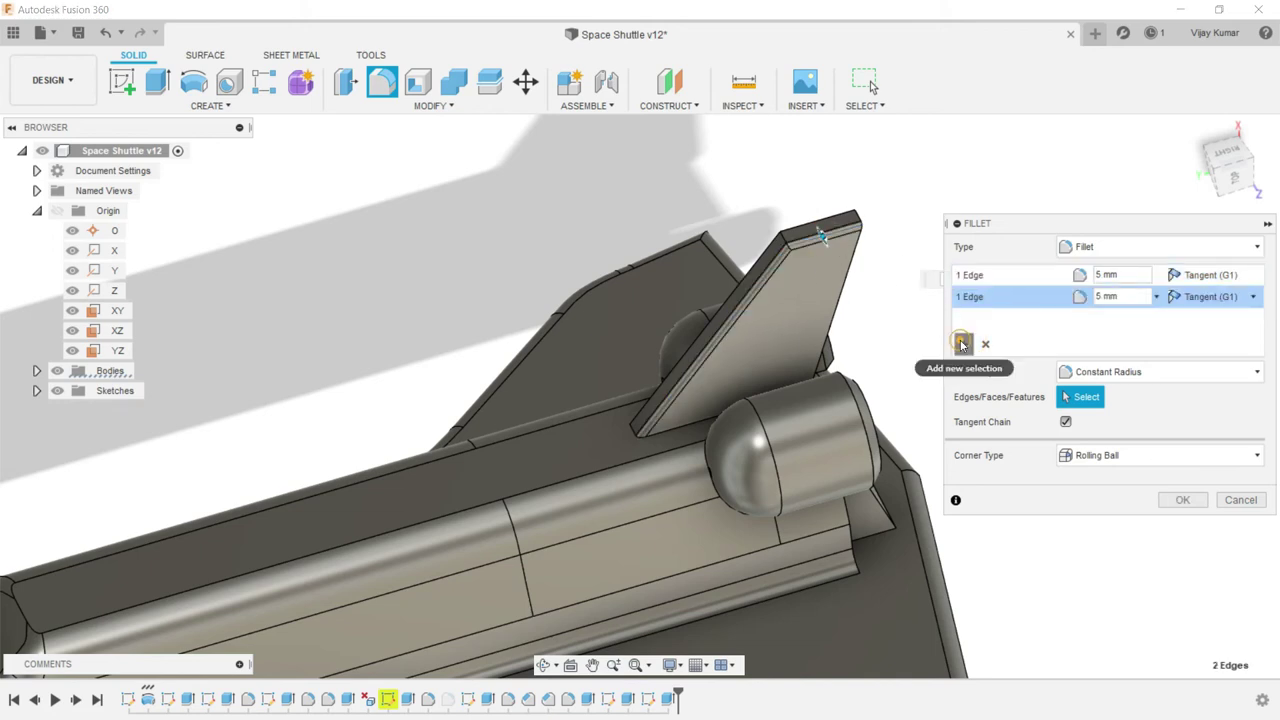
pyautogui.click(853, 272)
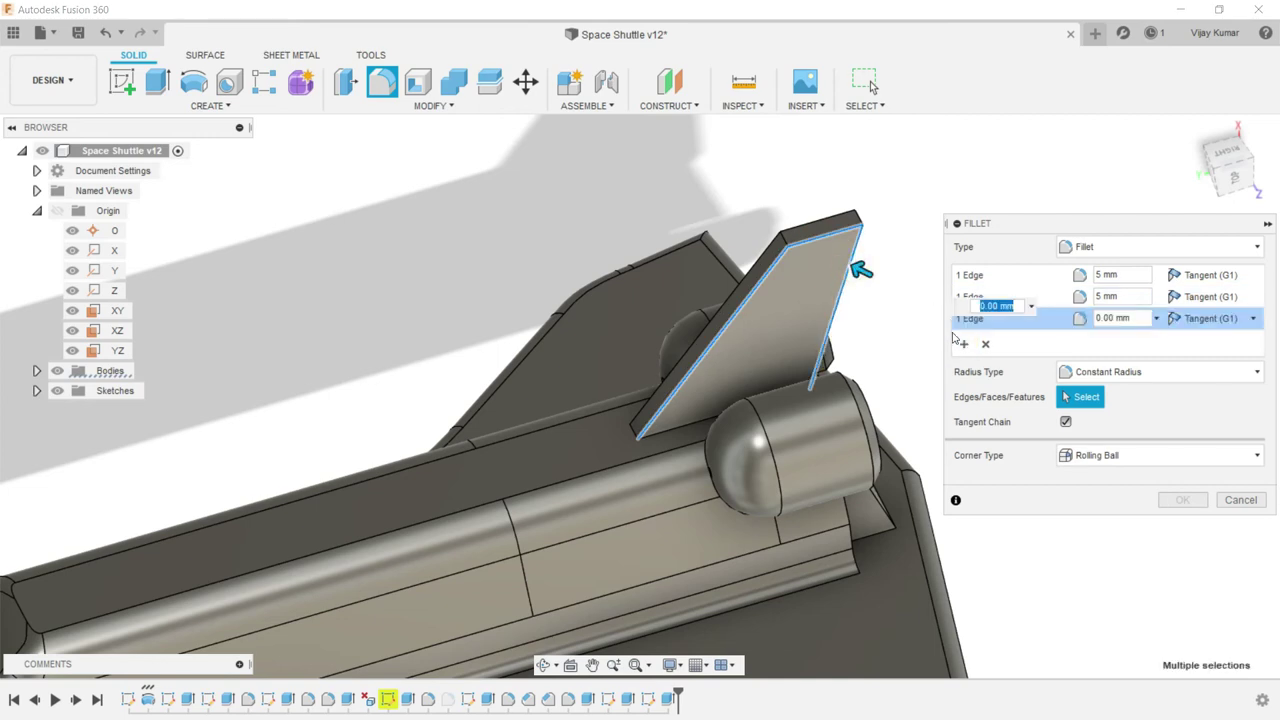
pyautogui.click(960, 345)
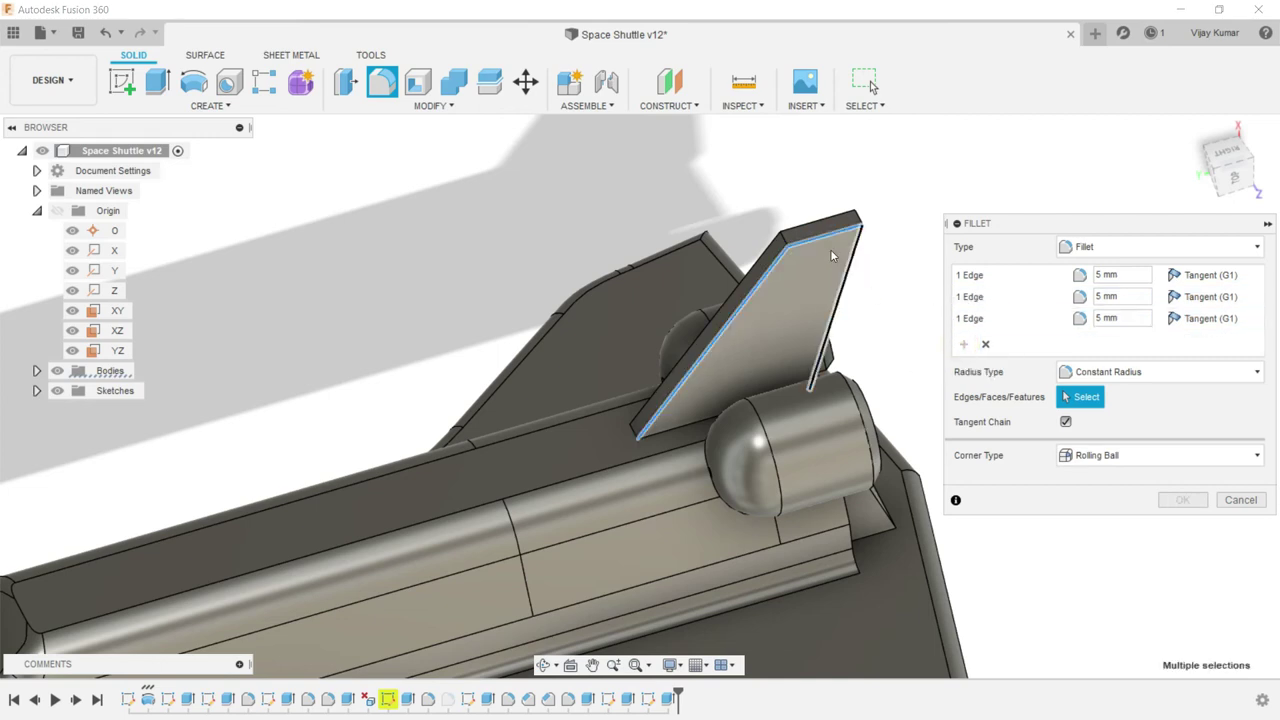
pyautogui.click(771, 250)
pyautogui.write('5')
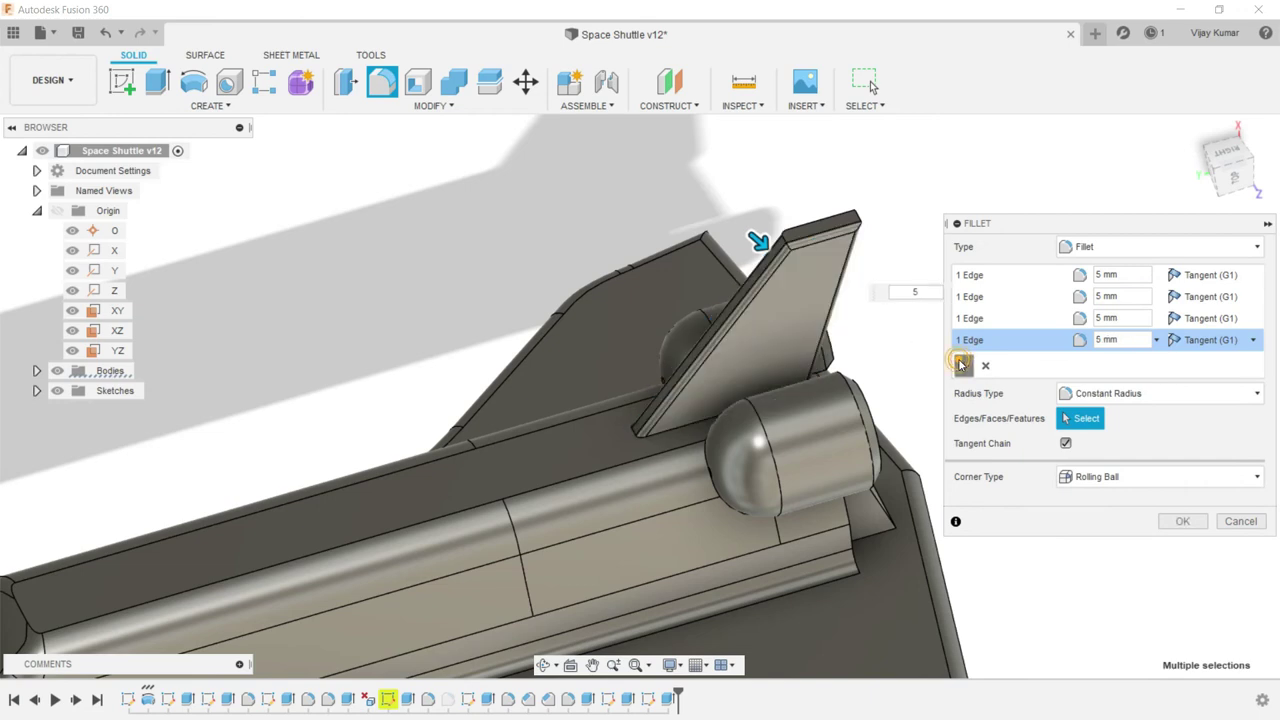
pyautogui.press('Return')
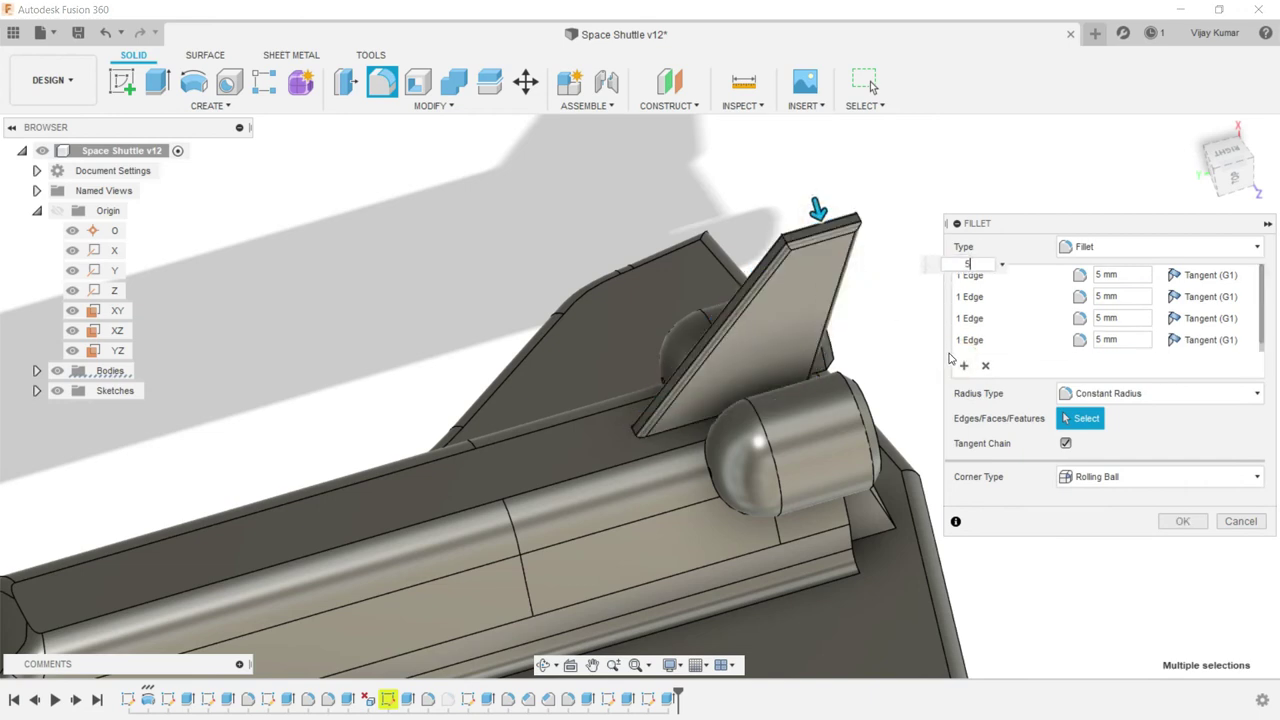
pyautogui.click(964, 365)
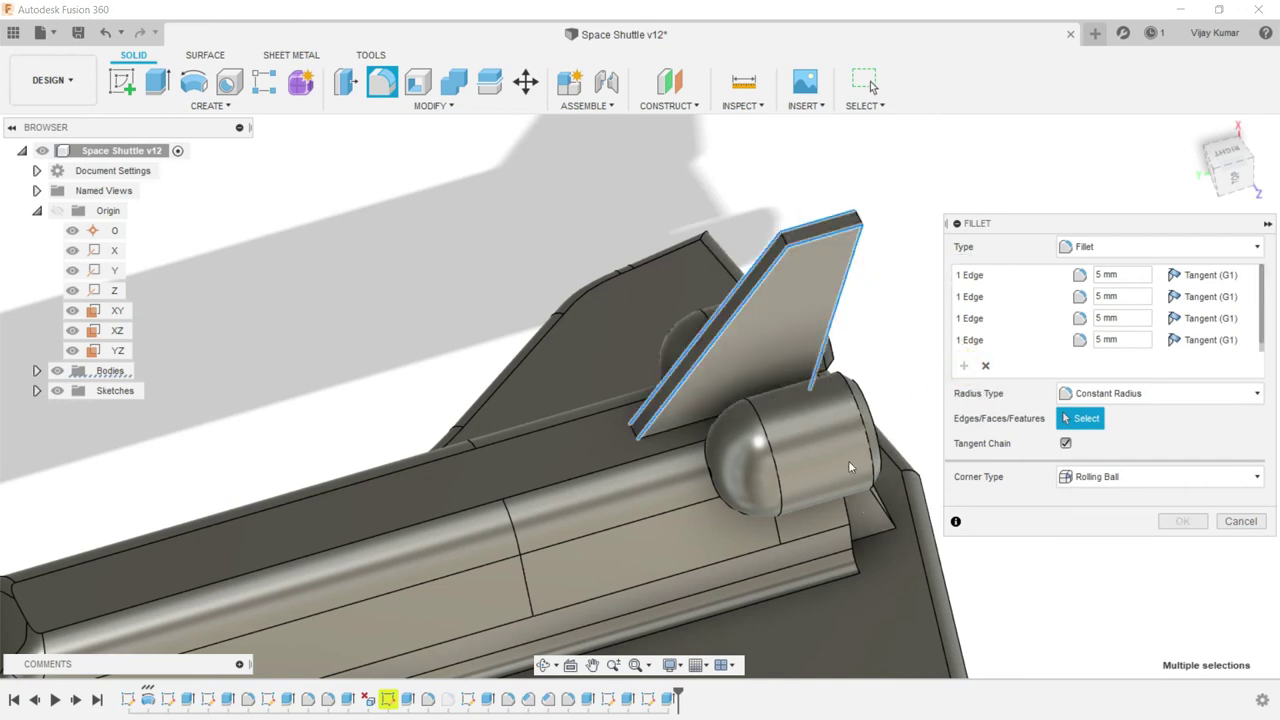
# - Orbit to check the fin from another side, then apply the 5 mm fillets
pyautogui.click(543, 665)
pyautogui.moveTo(560, 420); pyautogui.dragTo(665, 261)
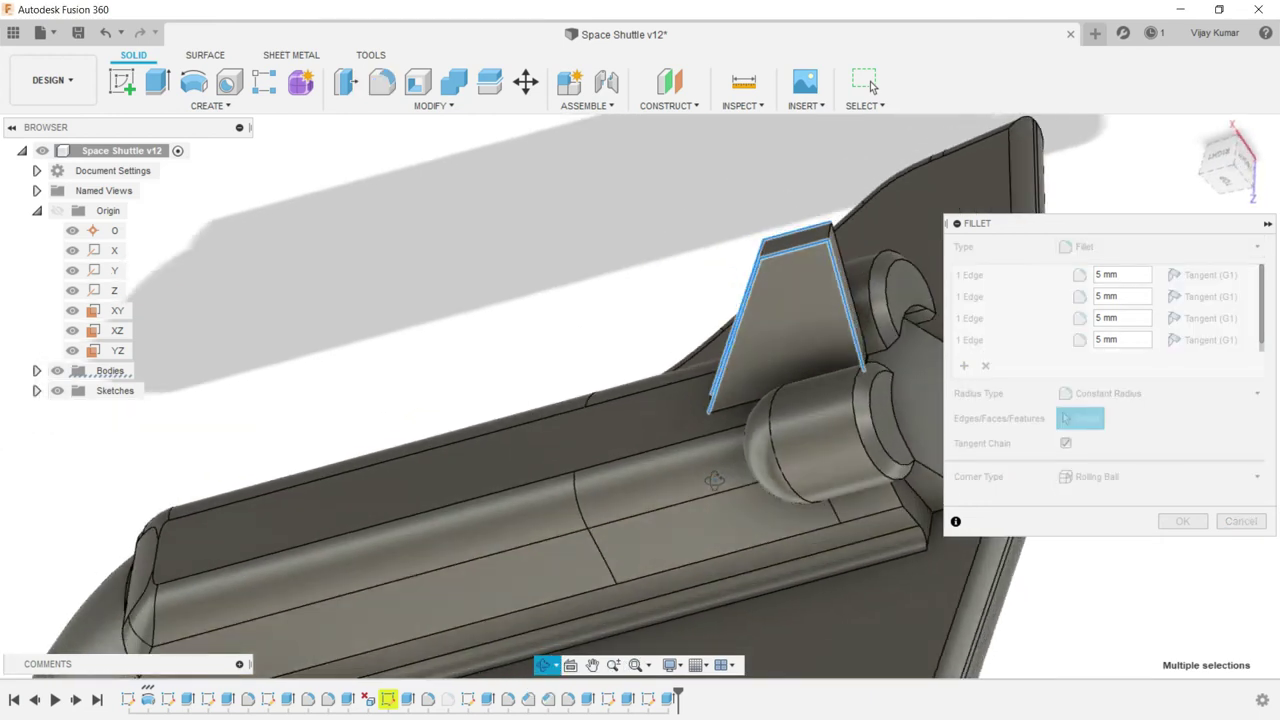
pyautogui.rightClick(665, 261)
pyautogui.click(698, 231)
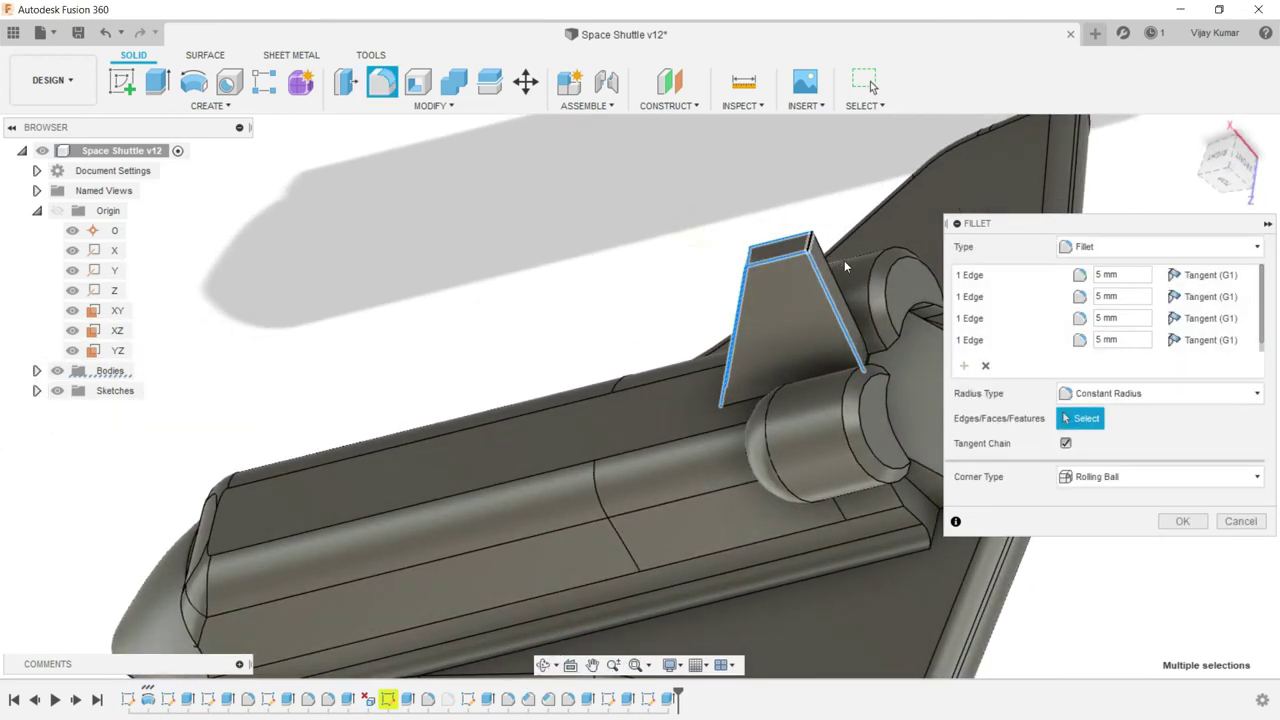
pyautogui.click(840, 291)
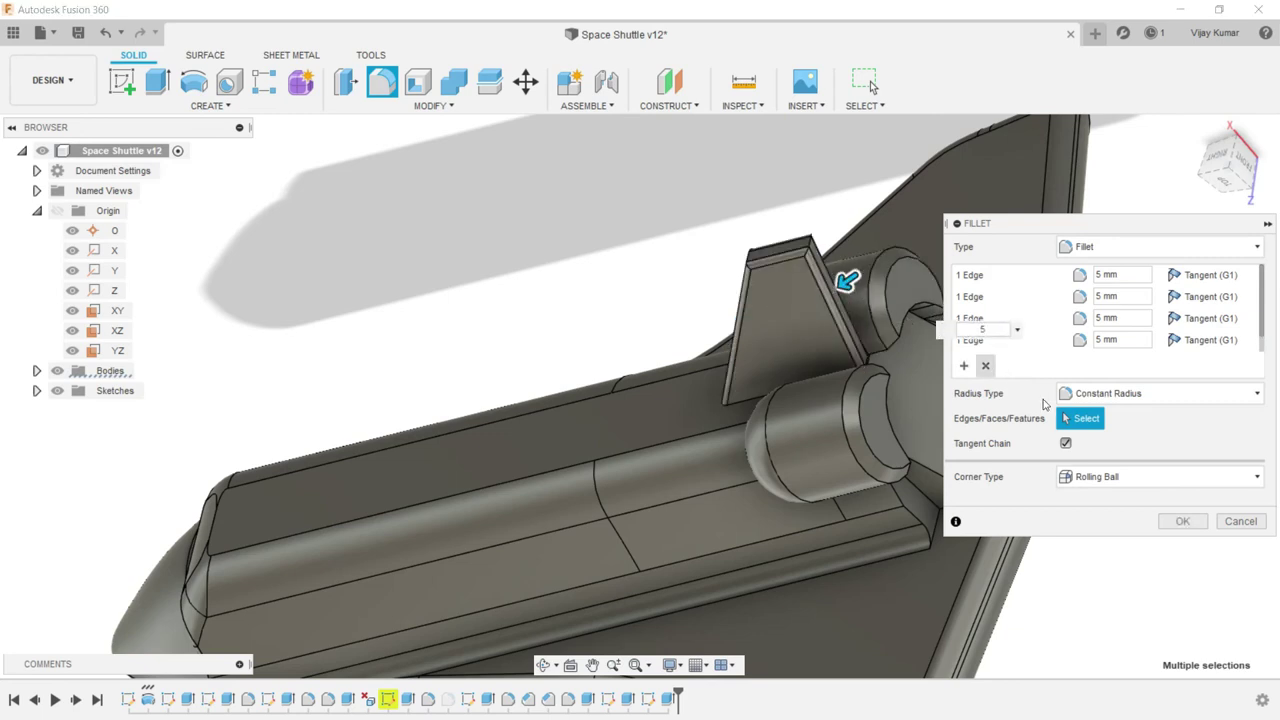
pyautogui.click(1165, 521)
pyautogui.scroll(-3, 890, 302)
pyautogui.scroll(2, 890, 303)
pyautogui.scroll(2, 890, 303)
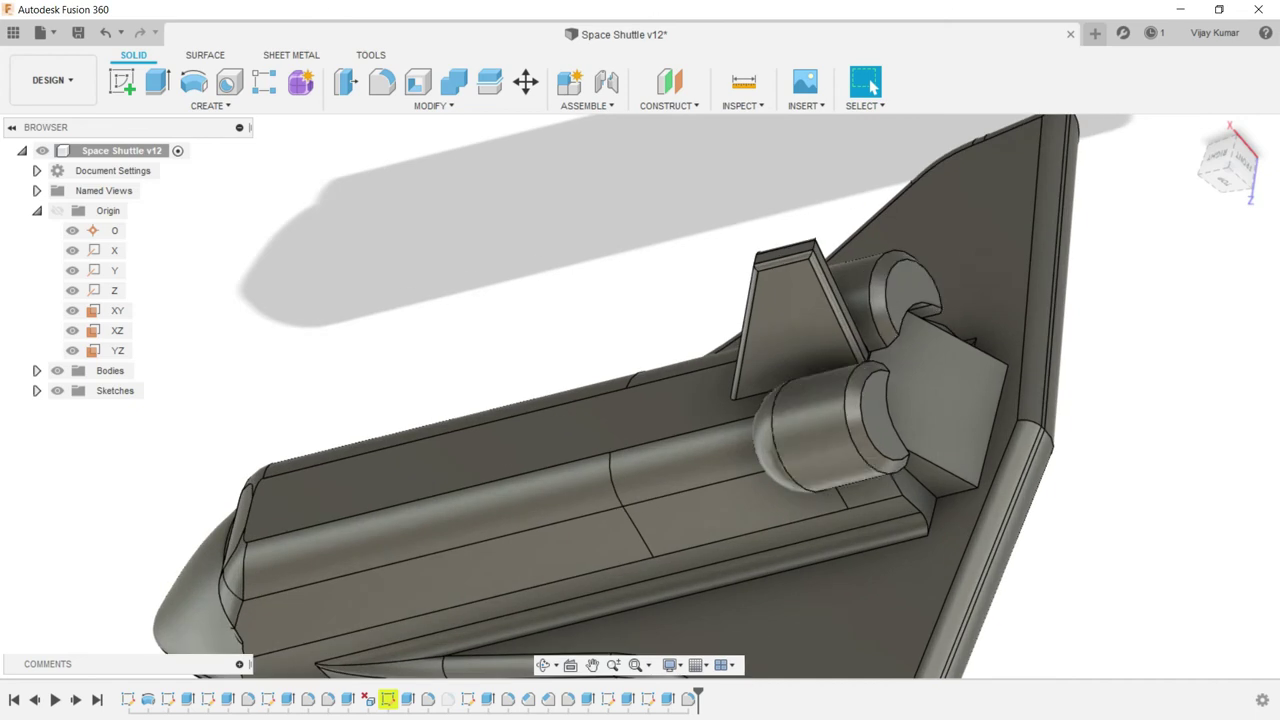
# - Edit the fin fillet to include its top and rear edges at 5 mm radius
pyautogui.rightClick(690, 697)
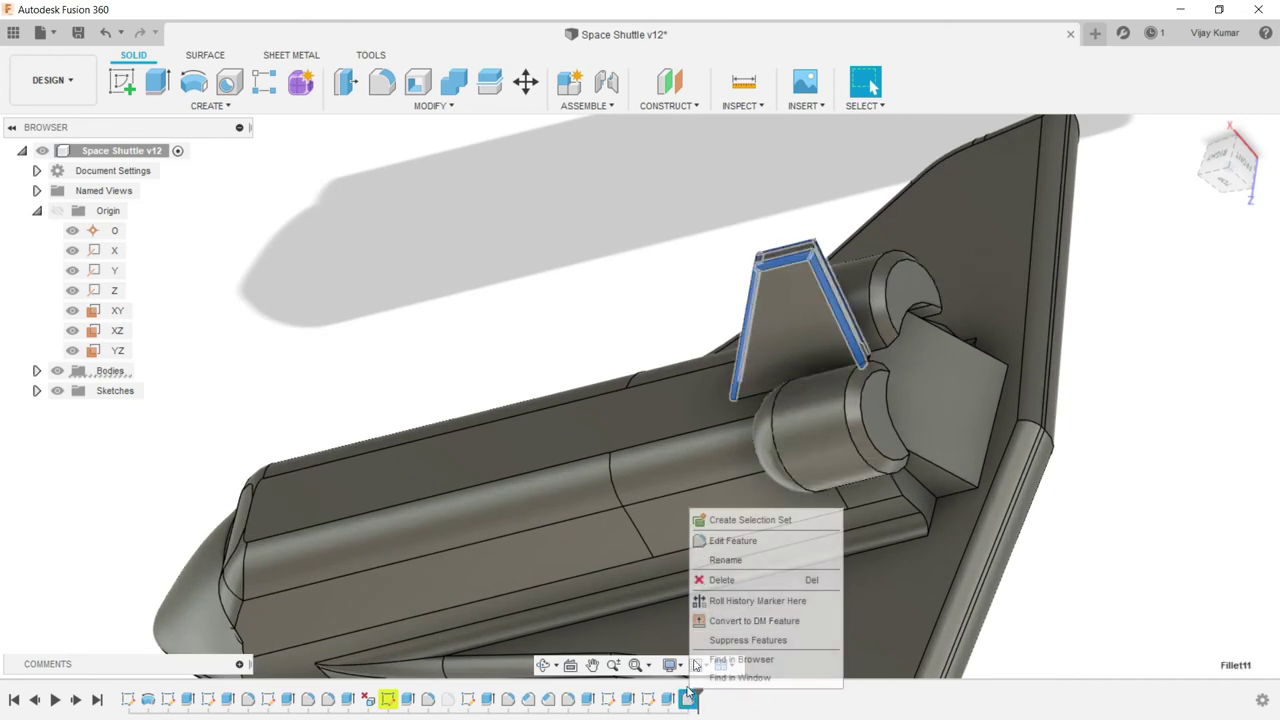
pyautogui.click(697, 533)
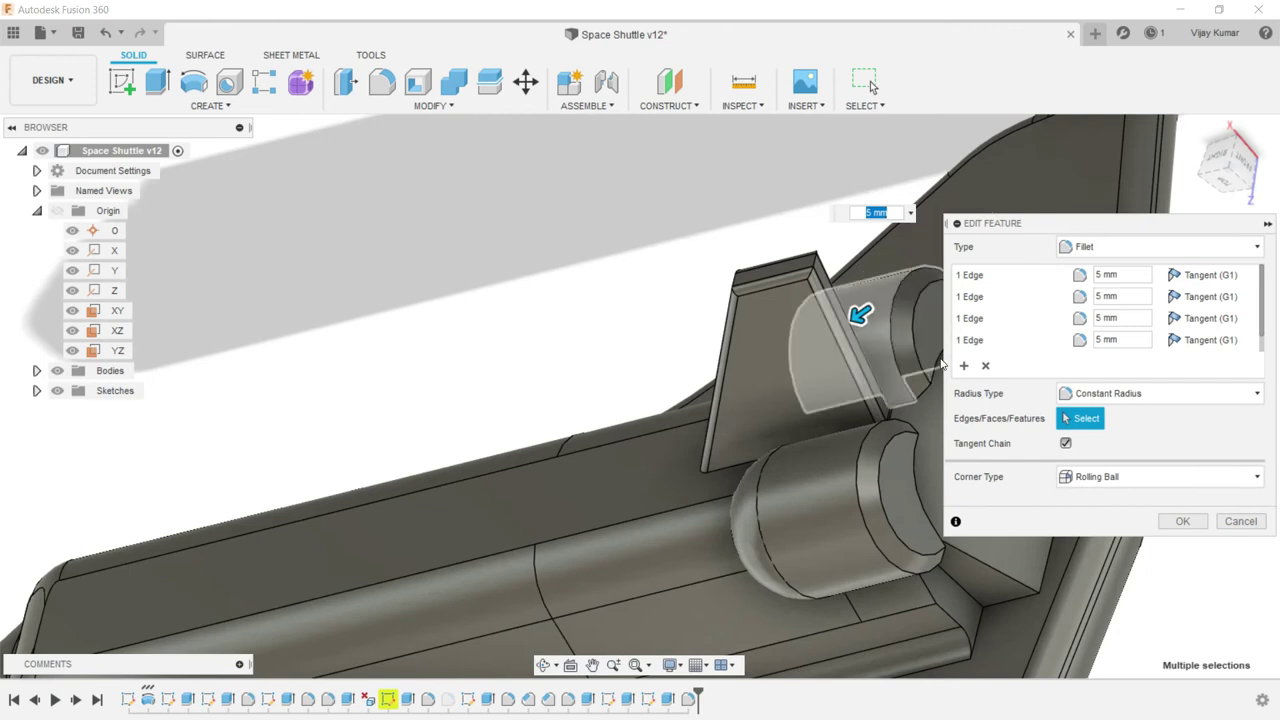
pyautogui.scroll(2, 732, 300)
pyautogui.click(727, 299)
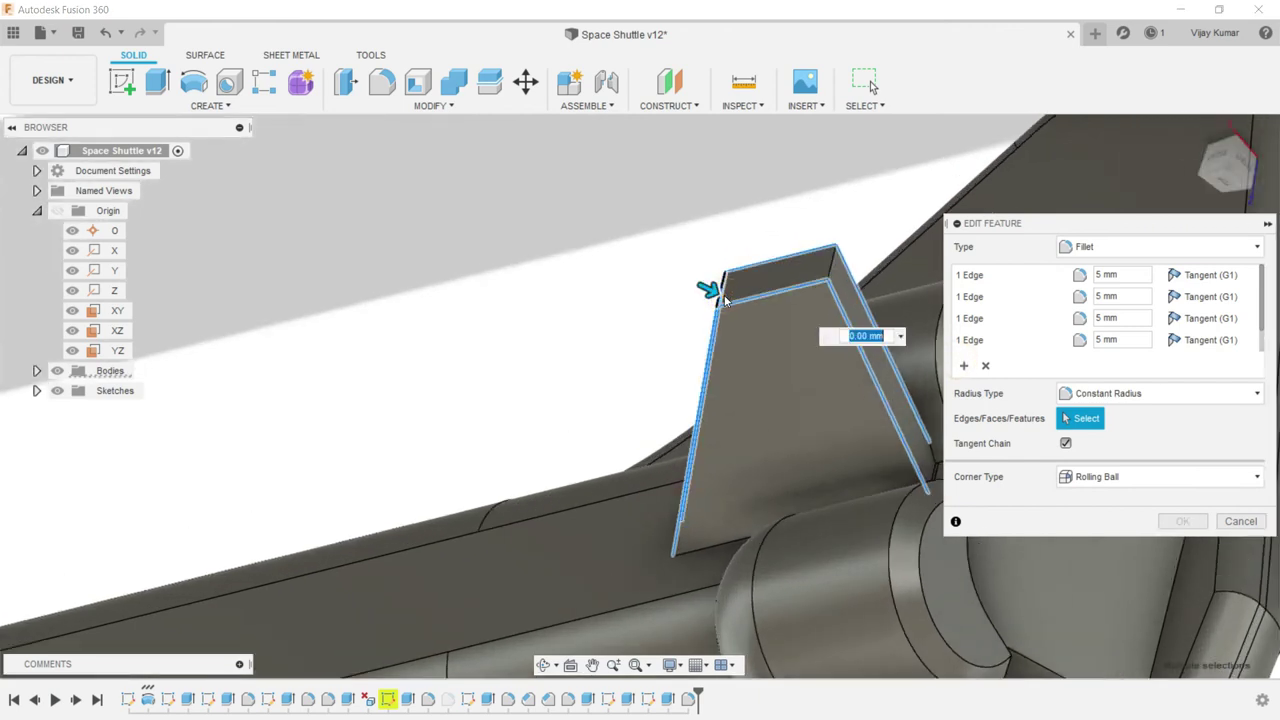
pyautogui.write('5')
pyautogui.press('Return')
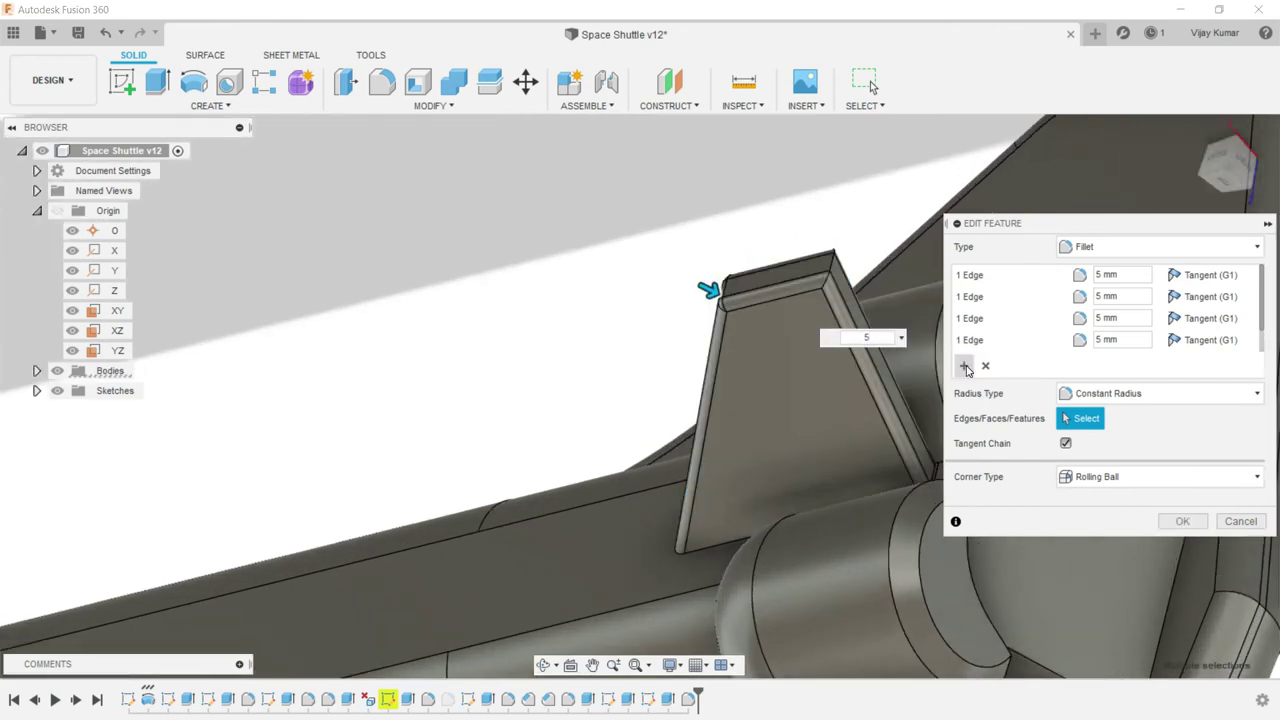
pyautogui.click(964, 366)
pyautogui.click(834, 263)
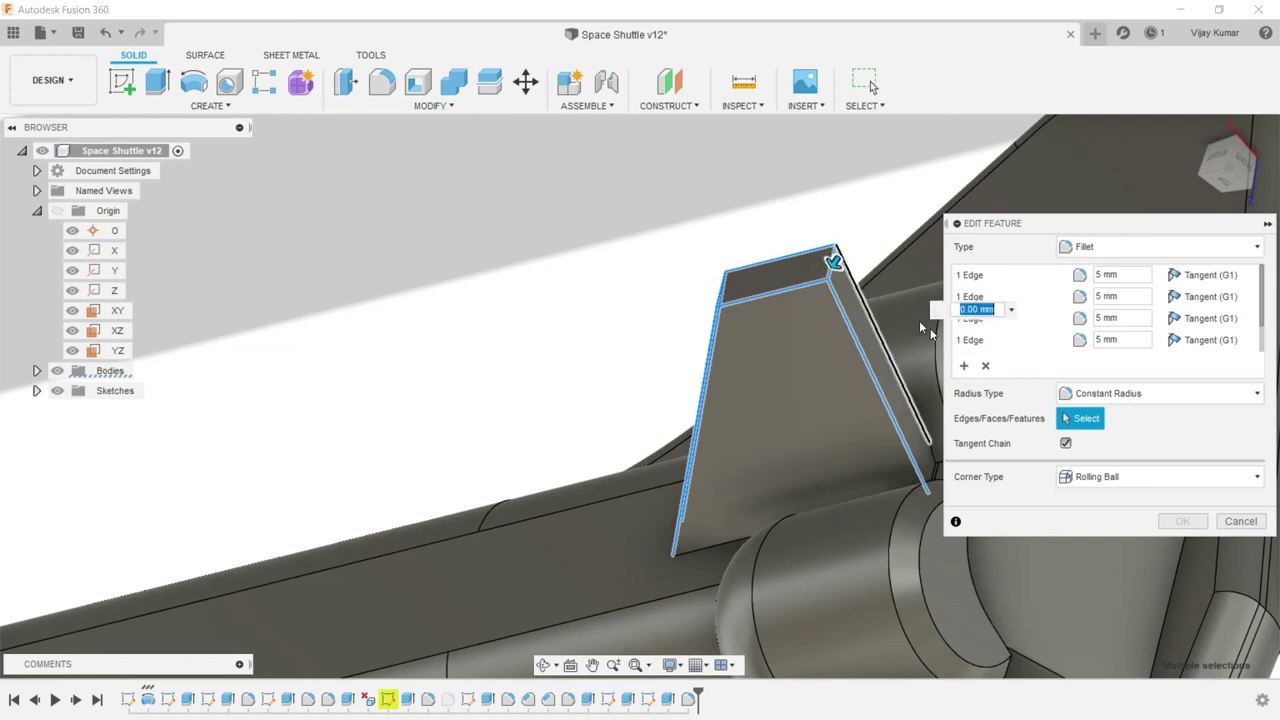
pyautogui.click(1182, 521)
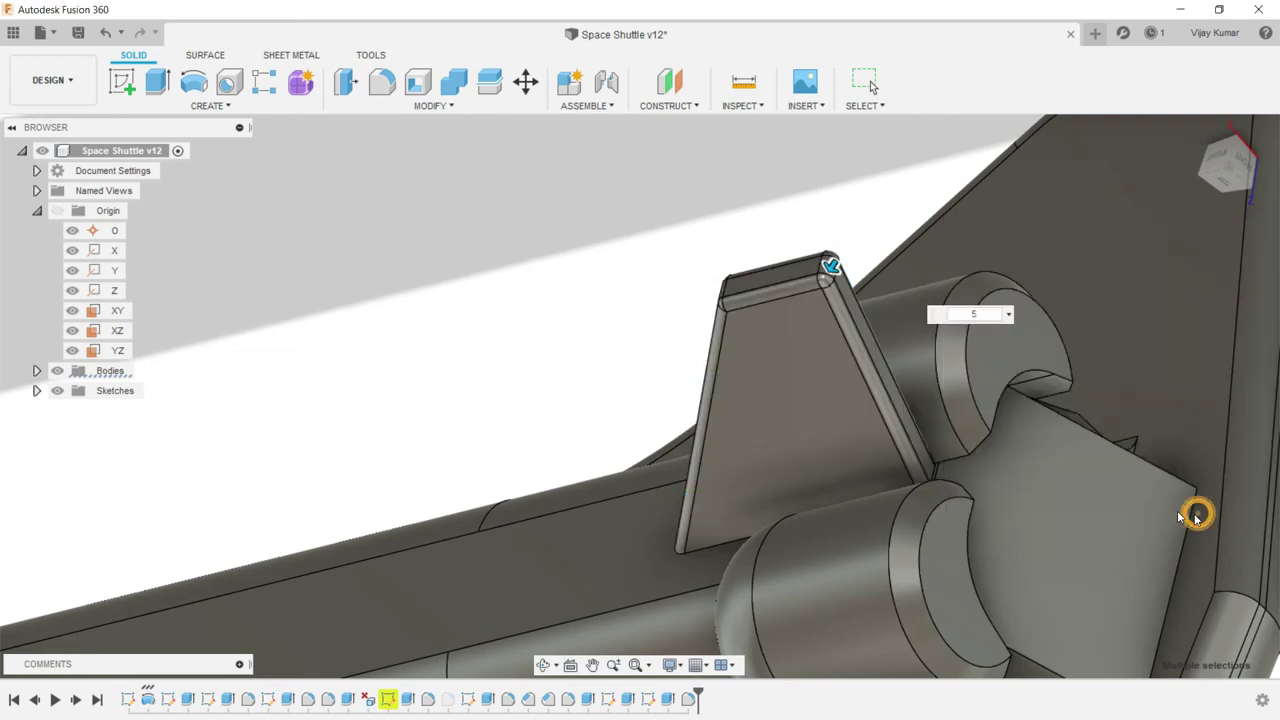
# - Orbit around the whole shuttle and save the design as Space Shuttle v13
pyautogui.keyDown('shift'); pyautogui.moveTo(1177, 510); pyautogui.dragTo(644, 497, button='middle'); pyautogui.keyUp('shift')
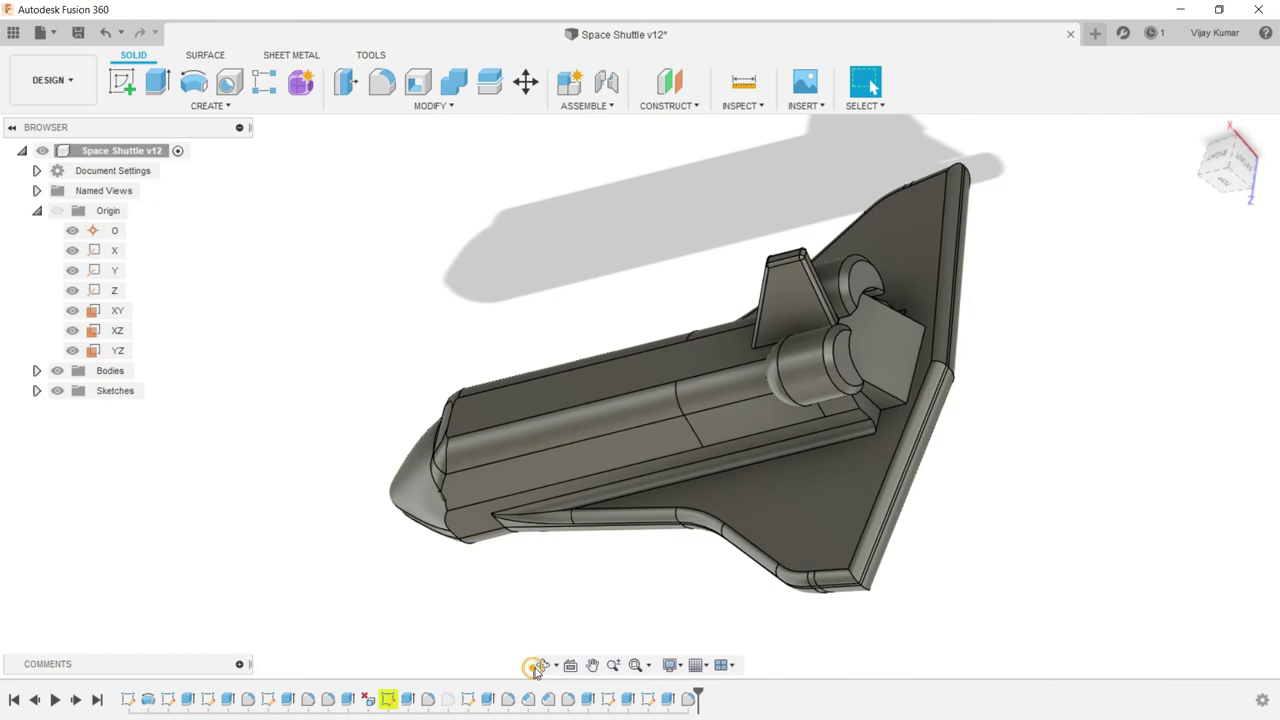
pyautogui.click(535, 668)
pyautogui.moveTo(529, 594); pyautogui.dragTo(635, 452)
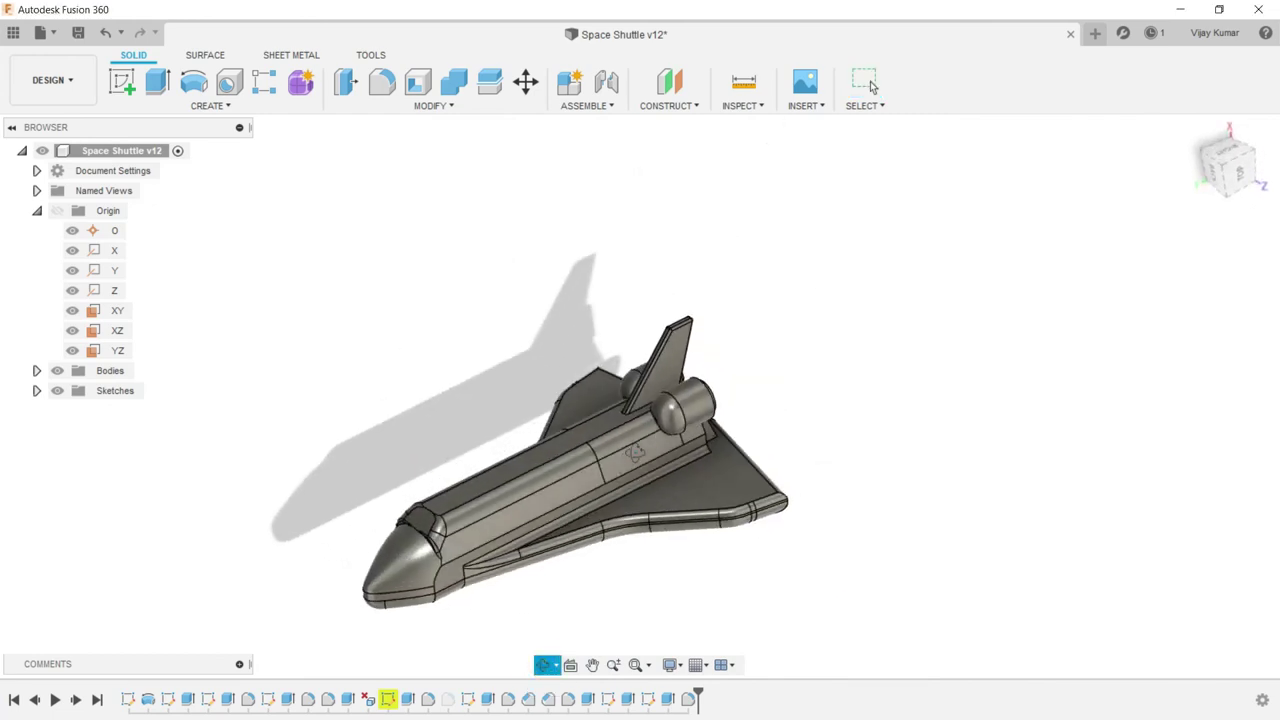
pyautogui.moveTo(547, 599); pyautogui.dragTo(533, 620)
pyautogui.press('Escape')
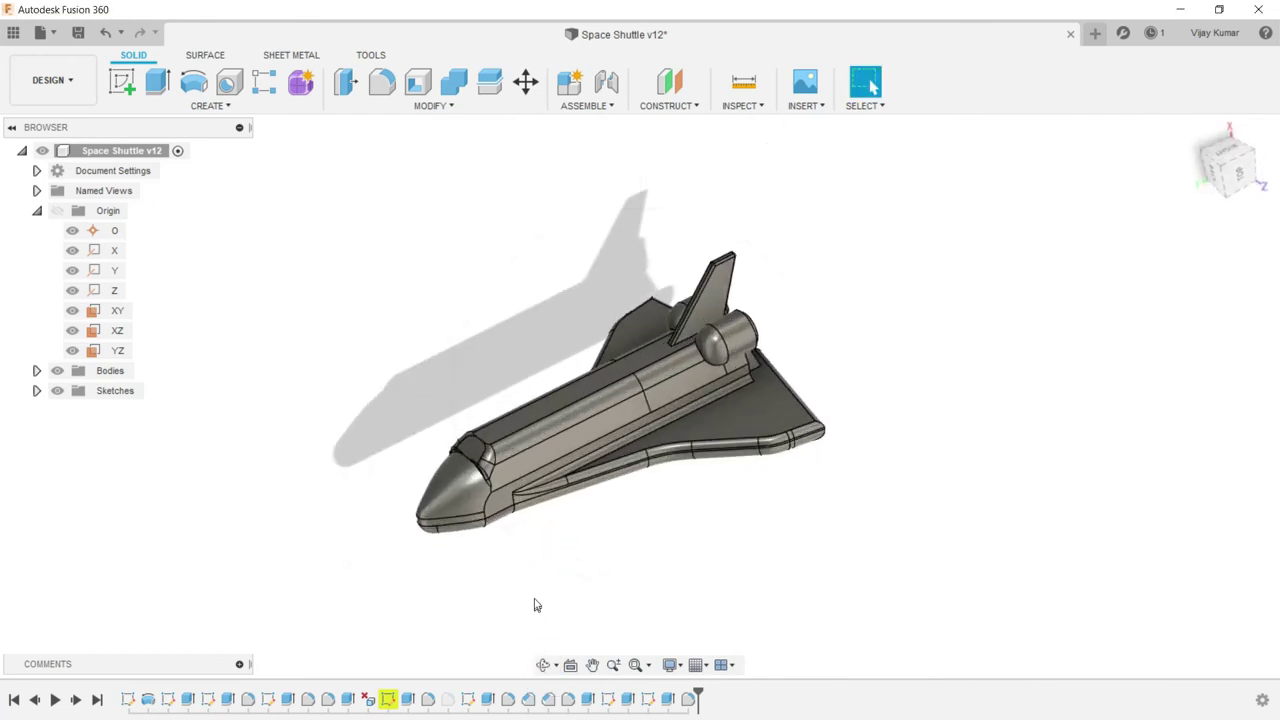
# - Orbit to show the shuttle's rear and select the rear block face
pyautogui.click(543, 665)
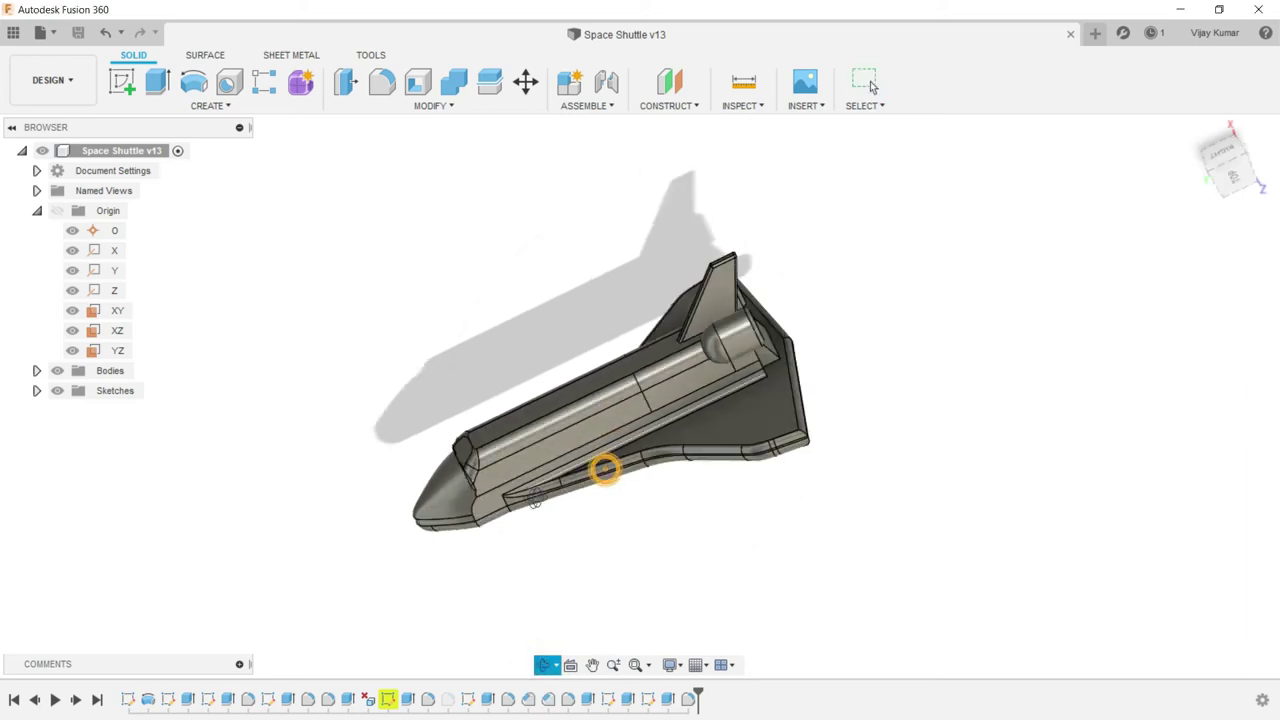
pyautogui.moveTo(603, 466); pyautogui.dragTo(474, 466)
pyautogui.rightClick(378, 297)
pyautogui.click(441, 295)
pyautogui.scroll(2, 563, 322)
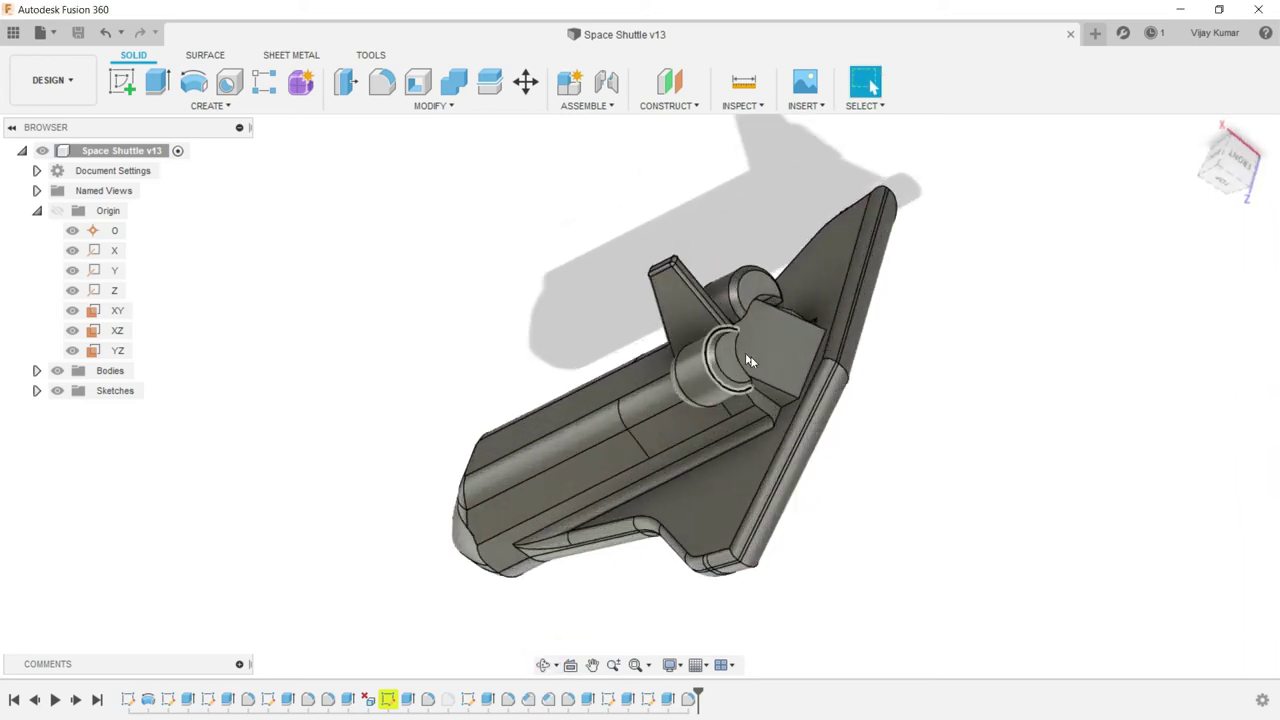
pyautogui.click(772, 350)
# - Sketch a Ø60 mm circle on the rear block face and shift it right toward the notch
pyautogui.click(124, 82)
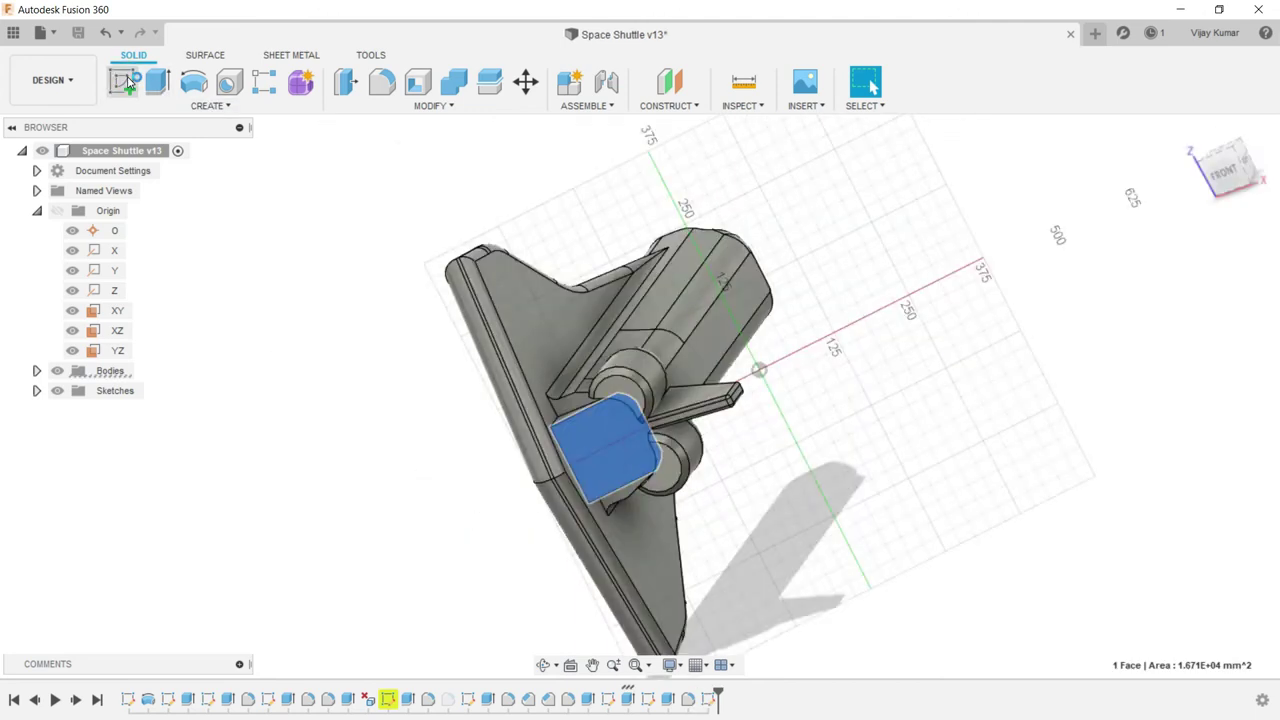
pyautogui.scroll(2, 670, 457)
pyautogui.scroll(2, 643, 434)
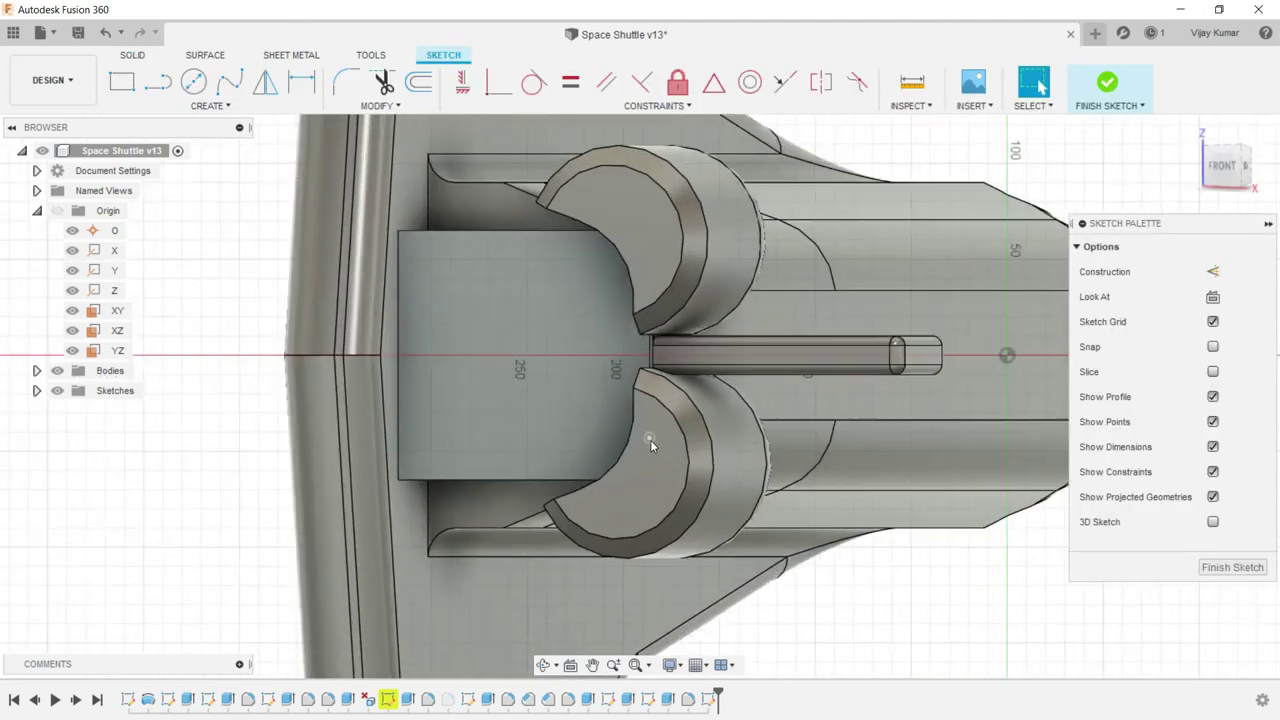
pyautogui.scroll(2, 628, 400)
pyautogui.click(194, 81)
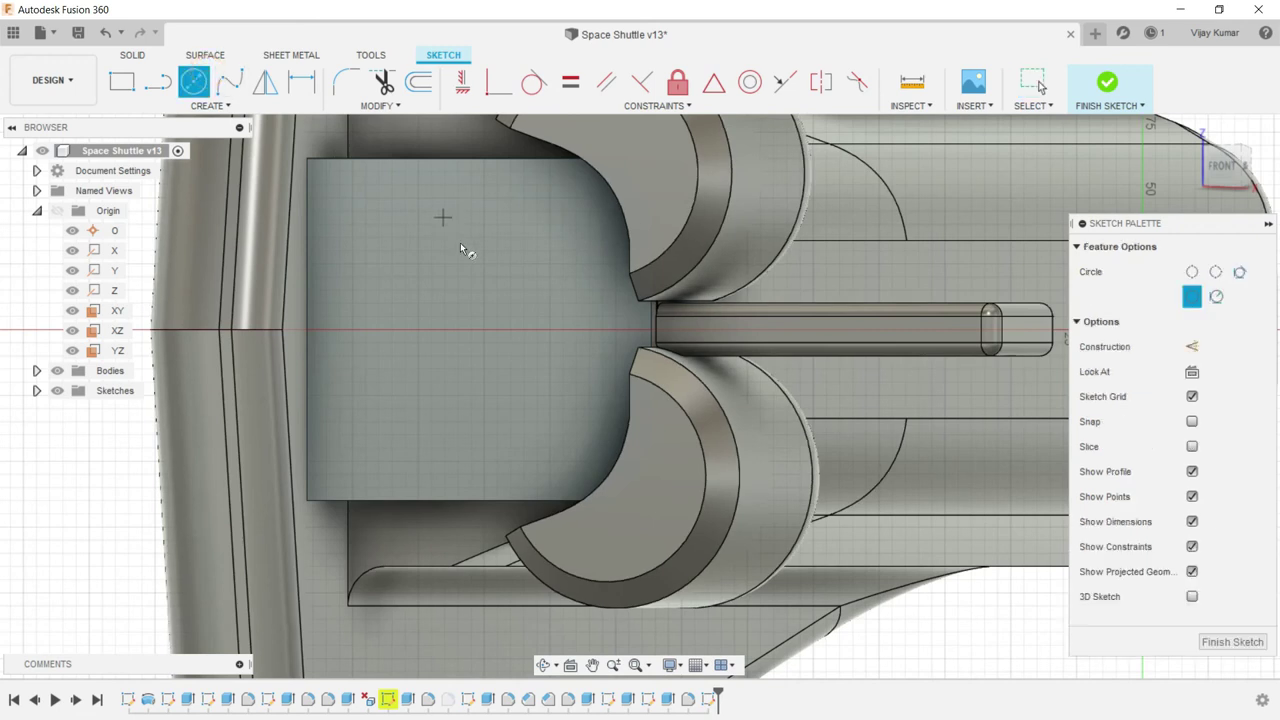
pyautogui.click(521, 329)
pyautogui.rightClick(595, 257)
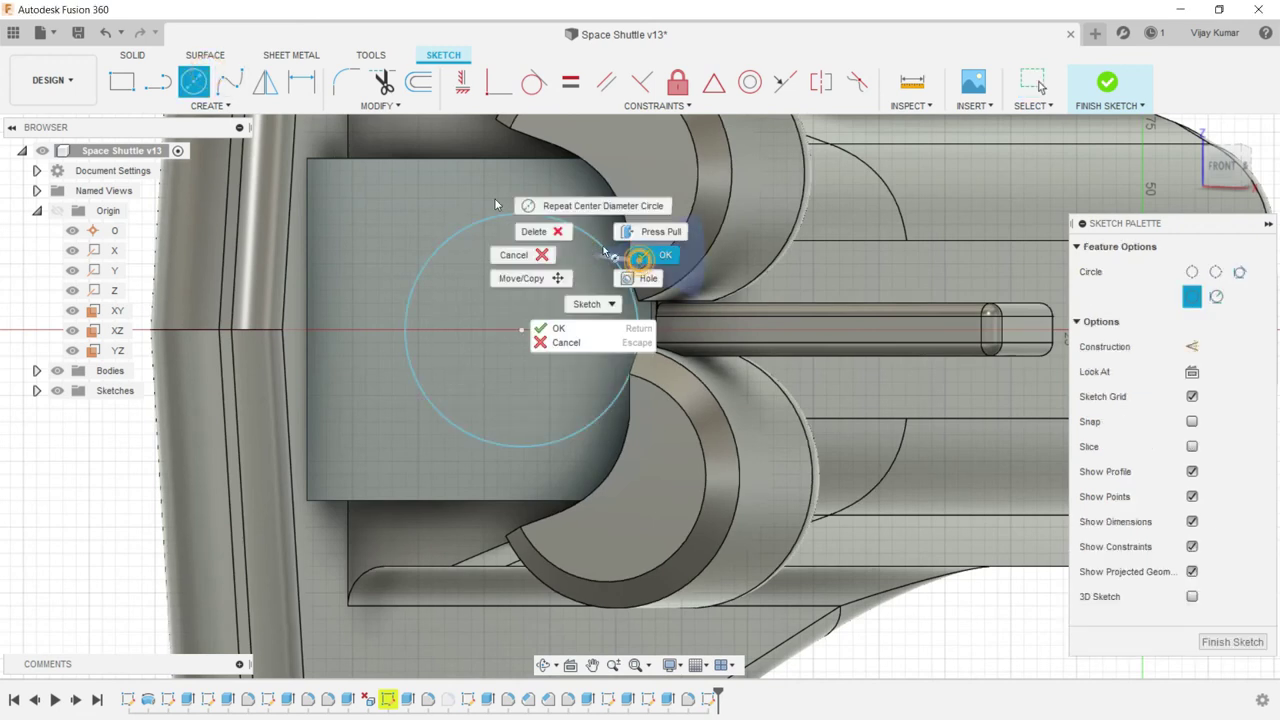
pyautogui.click(655, 255)
pyautogui.click(523, 220)
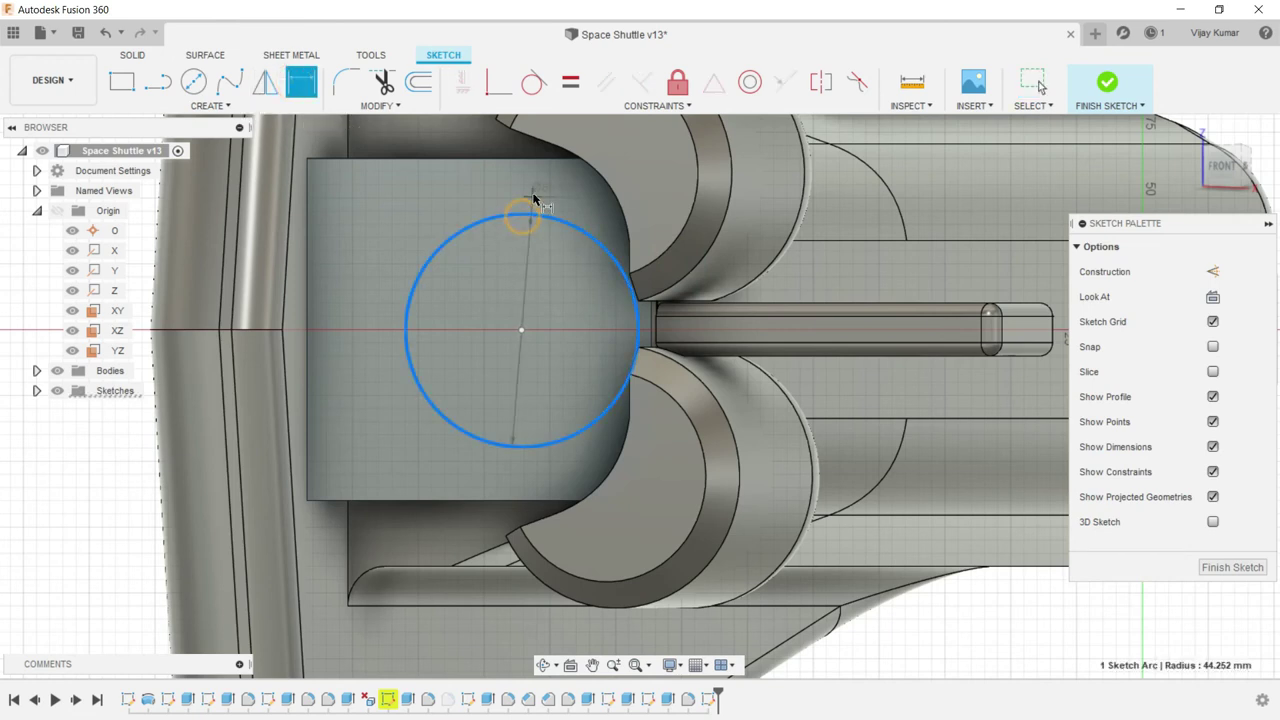
pyautogui.click(531, 194)
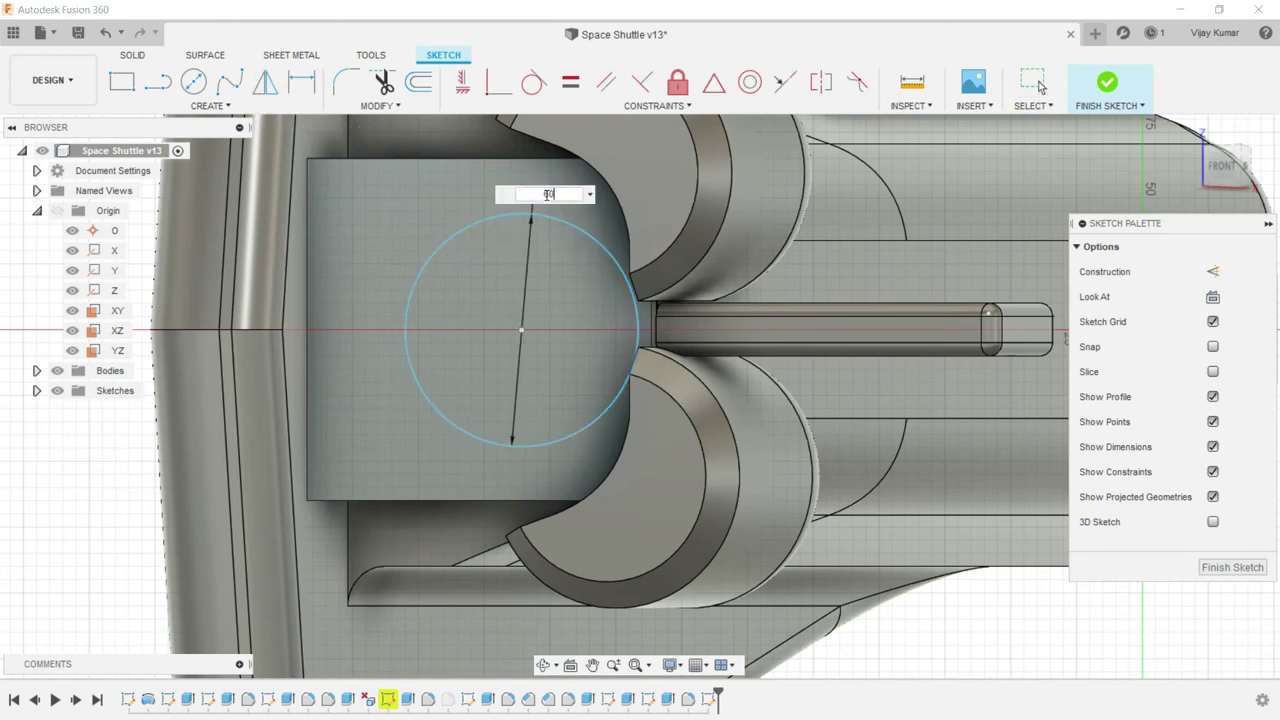
pyautogui.press('Return')
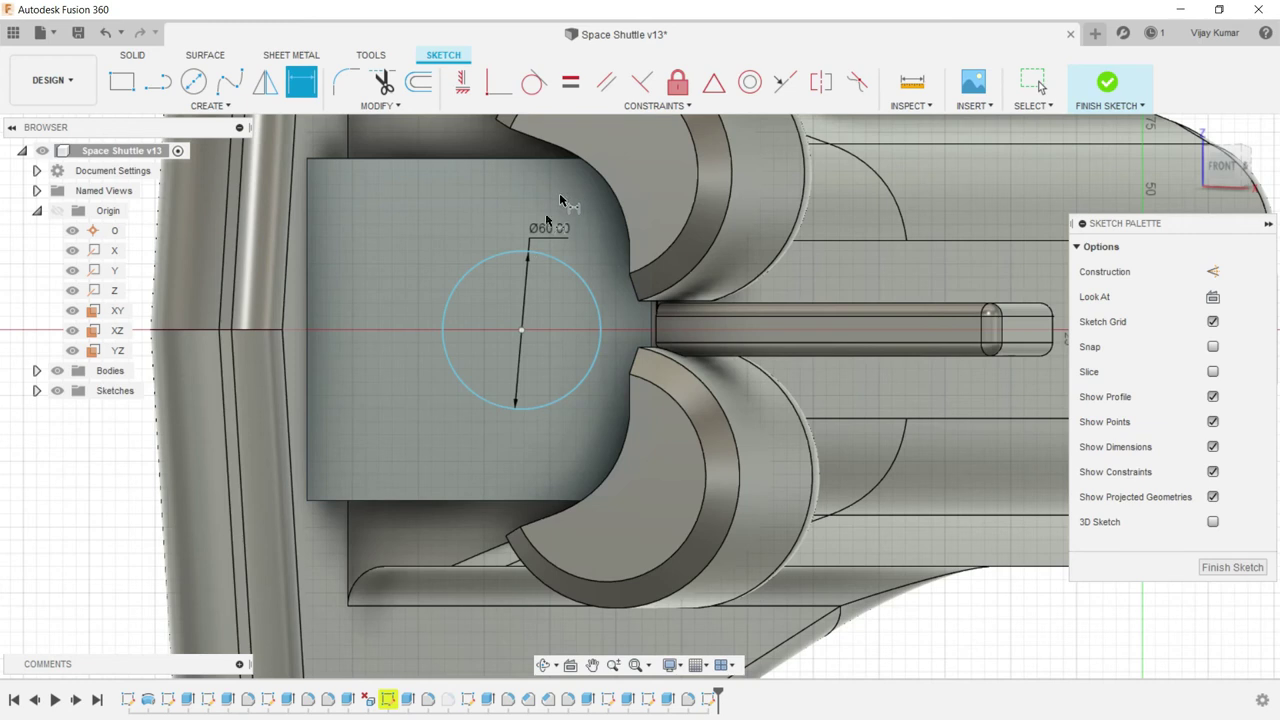
pyautogui.press('Escape')
pyautogui.moveTo(521, 330); pyautogui.dragTo(559, 331)
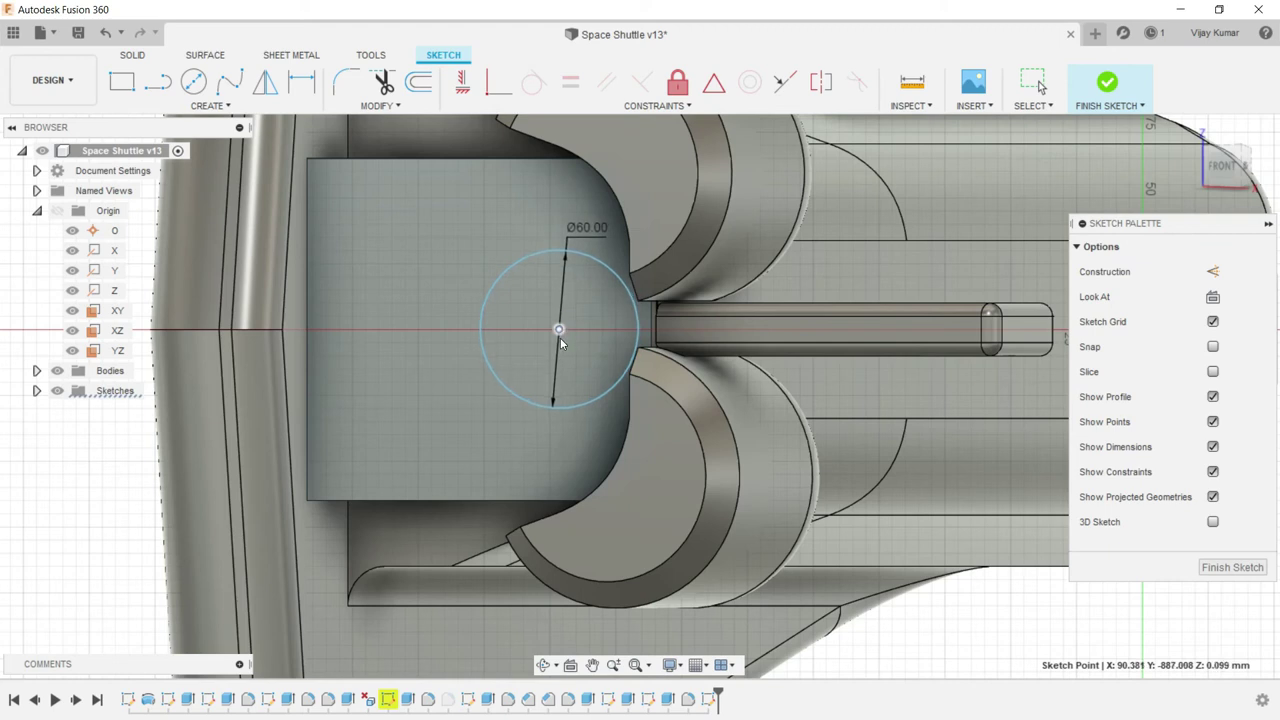
# - Draw two more circles at the upper-left and lower-left of the rear face
pyautogui.click(193, 82)
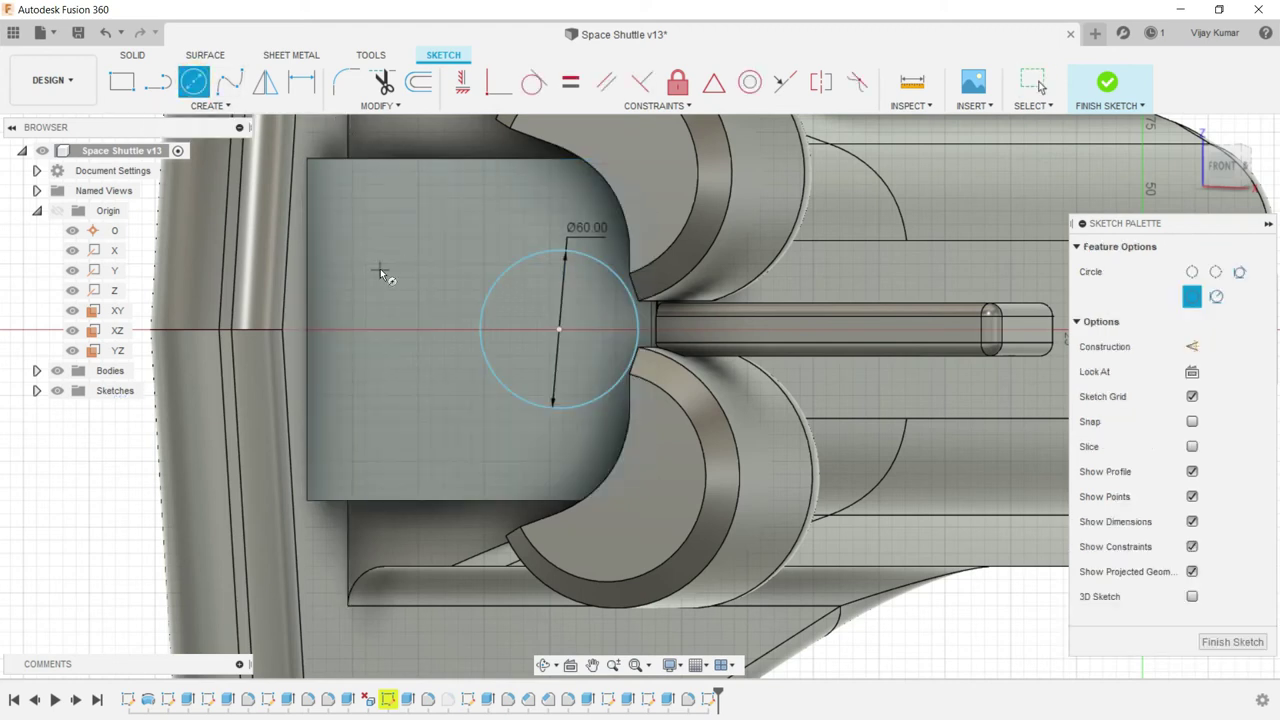
pyautogui.click(383, 253)
pyautogui.click(386, 192)
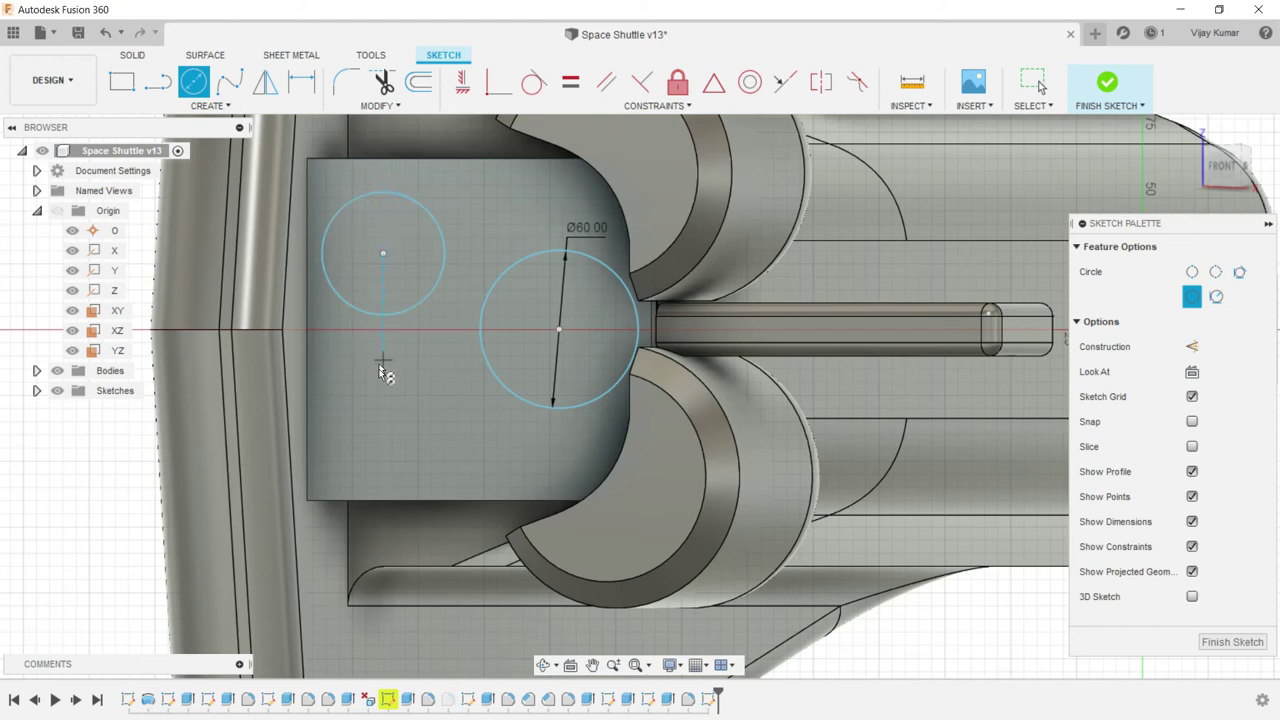
pyautogui.click(383, 401)
pyautogui.click(402, 348)
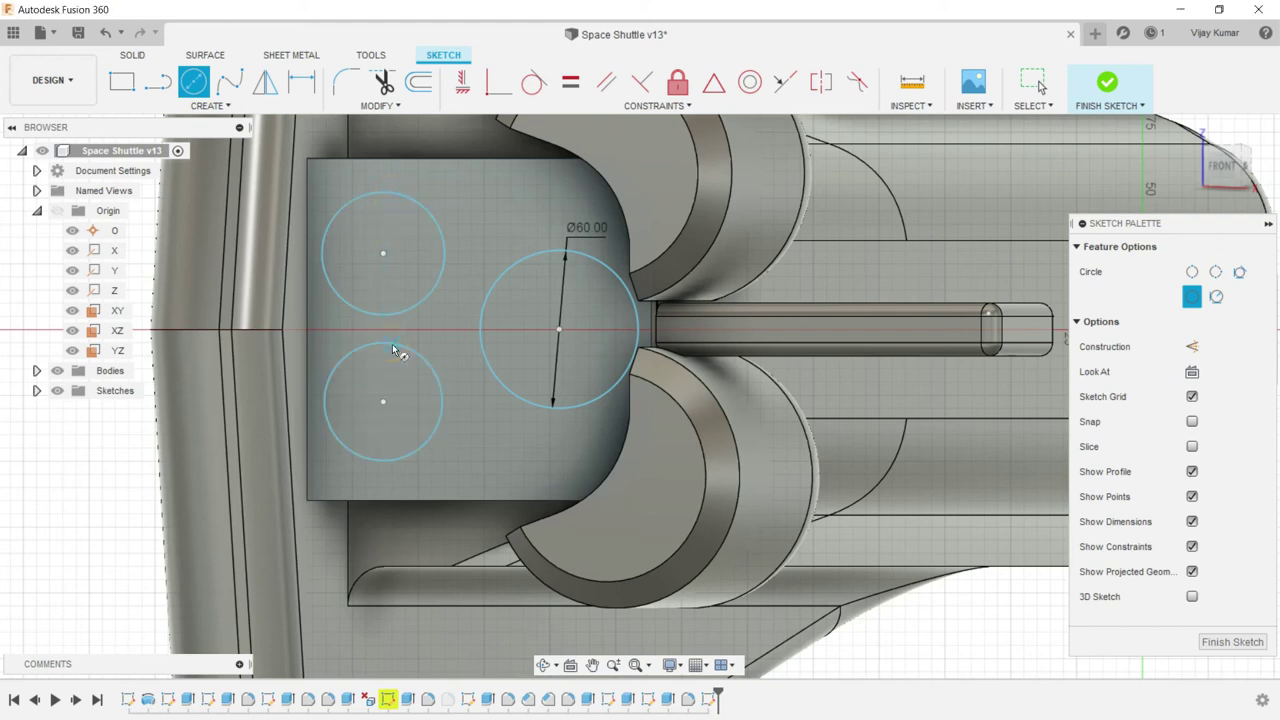
pyautogui.press('Escape')
# - Dimension the upper-left and lower-left circles to 60 mm diameter
pyautogui.click(301, 82)
pyautogui.click(426, 208)
pyautogui.click(461, 192)
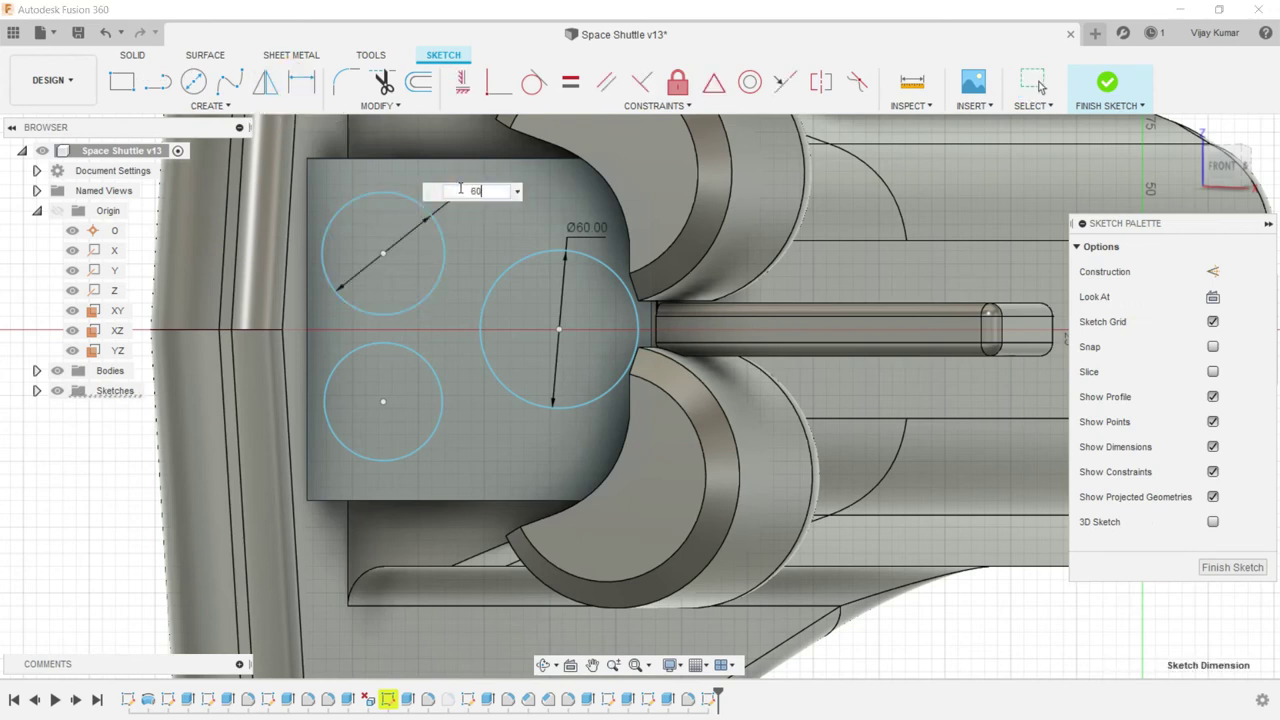
pyautogui.press('Return')
pyautogui.click(442, 382)
pyautogui.click(452, 366)
pyautogui.write('0')
pyautogui.press('Return')
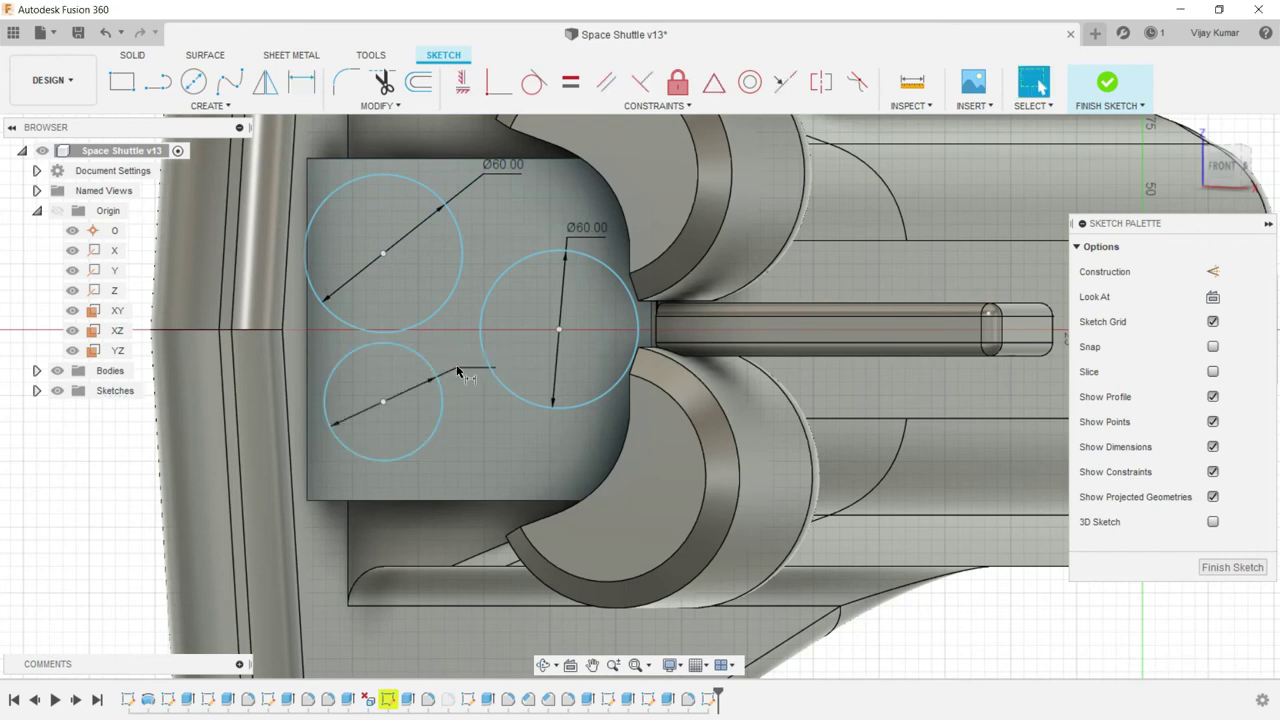
pyautogui.press('Escape')
# - Nudge the two left circles slightly to fine-tune their positions
pyautogui.moveTo(383, 401); pyautogui.dragTo(393, 408)
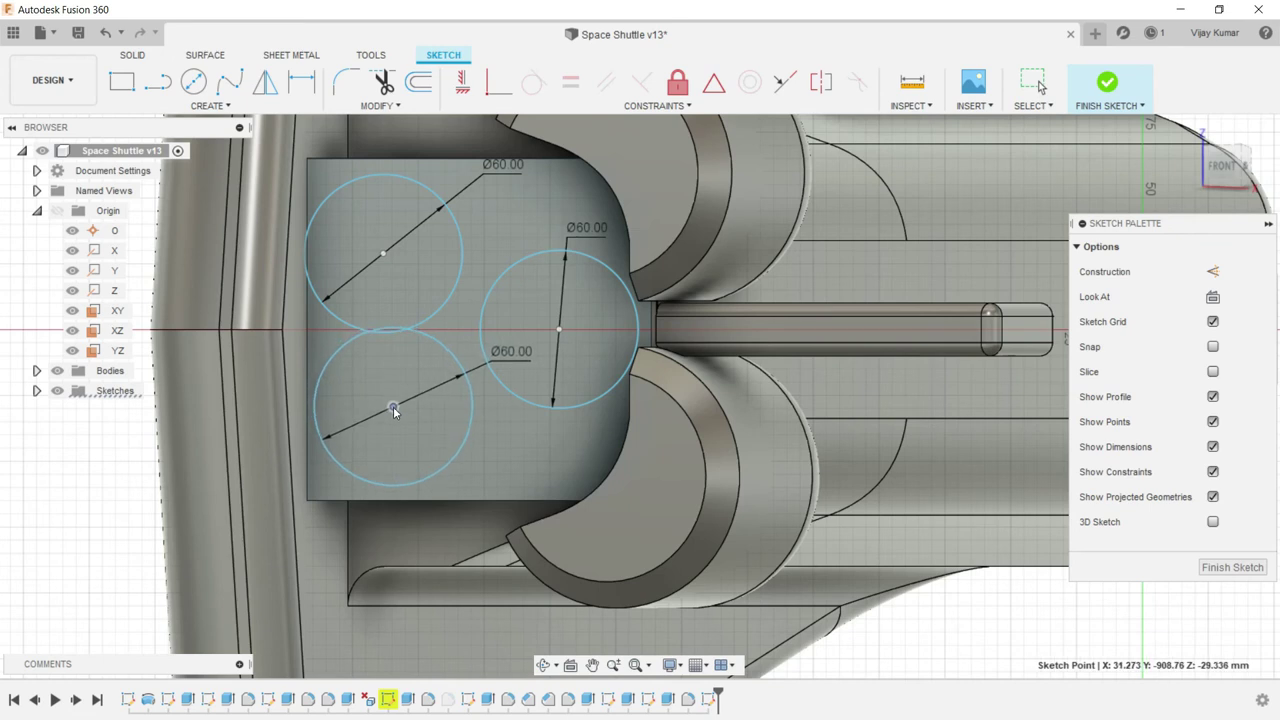
pyautogui.moveTo(383, 254); pyautogui.dragTo(390, 242)
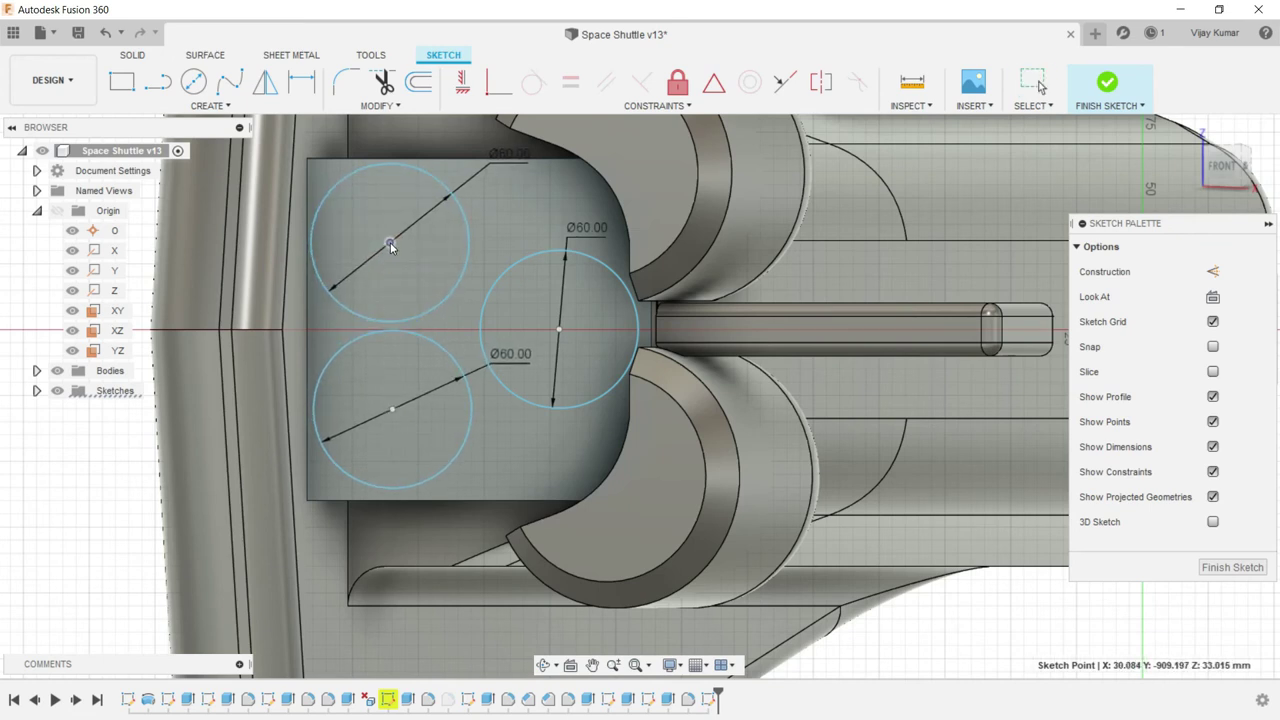
pyautogui.press('Escape')
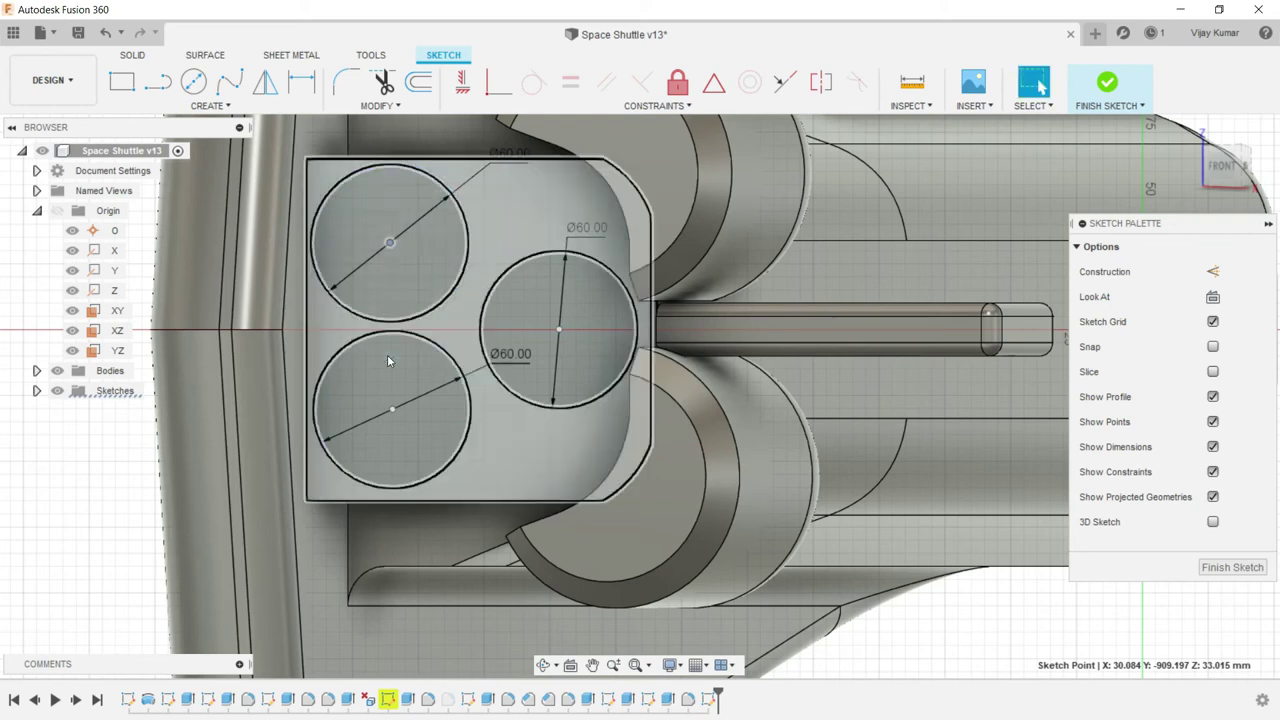
pyautogui.moveTo(392, 414); pyautogui.dragTo(392, 415)
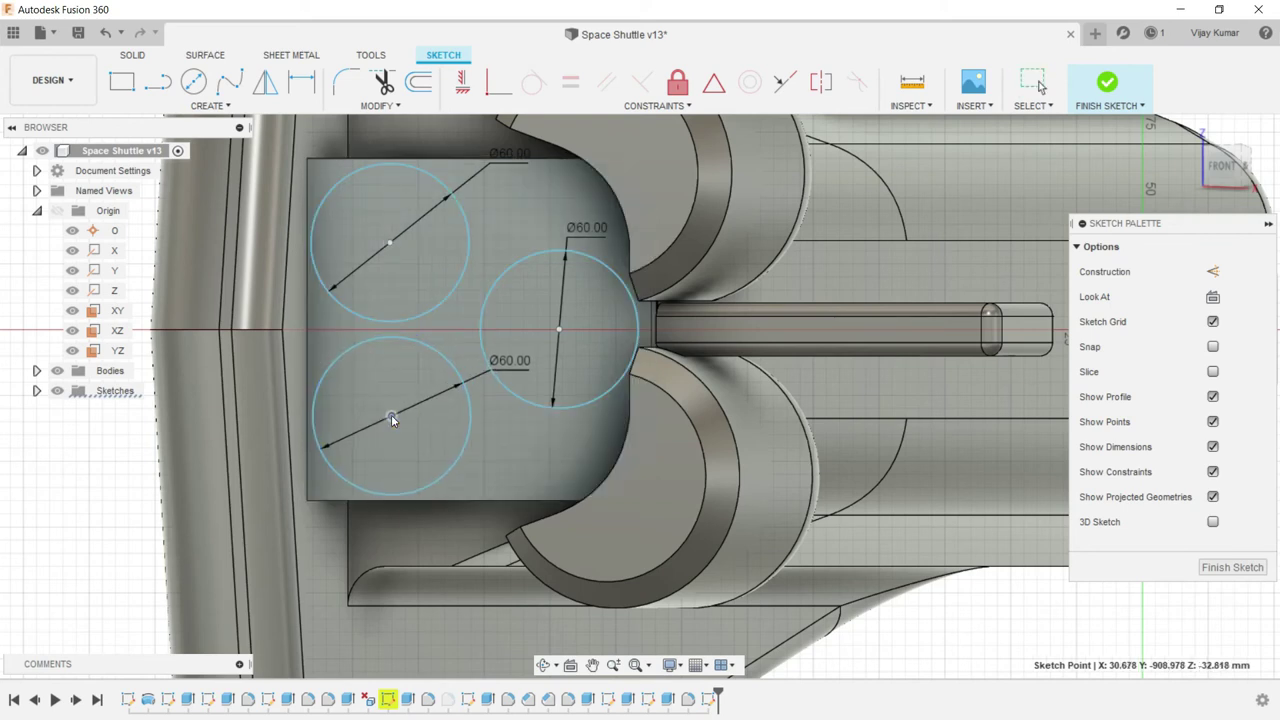
pyautogui.click(140, 55)
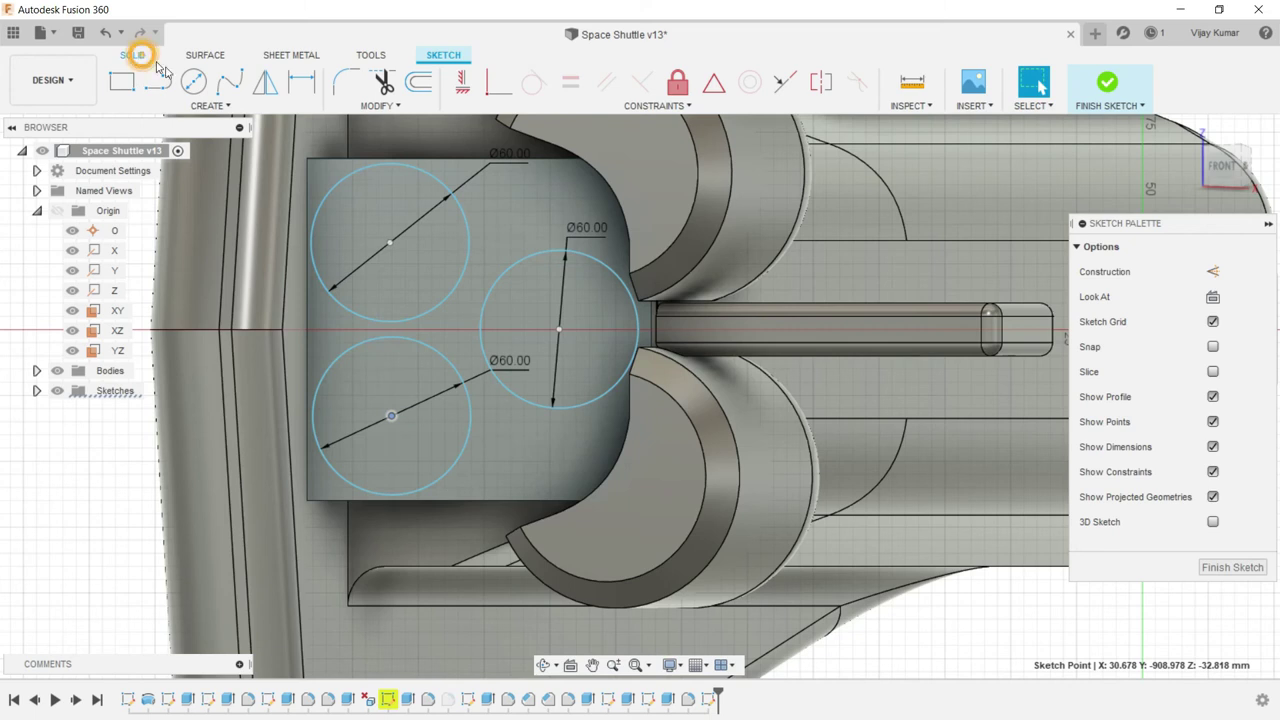
# - Start an extrusion with the three circle profiles and orbit to view the tail
pyautogui.click(162, 84)
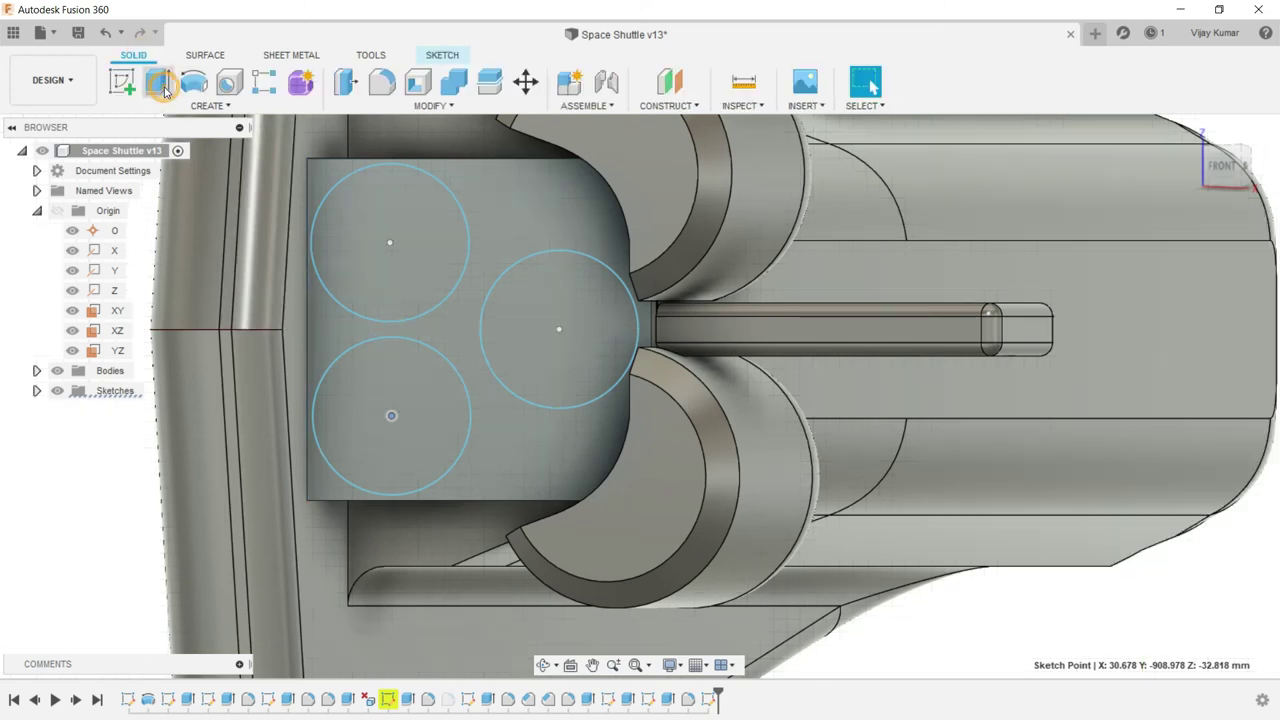
pyautogui.click(364, 244)
pyautogui.click(546, 321)
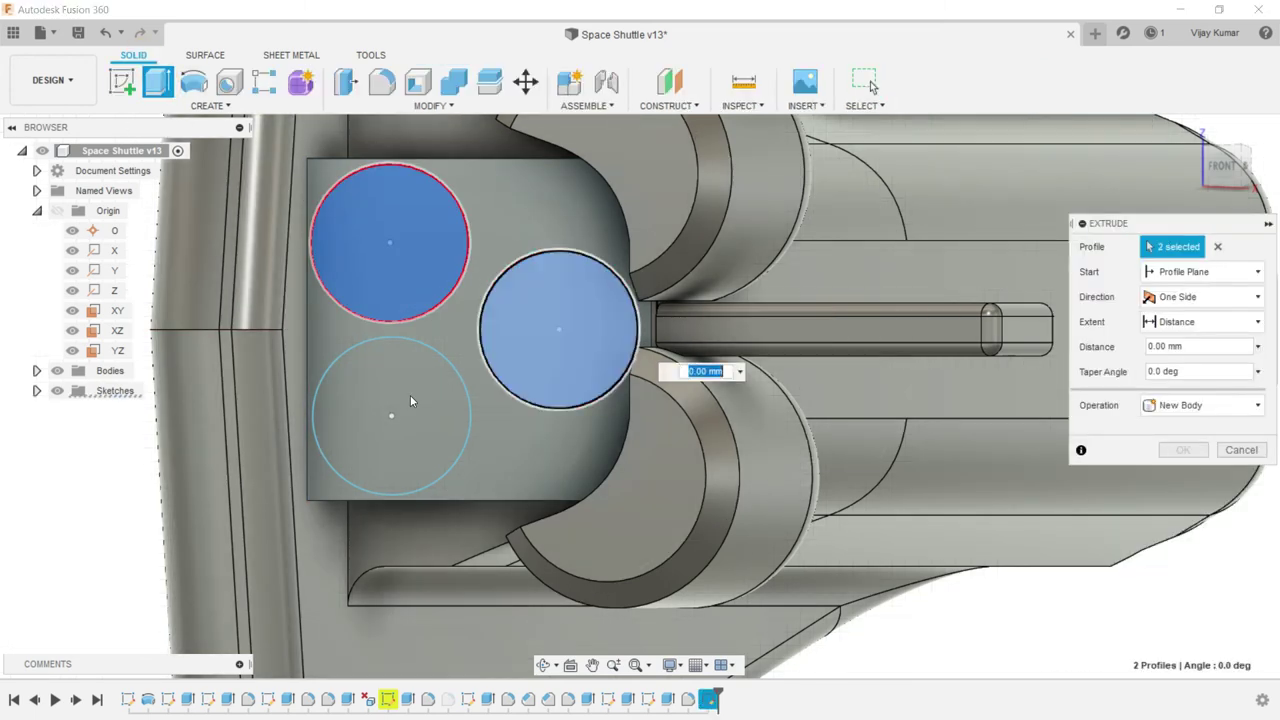
pyautogui.click(410, 401)
pyautogui.click(543, 665)
pyautogui.scroll(-3, 516, 385)
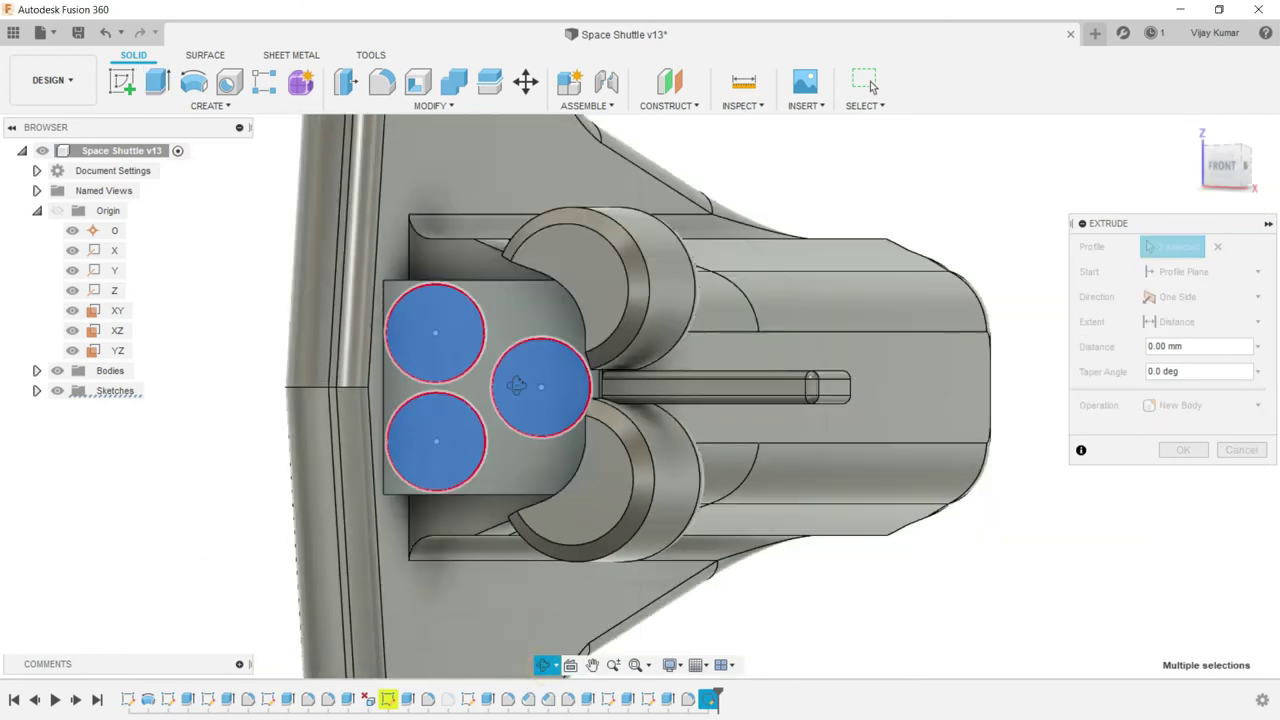
pyautogui.moveTo(516, 385); pyautogui.dragTo(703, 582)
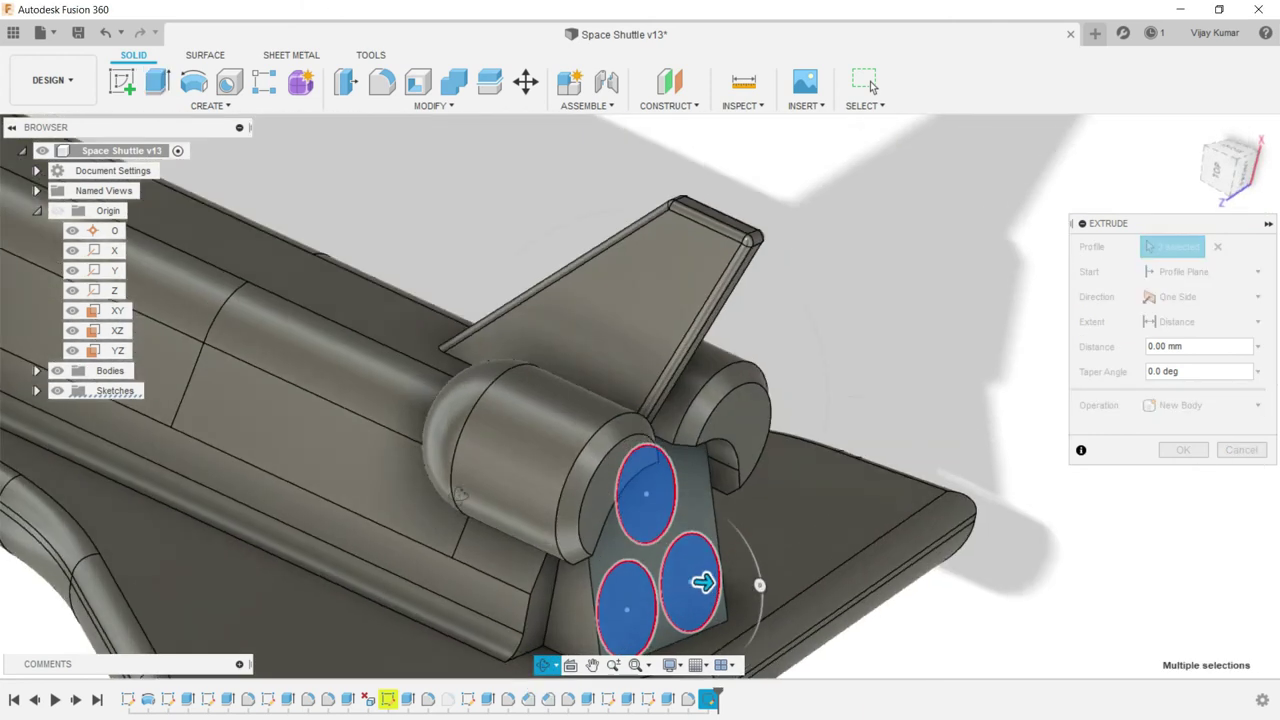
pyautogui.scroll(-3, 703, 582)
pyautogui.rightClick(275, 566)
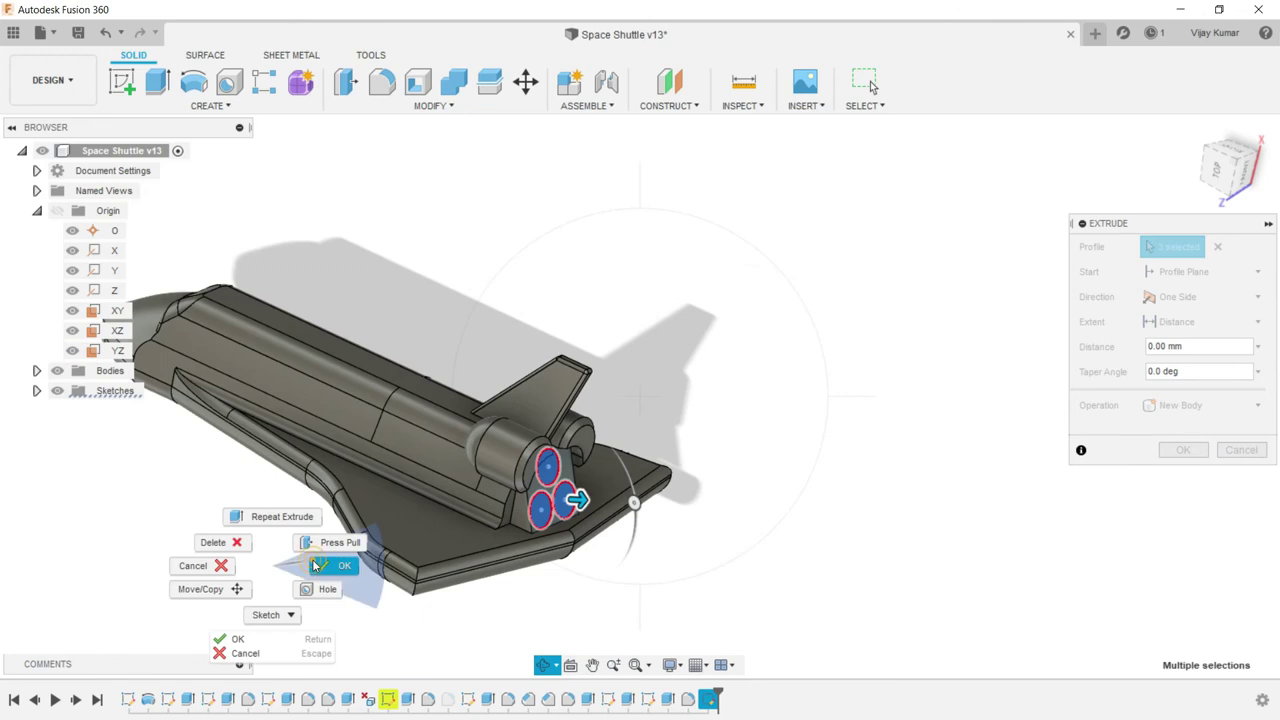
pyautogui.click(313, 566)
# - Set the extrusion to 5 mm as a Join, confirm it, and inspect the result
pyautogui.click(1185, 346)
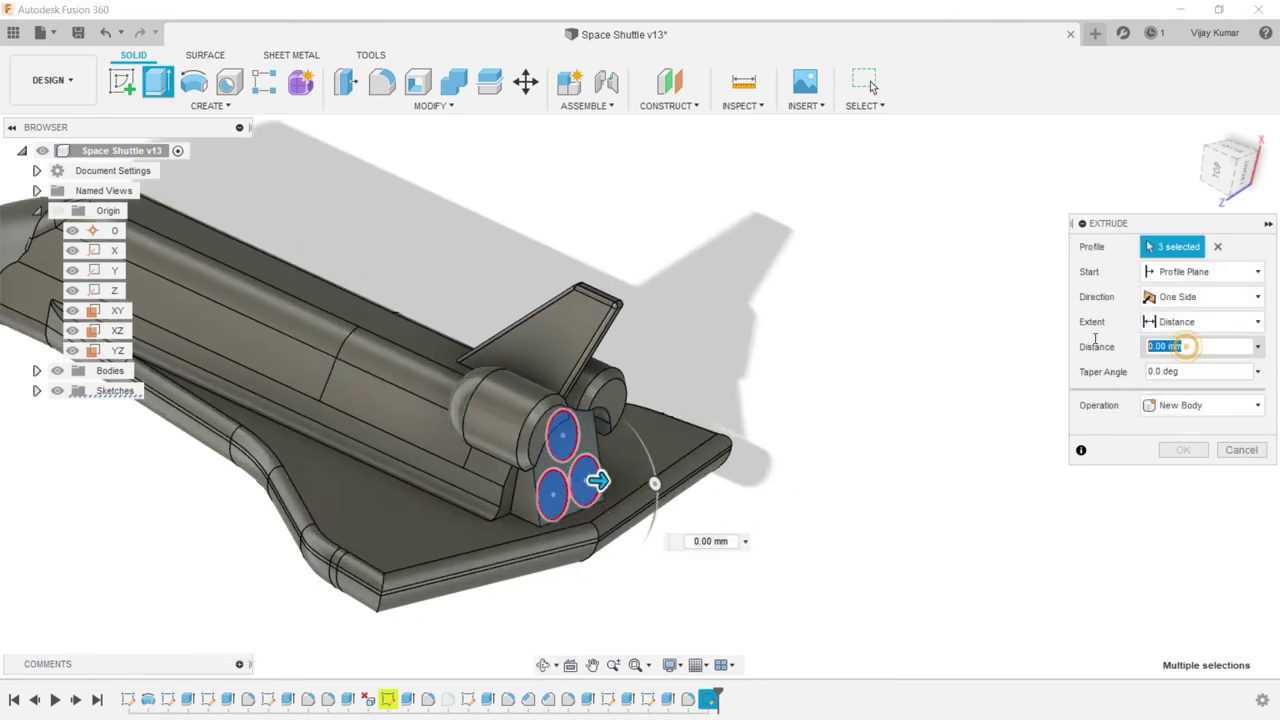
pyautogui.write('5')
pyautogui.press('Tab')
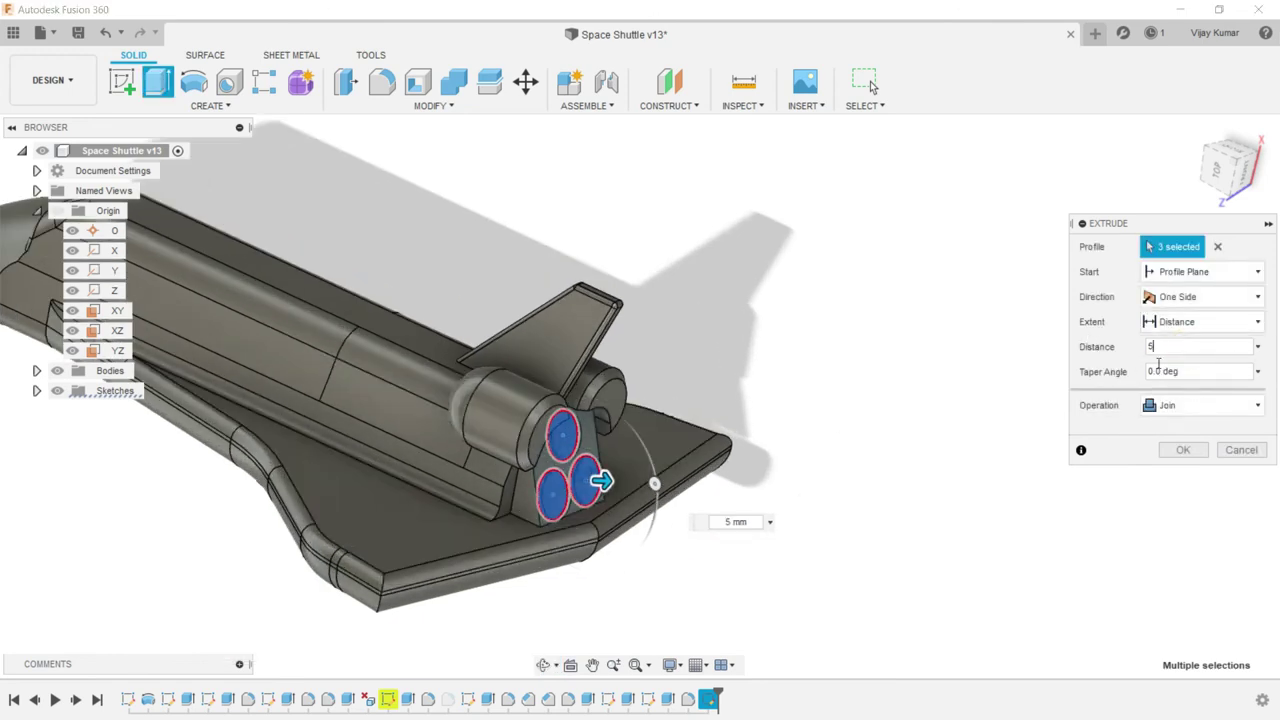
pyautogui.click(1175, 452)
pyautogui.scroll(-3, 923, 414)
pyautogui.moveTo(923, 414)
pyautogui.keyDown('shift'); pyautogui.mouseDown(button='middle')
pyautogui.moveTo(666, 485)
pyautogui.moveTo(688, 484)
pyautogui.mouseUp(button='middle'); pyautogui.keyUp('shift')
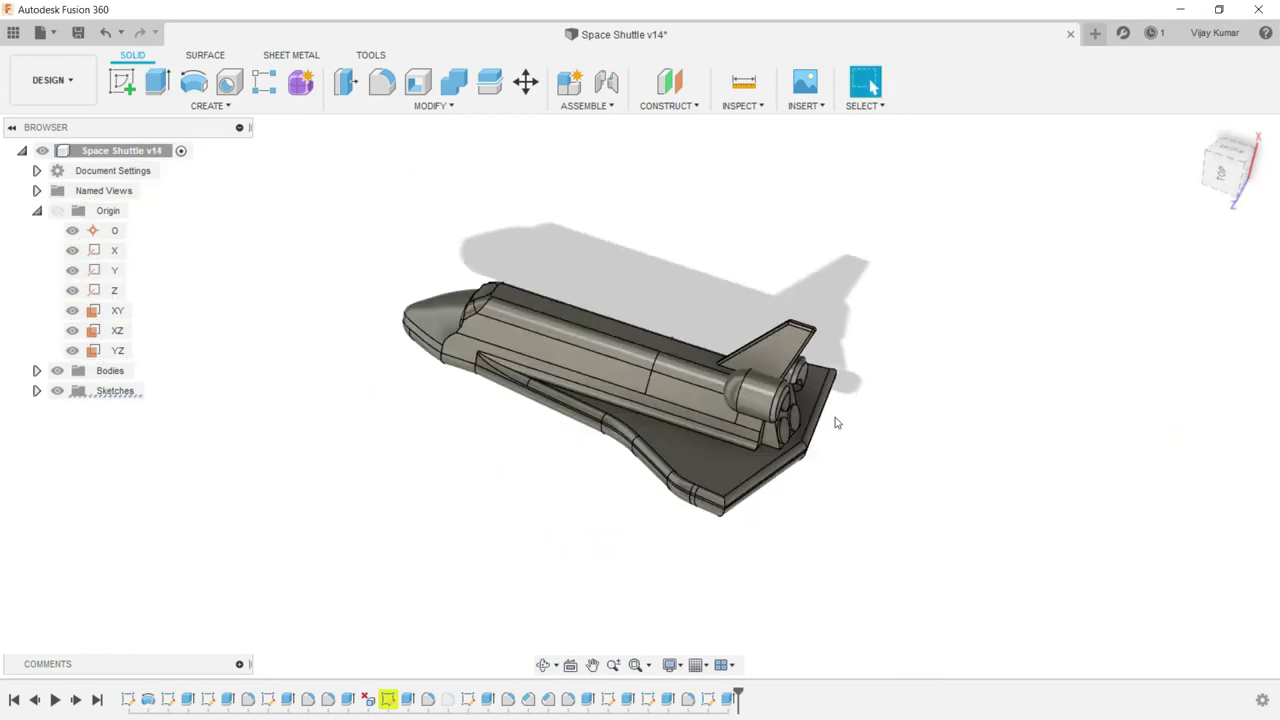
pyautogui.scroll(3, 834, 423)
# - Sketch on the nozzle face with three circles centred on the upper, right and lower nozzles
pyautogui.scroll(3, 834, 423)
pyautogui.click(720, 452)
pyautogui.click(121, 82)
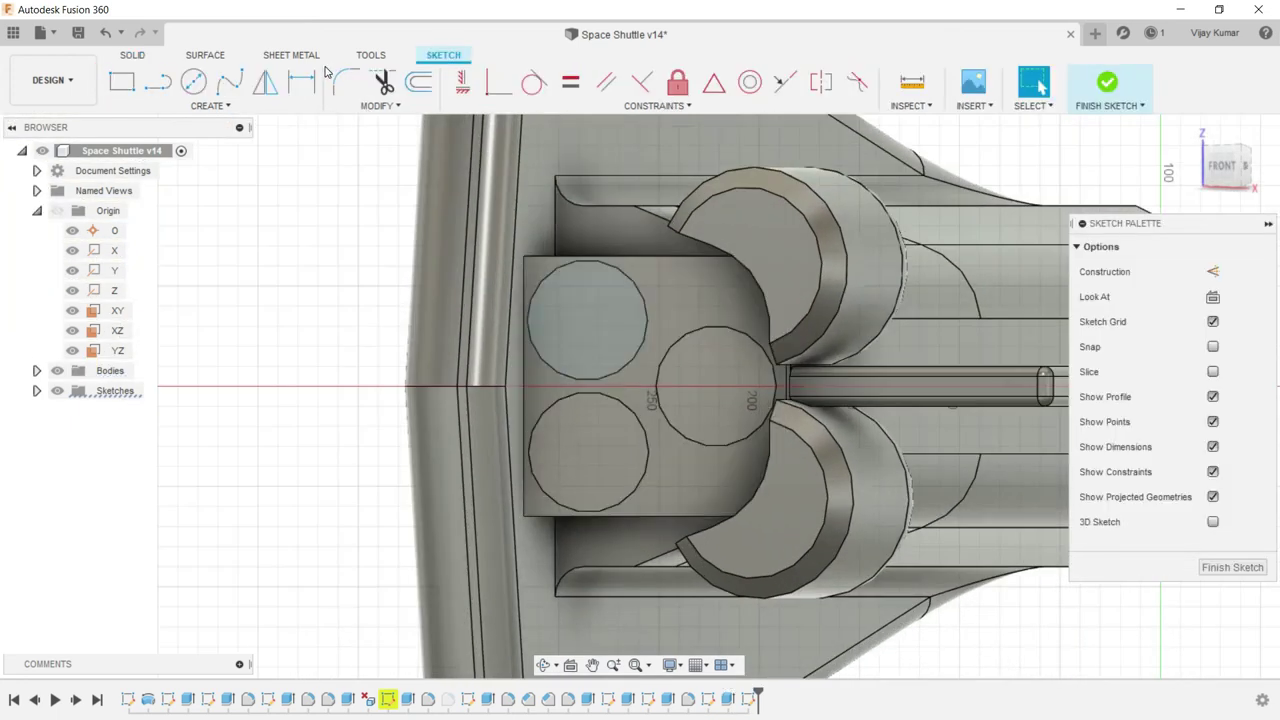
pyautogui.click(193, 82)
pyautogui.scroll(2, 633, 307)
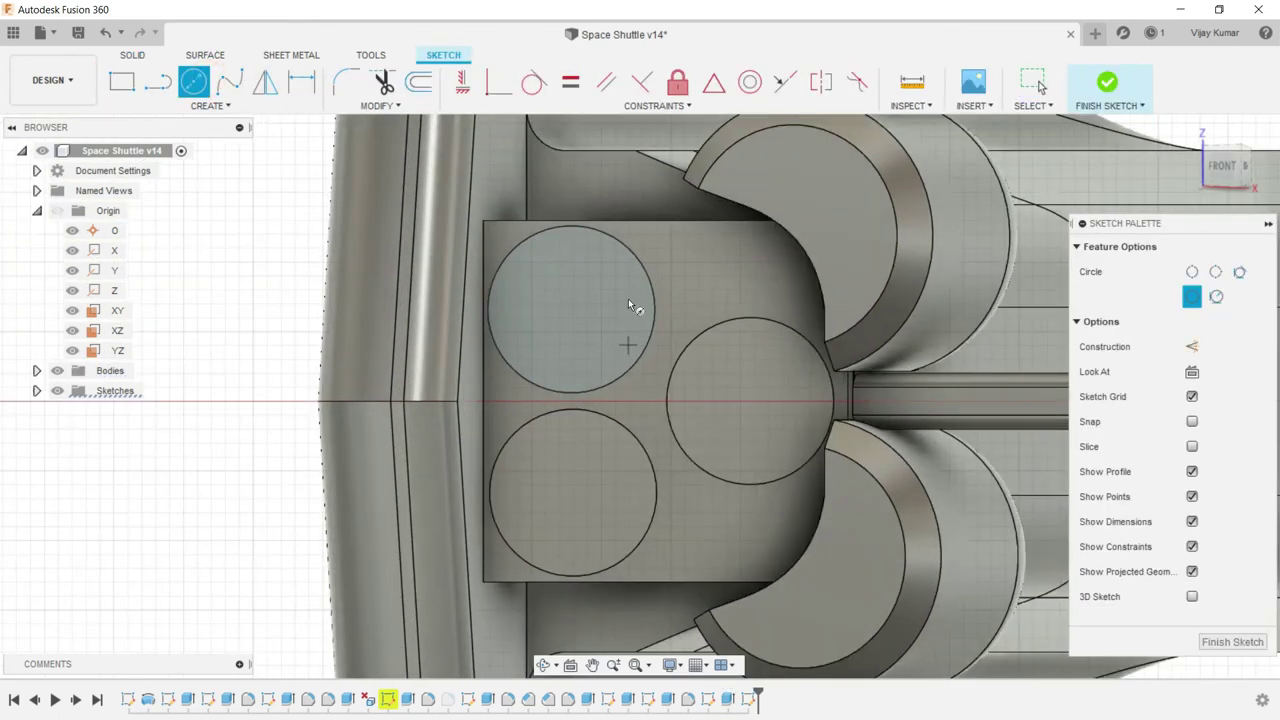
pyautogui.click(569, 310)
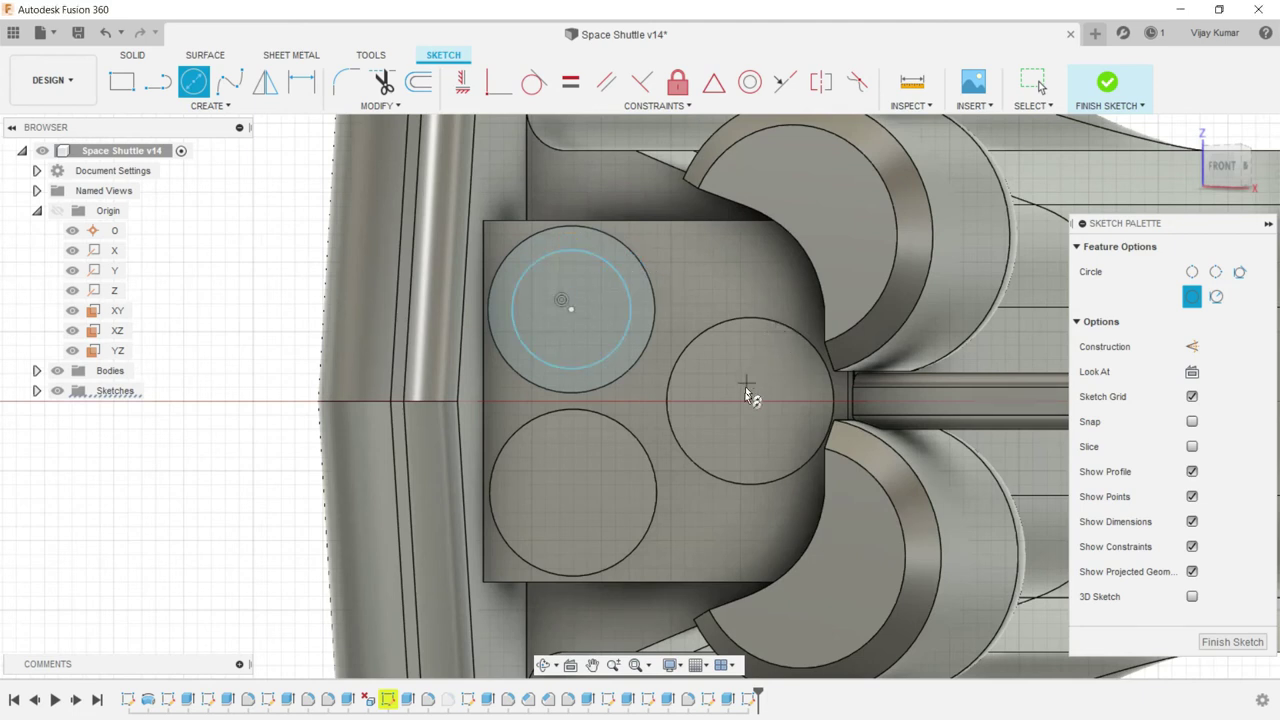
pyautogui.click(746, 402)
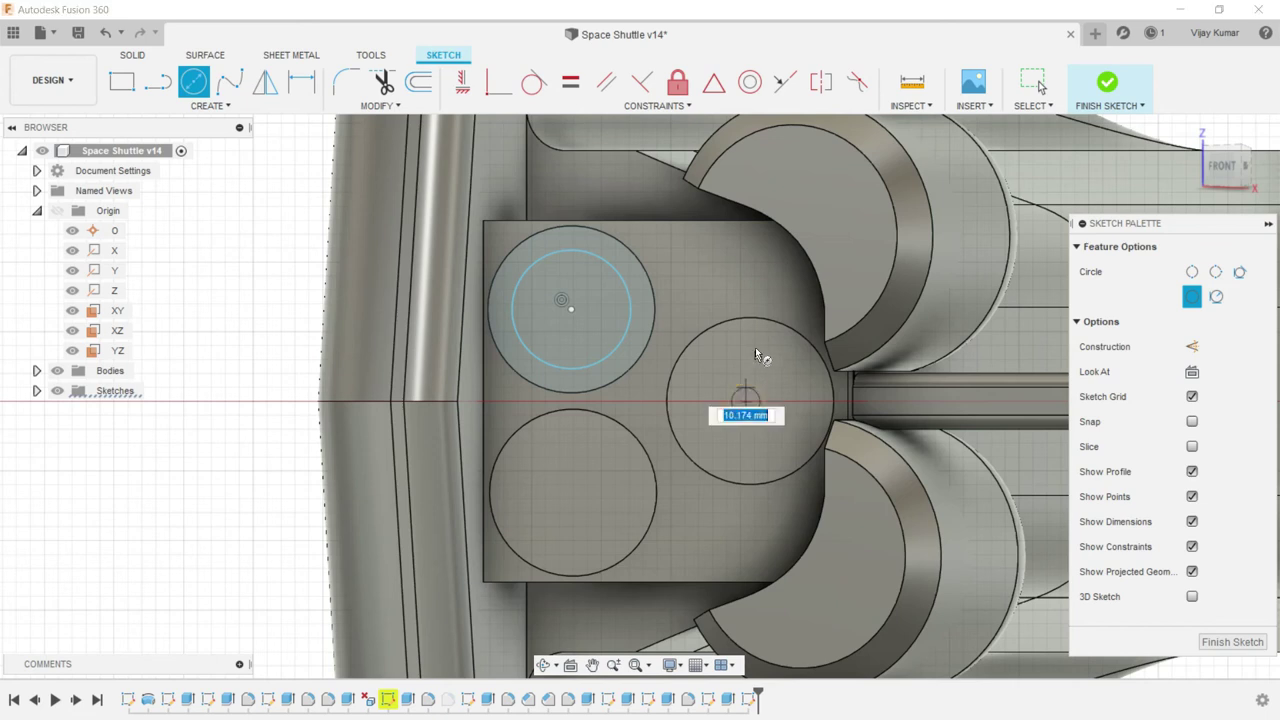
pyautogui.click(758, 341)
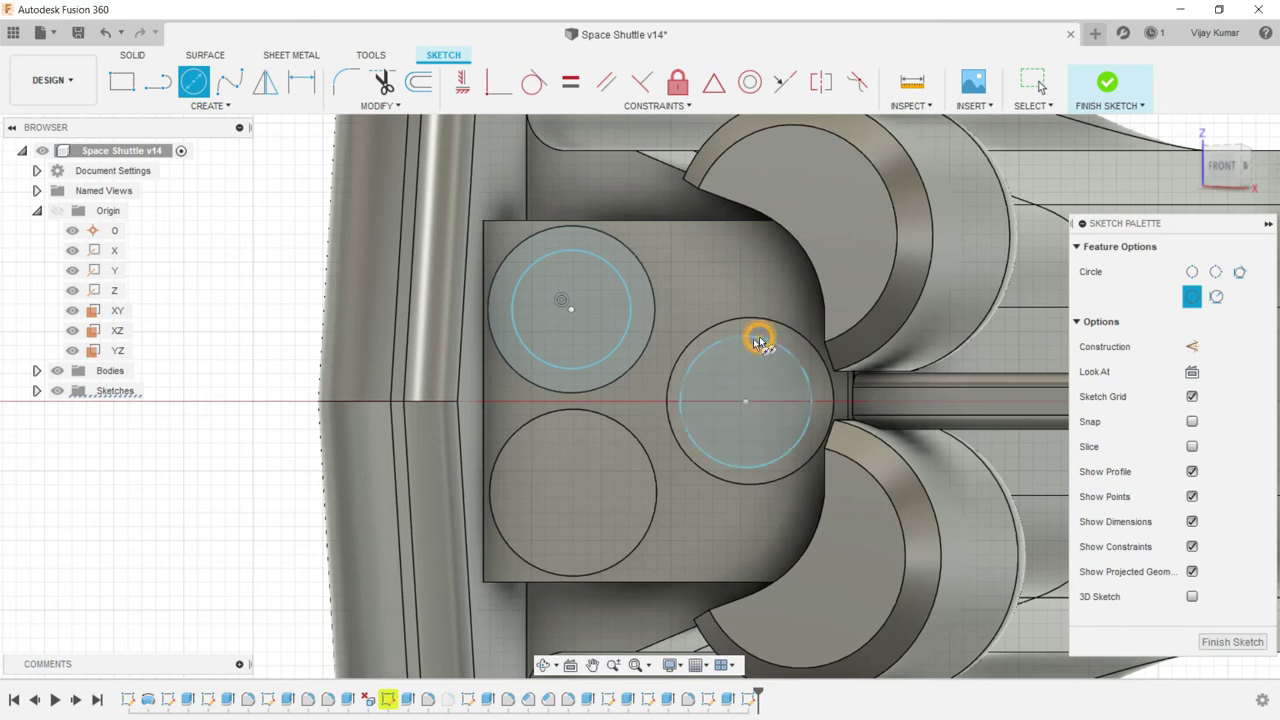
pyautogui.click(571, 505)
pyautogui.click(576, 434)
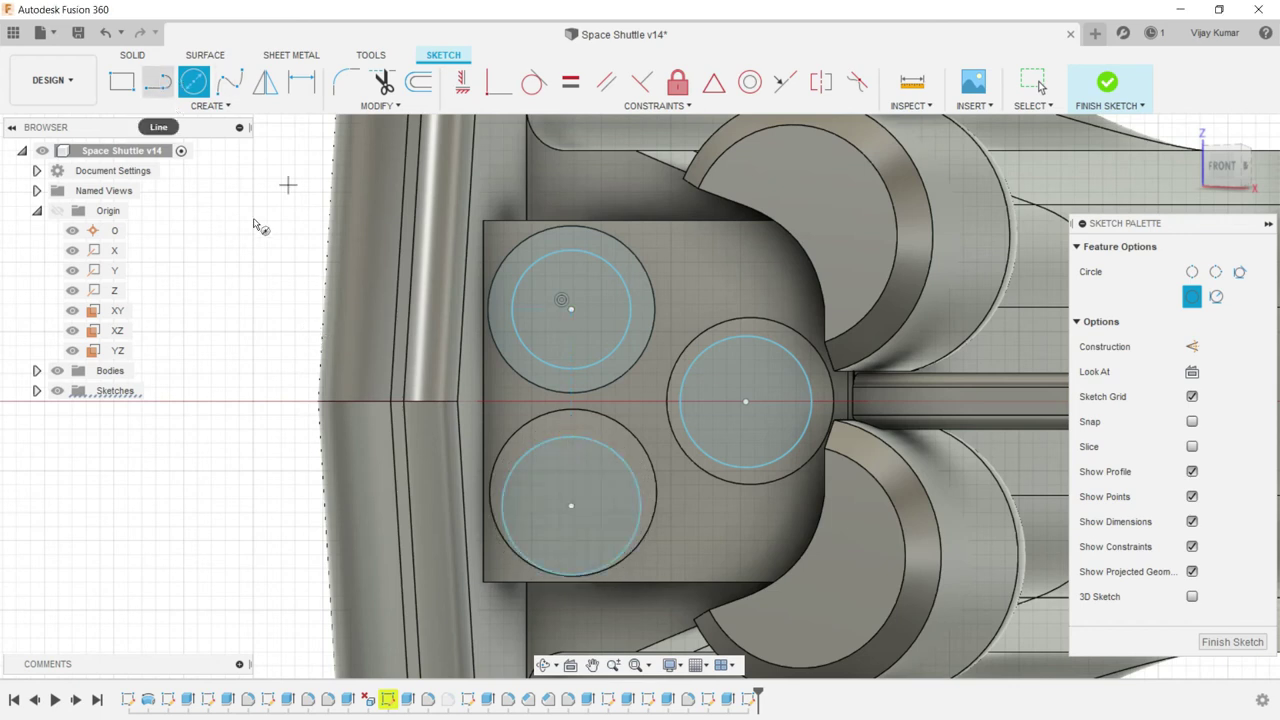
pyautogui.press('Escape')
# - Dimension the upper, lower and right inner circles to 50 mm diameter each
pyautogui.press('o')
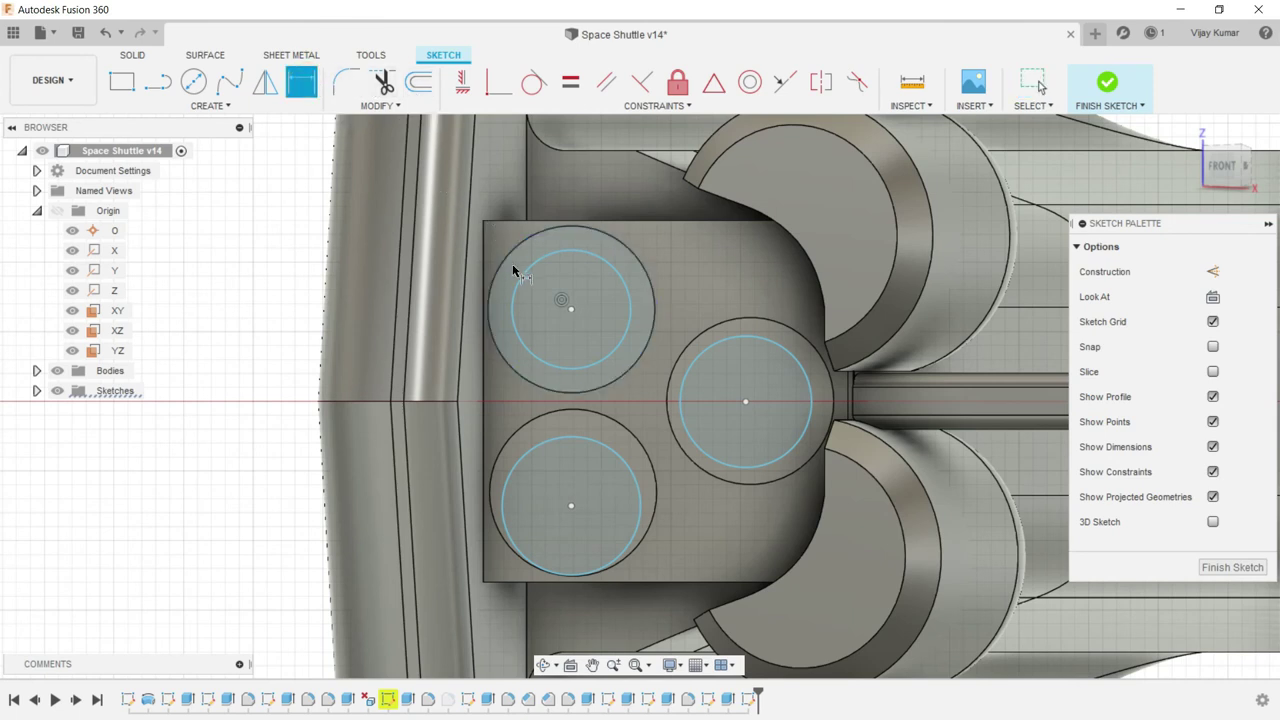
pyautogui.click(518, 276)
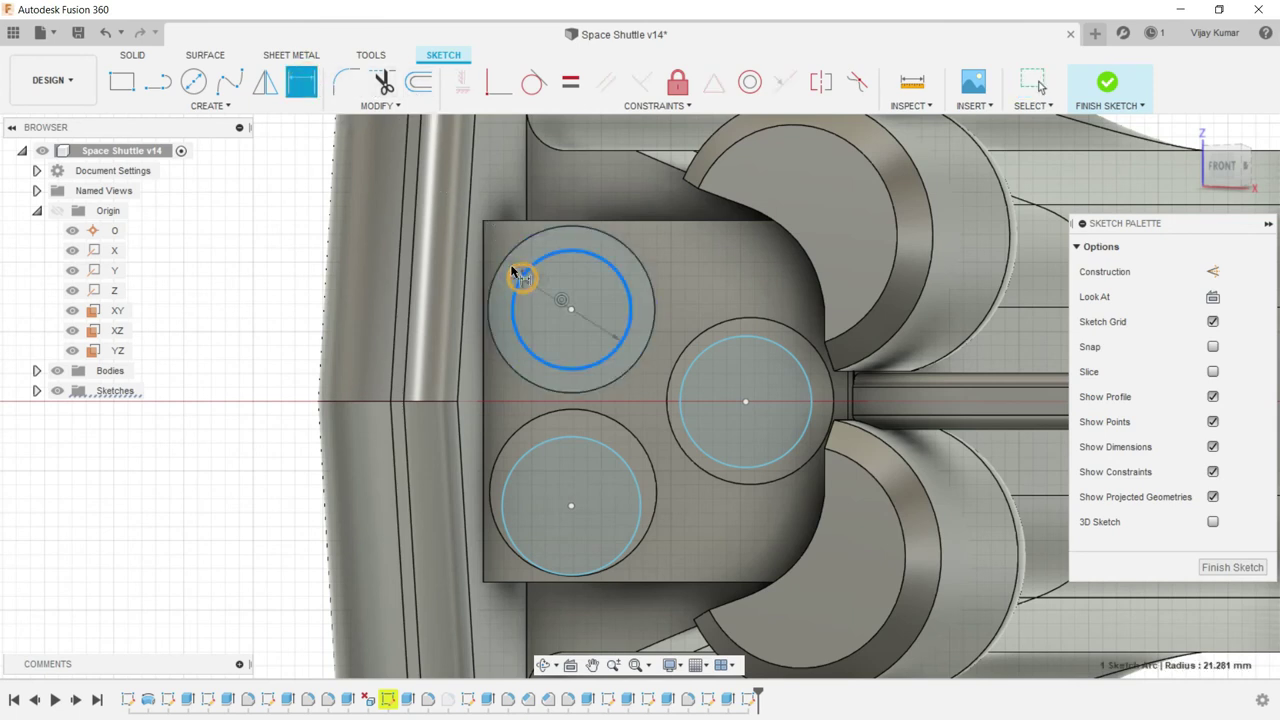
pyautogui.click(326, 229)
pyautogui.press('Return')
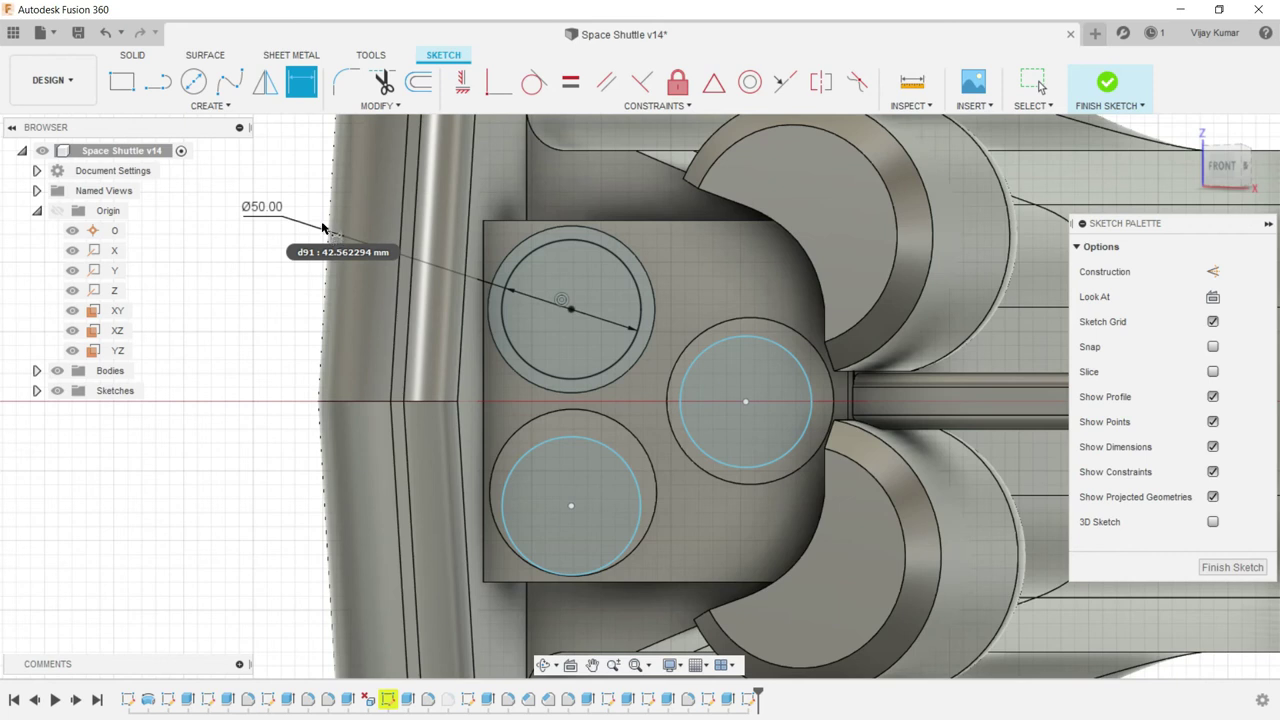
pyautogui.click(440, 372)
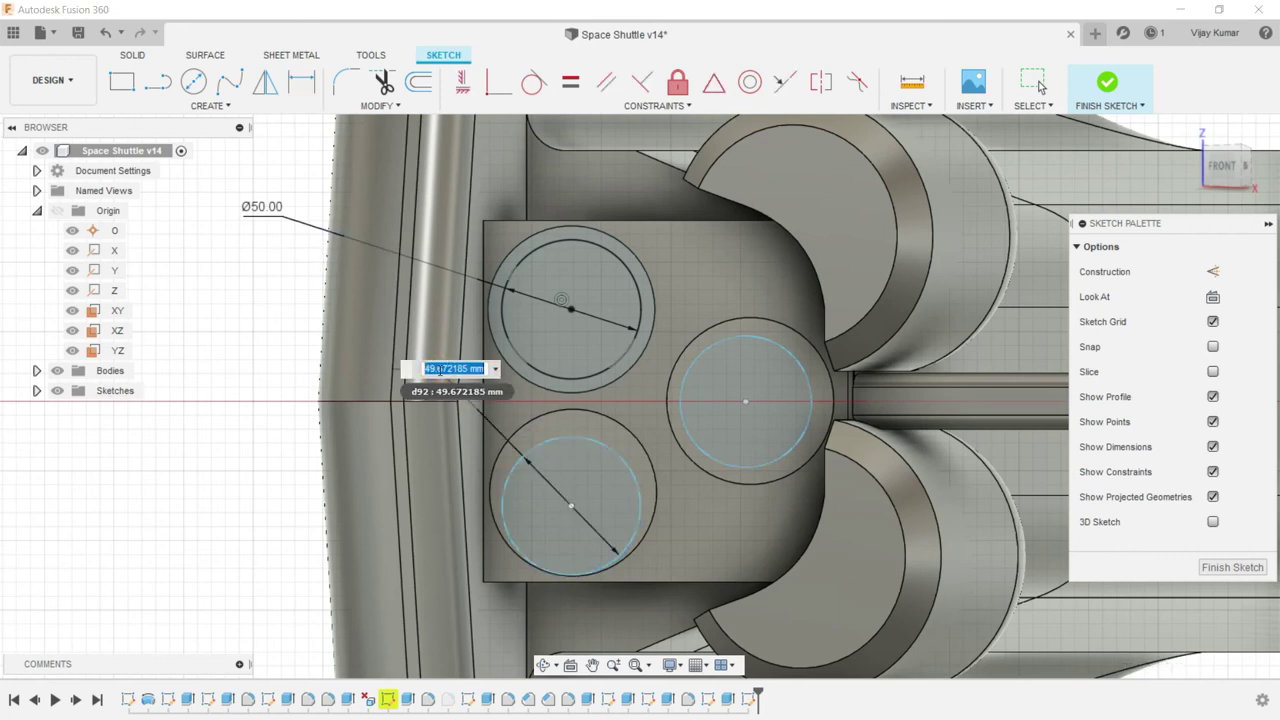
pyautogui.press('Return')
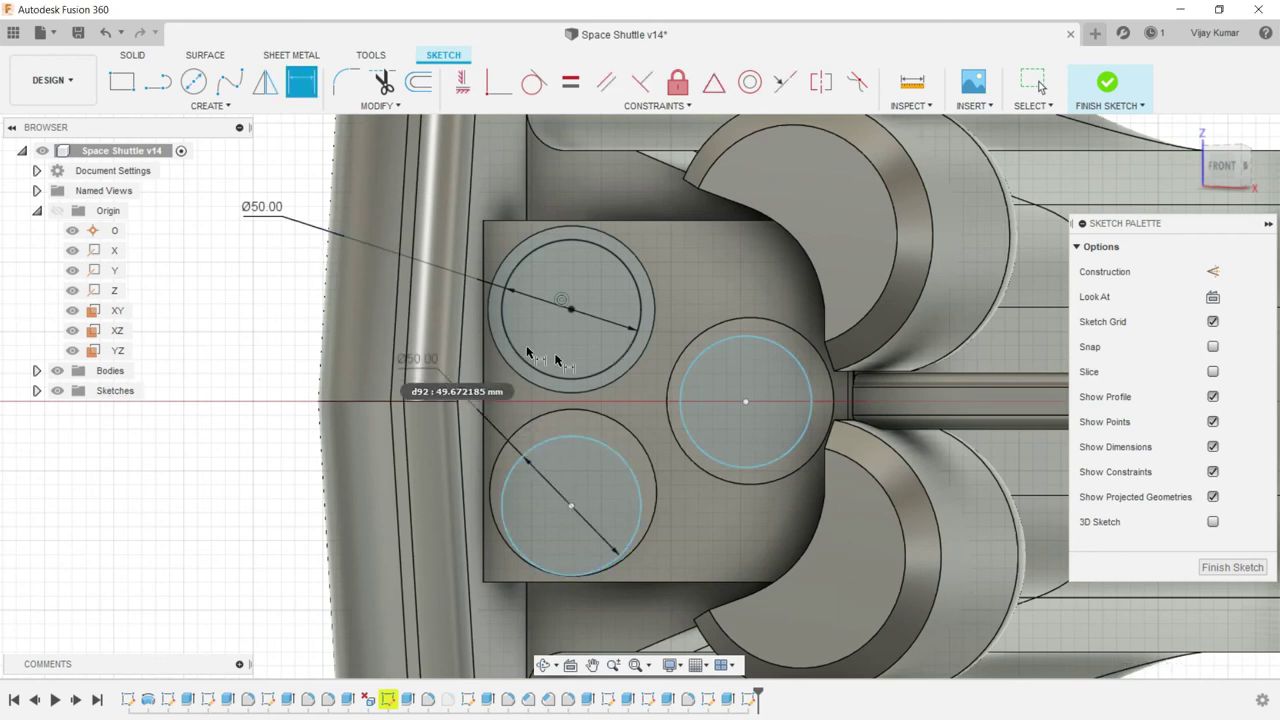
pyautogui.click(684, 368)
pyautogui.click(700, 294)
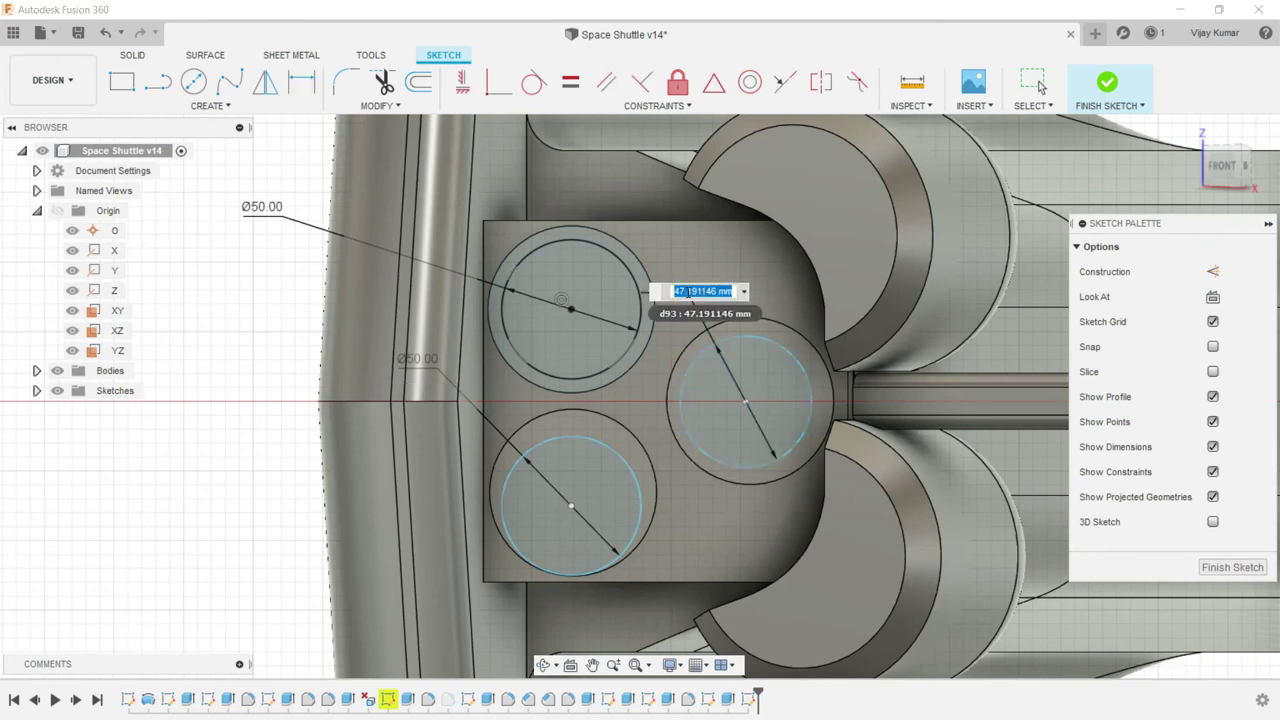
pyautogui.press('Return')
pyautogui.press('Escape')
# - Select the right and lower-left inner circles
pyautogui.click(740, 402)
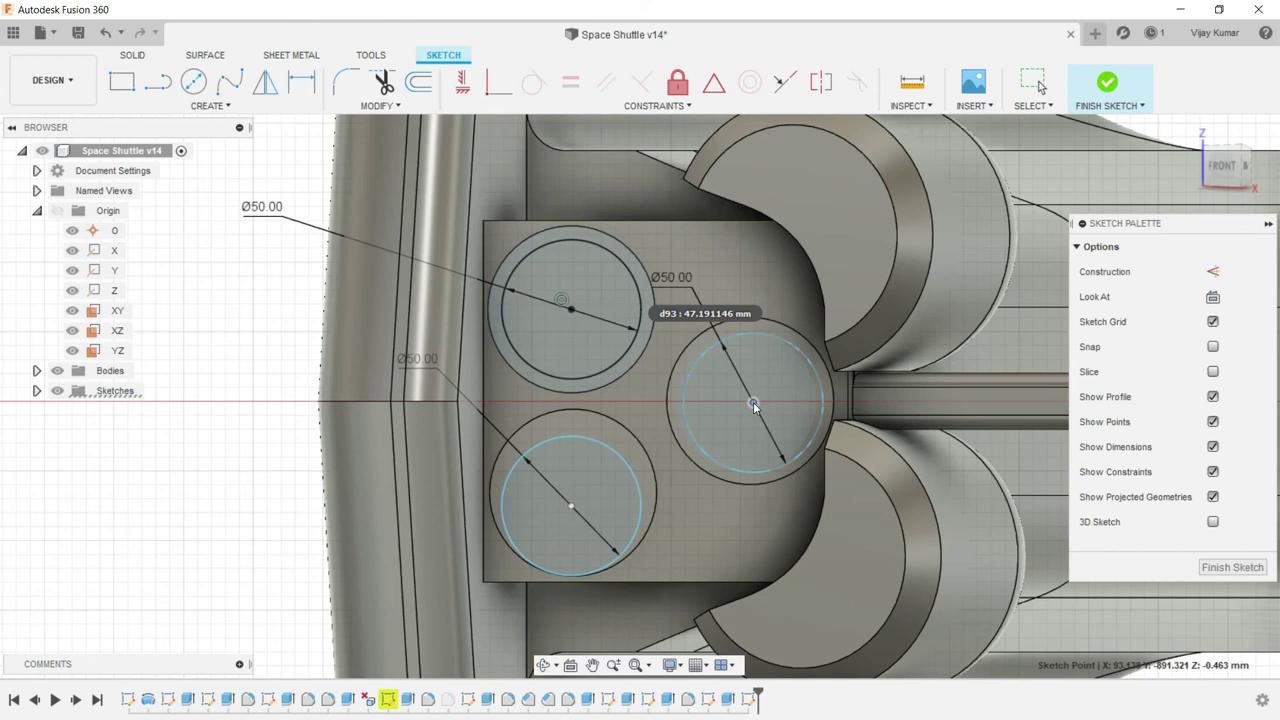
pyautogui.click(752, 405)
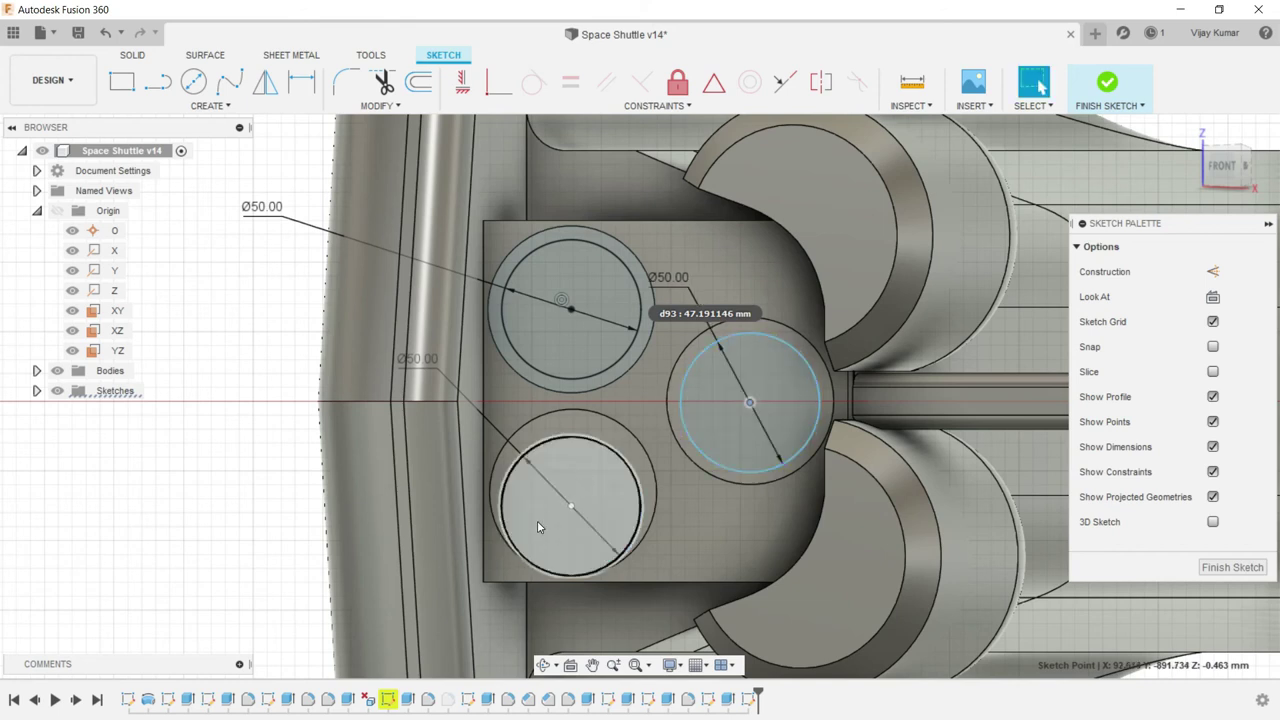
pyautogui.keyDown('shift'); pyautogui.click(571, 501); pyautogui.keyUp('shift')
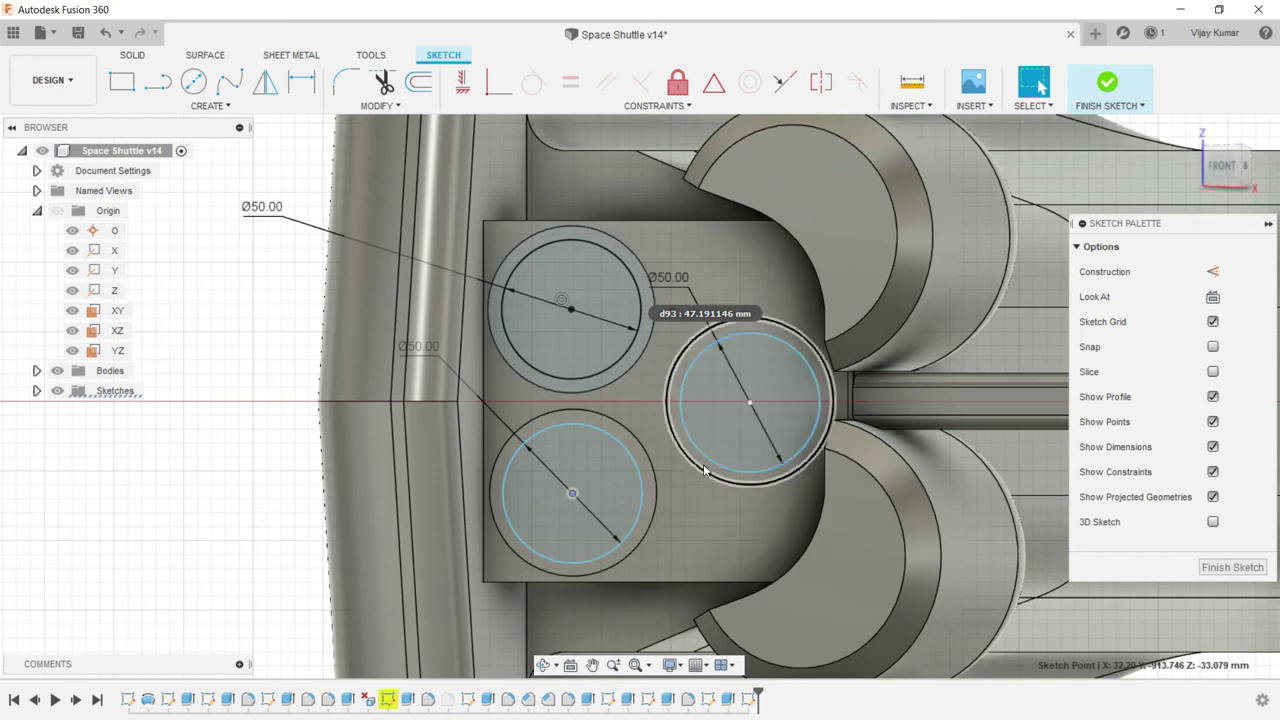
pyautogui.click(133, 55)
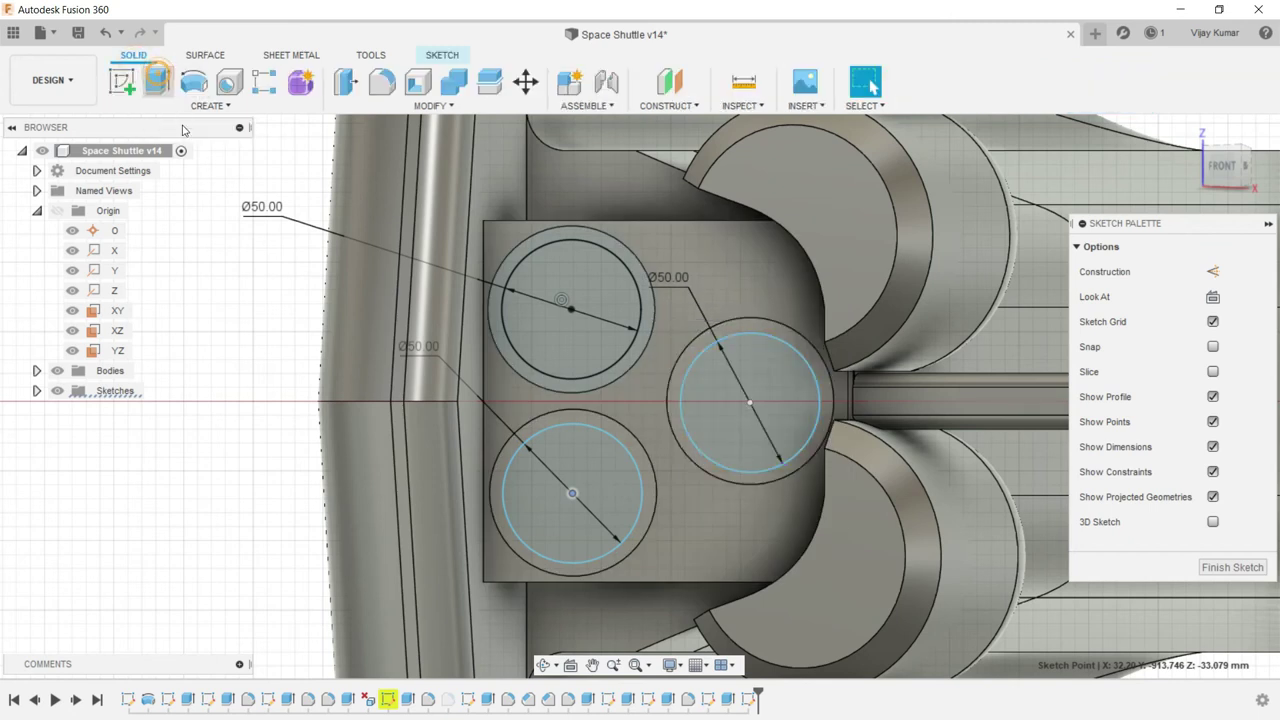
# - Extrude the three inner circles inward as a 5 mm cut into the nozzles
pyautogui.click(157, 82)
pyautogui.click(560, 288)
pyautogui.click(727, 389)
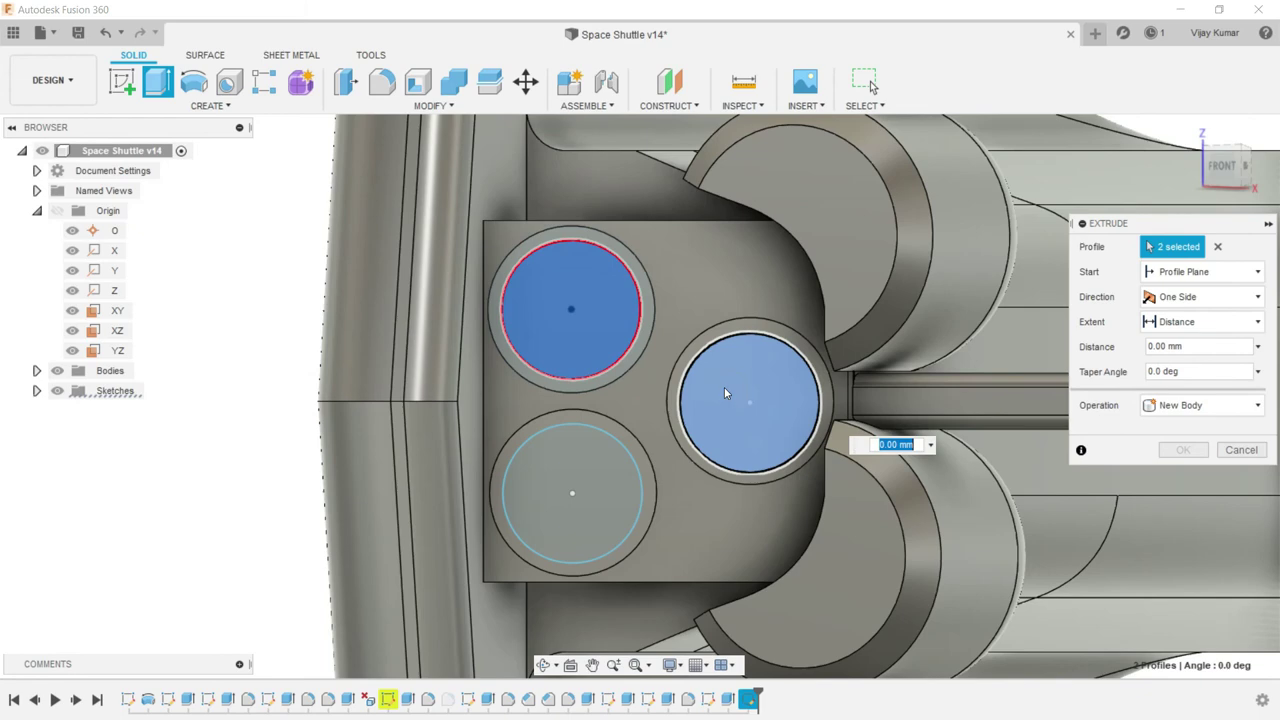
pyautogui.click(573, 486)
pyautogui.moveTo(583, 500)
pyautogui.keyDown('shift'); pyautogui.mouseDown(button='middle')
pyautogui.moveTo(609, 505)
pyautogui.moveTo(534, 580)
pyautogui.moveTo(729, 506)
pyautogui.moveTo(743, 486)
pyautogui.moveTo(731, 468)
pyautogui.moveTo(745, 461)
pyautogui.mouseUp(button='middle'); pyautogui.keyUp('shift')
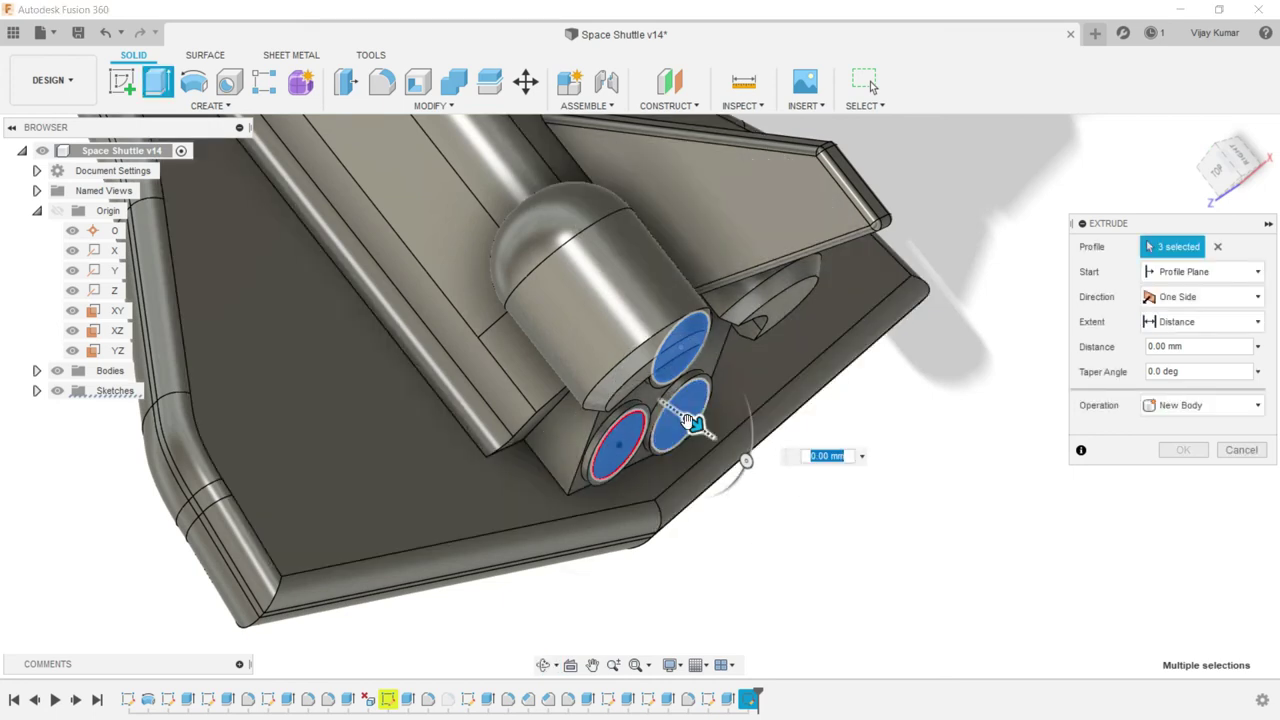
pyautogui.moveTo(688, 420); pyautogui.dragTo(678, 413)
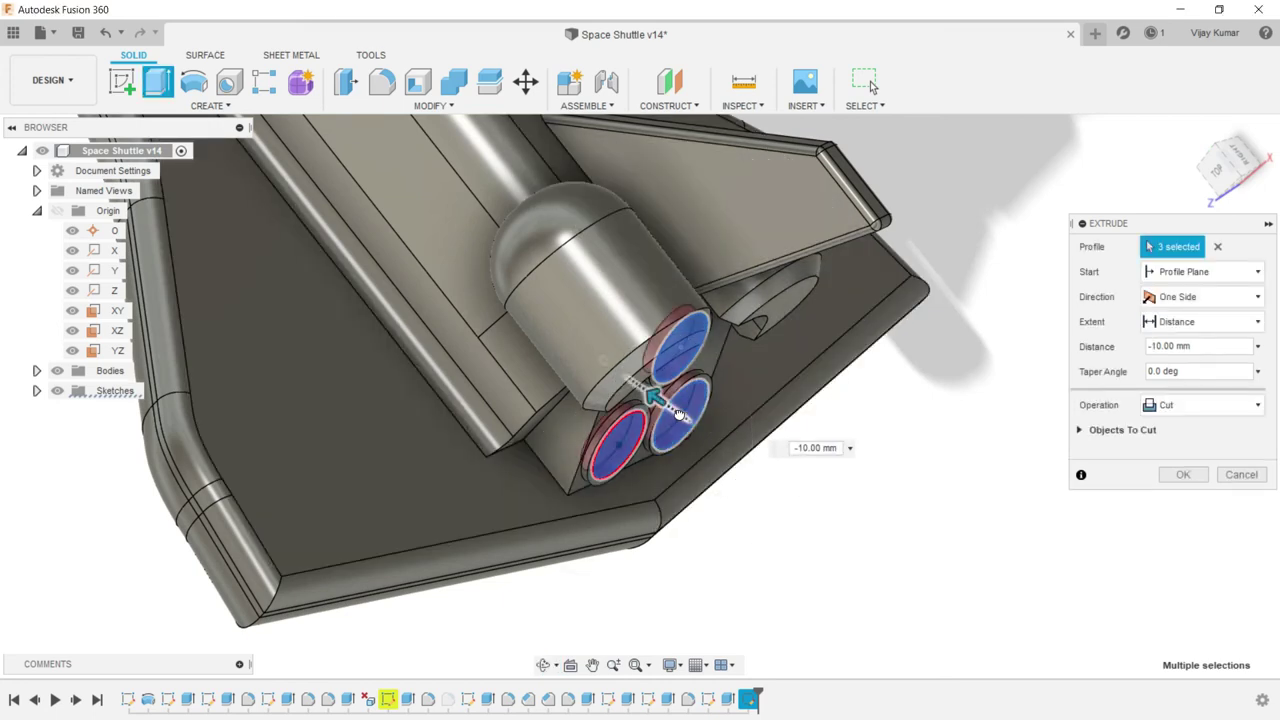
pyautogui.click(800, 446)
pyautogui.write('-5')
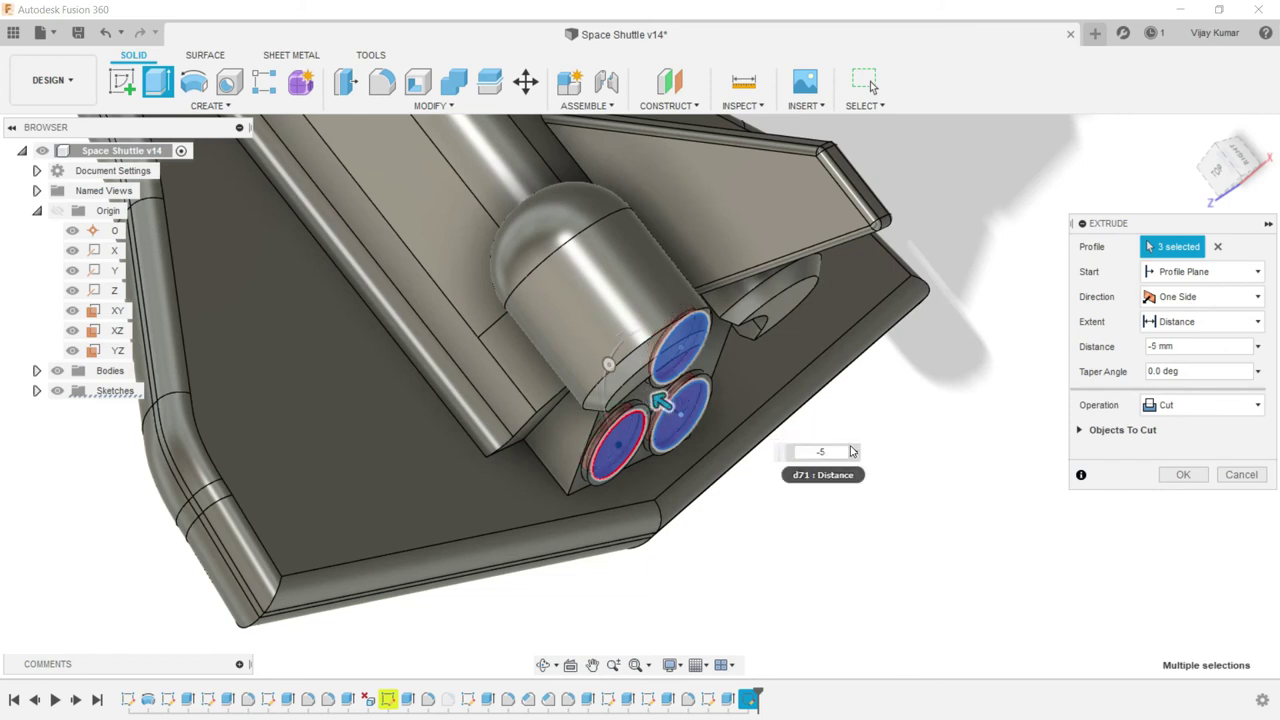
pyautogui.click(1183, 475)
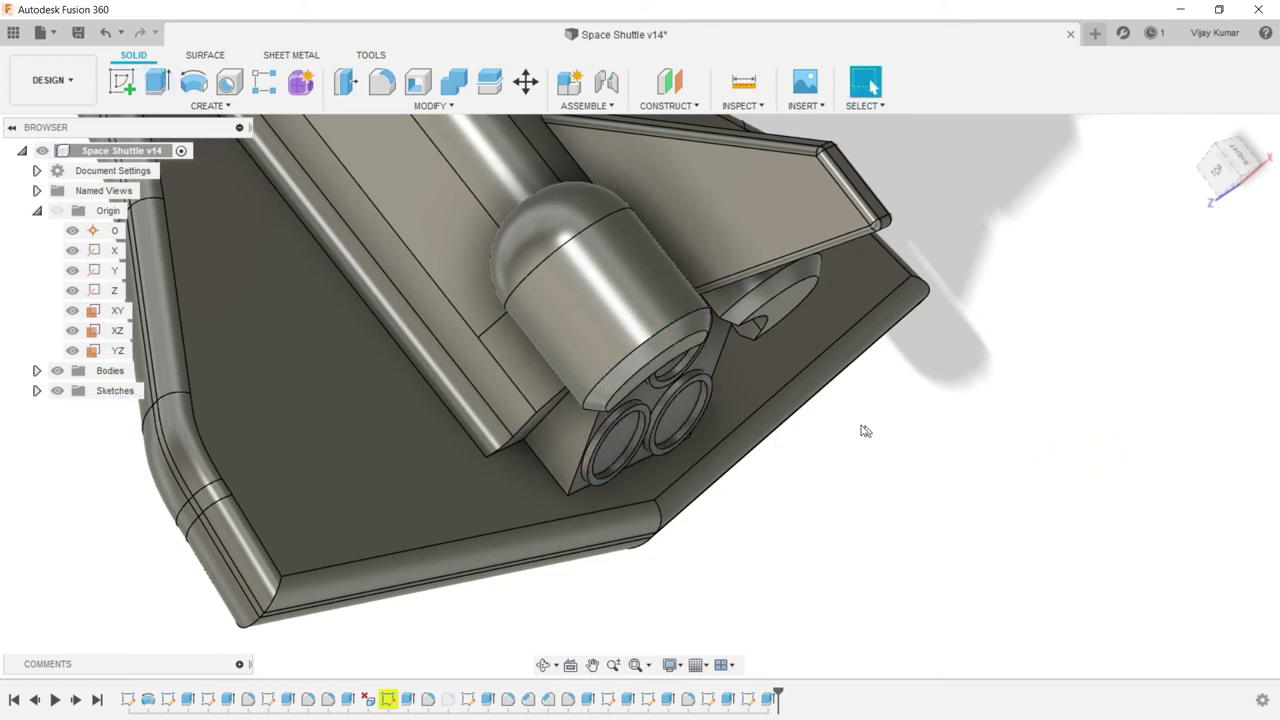
# - Orbit to a rear-angled view and select an engine face to sketch on
pyautogui.scroll(-2, 863, 428)
pyautogui.scroll(-2, 863, 428)
pyautogui.click(540, 665)
pyautogui.moveTo(608, 423)
pyautogui.mouseDown()
pyautogui.moveTo(568, 360)
pyautogui.moveTo(636, 333)
pyautogui.mouseUp()
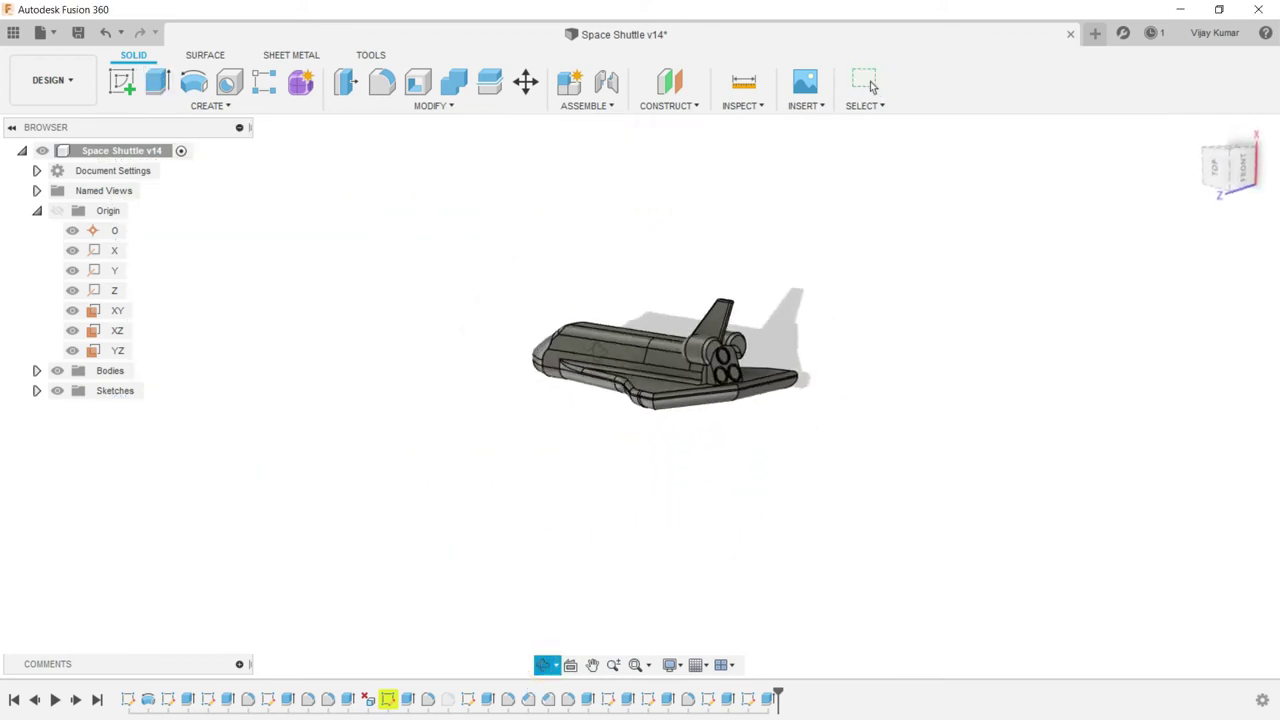
pyautogui.press('Escape')
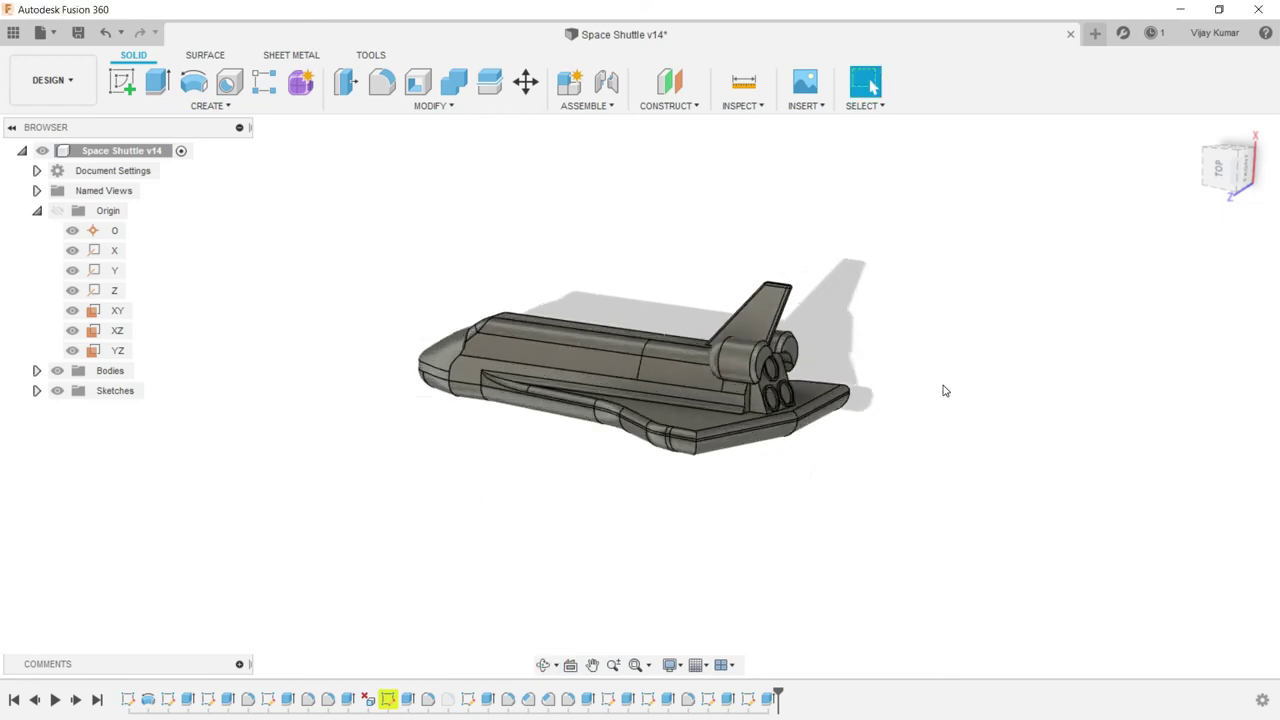
pyautogui.scroll(3, 597, 409)
pyautogui.scroll(3, 589, 356)
pyautogui.scroll(2, 589, 356)
pyautogui.click(590, 357)
# - On the engine face, sketch small circles at the centres of the middle, upper-left and lower-left rings
pyautogui.click(122, 81)
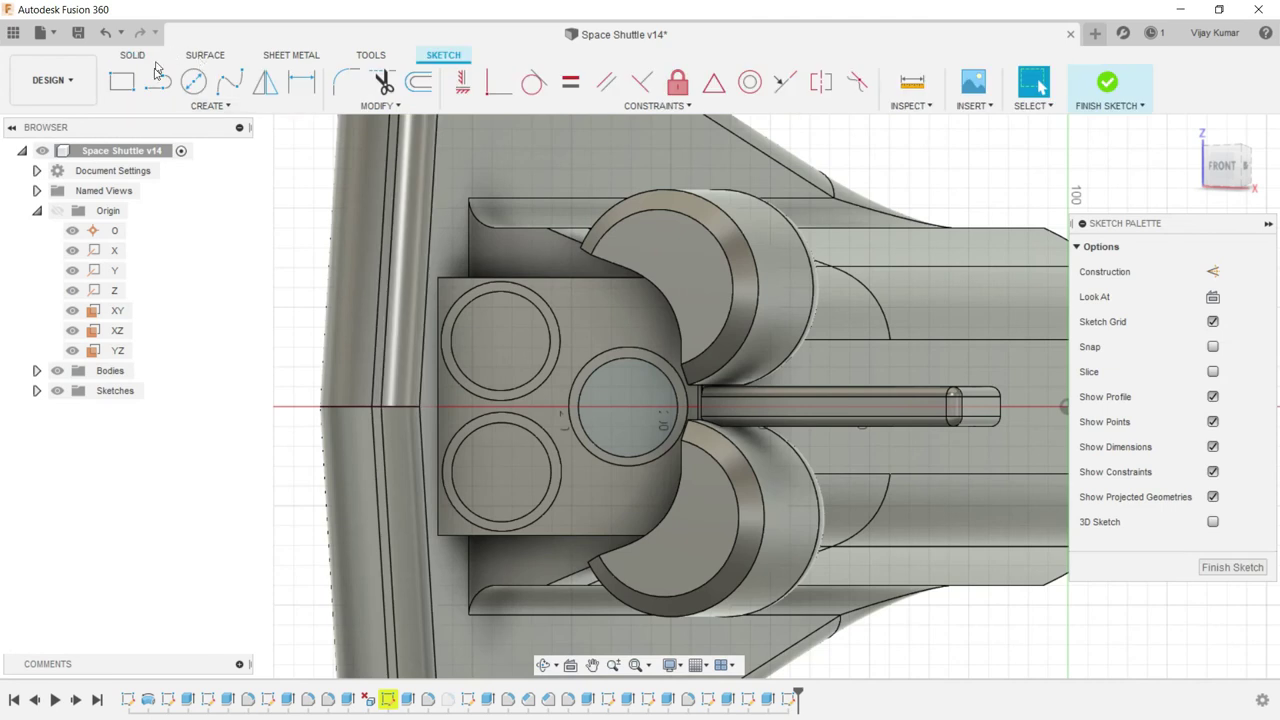
pyautogui.click(194, 81)
pyautogui.scroll(2, 640, 408)
pyautogui.scroll(1, 641, 407)
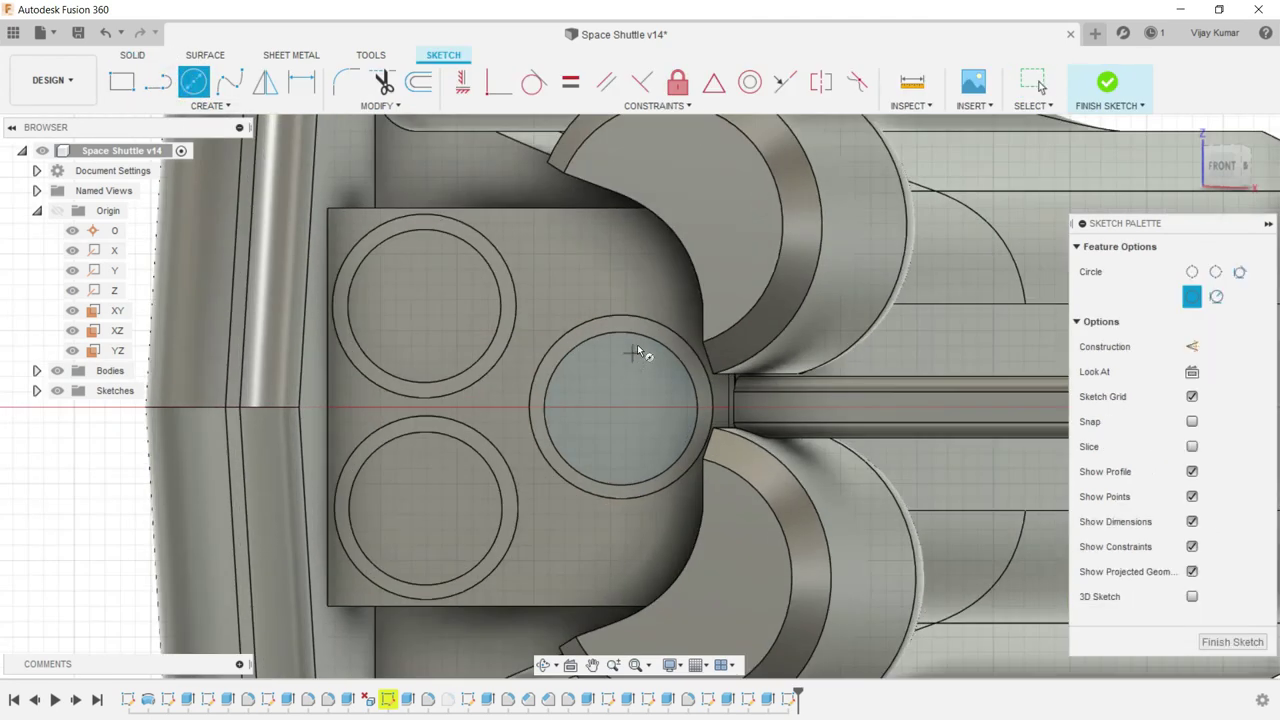
pyautogui.click(621, 408)
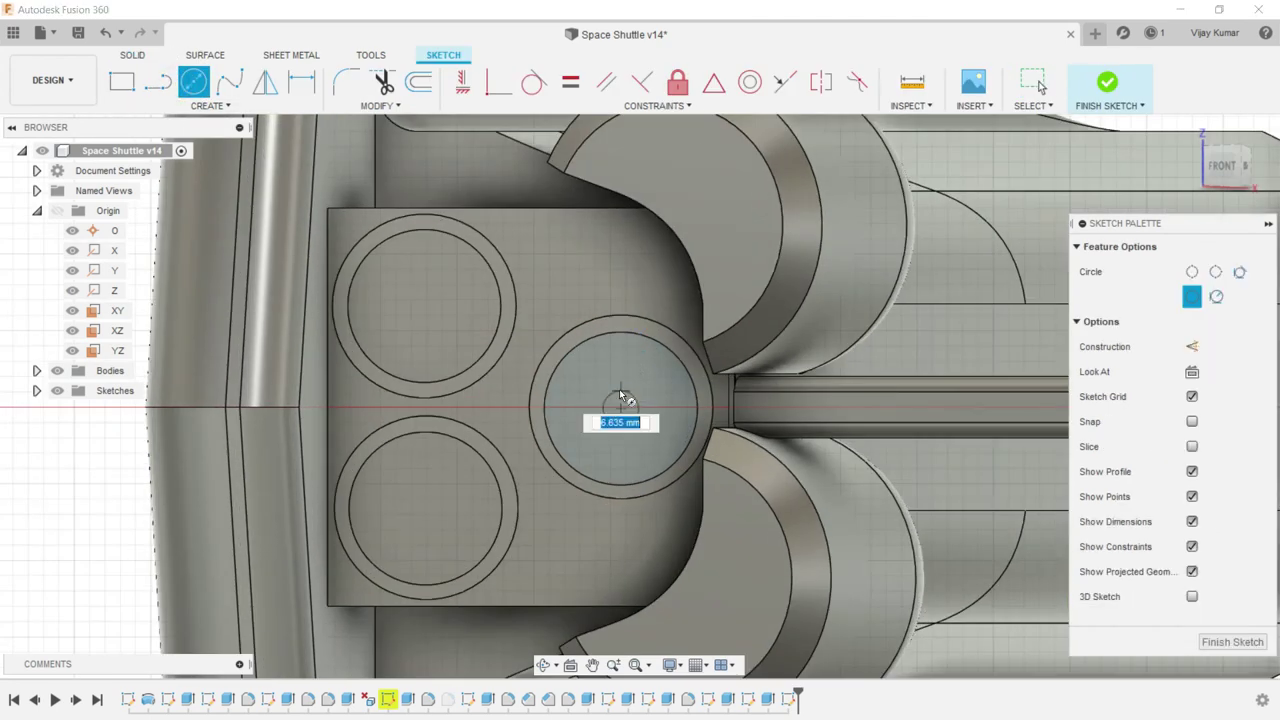
pyautogui.click(619, 385)
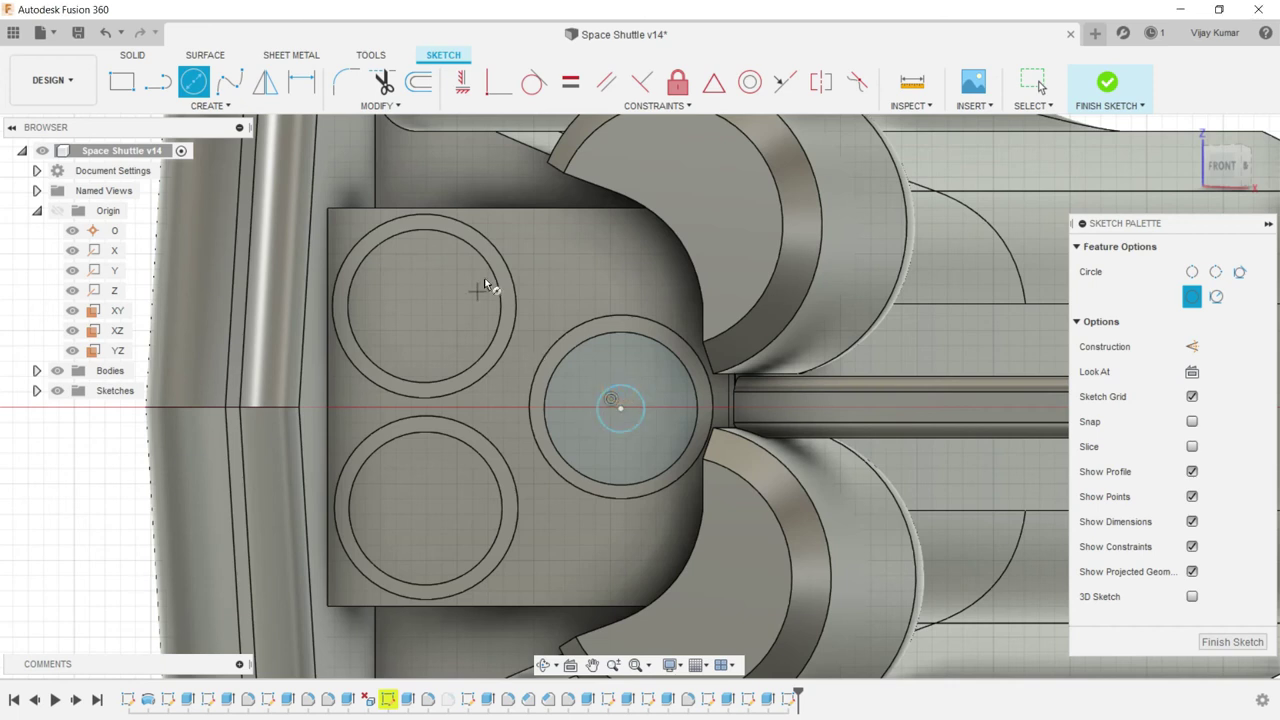
pyautogui.click(423, 285)
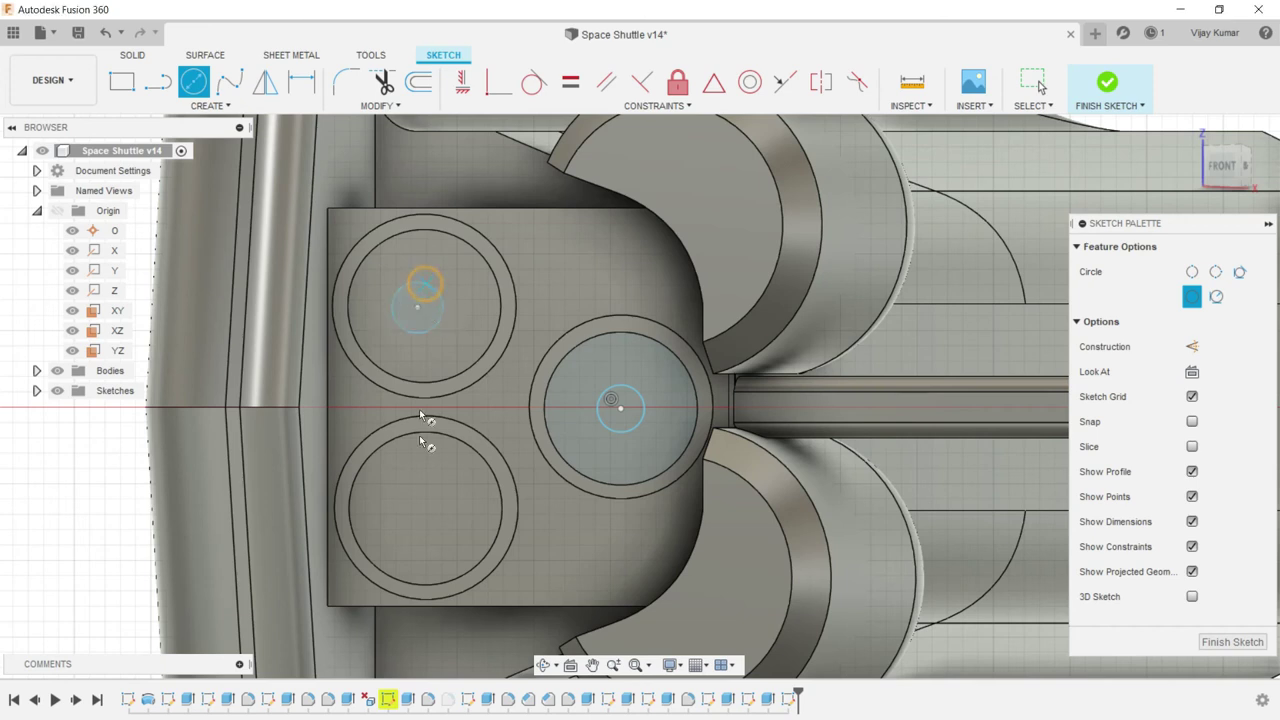
pyautogui.click(426, 506)
pyautogui.click(427, 486)
# - Dimension each circle to 15 mm diameter and re-centre the upper-left circle in its ring
pyautogui.press('d')
pyautogui.click(415, 288)
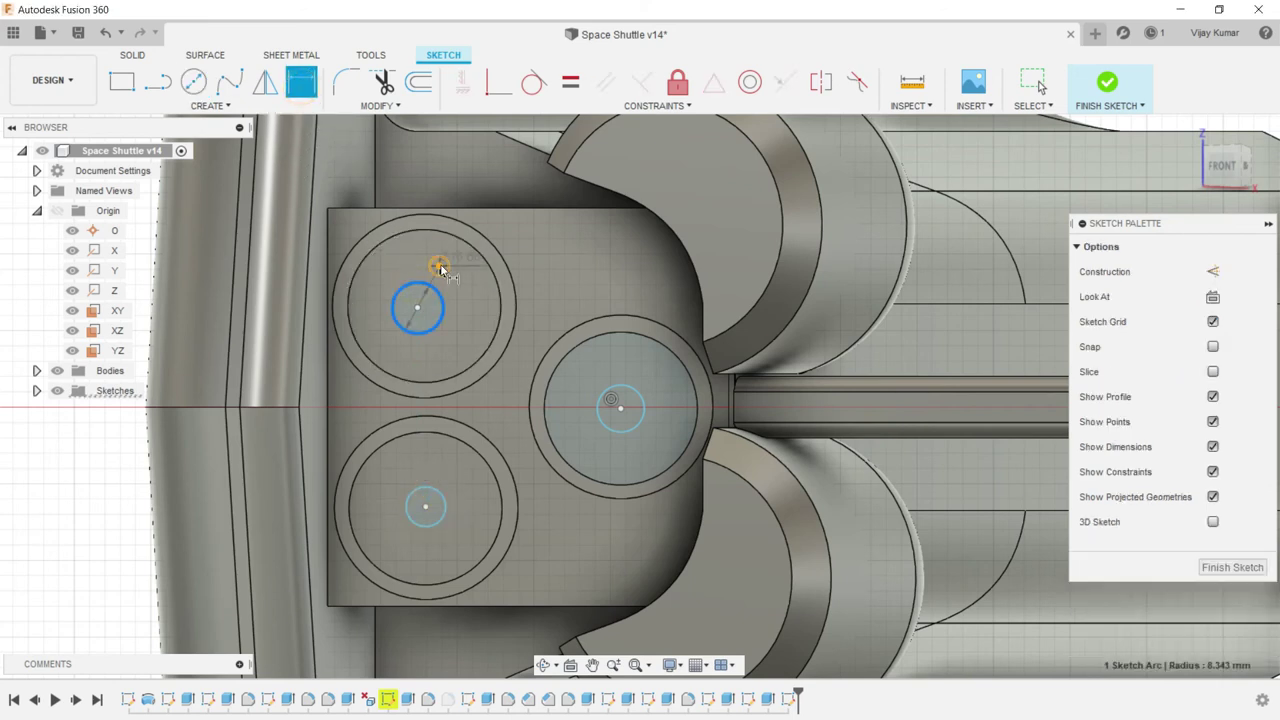
pyautogui.click(436, 266)
pyautogui.write('5')
pyautogui.press('Return')
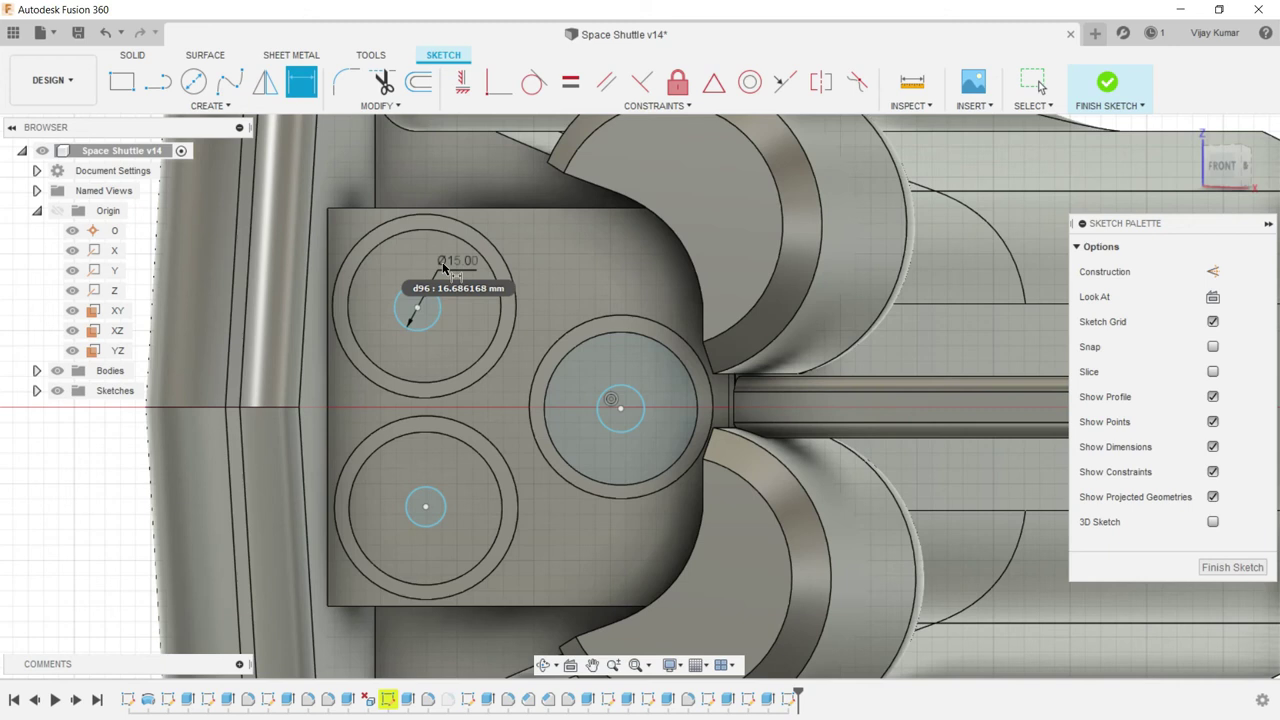
pyautogui.click(624, 389)
pyautogui.click(635, 366)
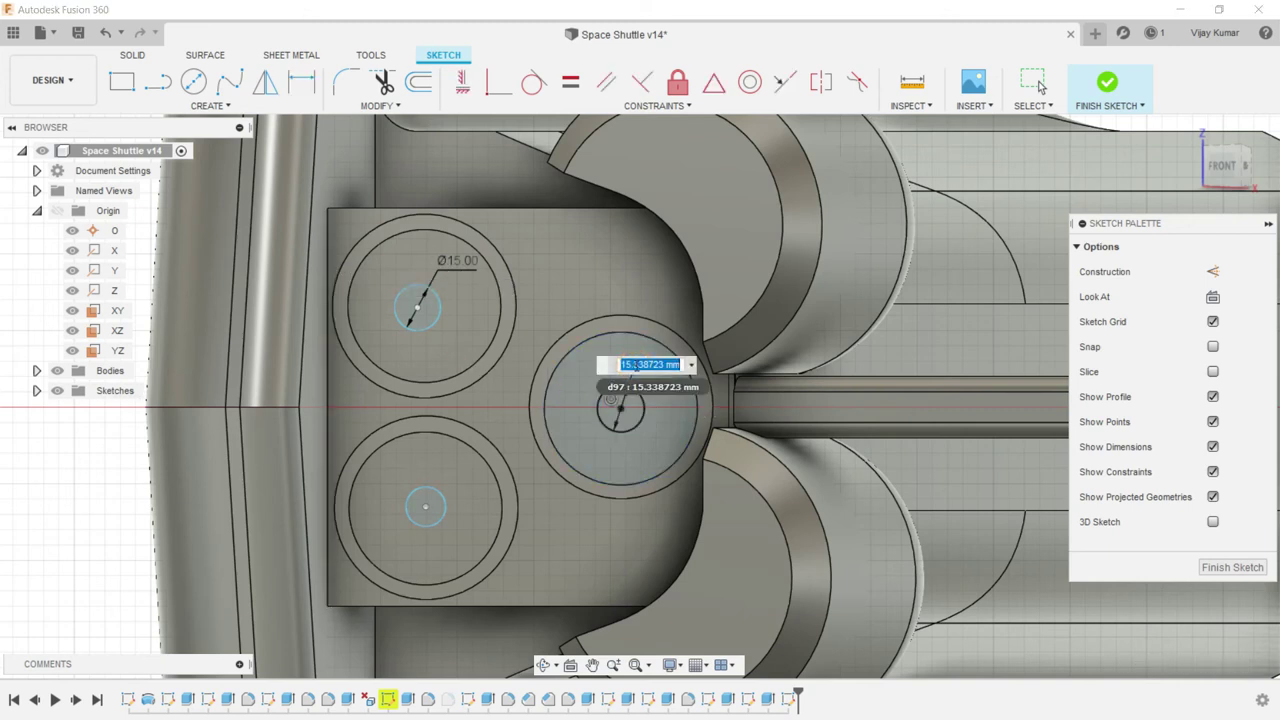
pyautogui.write('15')
pyautogui.press('Return')
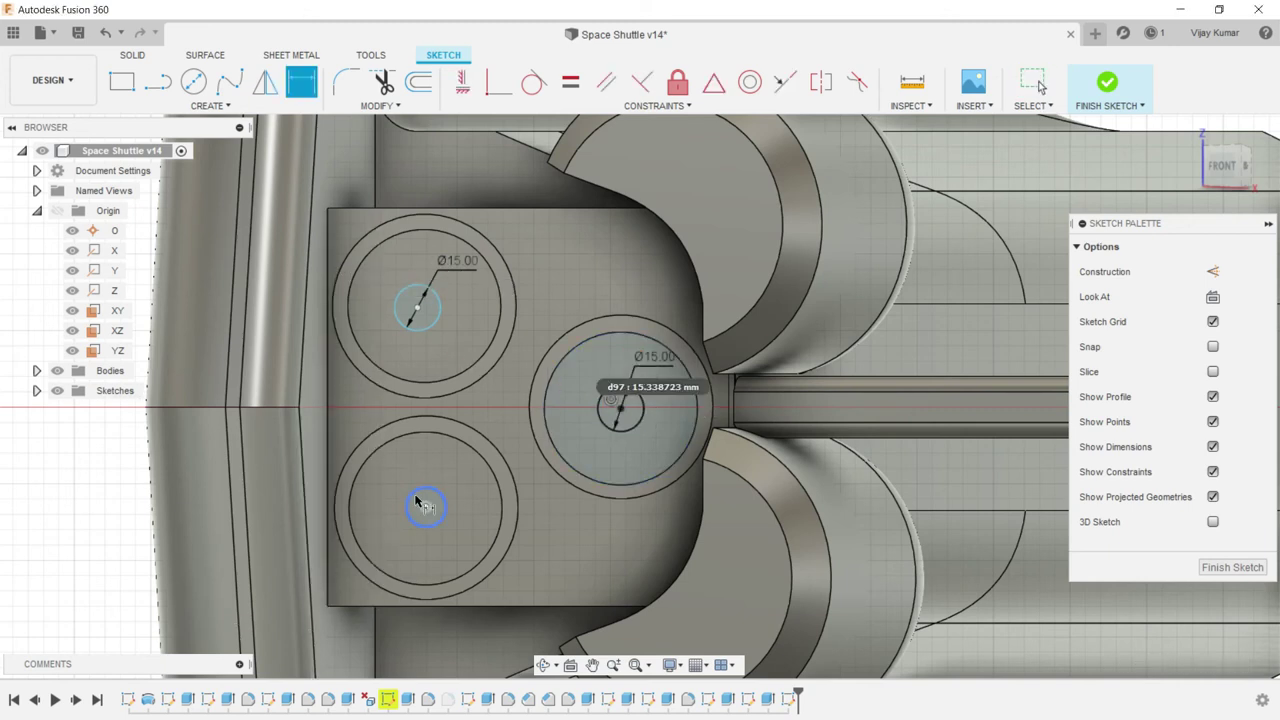
pyautogui.click(427, 494)
pyautogui.click(446, 471)
pyautogui.write('15')
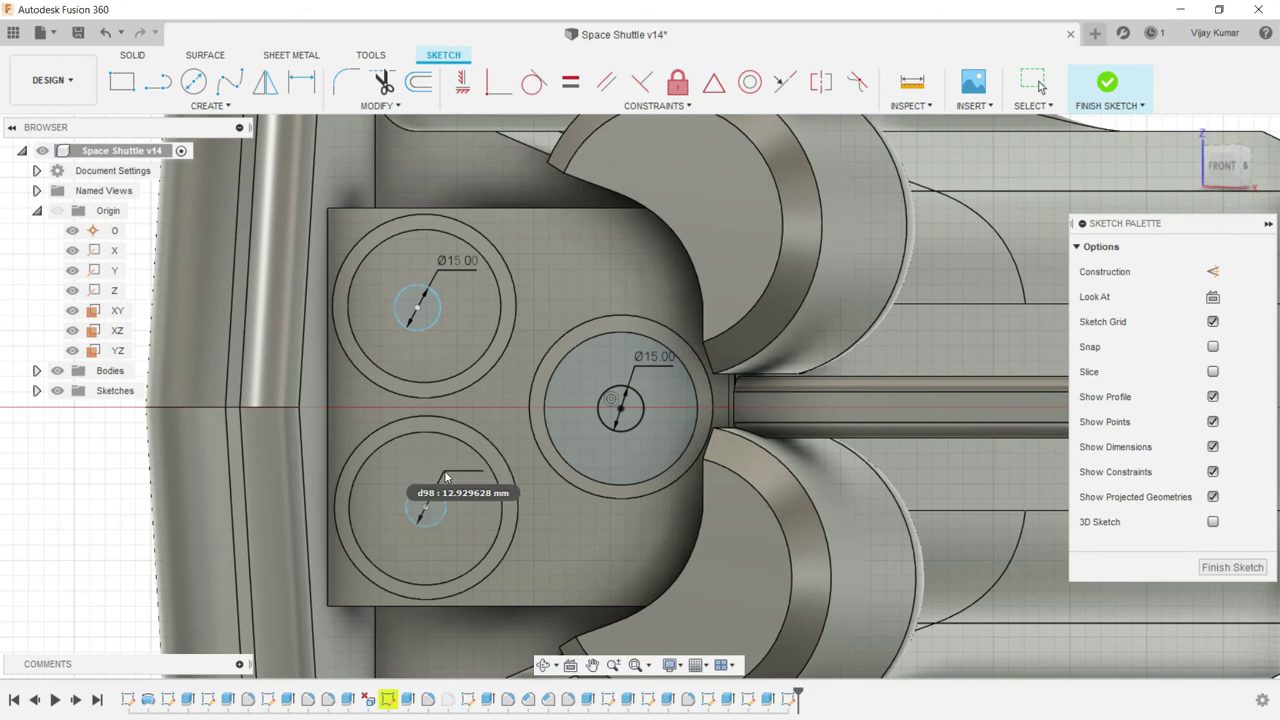
pyautogui.press('Return')
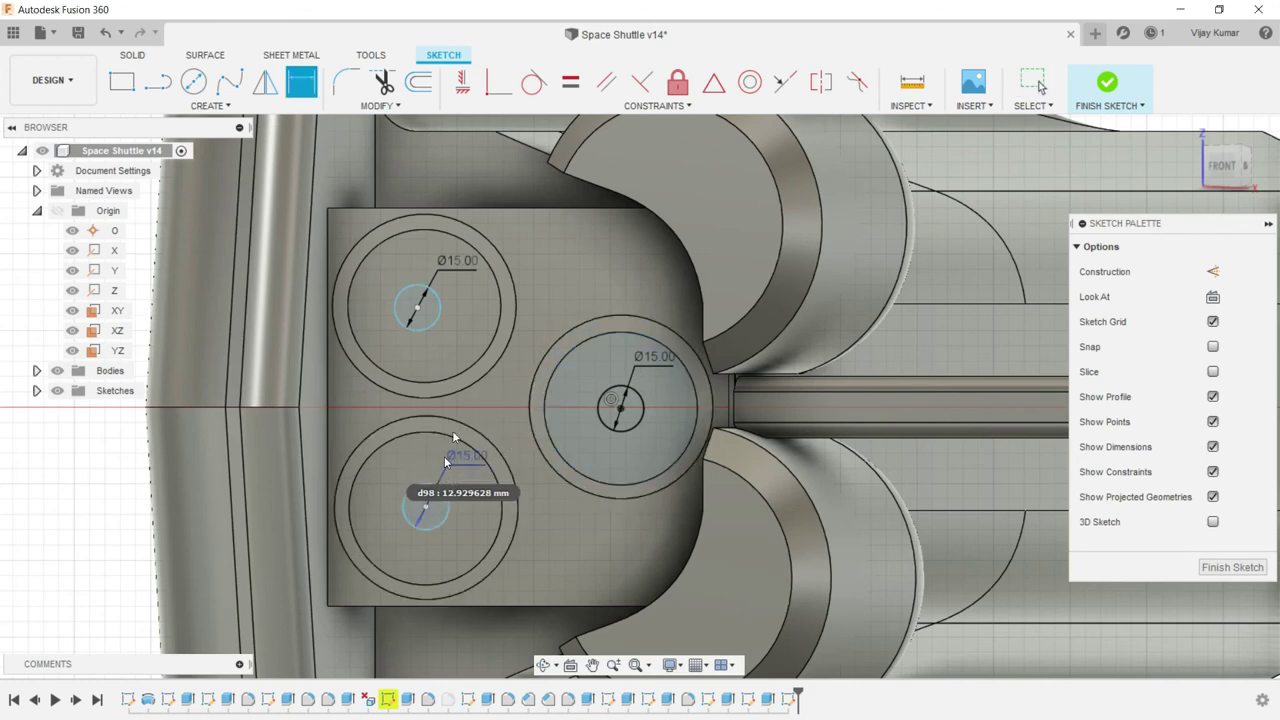
pyautogui.press('Escape')
pyautogui.moveTo(417, 308); pyautogui.dragTo(426, 310)
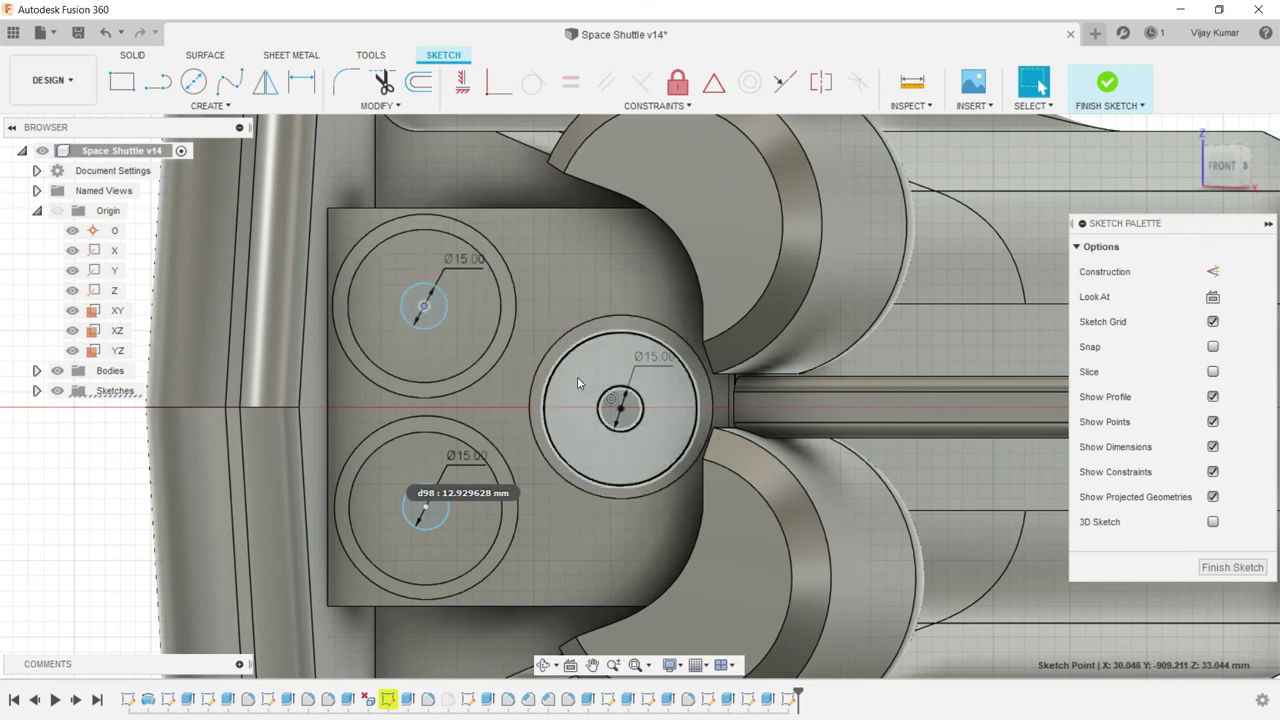
# - Finish the sketch and select the three small circles for extrusion, orbiting to an angled rear view
pyautogui.click(138, 55)
pyautogui.click(157, 84)
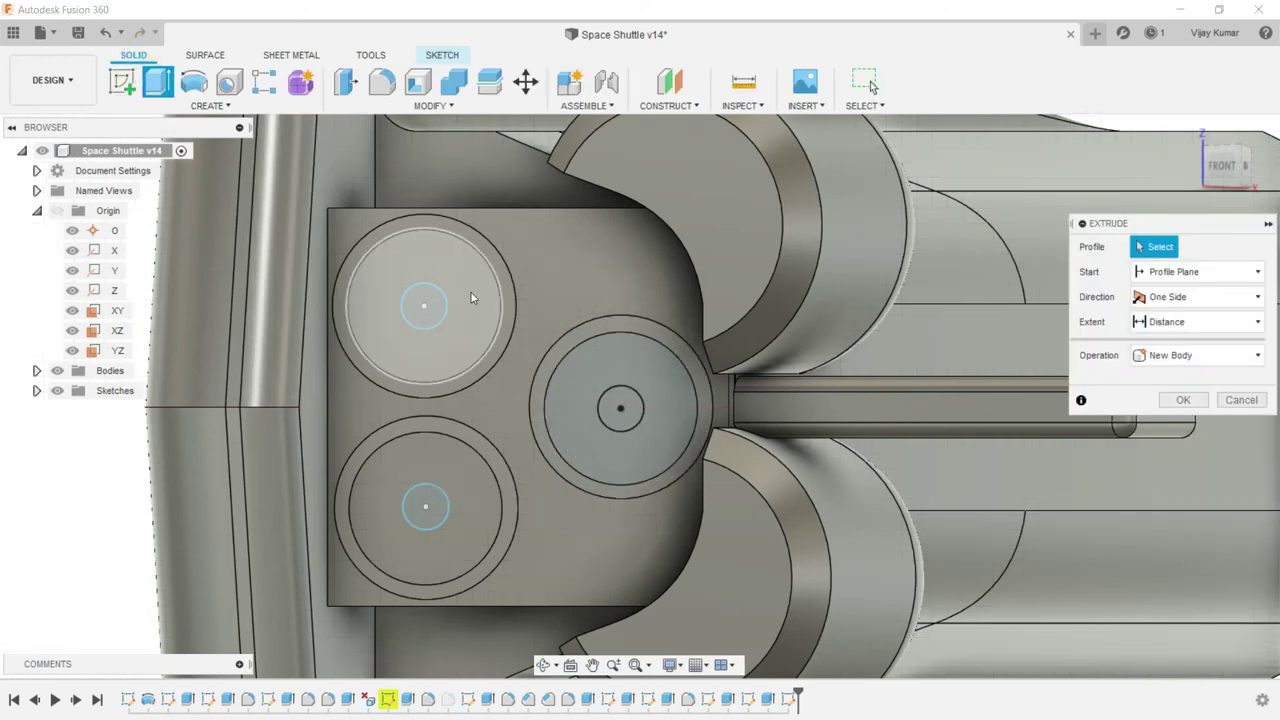
pyautogui.click(424, 306)
pyautogui.click(620, 409)
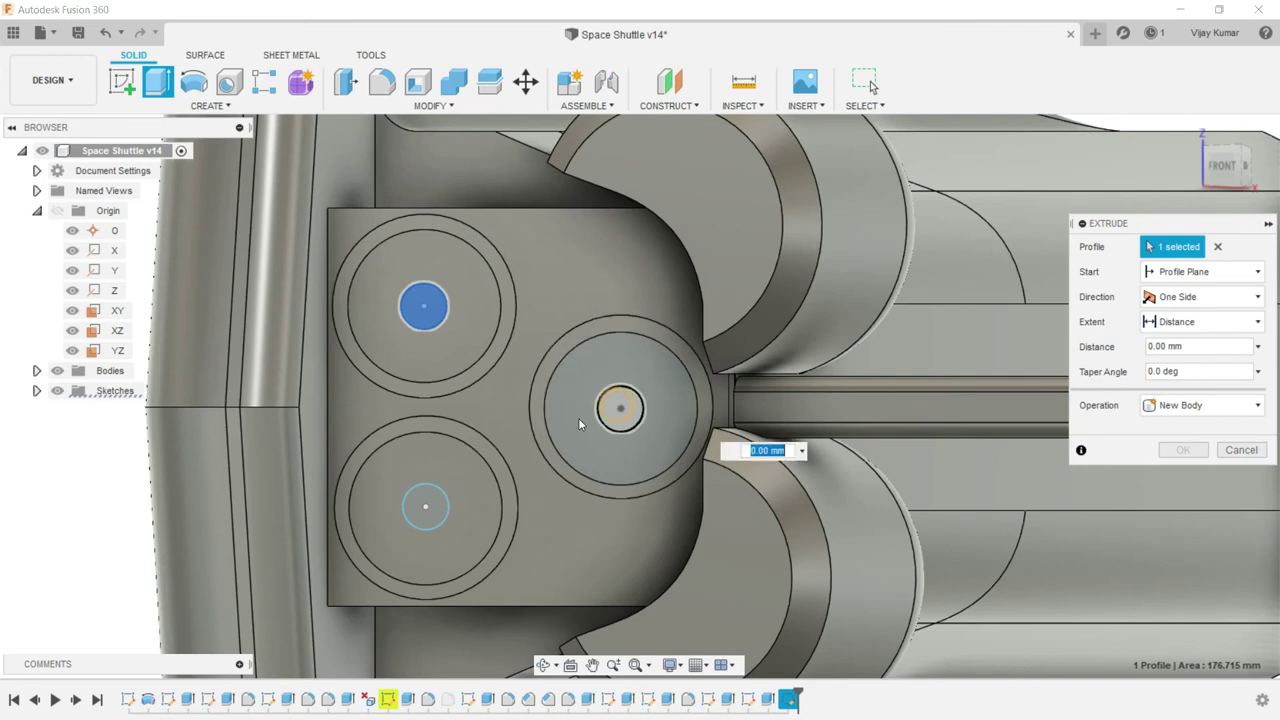
pyautogui.click(425, 506)
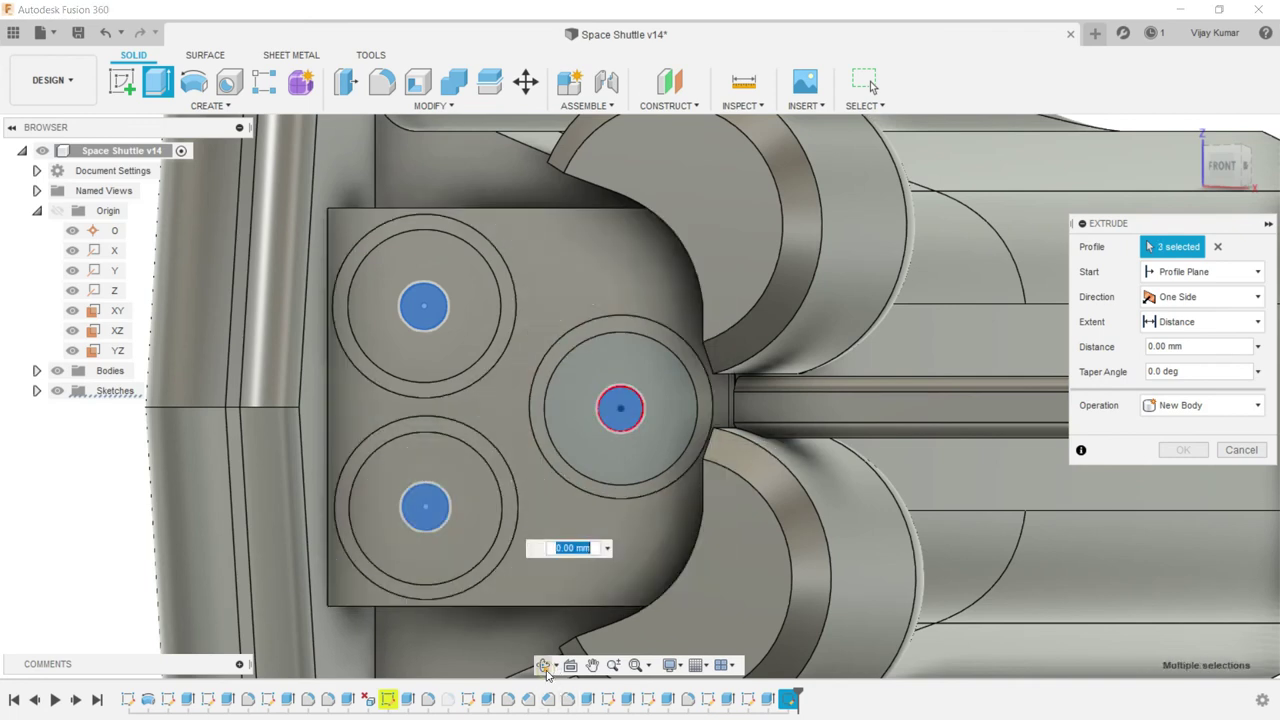
pyautogui.click(543, 666)
pyautogui.moveTo(600, 450)
pyautogui.mouseDown()
pyautogui.moveTo(530, 638)
pyautogui.moveTo(698, 582)
pyautogui.moveTo(700, 594)
pyautogui.mouseUp()
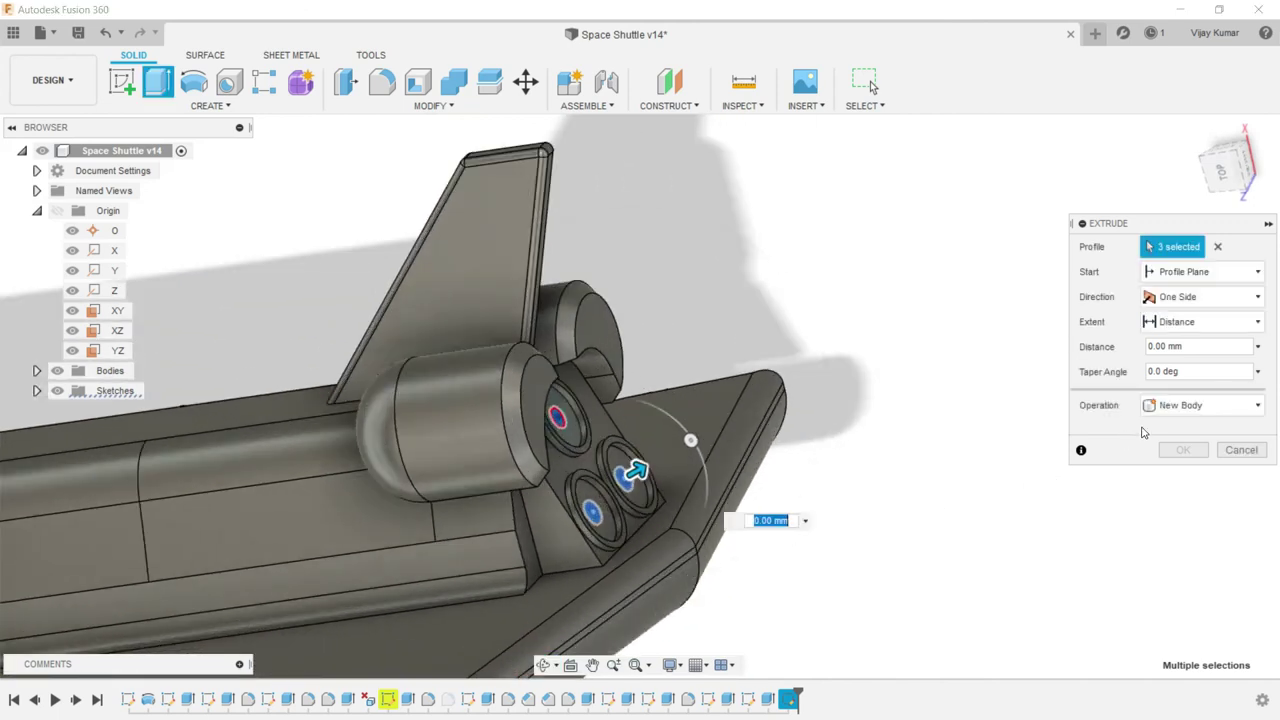
# - Extrude the circles 35 mm in one direction with a 35° taper, joined to the body
pyautogui.click(1210, 272)
pyautogui.click(1210, 275)
pyautogui.click(1211, 297)
pyautogui.click(1211, 297)
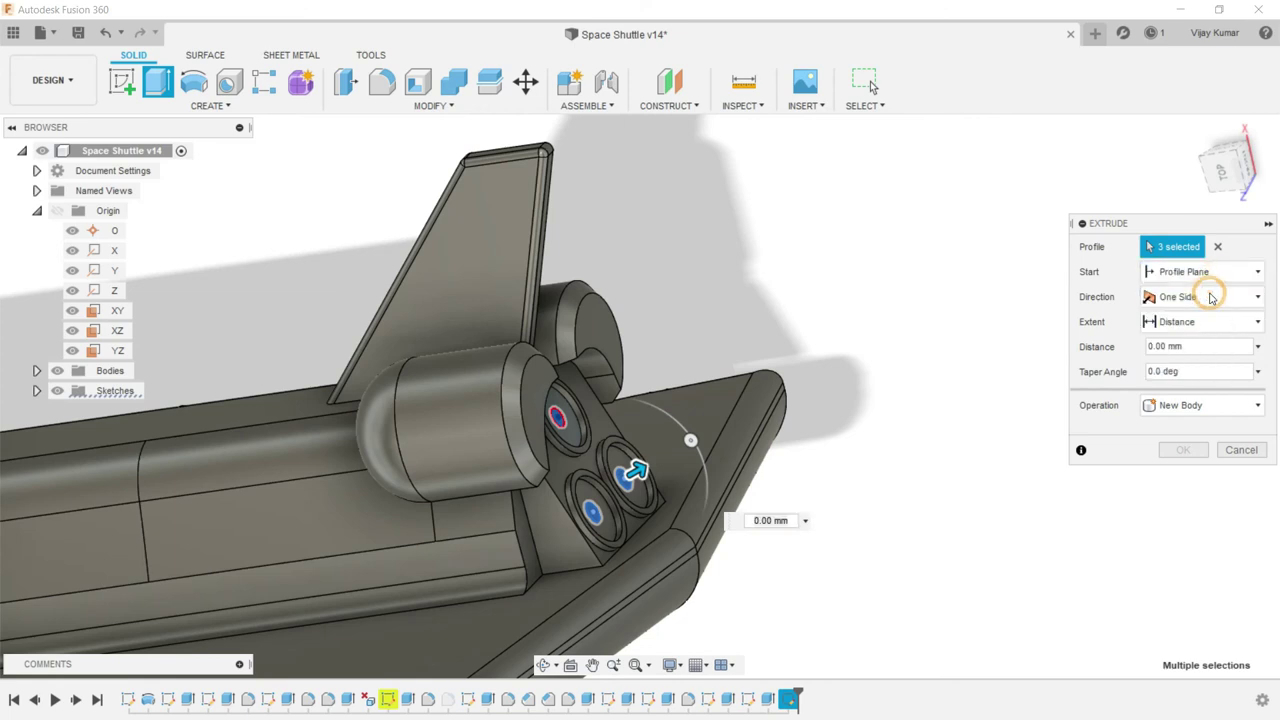
pyautogui.click(1192, 371)
pyautogui.write('35')
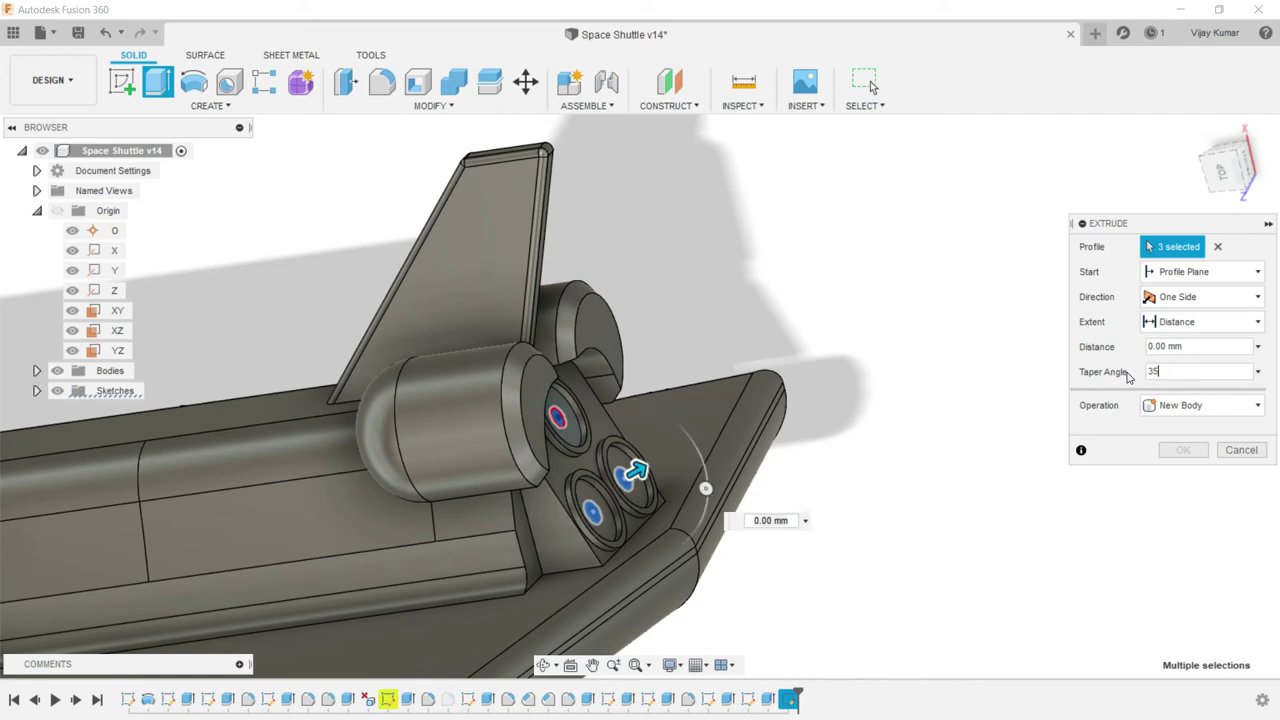
pyautogui.click(1176, 348)
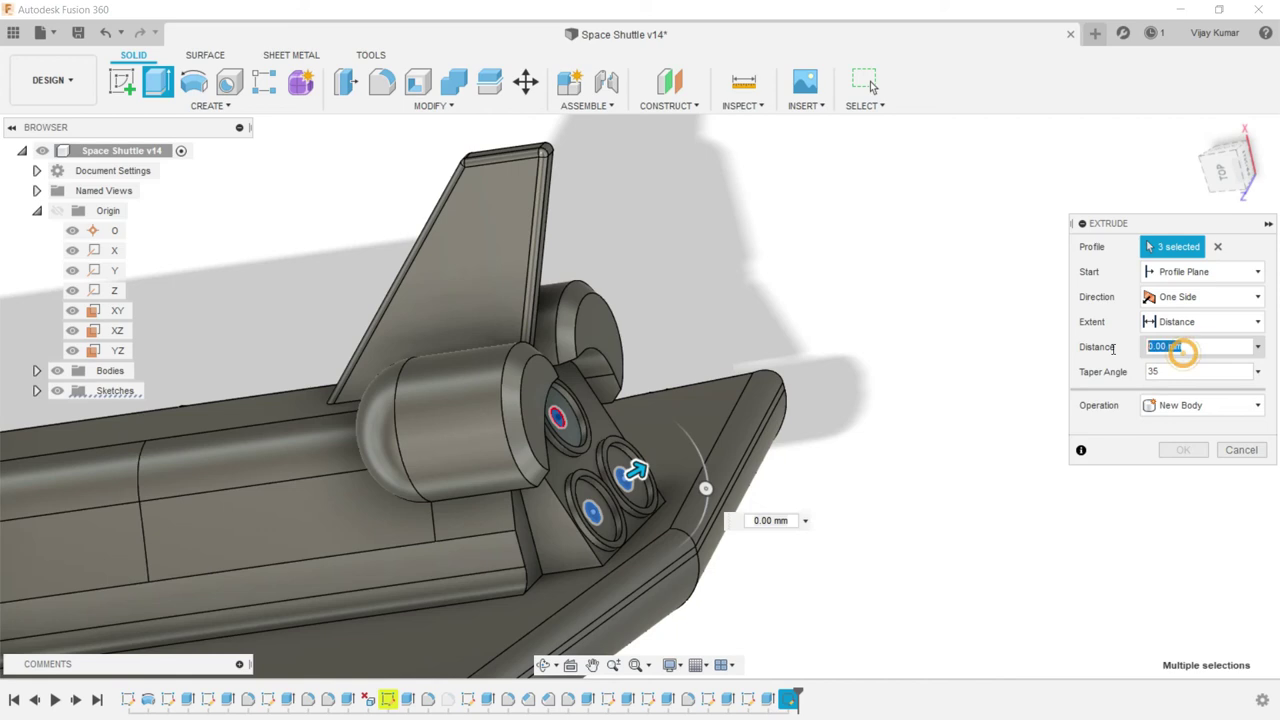
pyautogui.write('35')
pyautogui.press('Return')
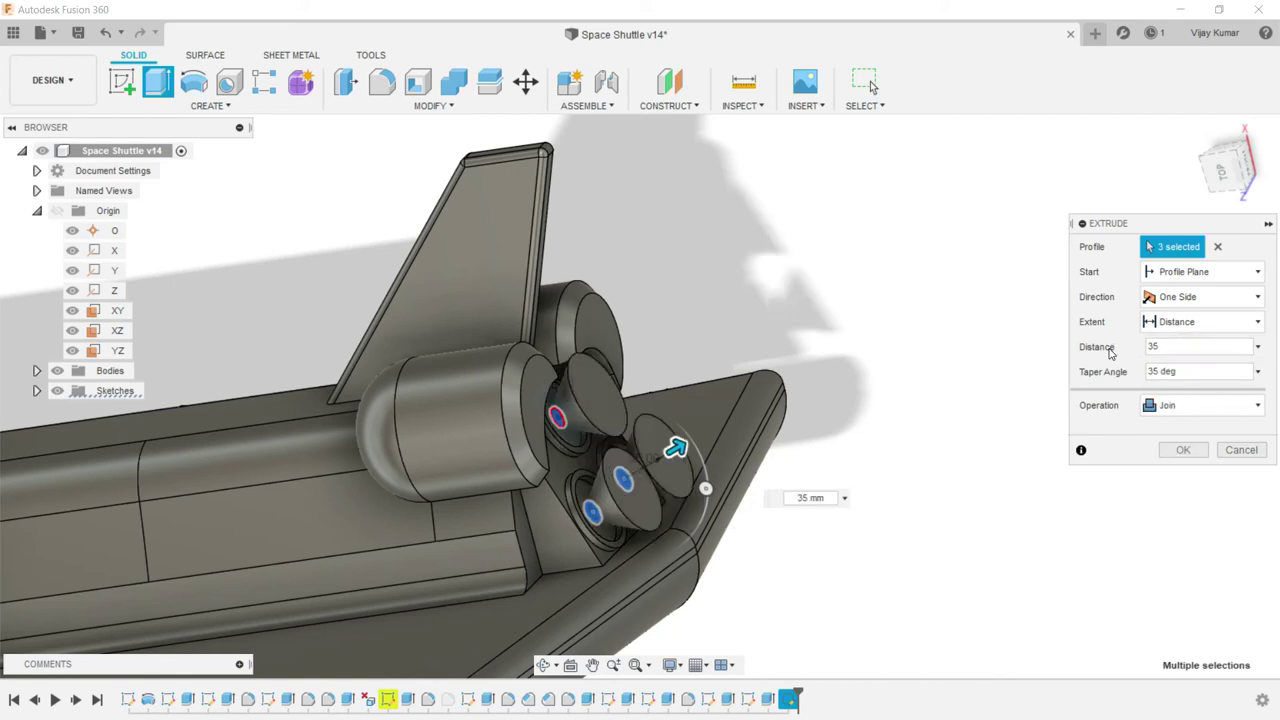
pyautogui.click(1177, 452)
pyautogui.scroll(-5, 797, 354)
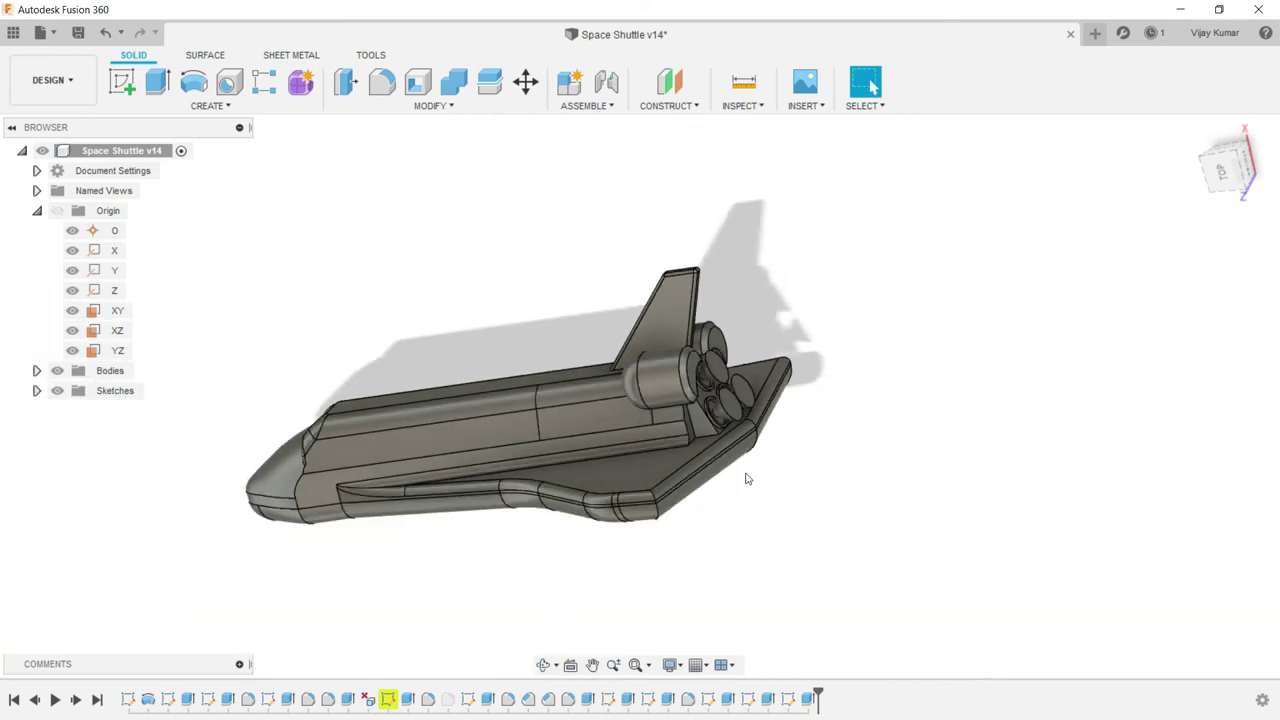
# - Orbit around the shuttle to view the engine nozzles side-on
pyautogui.click(543, 665)
pyautogui.moveTo(600, 430); pyautogui.dragTo(872, 86)
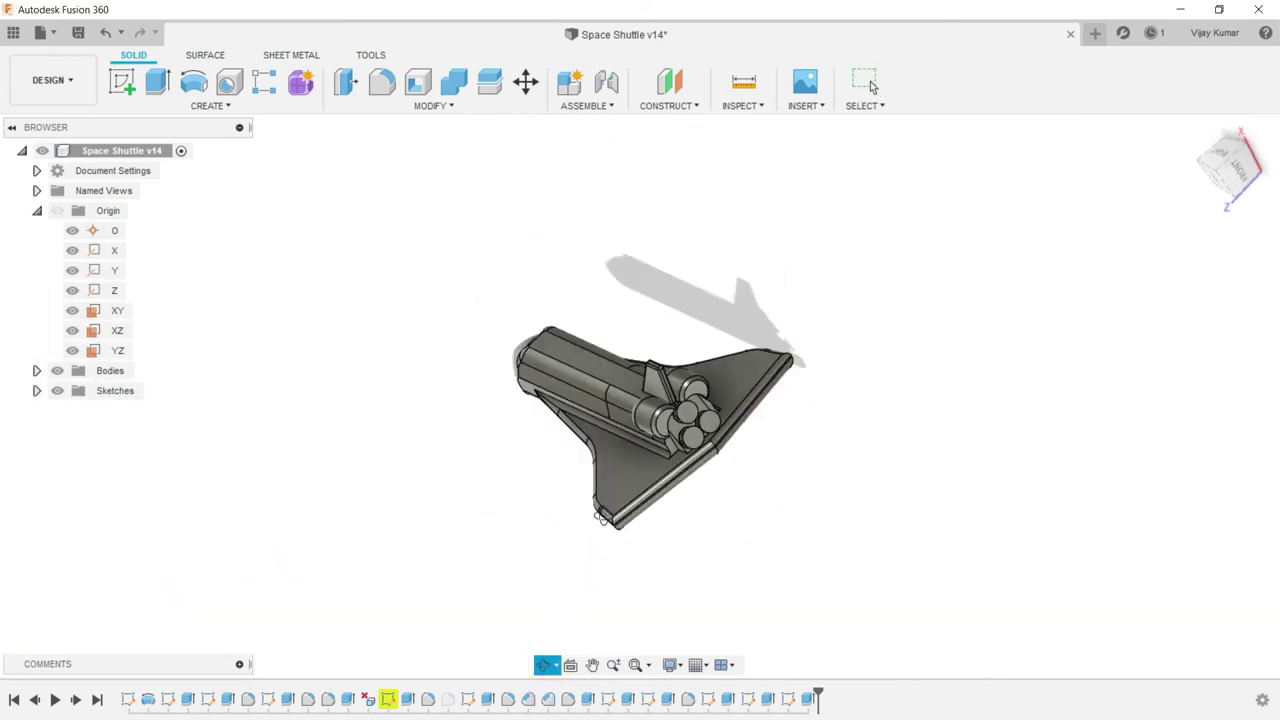
pyautogui.moveTo(523, 493); pyautogui.dragTo(500, 491)
pyautogui.scroll(2, 498, 498)
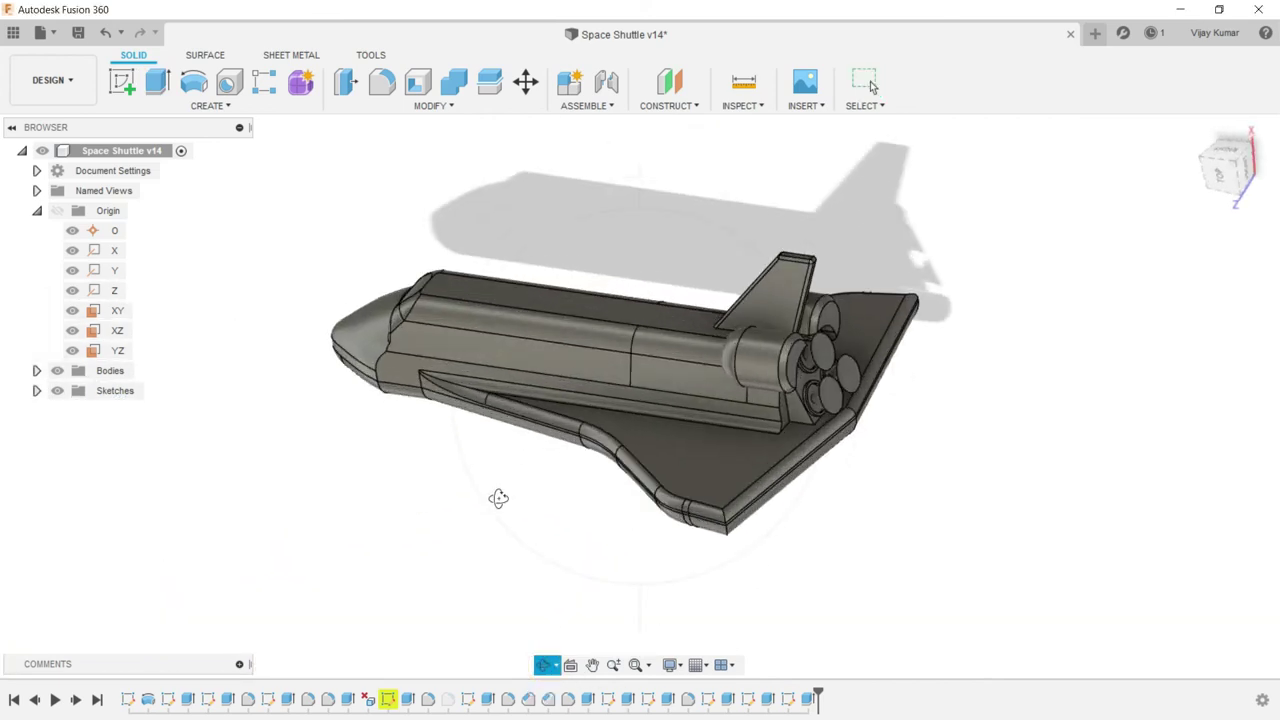
pyautogui.press('Escape')
# - Start a Fillet and select the lower engine nozzle's narrow base edge
pyautogui.press('f')
pyautogui.scroll(2, 805, 425)
pyautogui.scroll(5, 805, 425)
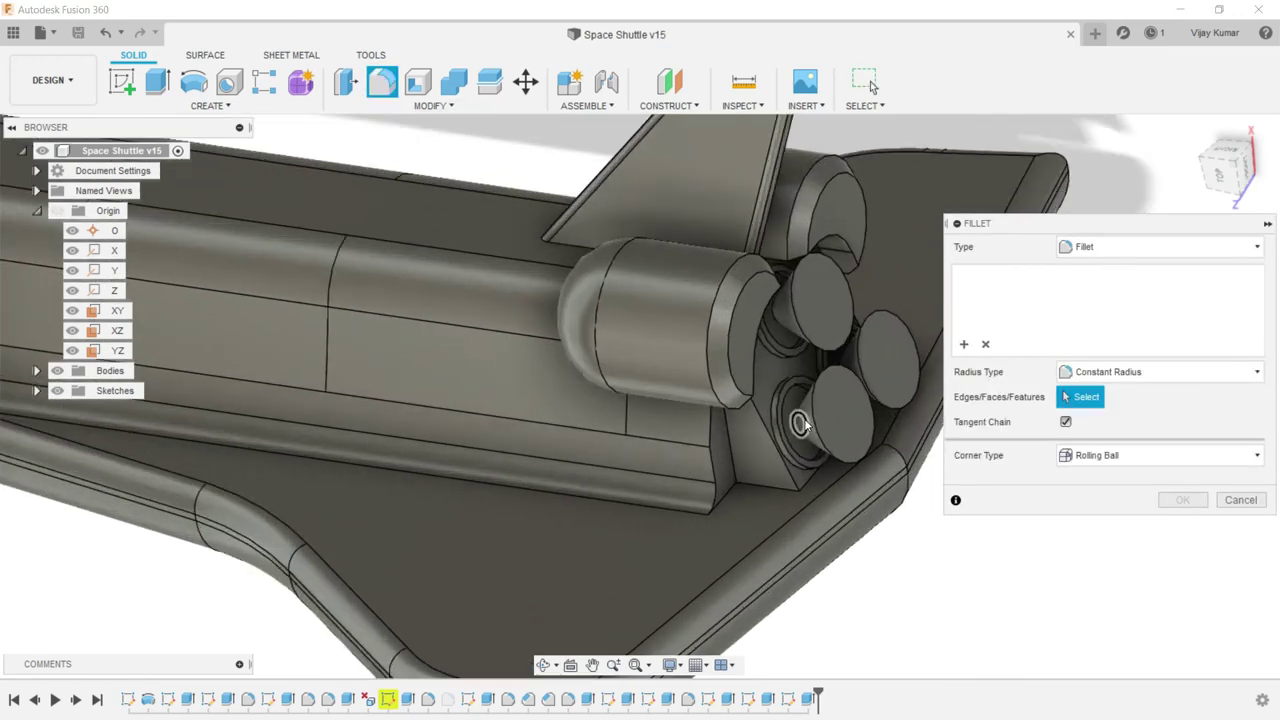
pyautogui.scroll(3, 805, 425)
pyautogui.scroll(-2, 712, 320)
pyautogui.scroll(2, 712, 320)
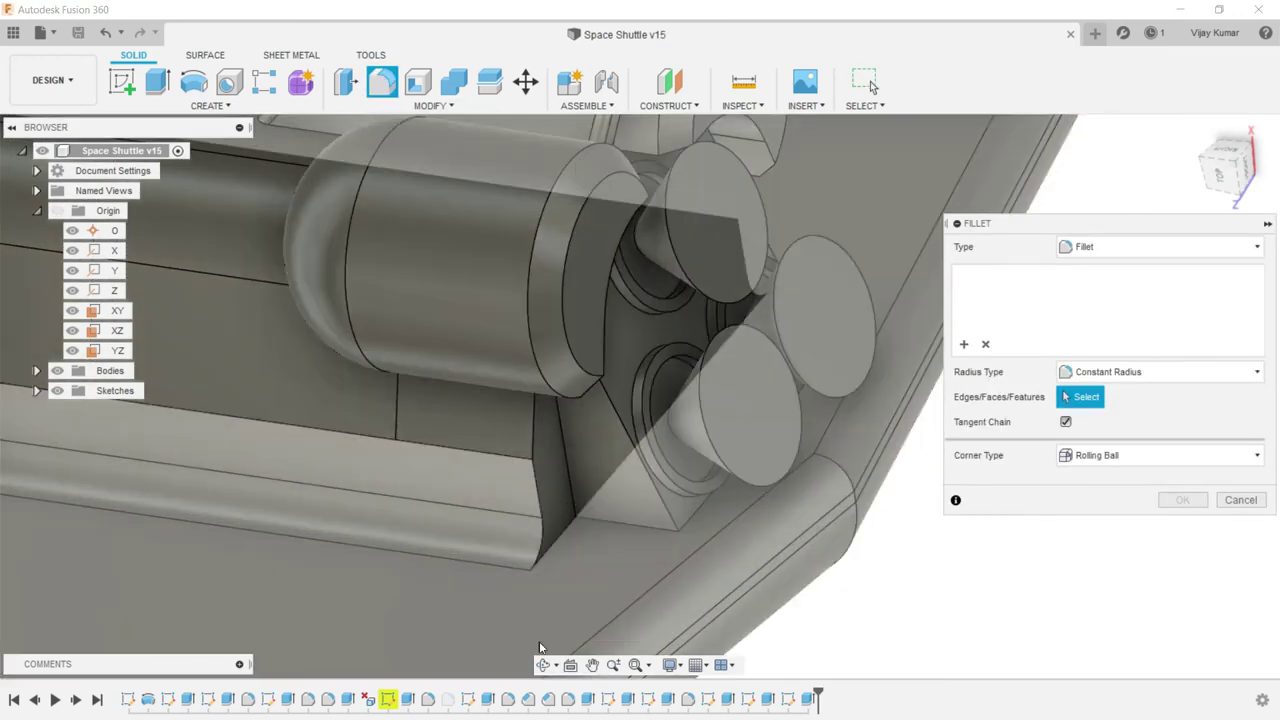
pyautogui.click(542, 665)
pyautogui.moveTo(570, 610); pyautogui.dragTo(592, 570)
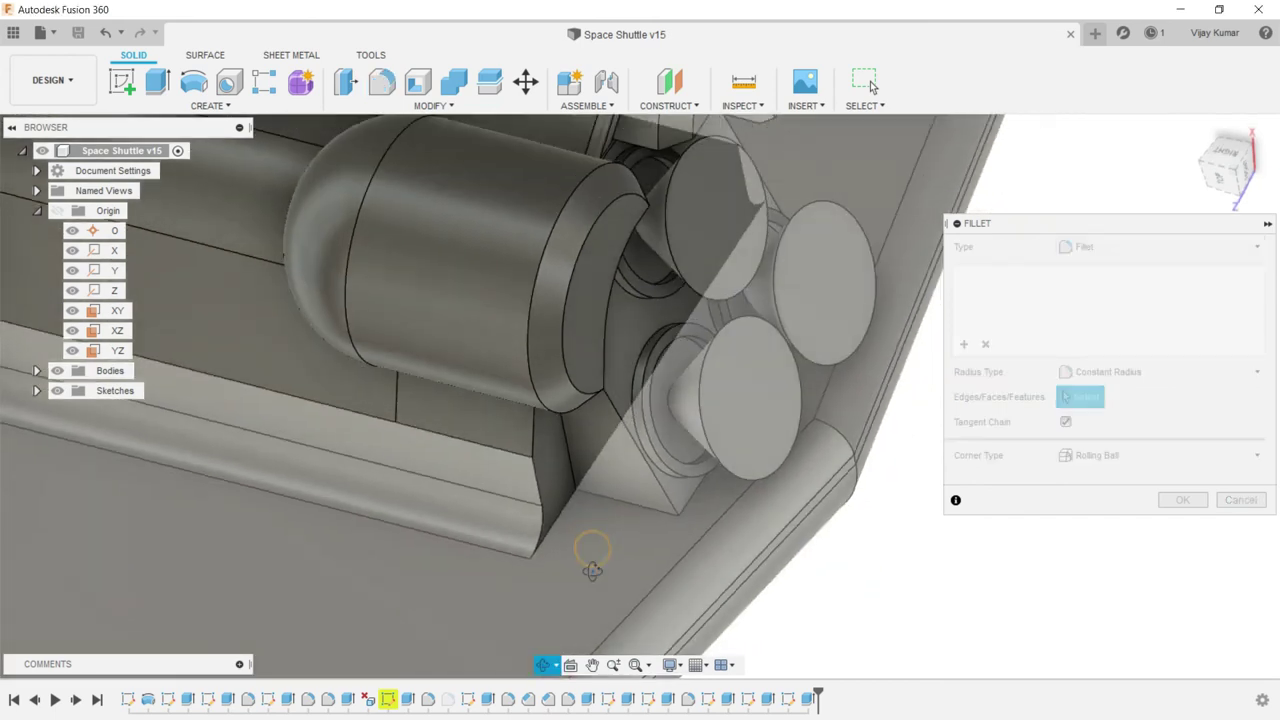
pyautogui.moveTo(693, 473); pyautogui.dragTo(693, 455)
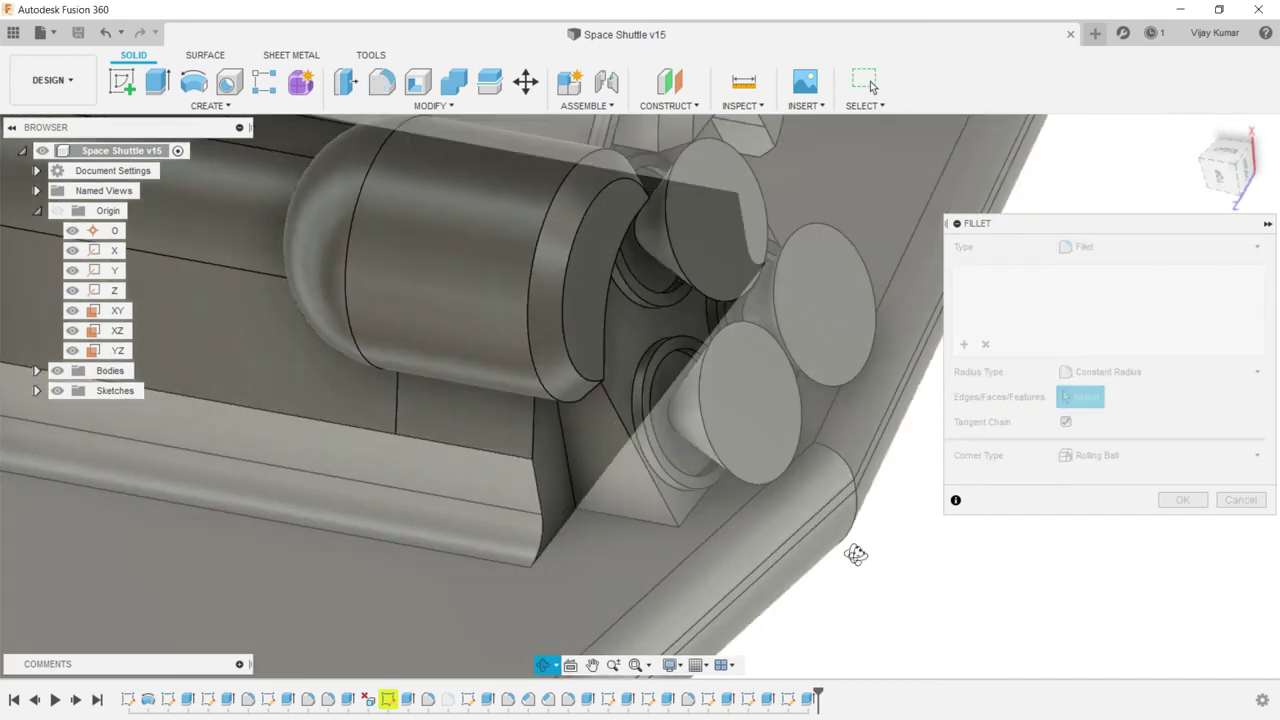
pyautogui.press('Escape')
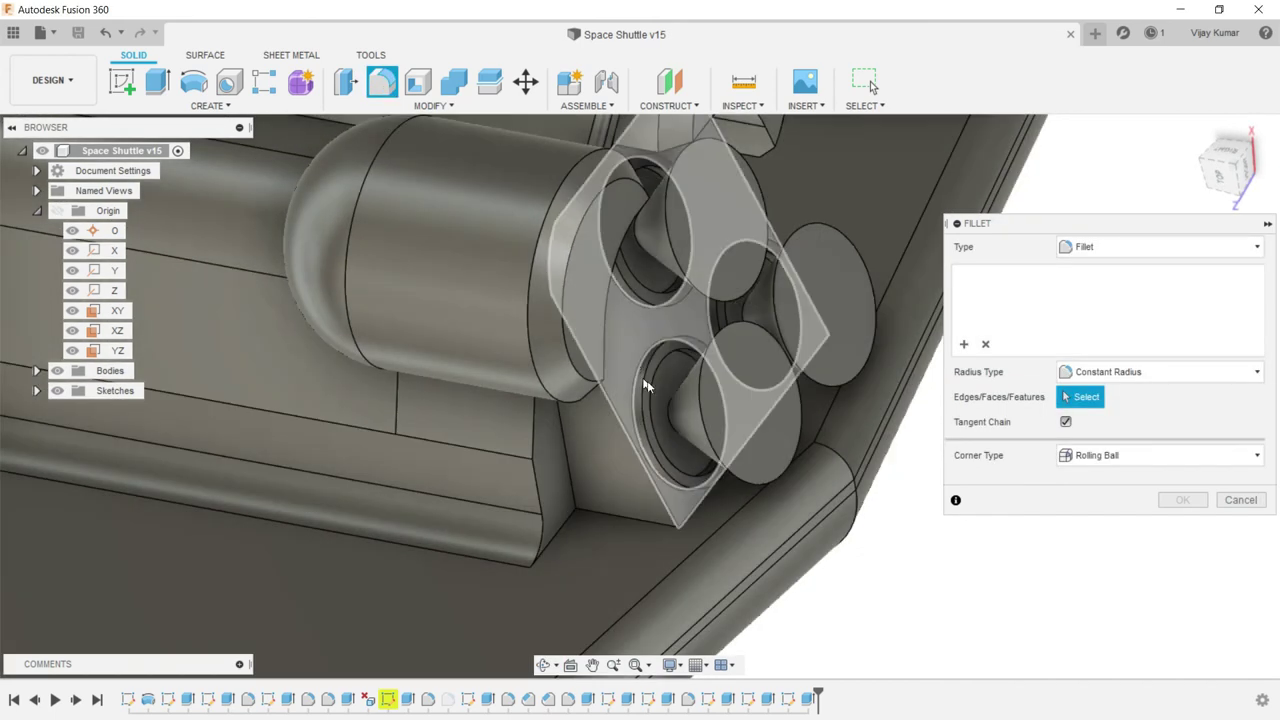
pyautogui.click(670, 412)
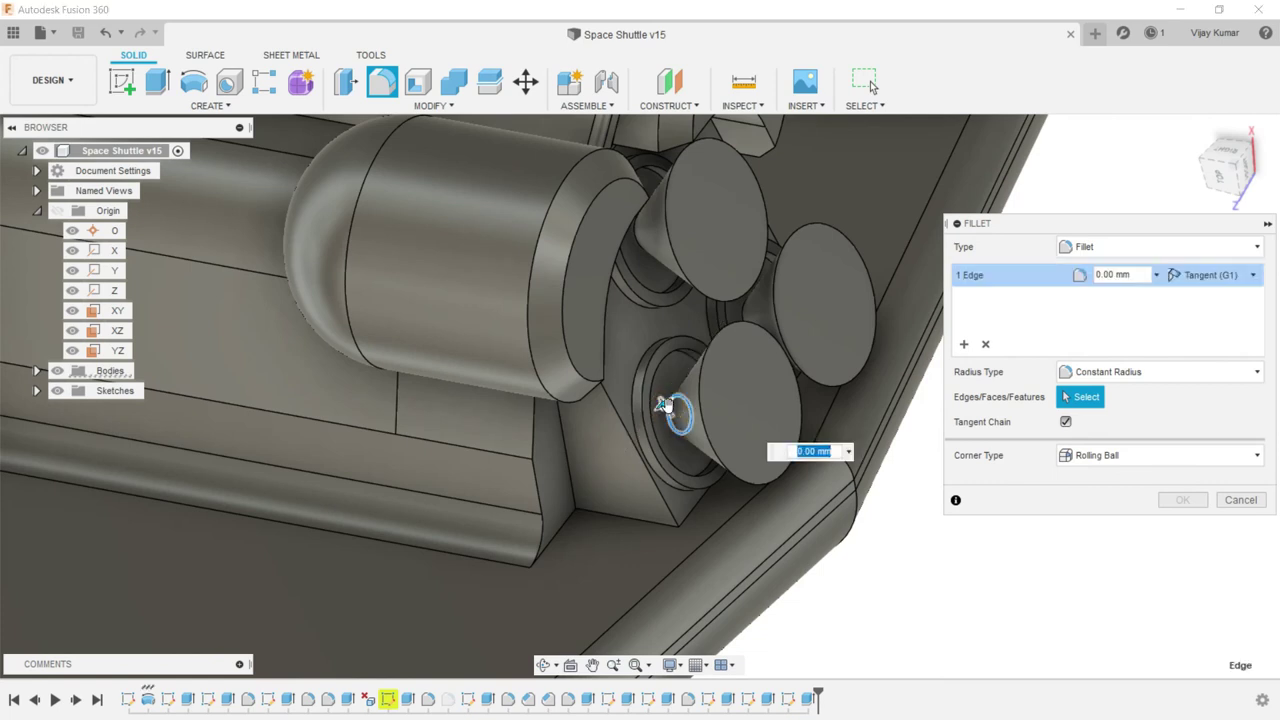
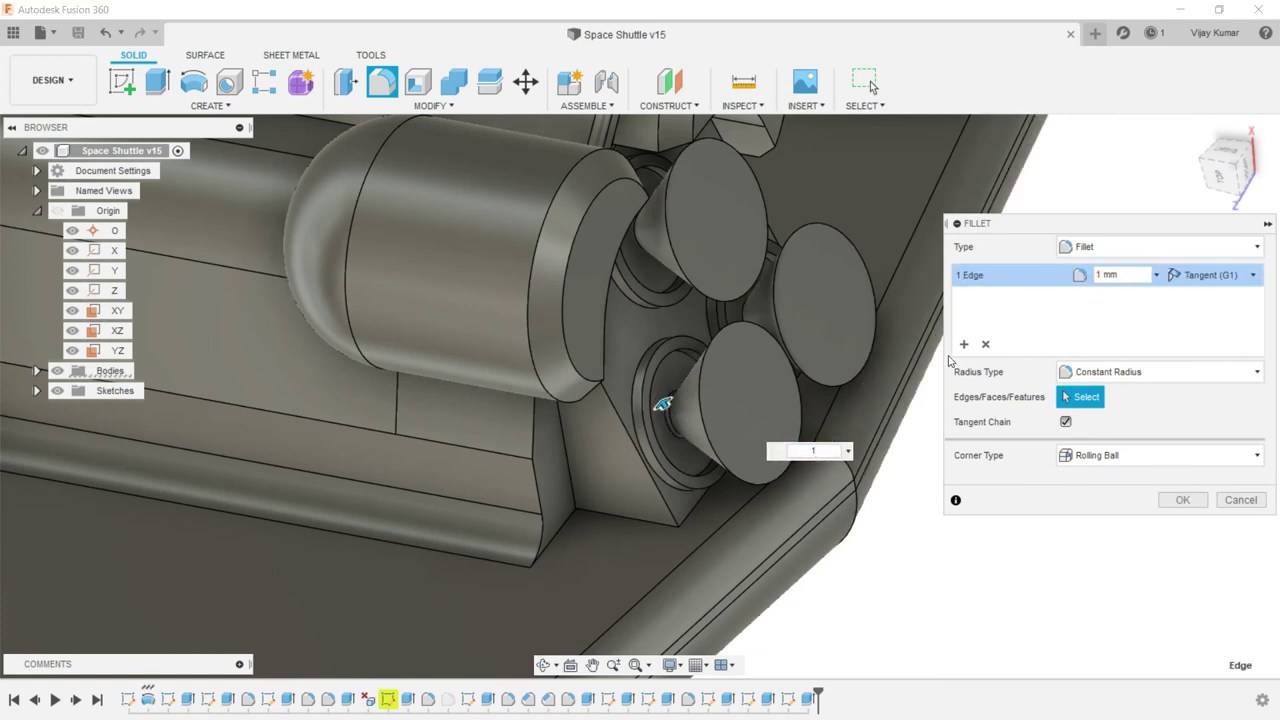
# - Add the remaining two nozzle base edges to the fillet at 1 mm and apply it
pyautogui.click(641, 250)
pyautogui.write('1')
pyautogui.press('Return')
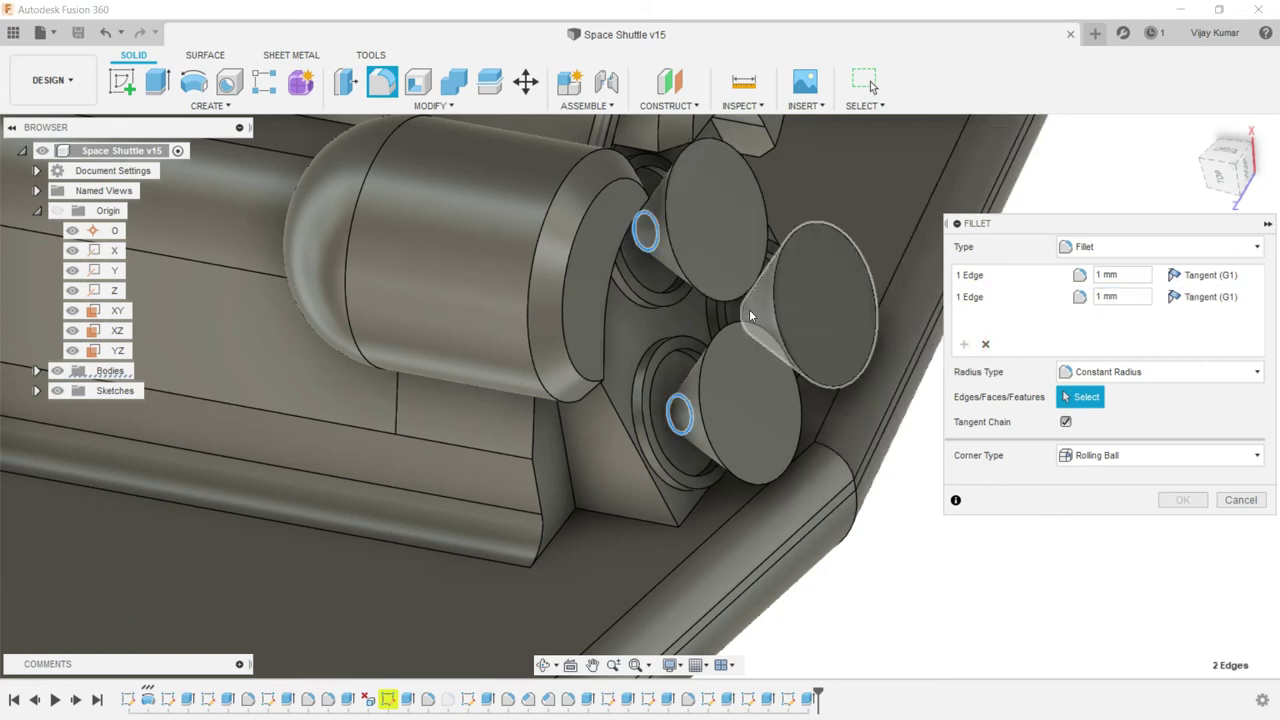
pyautogui.click(749, 315)
pyautogui.write('1')
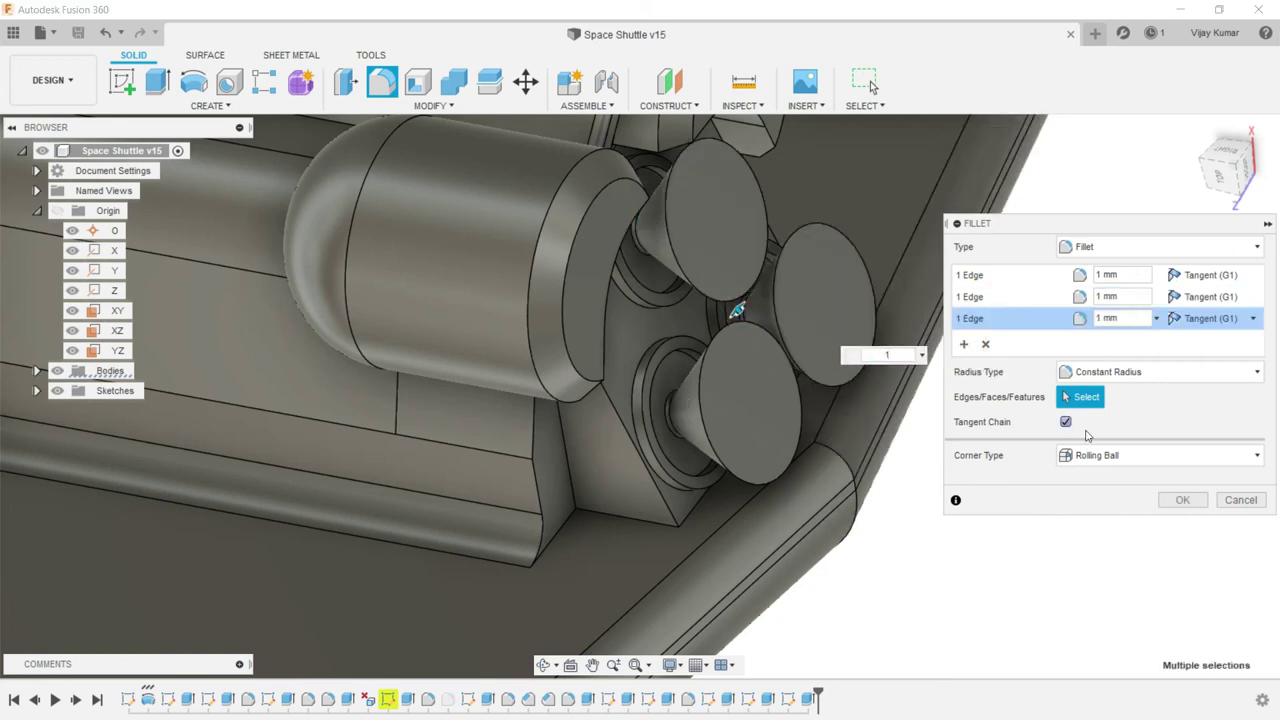
pyautogui.click(1170, 500)
# - Start a new sketch on the centre nozzle's end face
pyautogui.scroll(-4, 900, 390)
pyautogui.scroll(-3, 900, 380)
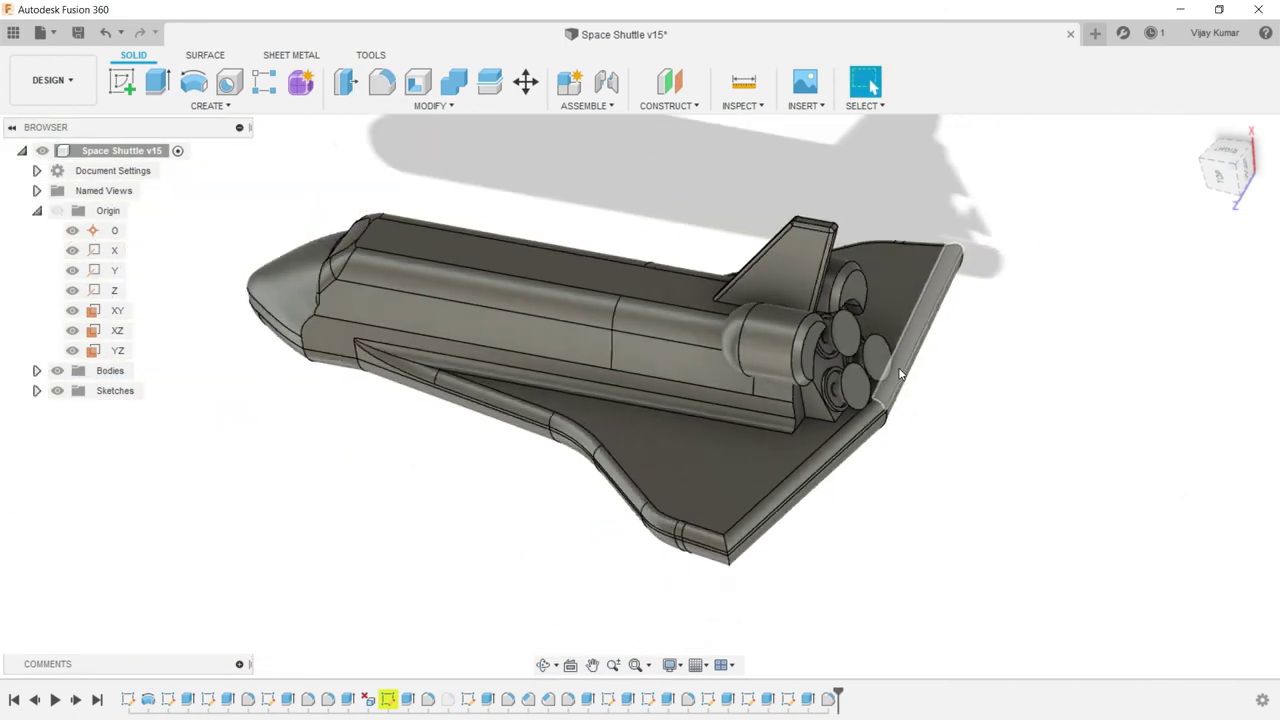
pyautogui.scroll(5, 483, 270)
pyautogui.scroll(5, 620, 276)
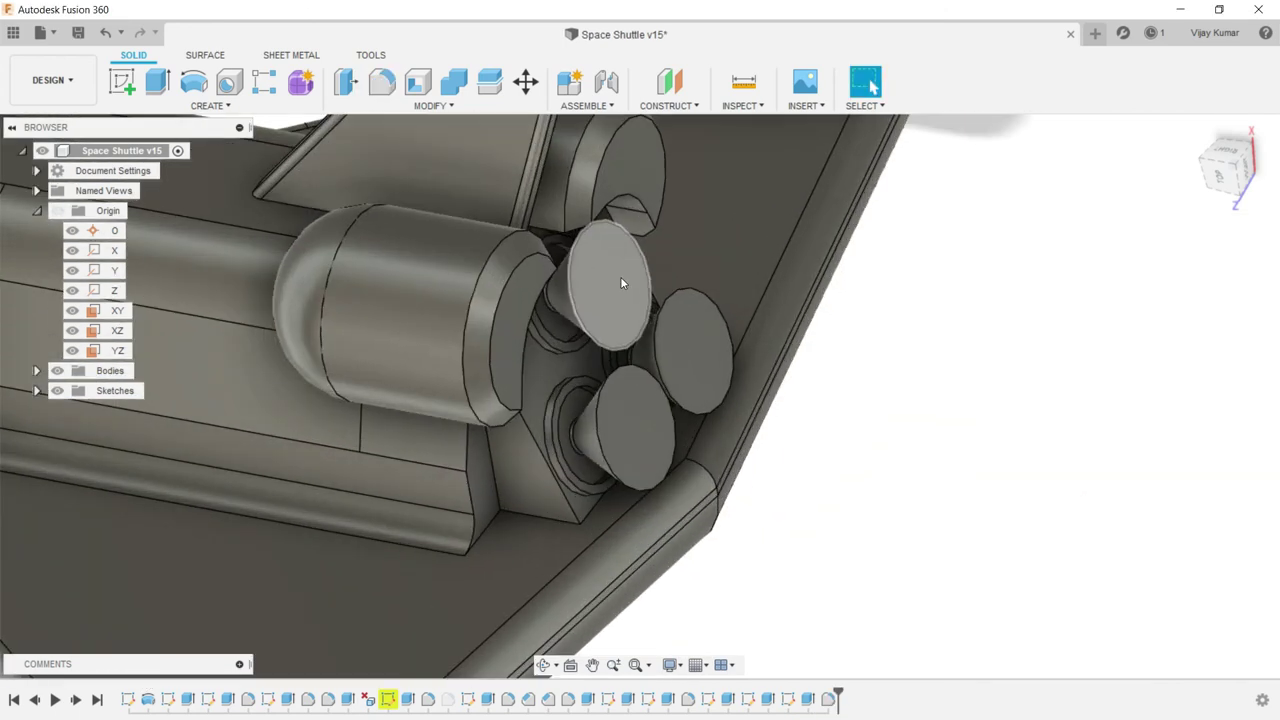
pyautogui.click(615, 282)
pyautogui.click(121, 81)
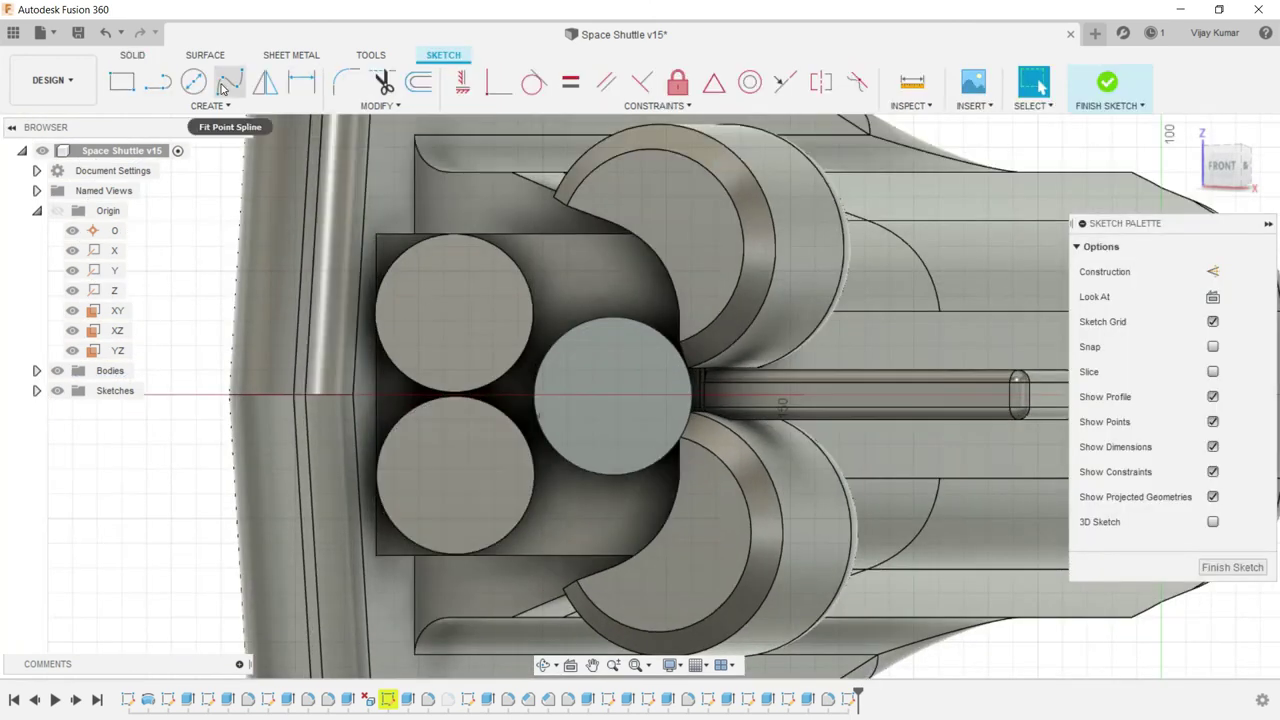
# - Draw a centre-diameter circle on each of the centre, upper-left and lower-left nozzle faces
pyautogui.click(193, 81)
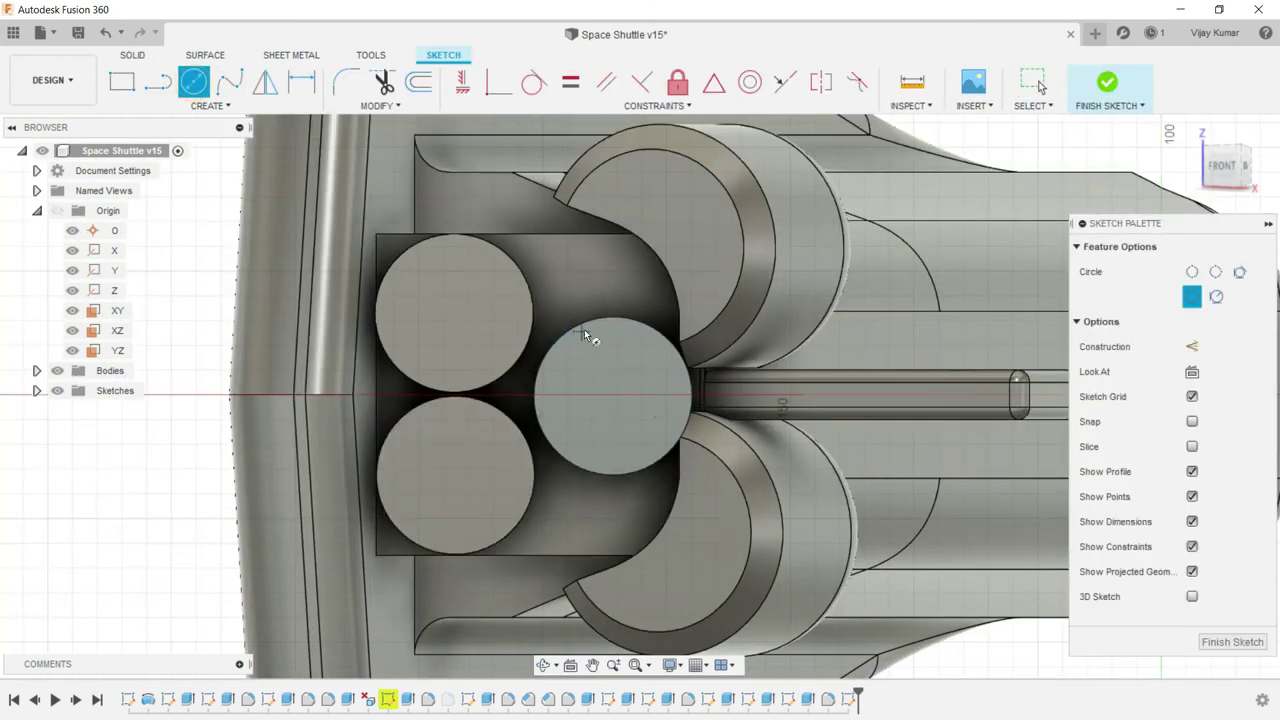
pyautogui.click(613, 395)
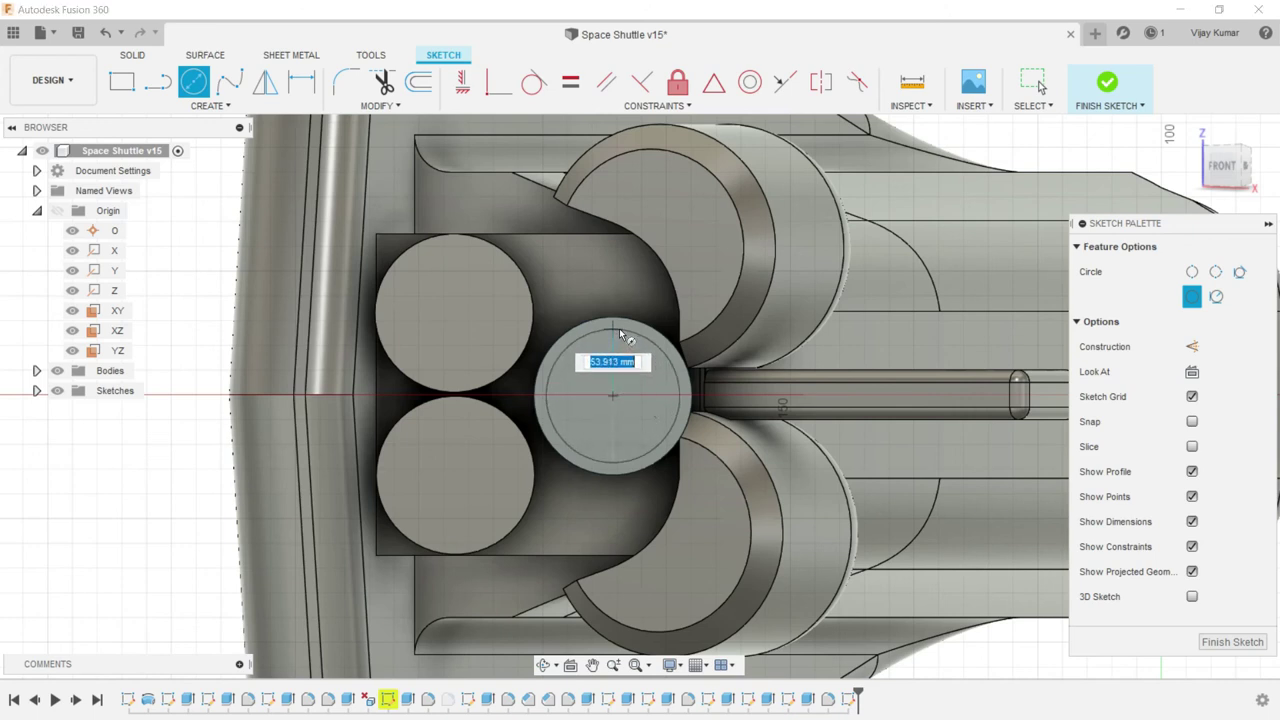
pyautogui.click(613, 320)
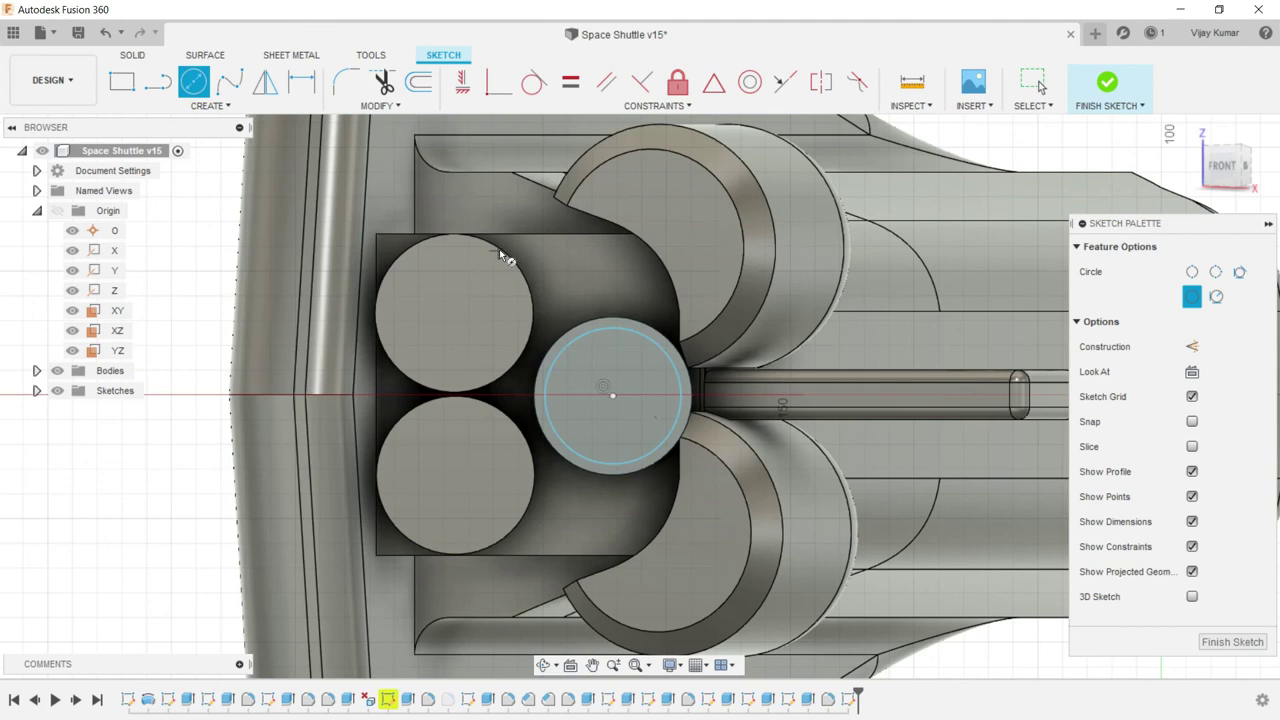
pyautogui.click(449, 313)
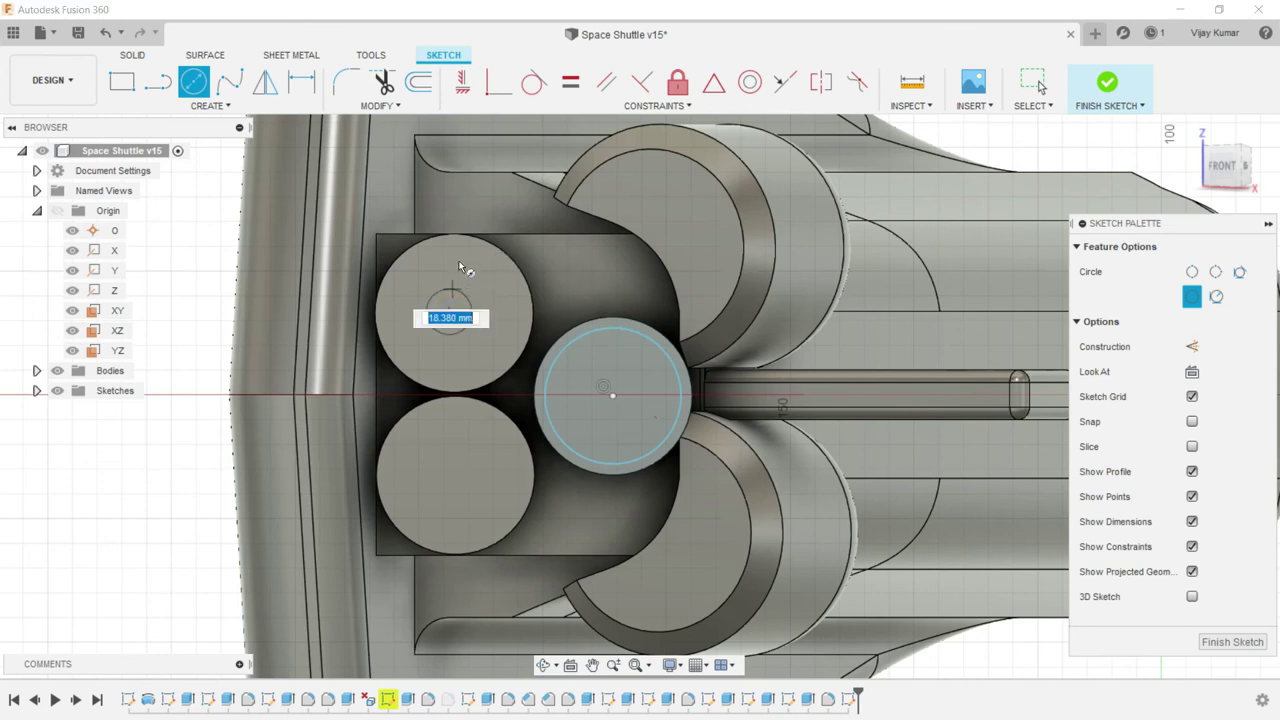
pyautogui.click(474, 255)
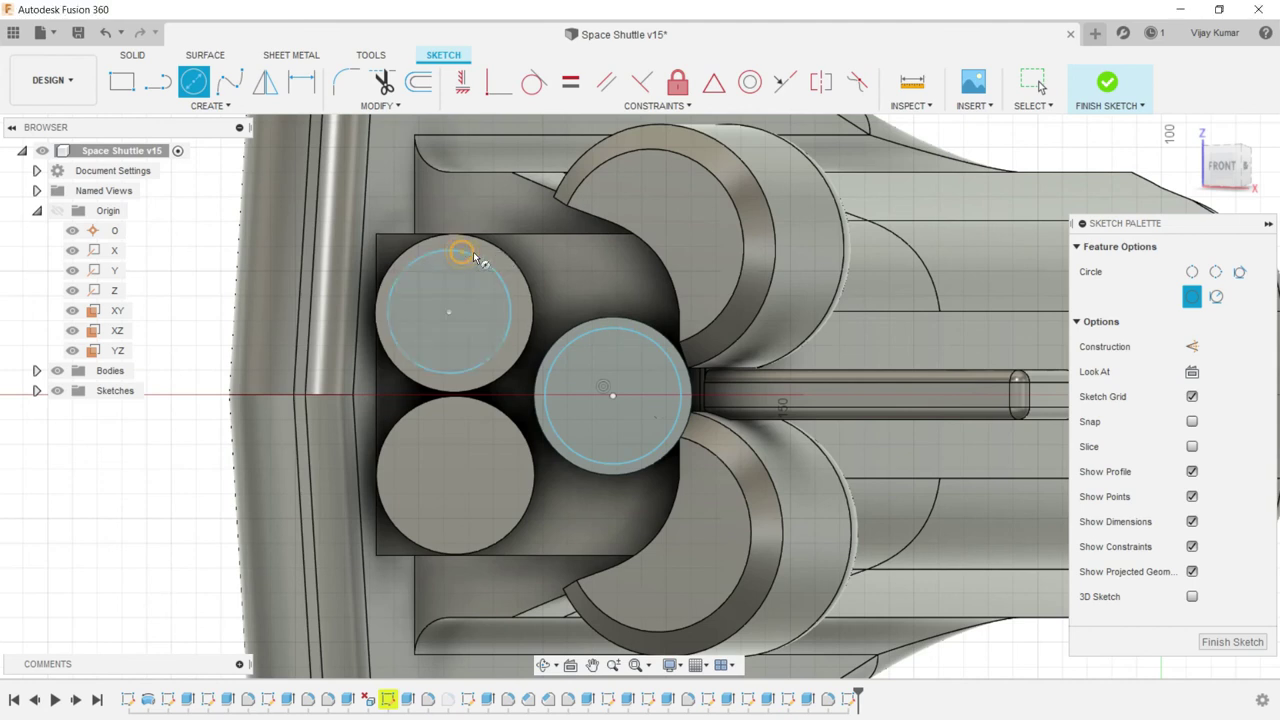
pyautogui.click(456, 477)
pyautogui.click(460, 416)
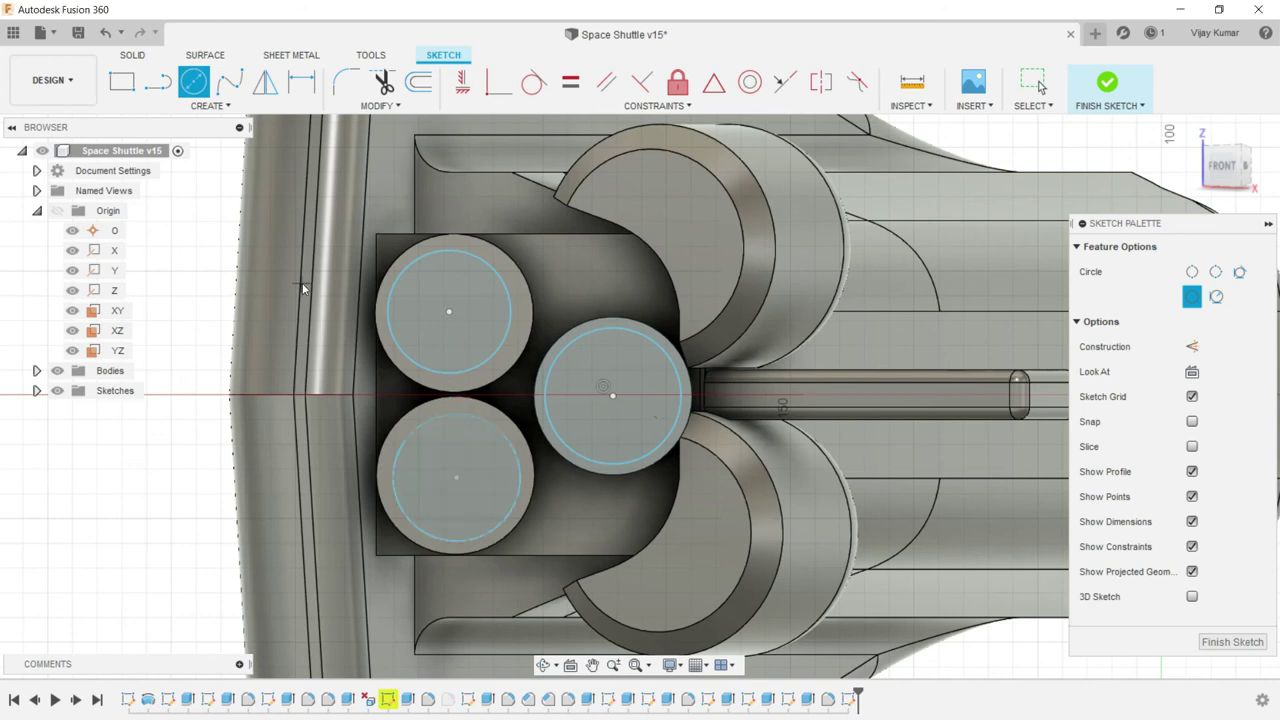
pyautogui.press('Escape')
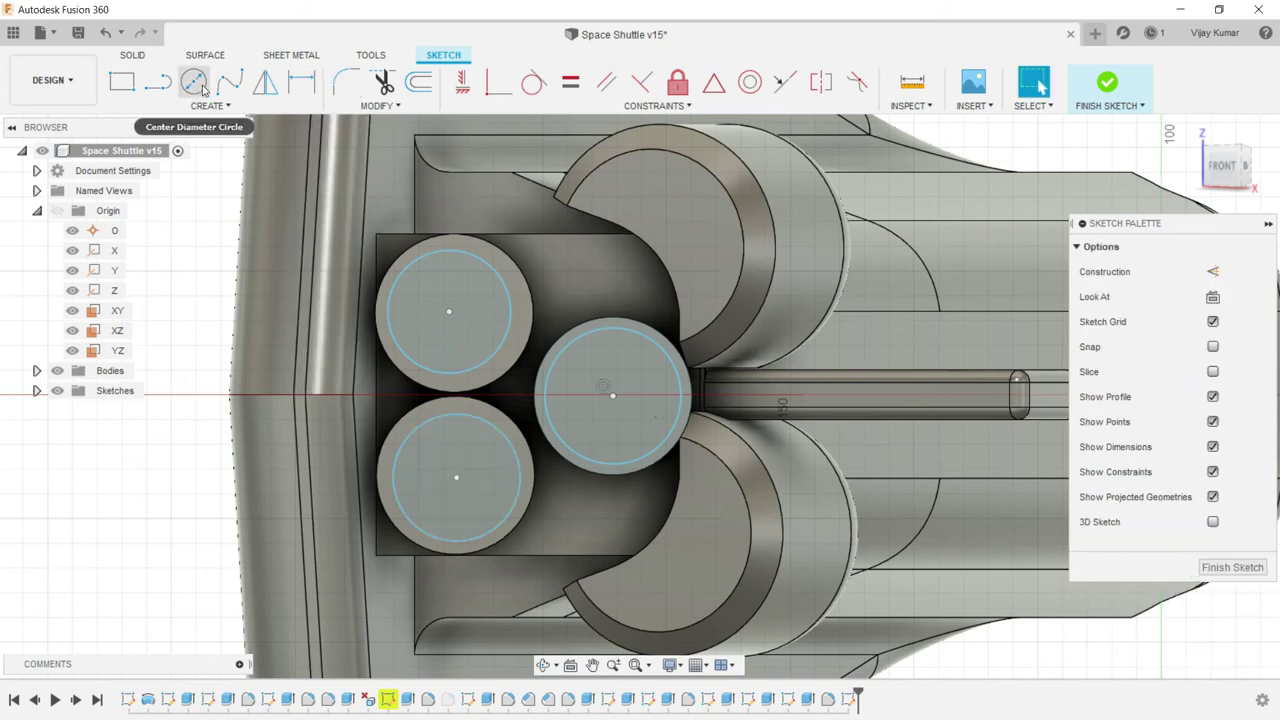
# - Select the upper-left circle's centre point and nudge the lower-left circle slightly up-left
pyautogui.scroll(4, 487, 326)
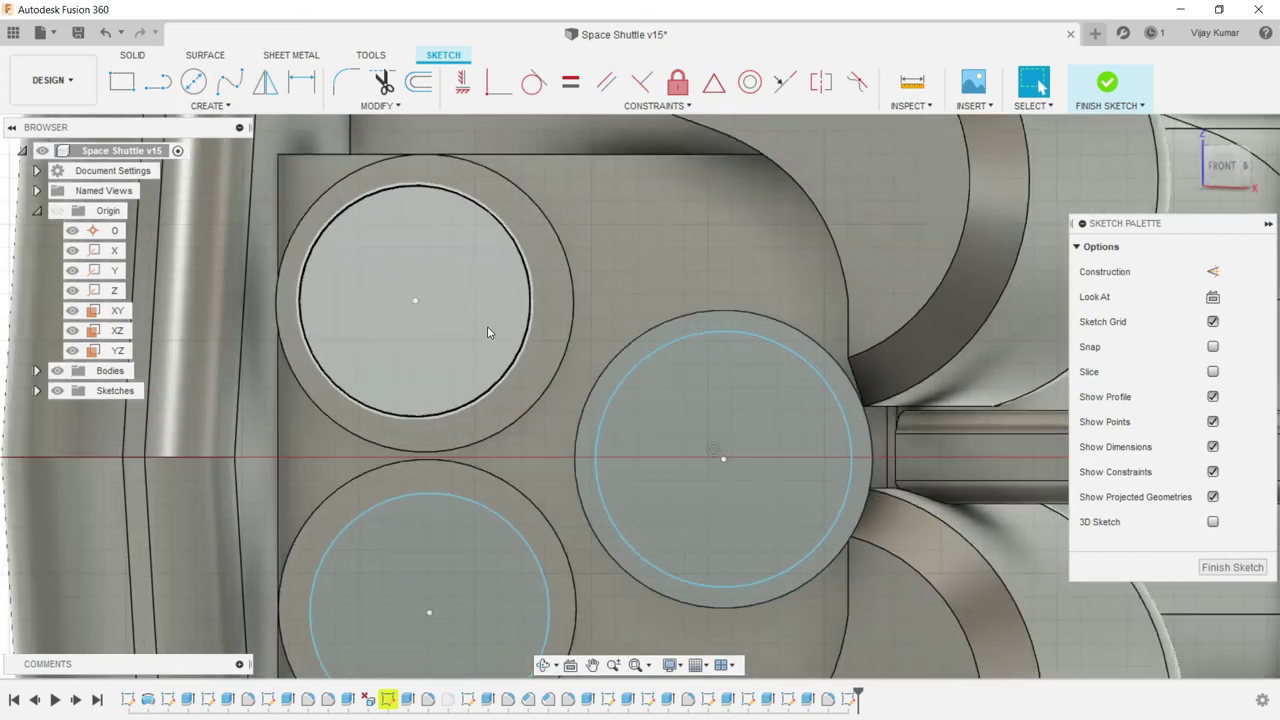
pyautogui.click(421, 303)
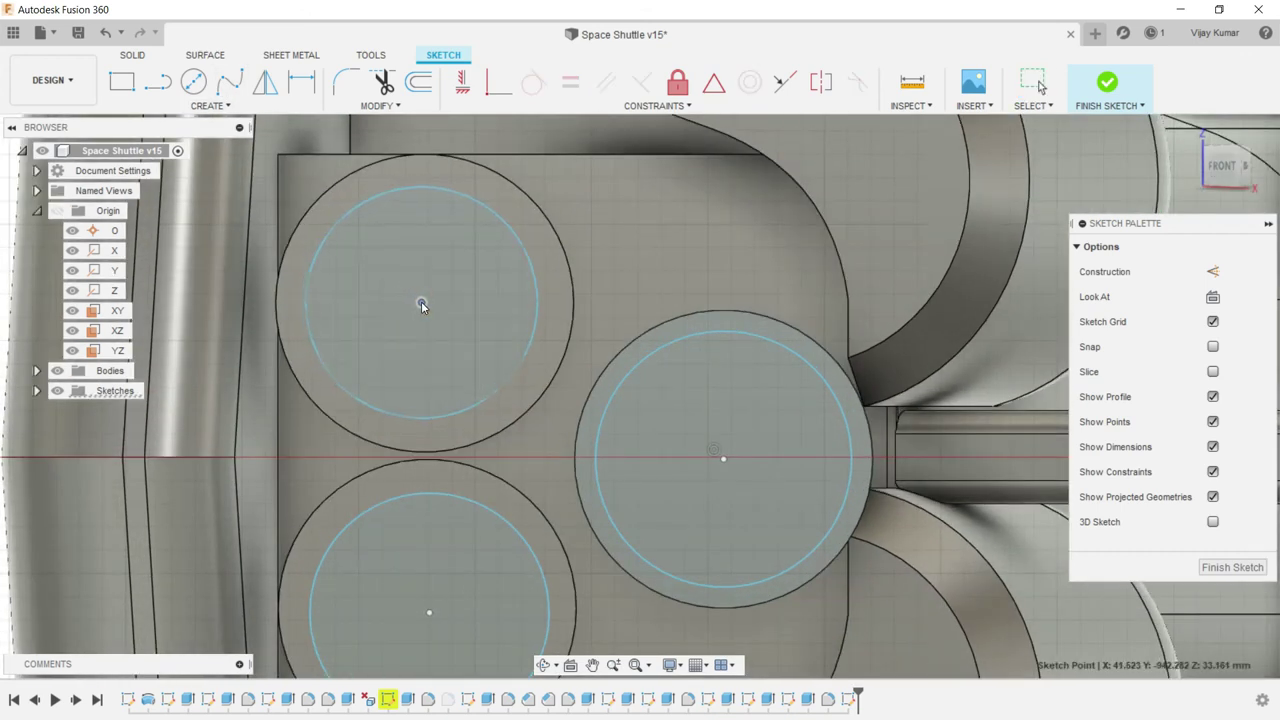
pyautogui.scroll(-3, 423, 391)
pyautogui.scroll(3, 426, 606)
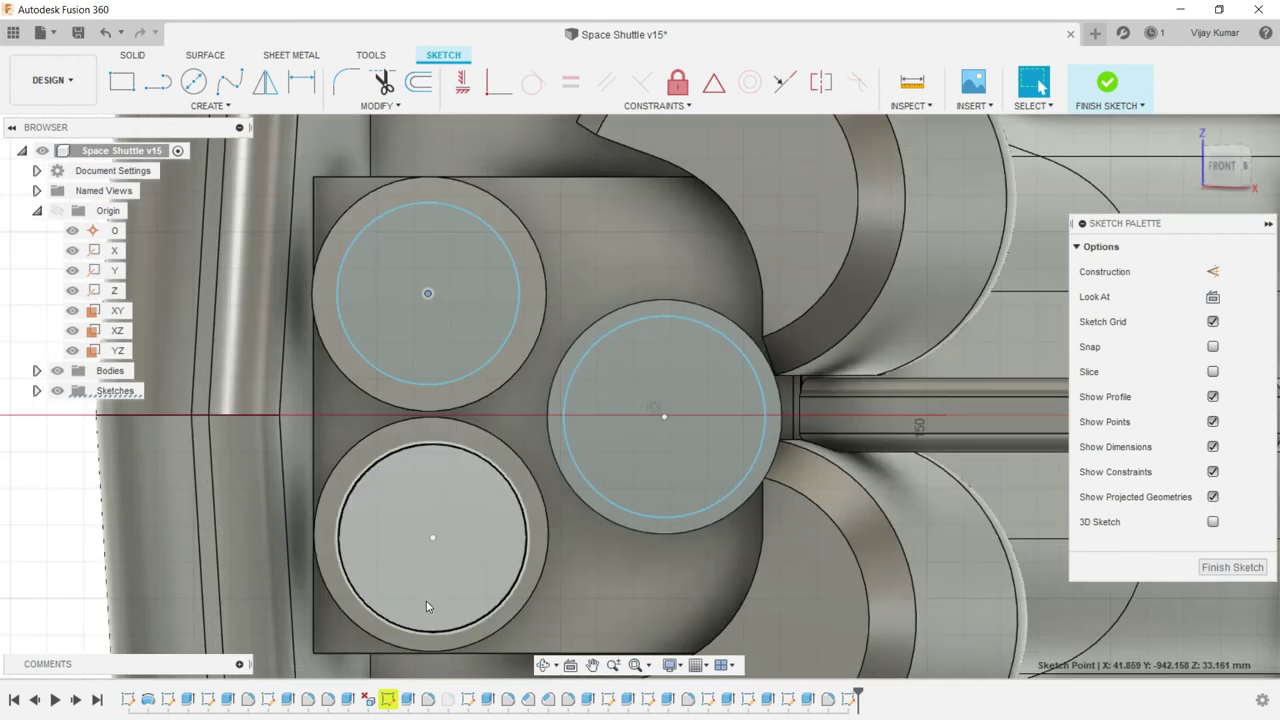
pyautogui.scroll(2, 432, 535)
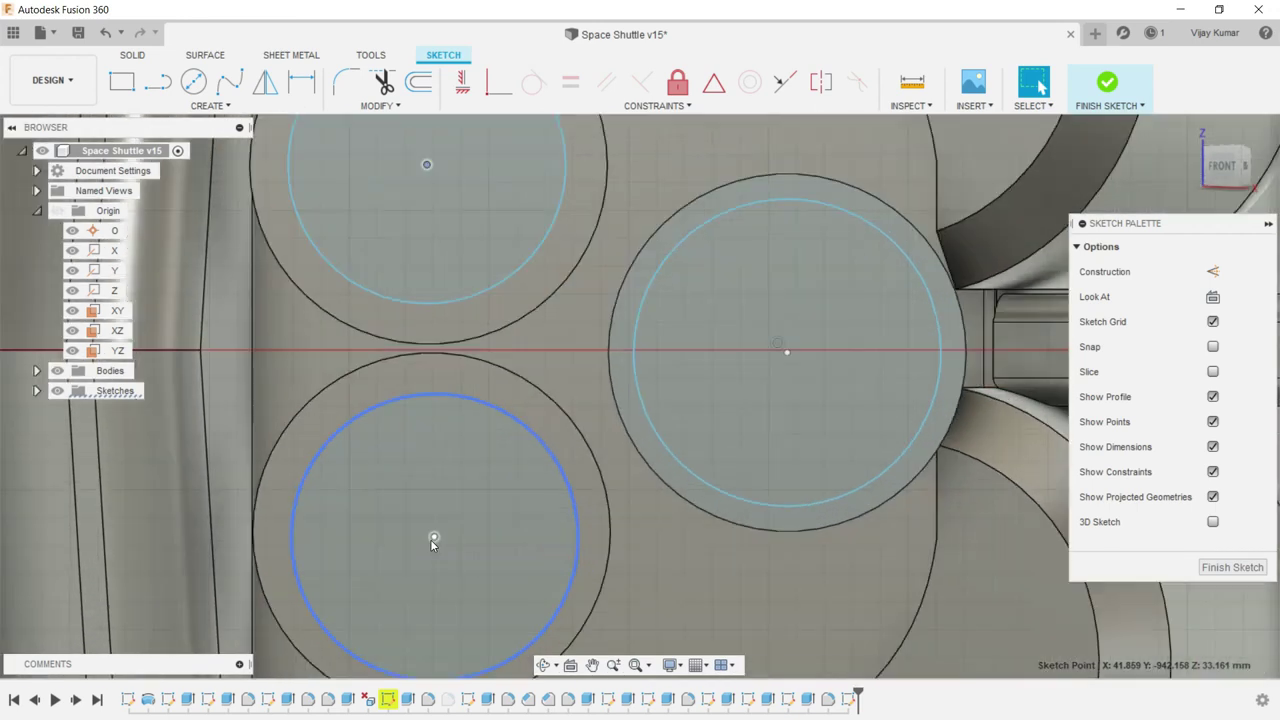
pyautogui.moveTo(432, 541); pyautogui.dragTo(429, 537)
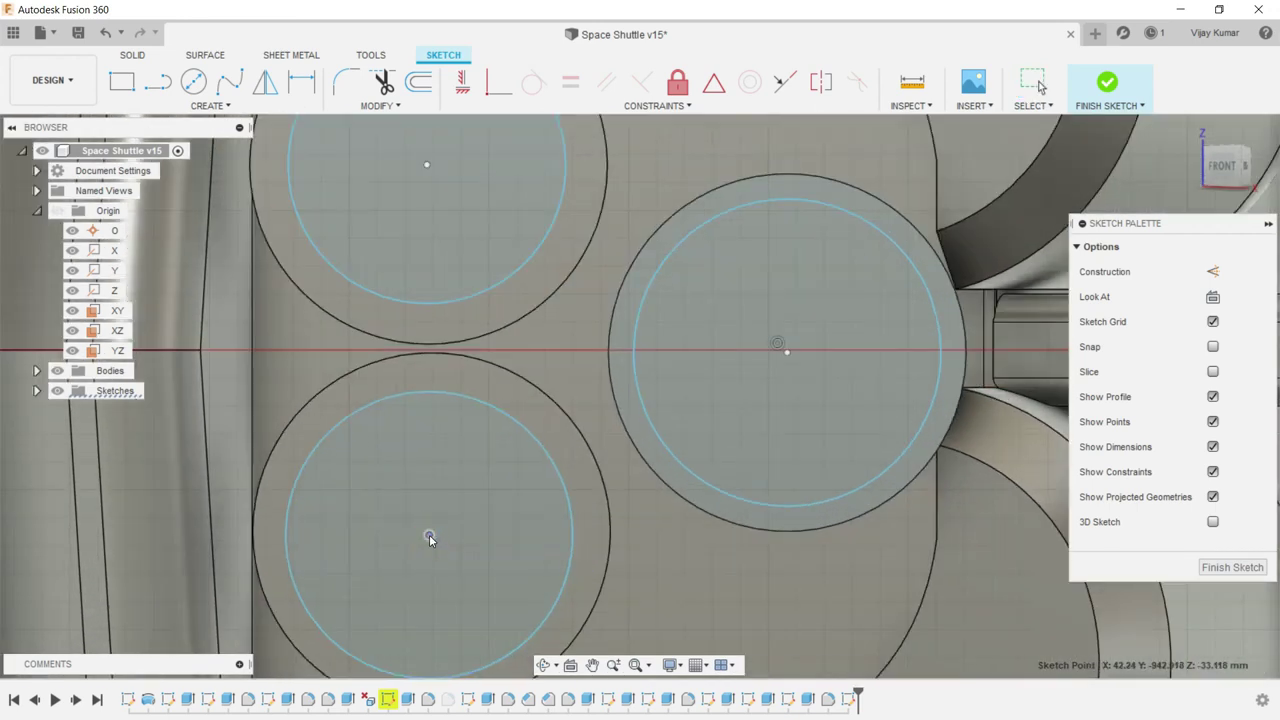
pyautogui.scroll(-1, 603, 142)
pyautogui.scroll(-3, 603, 142)
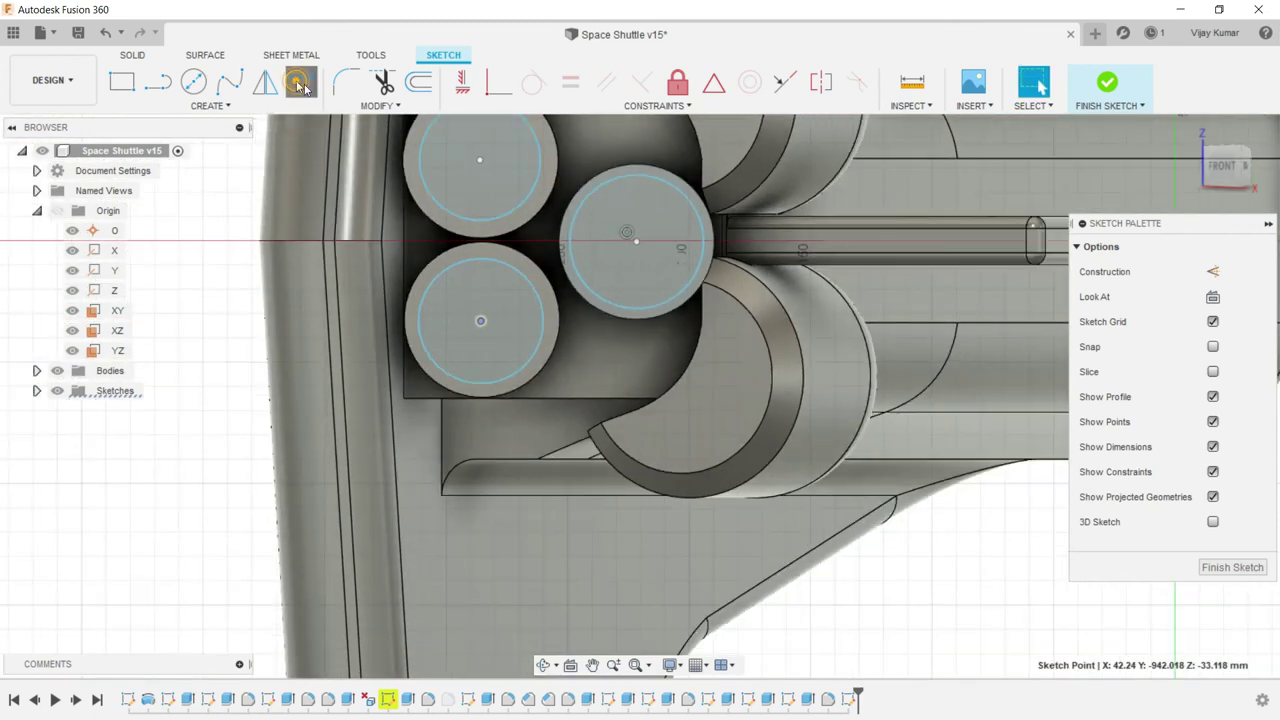
# - Try offsetting the lower-left circle, then undo the offset
pyautogui.click(302, 86)
pyautogui.click(449, 286)
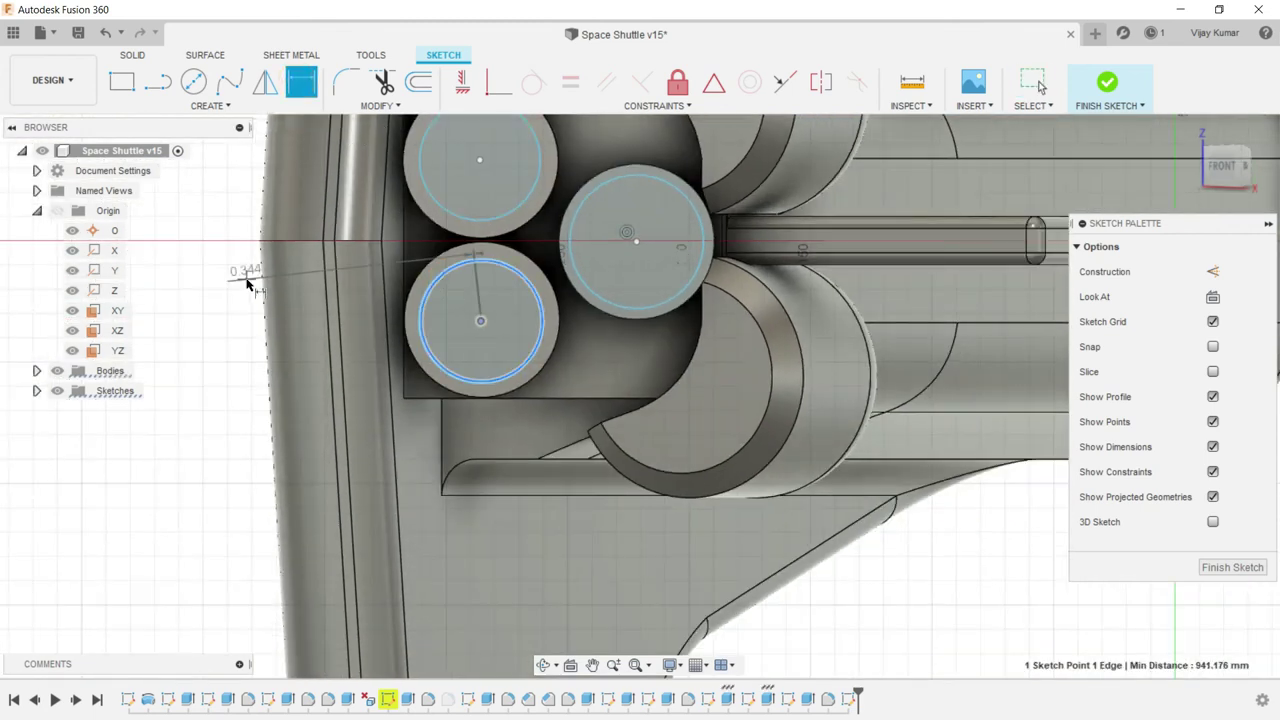
pyautogui.click(247, 284)
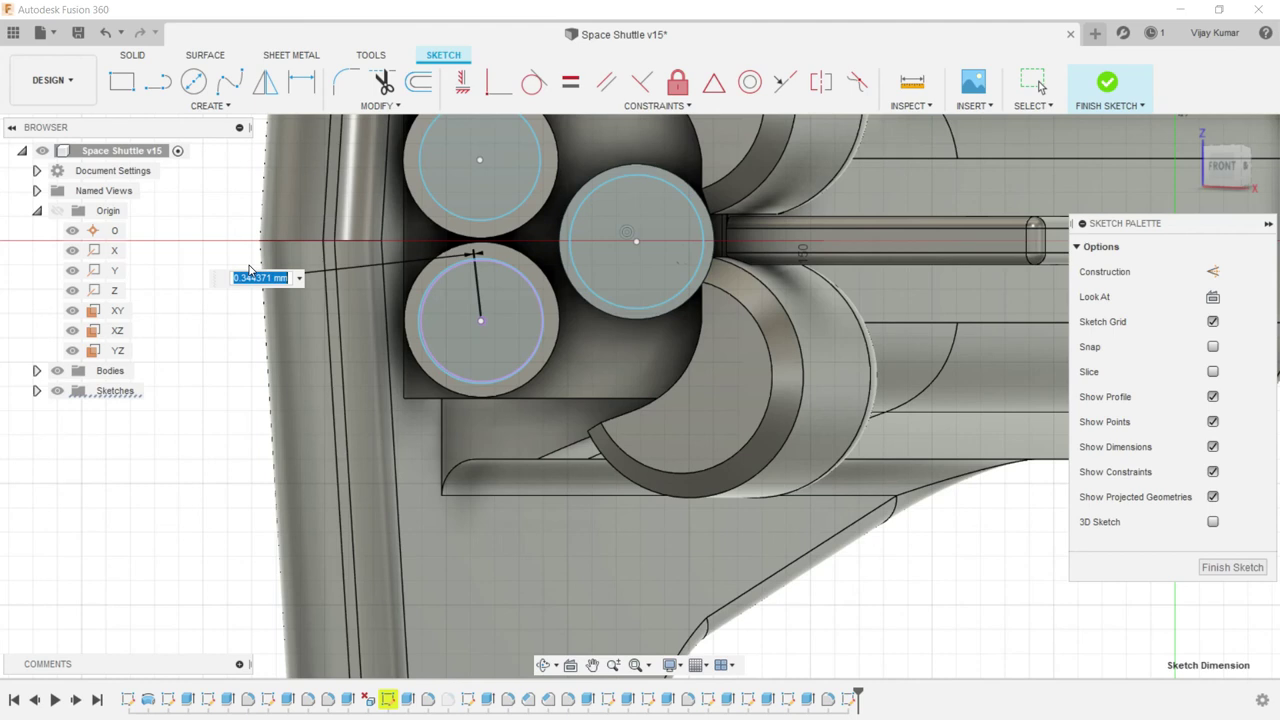
pyautogui.press('Return')
pyautogui.press('Escape')
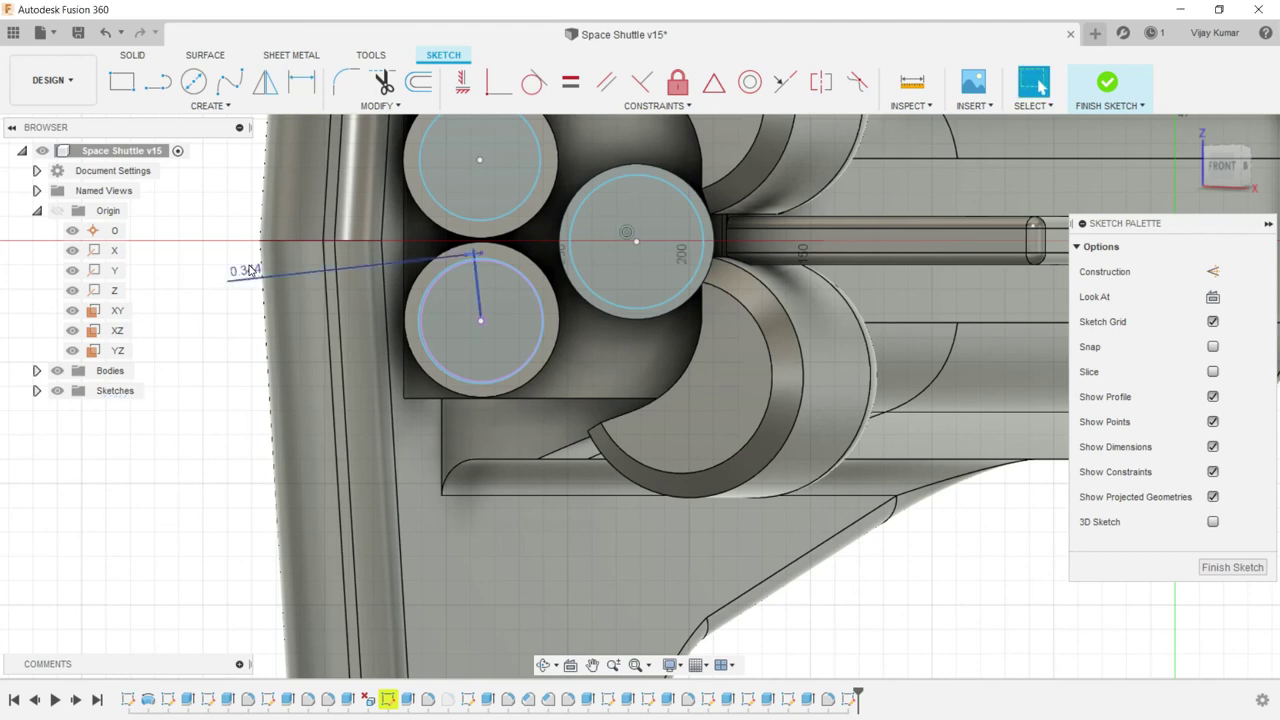
pyautogui.hotkey('ctrl', 'z')
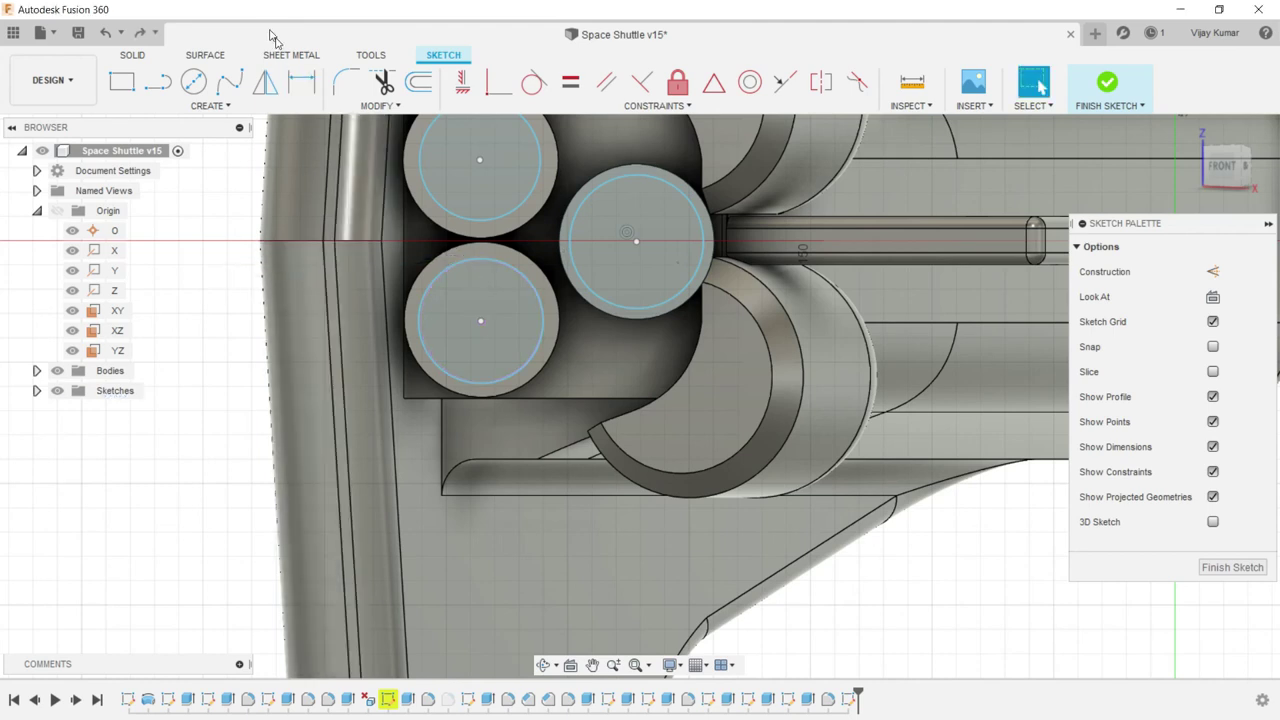
# - Dimension the lower-left circle's diameter, first as 58 mm, then corrected to 55 mm
pyautogui.click(291, 87)
pyautogui.click(440, 288)
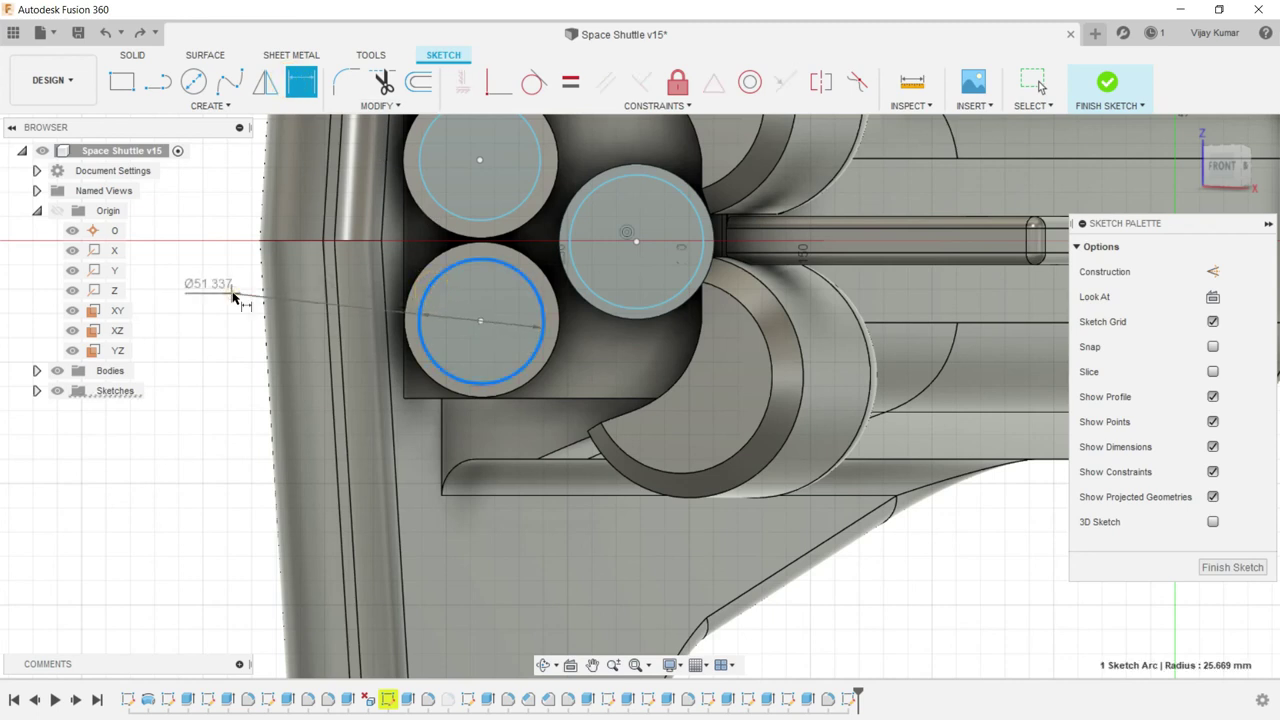
pyautogui.click(232, 288)
pyautogui.write('8')
pyautogui.press('Return')
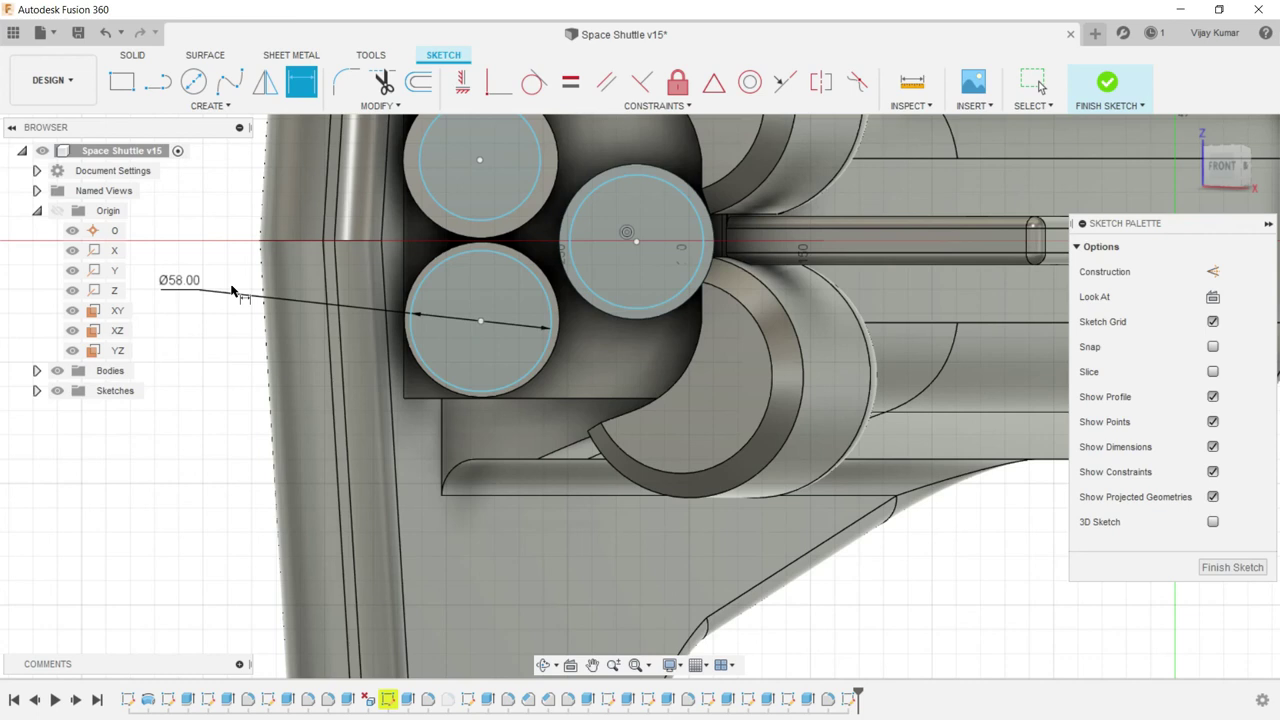
pyautogui.doubleClick(175, 284)
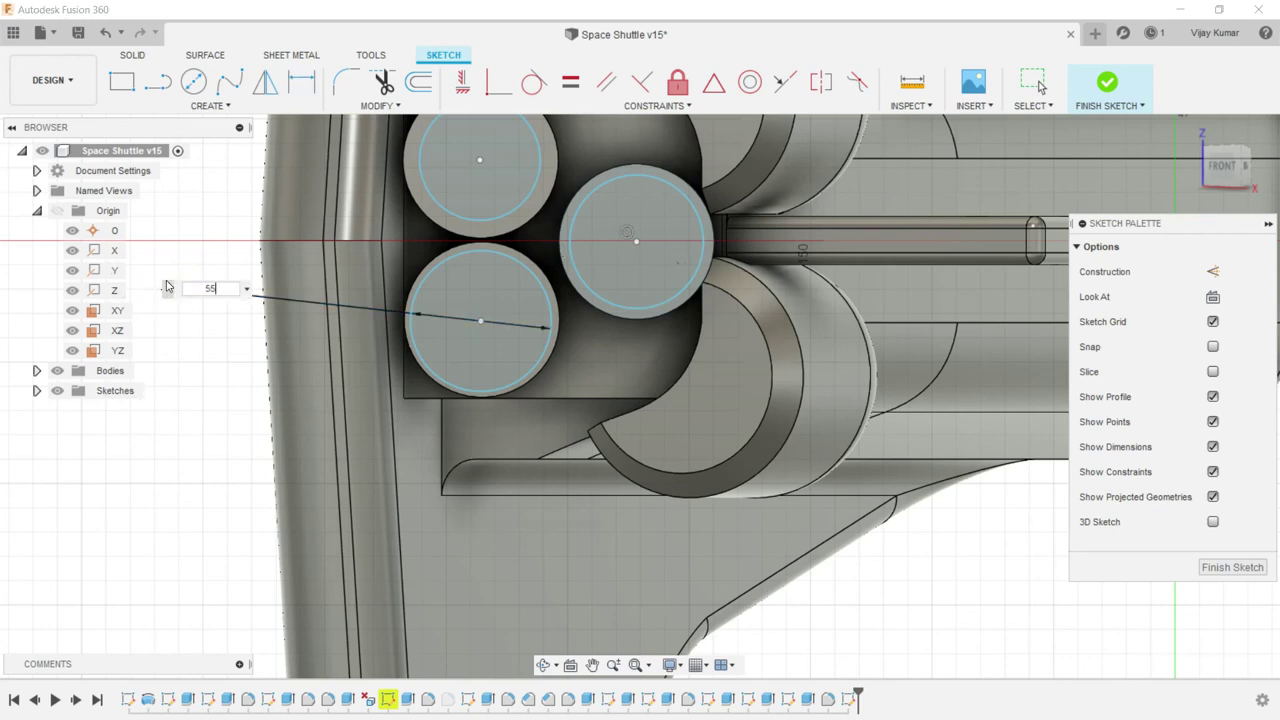
pyautogui.press('Return')
pyautogui.press('o')
pyautogui.scroll(2, 497, 360)
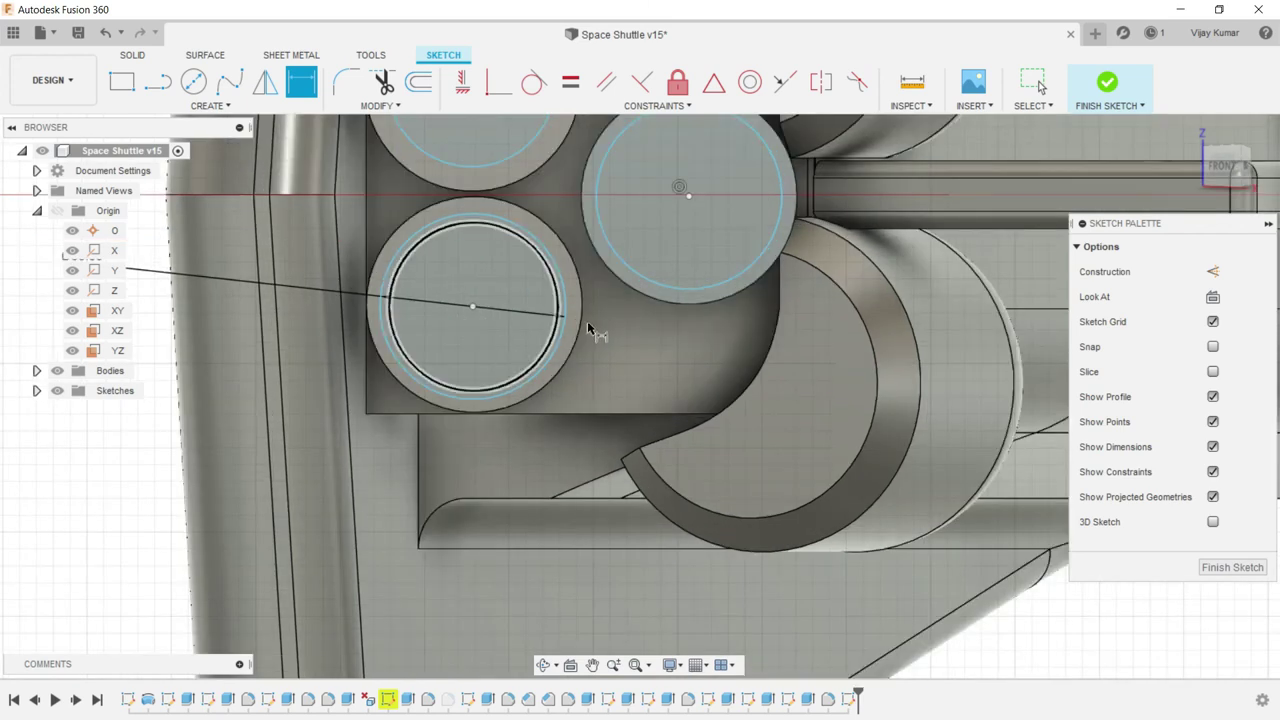
pyautogui.scroll(-2, 588, 330)
# - Give the upper-left circle a 55 mm diameter dimension
pyautogui.click(560, 194)
pyautogui.click(288, 173)
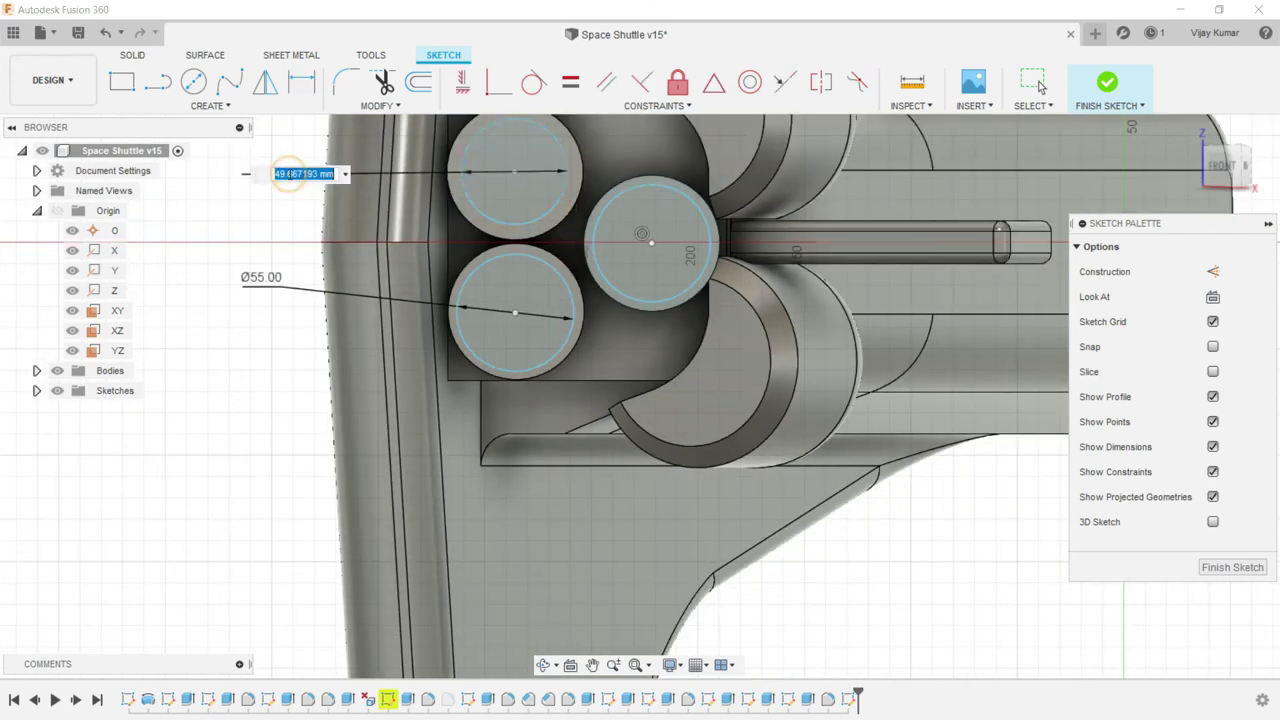
pyautogui.write('Ø55.00')
pyautogui.press('Return')
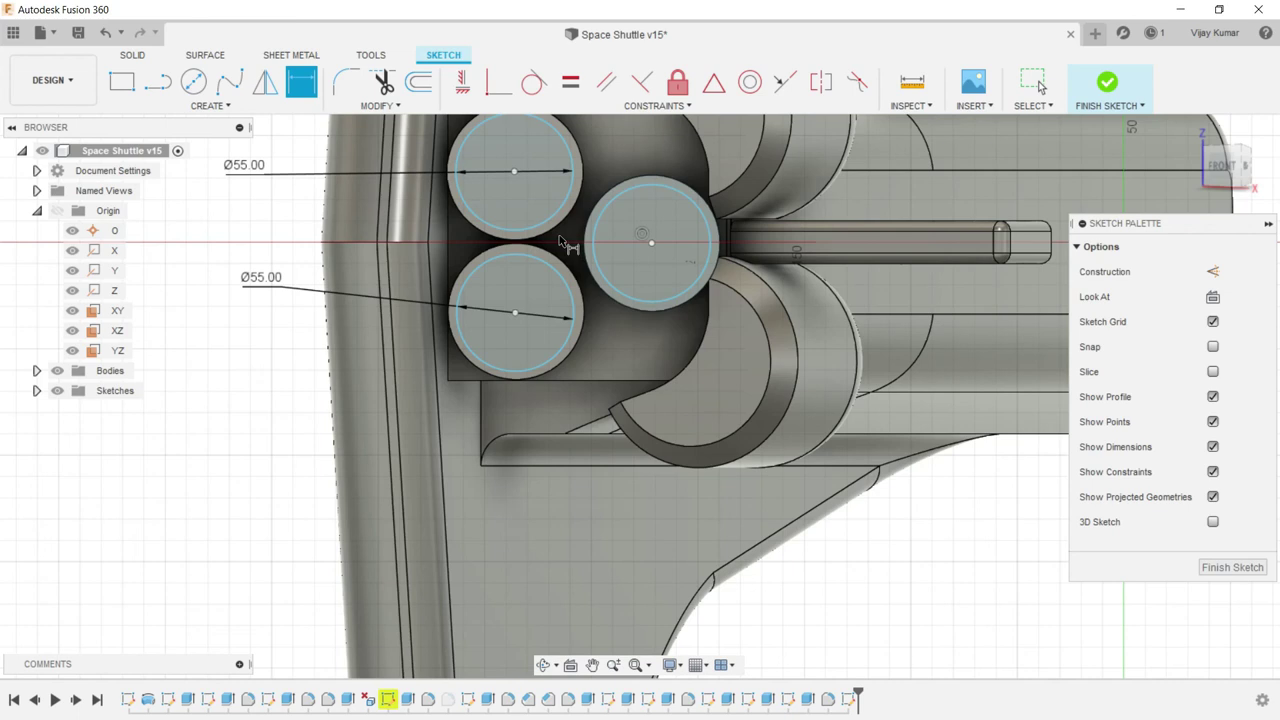
pyautogui.click(553, 270)
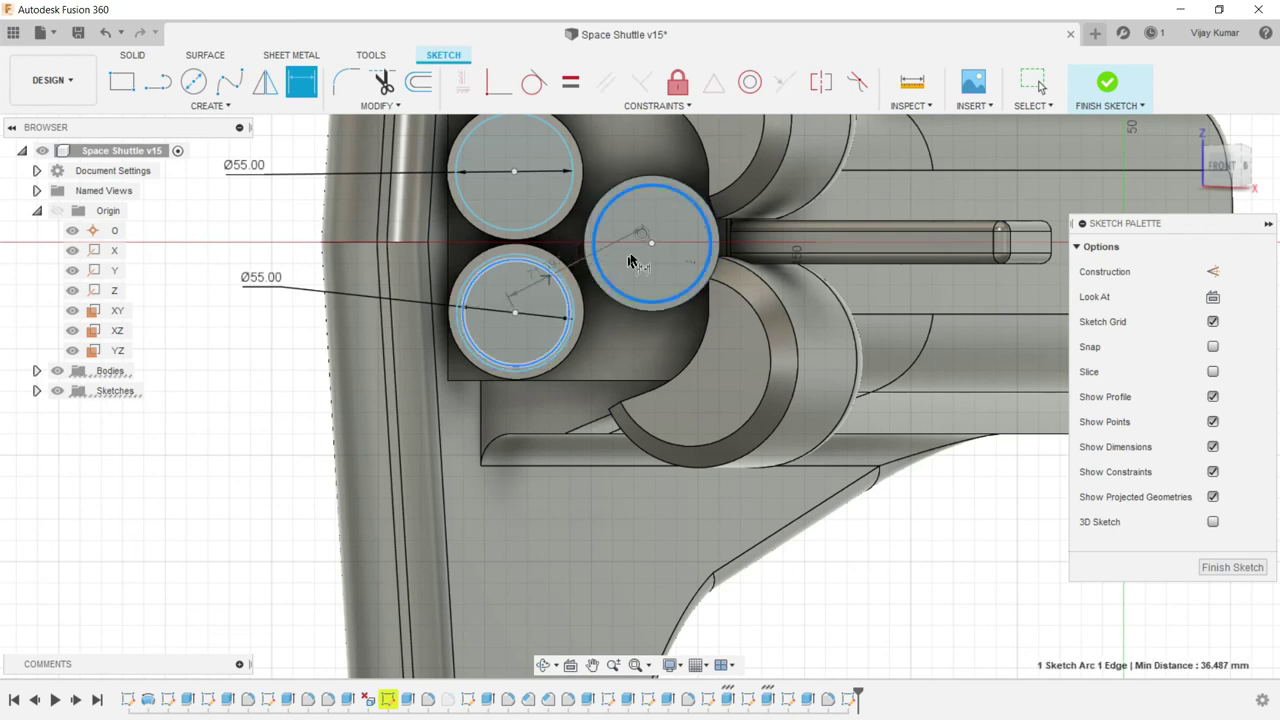
pyautogui.press('Escape')
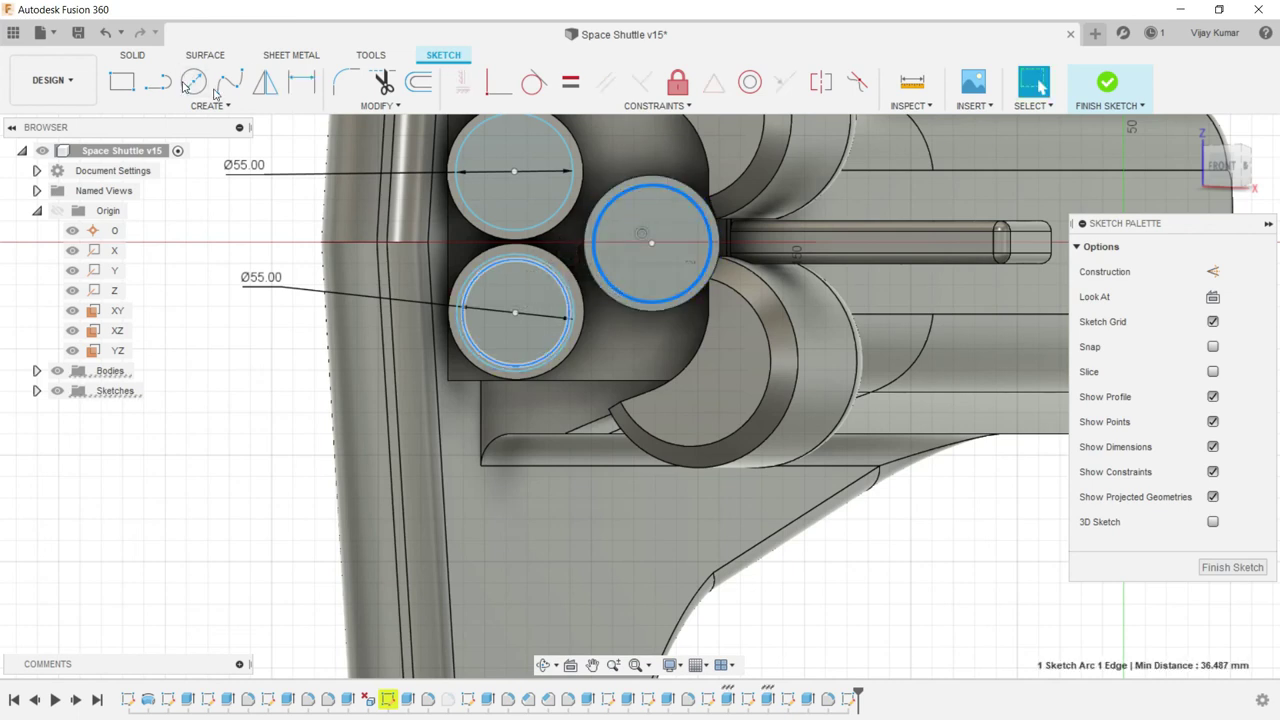
# - Dimension the right engine circle at 55 mm diameter, placed below it
pyautogui.click(295, 76)
pyautogui.press('Escape')
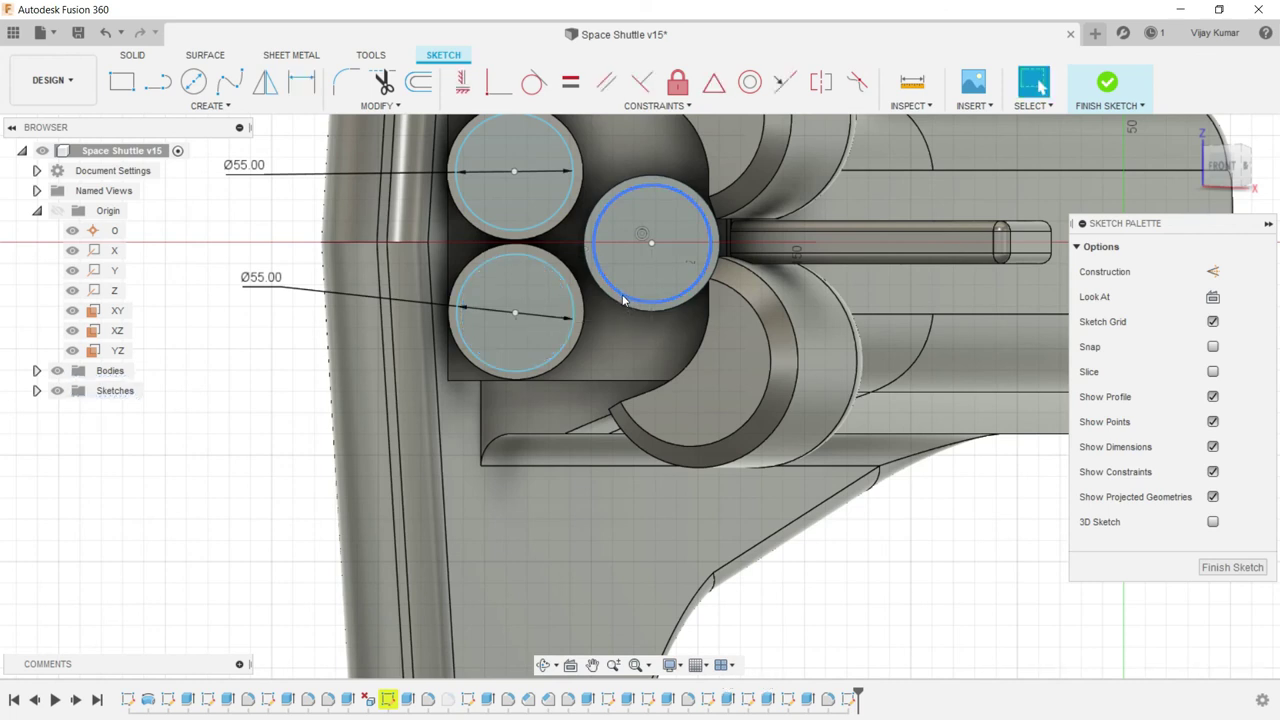
pyautogui.click(665, 292)
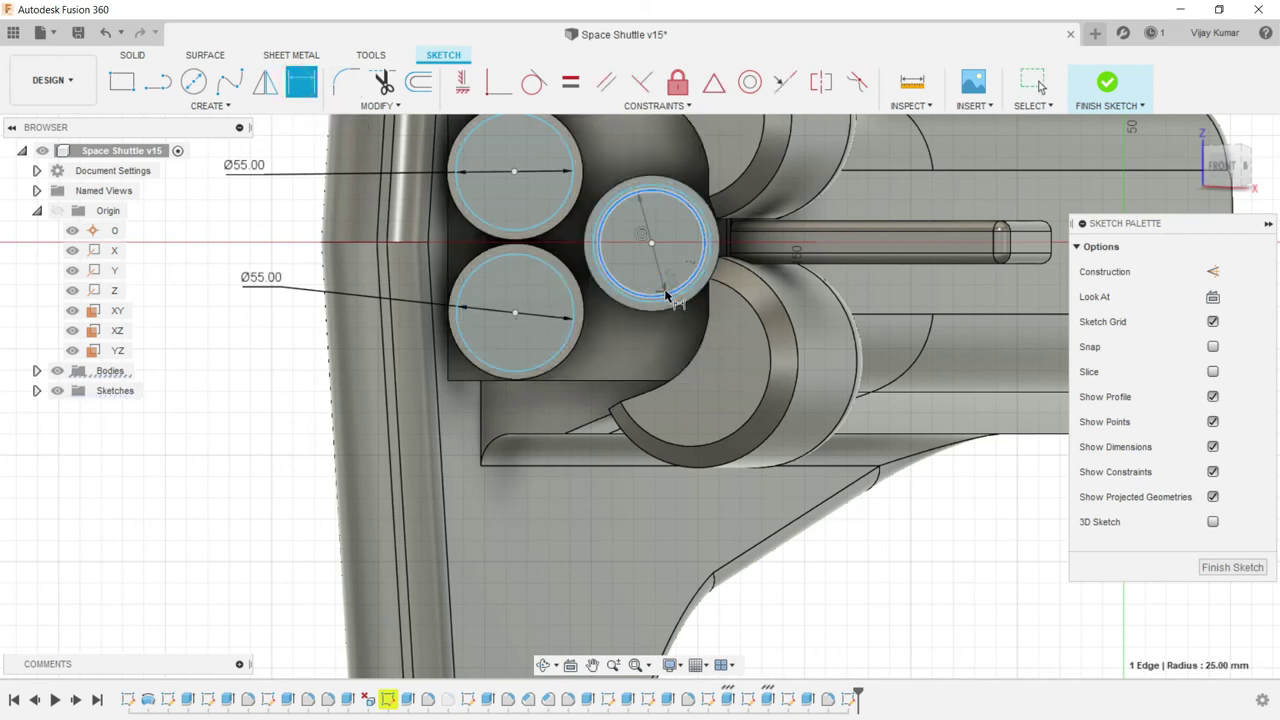
pyautogui.press('Escape')
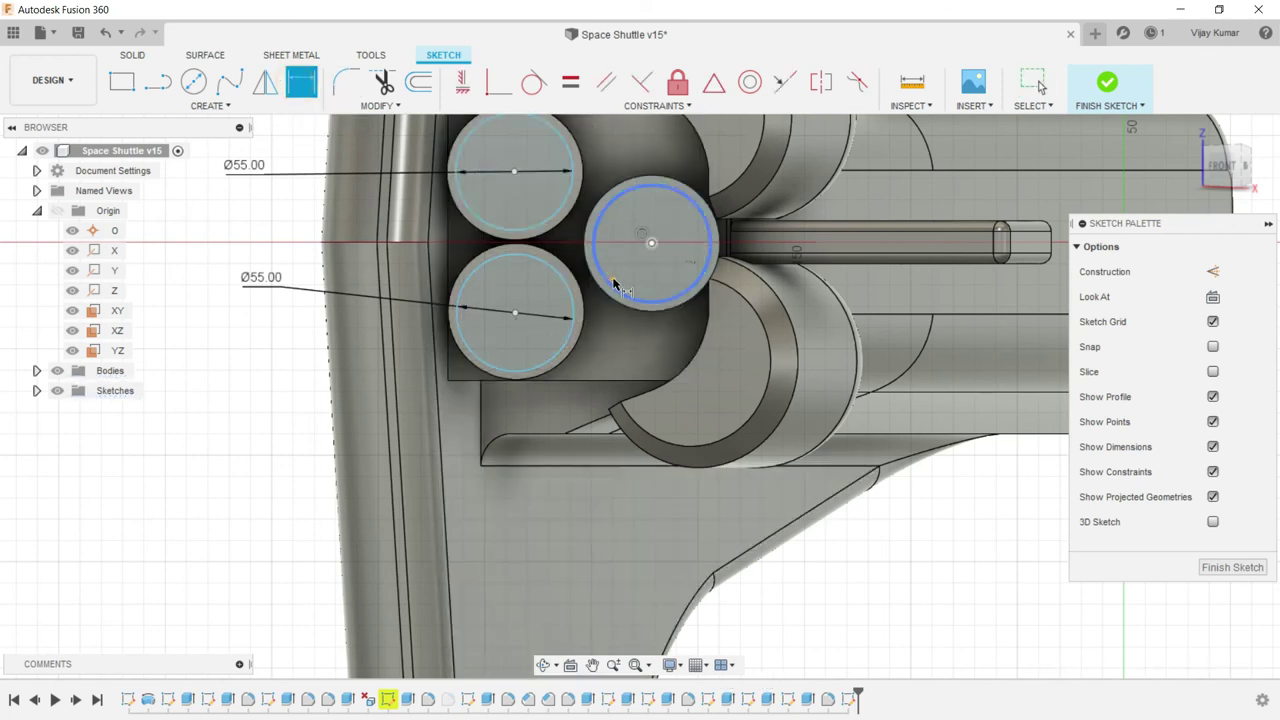
pyautogui.click(600, 262)
pyautogui.click(645, 341)
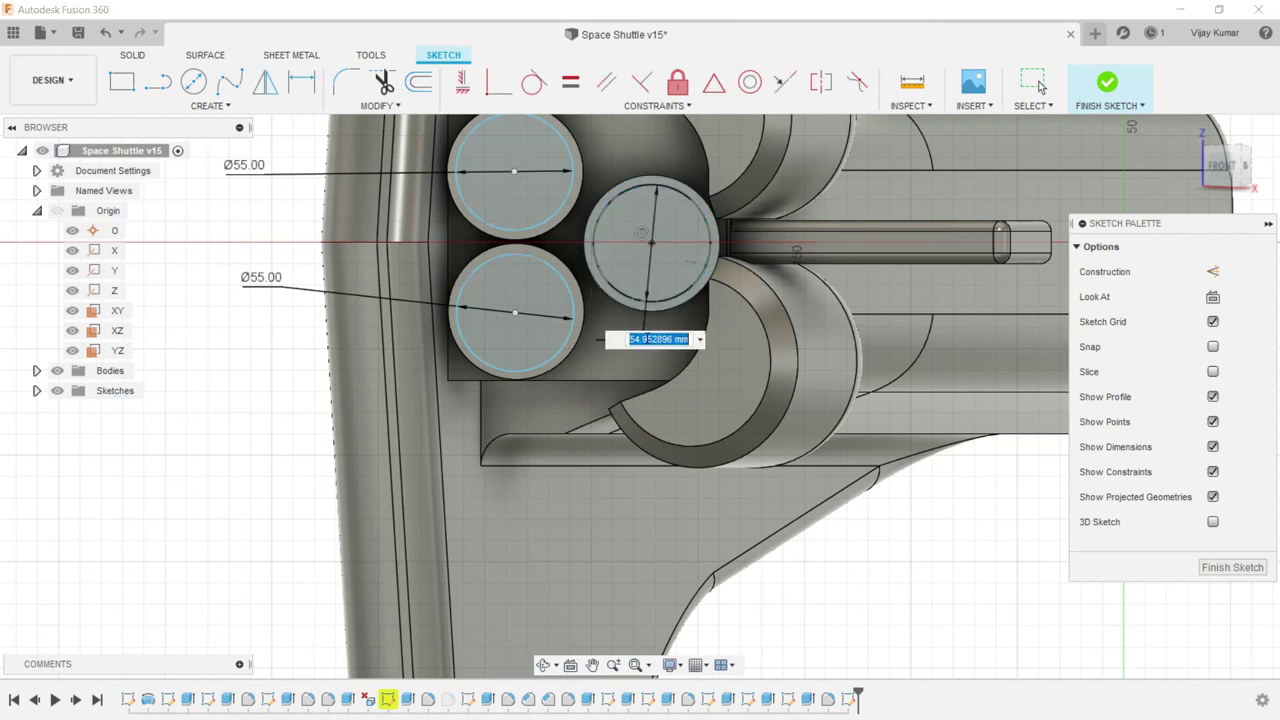
pyautogui.press('Return')
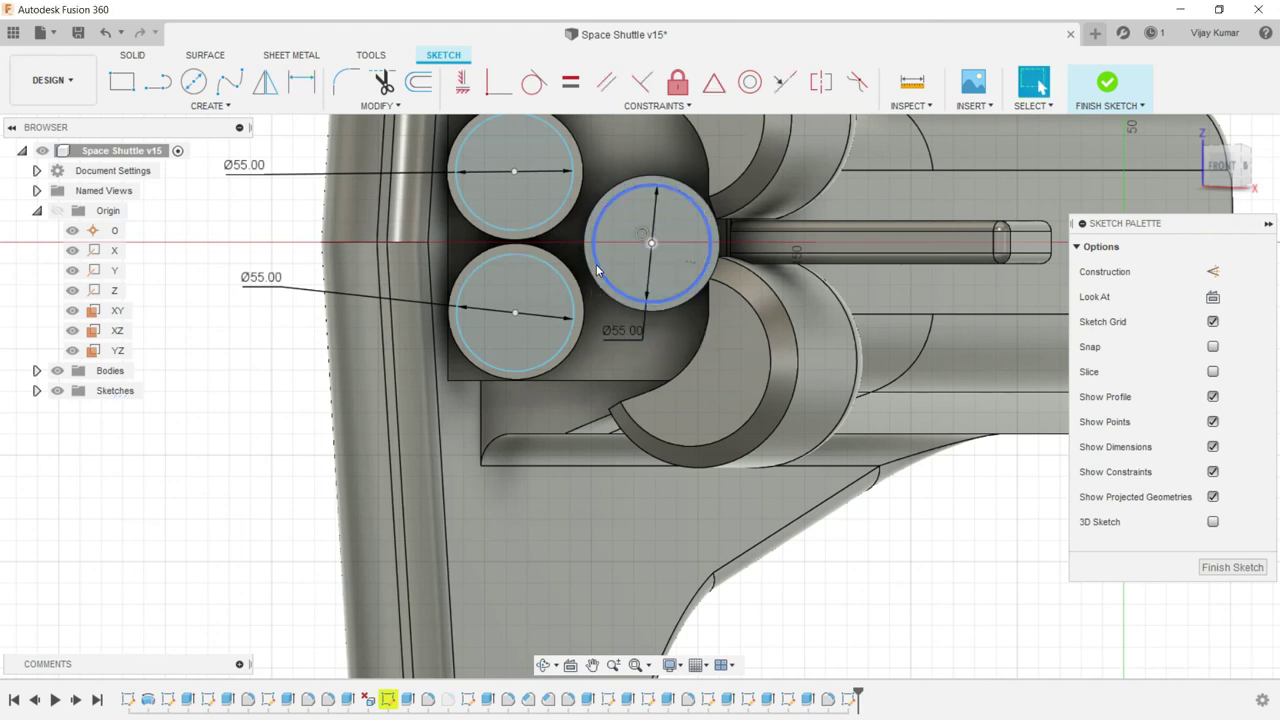
pyautogui.scroll(-2, 571, 279)
pyautogui.scroll(1, 540, 290)
pyautogui.scroll(2, 500, 320)
pyautogui.scroll(2, 482, 349)
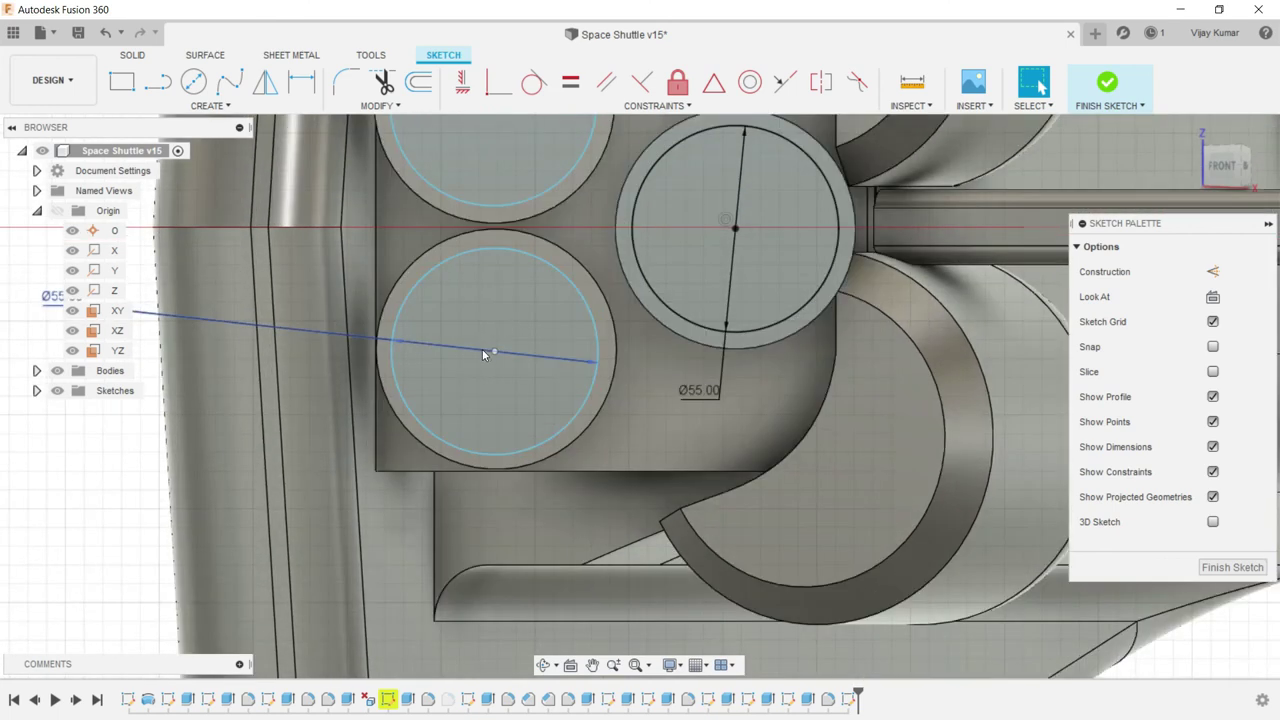
pyautogui.scroll(-3, 494, 355)
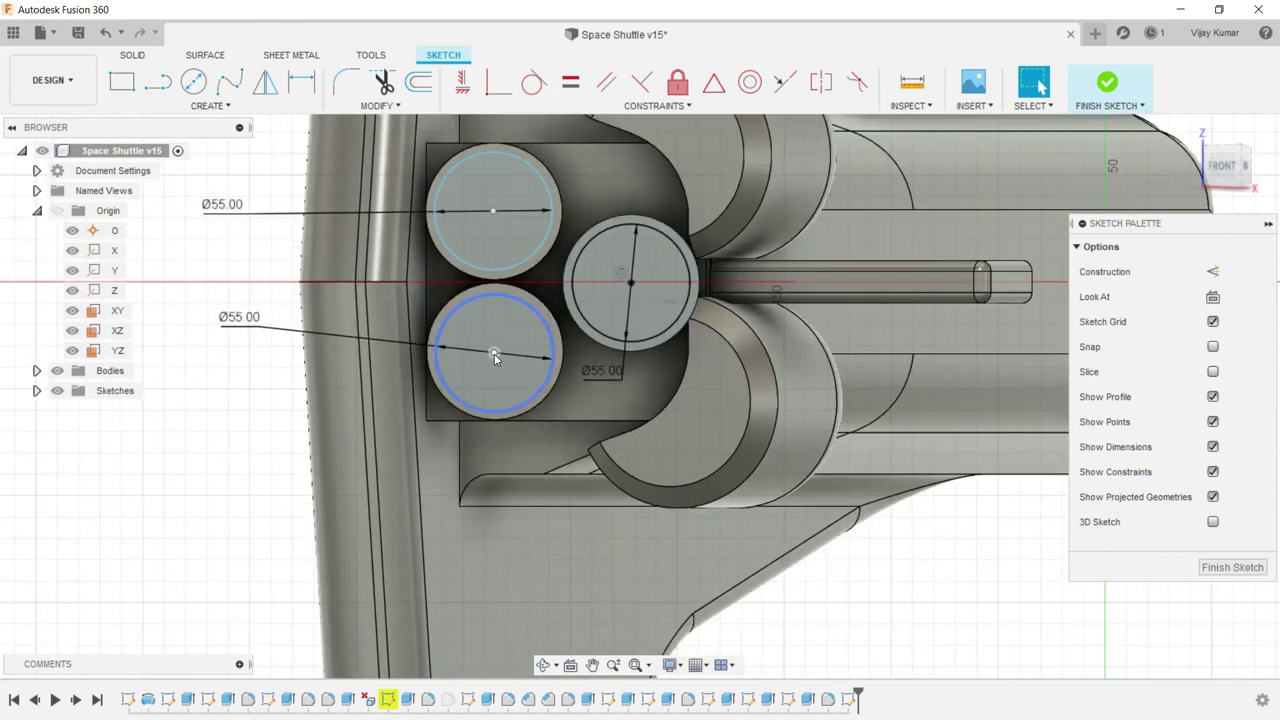
# - Start a solid extrusion using the three engine circles as profiles, viewing the engines from behind
pyautogui.click(150, 57)
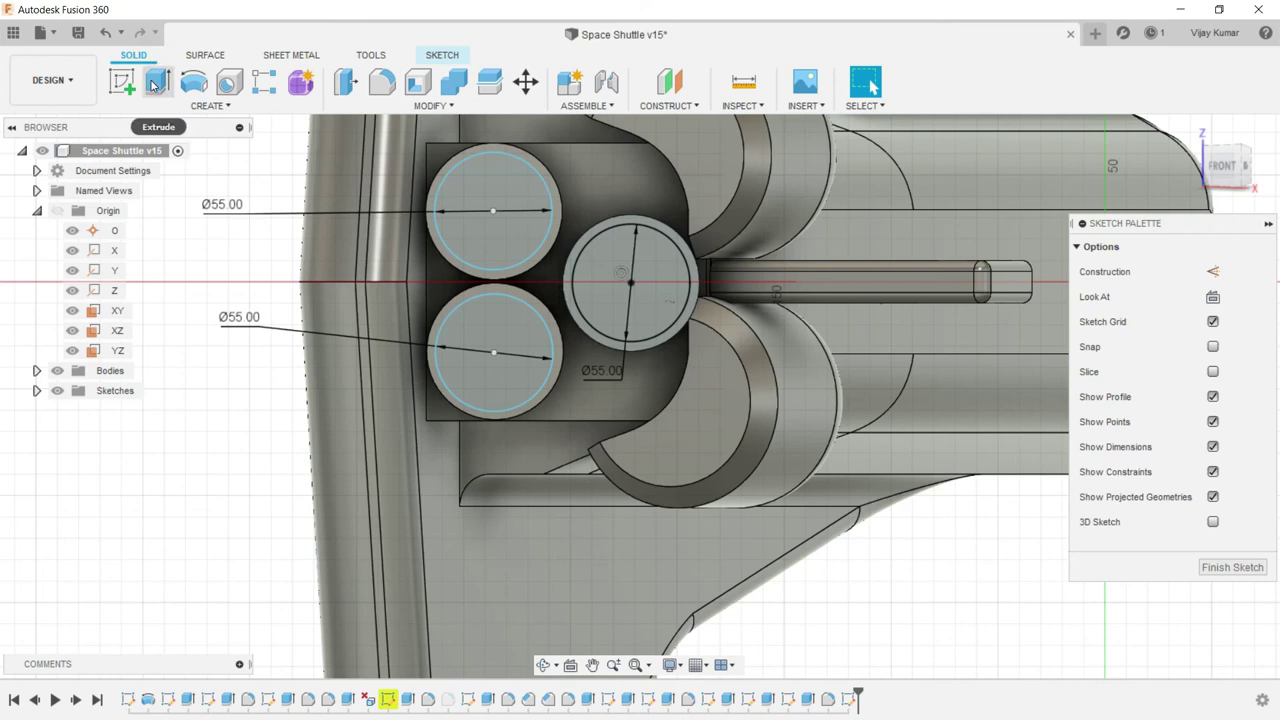
pyautogui.click(155, 85)
pyautogui.click(520, 228)
pyautogui.click(503, 320)
pyautogui.click(600, 298)
pyautogui.click(547, 664)
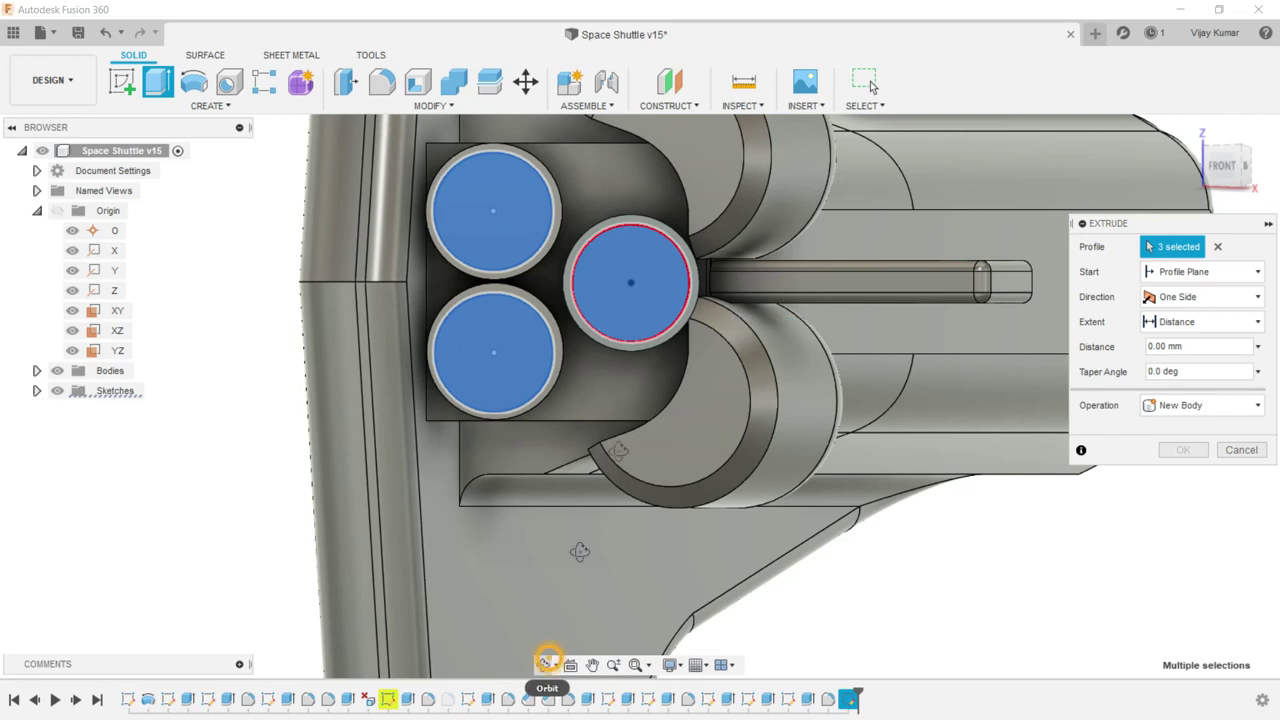
pyautogui.moveTo(640, 380); pyautogui.dragTo(688, 312)
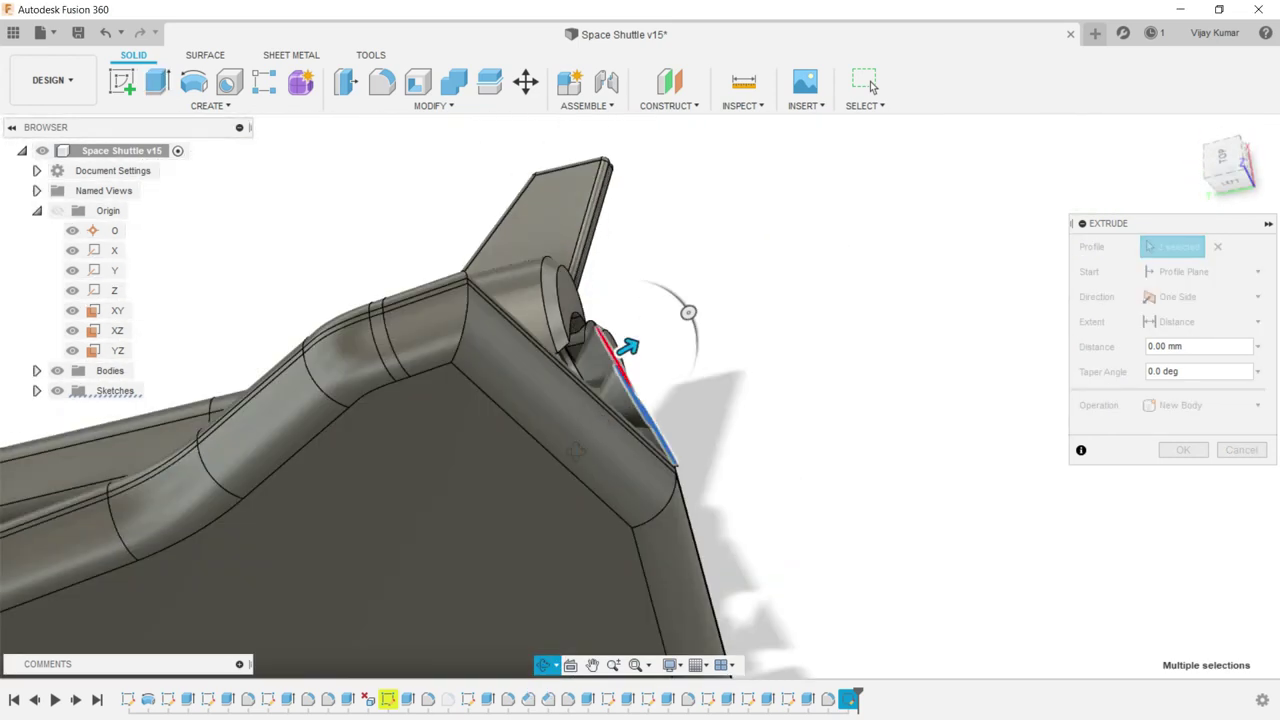
pyautogui.moveTo(575, 452); pyautogui.dragTo(545, 500)
pyautogui.press('Escape')
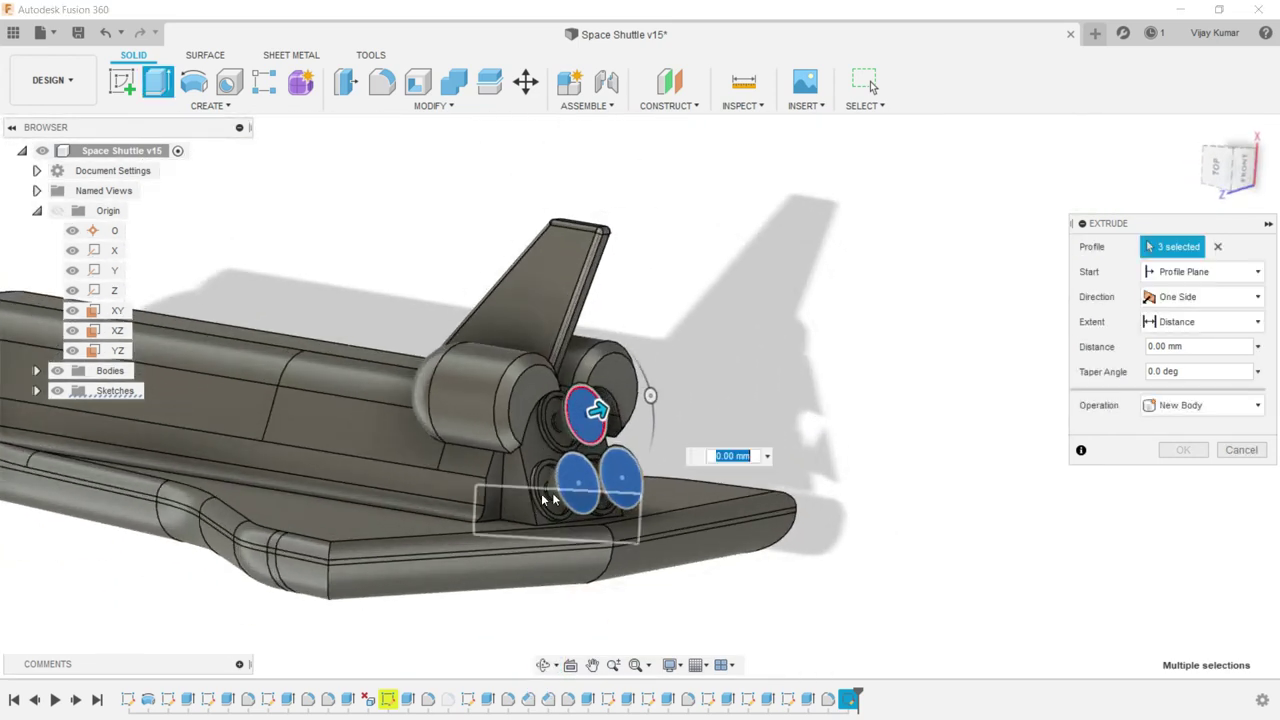
# - Cut the circles -30 mm deep with a 35° taper to form the nozzle bells
pyautogui.click(1202, 346)
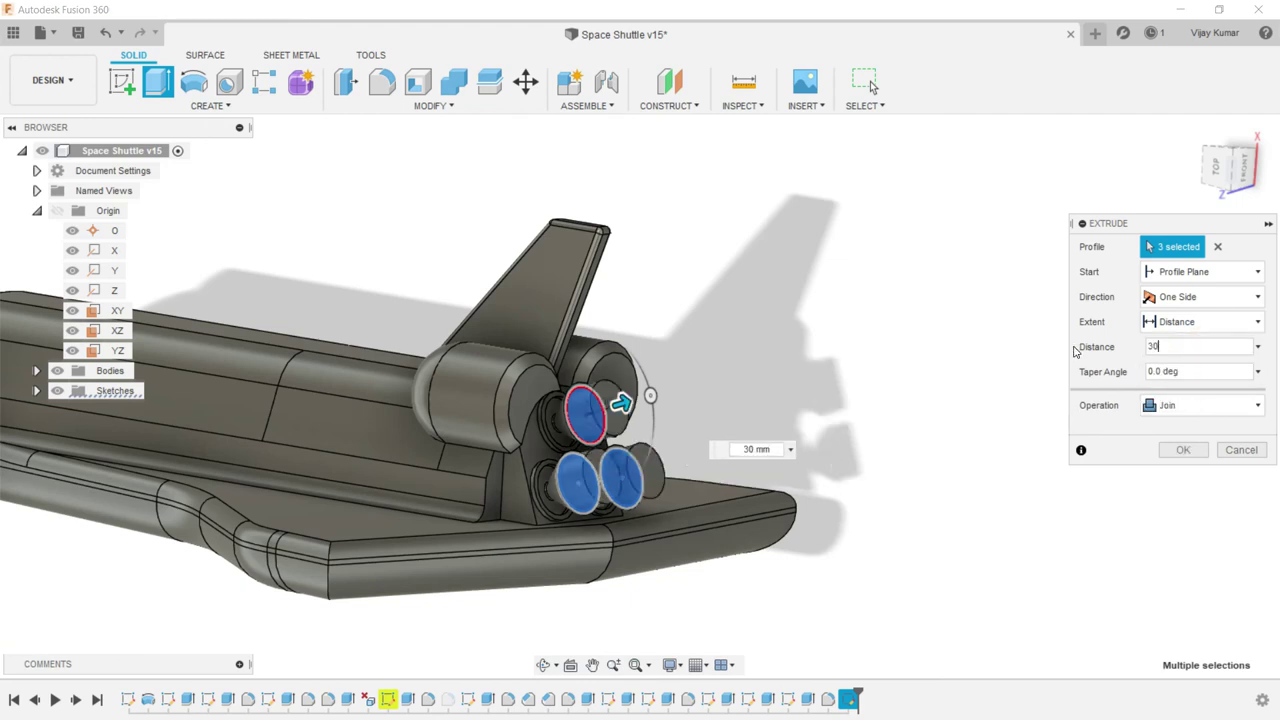
pyautogui.click(1151, 346)
pyautogui.write('-')
pyautogui.press('Tab')
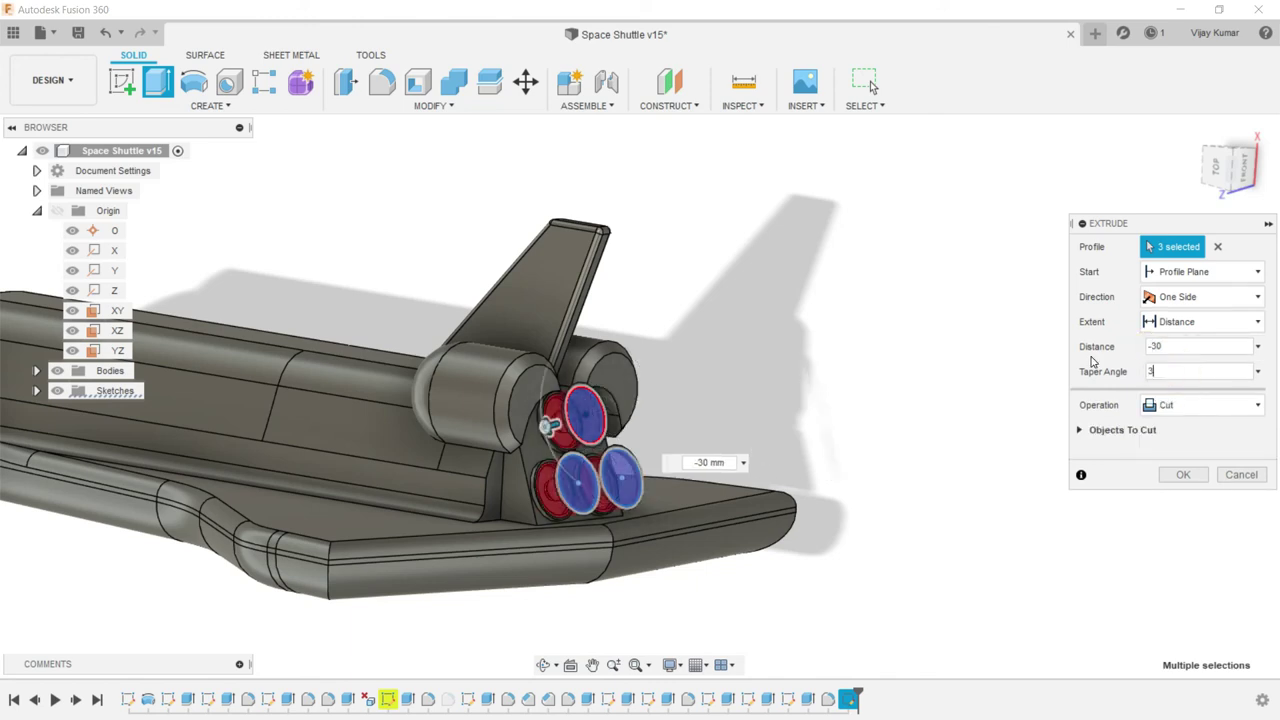
pyautogui.click(1152, 371)
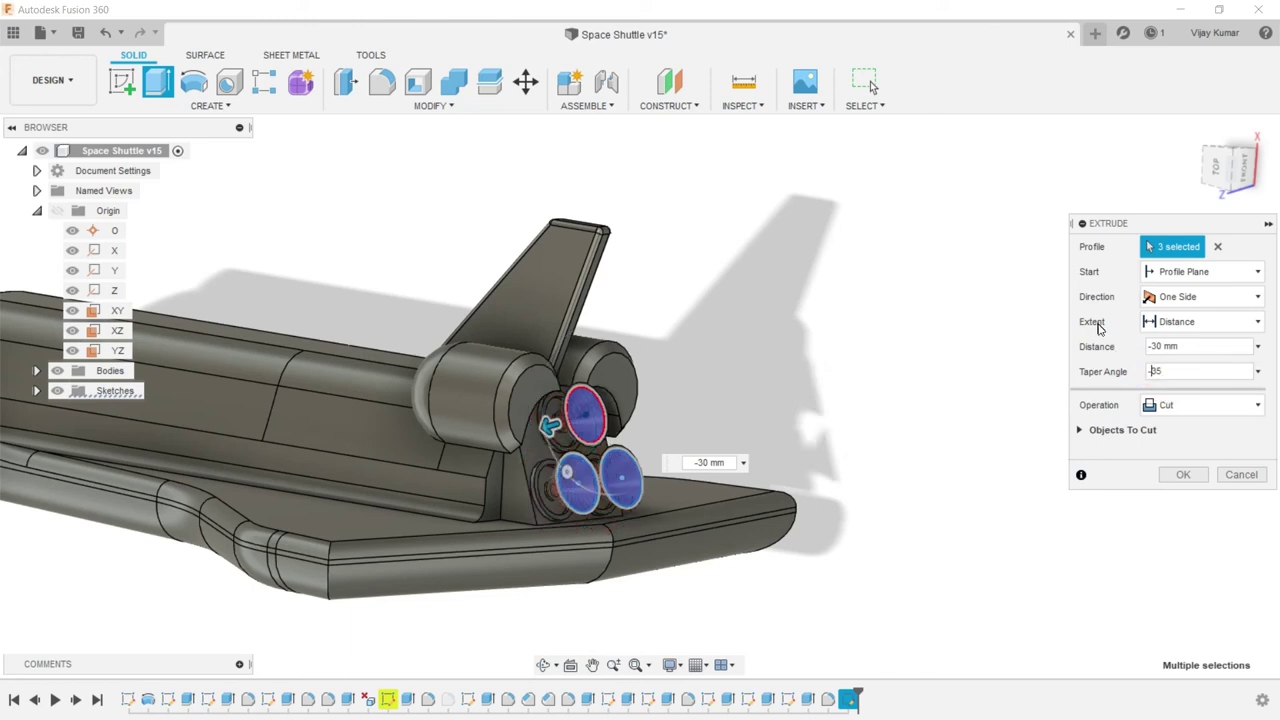
pyautogui.click(1176, 467)
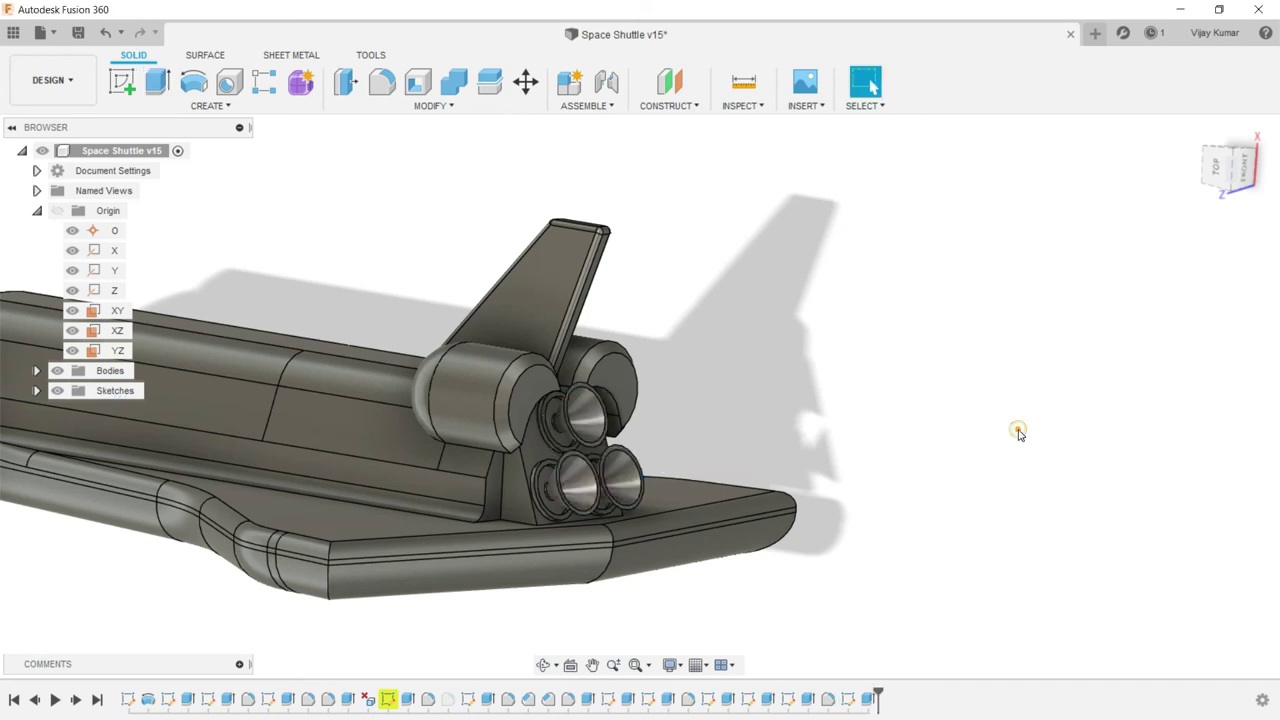
# - Start a new sketch on a side booster's flat end face
pyautogui.scroll(-3, 729, 443)
pyautogui.scroll(3, 732, 385)
pyautogui.scroll(3, 732, 385)
pyautogui.scroll(-2, 732, 385)
pyautogui.scroll(-2, 732, 385)
pyautogui.scroll(-2, 732, 385)
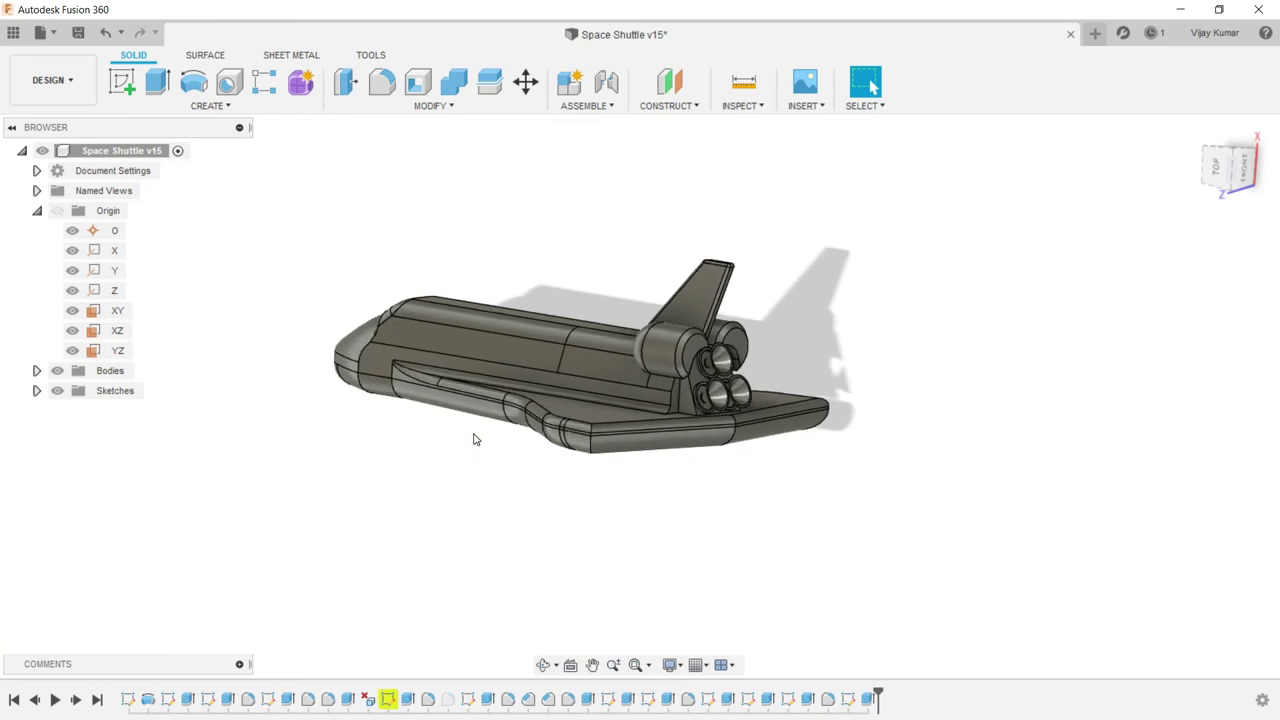
pyautogui.scroll(5, 637, 362)
pyautogui.scroll(3, 560, 350)
pyautogui.click(512, 348)
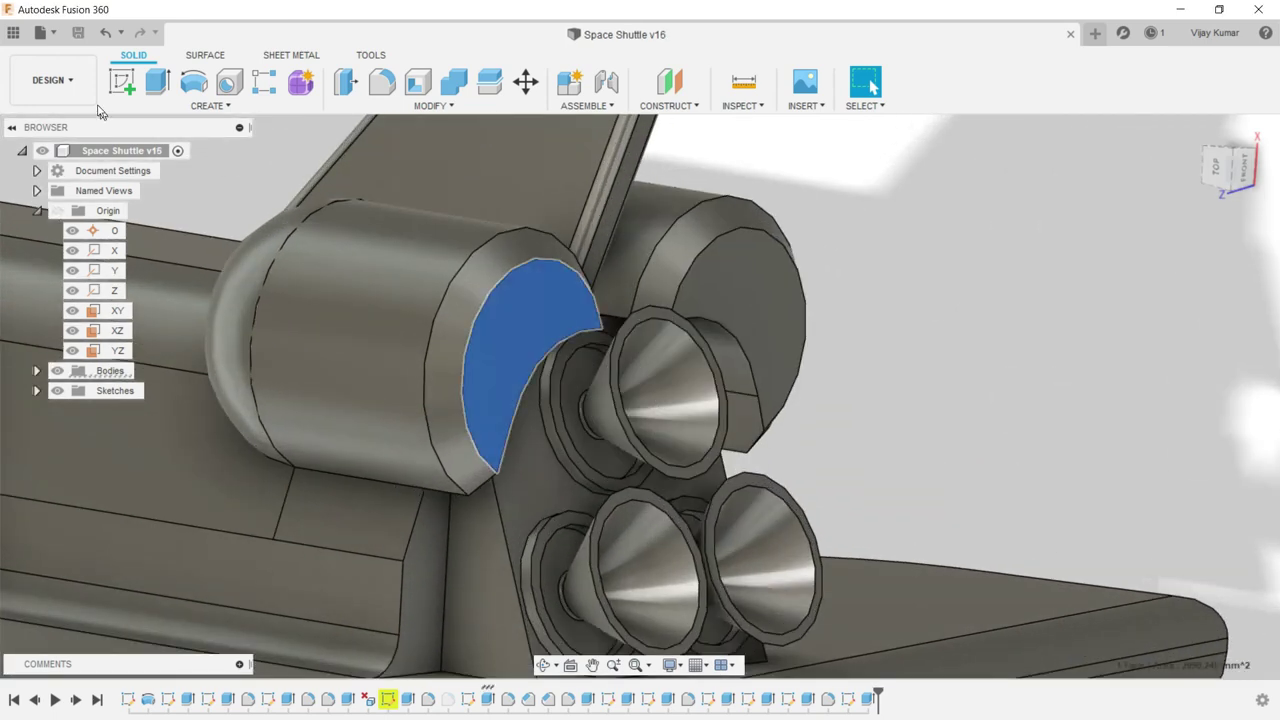
pyautogui.click(121, 81)
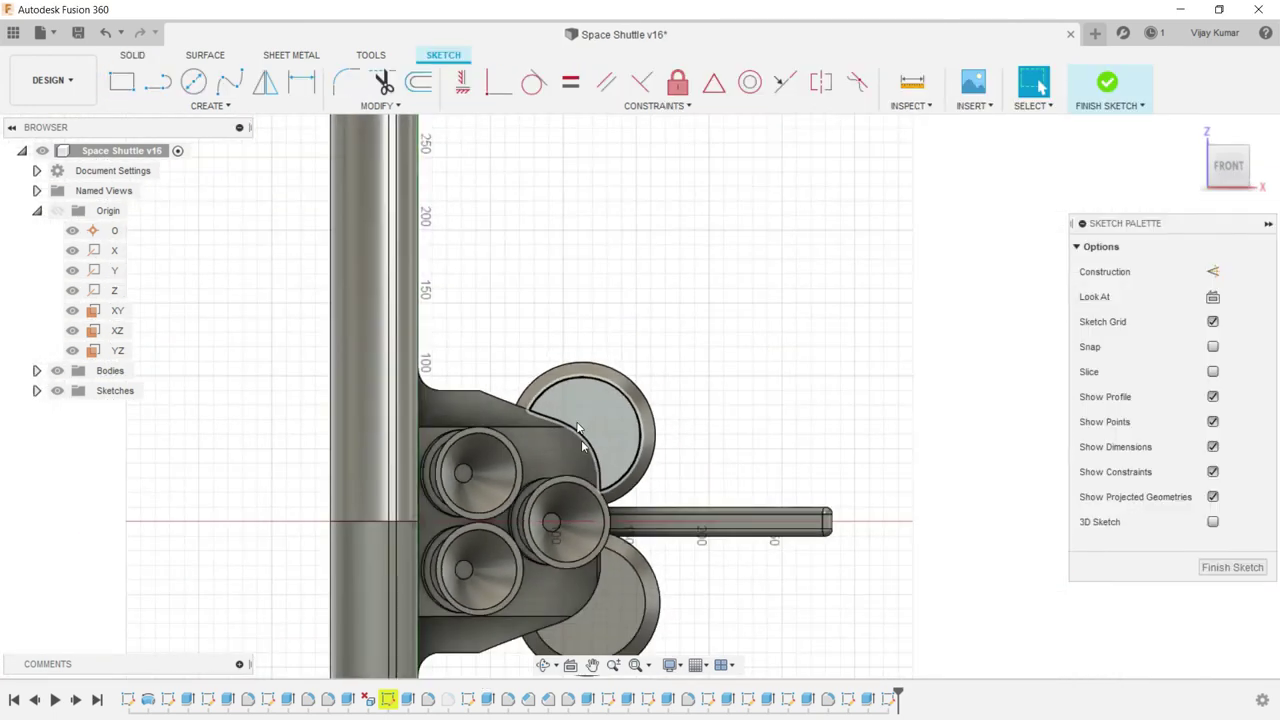
# - Draw a small centre-diameter circle on each of the upper and lower booster end faces
pyautogui.scroll(2, 578, 430)
pyautogui.click(194, 82)
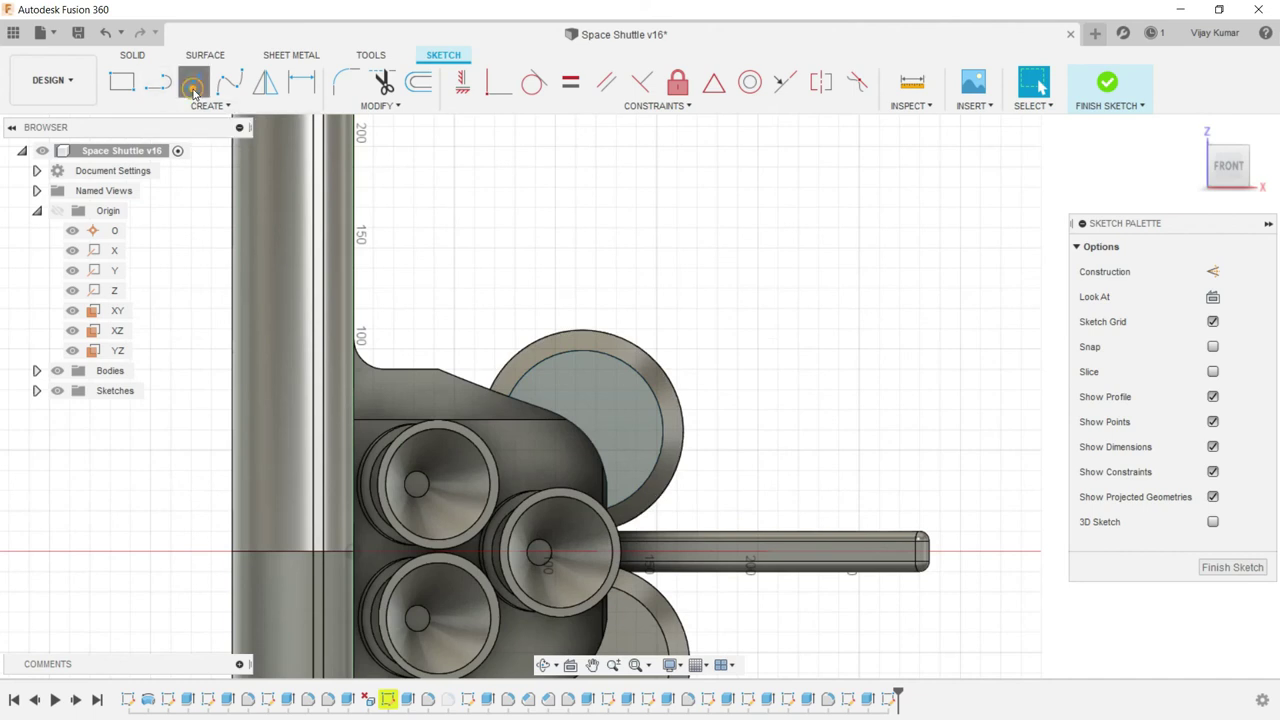
pyautogui.scroll(1, 686, 503)
pyautogui.scroll(3, 571, 420)
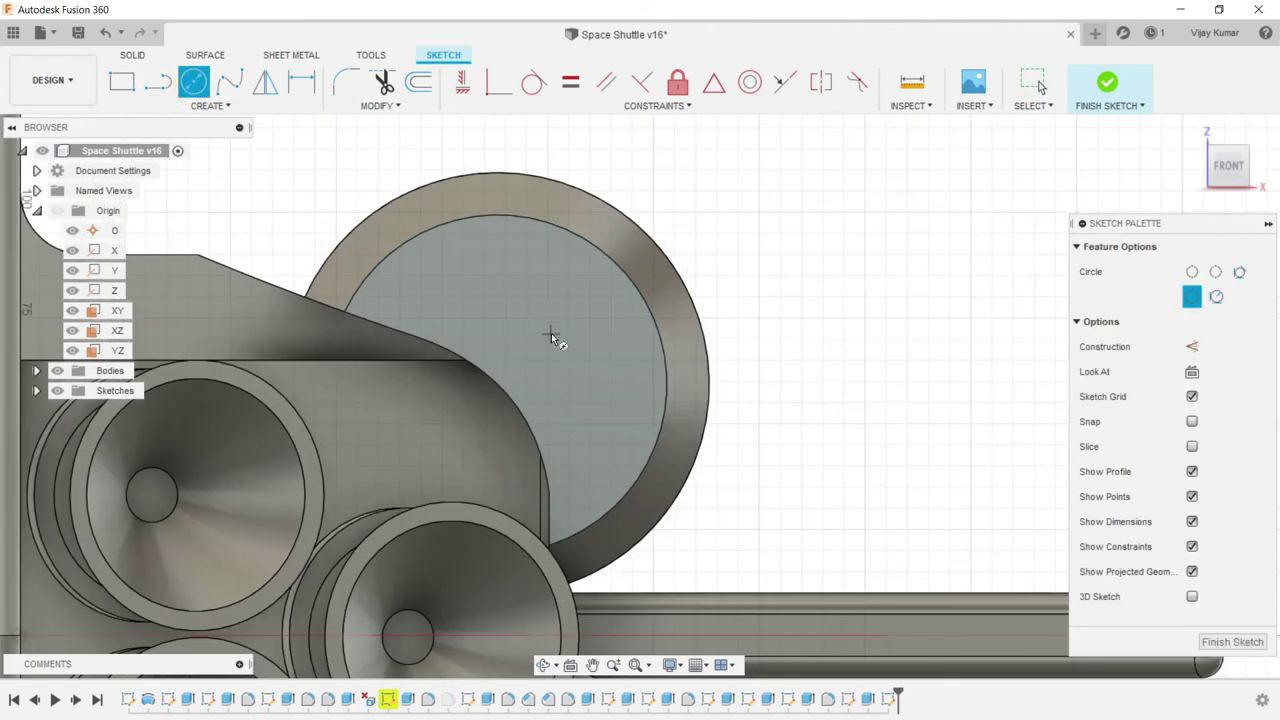
pyautogui.click(551, 335)
pyautogui.scroll(-4, 556, 314)
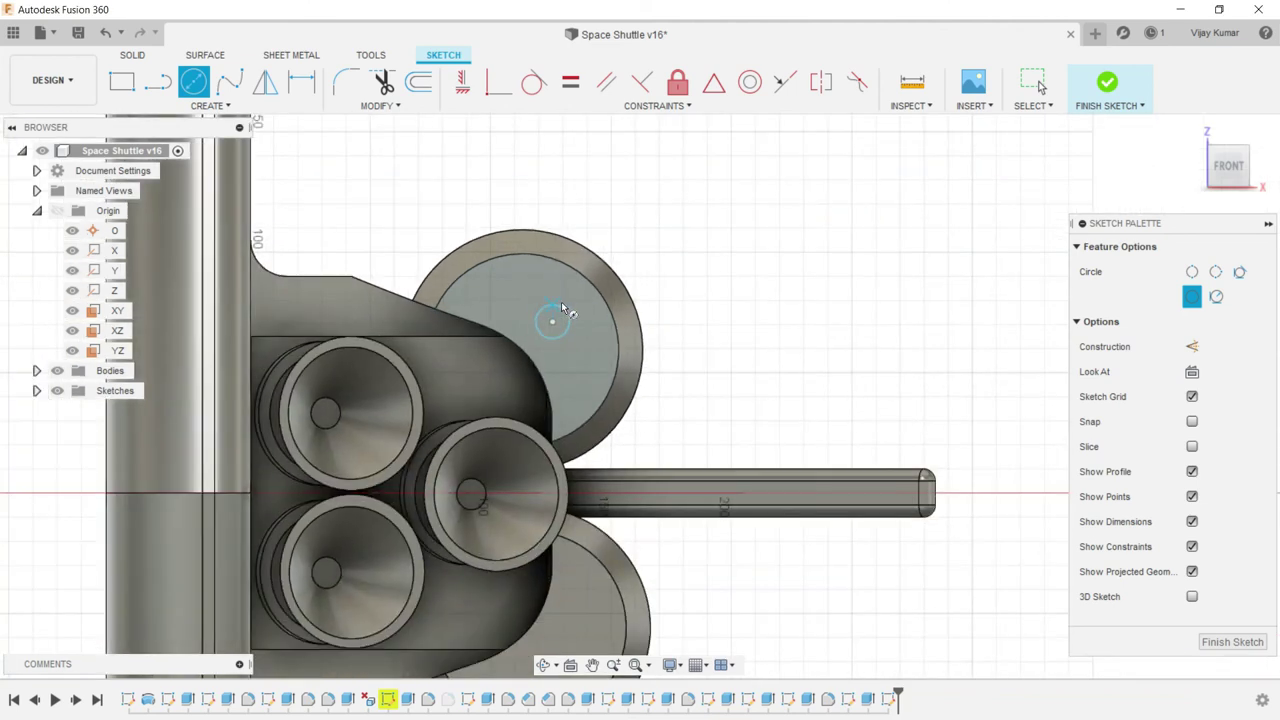
pyautogui.scroll(1, 594, 541)
pyautogui.click(547, 513)
pyautogui.click(557, 507)
# - Dimension both booster circles to 15 mm diameter
pyautogui.press('d')
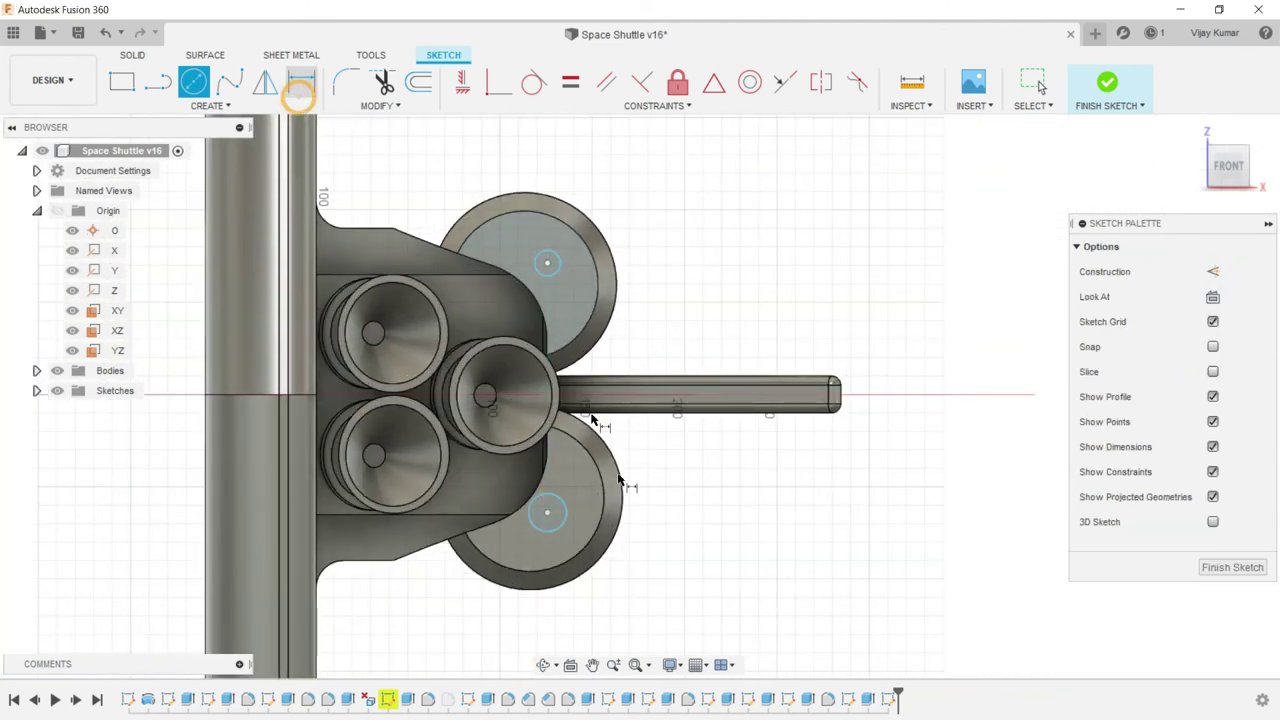
pyautogui.click(566, 513)
pyautogui.click(673, 501)
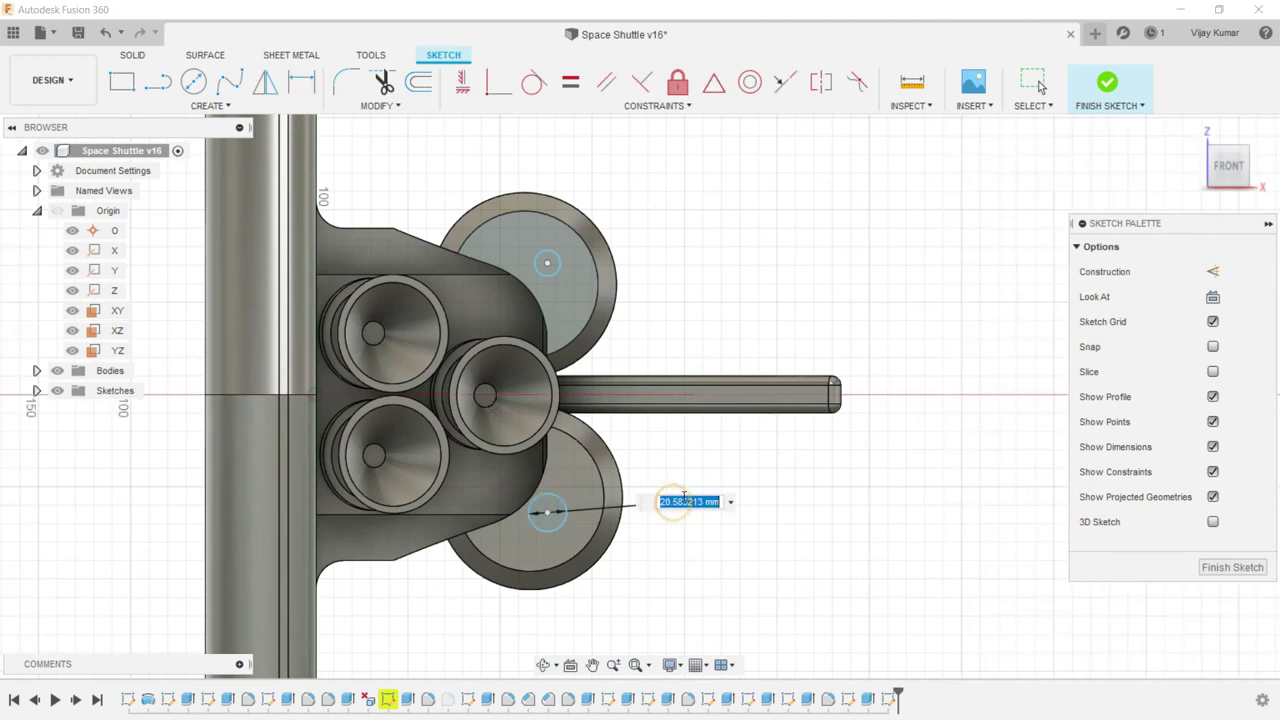
pyautogui.write('15')
pyautogui.press('Return')
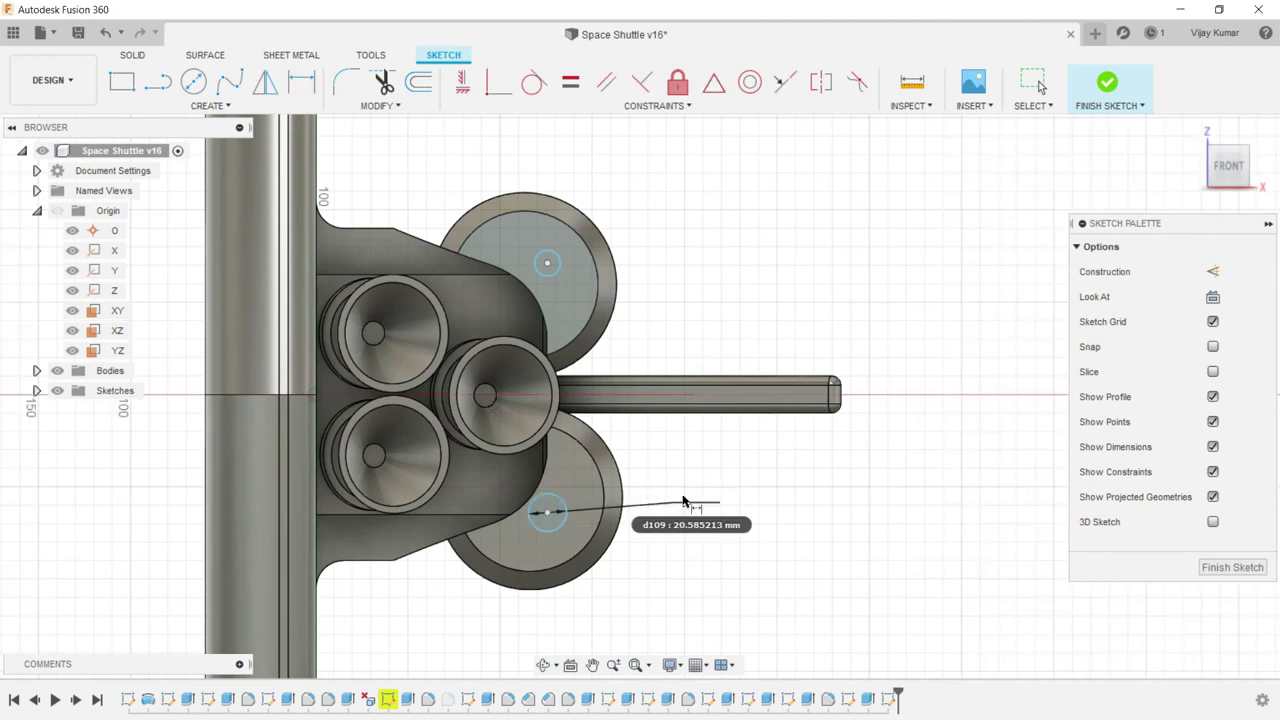
pyautogui.click(558, 265)
pyautogui.click(622, 240)
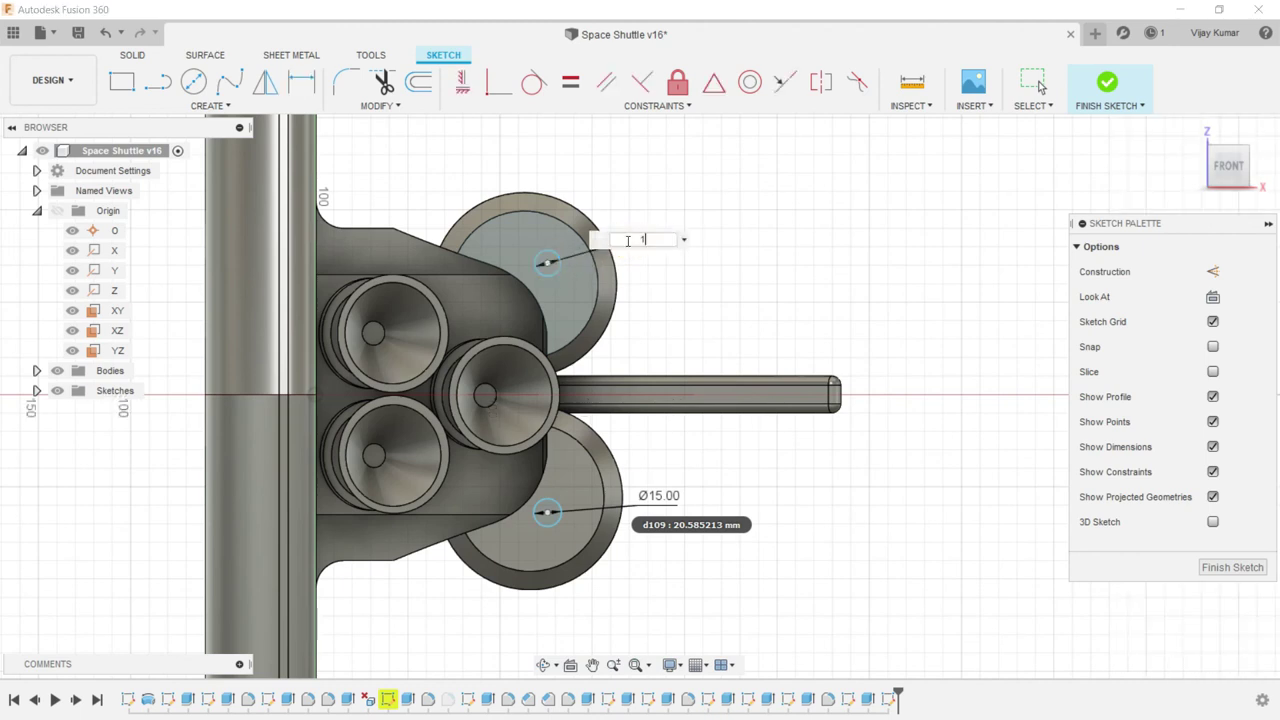
pyautogui.write('5')
pyautogui.press('Return')
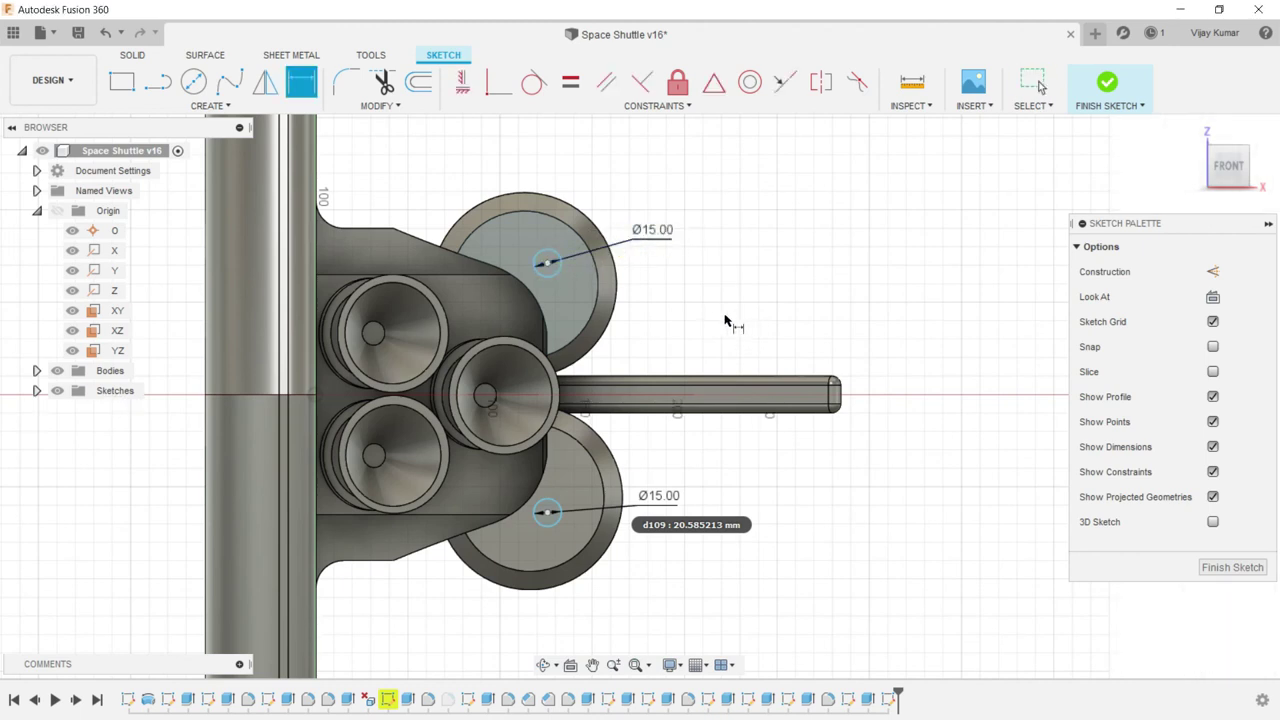
pyautogui.rightClick(724, 320)
pyautogui.click(781, 329)
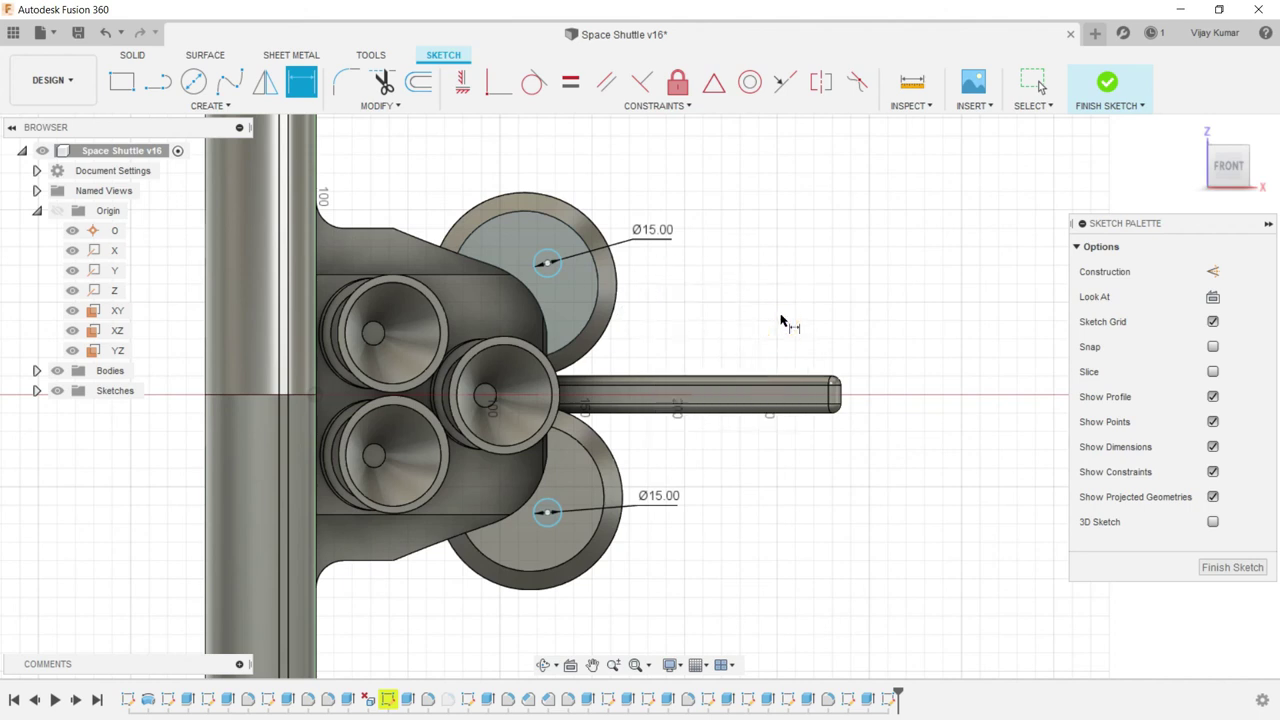
pyautogui.press('Escape')
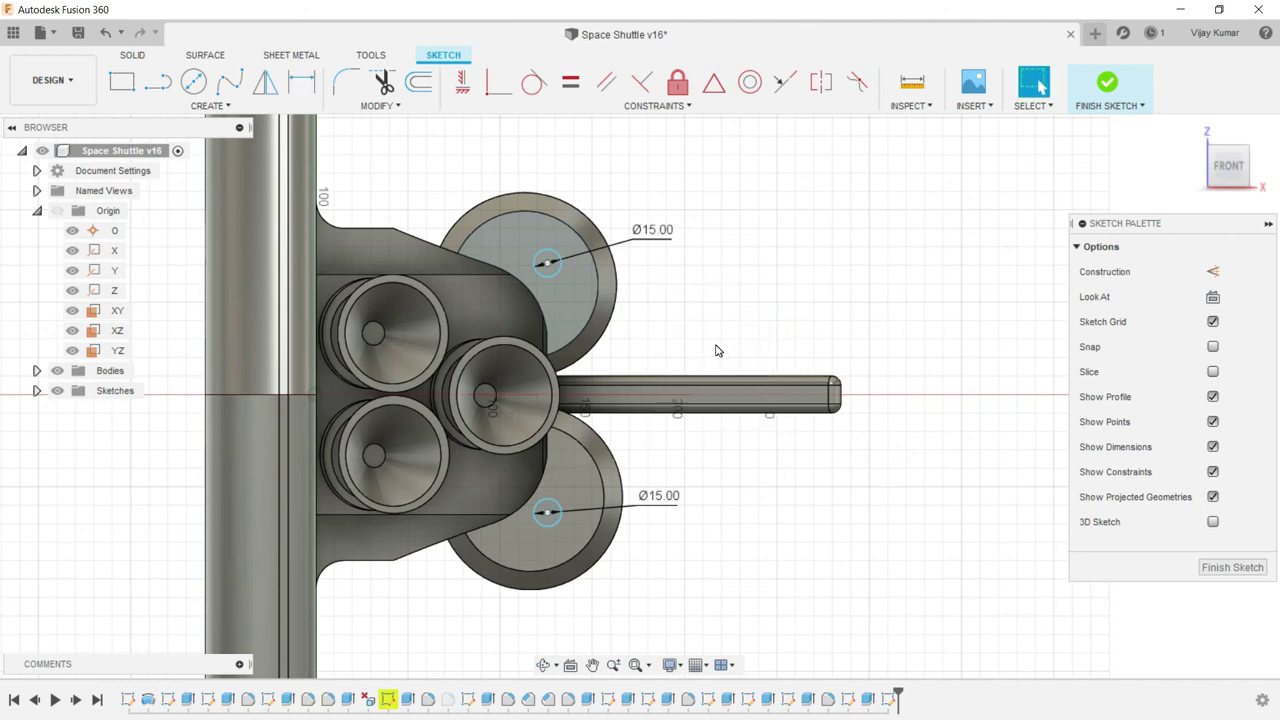
pyautogui.click(132, 55)
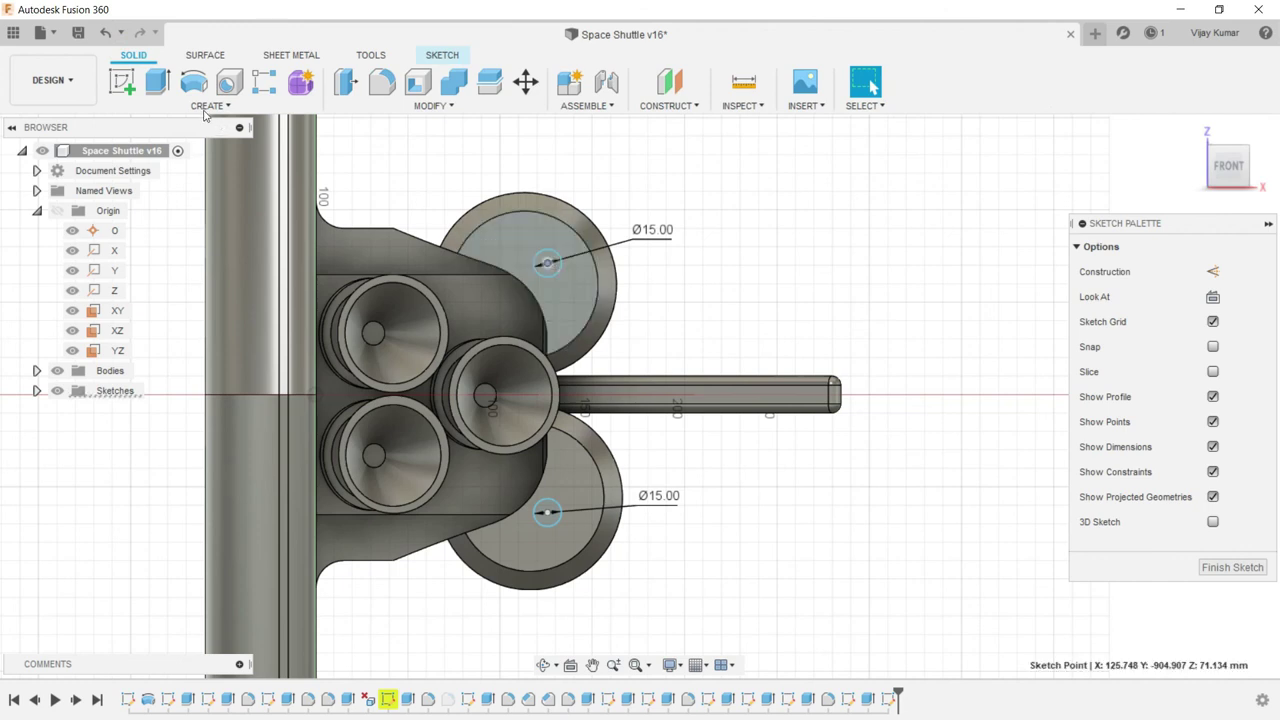
# - Extrude the two small booster circles, orbiting to a 3D perspective
pyautogui.press('e')
pyautogui.click(547, 263)
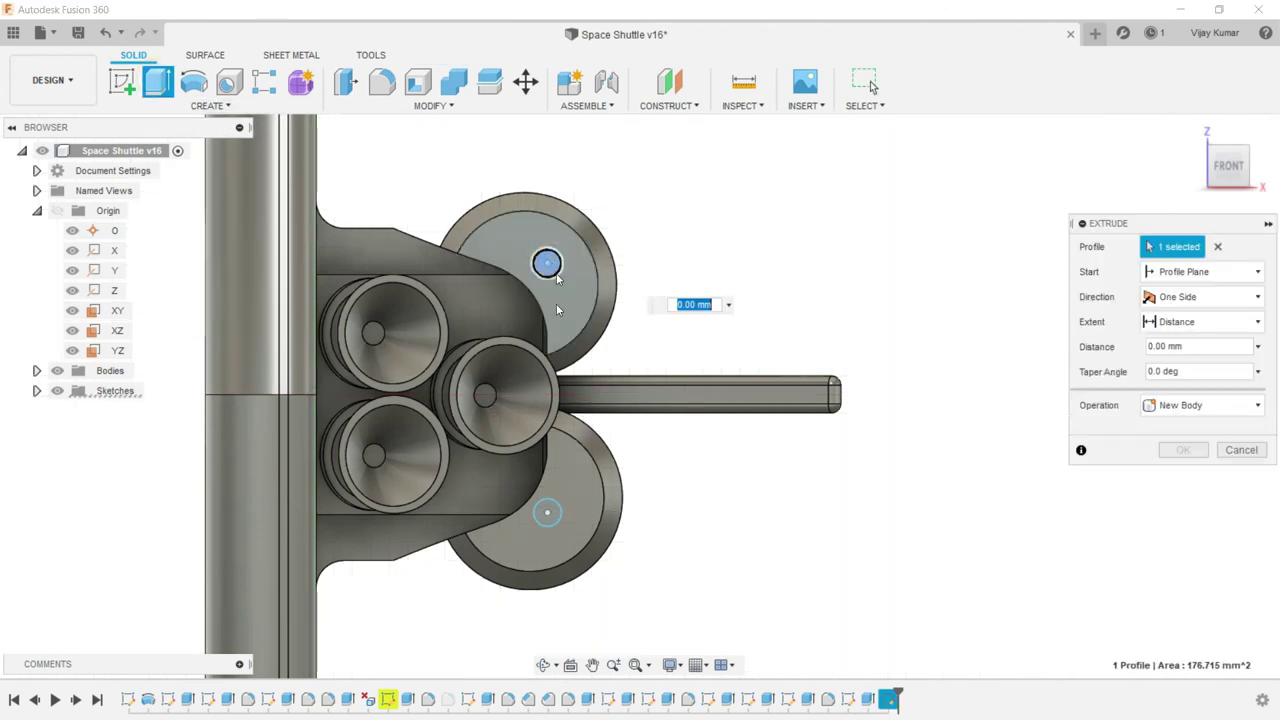
pyautogui.click(547, 512)
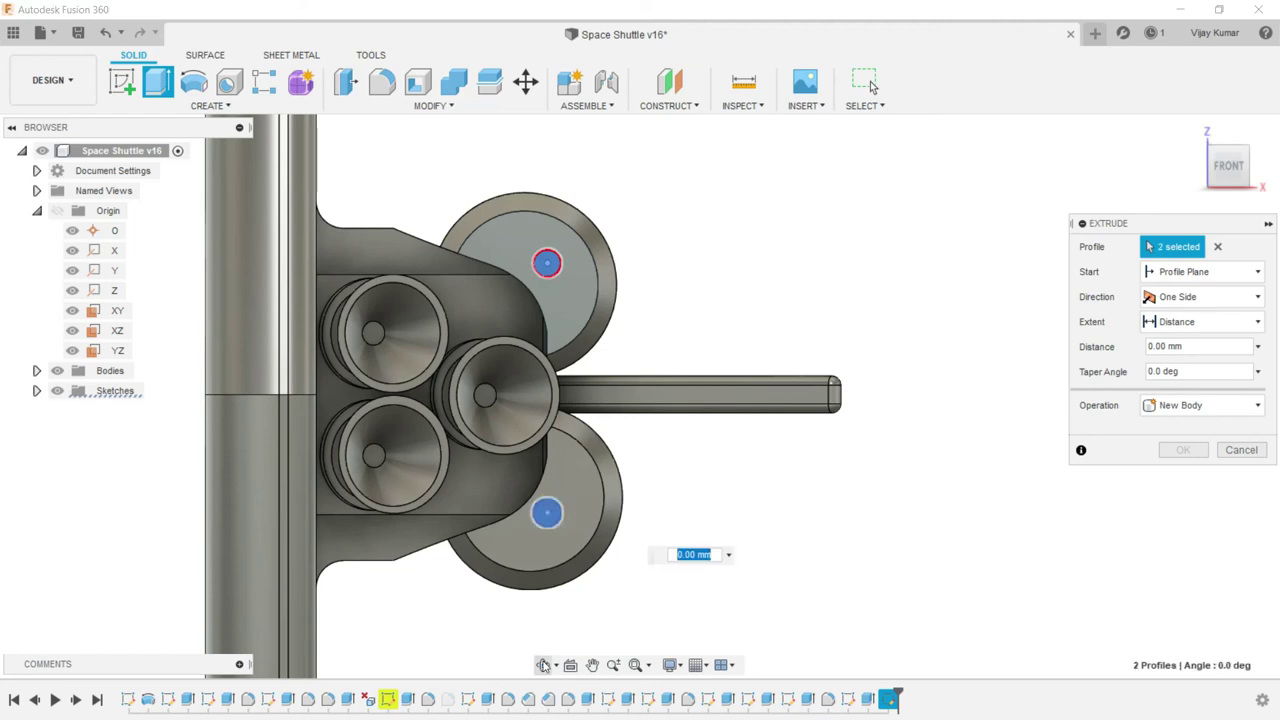
pyautogui.click(543, 665)
pyautogui.moveTo(560, 600)
pyautogui.mouseDown()
pyautogui.moveTo(706, 404)
pyautogui.moveTo(970, 441)
pyautogui.mouseUp()
pyautogui.rightClick(1011, 366)
# - Set a 30 mm distance with a 30° taper, joined, and apply the booster extrusion
pyautogui.click(1020, 360)
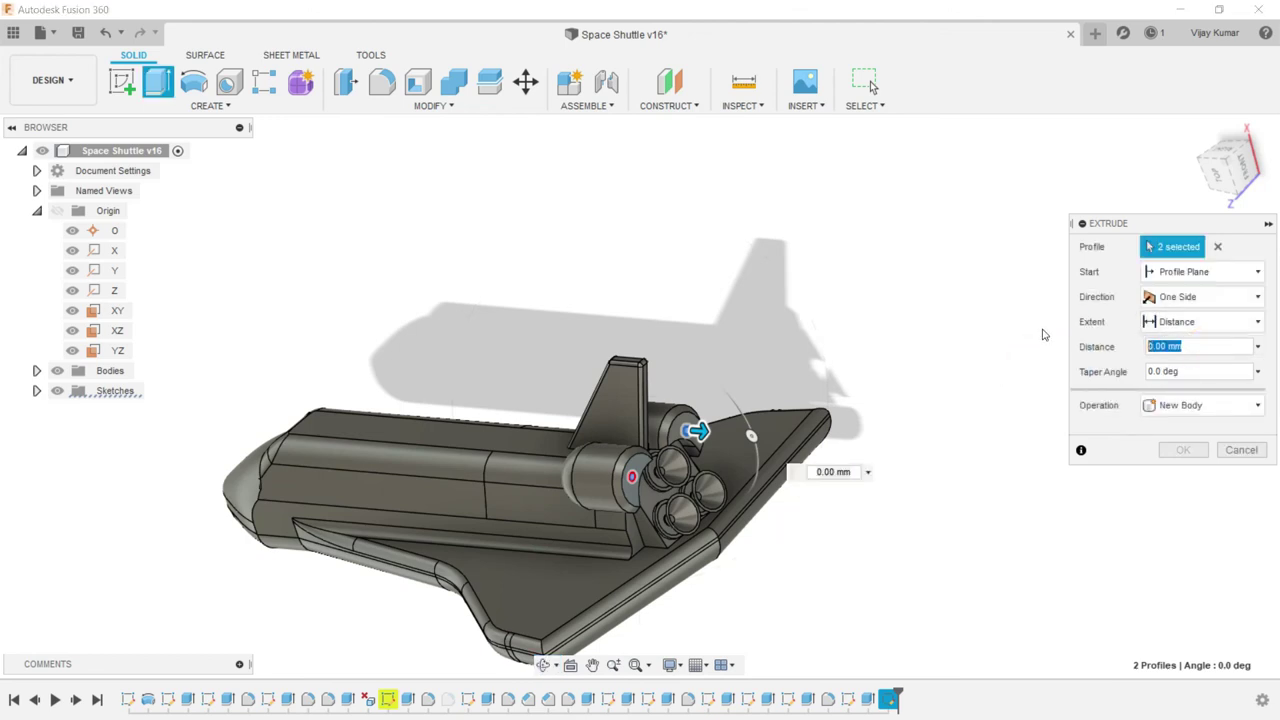
pyautogui.write('28')
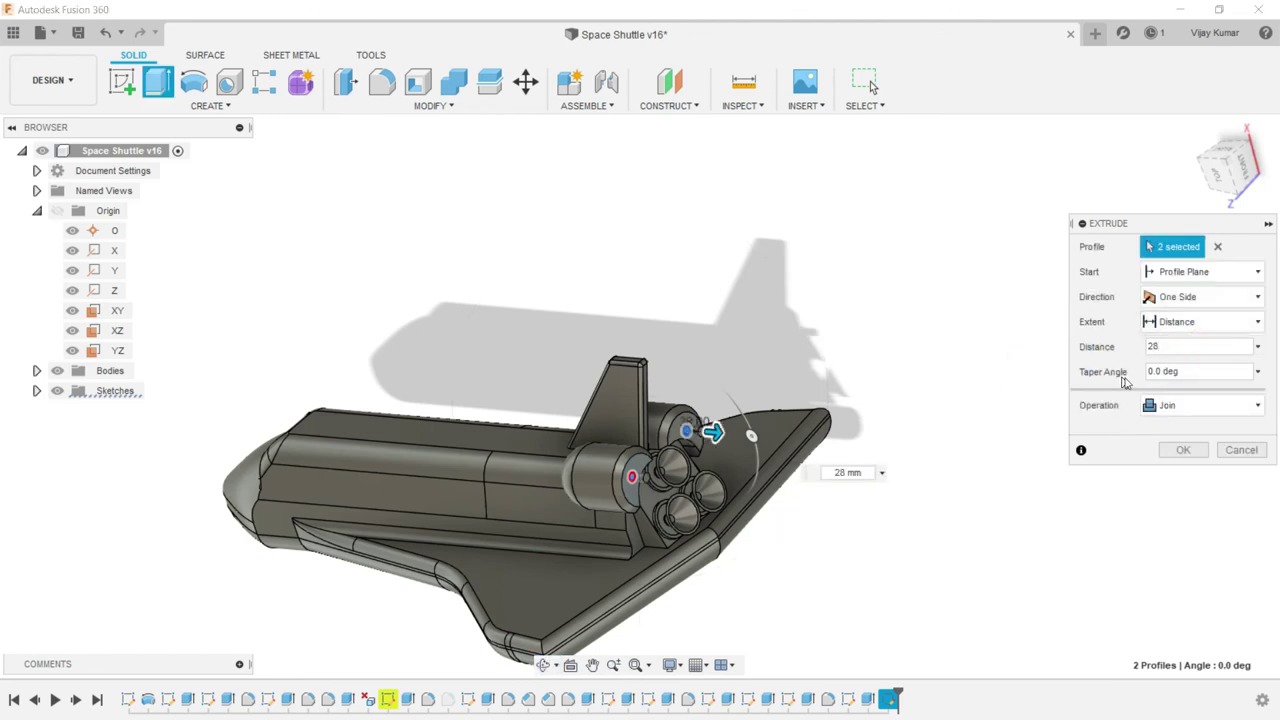
pyautogui.click(1203, 371)
pyautogui.write('30')
pyautogui.scroll(2, 722, 479)
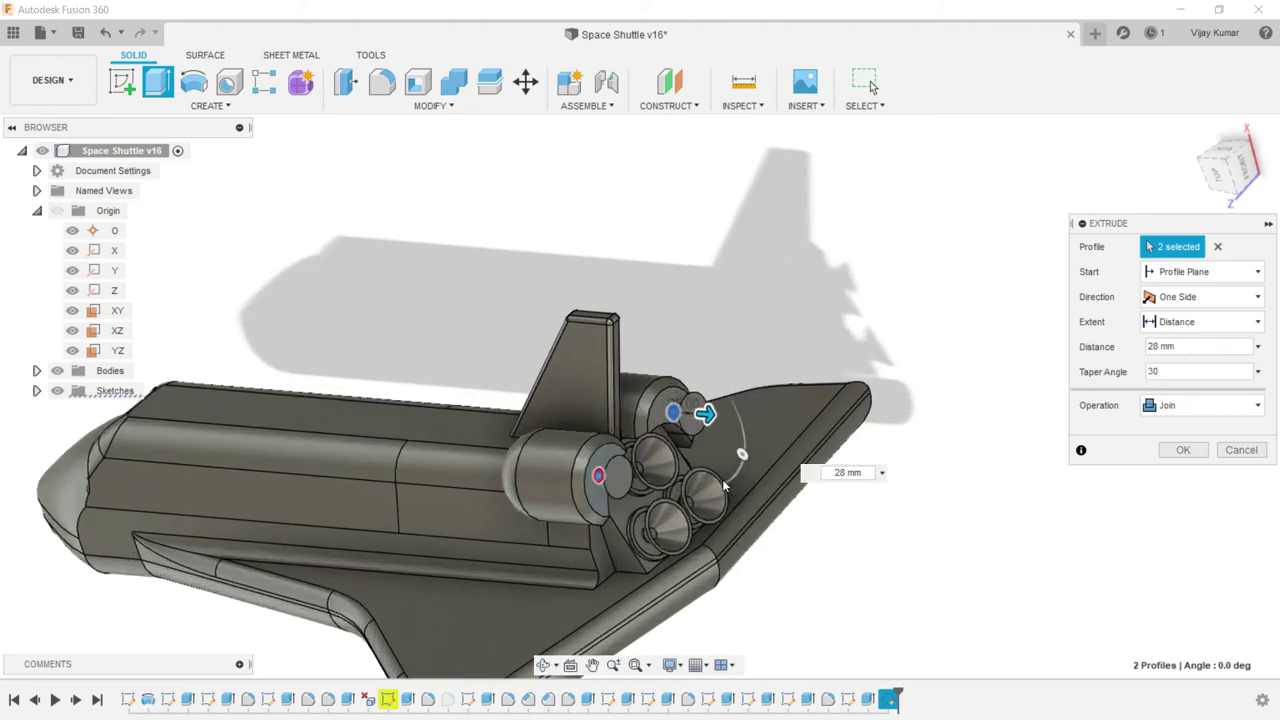
pyautogui.scroll(2, 724, 486)
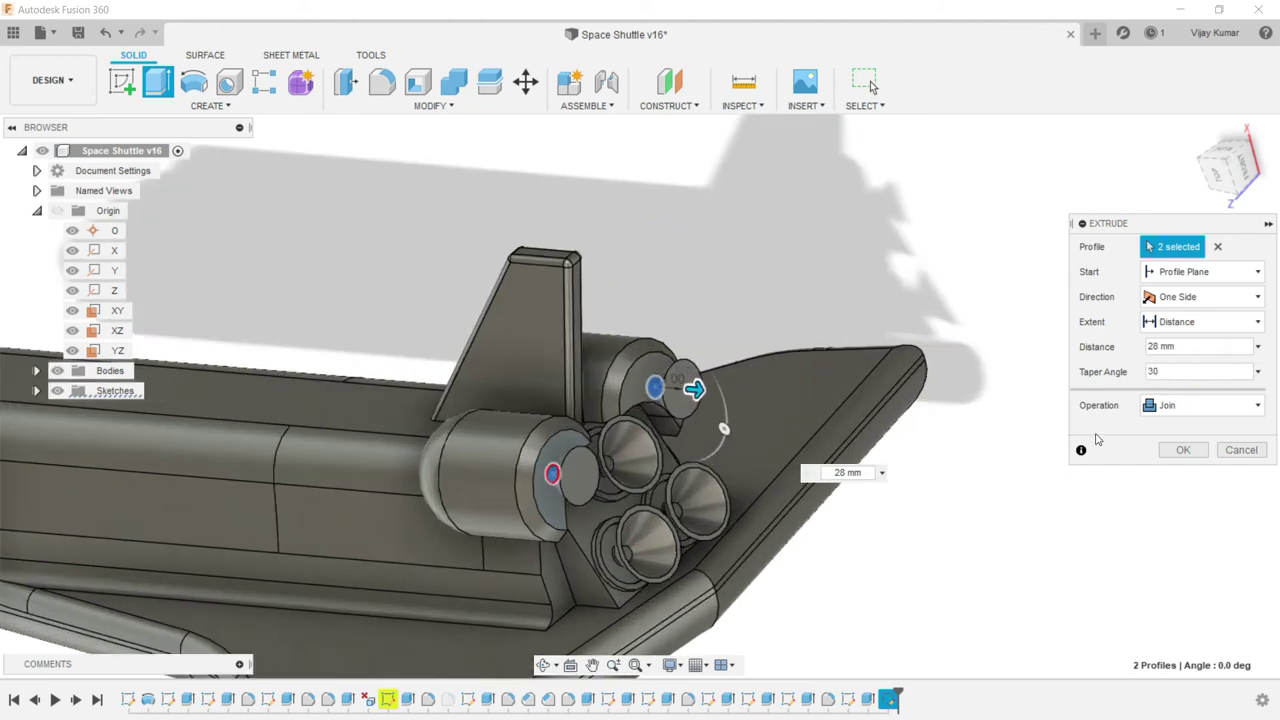
pyautogui.click(1186, 346)
pyautogui.write('30')
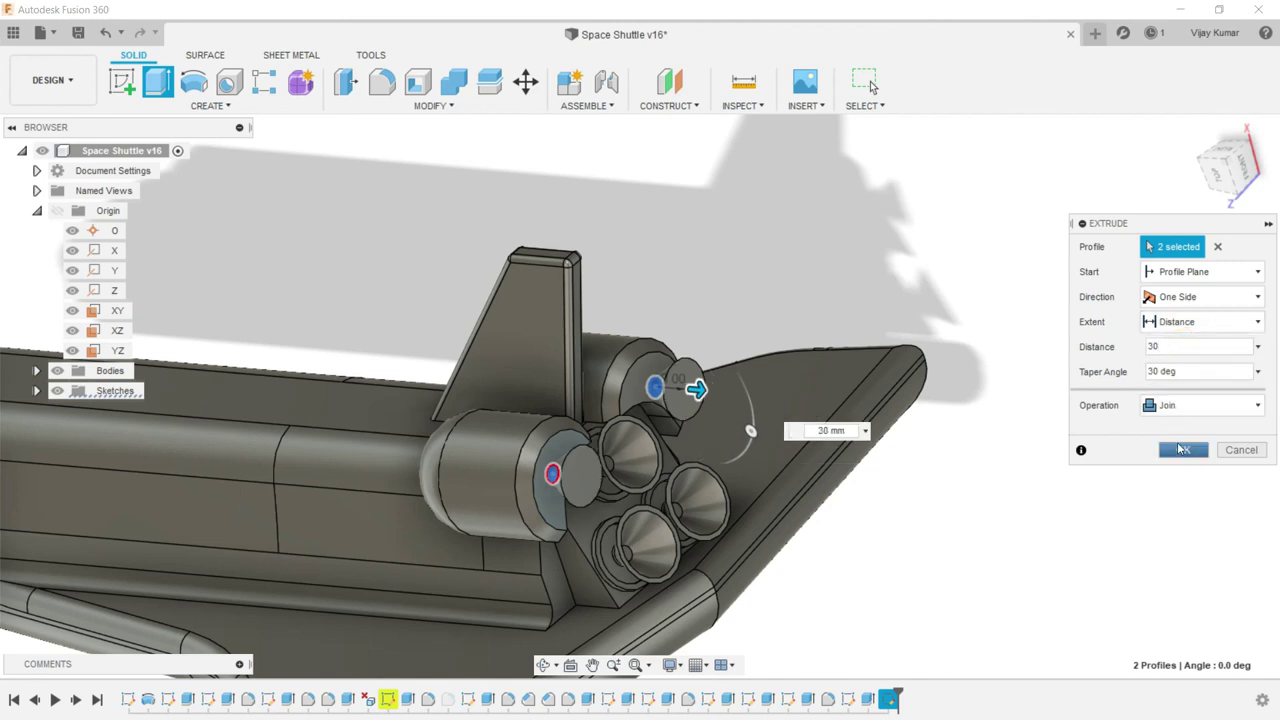
pyautogui.click(1180, 449)
pyautogui.scroll(-3, 606, 206)
pyautogui.scroll(-2, 426, 332)
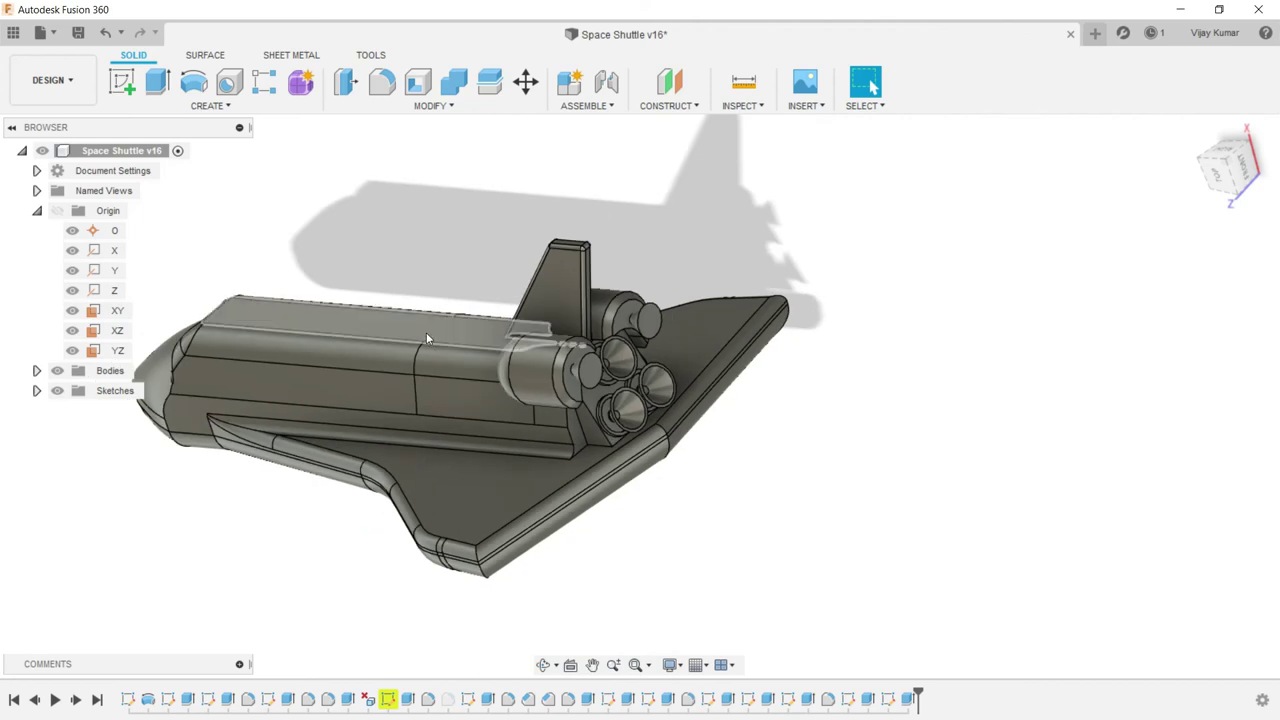
pyautogui.scroll(-1, 425, 350)
# - Start a sketch on the booster end face and draw circles on the upper and lower booster faces
pyautogui.scroll(1, 307, 350)
pyautogui.scroll(2, 608, 350)
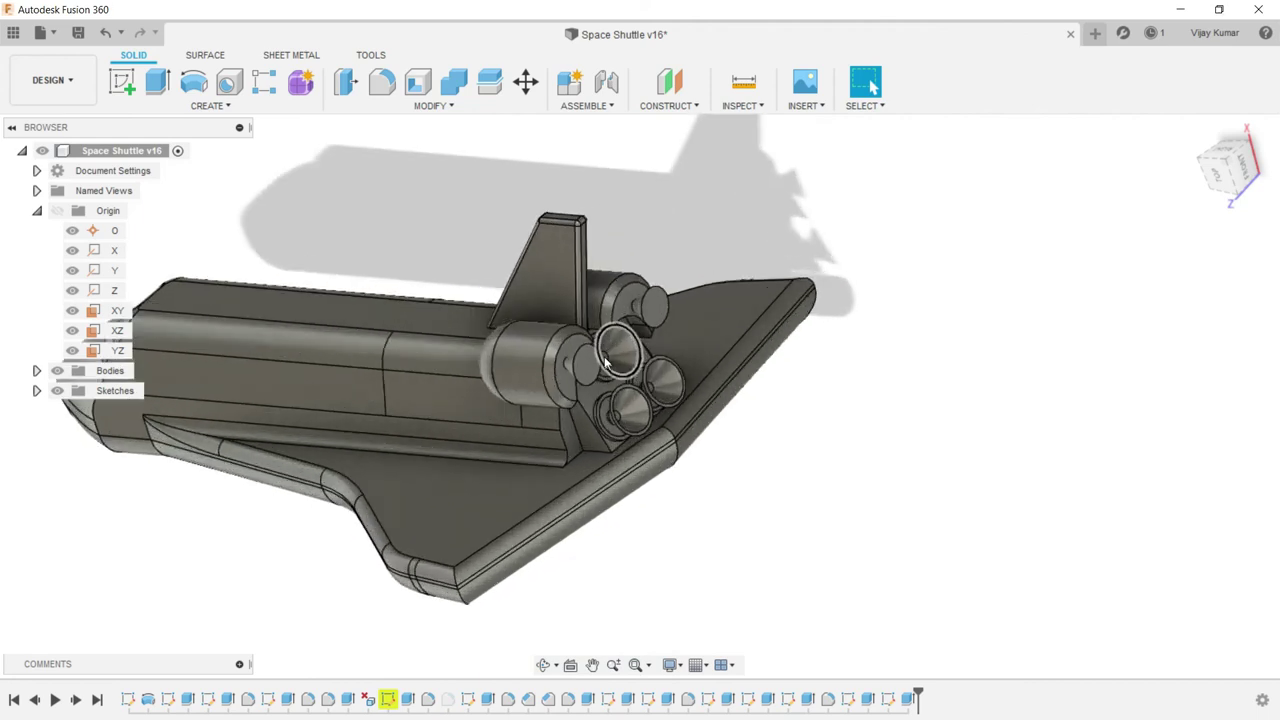
pyautogui.scroll(2, 568, 373)
pyautogui.click(568, 373)
pyautogui.click(122, 82)
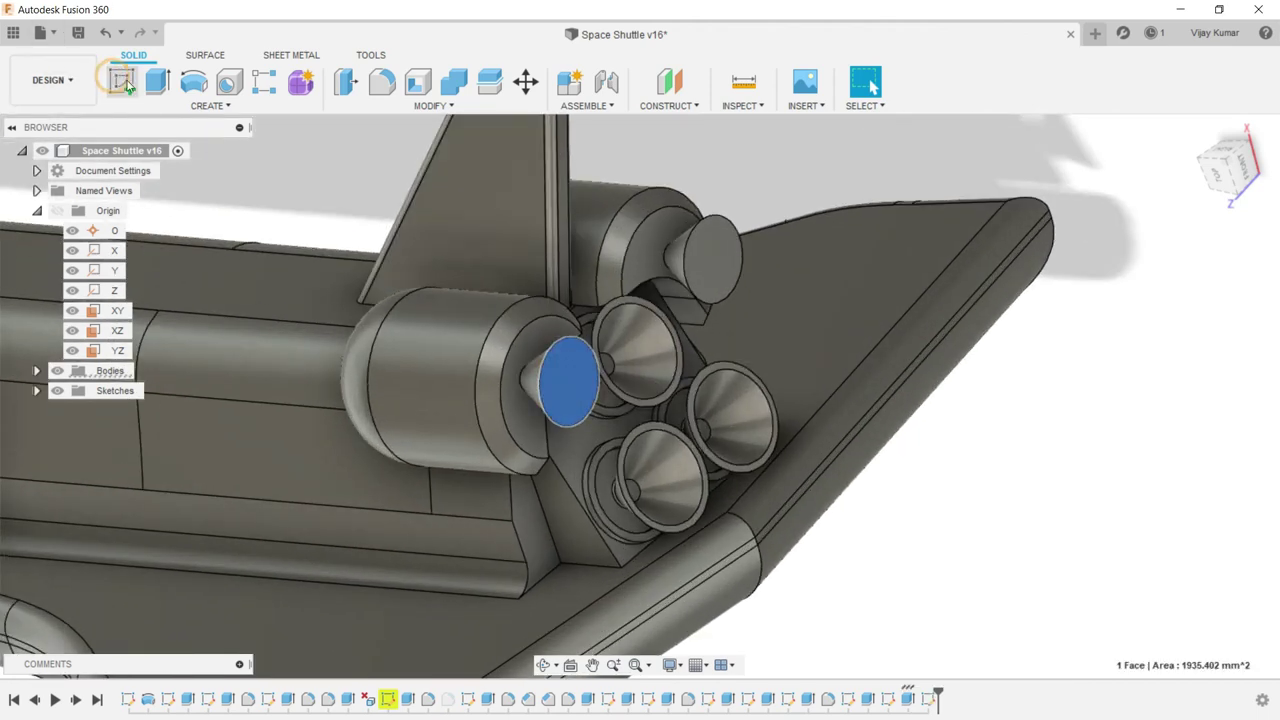
pyautogui.click(194, 82)
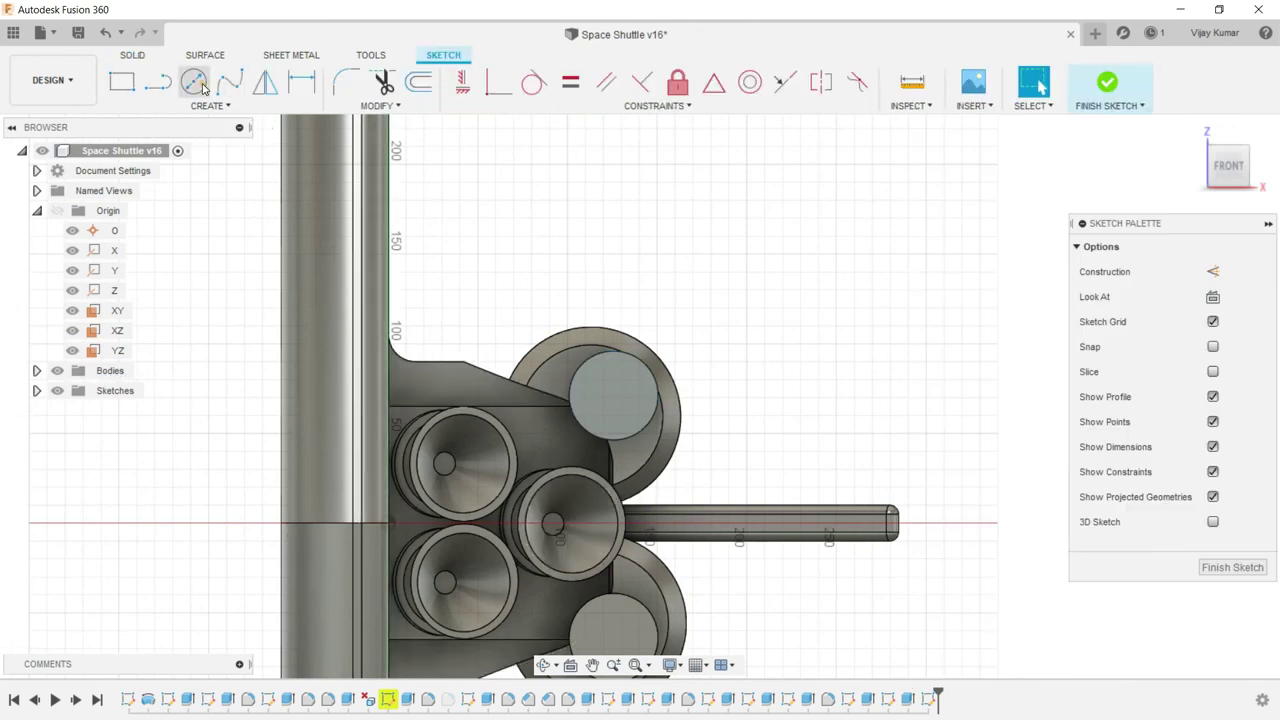
pyautogui.scroll(2, 616, 322)
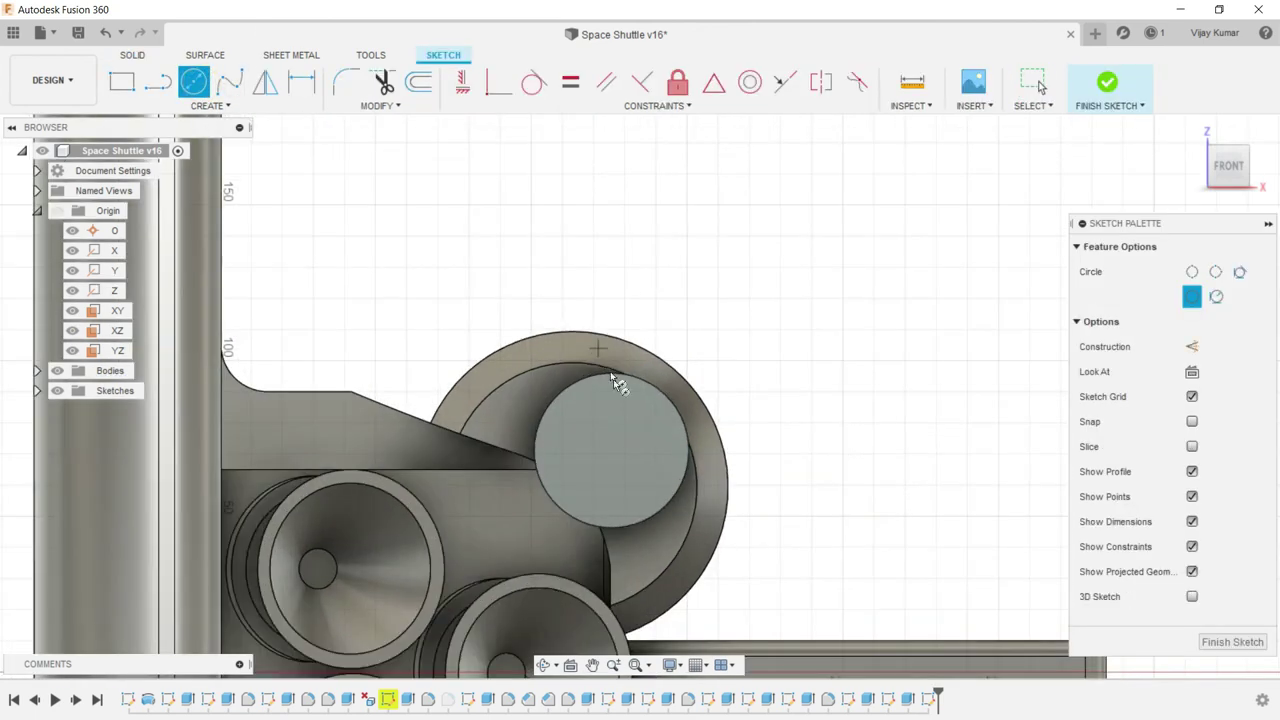
pyautogui.click(616, 454)
pyautogui.click(626, 395)
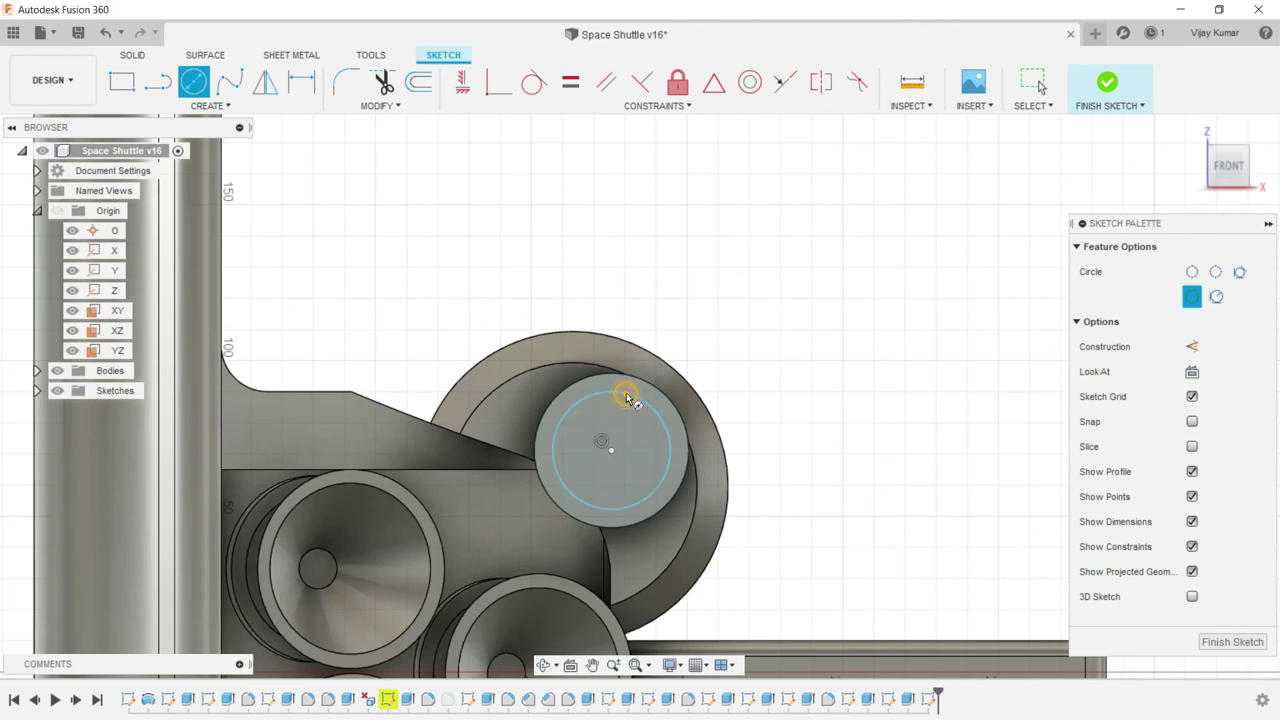
pyautogui.scroll(-3, 622, 365)
pyautogui.scroll(2, 634, 583)
pyautogui.scroll(2, 620, 398)
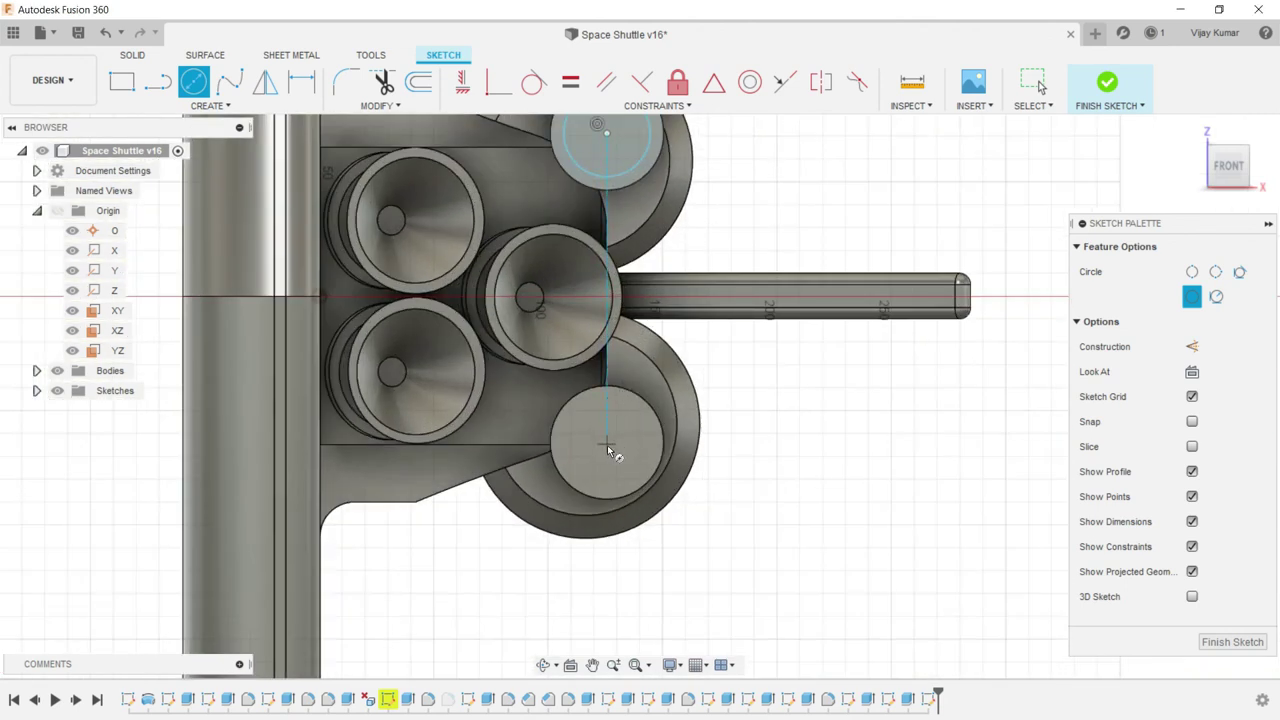
pyautogui.click(607, 441)
pyautogui.click(608, 401)
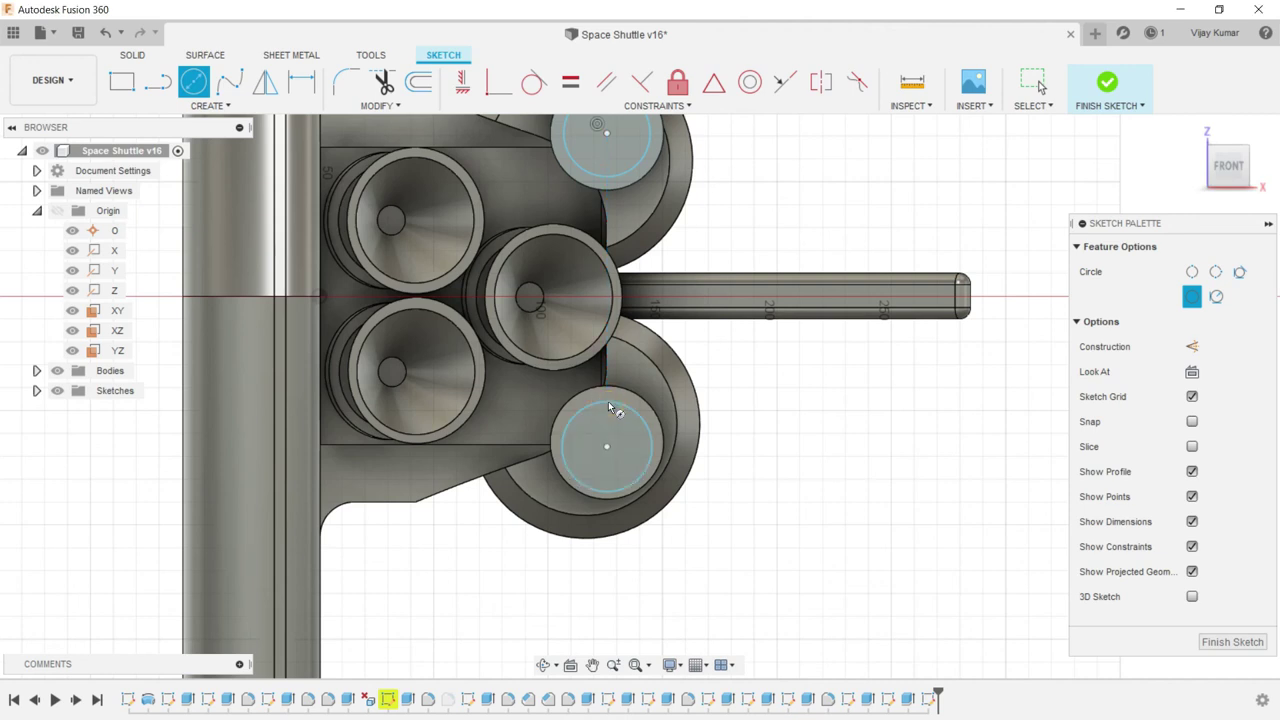
pyautogui.press('Escape')
# - Dimension the vertical spacing between the two circle centres as 135.359 mm
pyautogui.scroll(3, 610, 425)
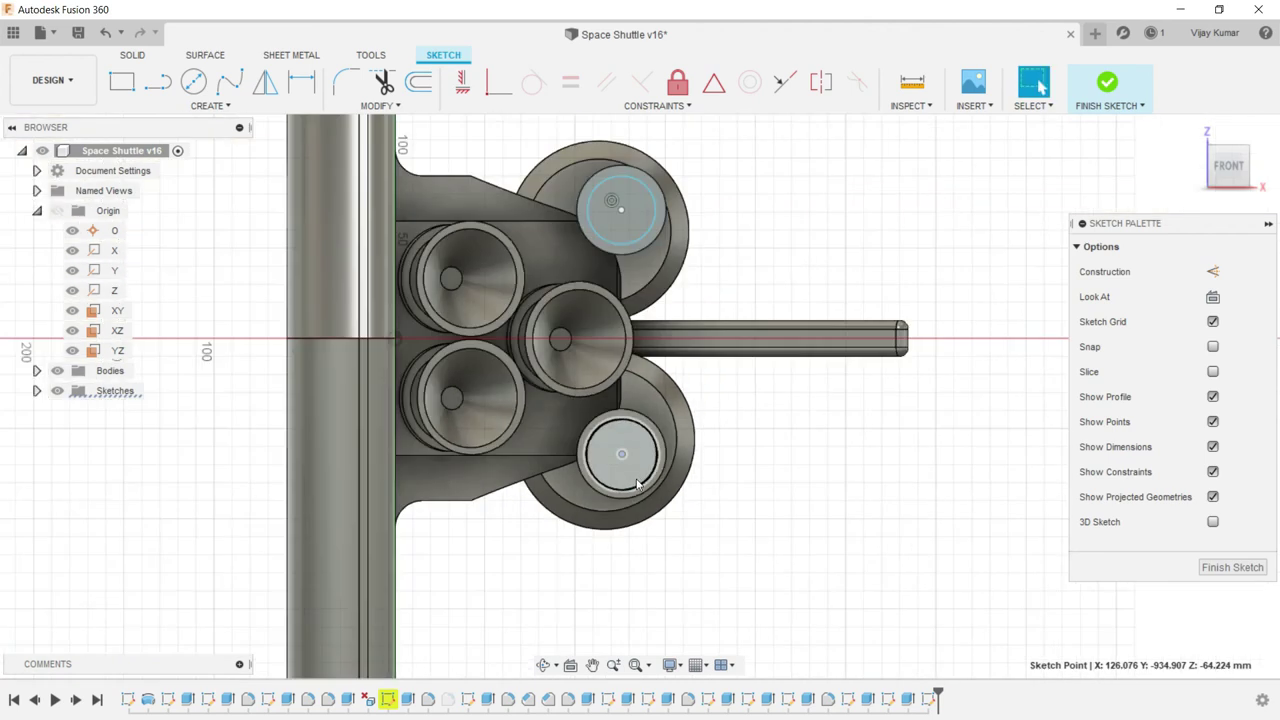
pyautogui.scroll(-3, 630, 470)
pyautogui.click(301, 81)
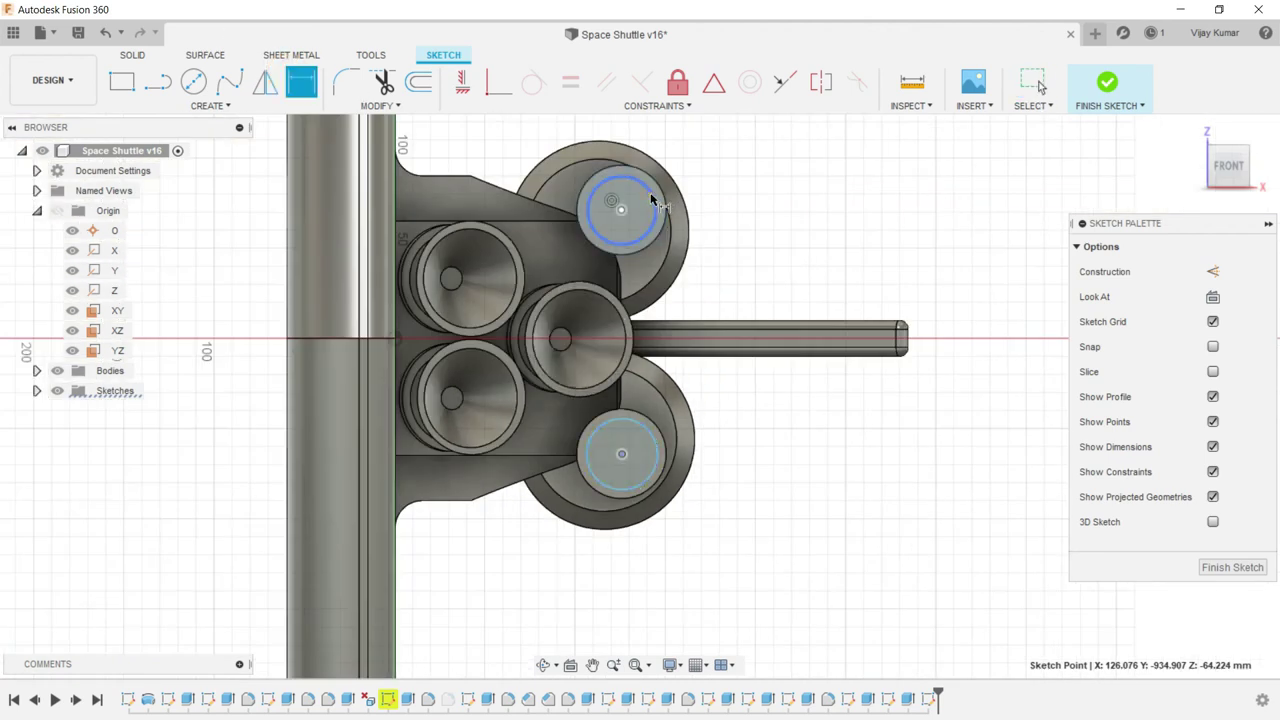
pyautogui.click(659, 202)
pyautogui.click(712, 193)
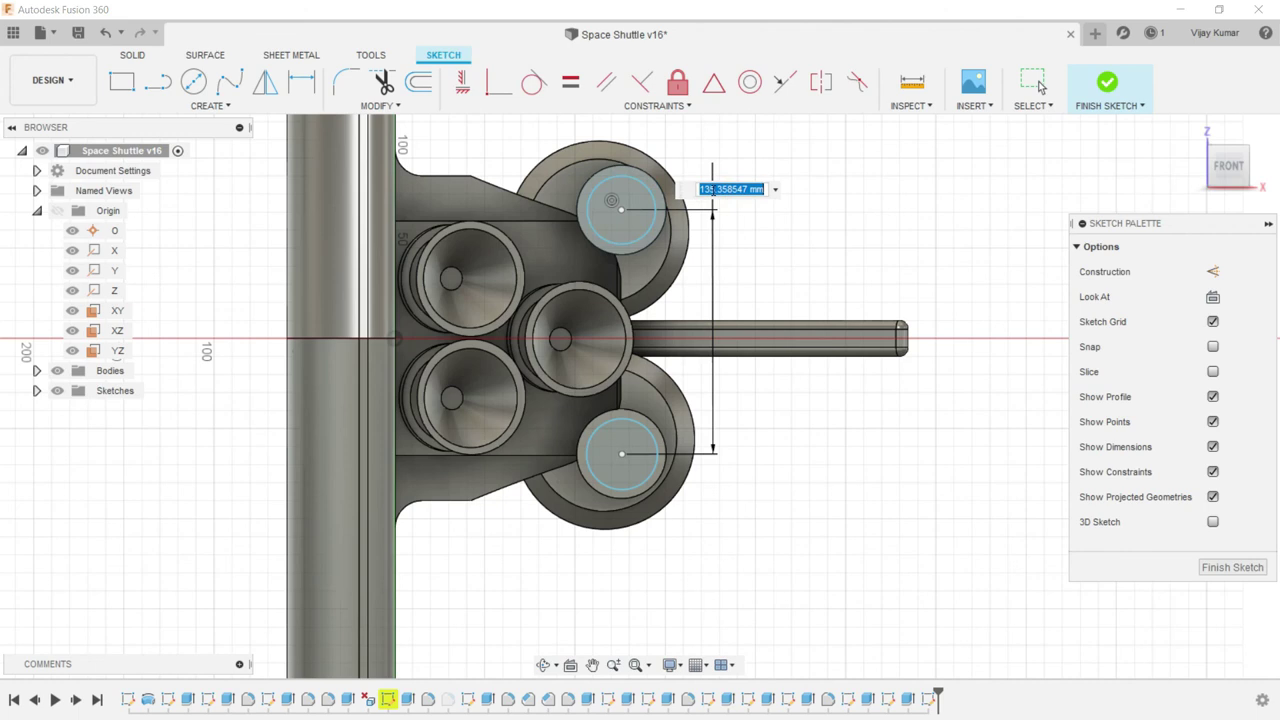
pyautogui.press('Return')
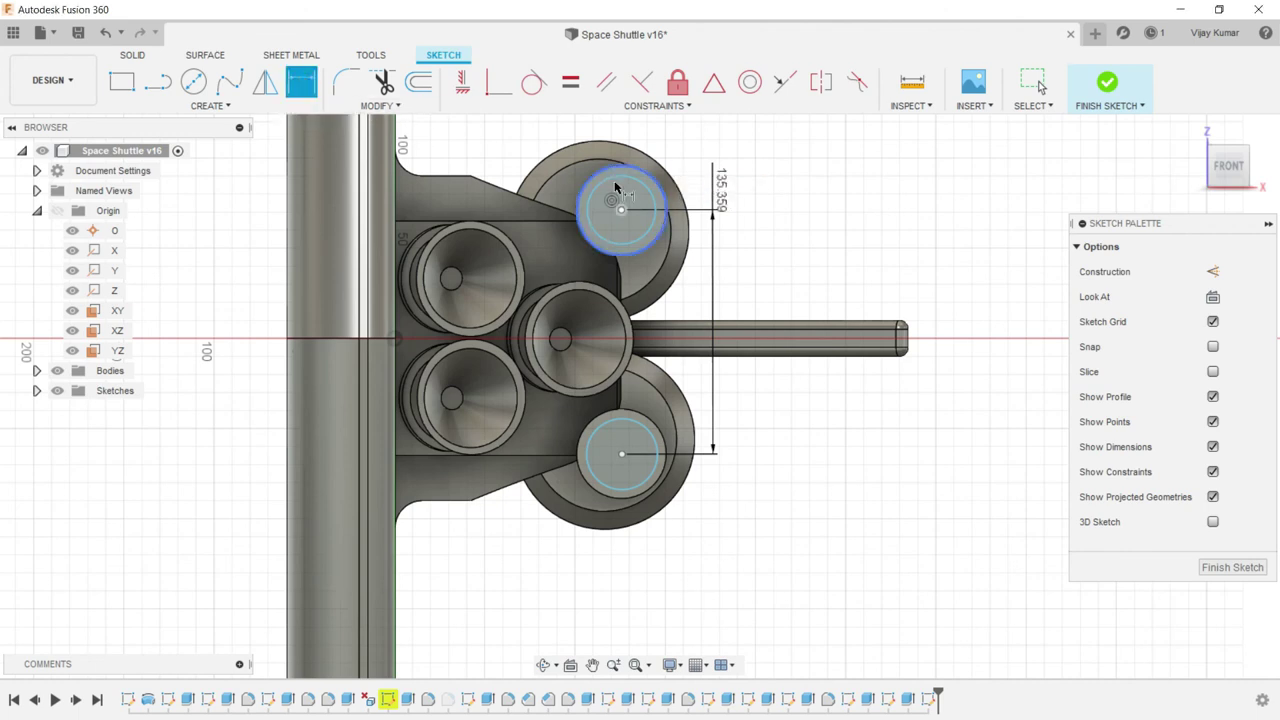
# - Set both the upper and lower circle diameters to 38 mm
pyautogui.click(645, 192)
pyautogui.click(660, 165)
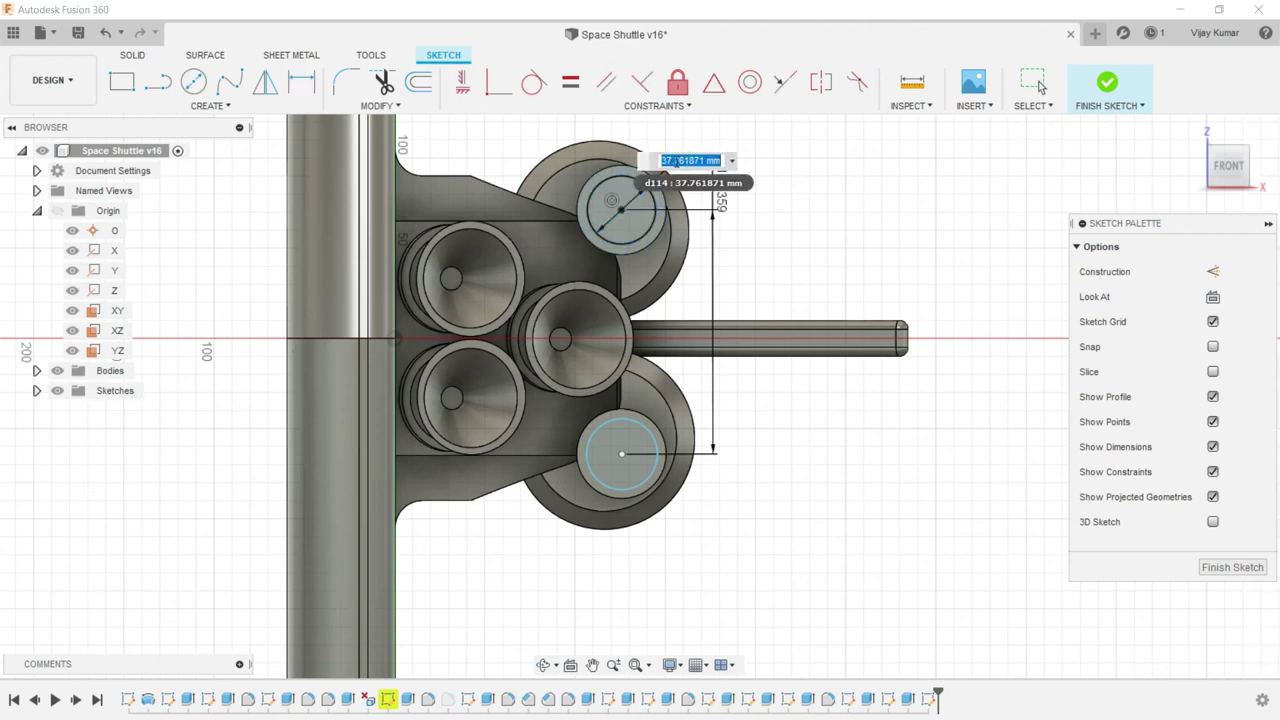
pyautogui.write('38')
pyautogui.press('Return')
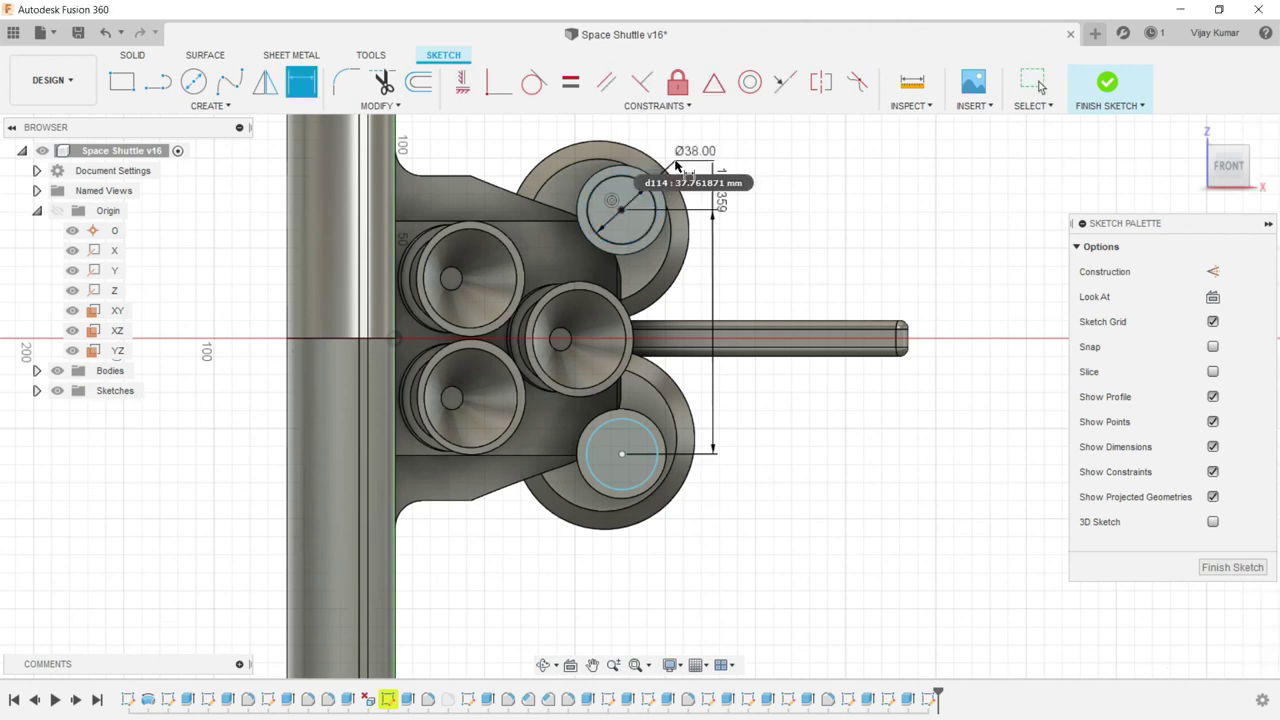
pyautogui.click(658, 442)
pyautogui.click(713, 490)
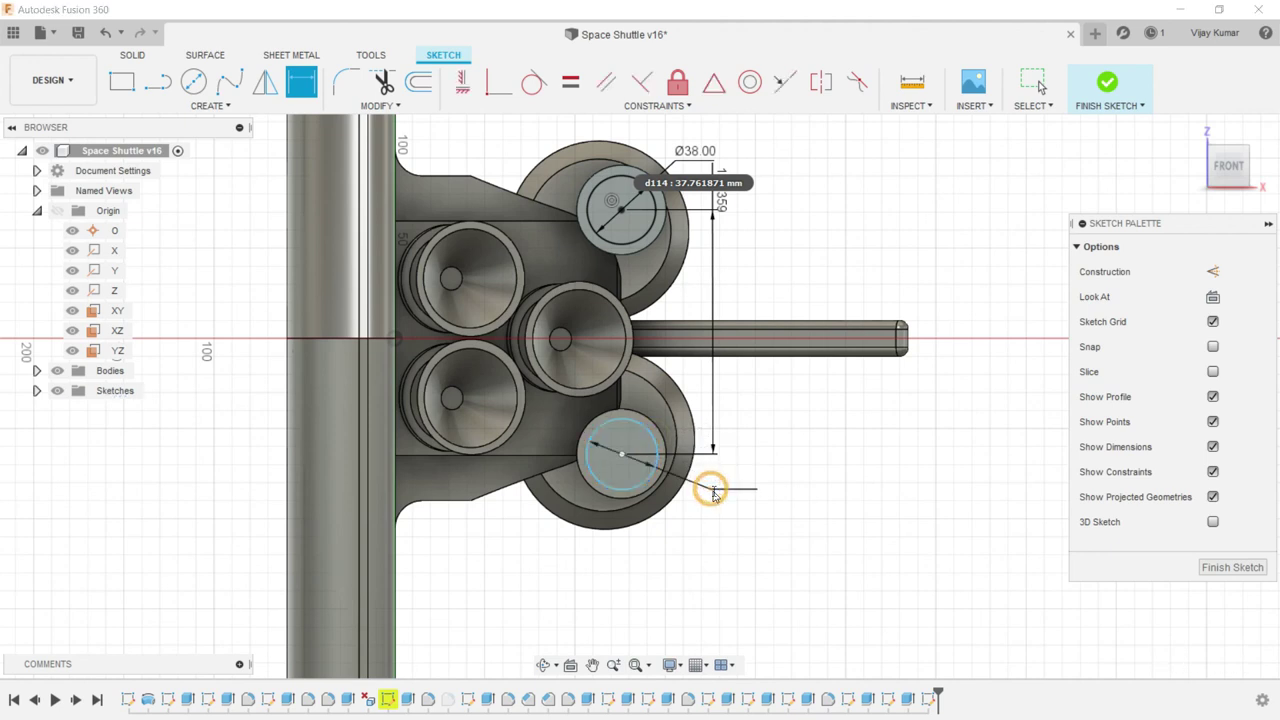
pyautogui.write('38')
pyautogui.press('Return')
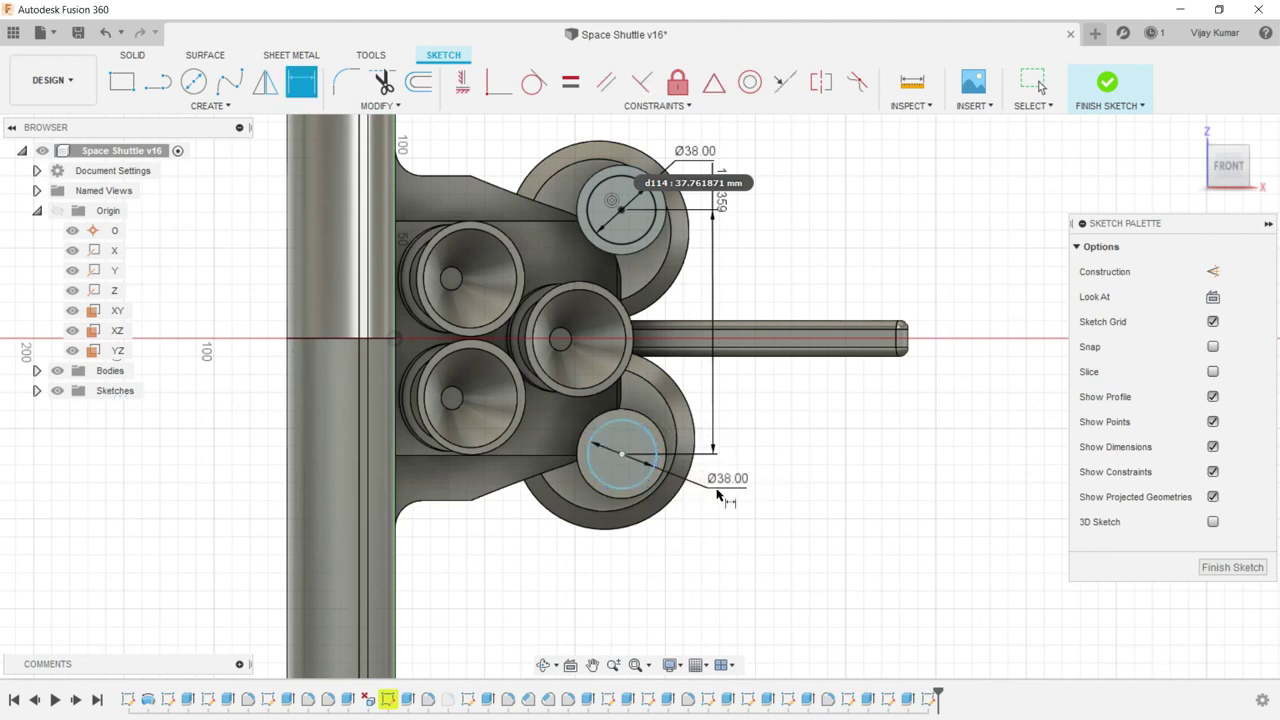
pyautogui.click(145, 57)
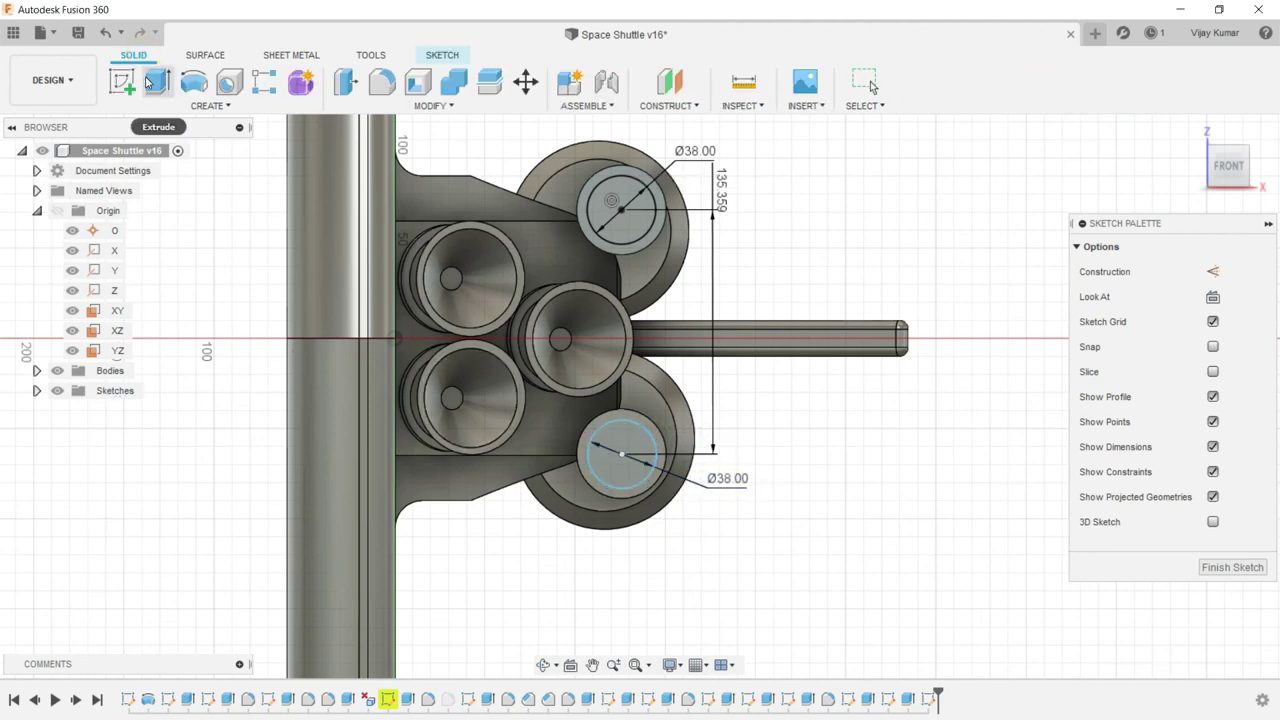
# - Extrude both booster circles as a -25 mm cut with a -25° taper angle
pyautogui.click(157, 81)
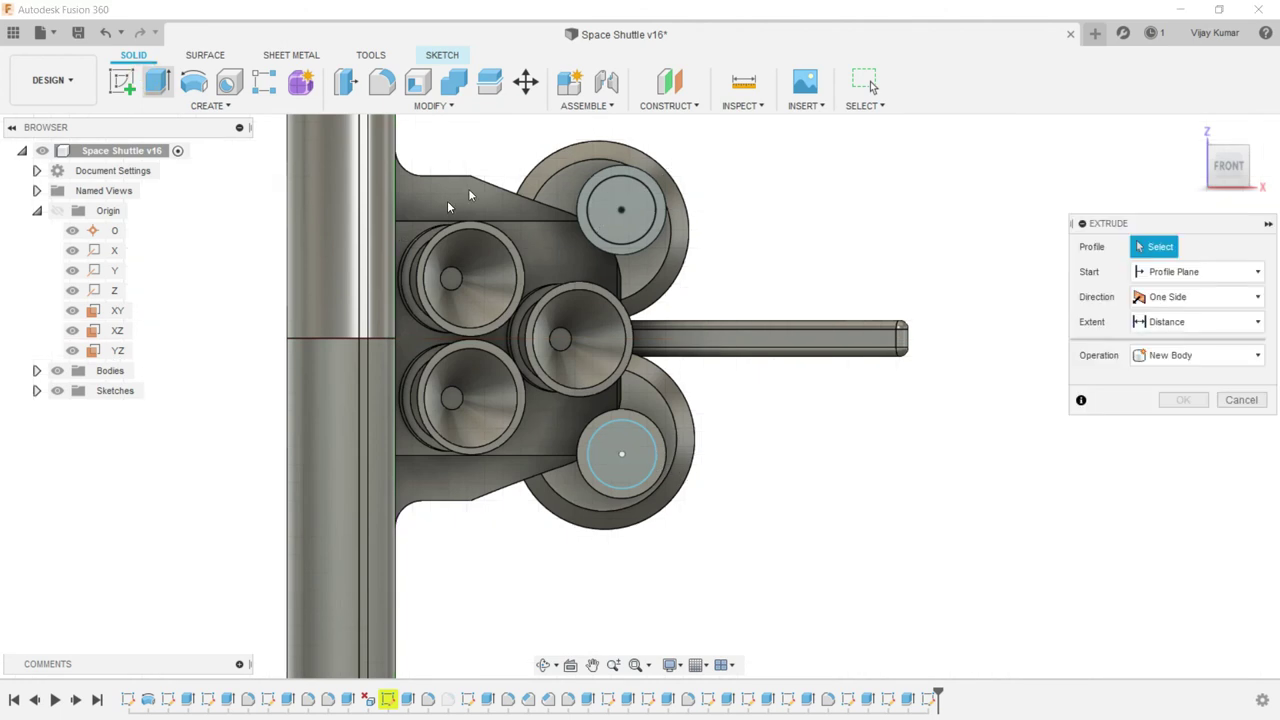
pyautogui.click(620, 212)
pyautogui.click(625, 430)
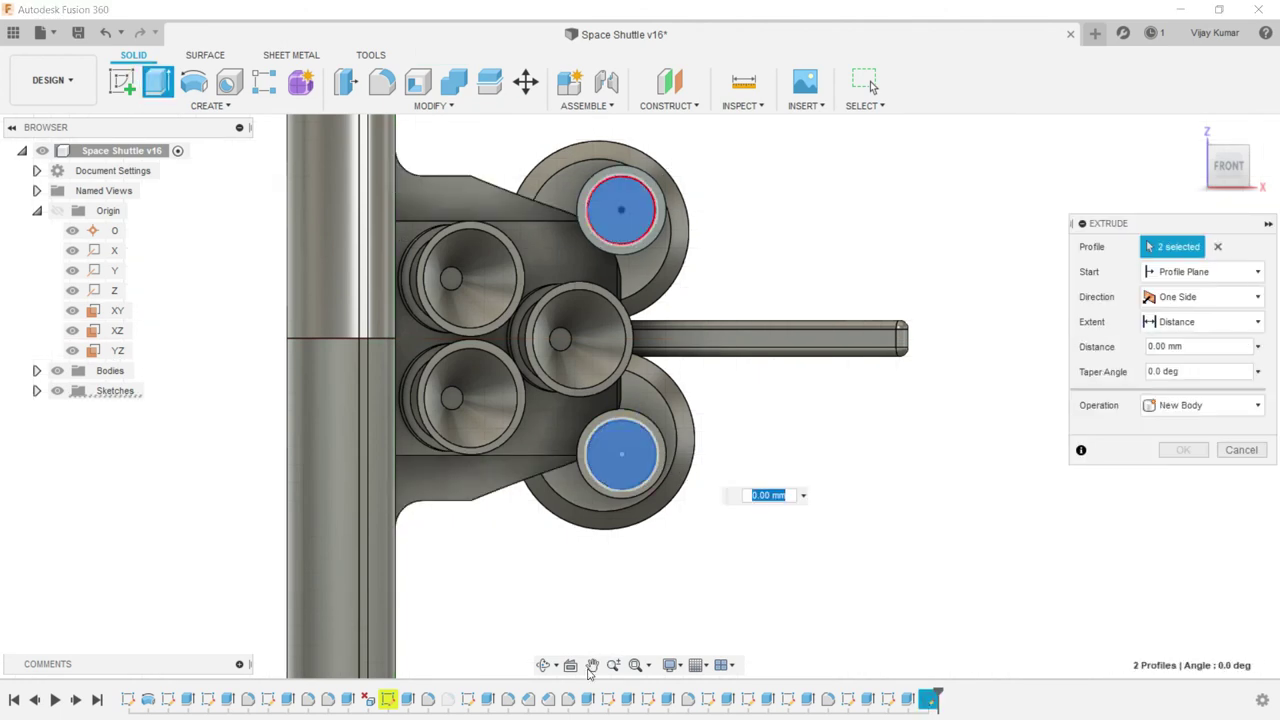
pyautogui.click(543, 665)
pyautogui.moveTo(634, 543); pyautogui.dragTo(737, 428)
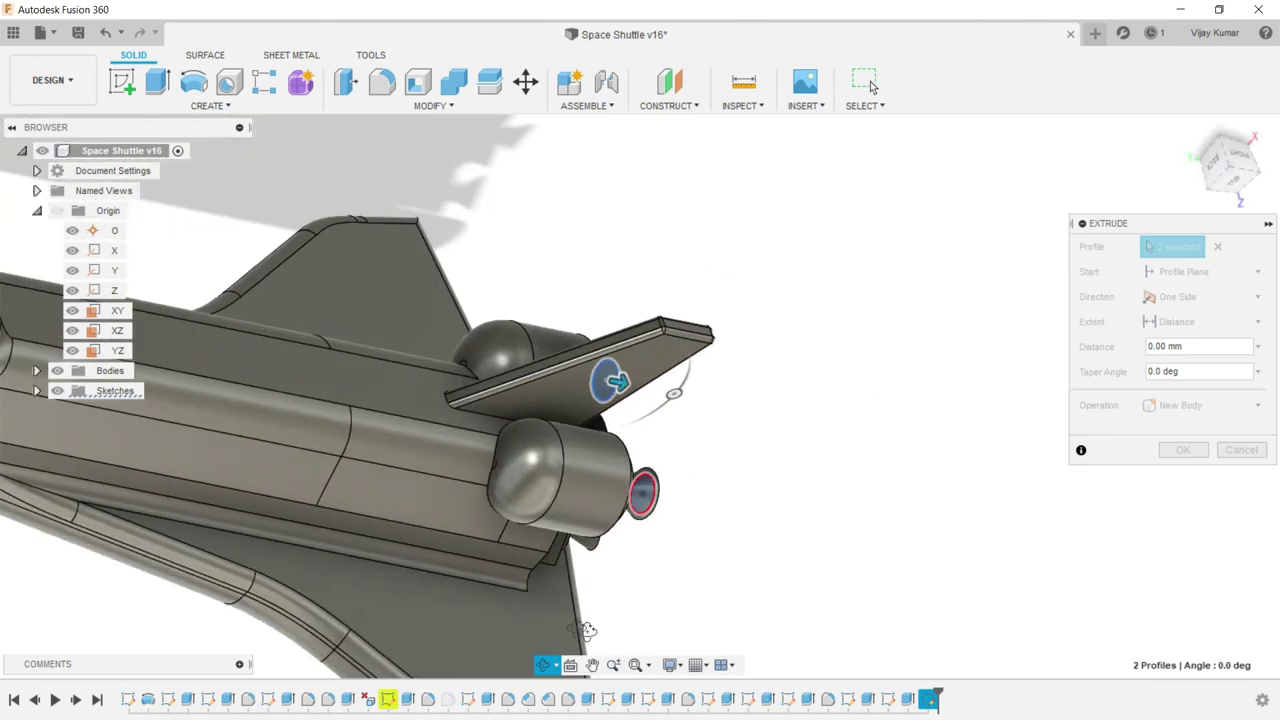
pyautogui.press('Escape')
pyautogui.write('-25')
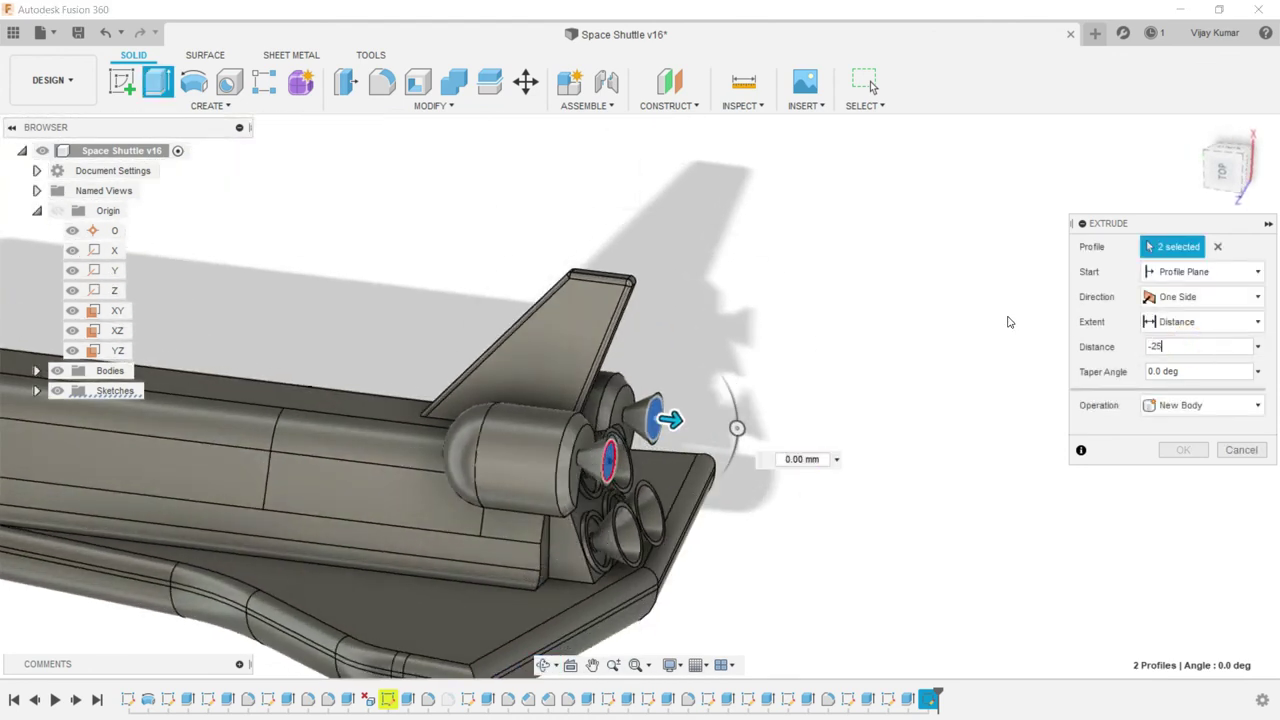
pyautogui.press('Return')
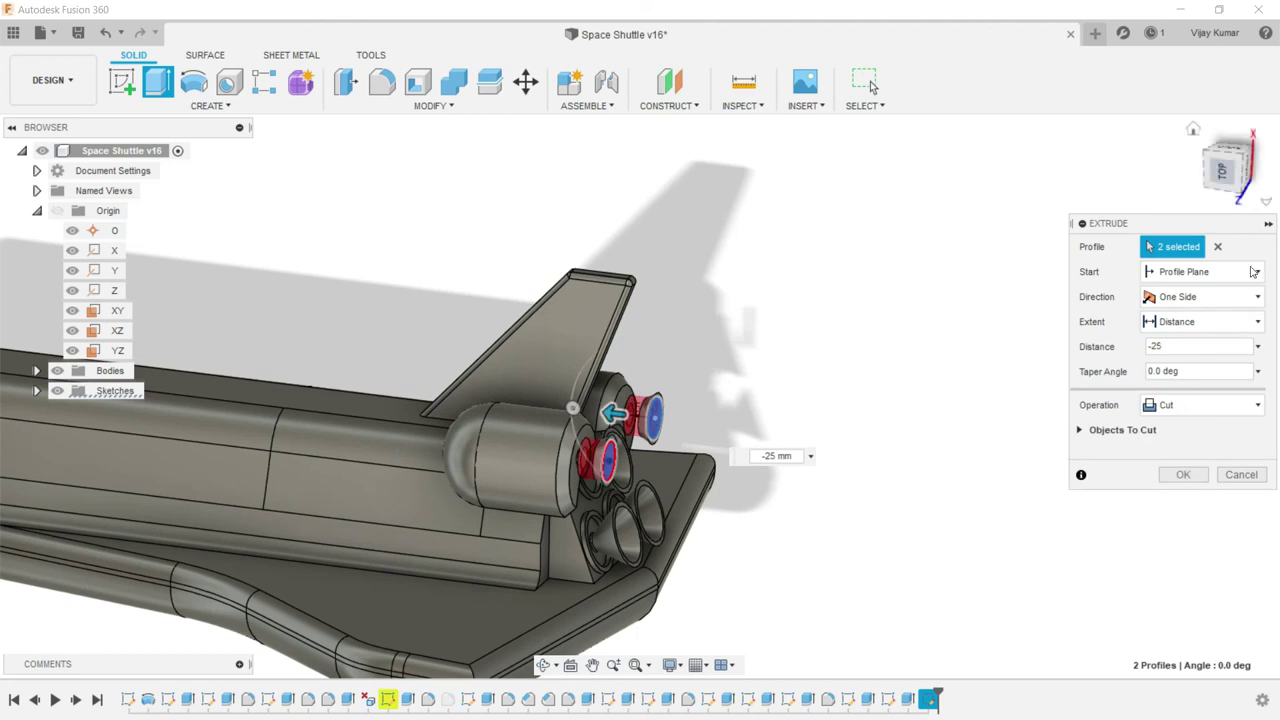
pyautogui.click(1195, 371)
pyautogui.write('-2')
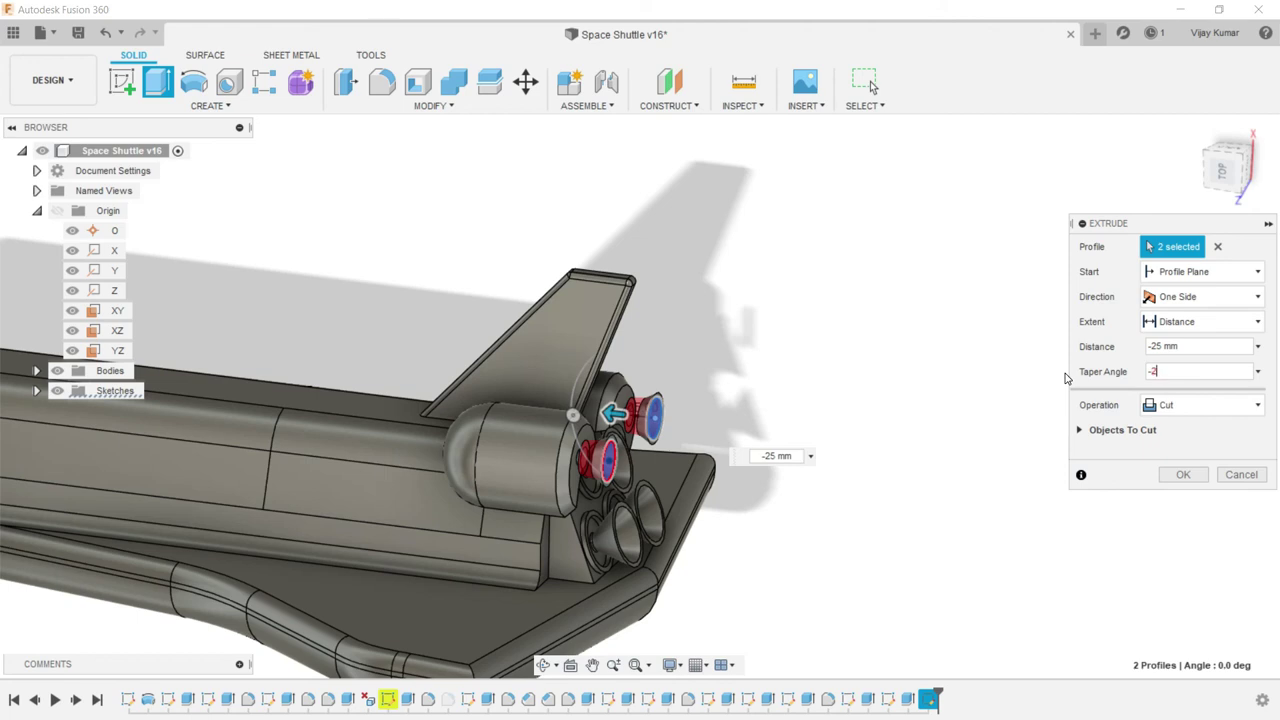
pyautogui.write('5')
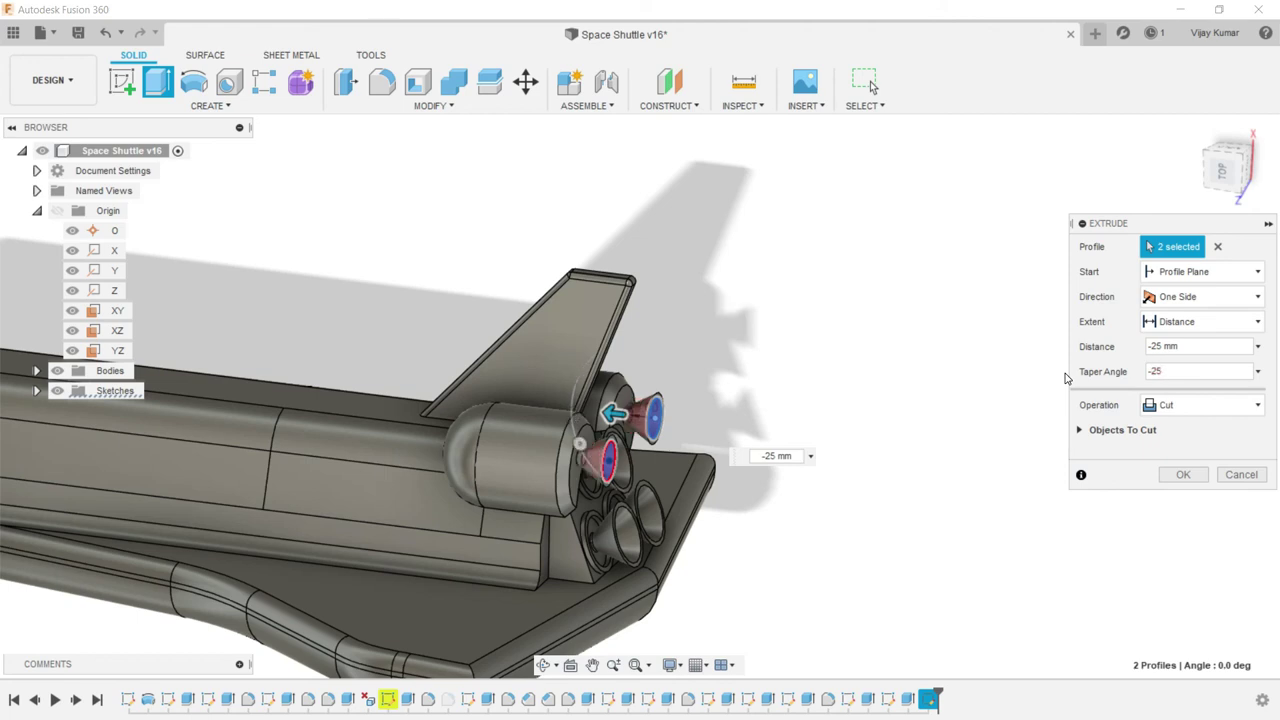
pyautogui.click(1177, 475)
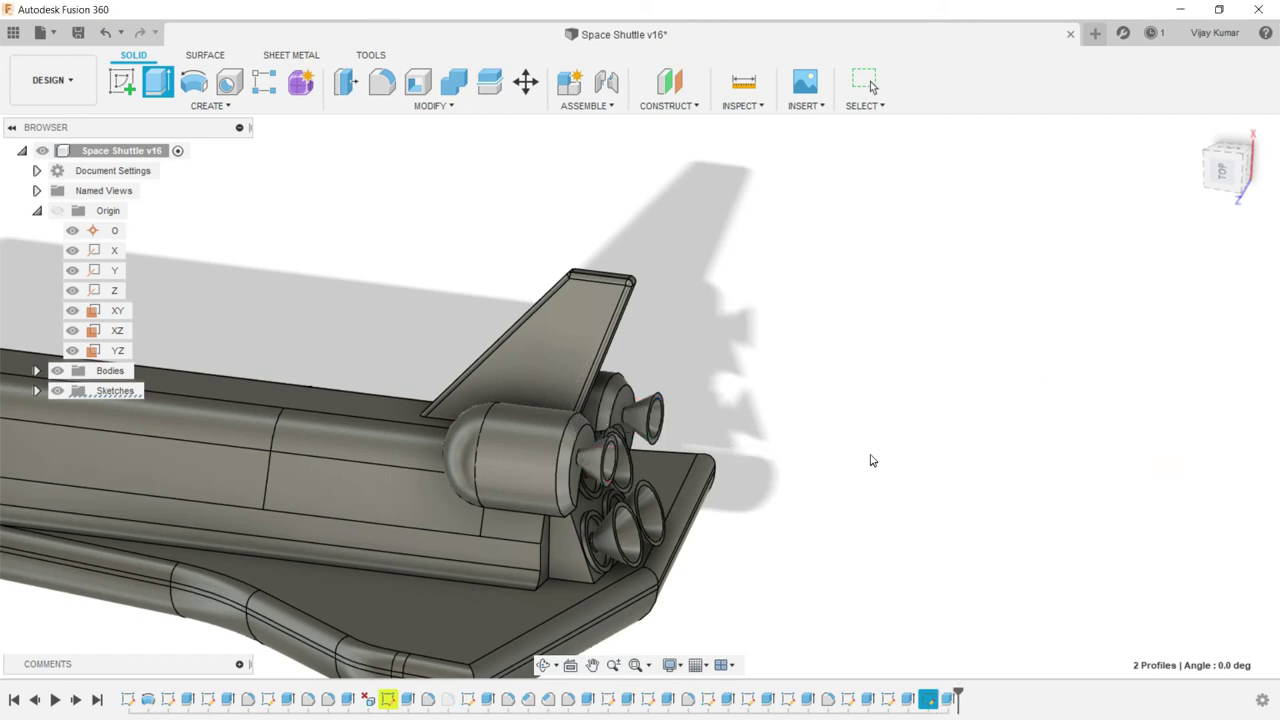
# - Create an offset plane -150 mm from the XZ plane across the shuttle's nose
pyautogui.scroll(-2, 877, 421)
pyautogui.scroll(-2, 877, 421)
pyautogui.scroll(2, 652, 580)
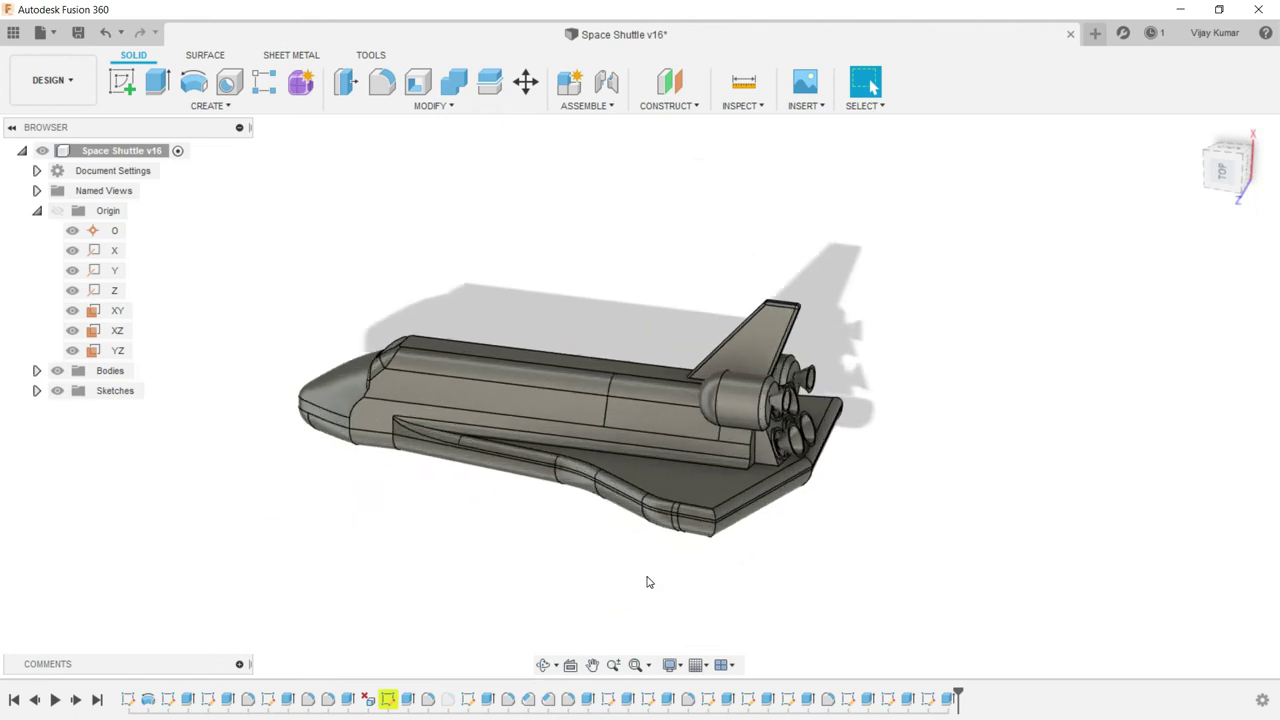
pyautogui.scroll(1, 652, 580)
pyautogui.click(117, 330)
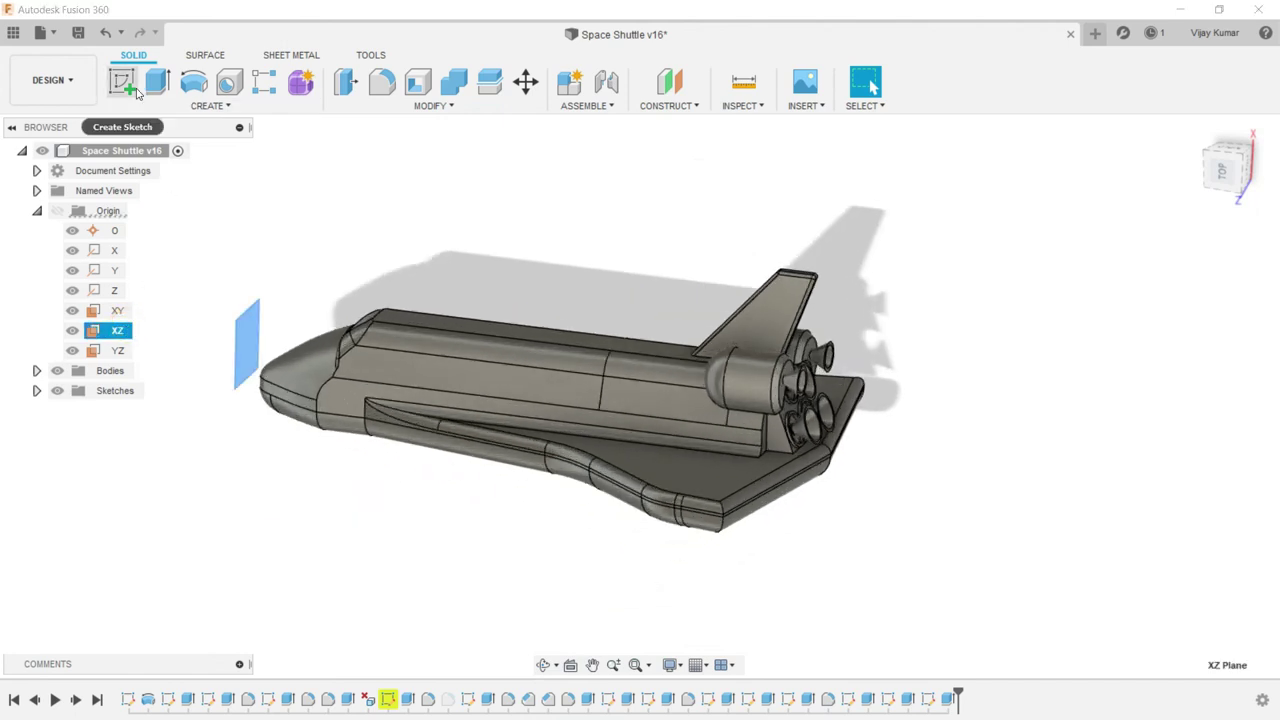
pyautogui.click(684, 109)
pyautogui.click(681, 126)
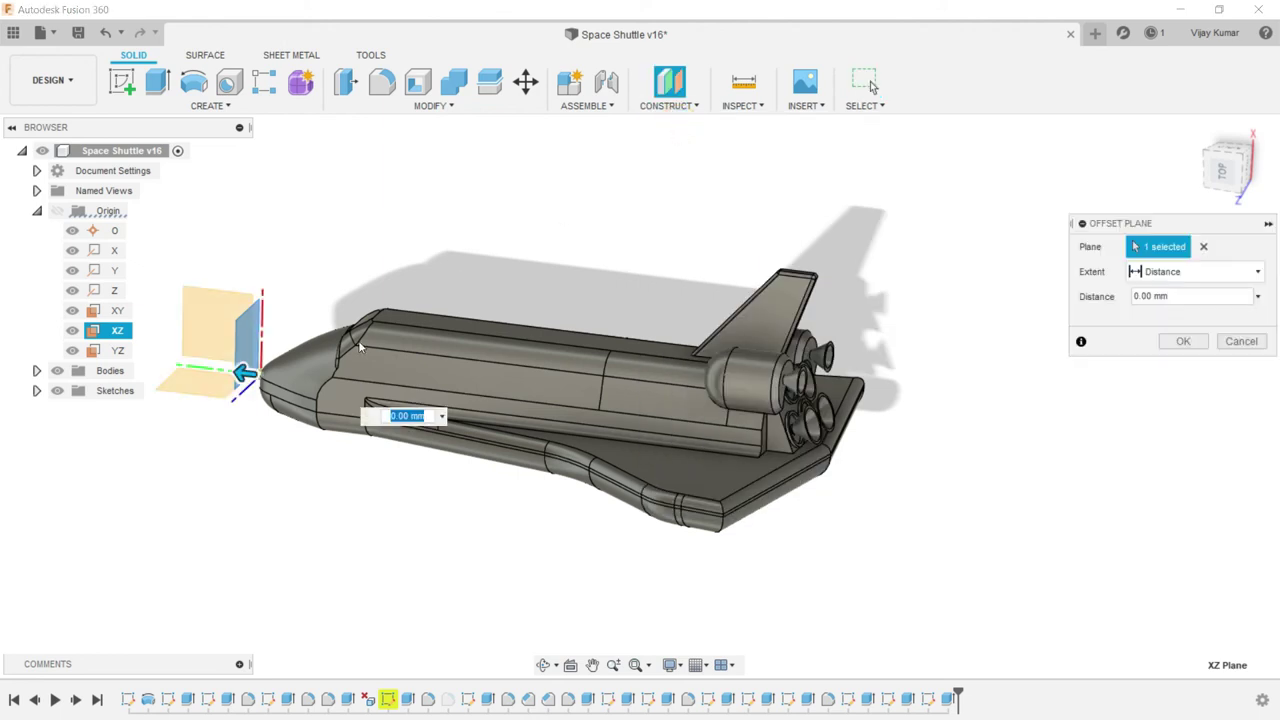
pyautogui.moveTo(241, 378); pyautogui.dragTo(257, 382)
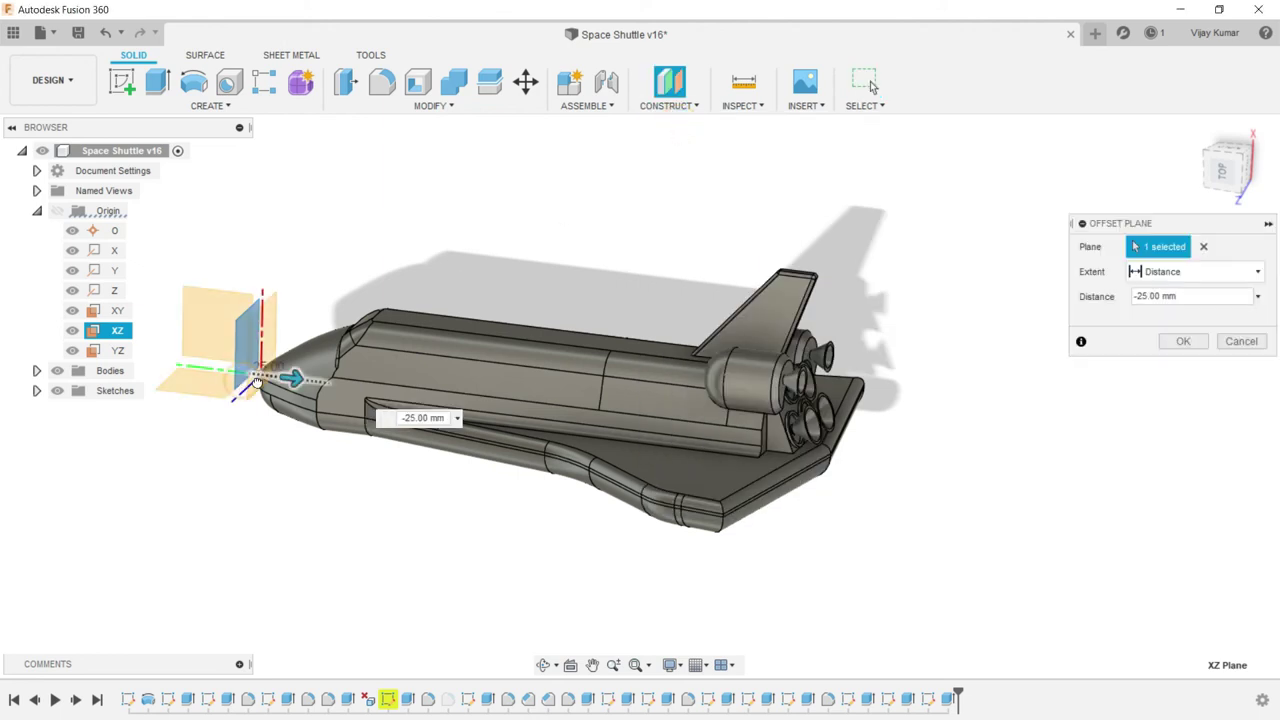
pyautogui.click(414, 419)
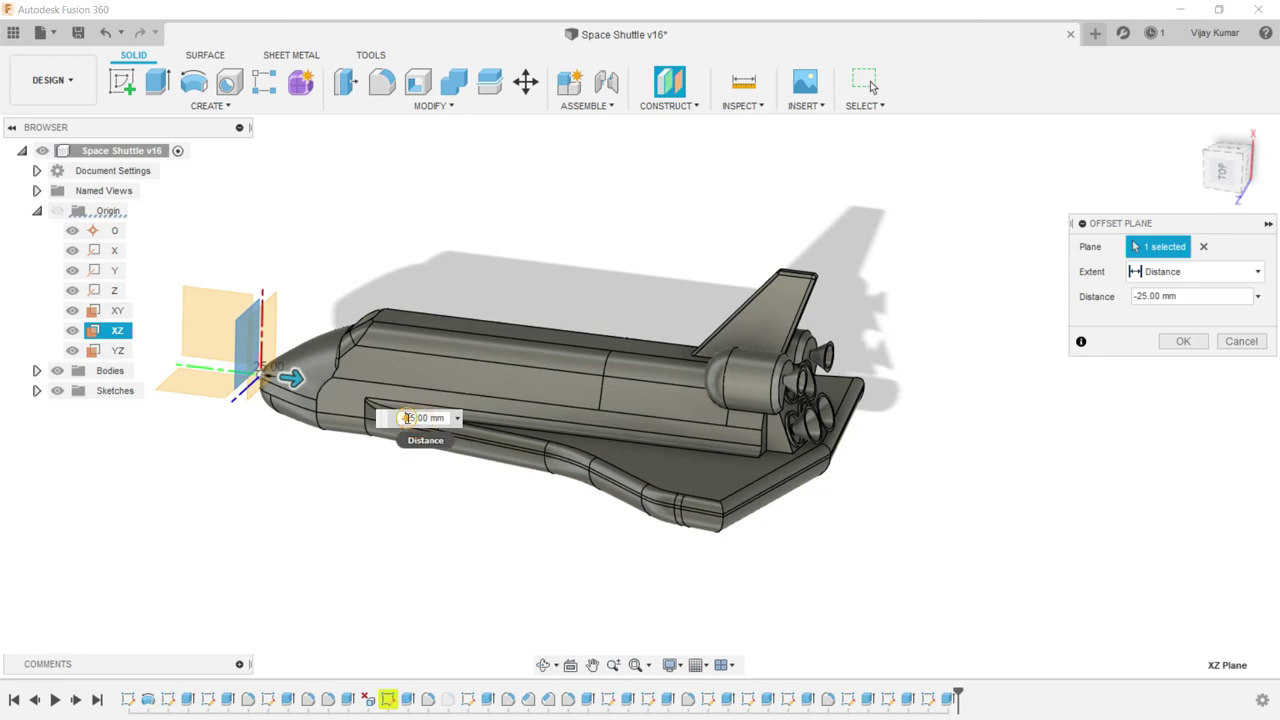
pyautogui.moveTo(408, 418); pyautogui.dragTo(463, 423)
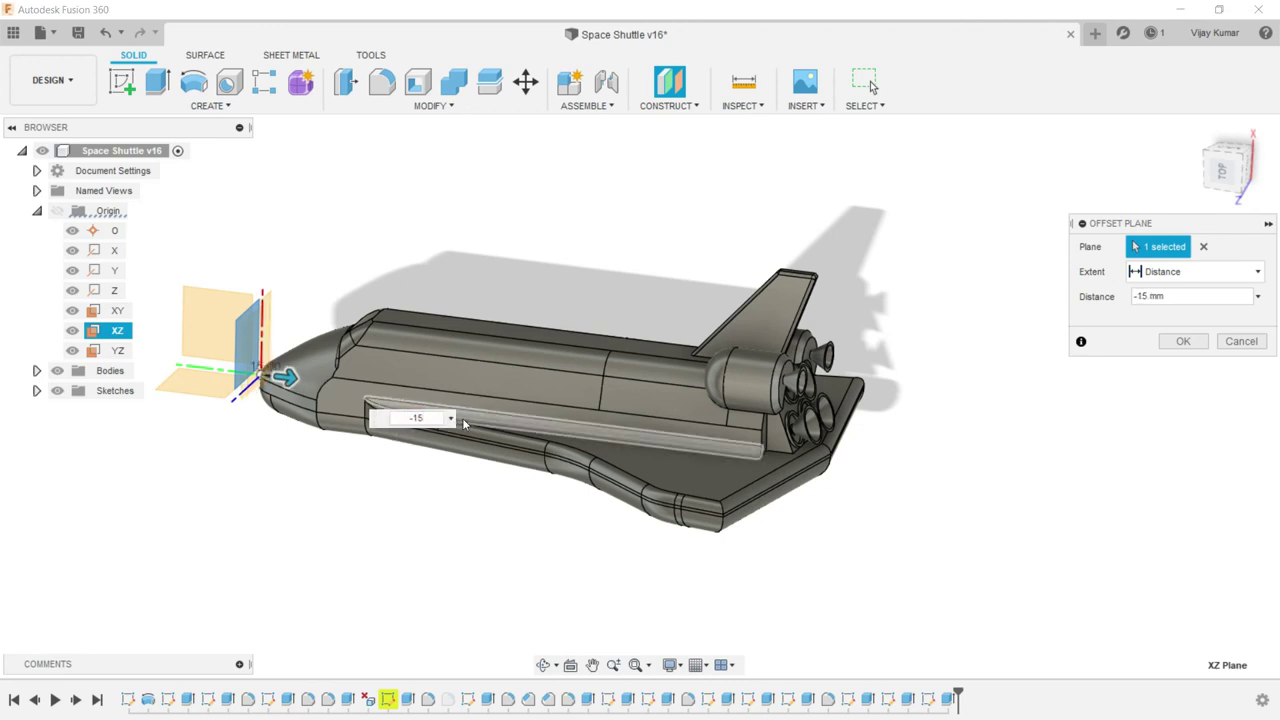
pyautogui.write('-150')
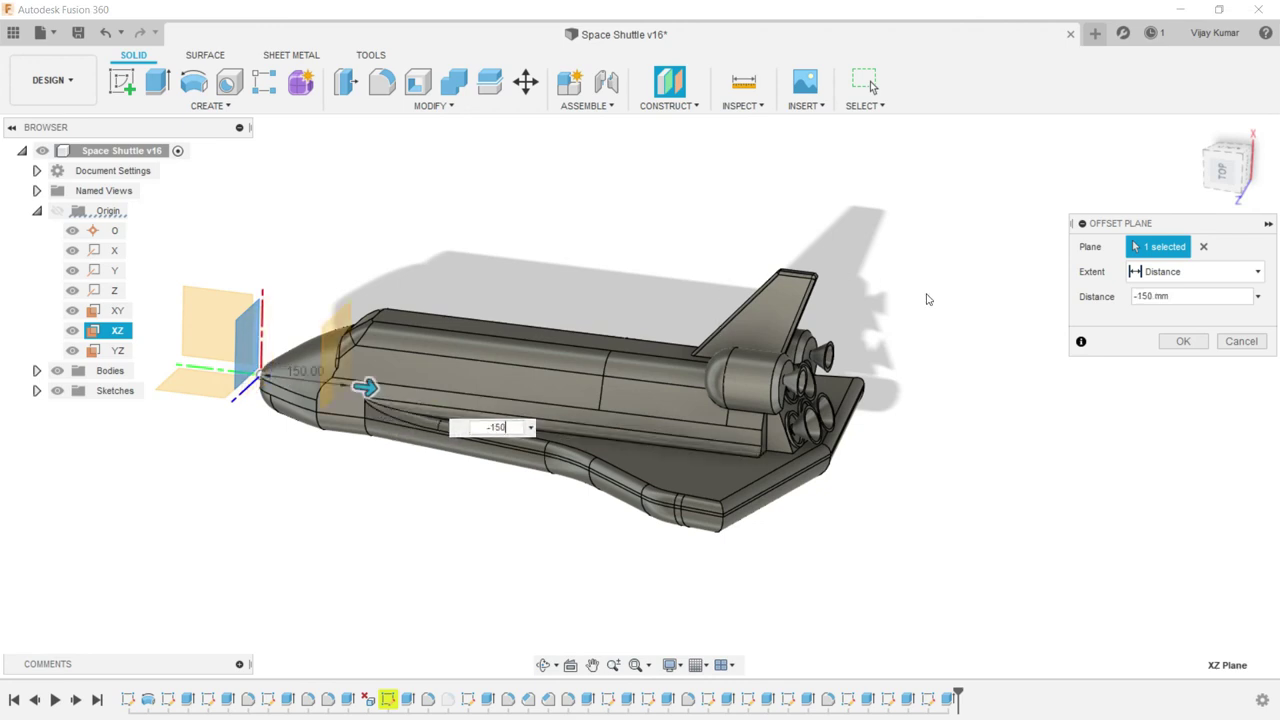
pyautogui.click(1162, 341)
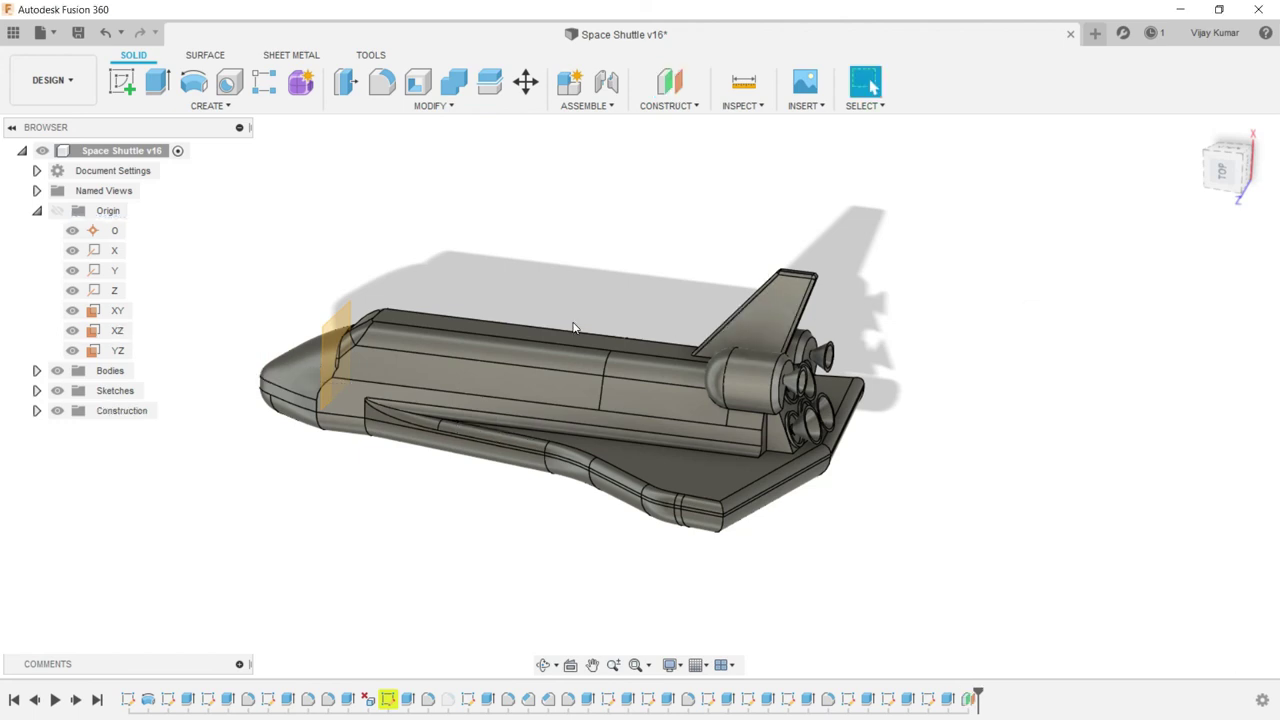
pyautogui.click(118, 310)
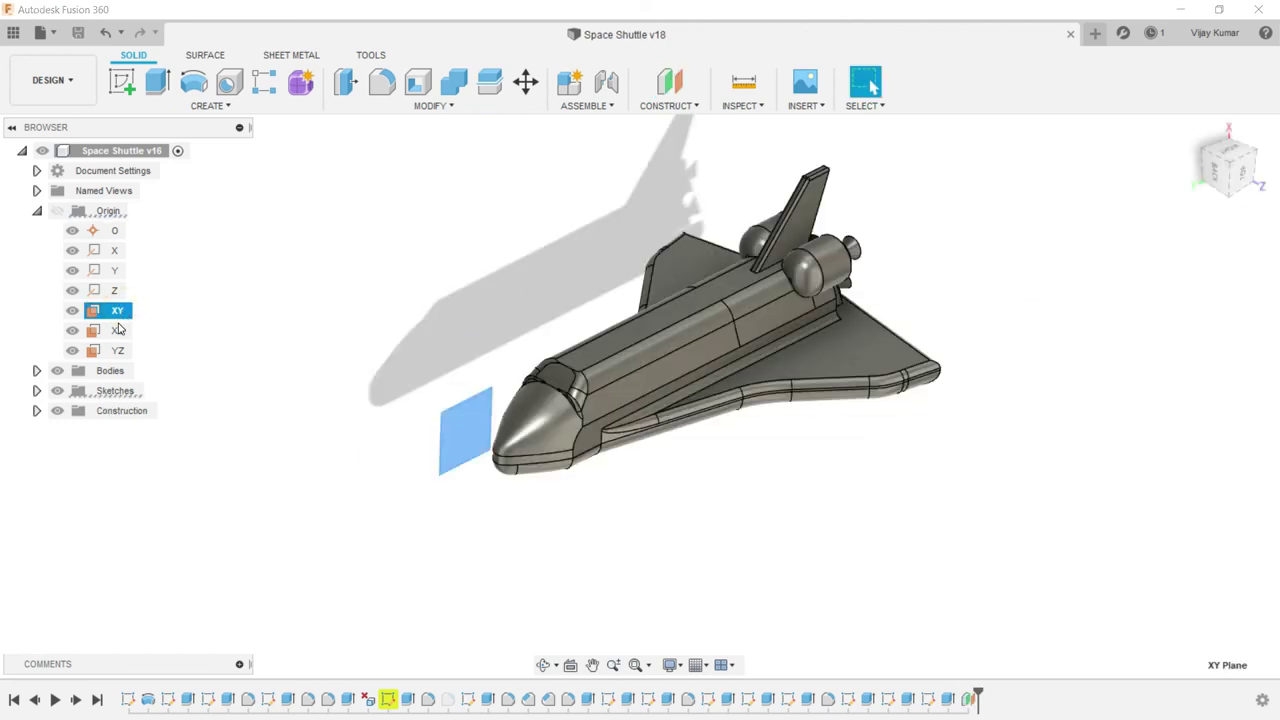
# - Start a sketch on the XY plane and draw a rectangle over the forward fuselage
pyautogui.click(115, 90)
pyautogui.scroll(4, 597, 504)
pyautogui.scroll(3, 597, 504)
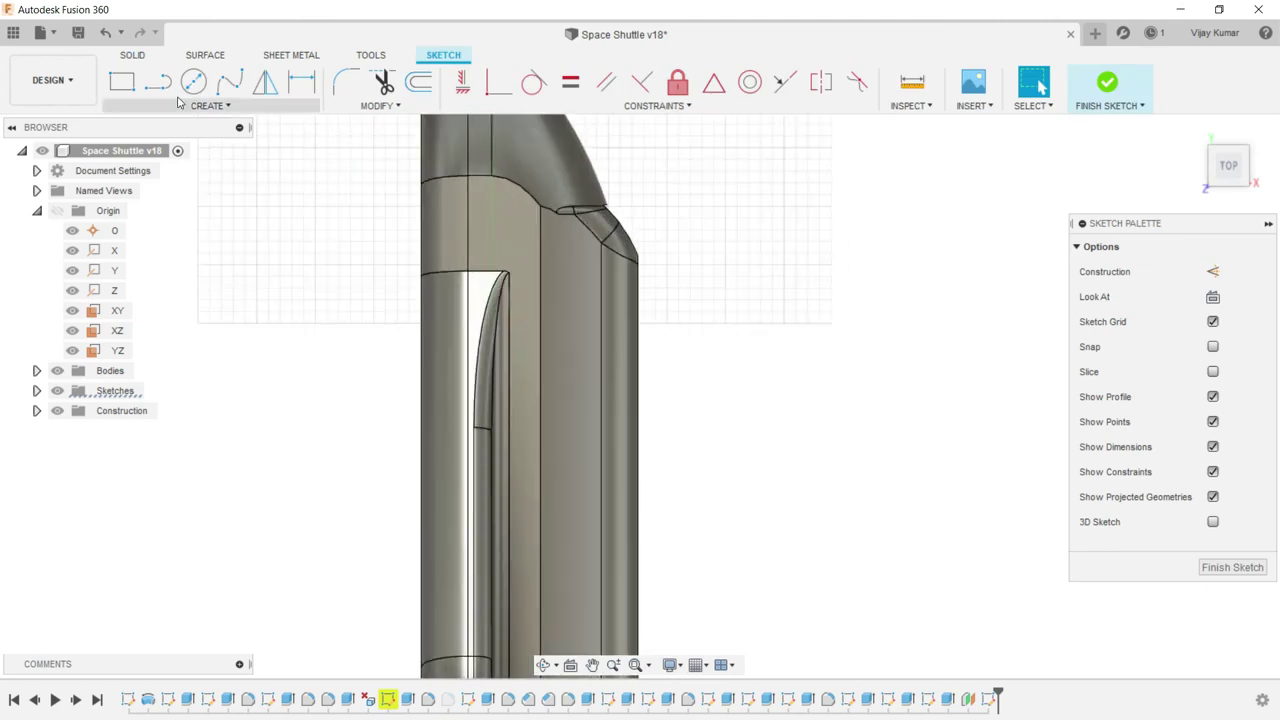
pyautogui.click(121, 82)
pyautogui.scroll(2, 580, 320)
pyautogui.click(539, 268)
pyautogui.click(565, 328)
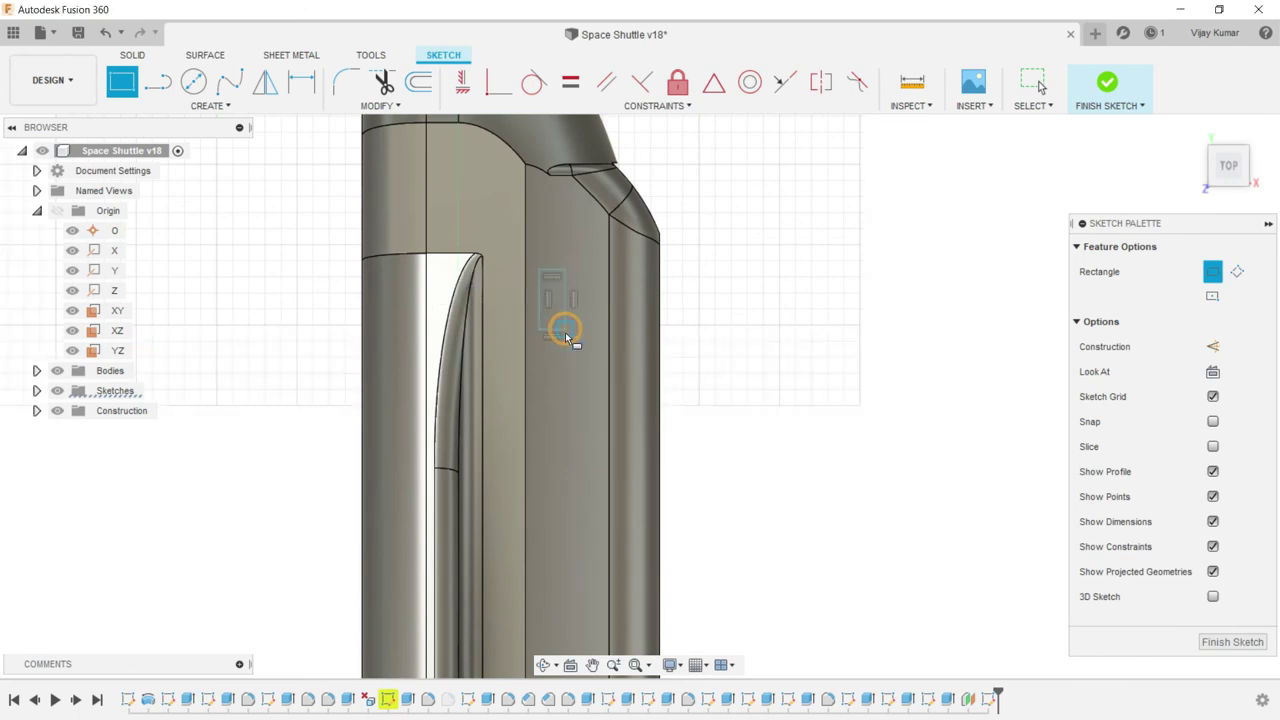
pyautogui.scroll(-1, 565, 335)
pyautogui.press('Escape')
# - Dimension the window rectangle to 15 mm wide and 35 mm tall
pyautogui.click(297, 81)
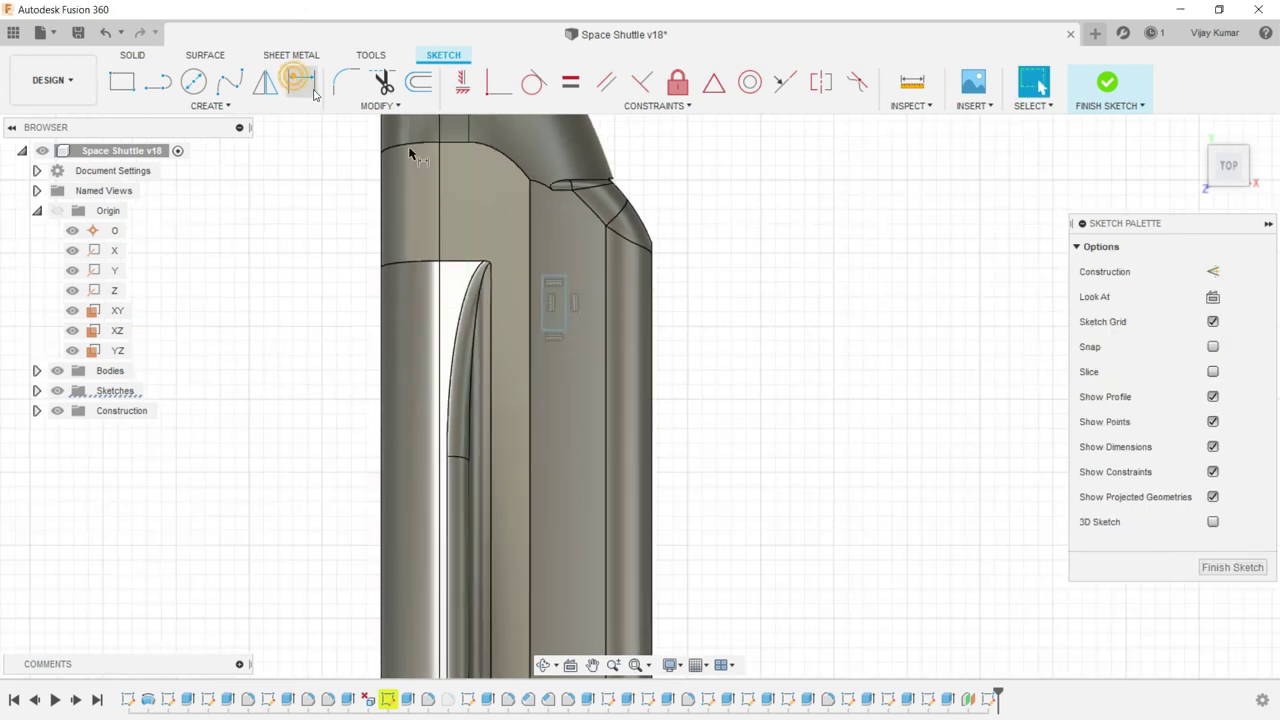
pyautogui.click(556, 280)
pyautogui.click(553, 252)
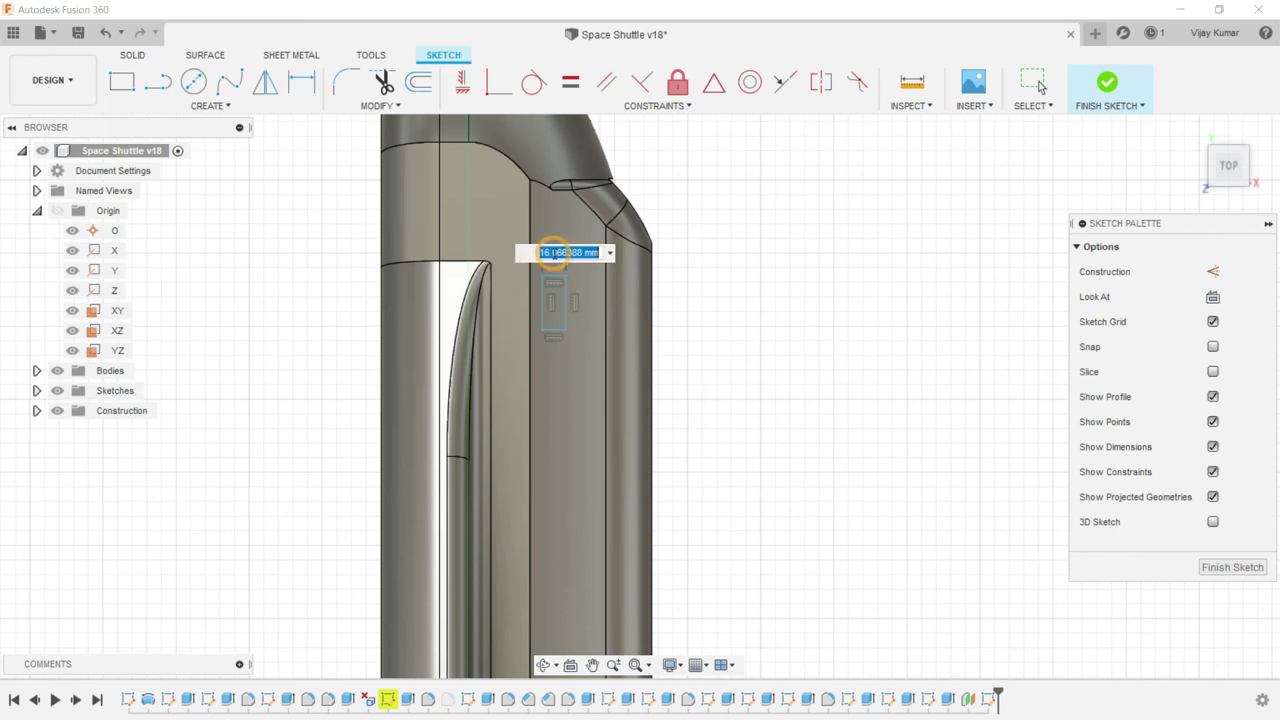
pyautogui.write('15')
pyautogui.press('Return')
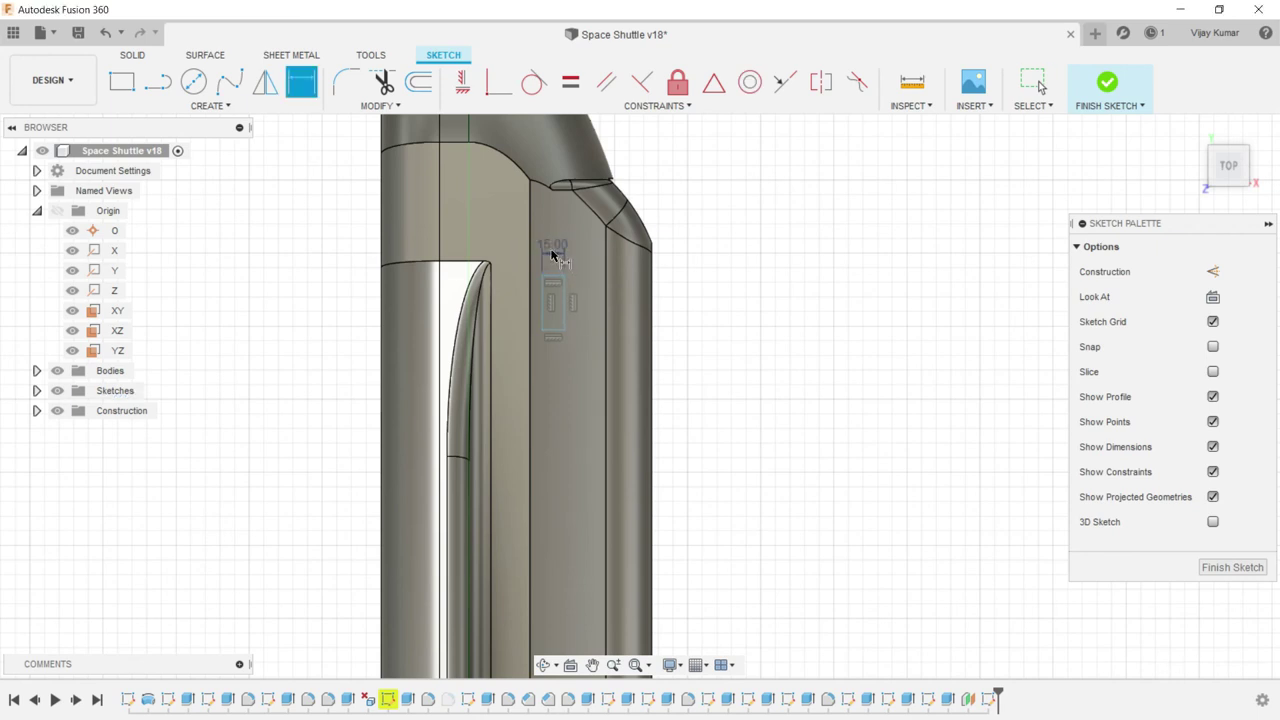
pyautogui.click(563, 315)
pyautogui.click(586, 300)
pyautogui.write('35')
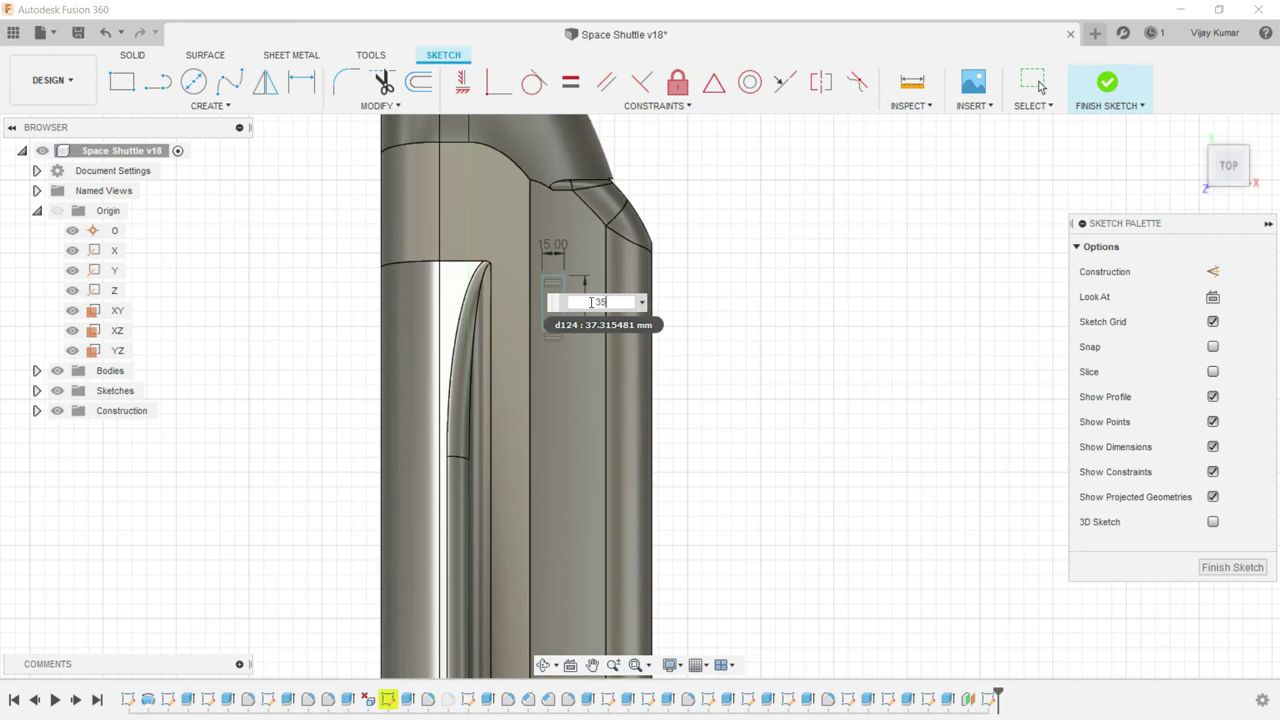
pyautogui.press('Return')
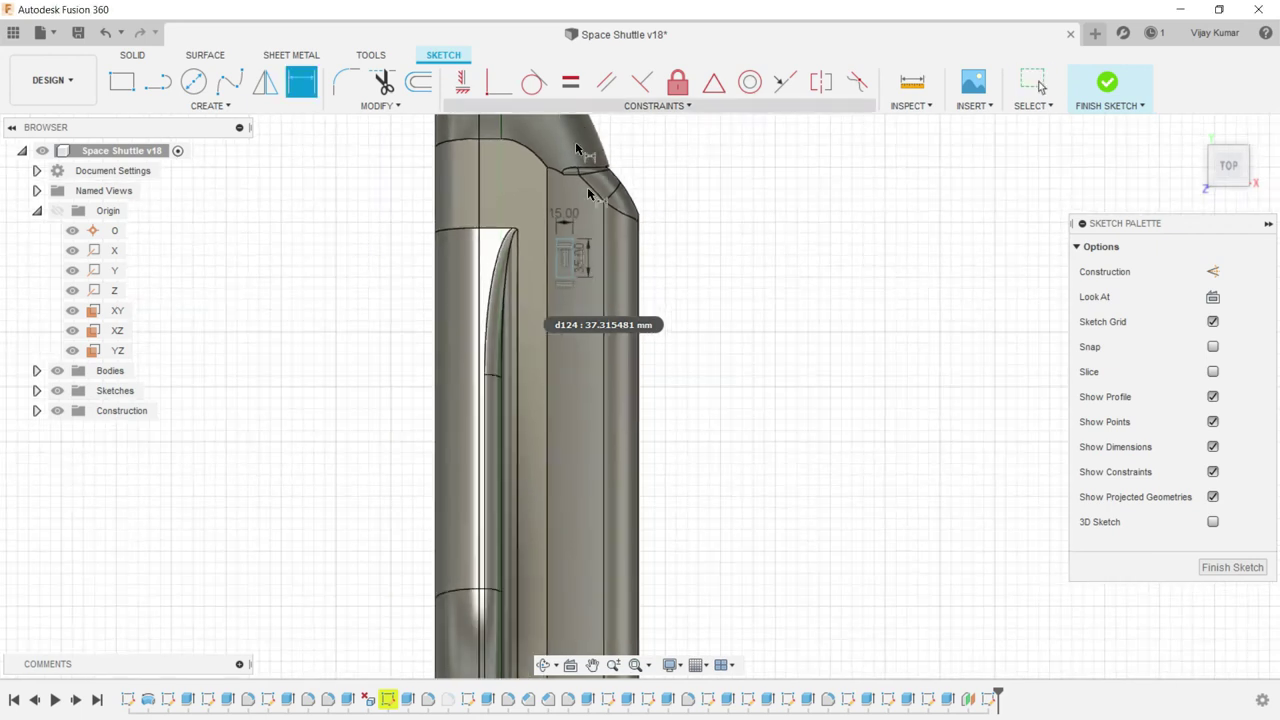
pyautogui.scroll(2, 601, 258)
pyautogui.scroll(2, 540, 240)
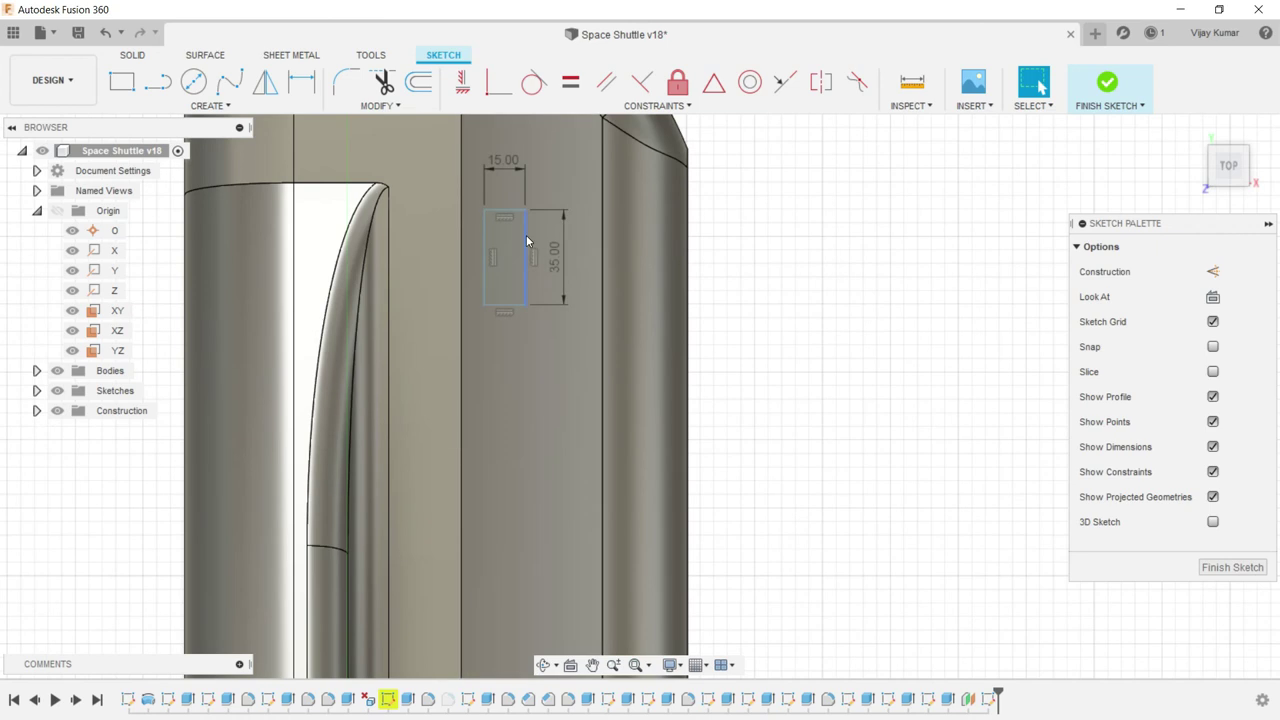
pyautogui.click(539, 240)
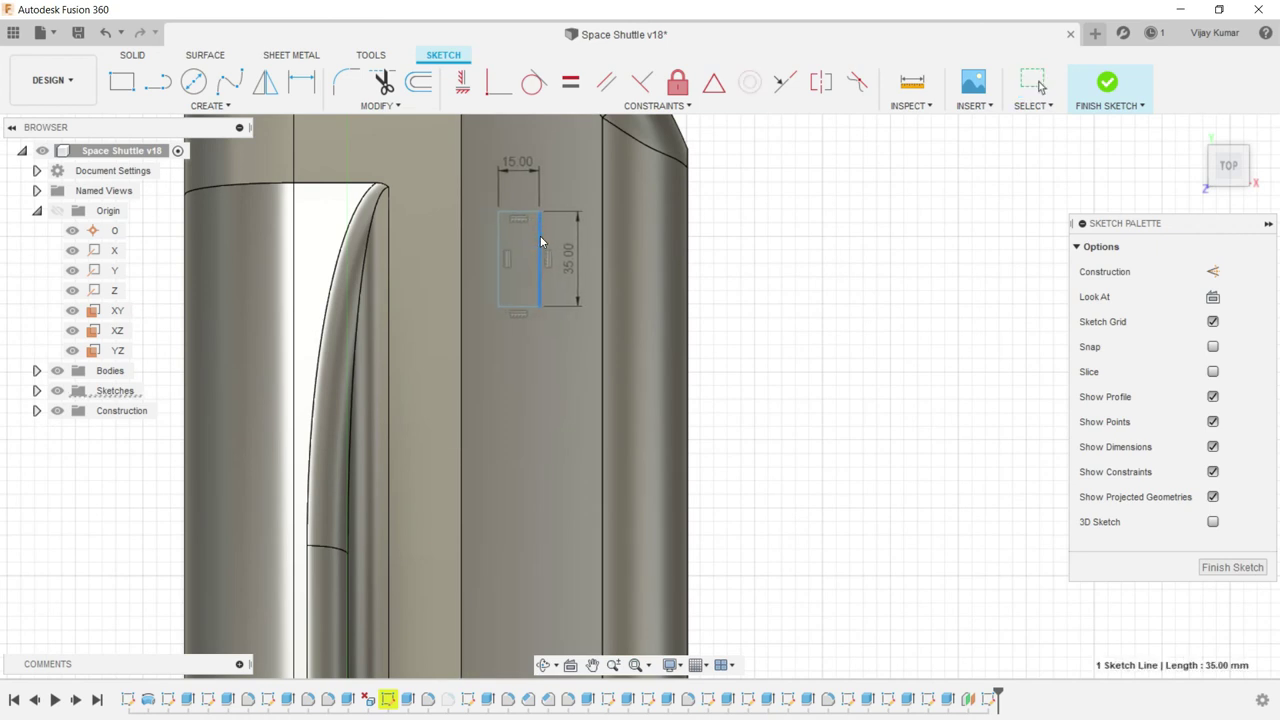
pyautogui.scroll(-2, 540, 235)
pyautogui.click(717, 192)
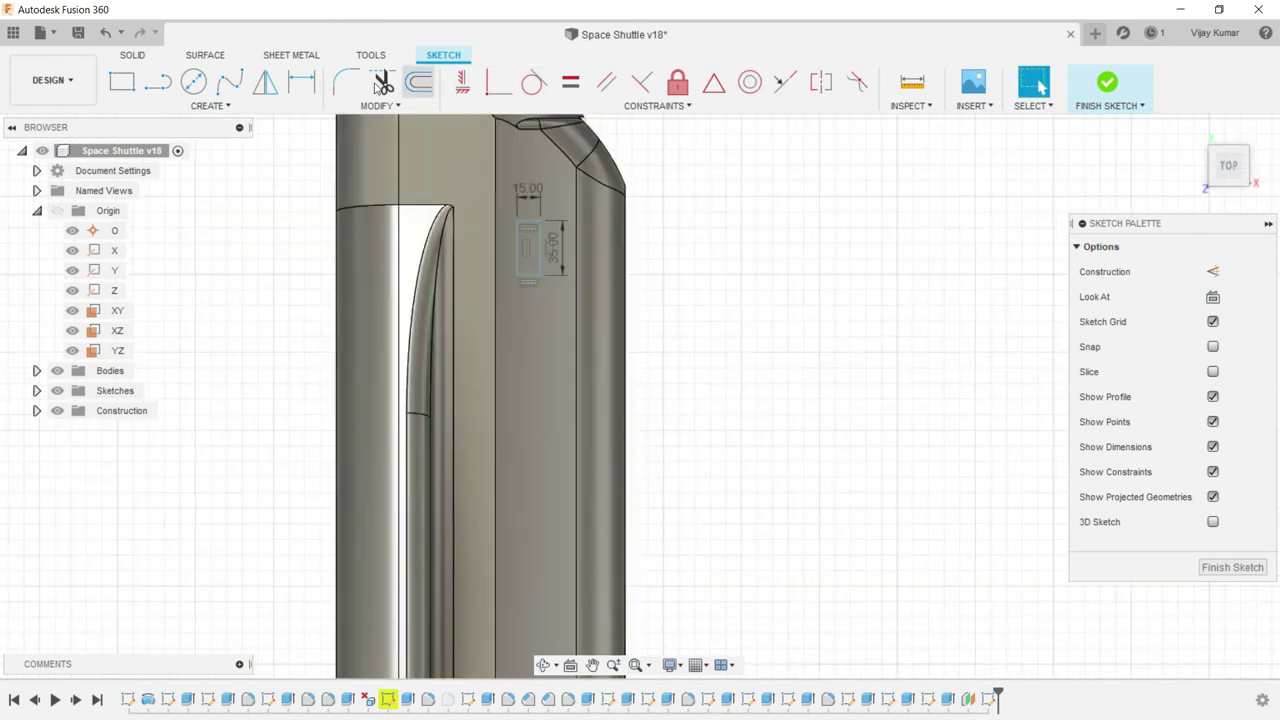
pyautogui.click(140, 52)
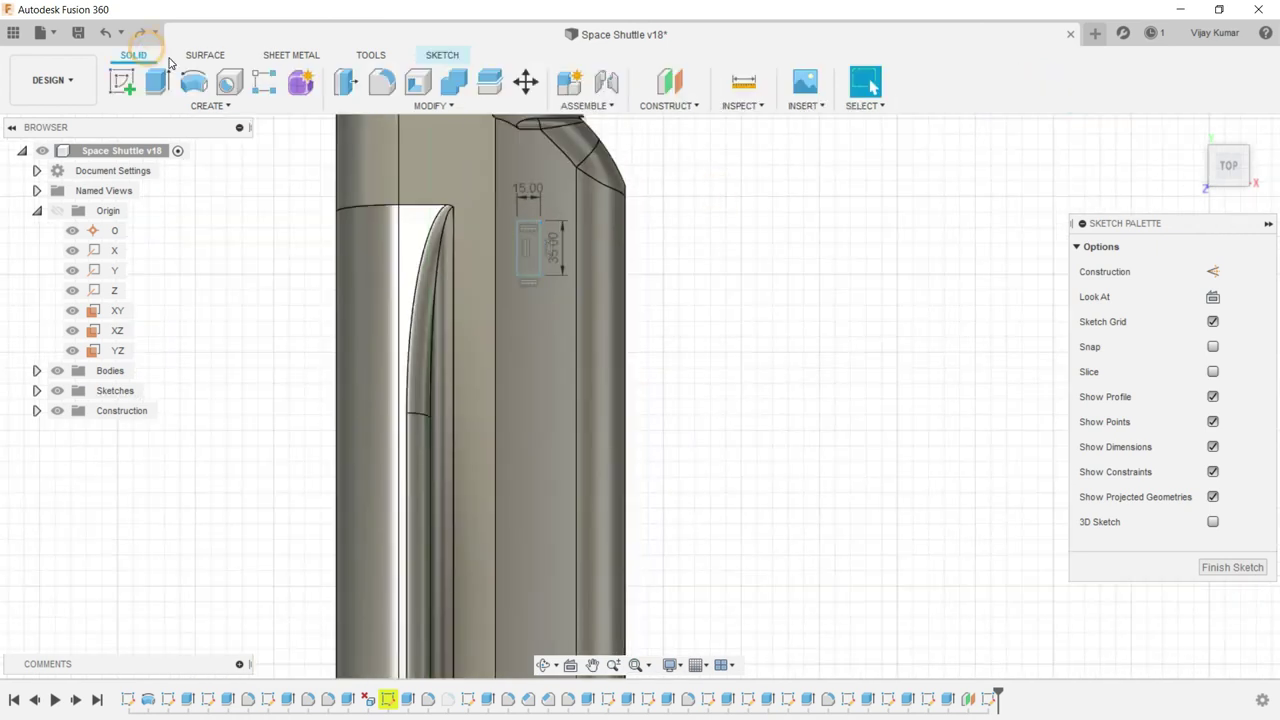
# - Try a solid Rectangular Pattern on the fuselage face, then cancel it
pyautogui.click(203, 105)
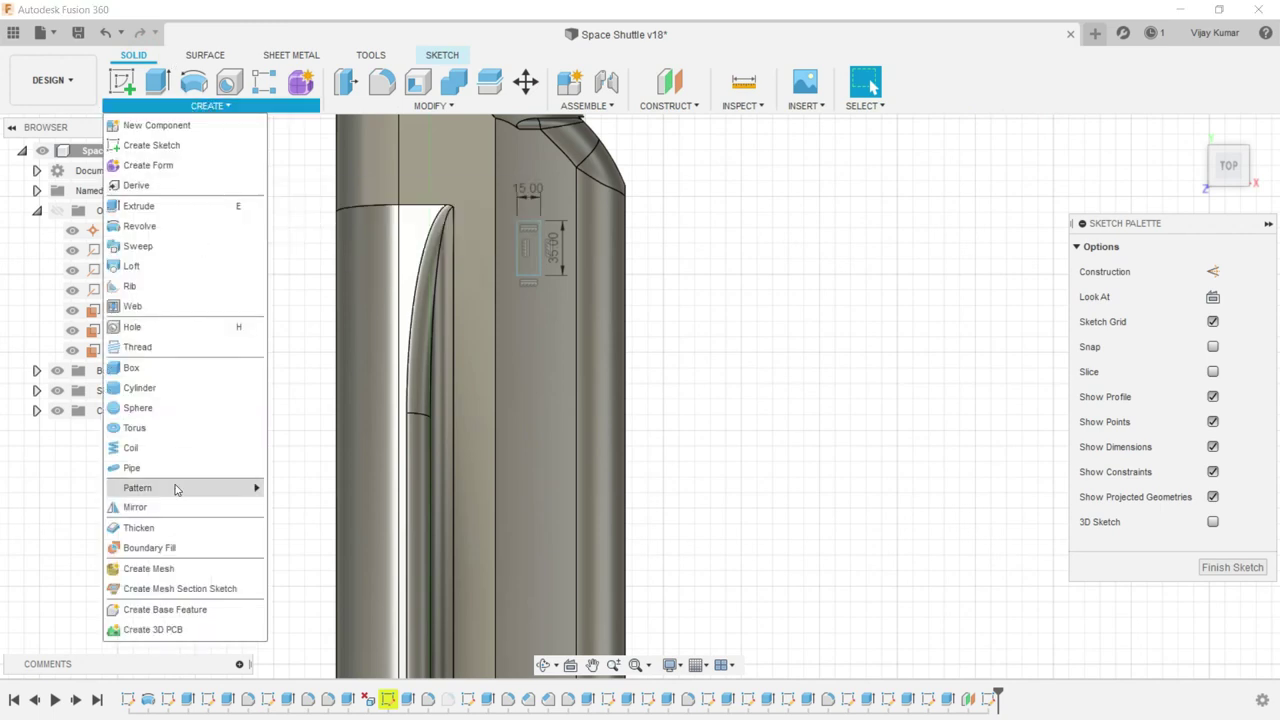
pyautogui.moveTo(137, 488)
pyautogui.click(278, 491)
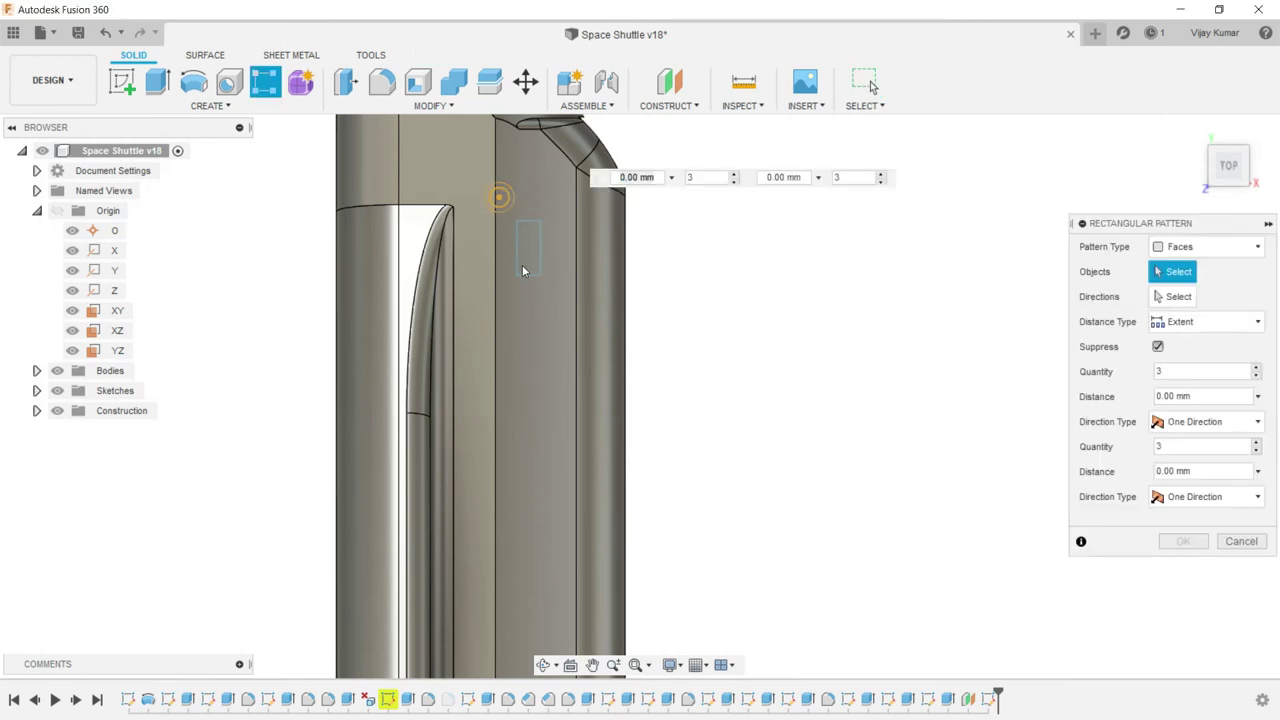
pyautogui.click(938, 272)
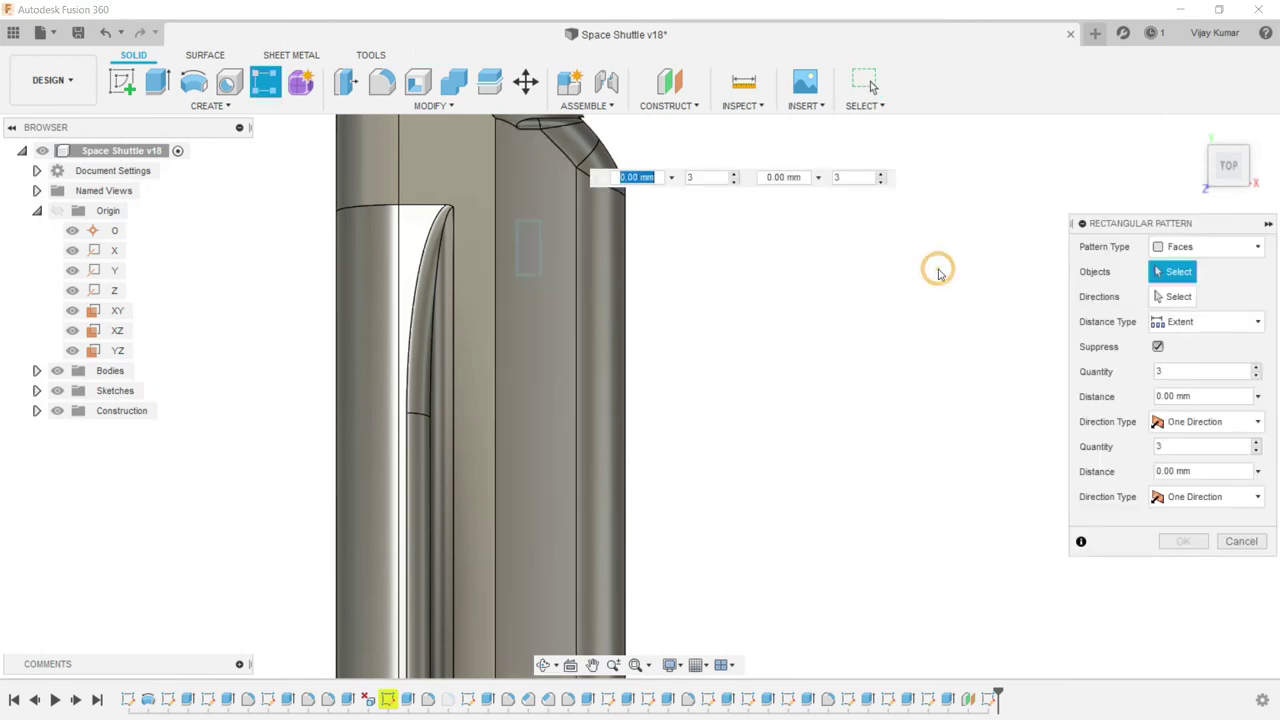
pyautogui.click(543, 234)
pyautogui.click(553, 218)
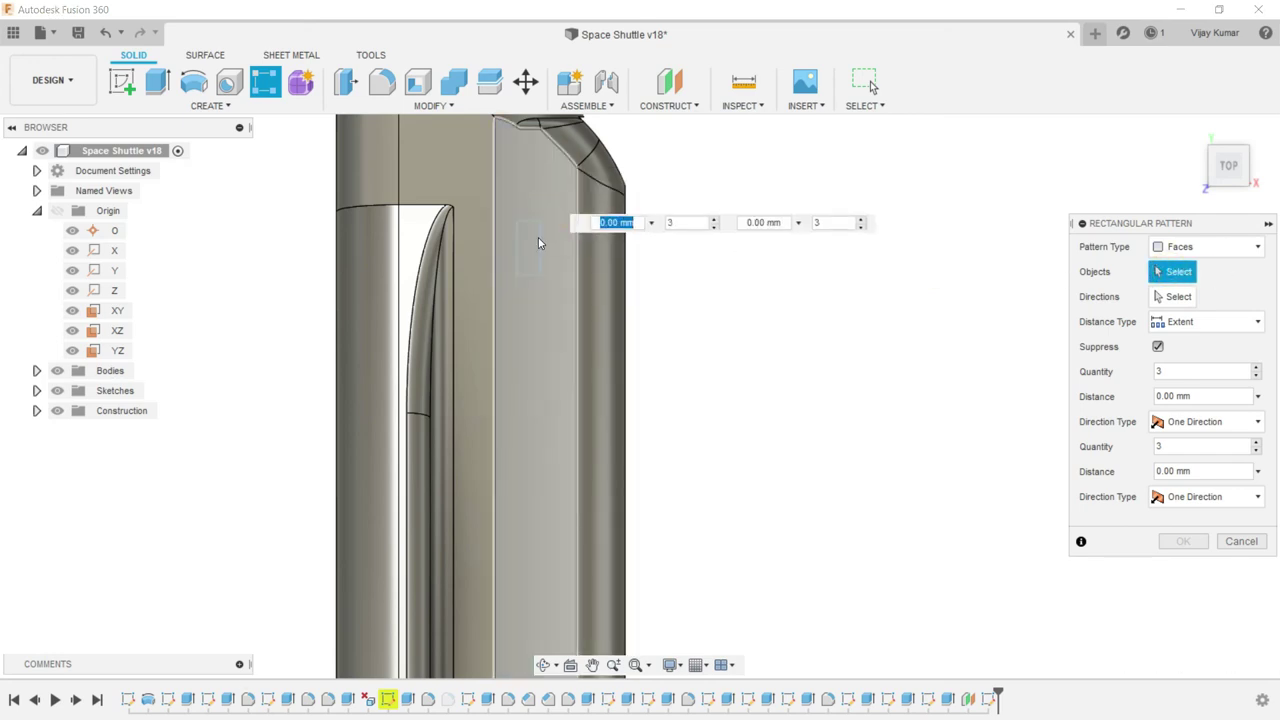
pyautogui.scroll(3, 538, 237)
pyautogui.click(542, 240)
pyautogui.click(560, 221)
pyautogui.click(560, 224)
pyautogui.press('Escape')
# - Undo back into the window sketch and bring up the sketch CREATE tools
pyautogui.hotkey('ctrl', 'z')
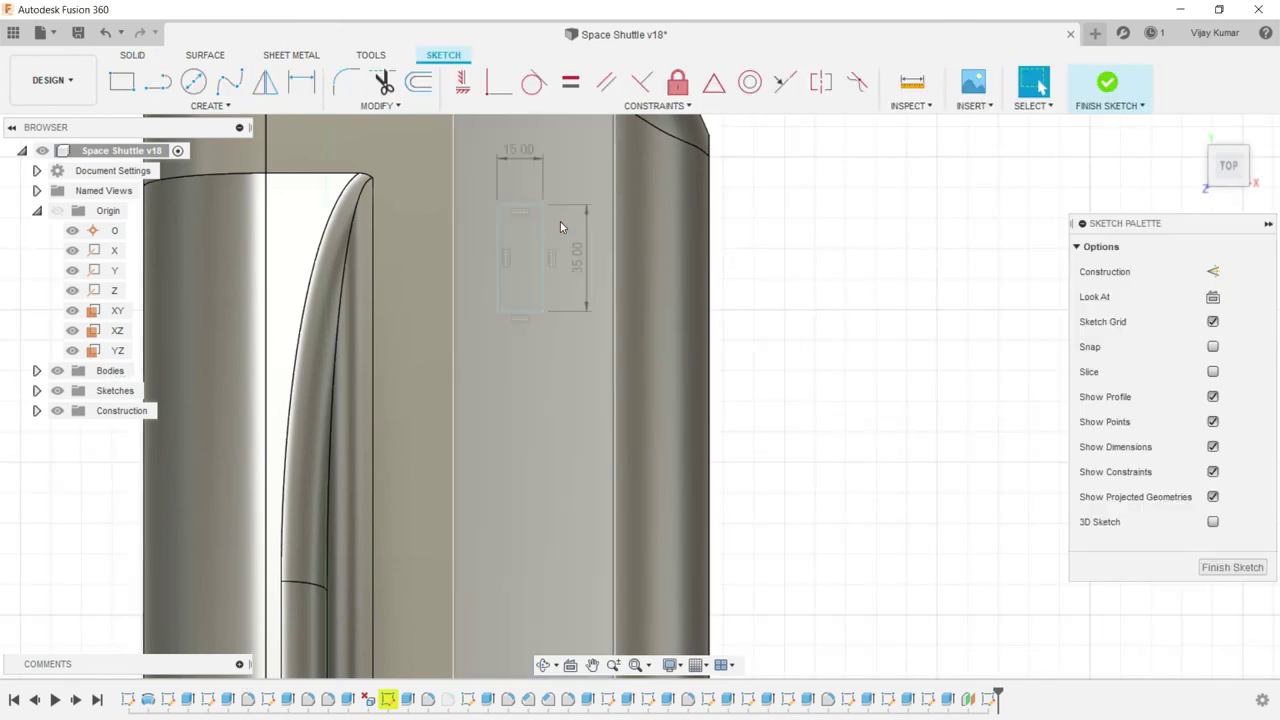
pyautogui.click(542, 235)
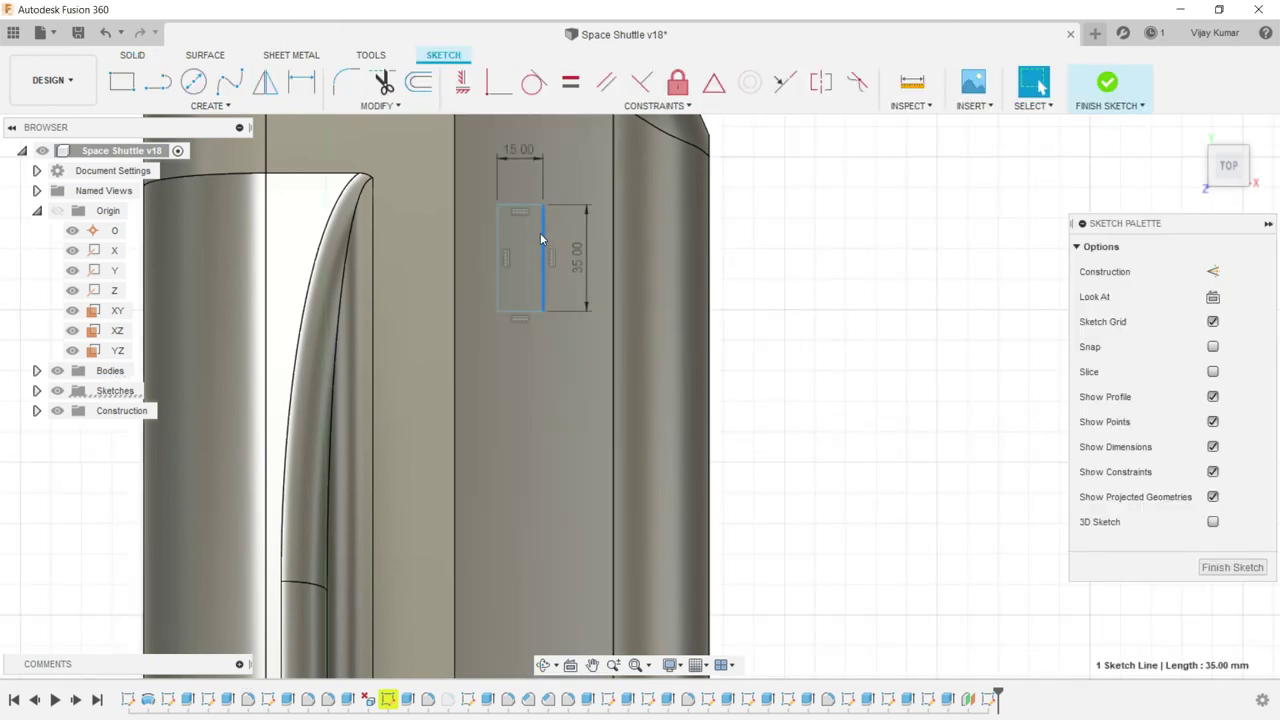
pyautogui.press('Escape')
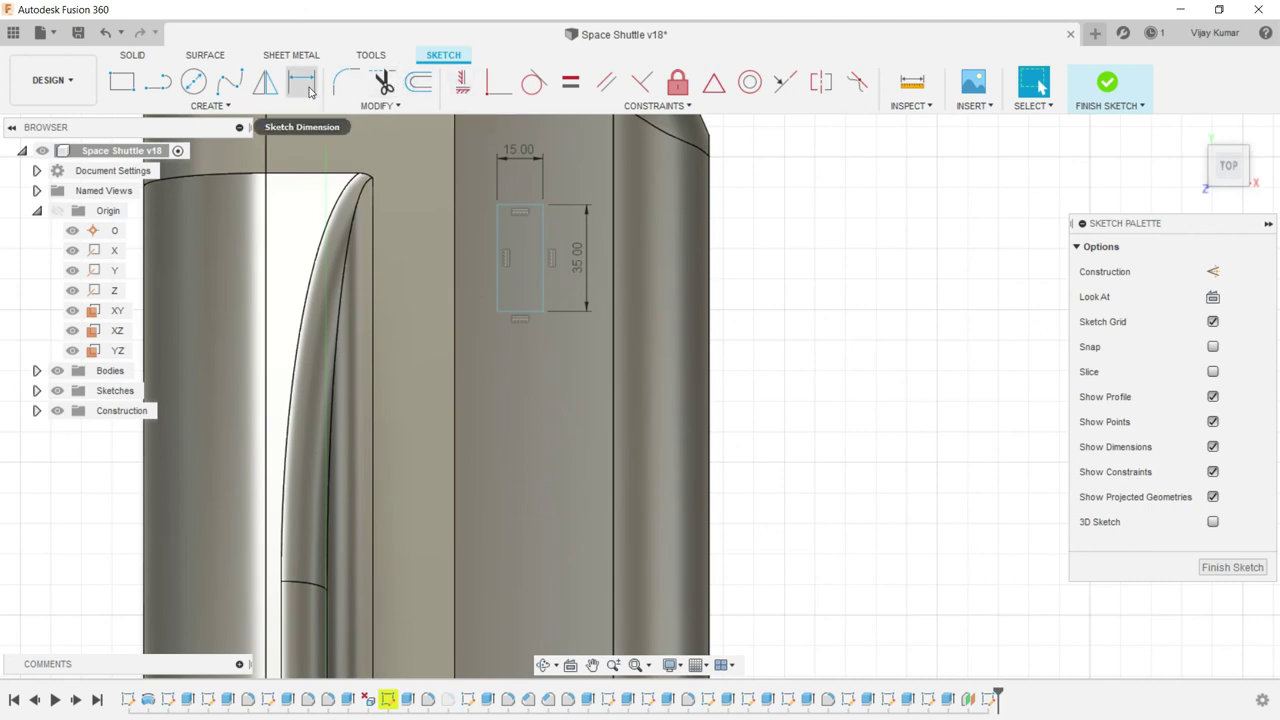
pyautogui.click(210, 105)
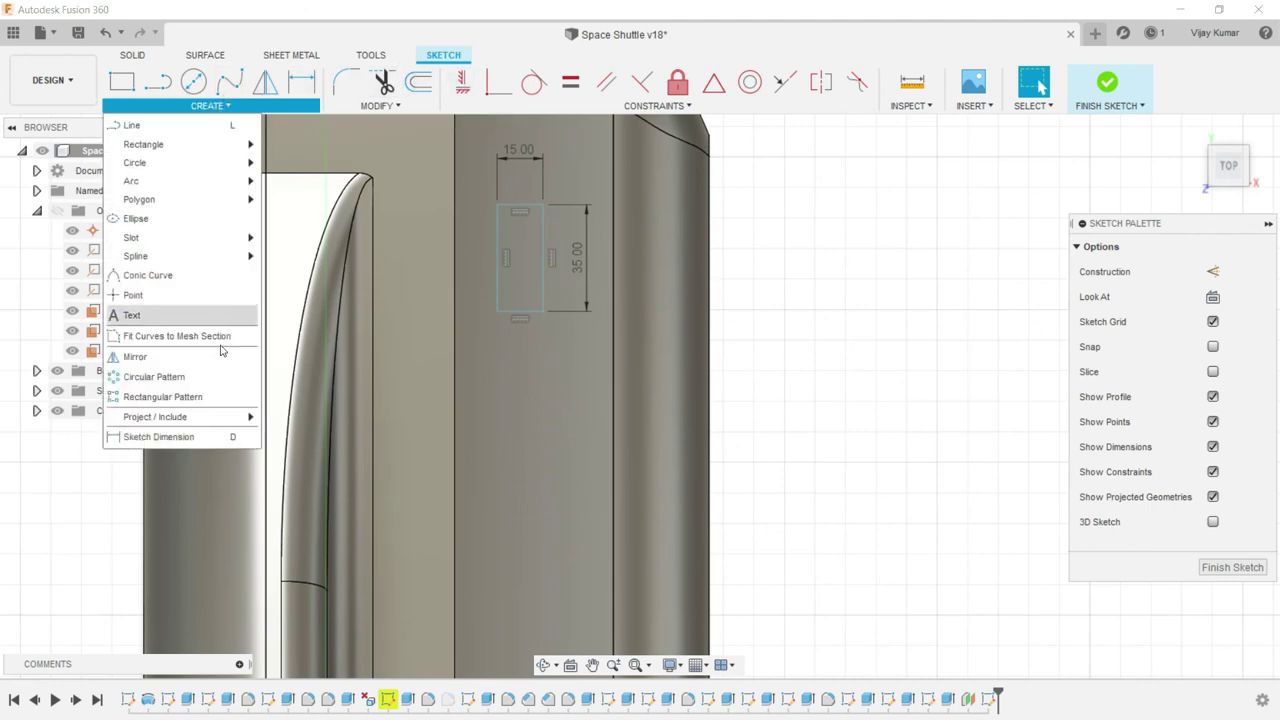
# - Start a sketch Rectangular Pattern and select all four edges of the window rectangle
pyautogui.click(220, 397)
pyautogui.click(532, 212)
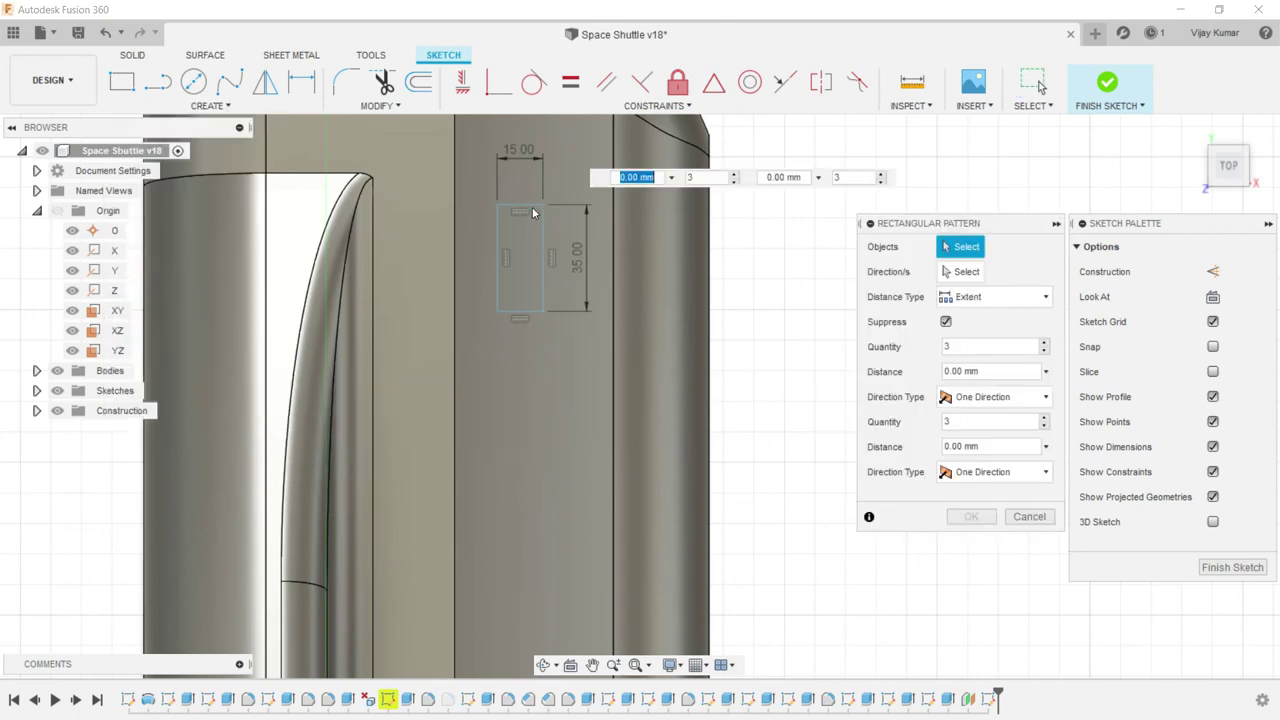
pyautogui.doubleClick(528, 206)
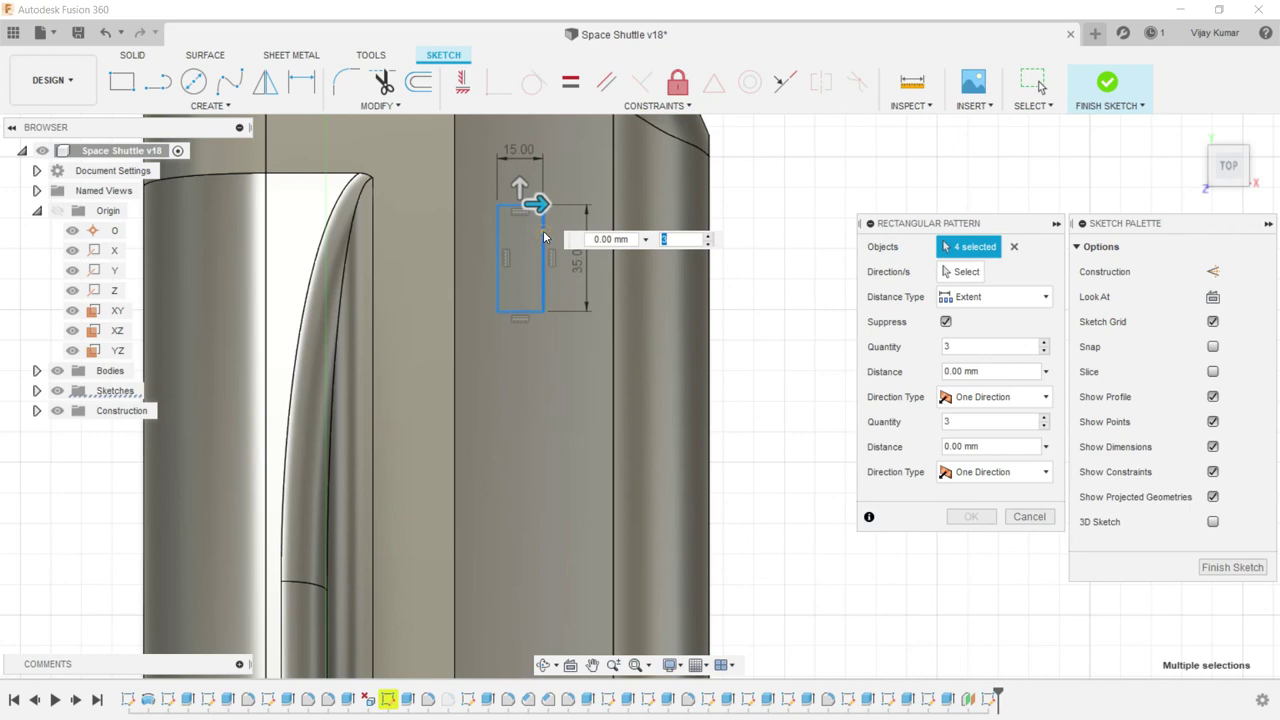
pyautogui.click(500, 243)
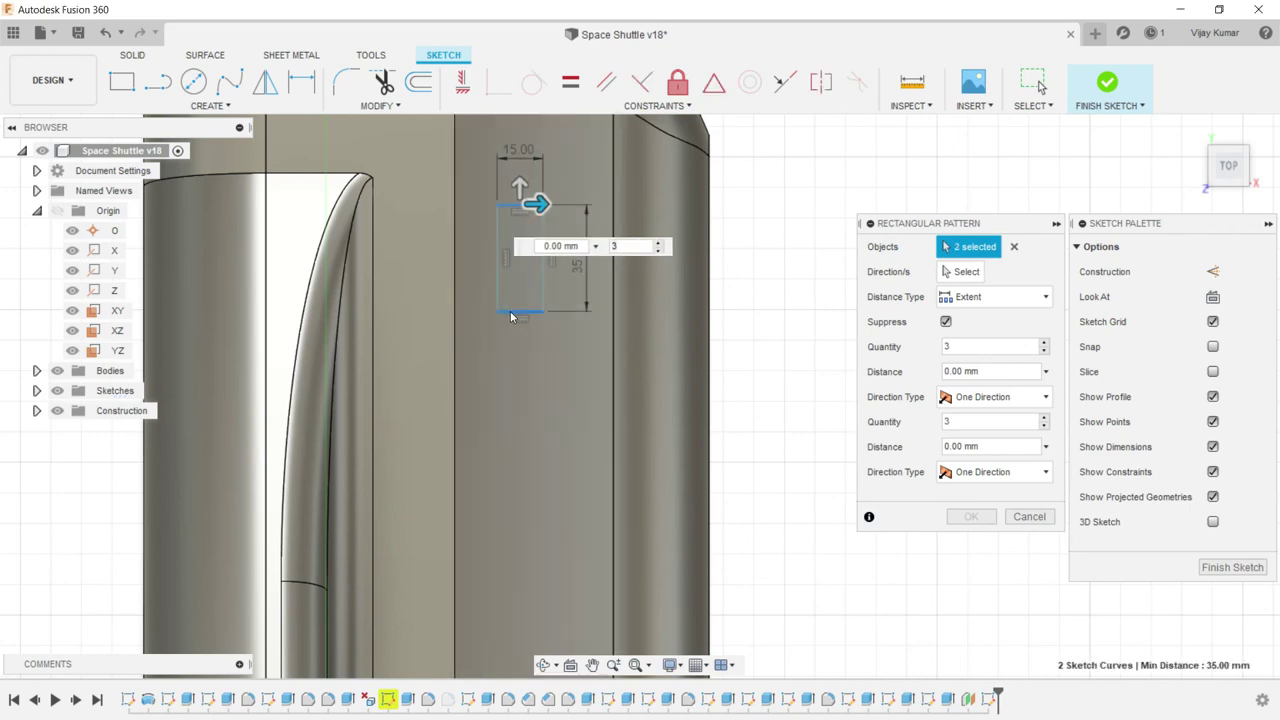
pyautogui.click(511, 297)
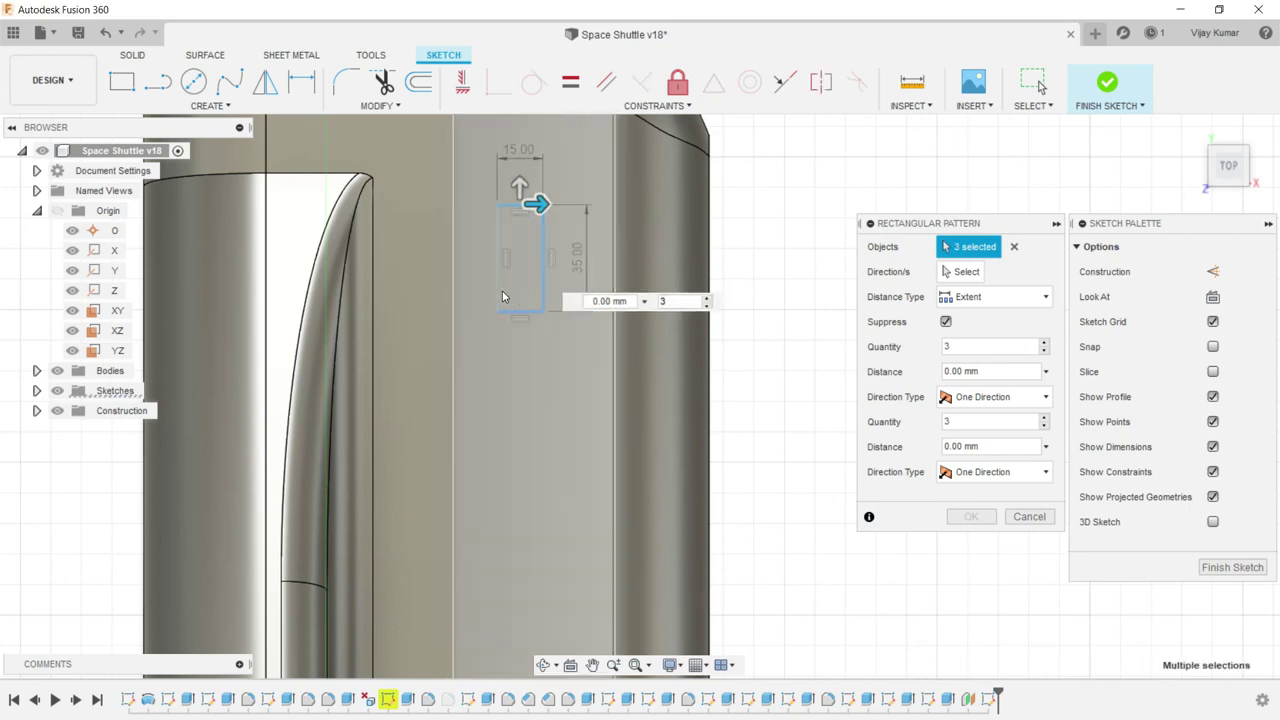
pyautogui.click(500, 295)
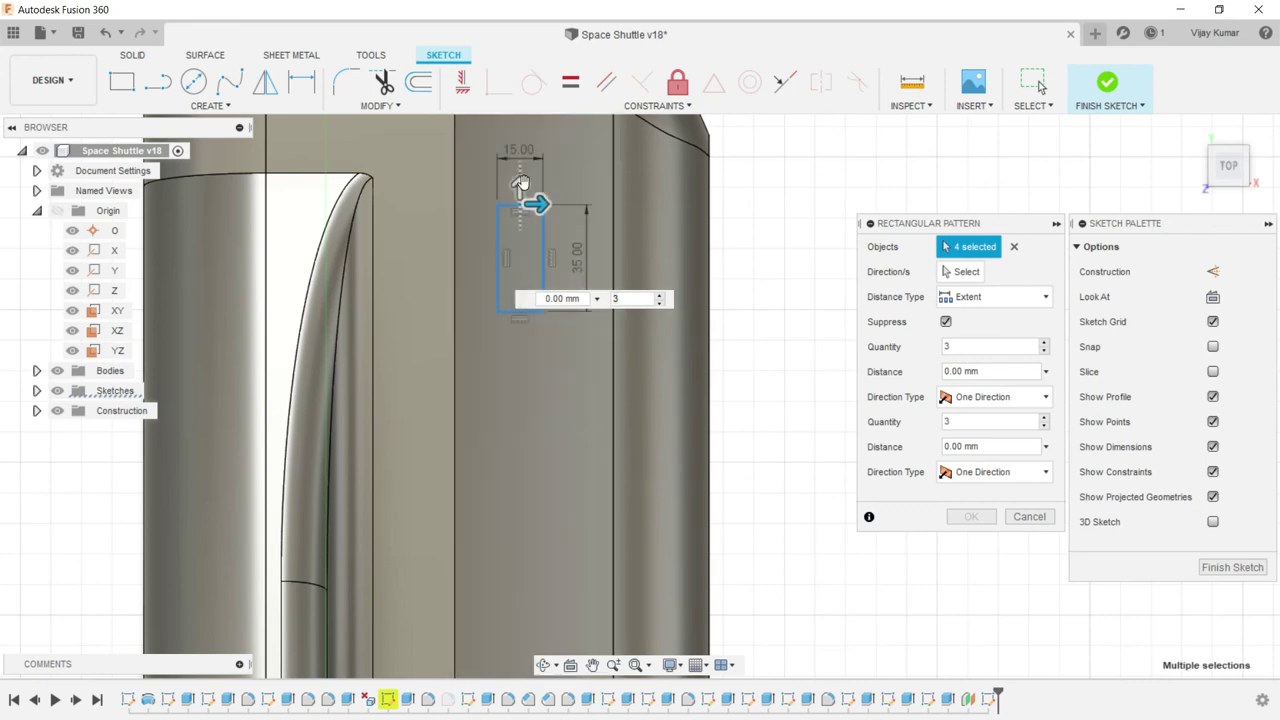
# - Pattern the rectangle 8 times over -475 mm down the fuselage and finish the sketch
pyautogui.moveTo(519, 188); pyautogui.dragTo(522, 418)
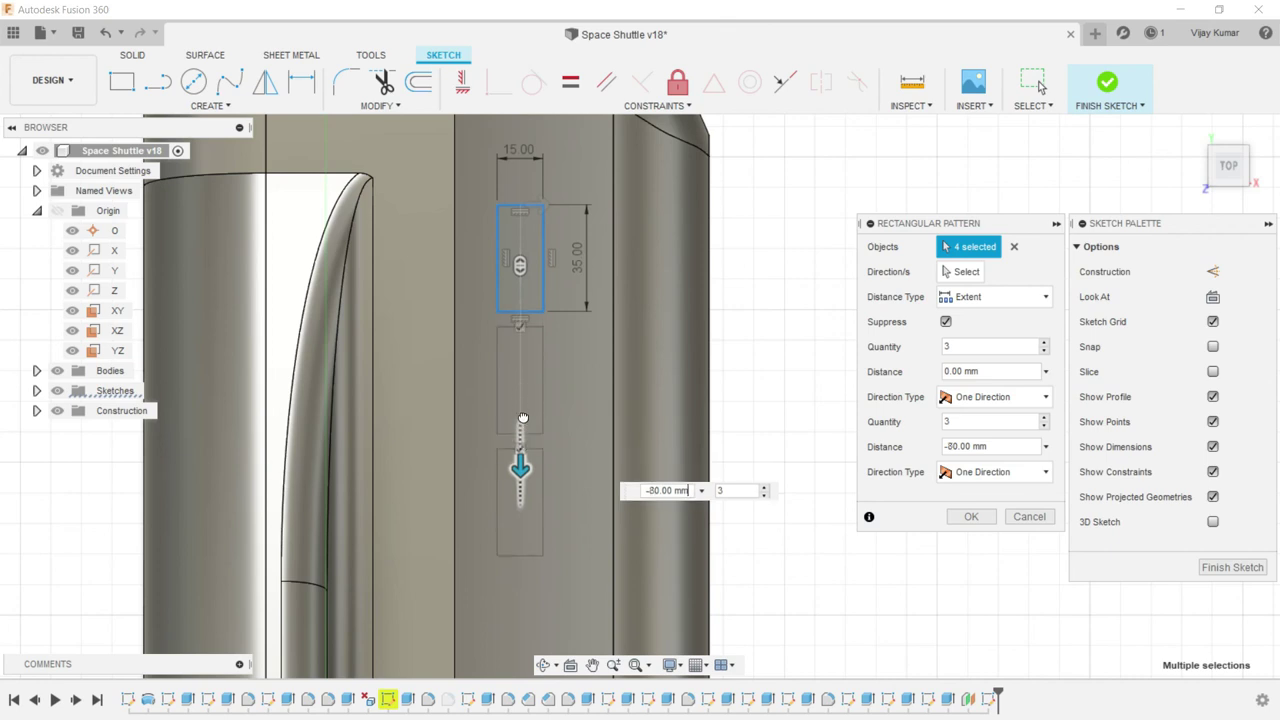
pyautogui.press('Tab')
pyautogui.scroll(-2, 578, 232)
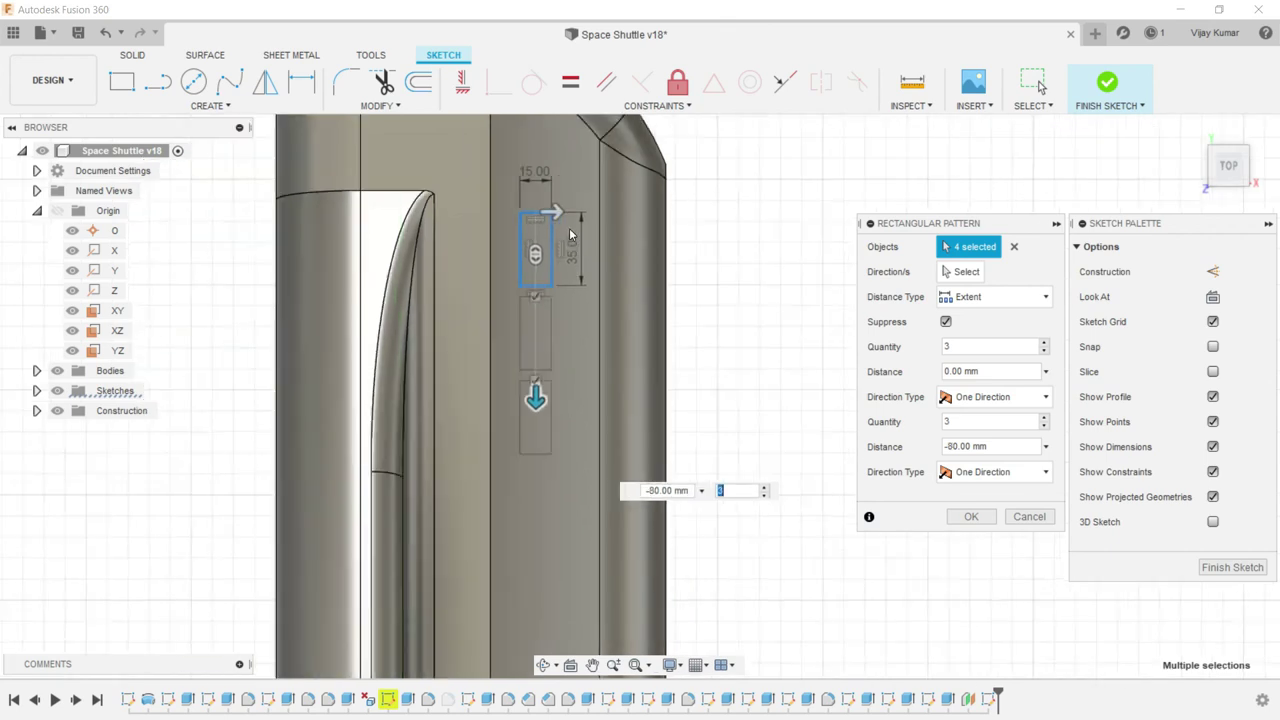
pyautogui.scroll(-2, 578, 232)
pyautogui.scroll(-2, 578, 232)
pyautogui.scroll(1, 595, 491)
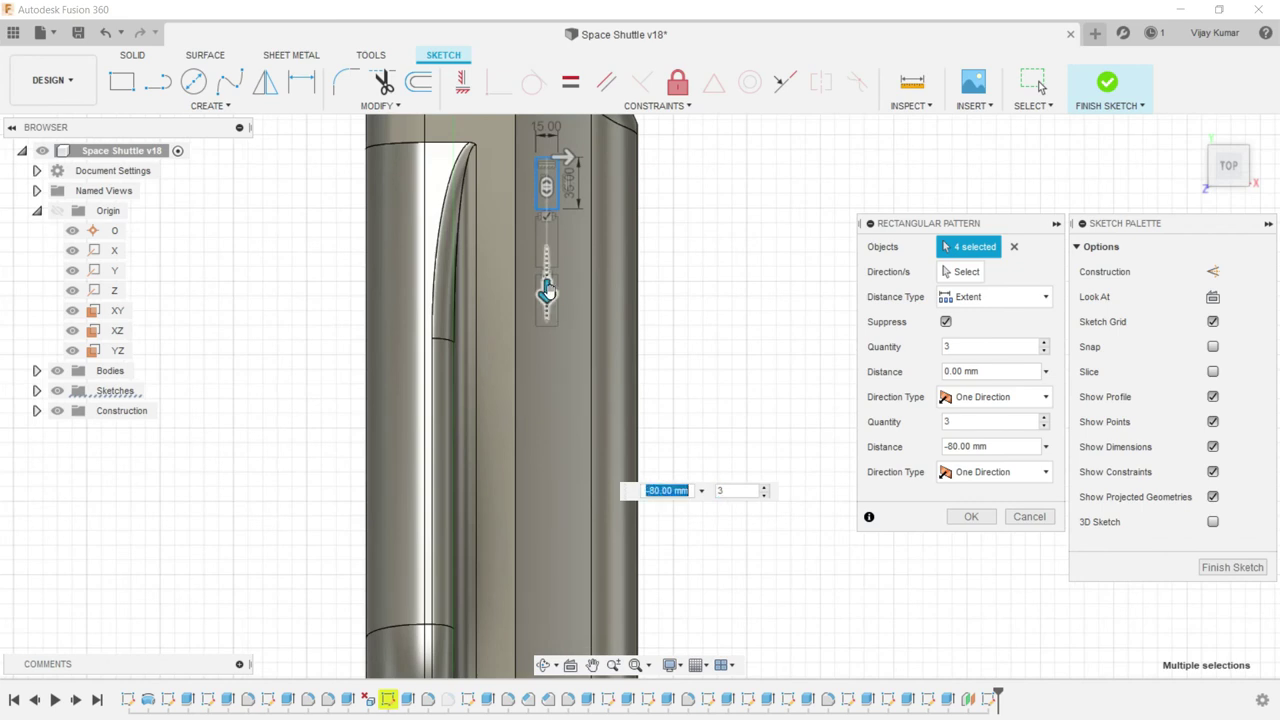
pyautogui.moveTo(545, 290); pyautogui.dragTo(547, 316)
pyautogui.click(750, 345)
pyautogui.write('8')
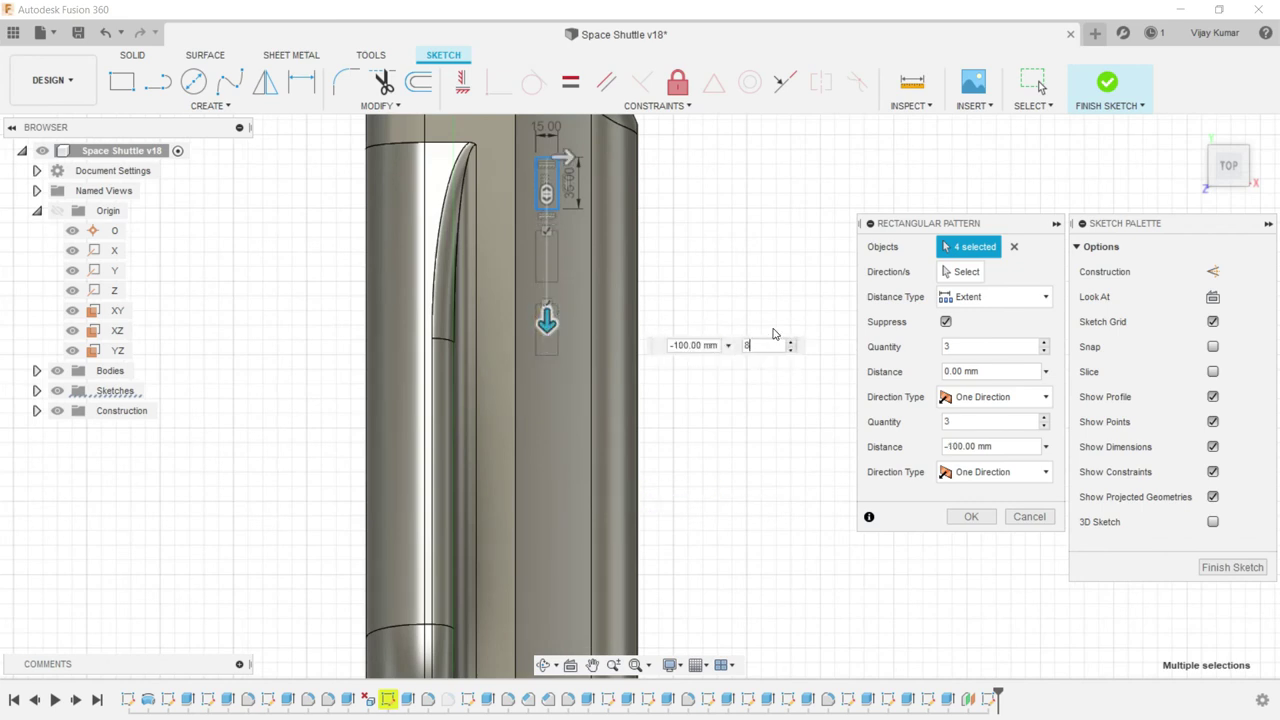
pyautogui.scroll(1, 559, 391)
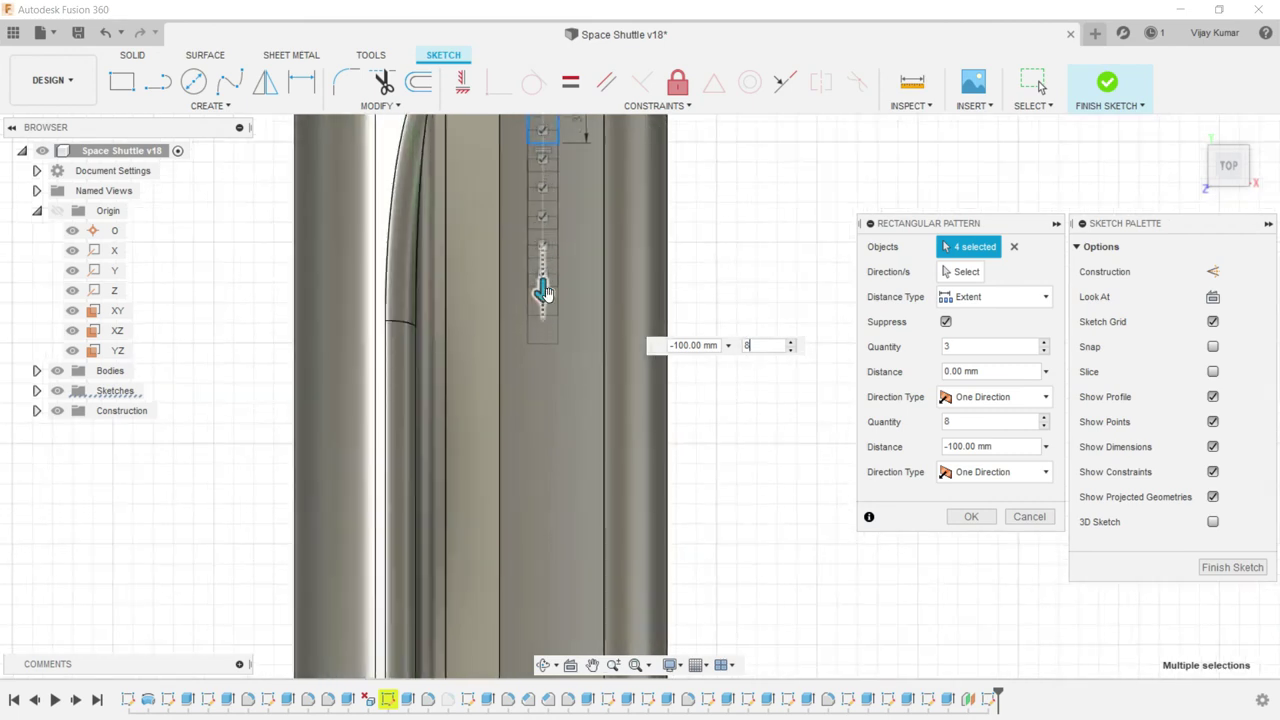
pyautogui.moveTo(543, 291); pyautogui.dragTo(543, 530)
pyautogui.scroll(-3, 568, 393)
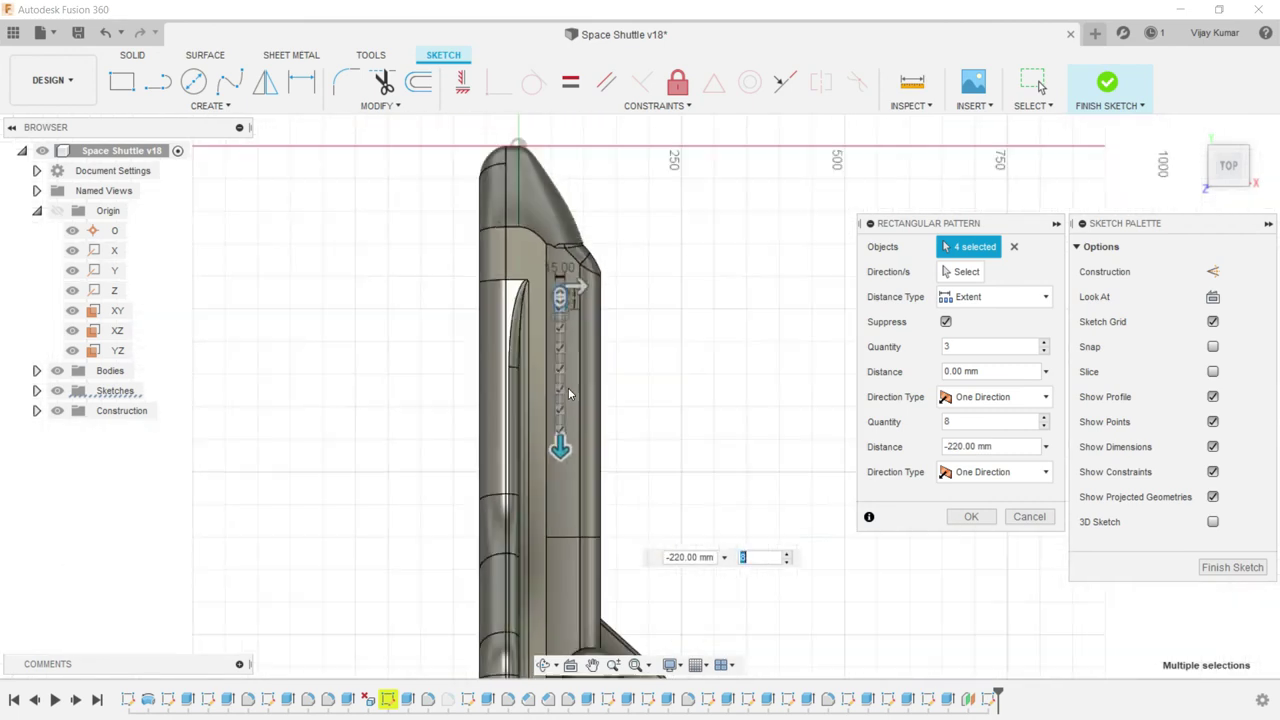
pyautogui.scroll(-3, 566, 420)
pyautogui.scroll(2, 560, 408)
pyautogui.scroll(2, 545, 258)
pyautogui.moveTo(545, 264); pyautogui.dragTo(548, 435)
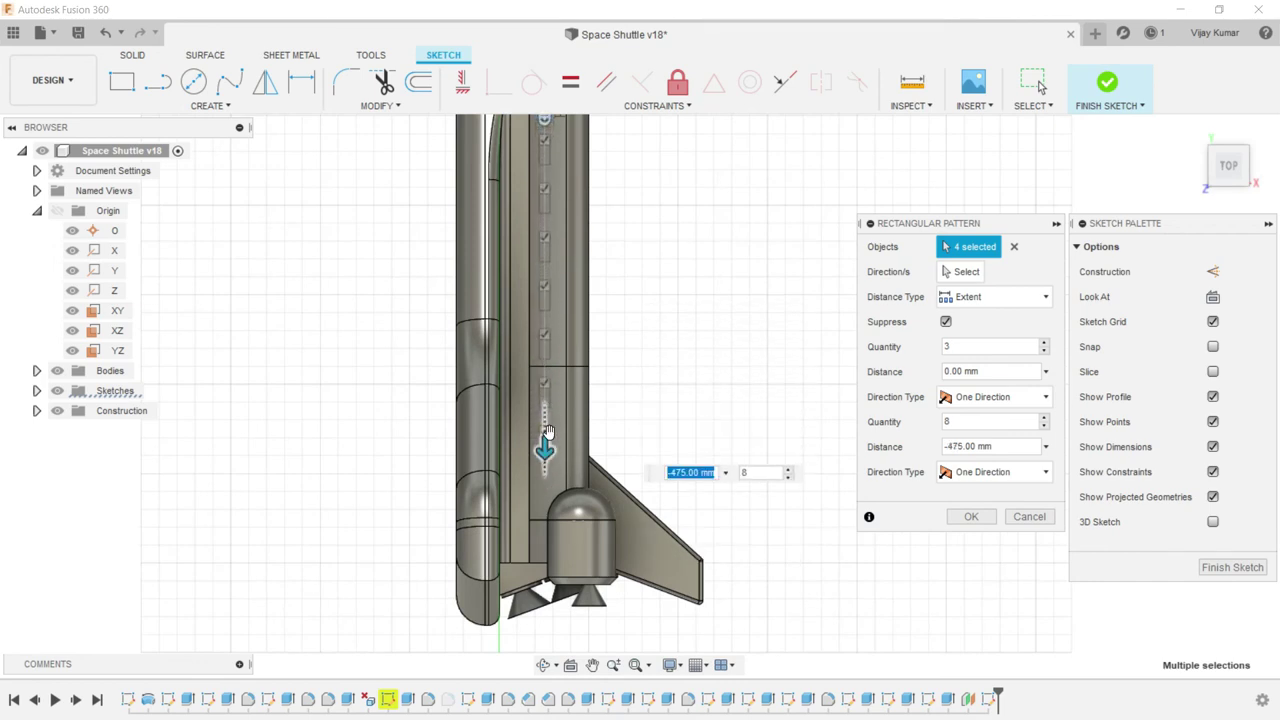
pyautogui.scroll(-2, 548, 435)
pyautogui.scroll(2, 548, 432)
pyautogui.press('Tab')
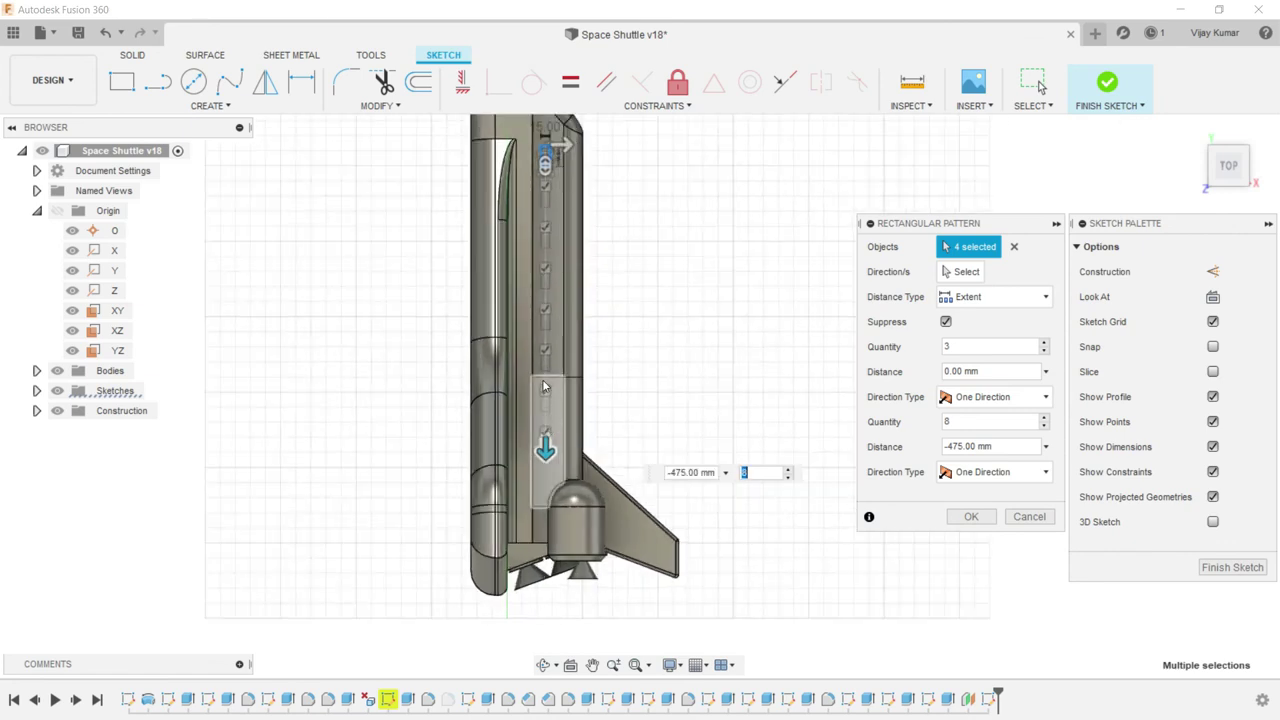
pyautogui.click(135, 54)
pyautogui.click(157, 82)
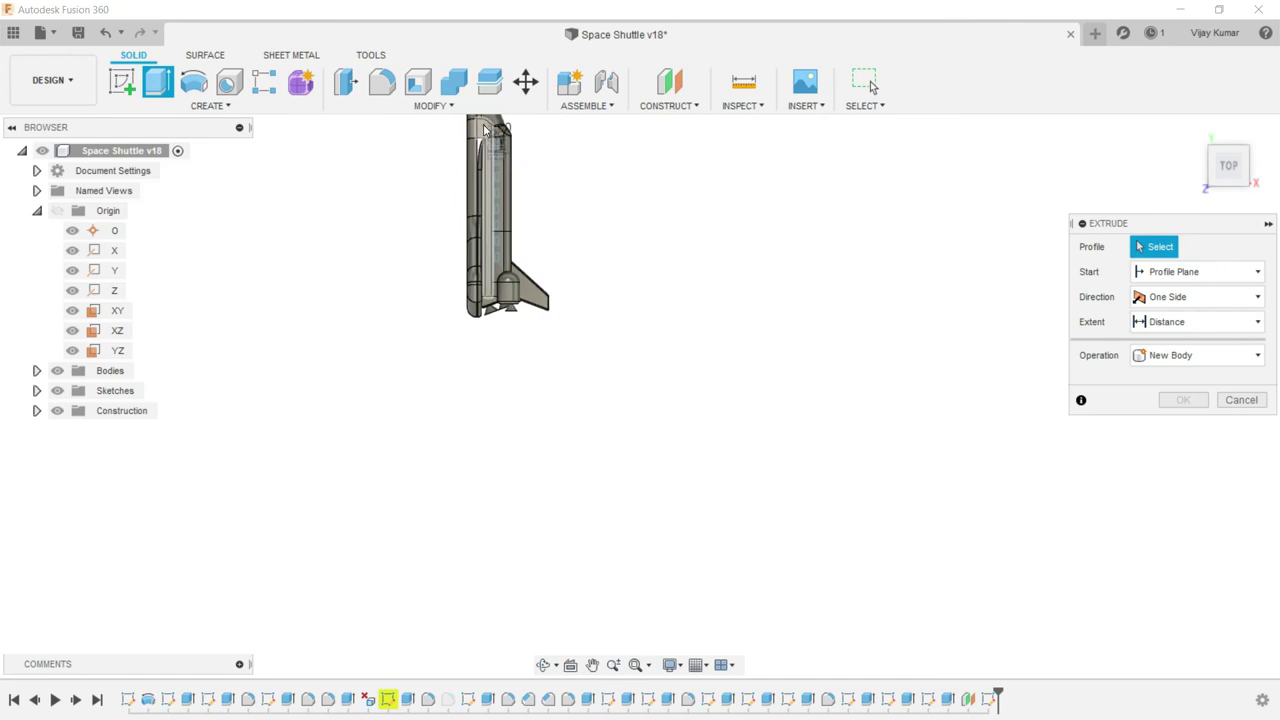
# - Select the first four window rectangles as extrude profiles
pyautogui.scroll(3, 518, 165)
pyautogui.scroll(2, 518, 165)
pyautogui.click(523, 210)
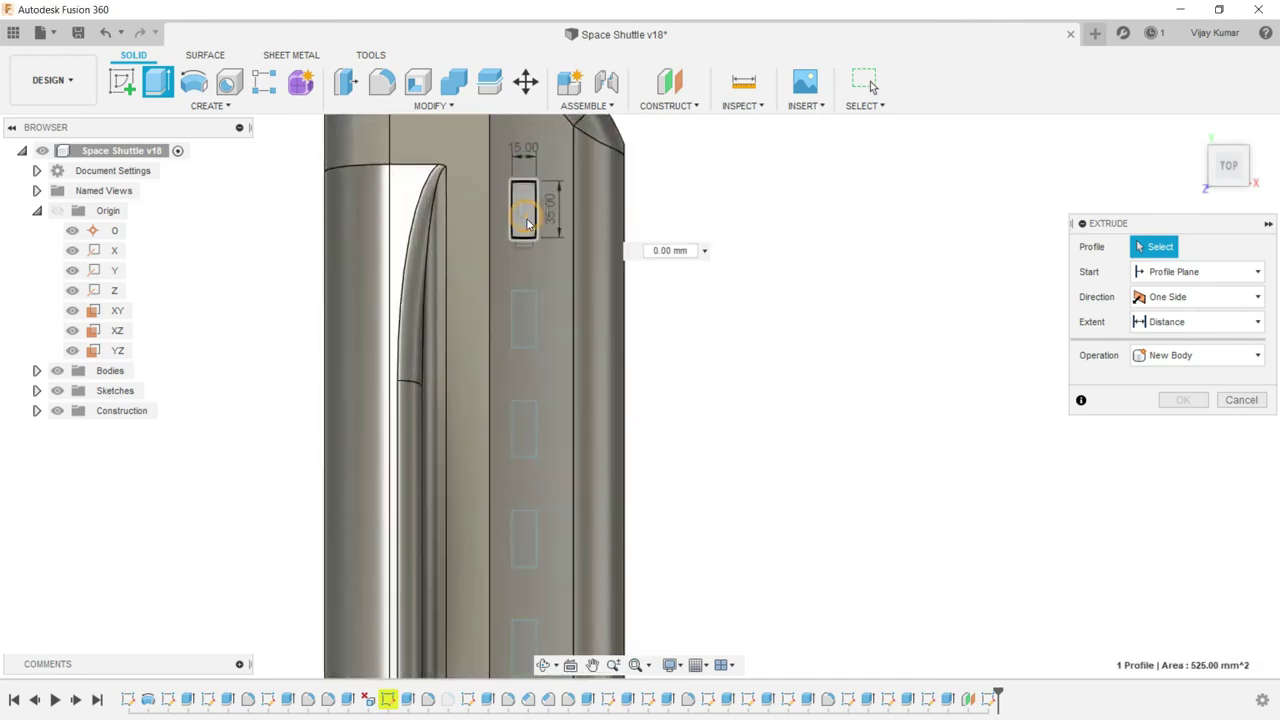
pyautogui.click(528, 325)
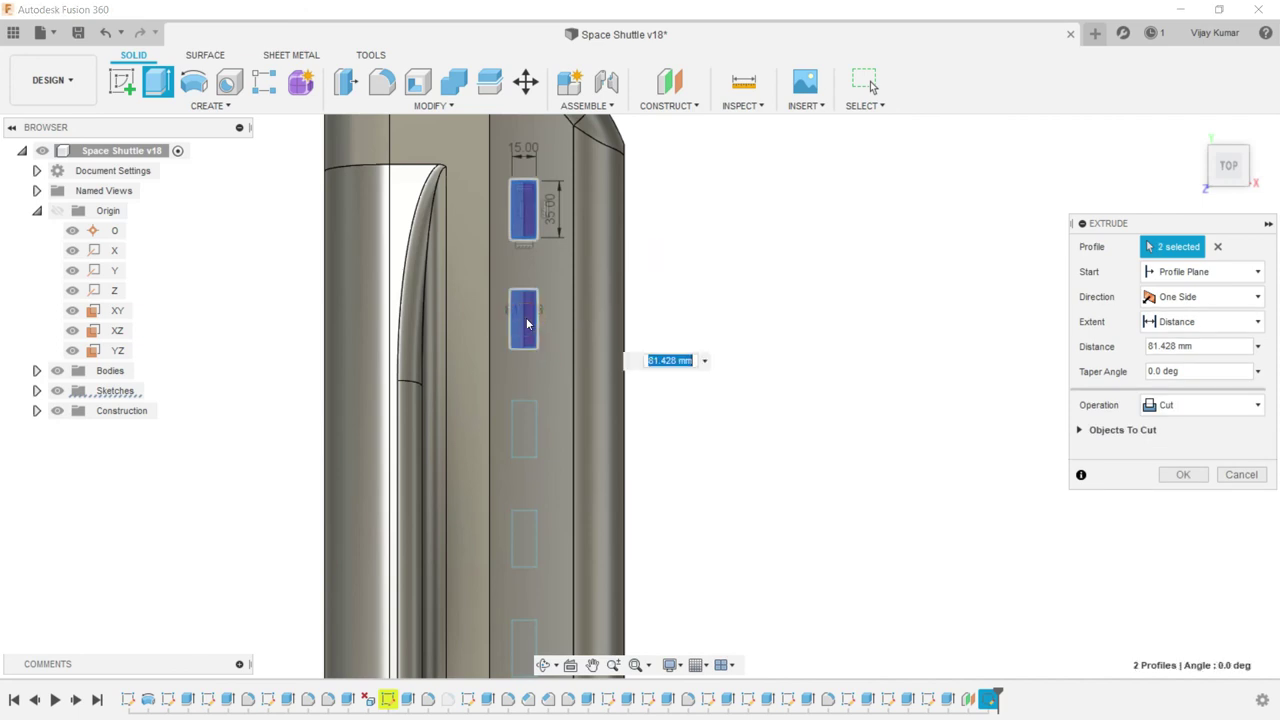
pyautogui.click(528, 424)
pyautogui.click(526, 528)
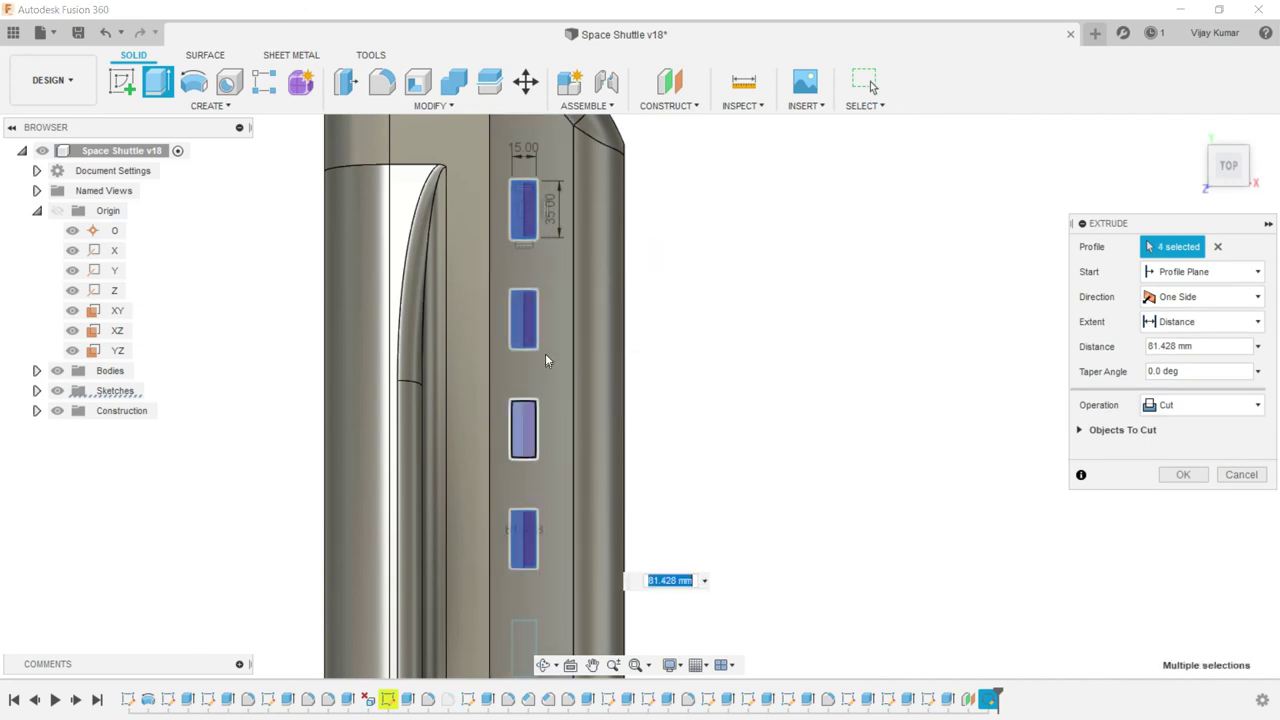
# - Add the remaining four window rectangles so eight profiles are selected, viewed at an angle
pyautogui.scroll(-5, 546, 358)
pyautogui.scroll(3, 548, 560)
pyautogui.moveTo(537, 514); pyautogui.dragTo(528, 394, button='middle')
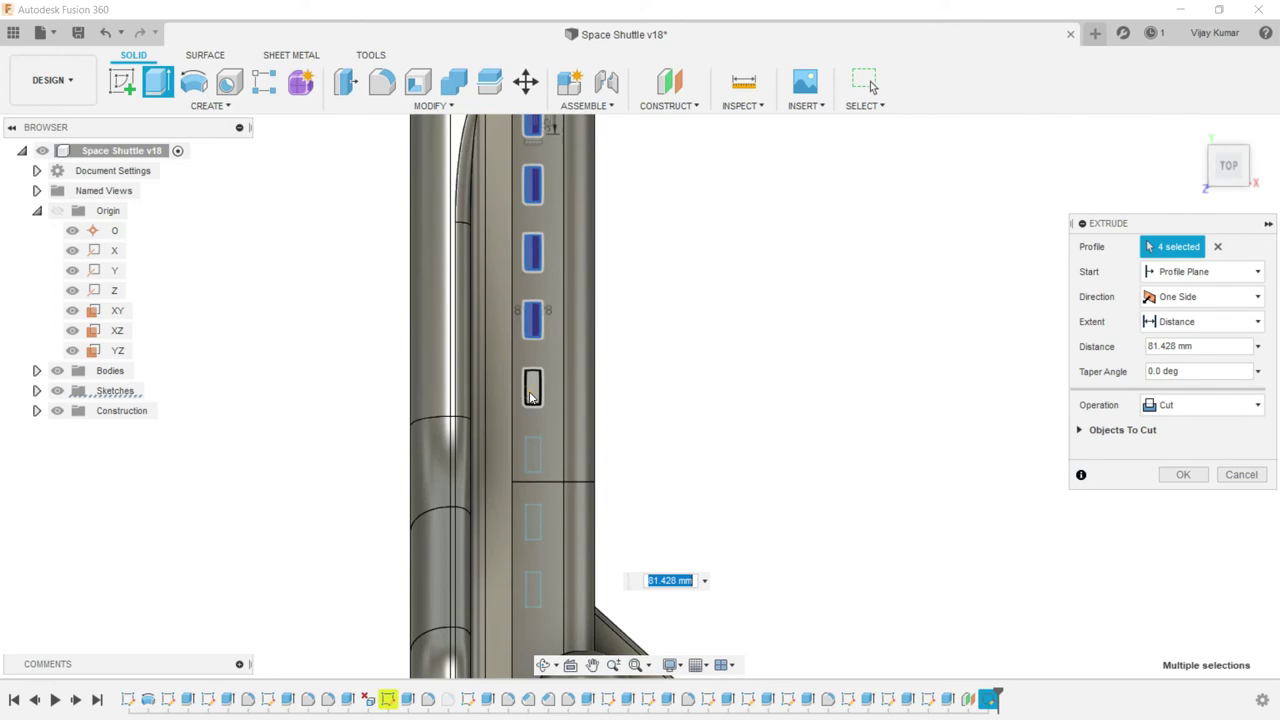
pyautogui.click(531, 390)
pyautogui.click(531, 452)
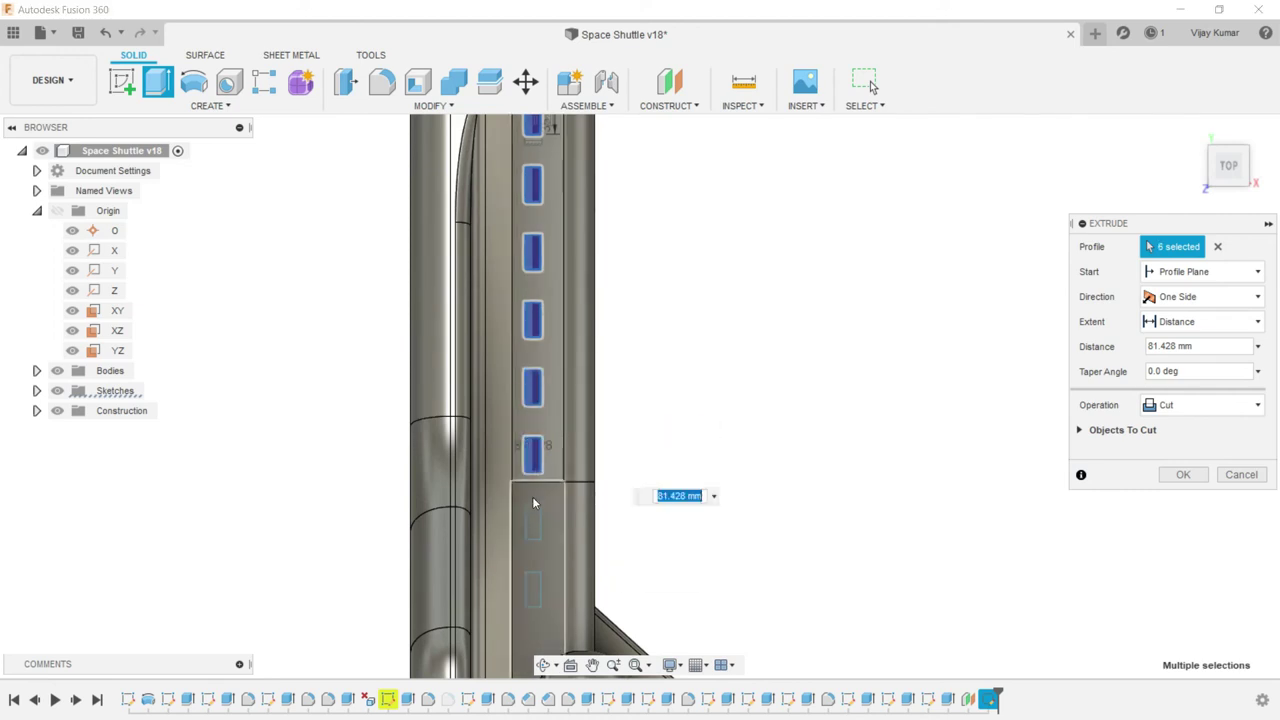
pyautogui.click(532, 590)
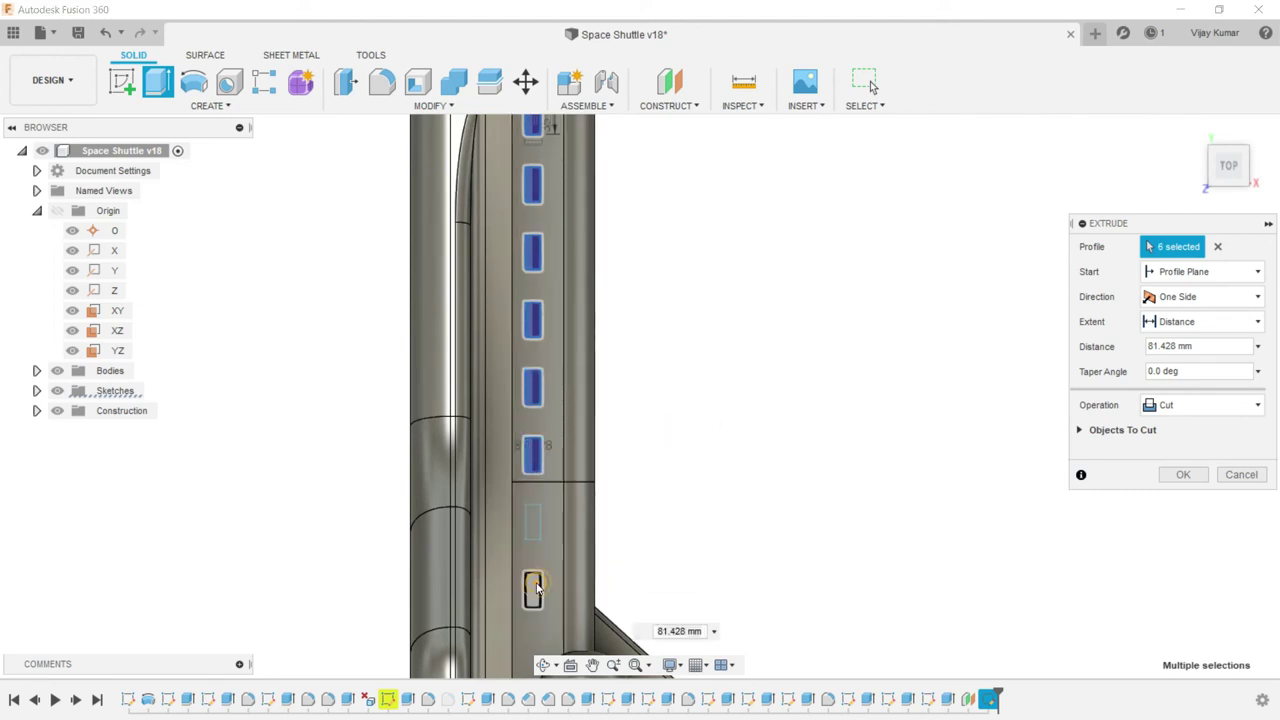
pyautogui.click(532, 521)
pyautogui.scroll(-4, 492, 636)
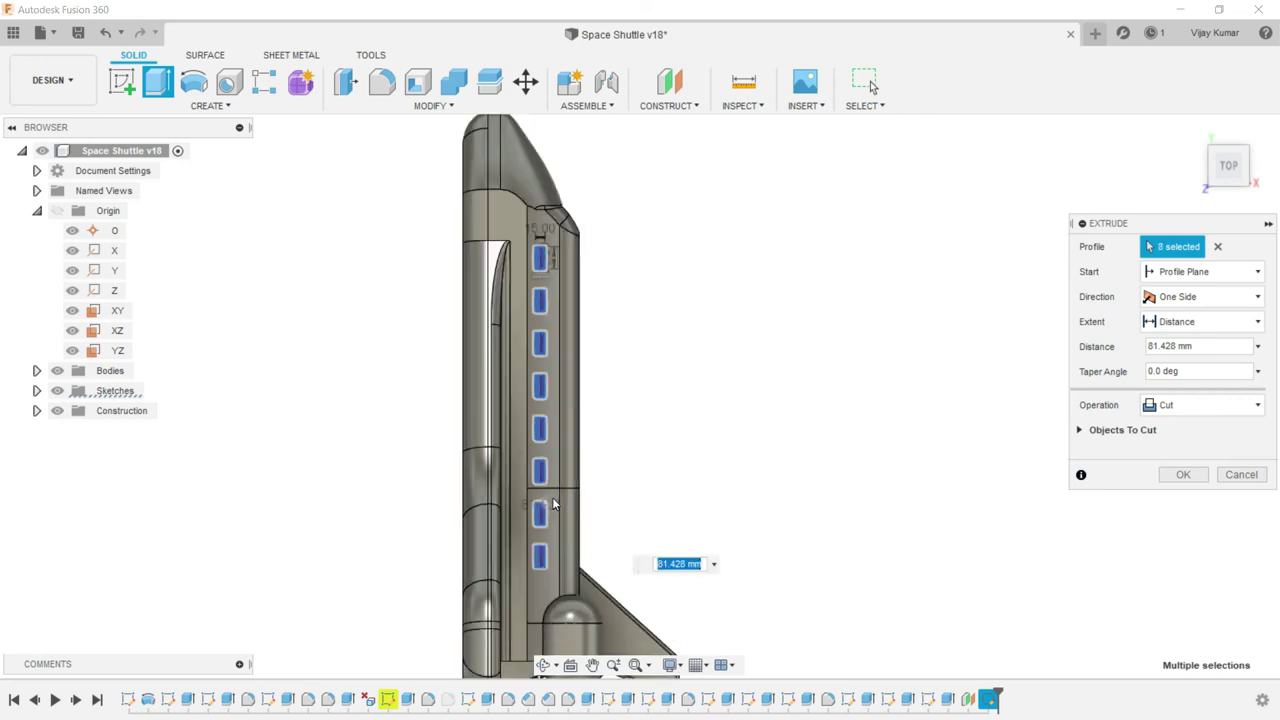
pyautogui.click(543, 664)
pyautogui.moveTo(543, 466)
pyautogui.mouseDown()
pyautogui.moveTo(417, 501)
pyautogui.moveTo(429, 443)
pyautogui.mouseUp()
# - Make the window extrusion symmetric about the sketch plane
pyautogui.rightClick(323, 240)
pyautogui.click(389, 253)
pyautogui.click(1195, 296)
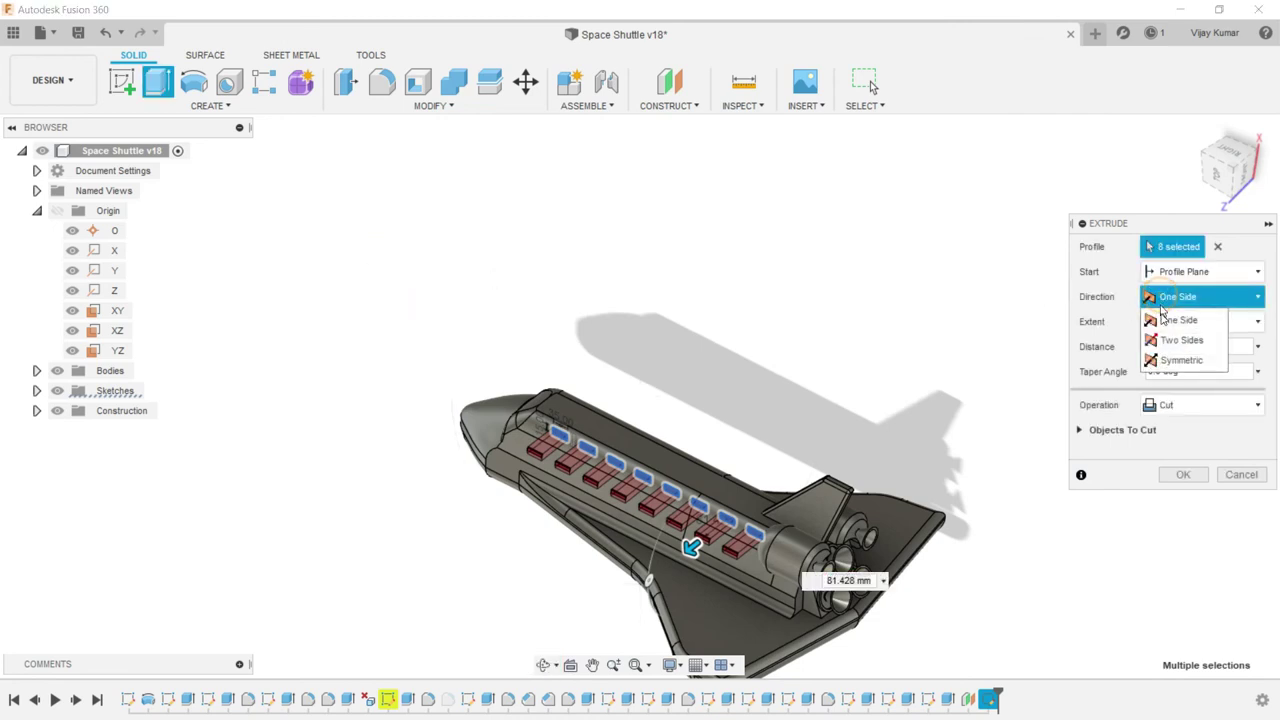
pyautogui.click(1172, 360)
pyautogui.click(1208, 372)
pyautogui.write('75')
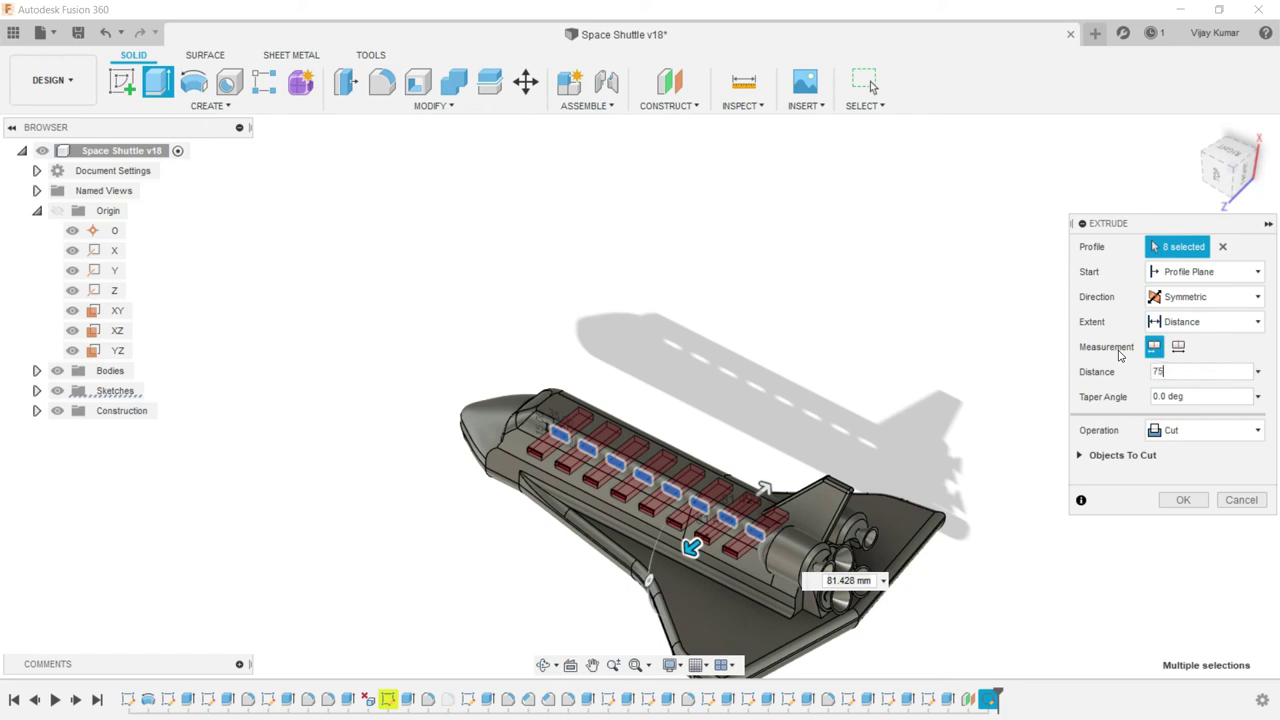
pyautogui.press('Return')
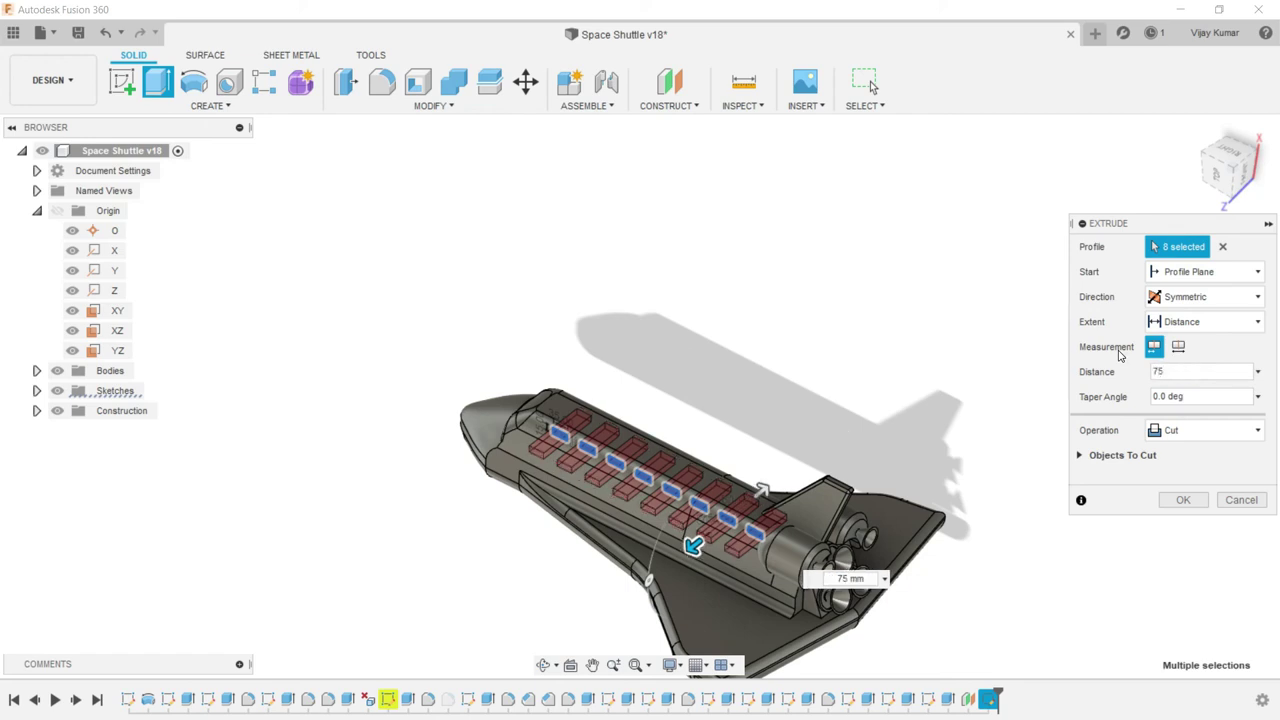
# - Set the extrusion to a New Body with an 85 mm distance
pyautogui.click(1195, 430)
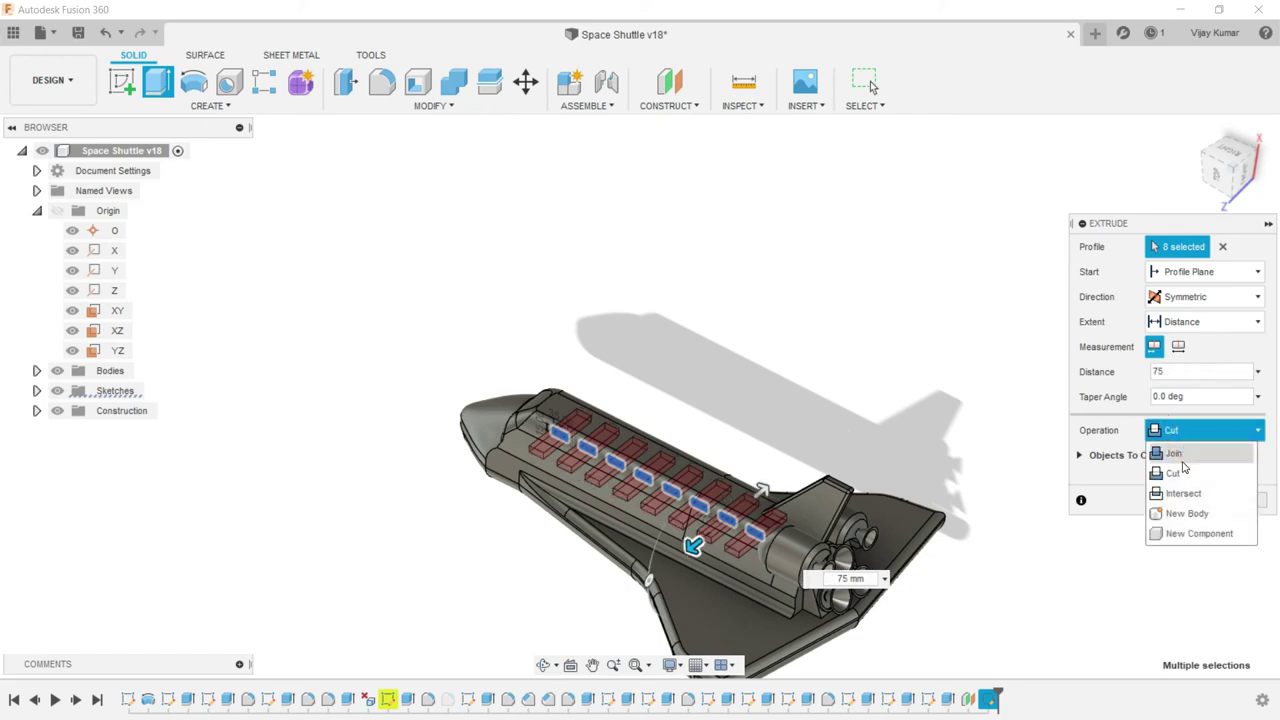
pyautogui.click(1180, 456)
pyautogui.click(1185, 430)
pyautogui.click(1186, 513)
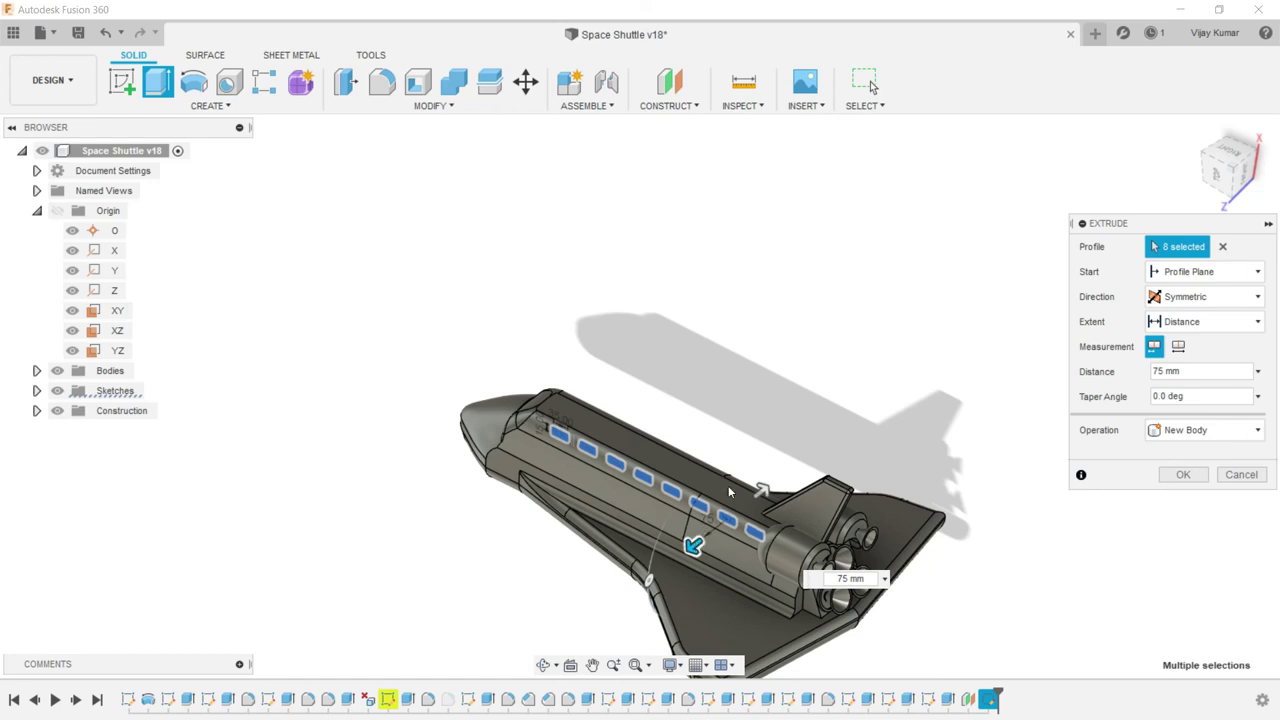
pyautogui.scroll(2, 697, 510)
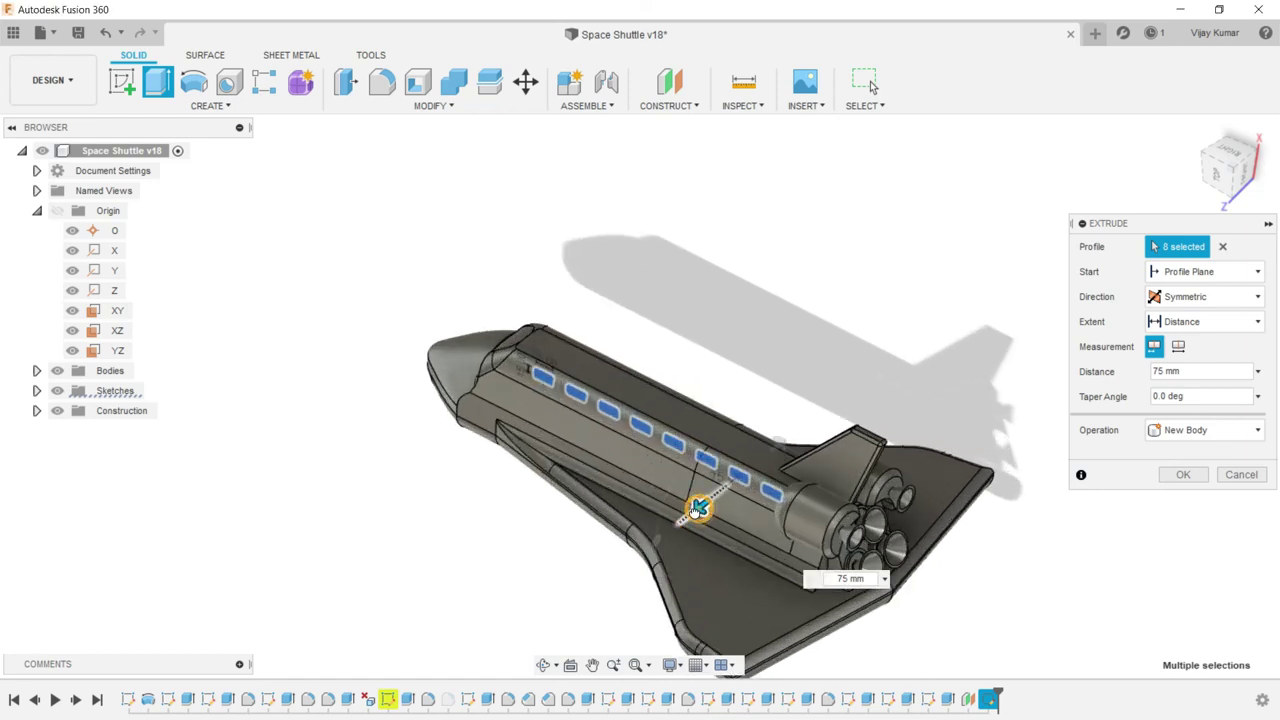
pyautogui.moveTo(697, 510); pyautogui.dragTo(690, 516)
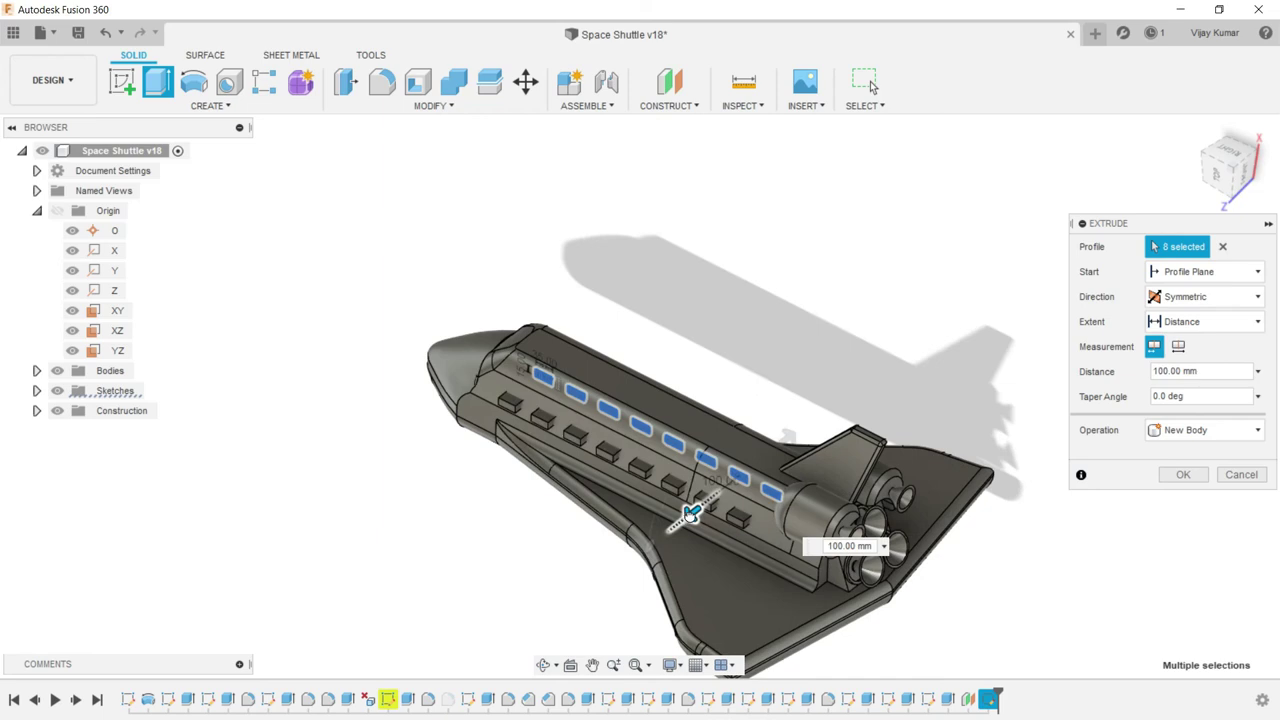
pyautogui.moveTo(690, 513); pyautogui.dragTo(690, 514)
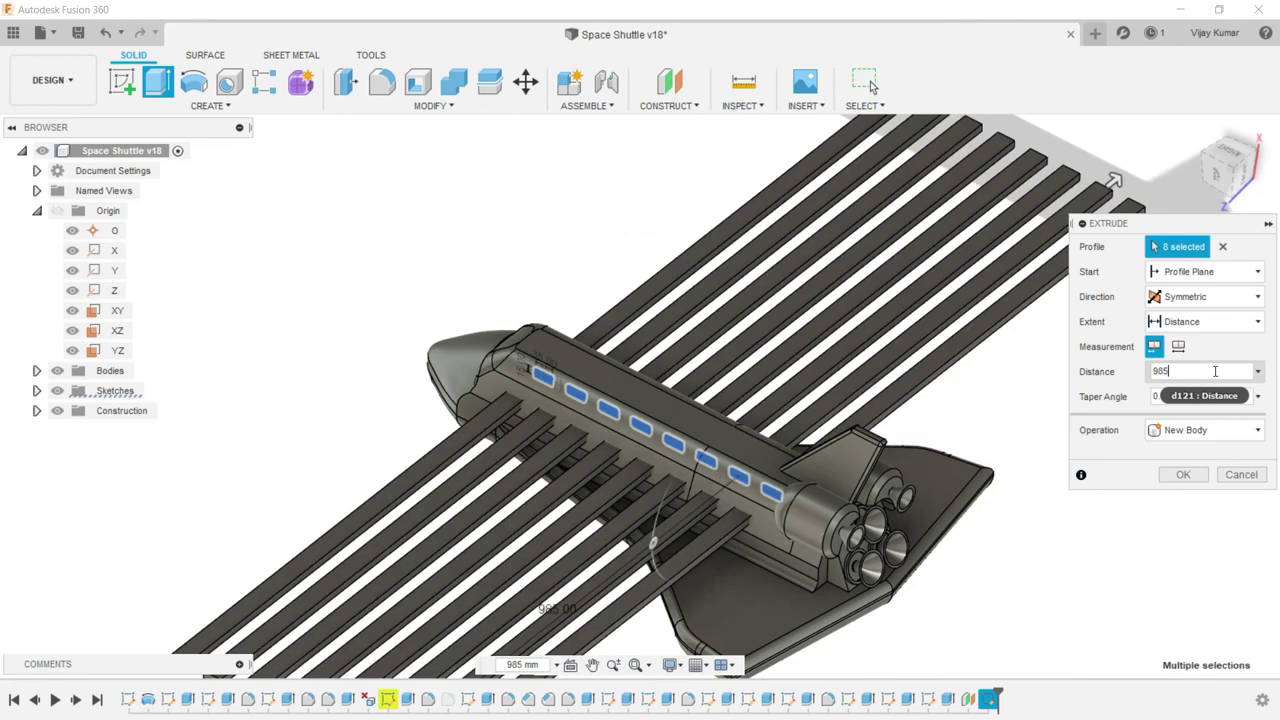
pyautogui.write('8')
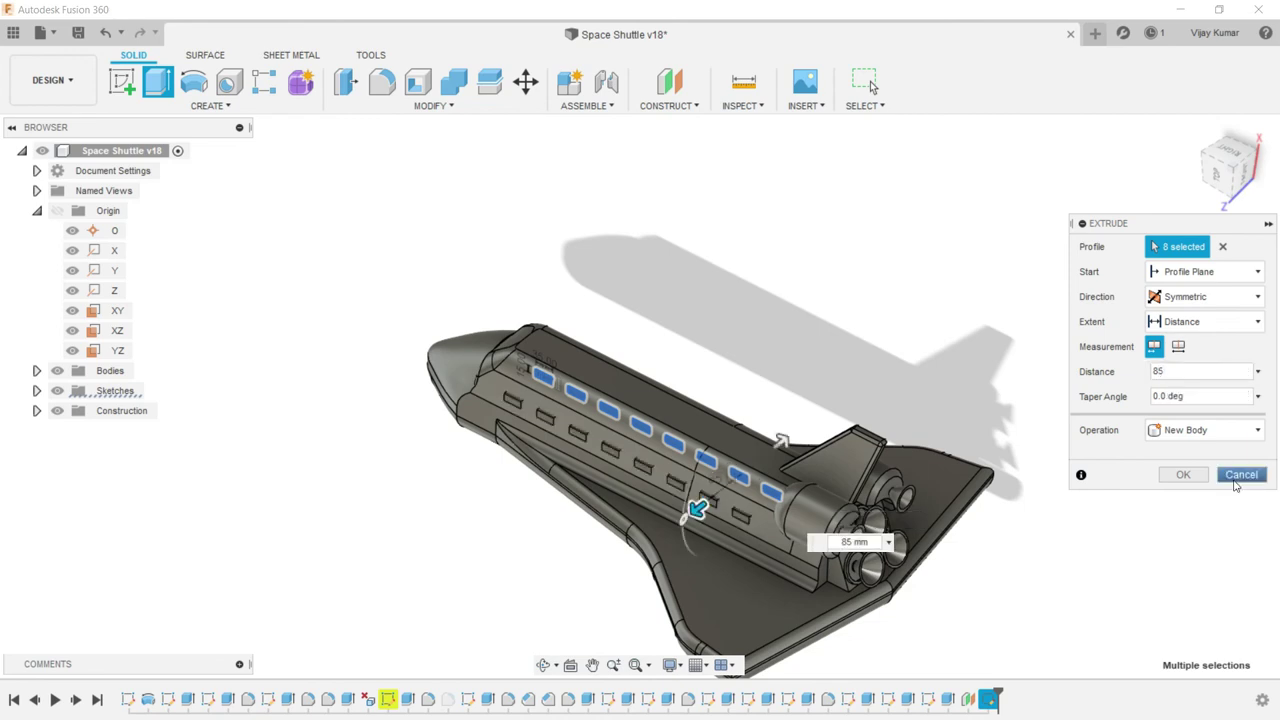
# - Apply the eight-window extrusion and orbit the shuttle to a side view
pyautogui.click(1183, 475)
pyautogui.scroll(-3, 605, 352)
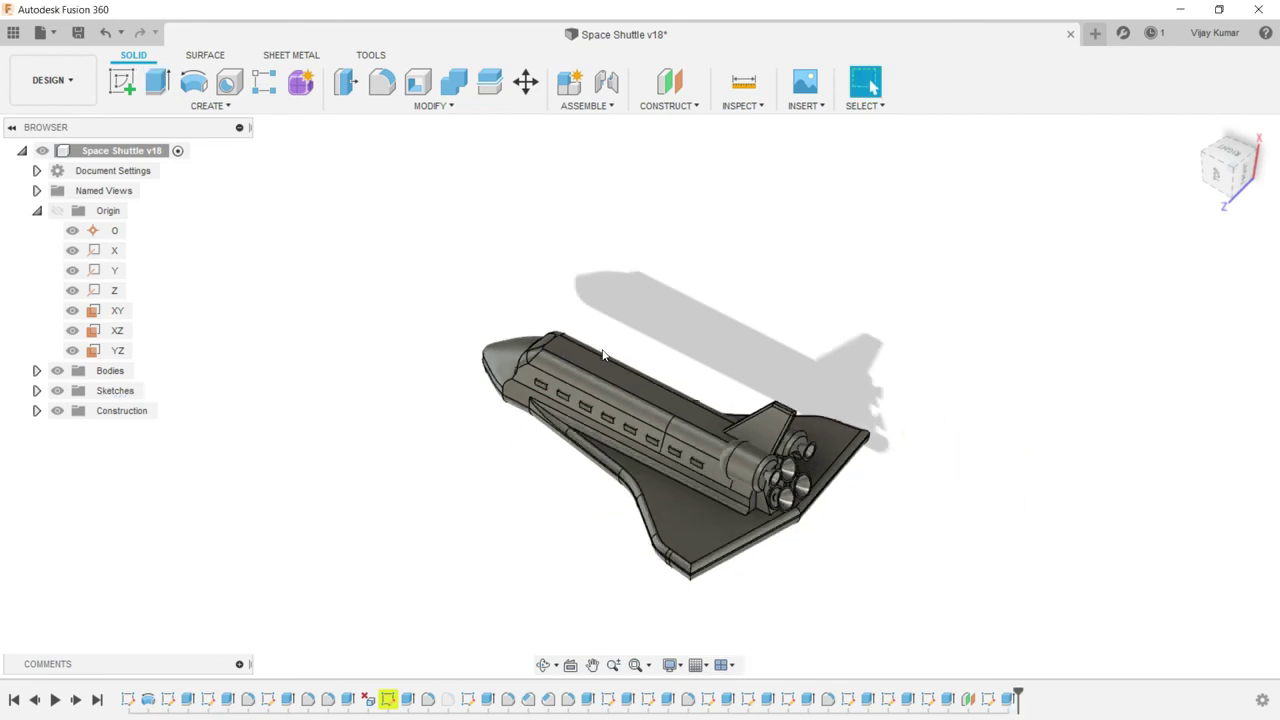
pyautogui.click(543, 665)
pyautogui.moveTo(592, 460); pyautogui.dragTo(870, 83)
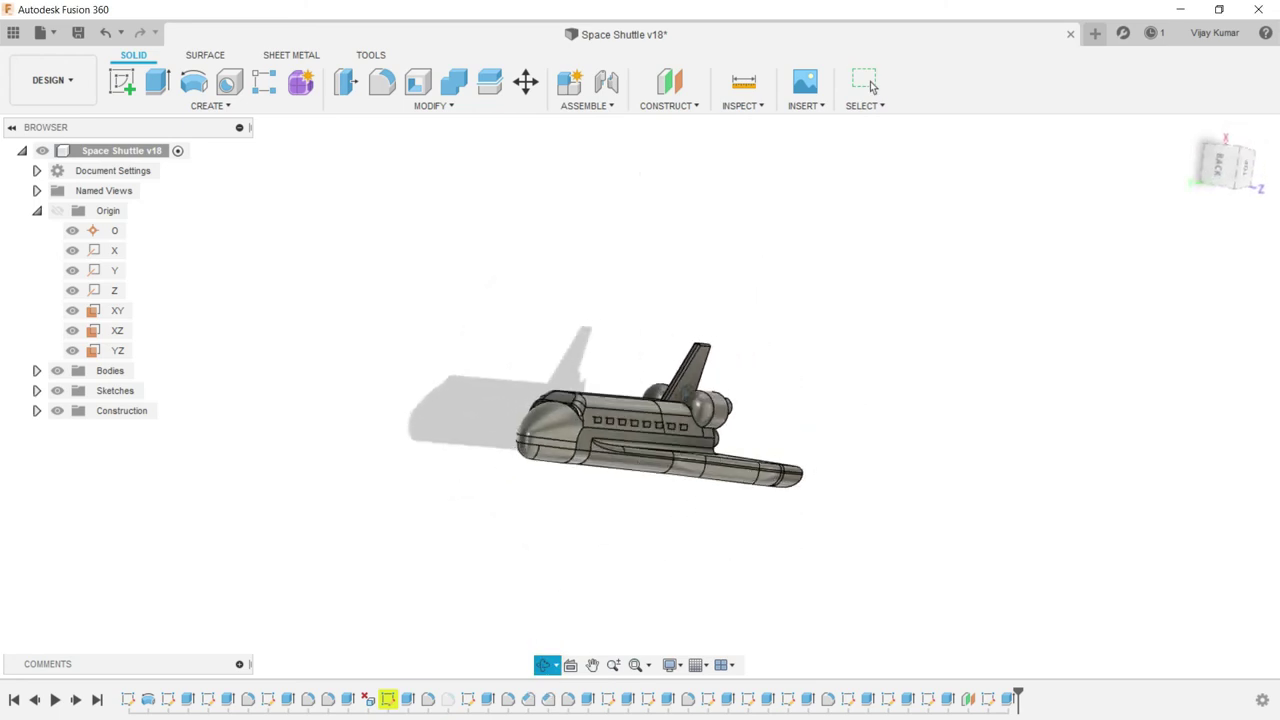